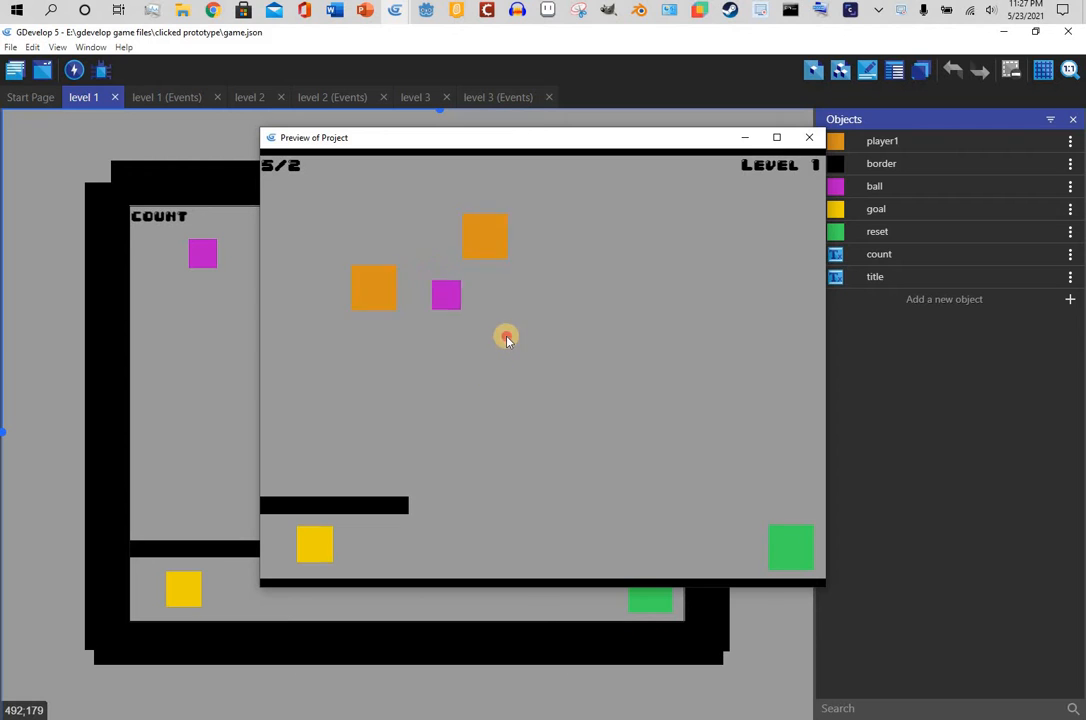
# - Play-test level 1 in the preview by placing blocks near the ball, and restart the level from the lost screen
pyautogui.click(403, 389)
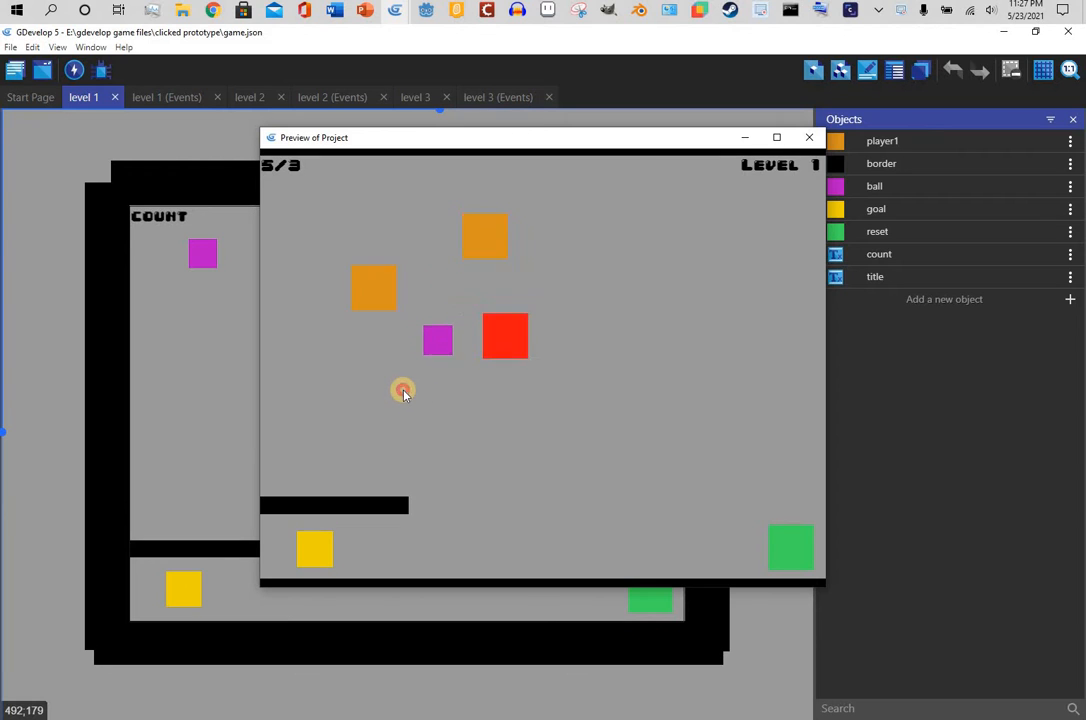
pyautogui.click(315, 352)
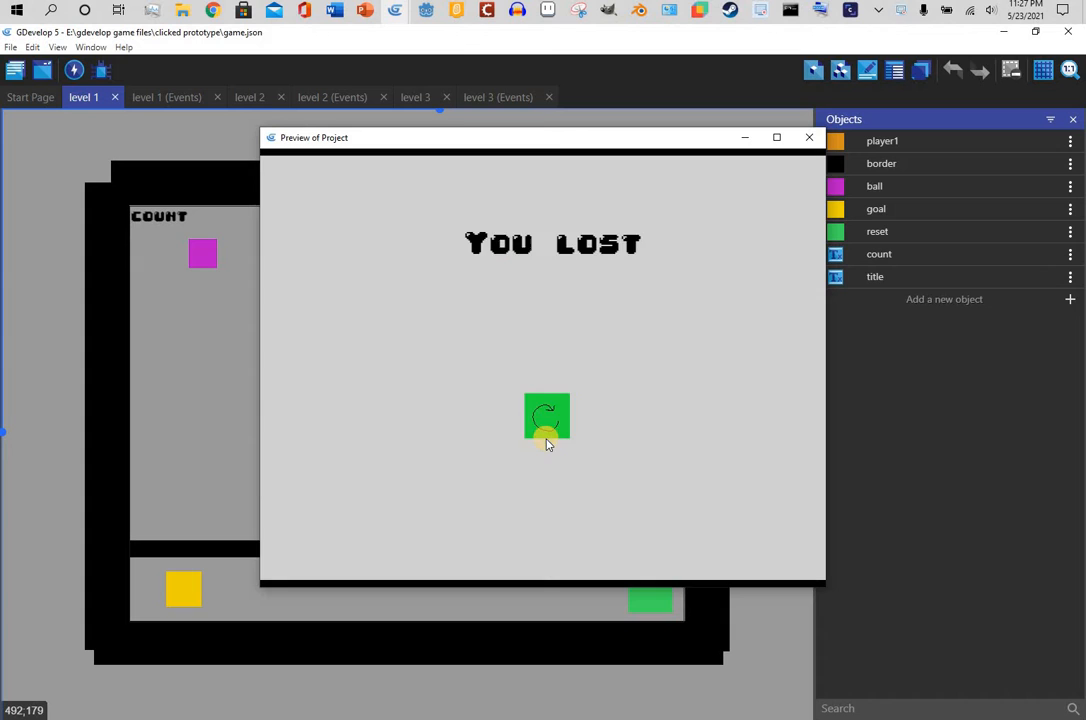
pyautogui.click(546, 436)
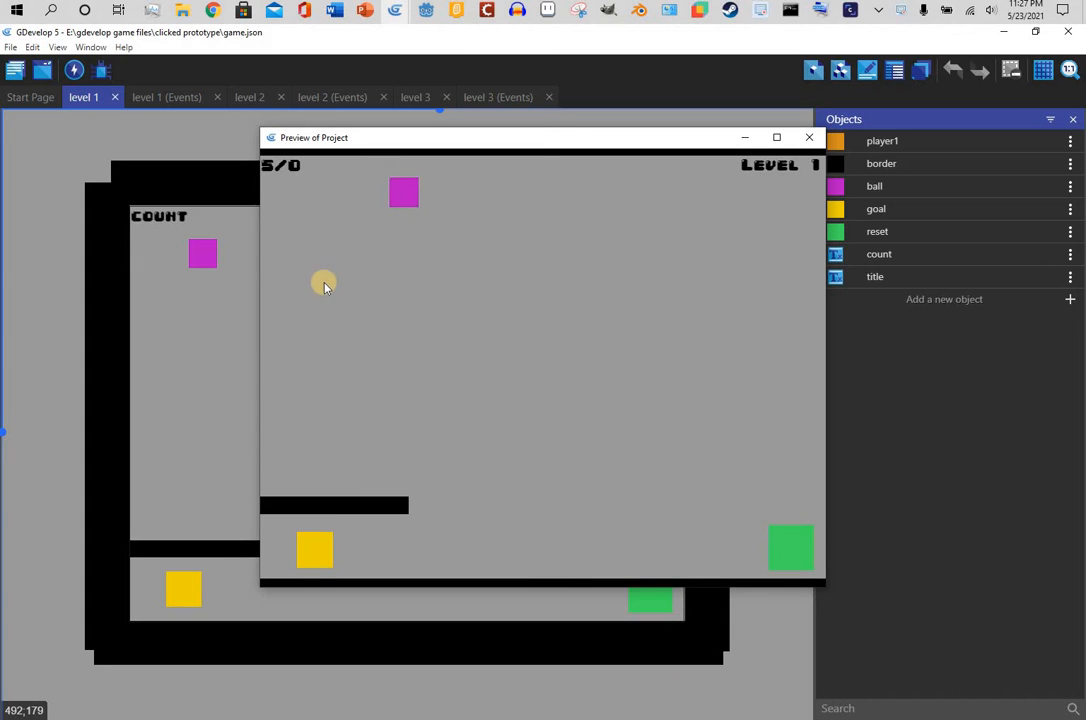
# - Replay level 1 by placing four blocks that steer the purple ball down to the yellow goal
pyautogui.click(481, 240)
pyautogui.click(364, 320)
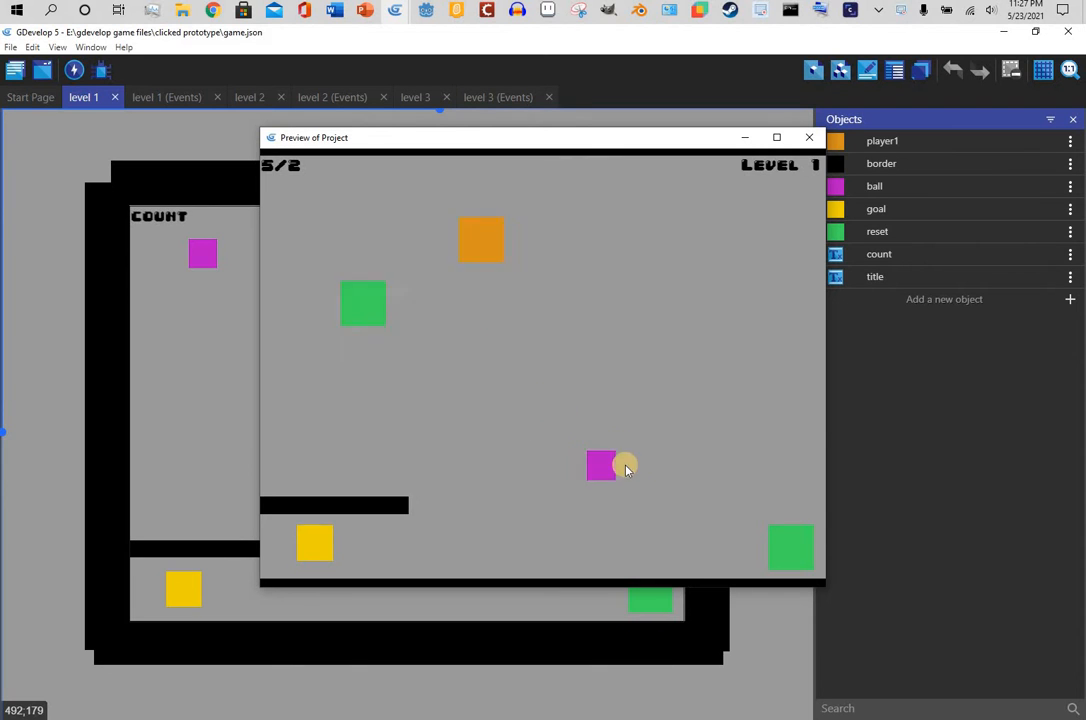
pyautogui.click(684, 494)
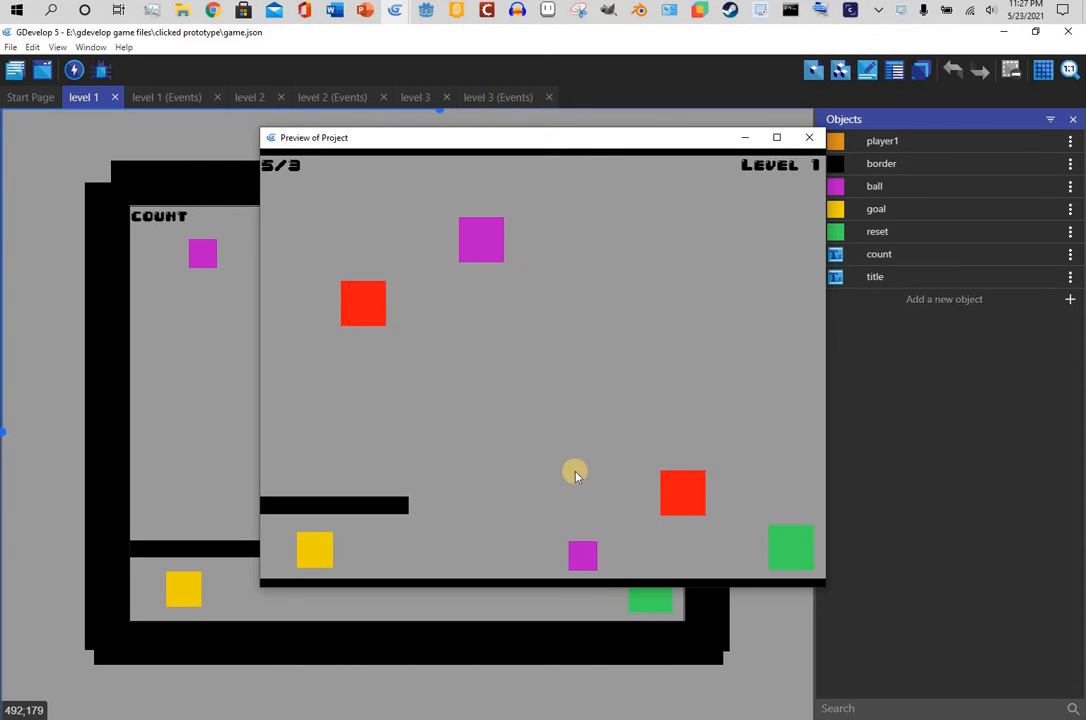
pyautogui.click(478, 461)
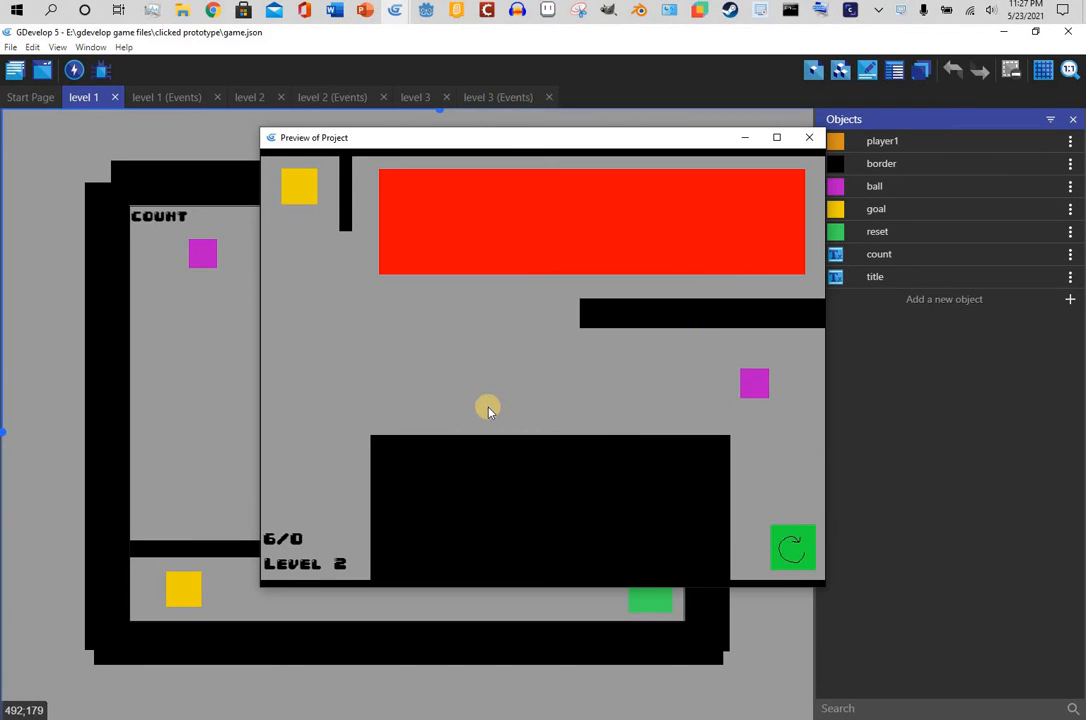
# - Play-test level 2 by placing five blocks that guide the ball between the black walls to the yellow goal
pyautogui.click(782, 481)
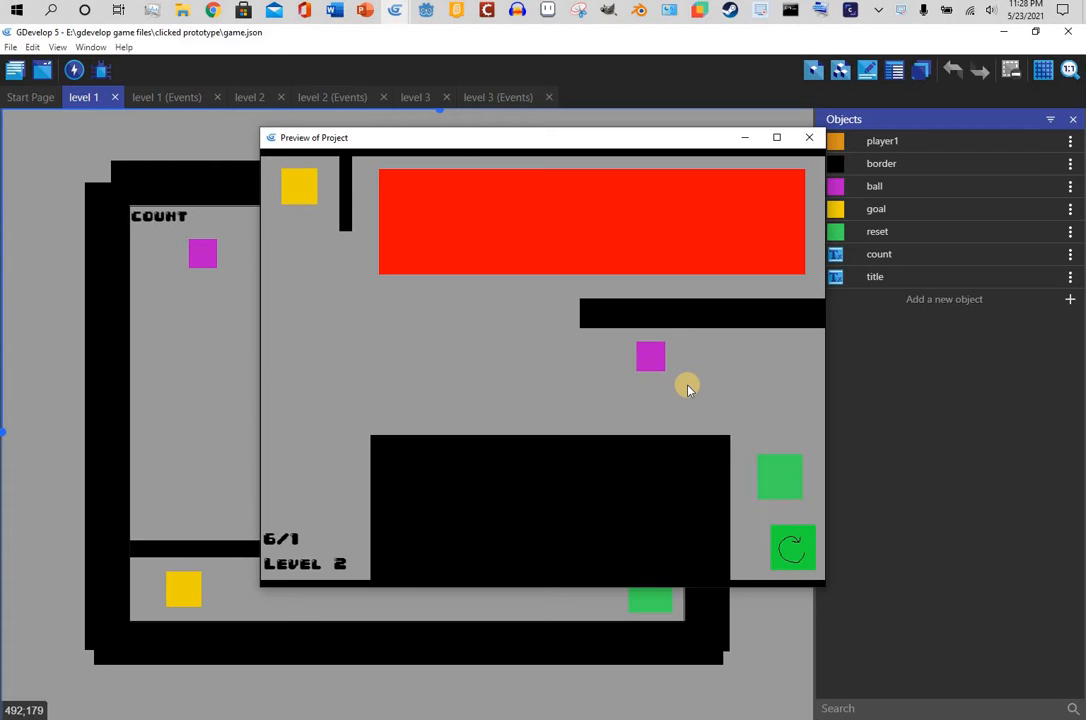
pyautogui.click(478, 301)
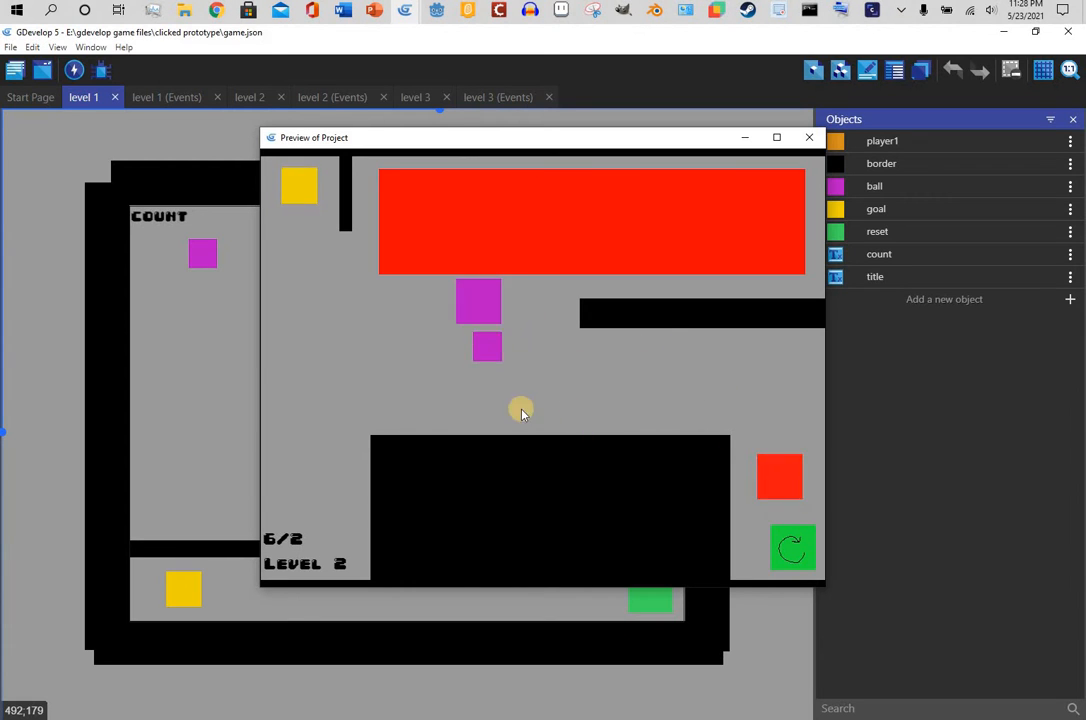
pyautogui.click(440, 394)
pyautogui.click(328, 412)
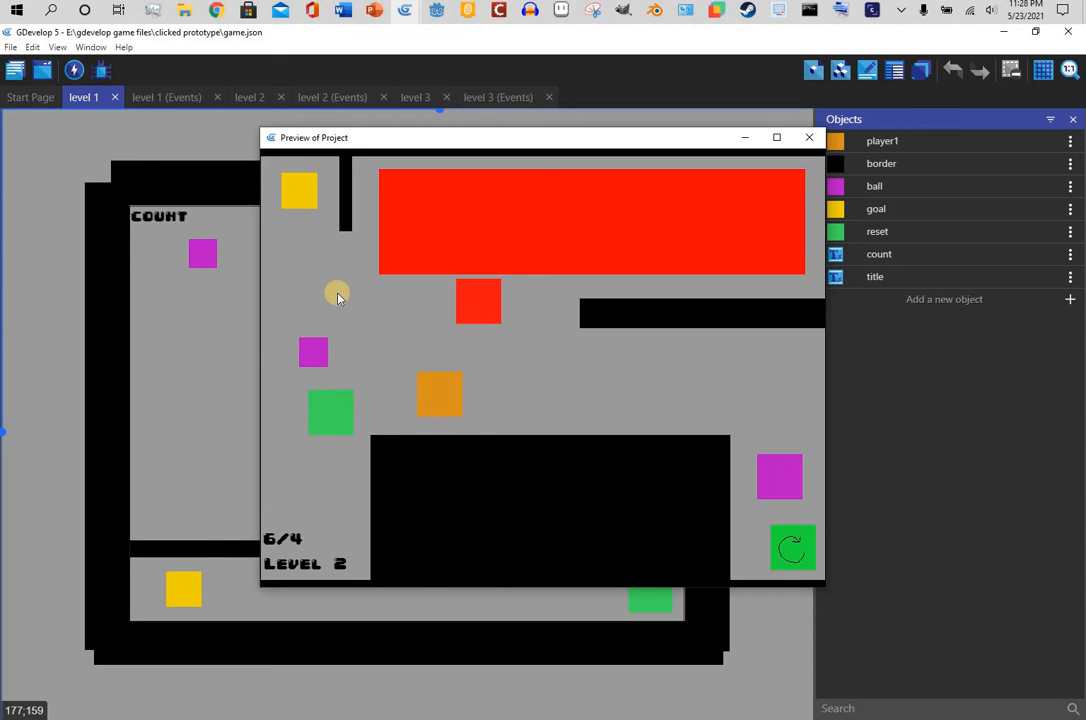
pyautogui.click(346, 264)
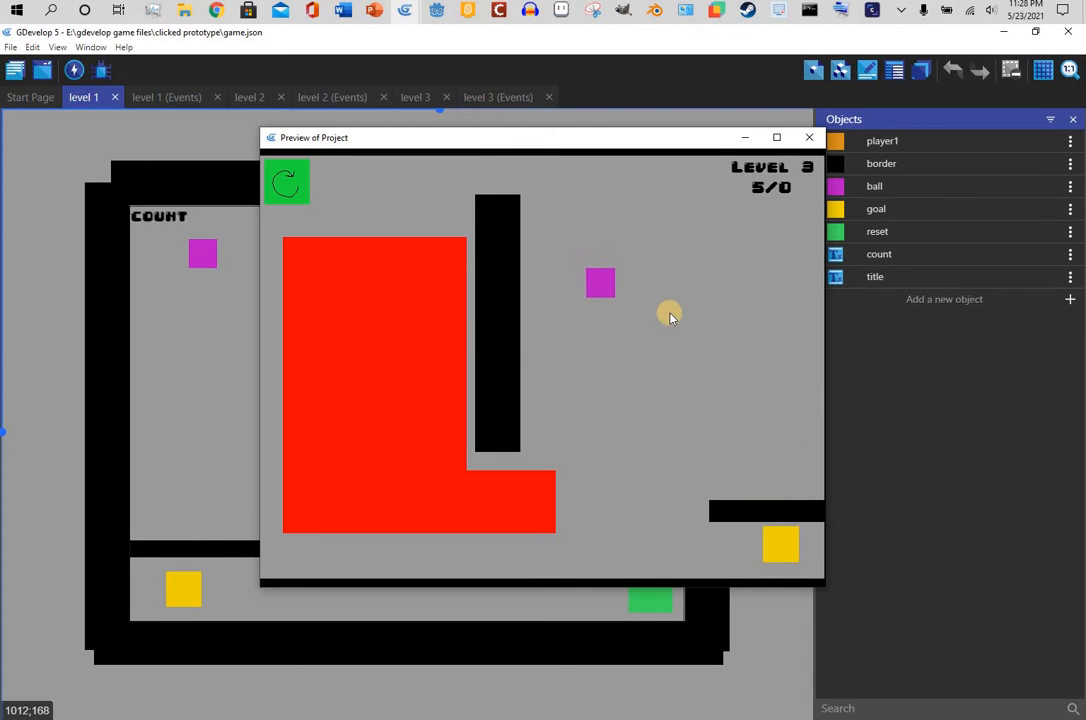
# - Play-test level 3 by placing five blocks around the ball, and restart the level from the lost screen
pyautogui.click(669, 313)
pyautogui.click(573, 400)
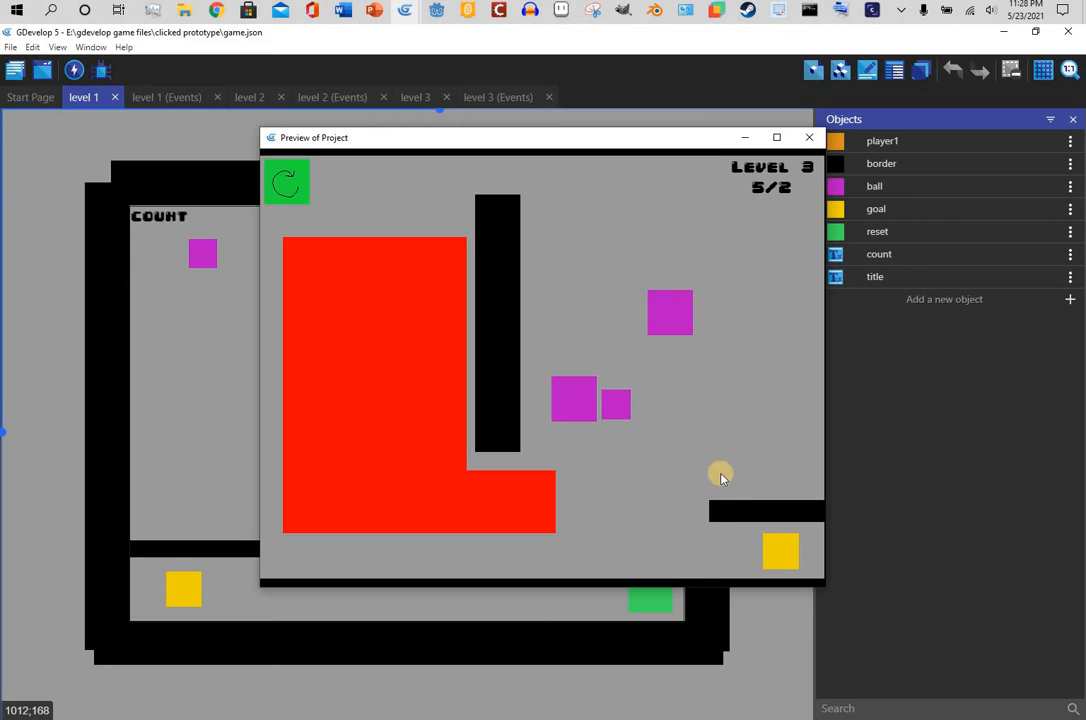
pyautogui.click(677, 447)
pyautogui.click(590, 495)
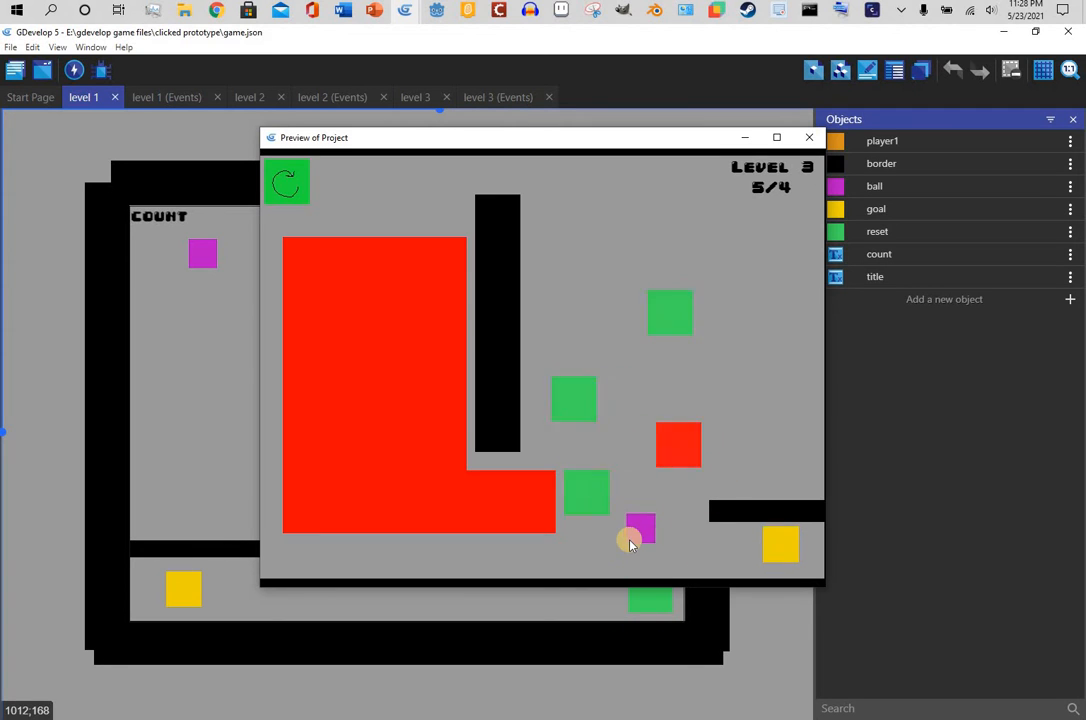
pyautogui.click(665, 478)
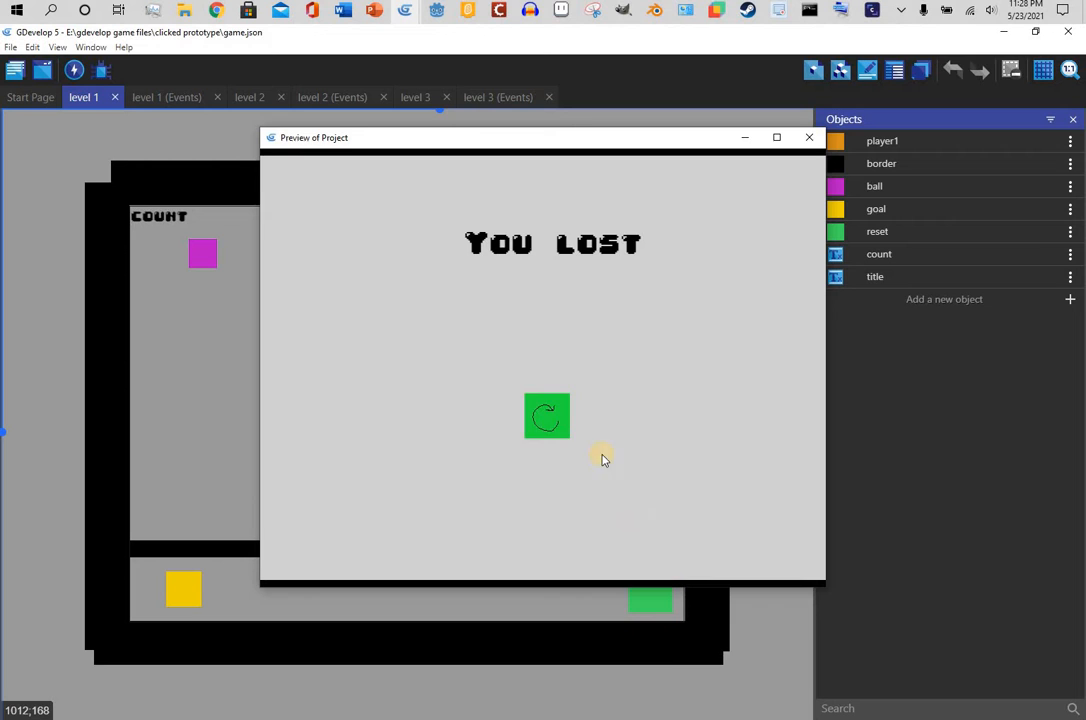
pyautogui.click(550, 421)
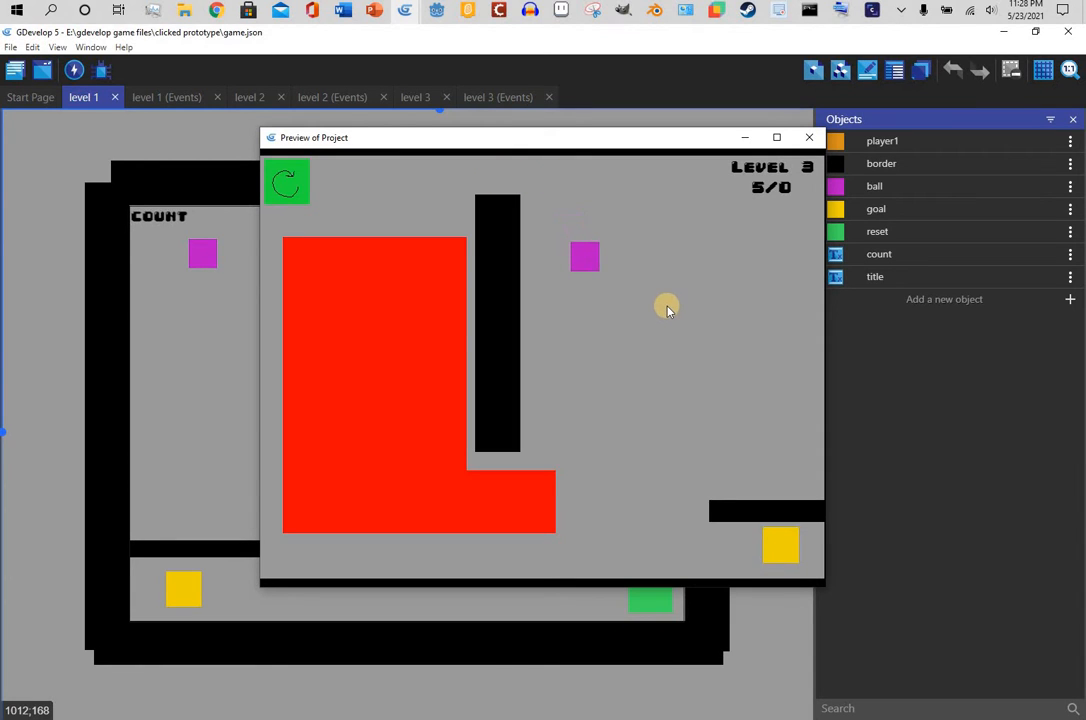
# - Replay level 3 by placing three blocks that push the ball toward the goal, and close the preview
pyautogui.click(688, 388)
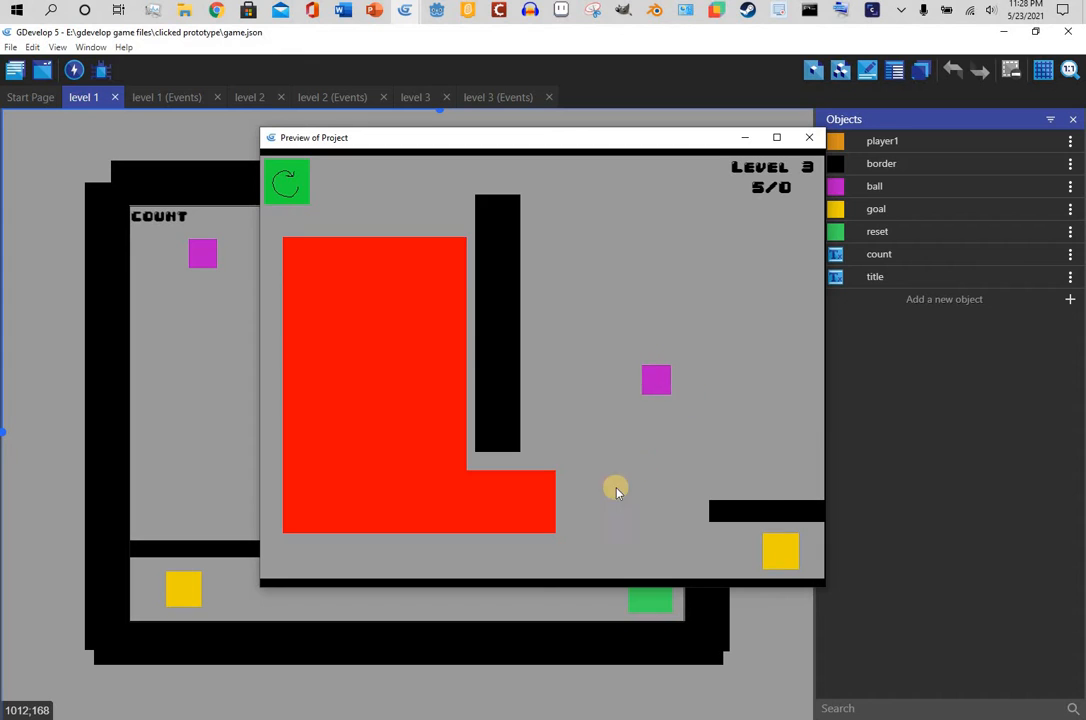
pyautogui.click(585, 461)
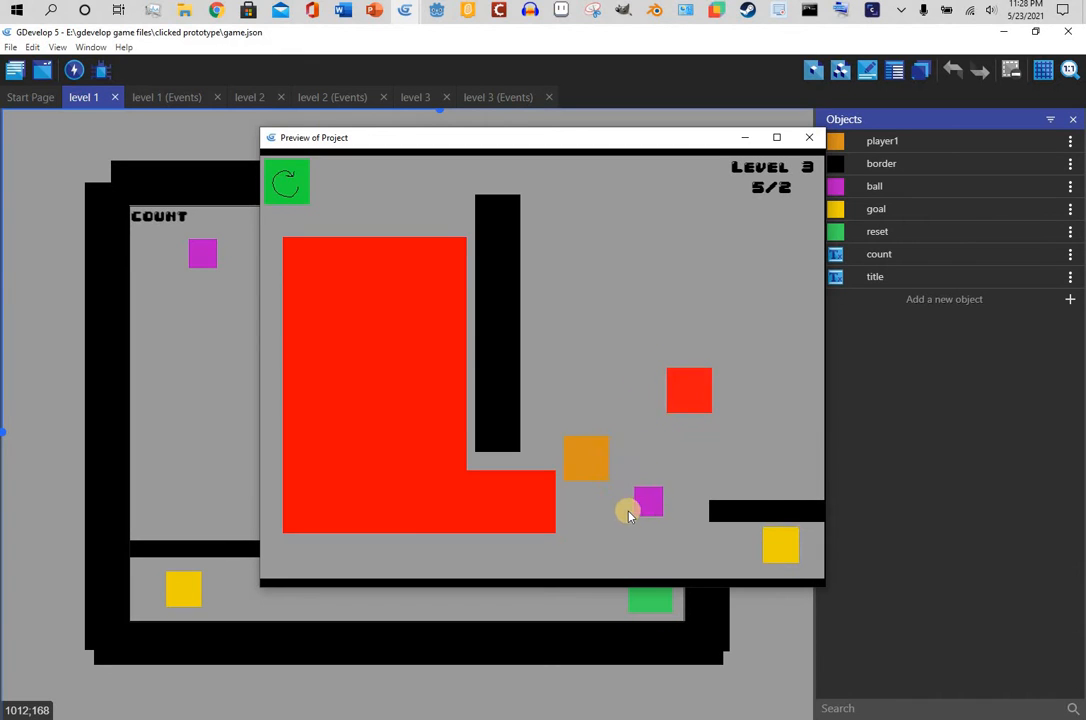
pyautogui.click(657, 545)
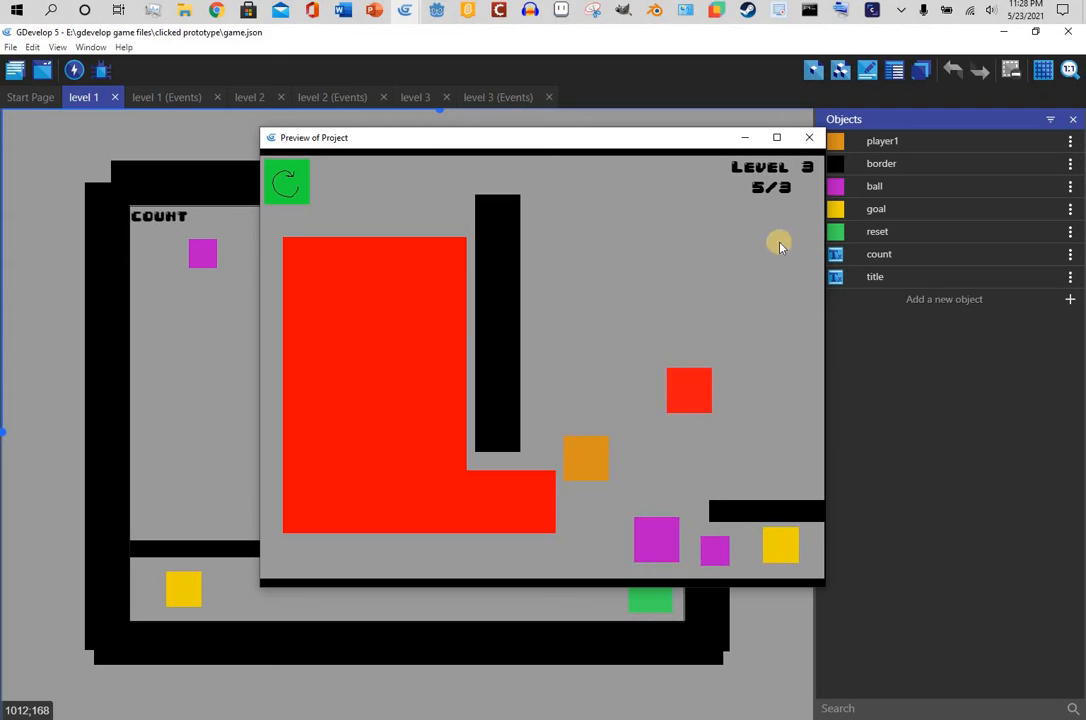
pyautogui.click(809, 137)
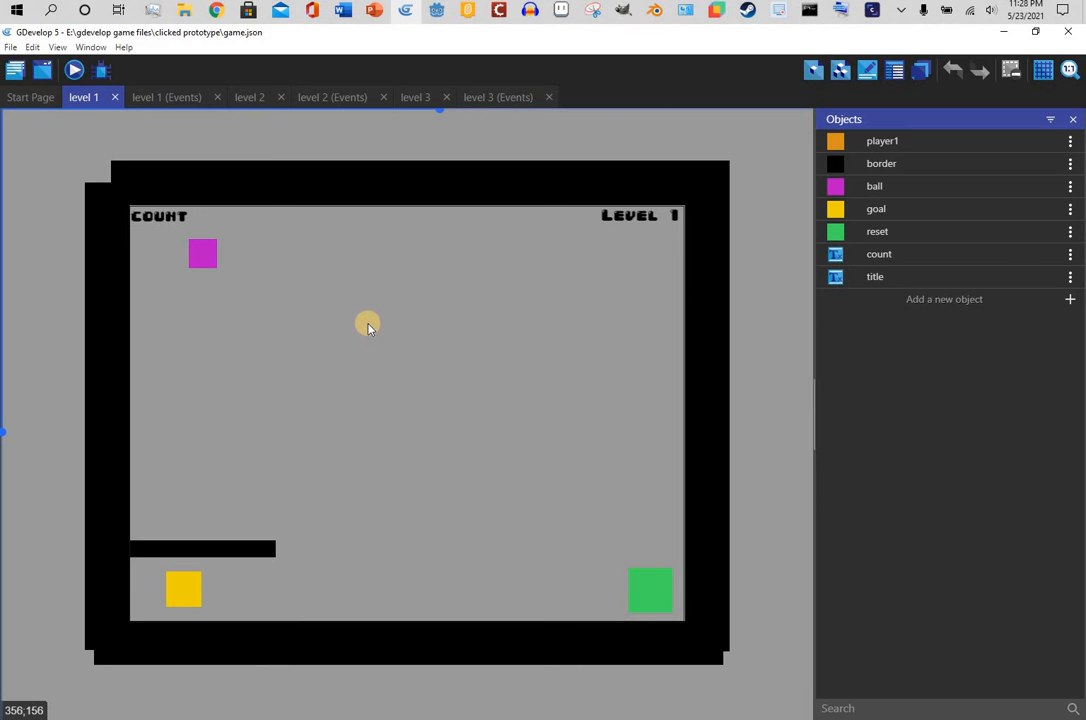
# - Launch a fresh preview of the project and play through level 1 by bouncing the ball off placed blocks
pyautogui.click(76, 78)
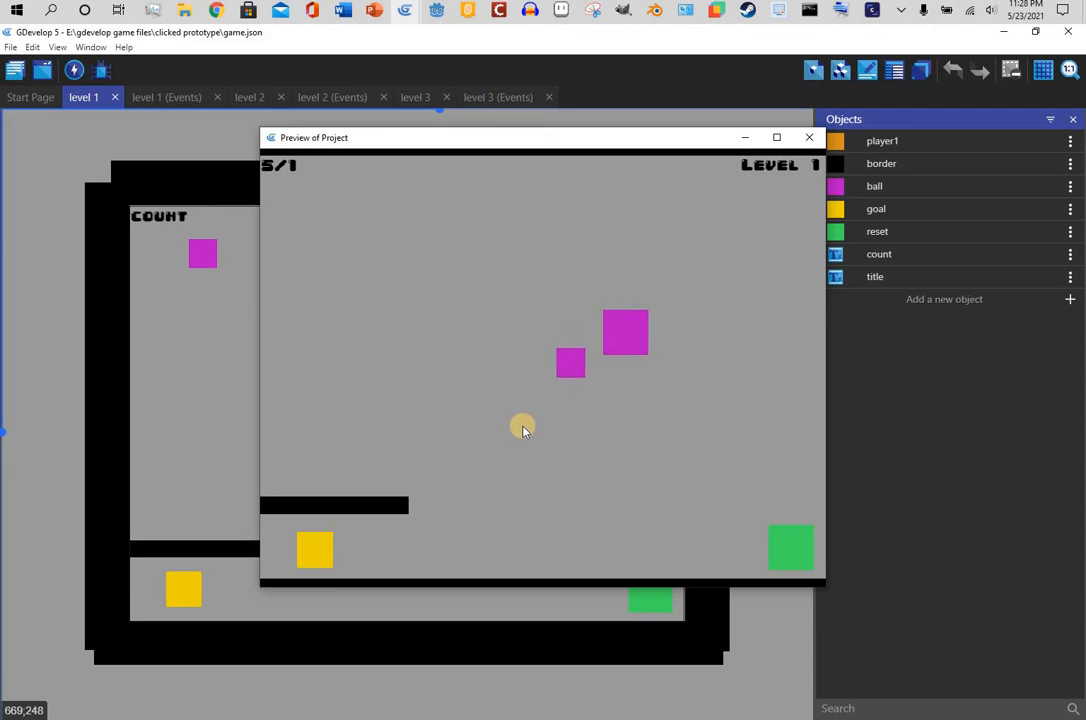
pyautogui.click(472, 388)
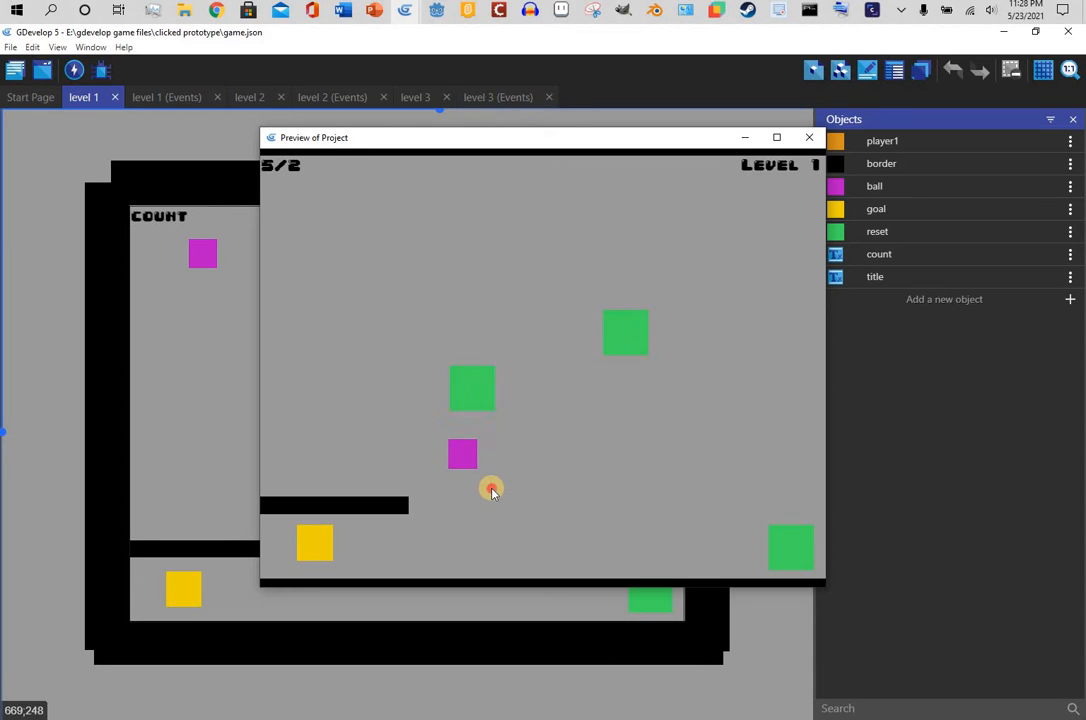
pyautogui.click(491, 489)
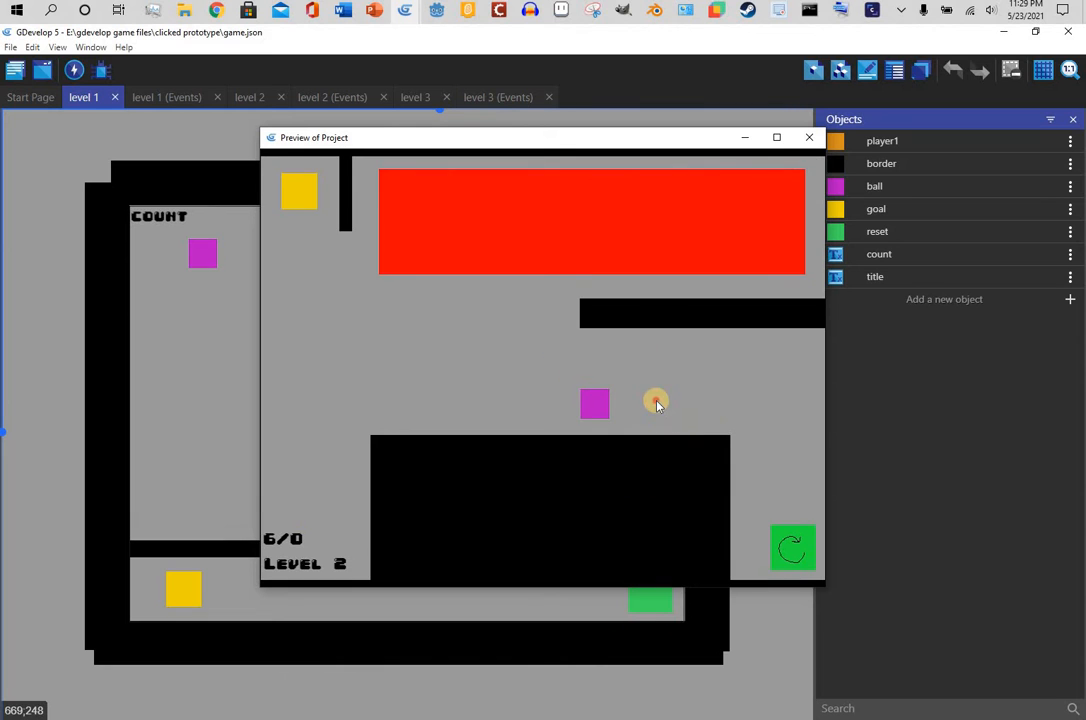
# - Play through level 2 again by placing blocks that steer the ball below the red area toward the goal
pyautogui.click(655, 401)
pyautogui.click(543, 308)
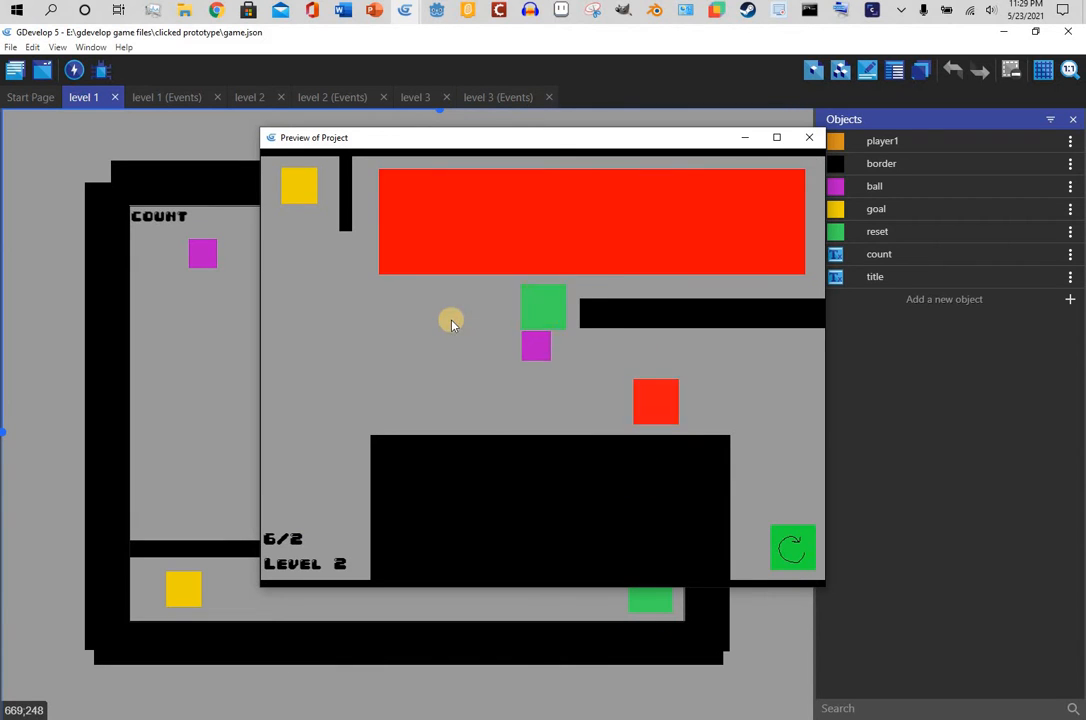
pyautogui.click(450, 320)
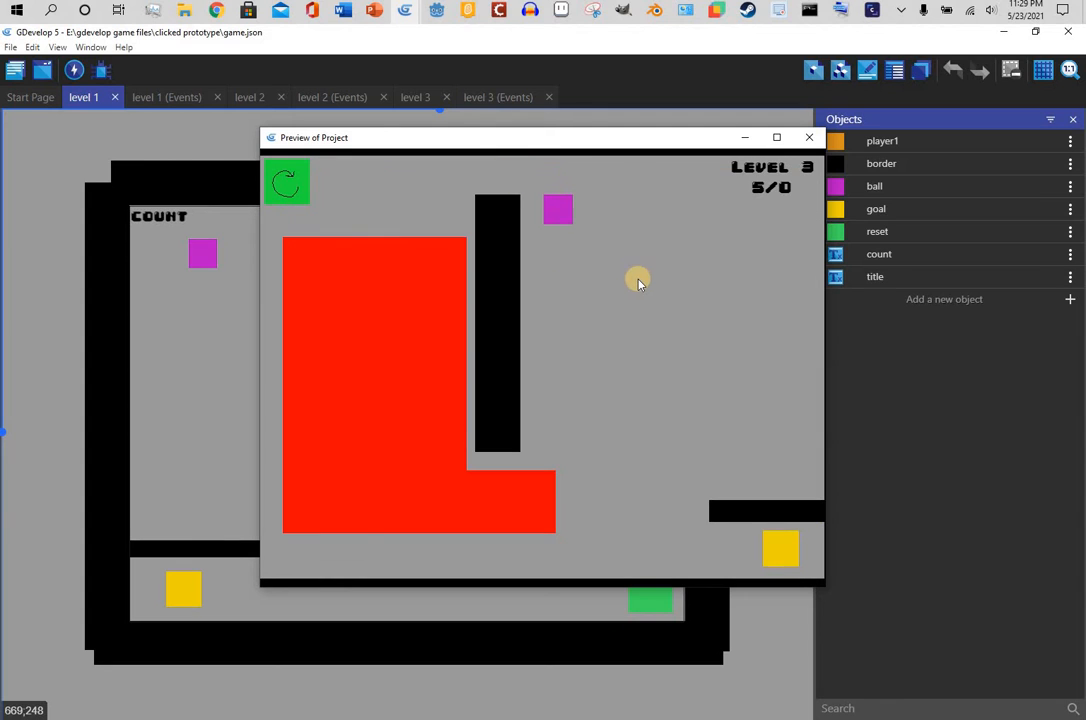
# - Test level 3 by placing blocks beside the tall black wall, and restart it with the in-game reset object
pyautogui.click(638, 278)
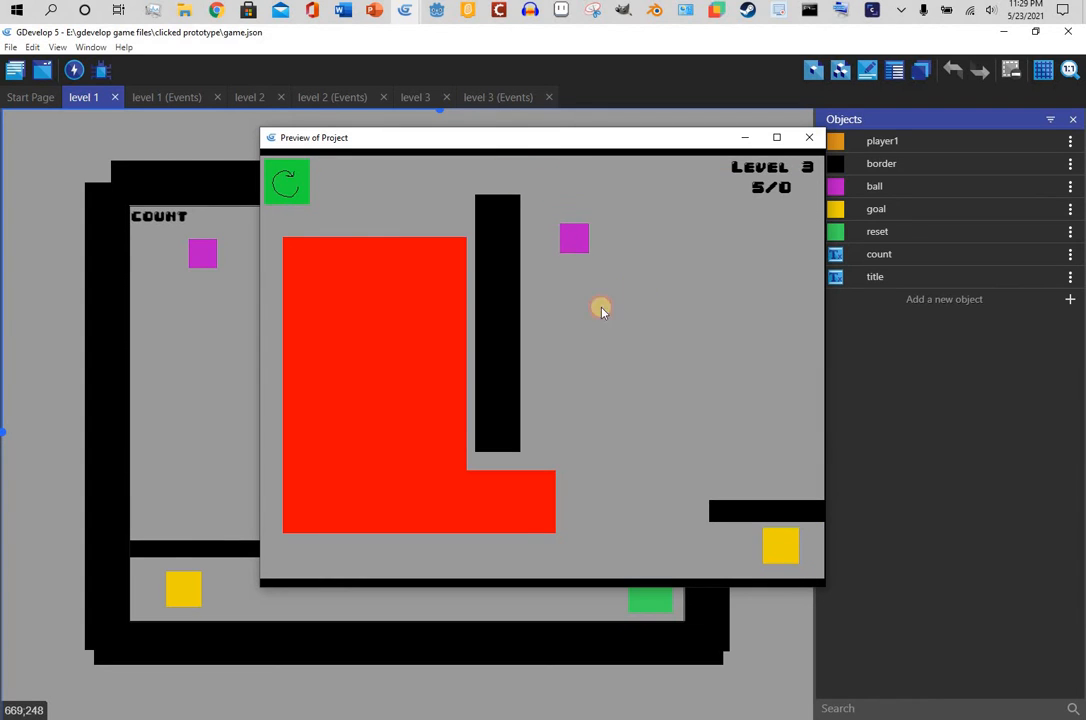
pyautogui.click(551, 379)
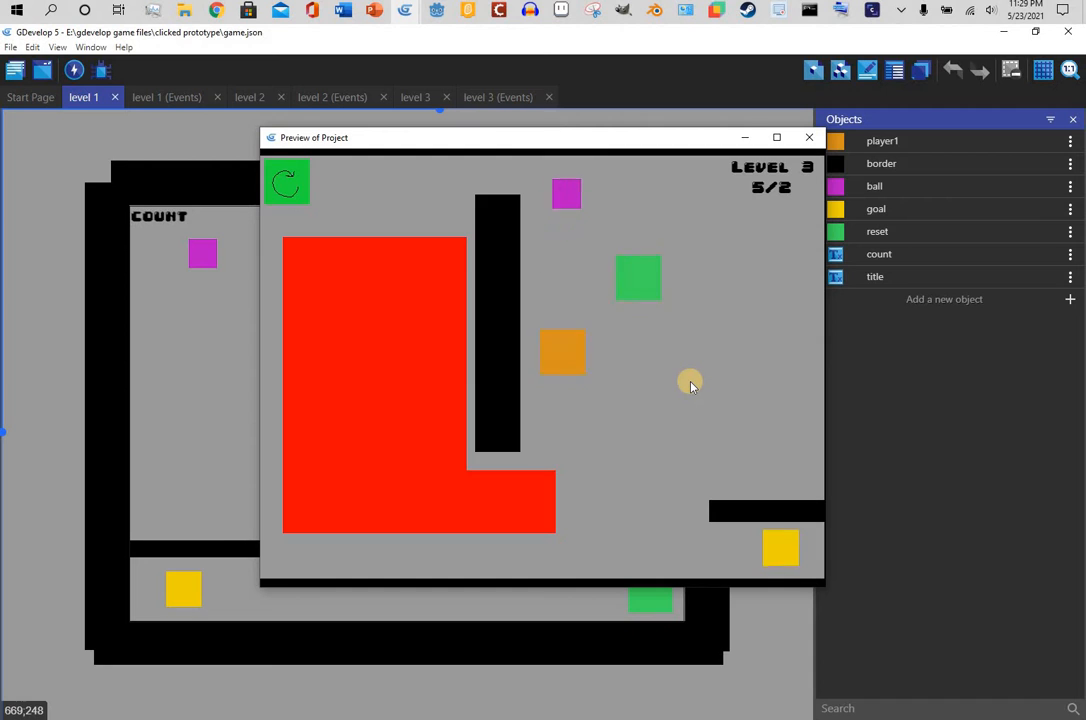
pyautogui.click(591, 235)
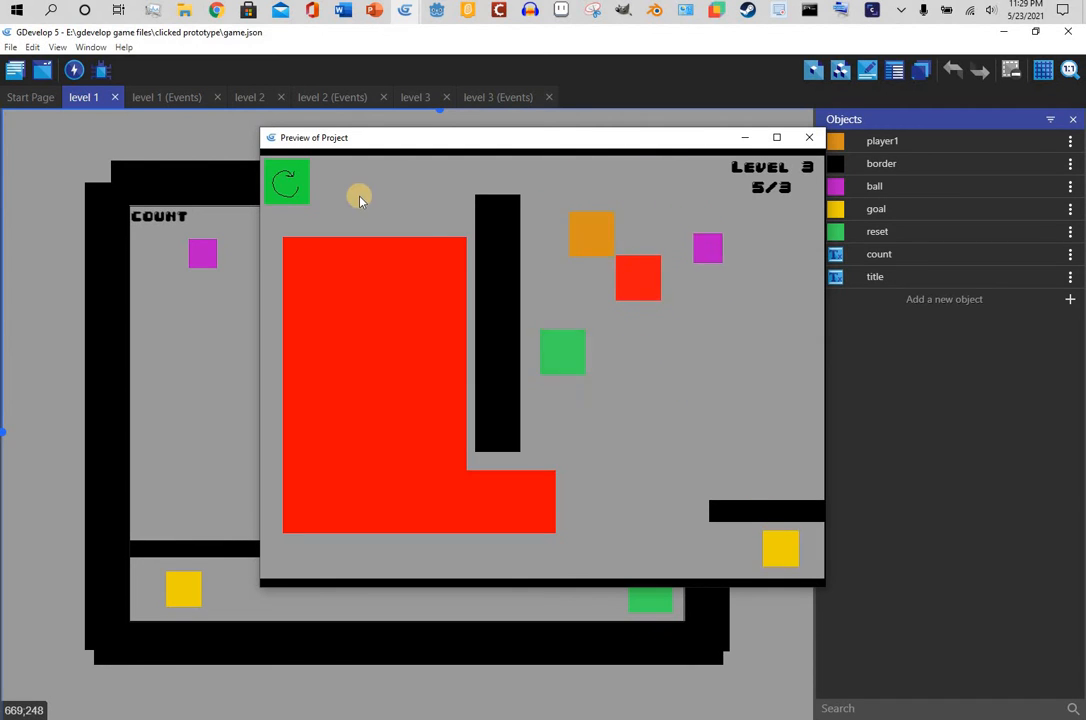
pyautogui.click(281, 181)
# - Play level 3 with blocks placed near the goal, restart it from the lost screen, and close the preview
pyautogui.click(795, 367)
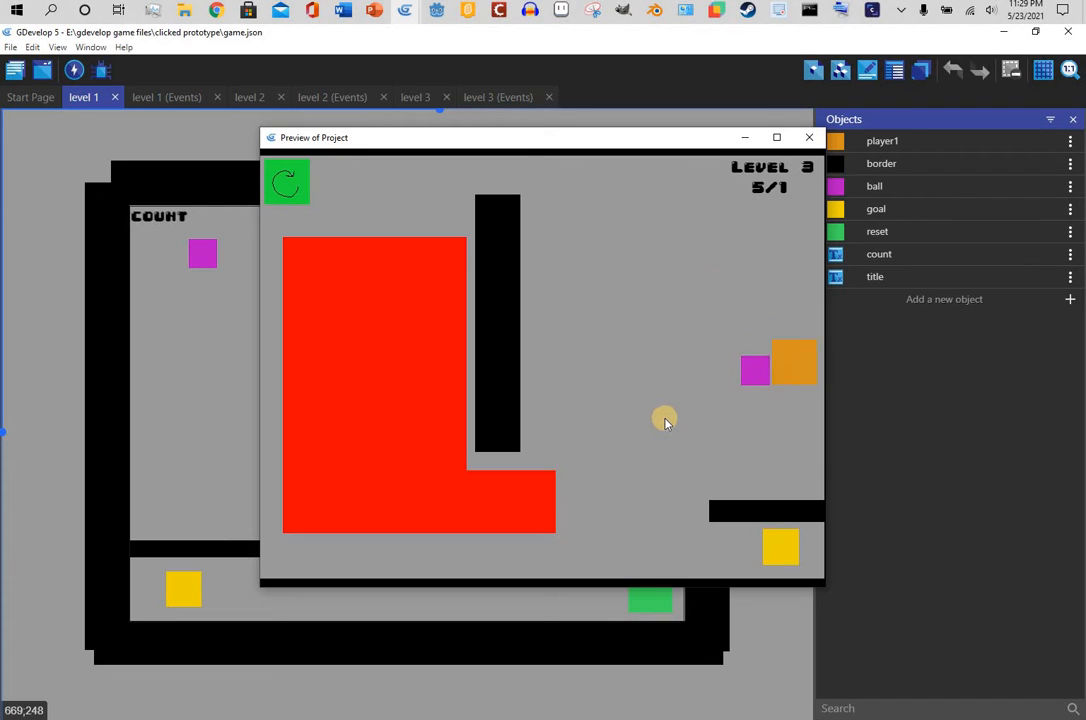
pyautogui.click(648, 497)
pyautogui.click(620, 557)
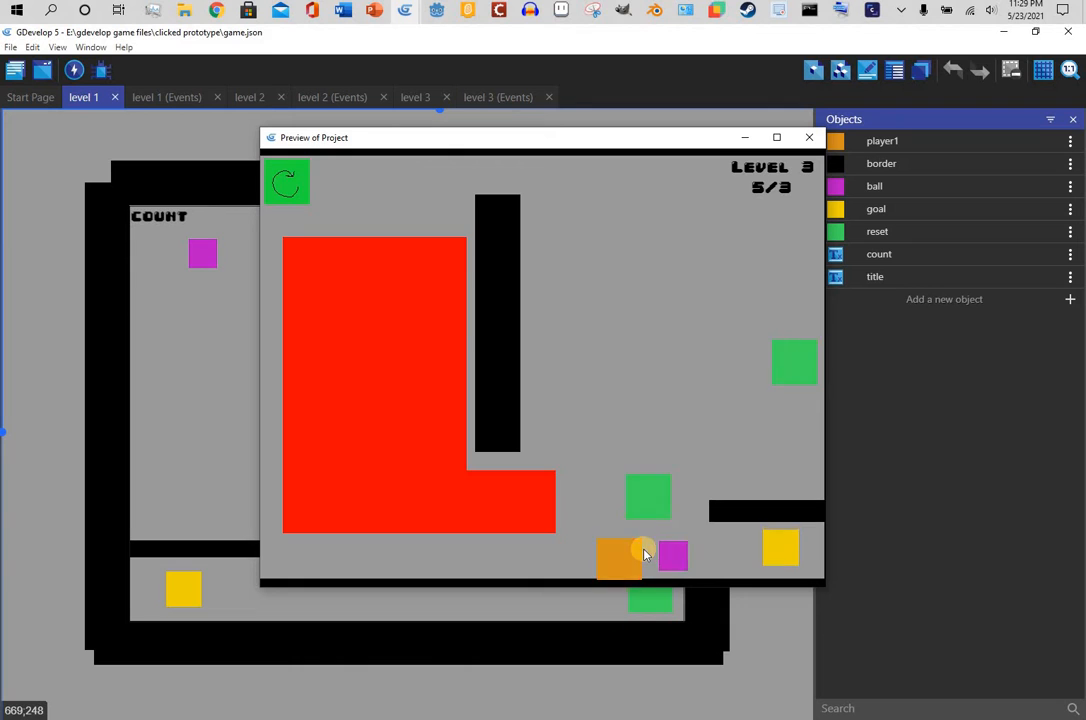
pyautogui.click(686, 445)
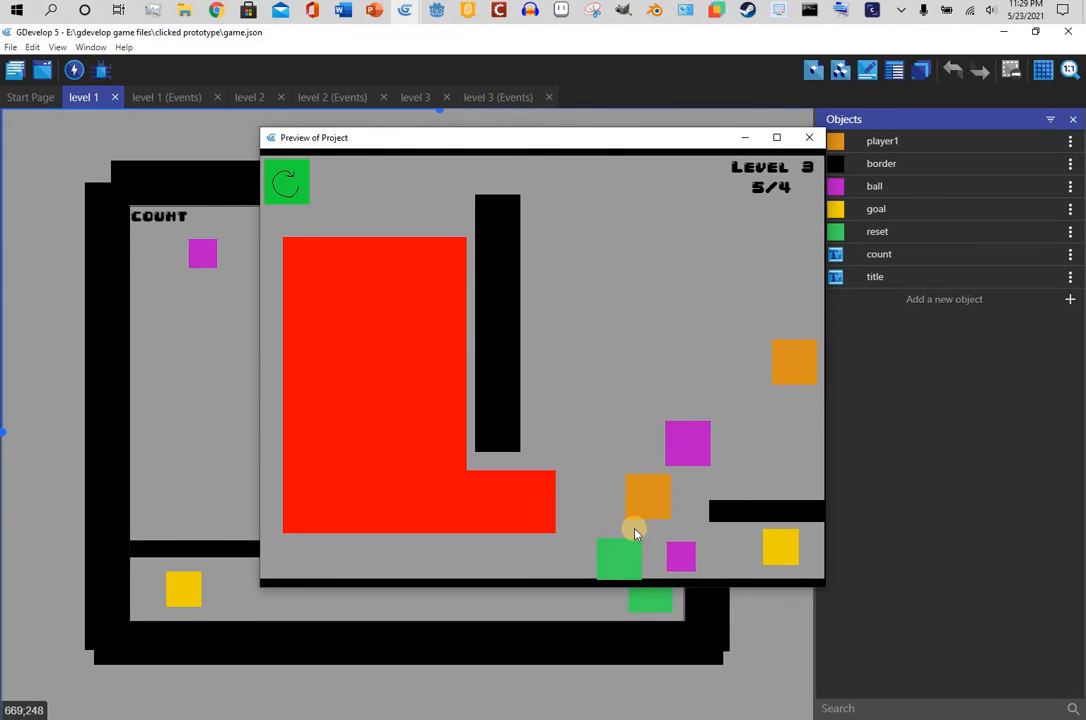
pyautogui.click(686, 498)
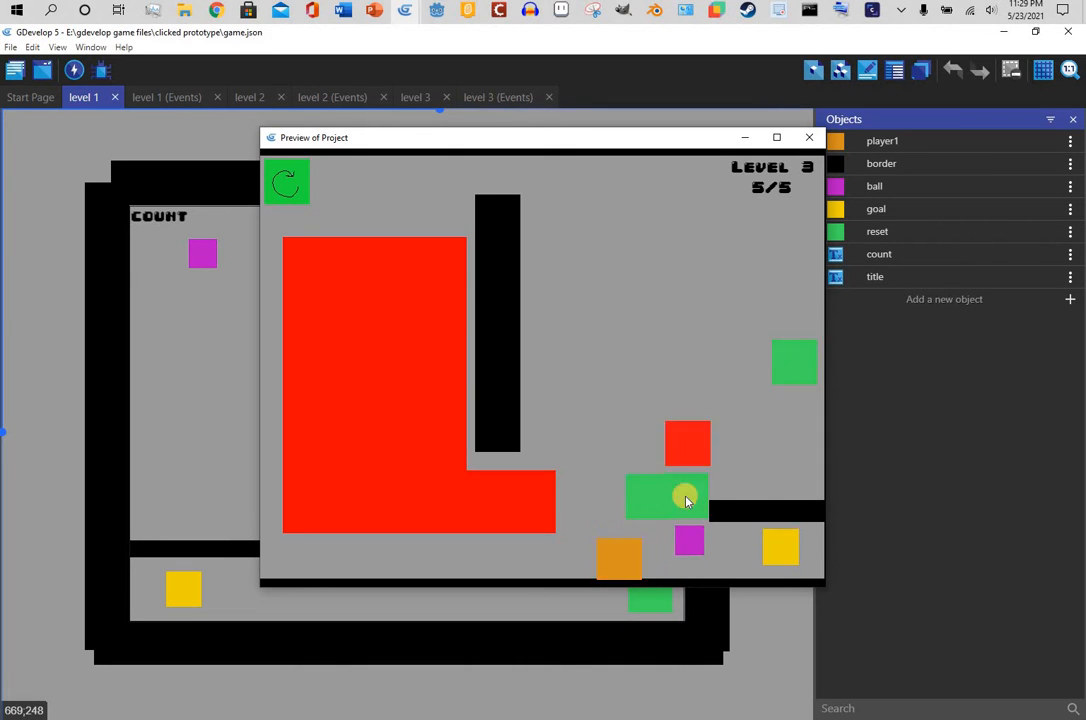
pyautogui.click(721, 530)
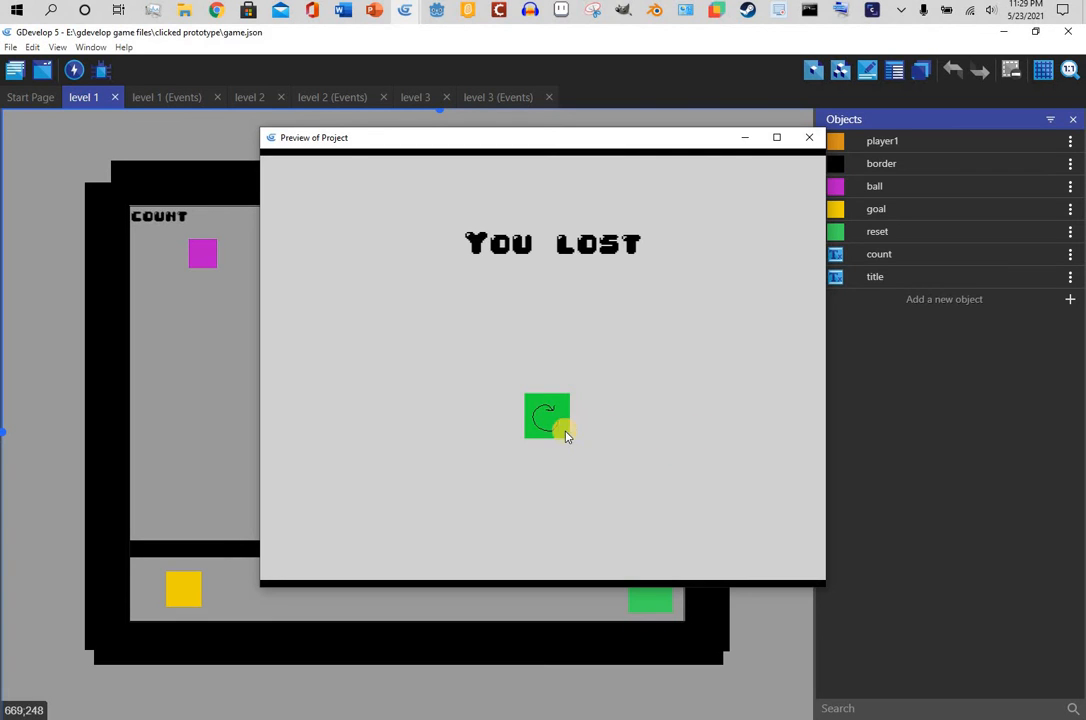
pyautogui.click(536, 417)
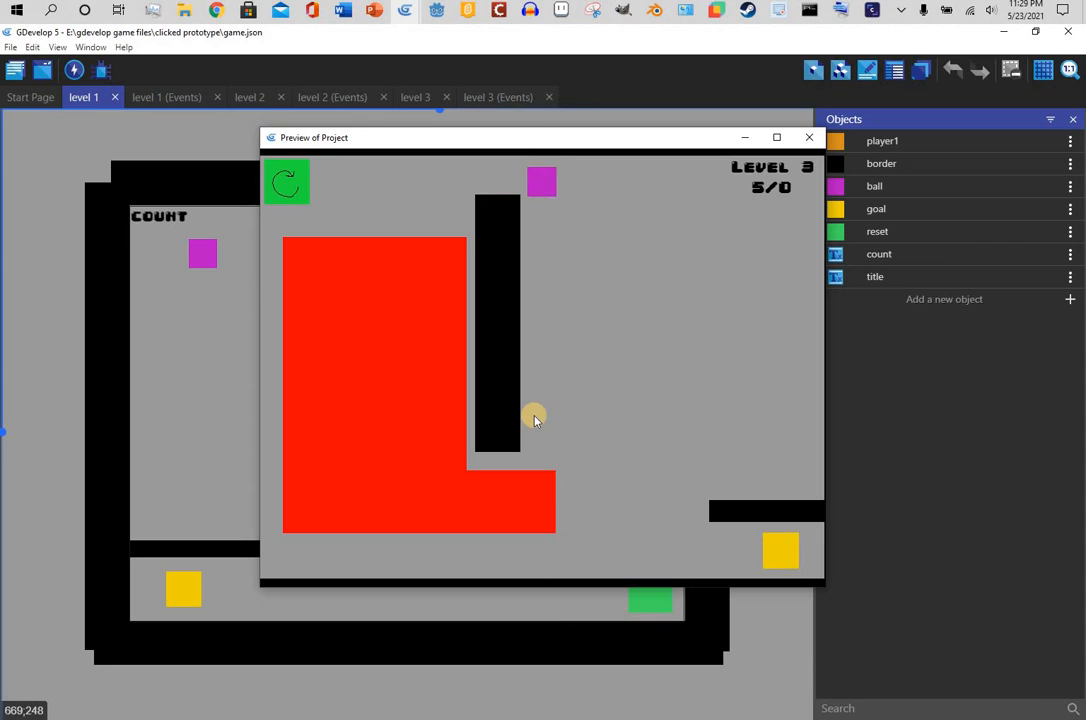
pyautogui.click(114, 182)
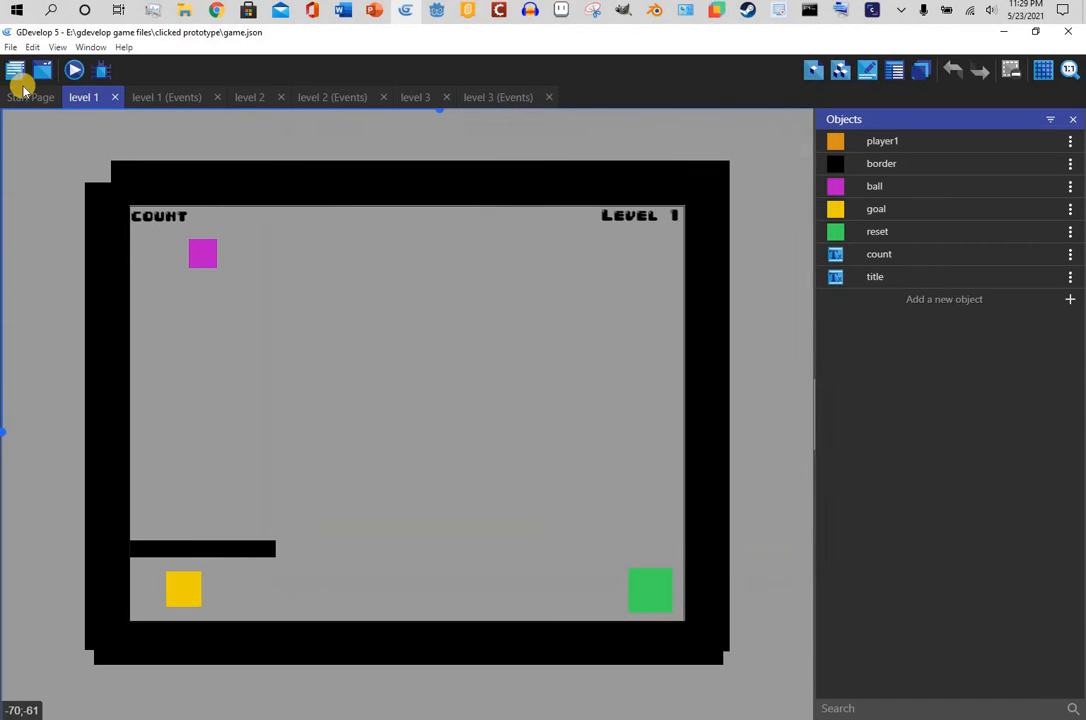
# - Add a new scene to the project, name it level 4, and open it for editing
pyautogui.click(15, 70)
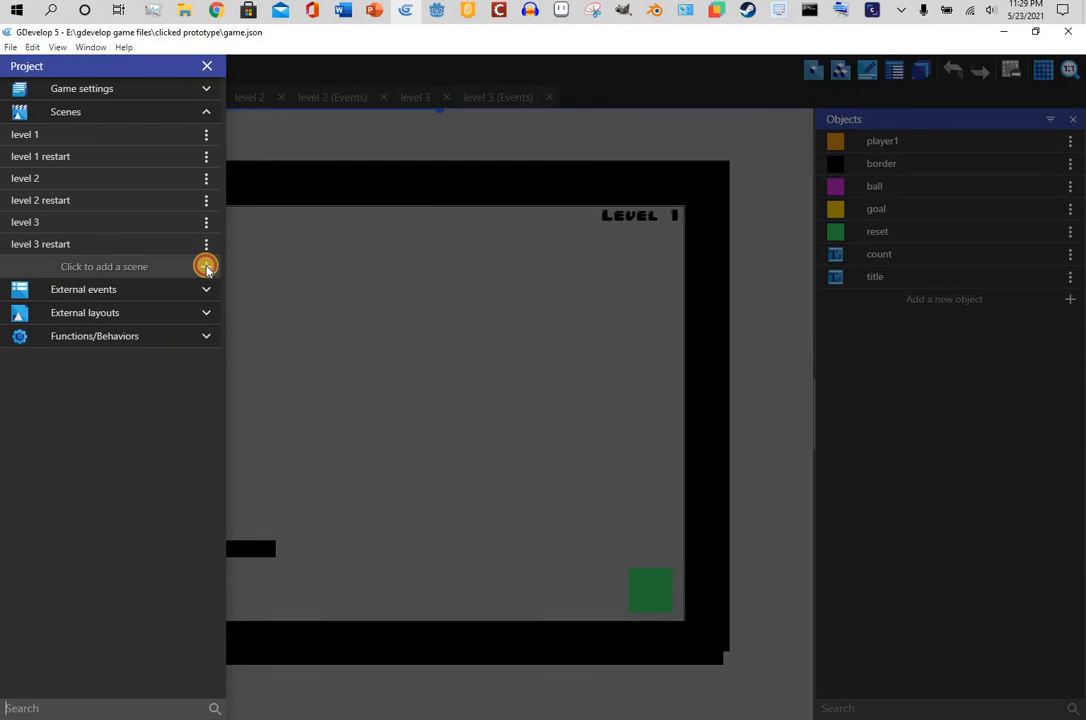
pyautogui.click(205, 266)
pyautogui.click(207, 267)
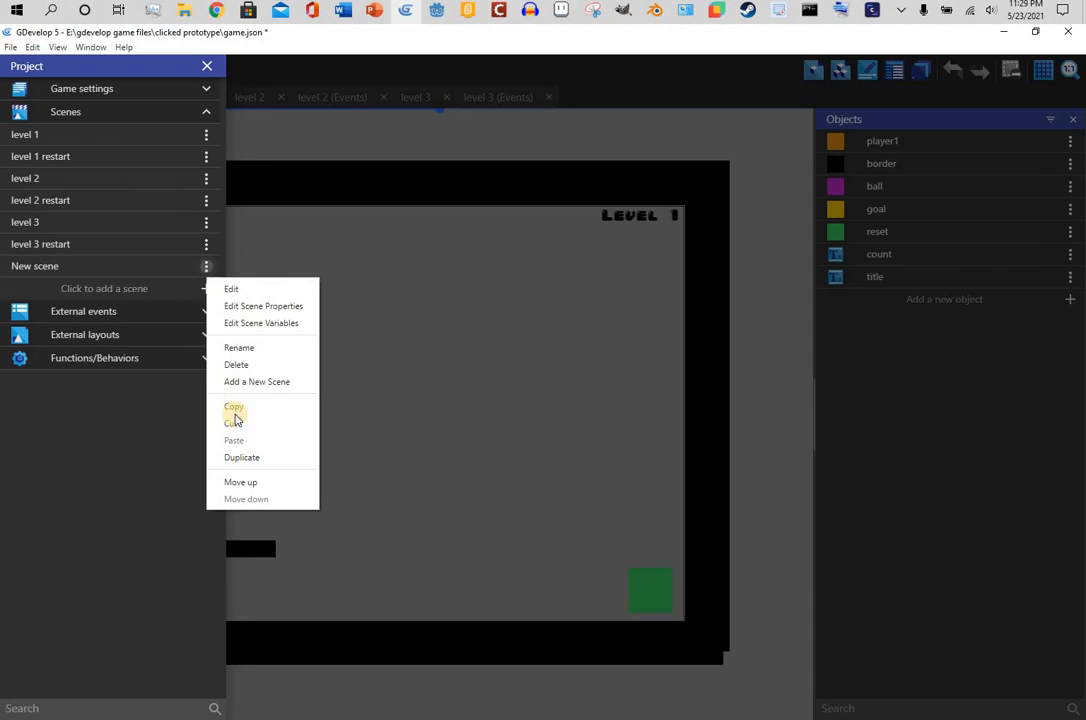
pyautogui.click(258, 350)
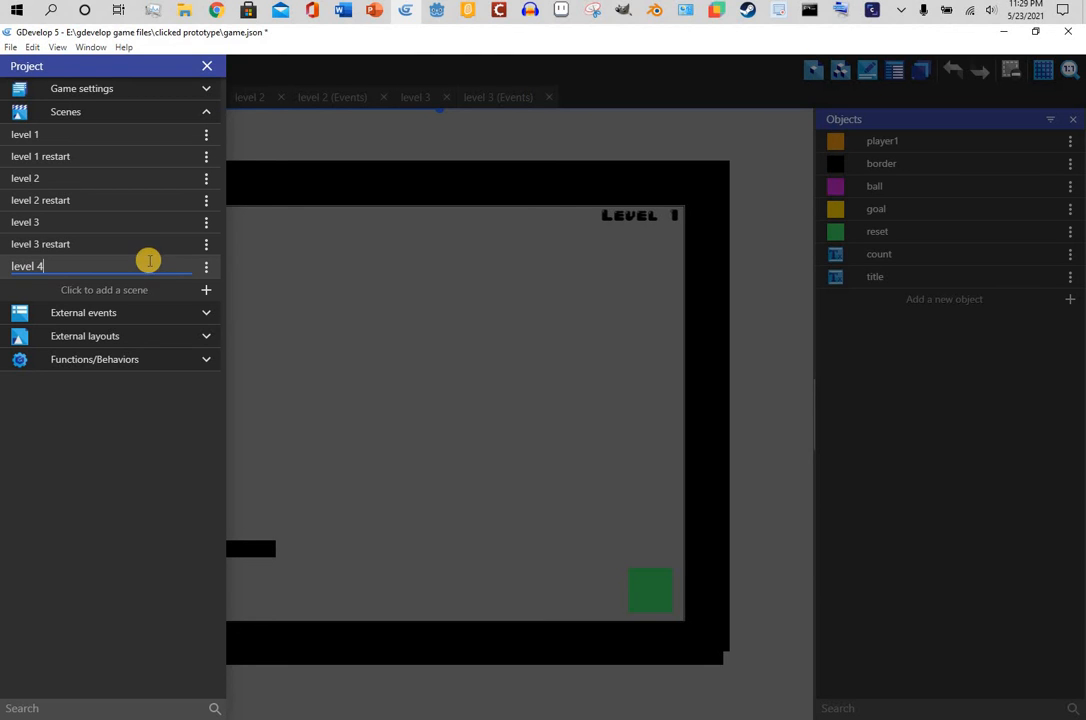
pyautogui.click(274, 297)
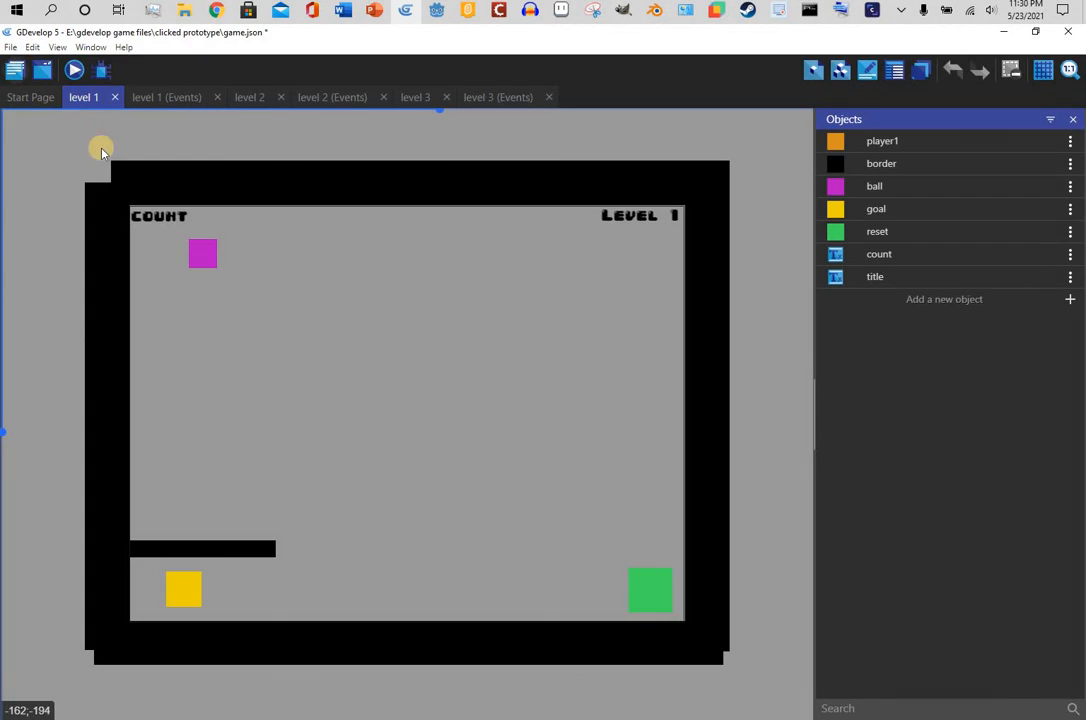
pyautogui.click(15, 69)
pyautogui.click(75, 261)
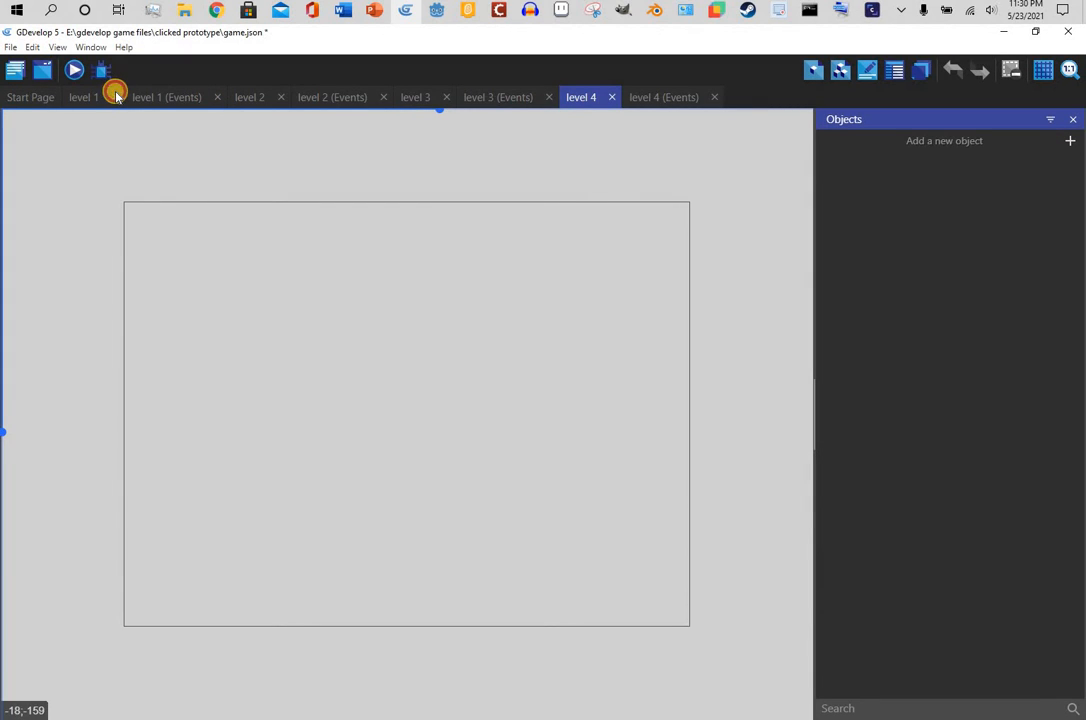
# - Close the open scene and event editors for levels 1 and 3, plus the level 2 events
pyautogui.click(115, 96)
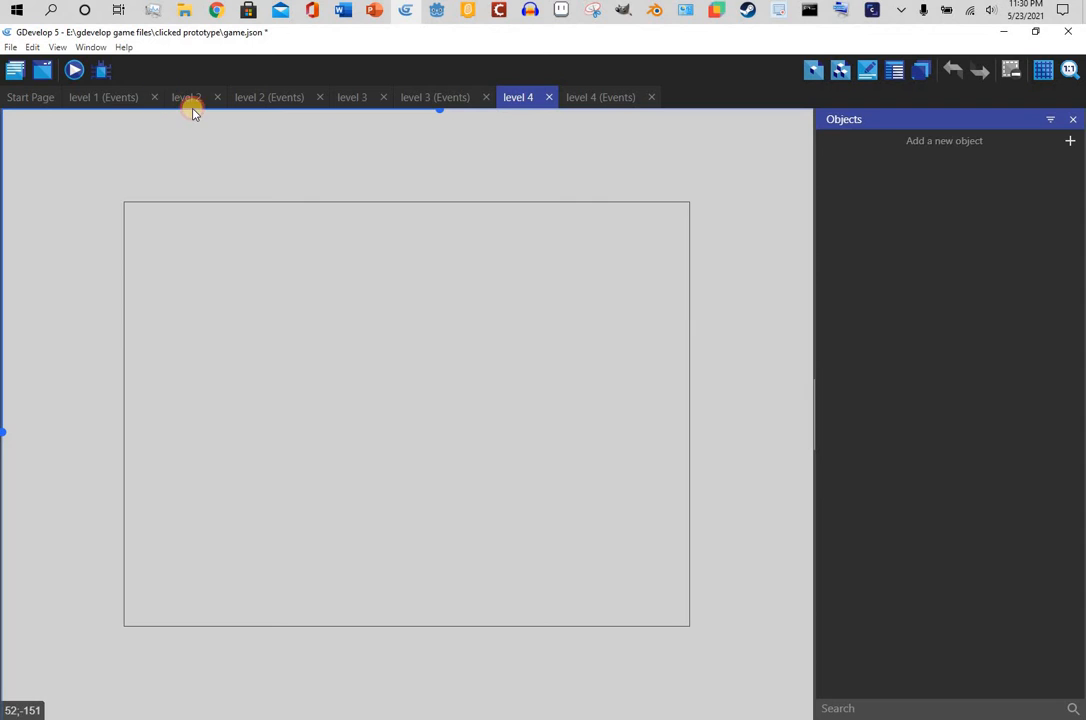
pyautogui.click(154, 97)
pyautogui.click(218, 98)
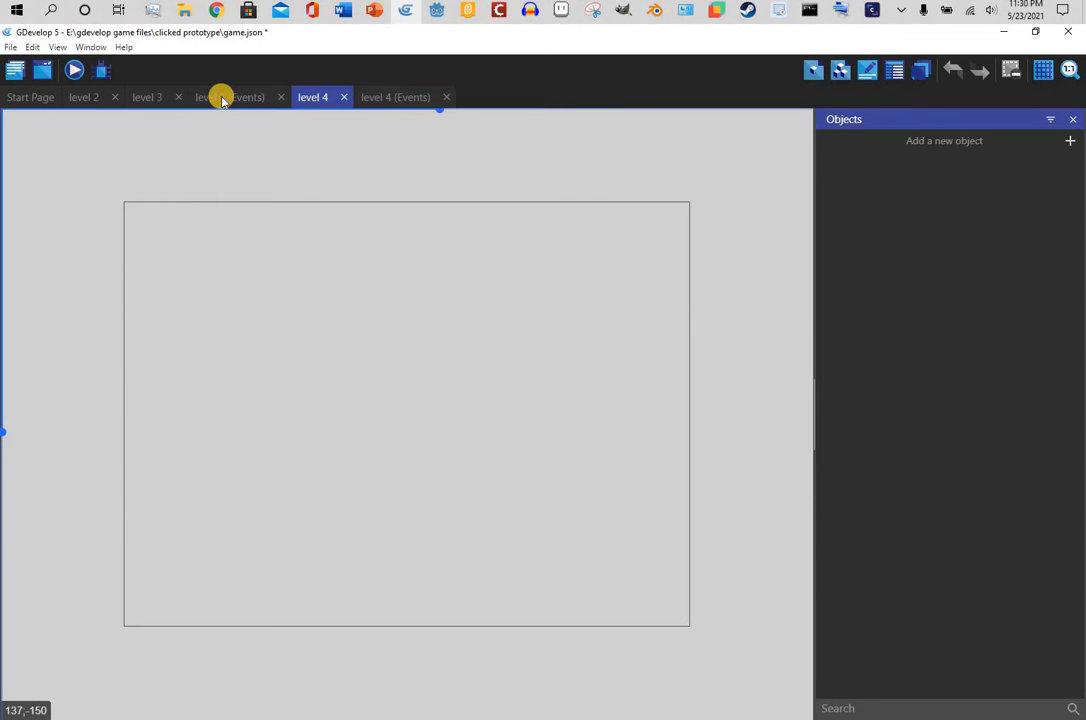
pyautogui.click(178, 97)
pyautogui.click(218, 97)
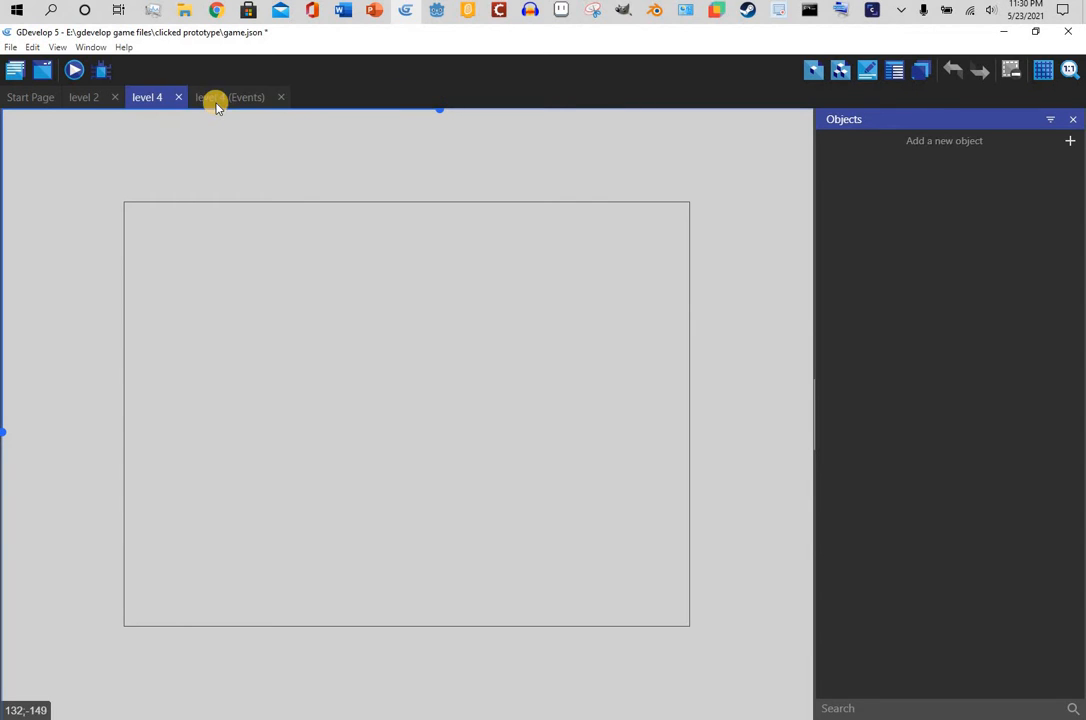
# - Copy the enemy object from the level 2 scene and switch back to level 4
pyautogui.click(82, 97)
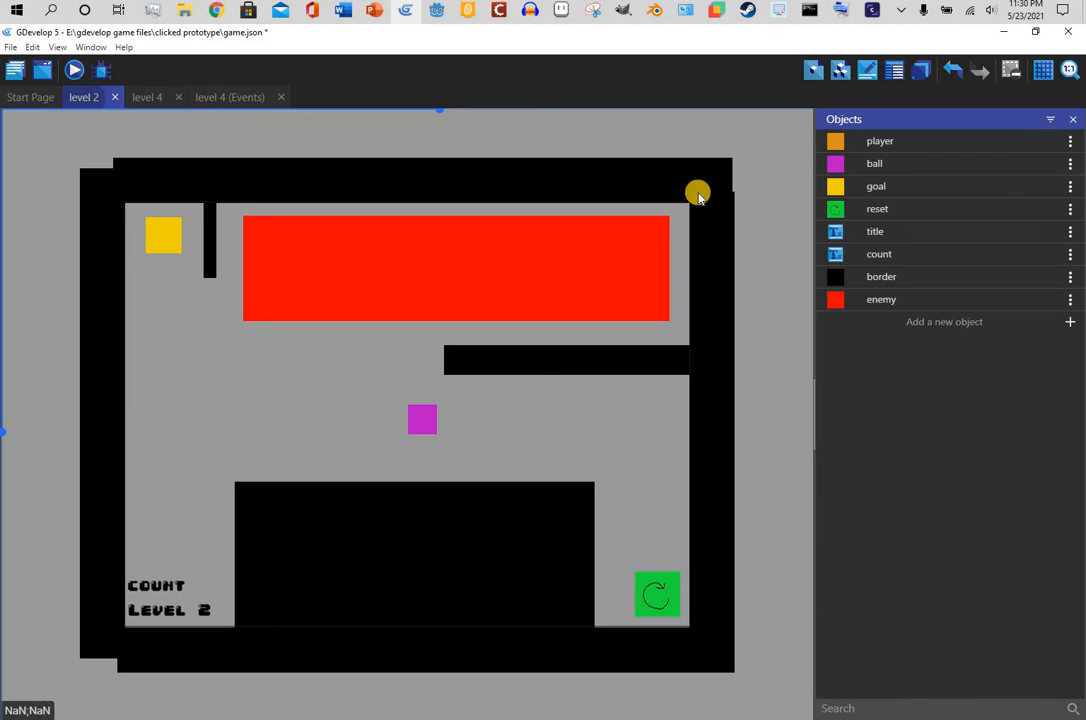
pyautogui.click(1070, 299)
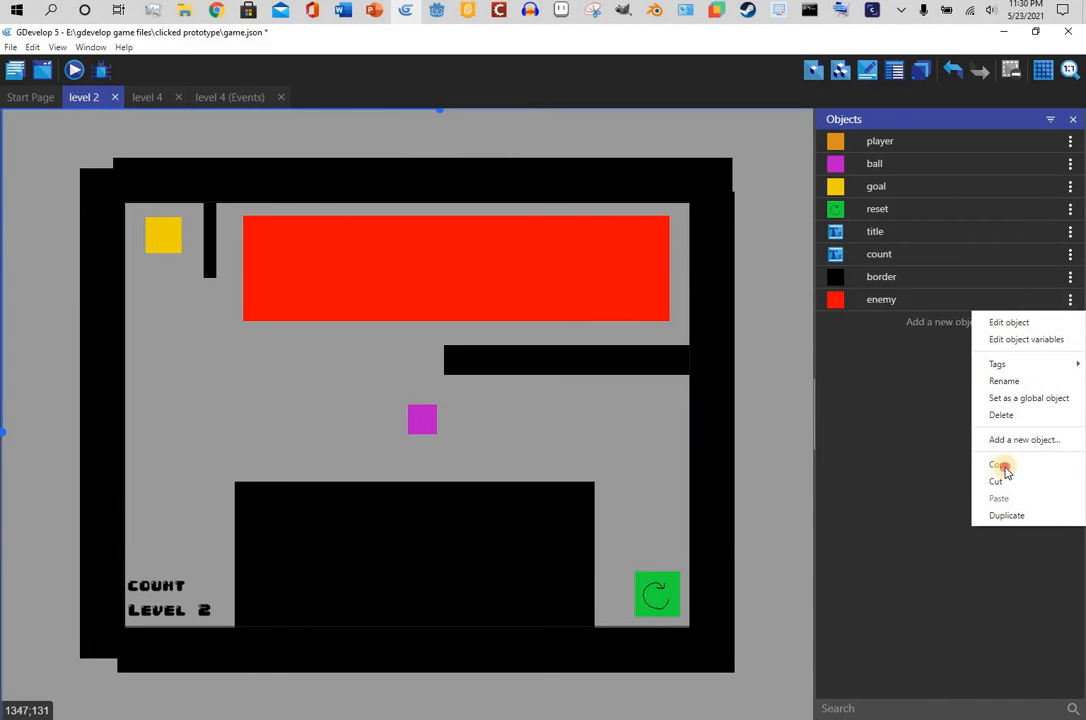
pyautogui.click(1000, 465)
pyautogui.click(148, 97)
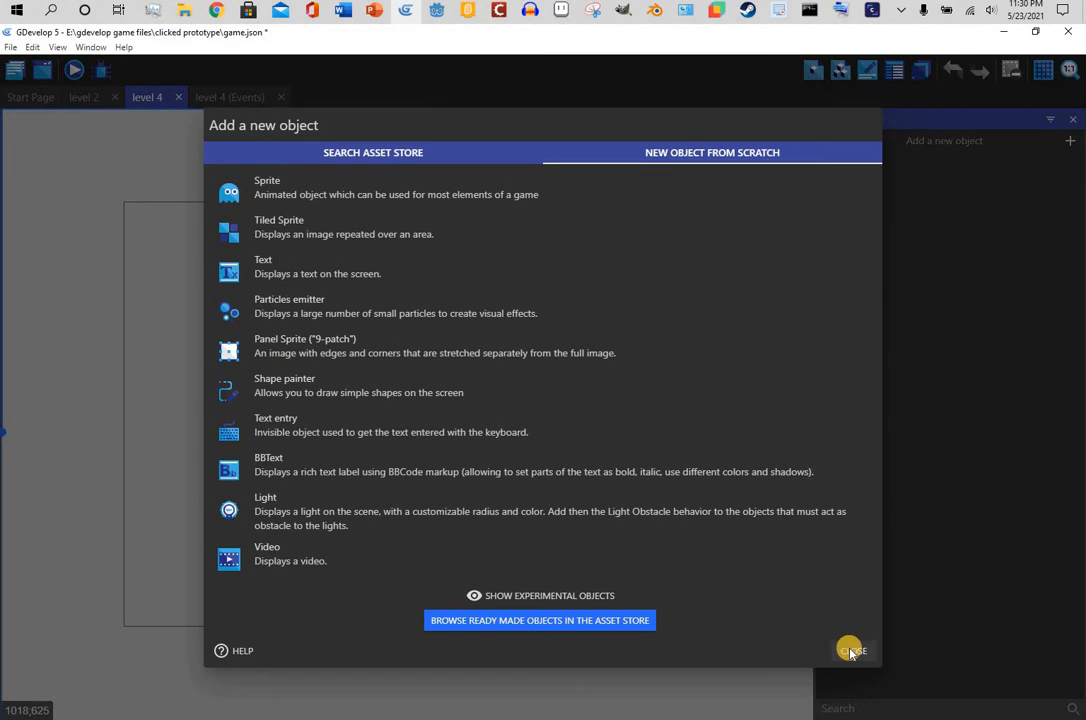
# - Add an empty placeholder sprite object to level 4 without any animation
pyautogui.click(852, 651)
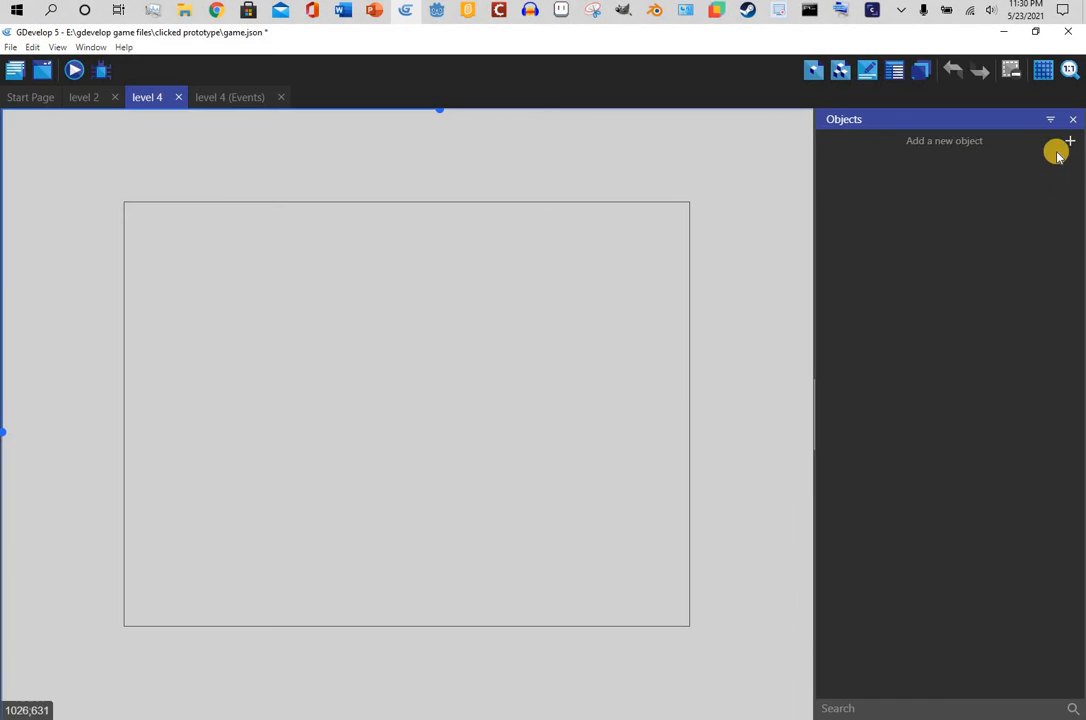
pyautogui.click(944, 141)
pyautogui.click(444, 189)
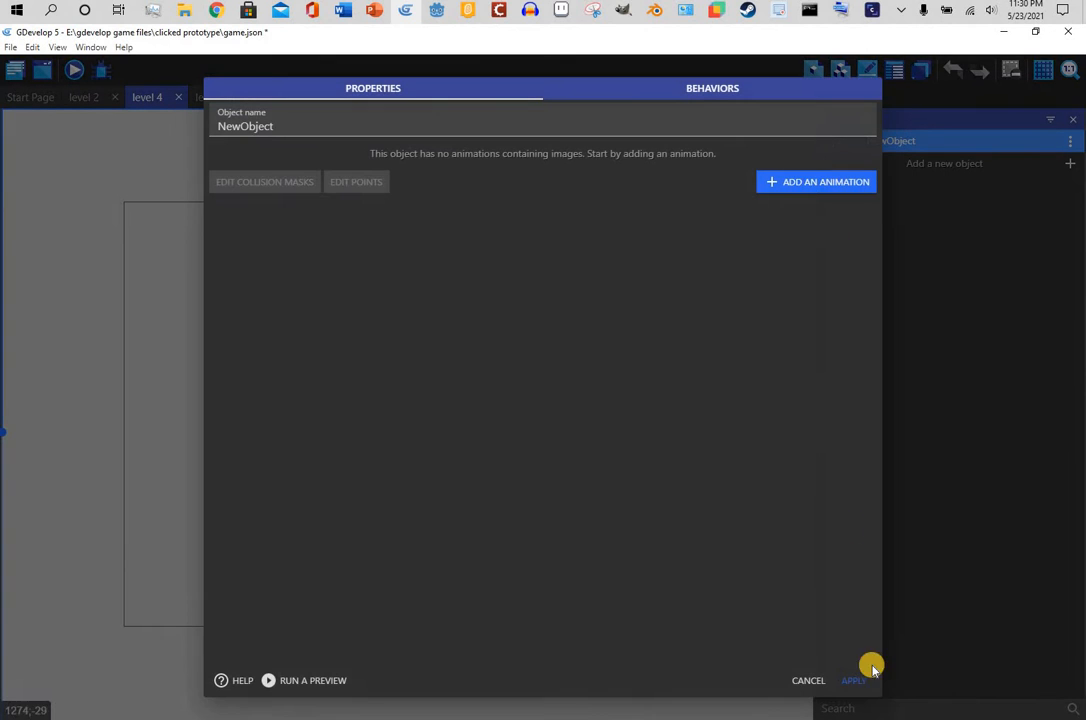
pyautogui.click(1082, 314)
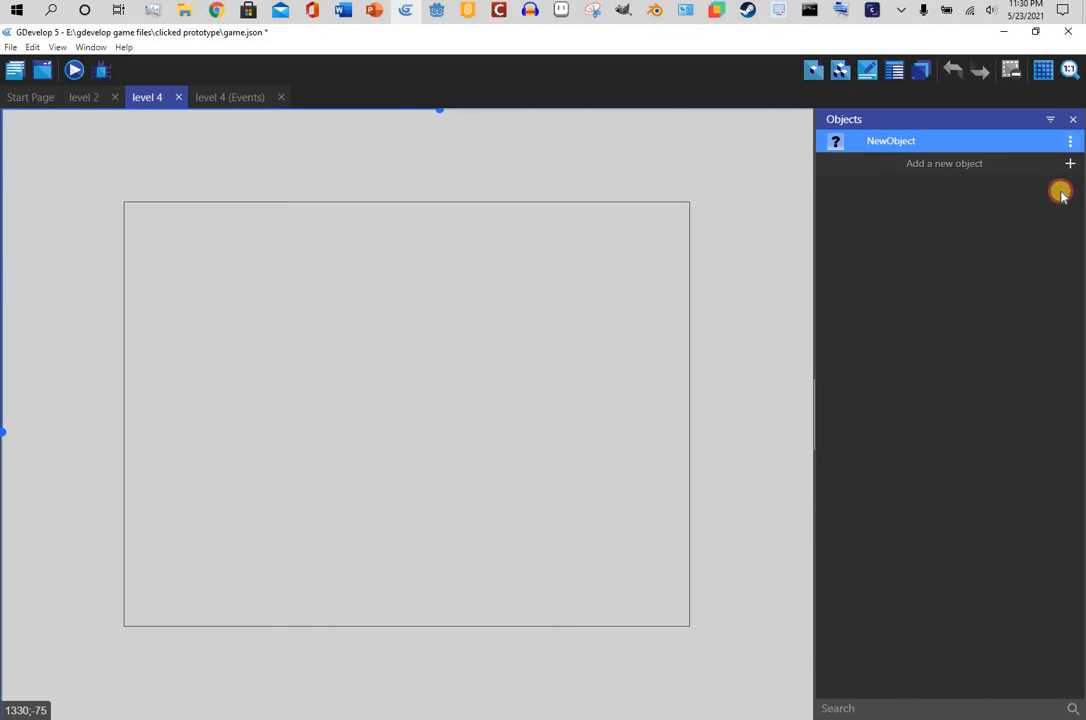
# - Paste the copied enemy object into level 4 and delete the placeholder NewObject along with its references
pyautogui.click(1070, 141)
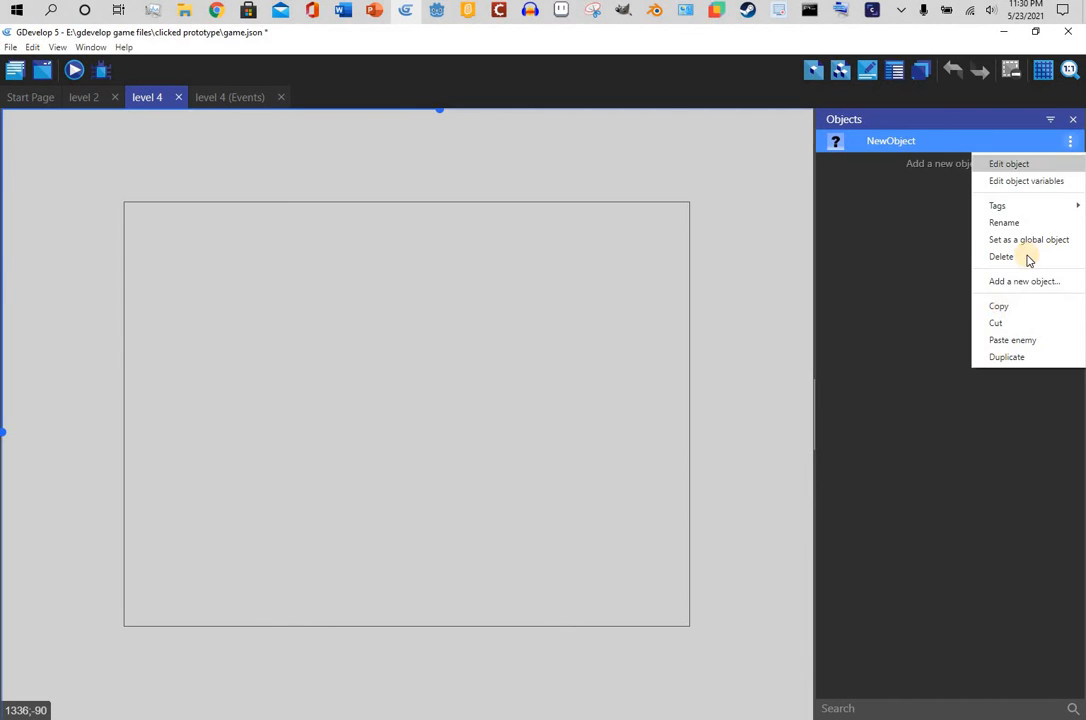
pyautogui.click(1013, 341)
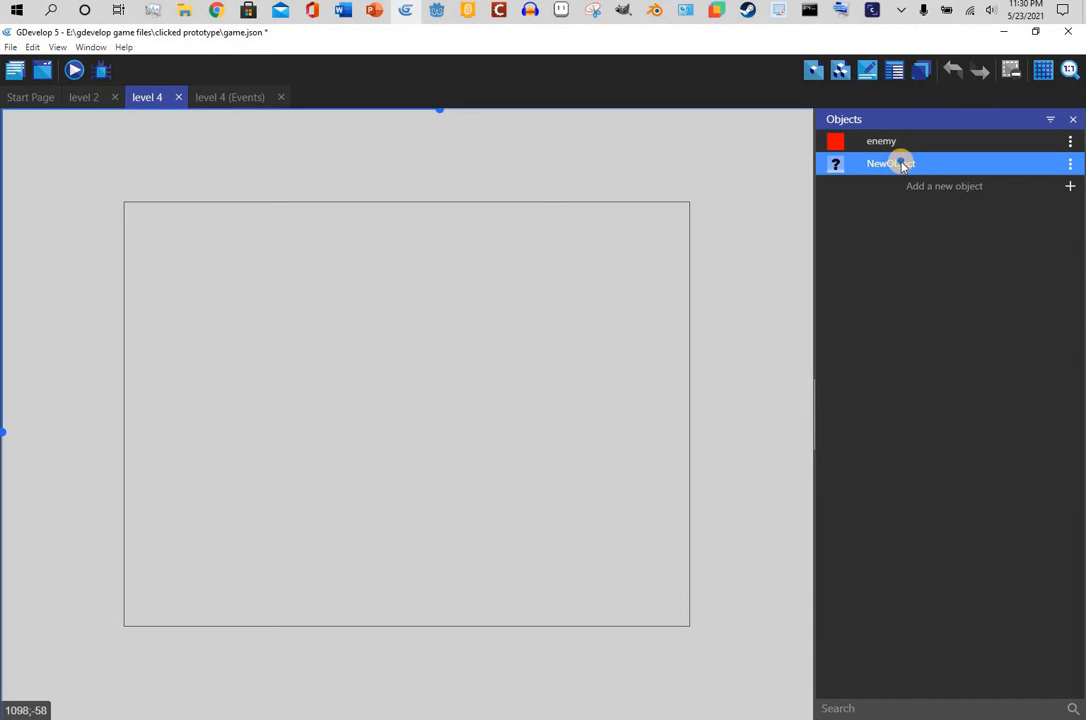
pyautogui.click(1070, 163)
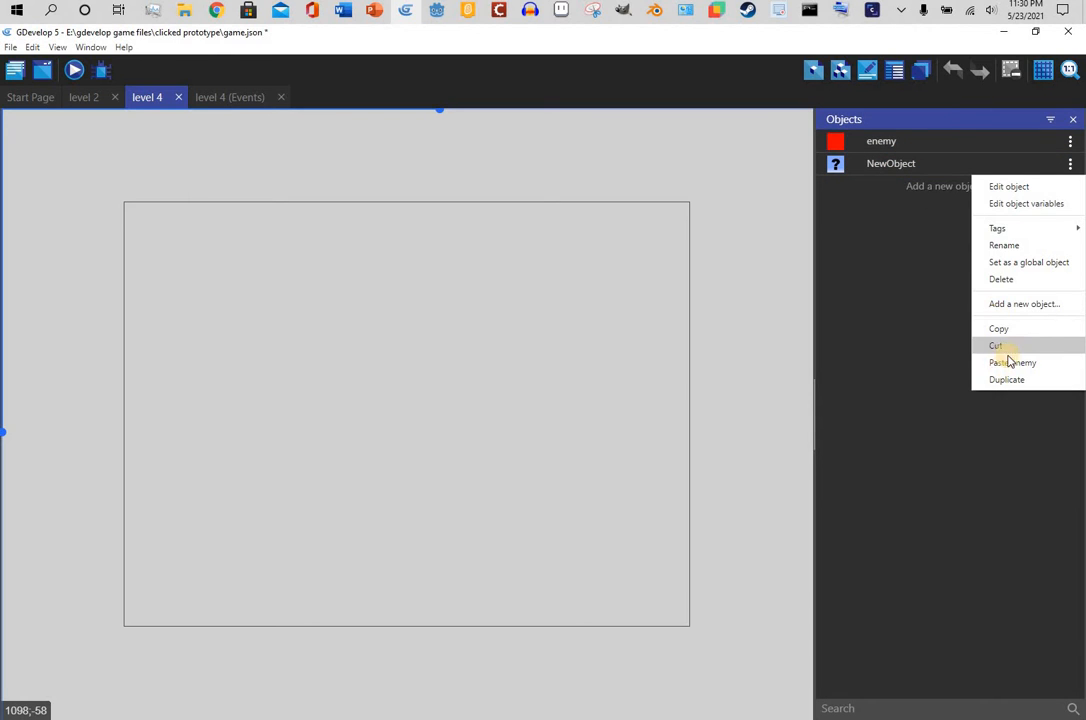
pyautogui.click(1008, 281)
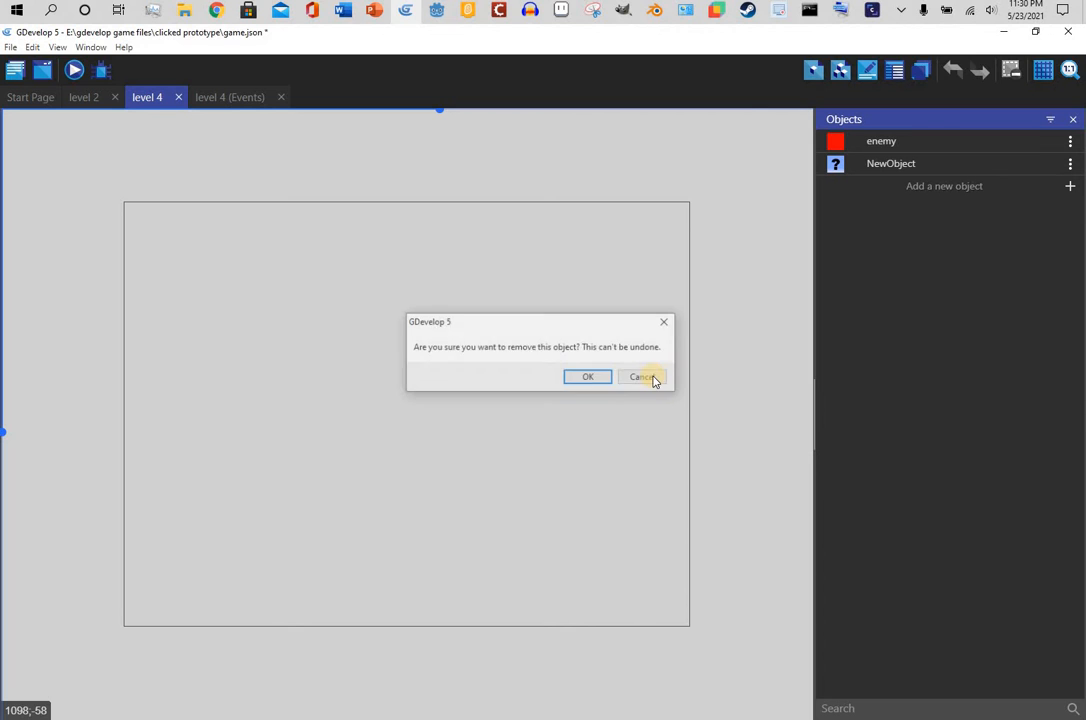
pyautogui.click(589, 378)
pyautogui.click(589, 377)
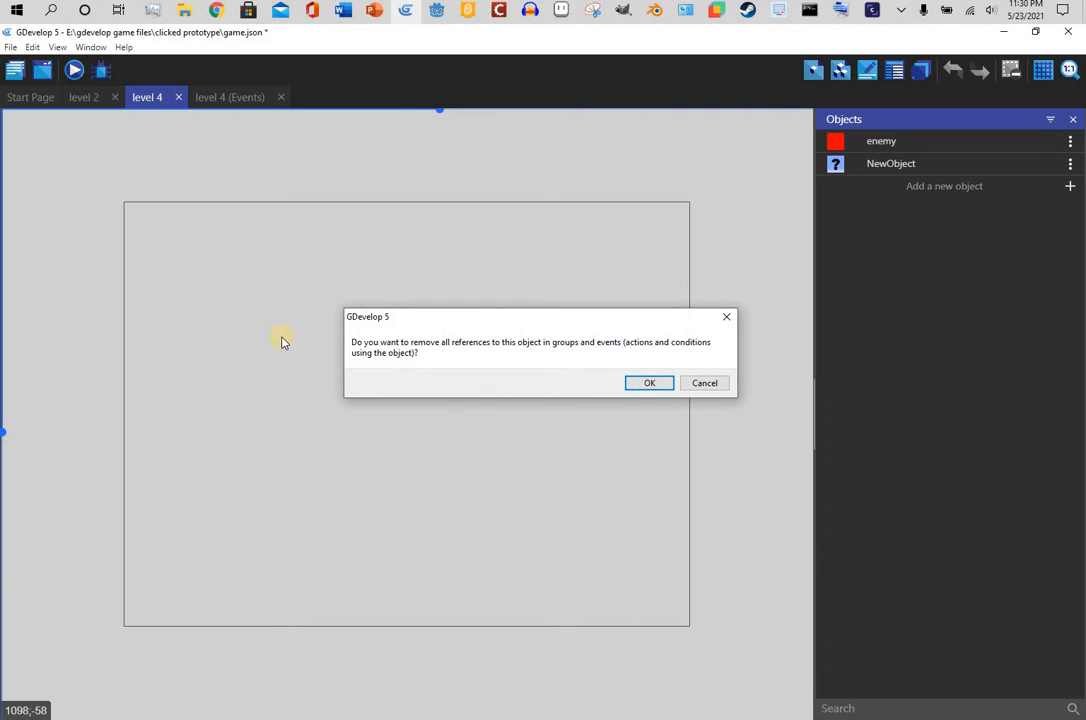
pyautogui.press('Return')
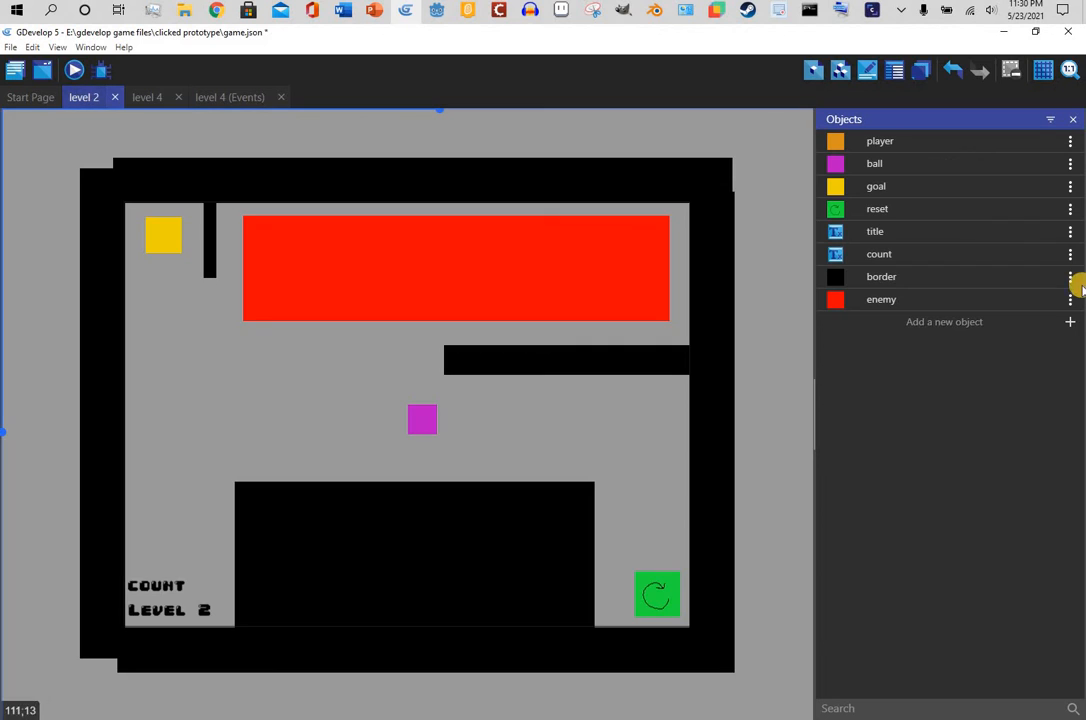
# - Copy the border object from level 2 and paste it into level 4's object list
pyautogui.click(1069, 289)
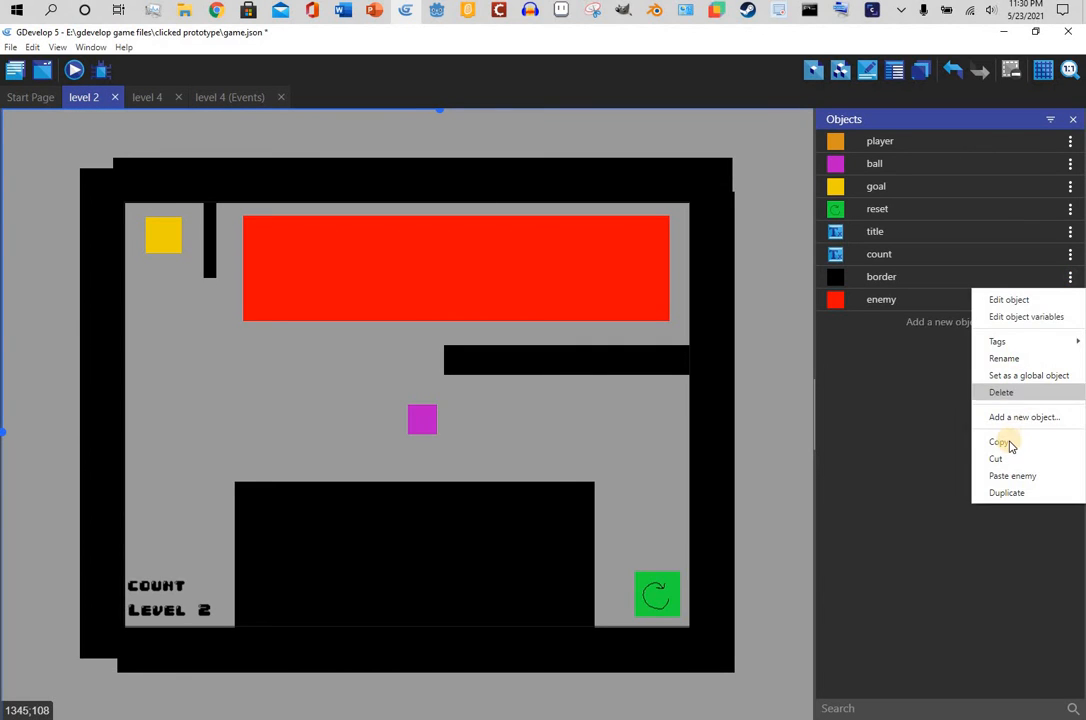
pyautogui.click(147, 97)
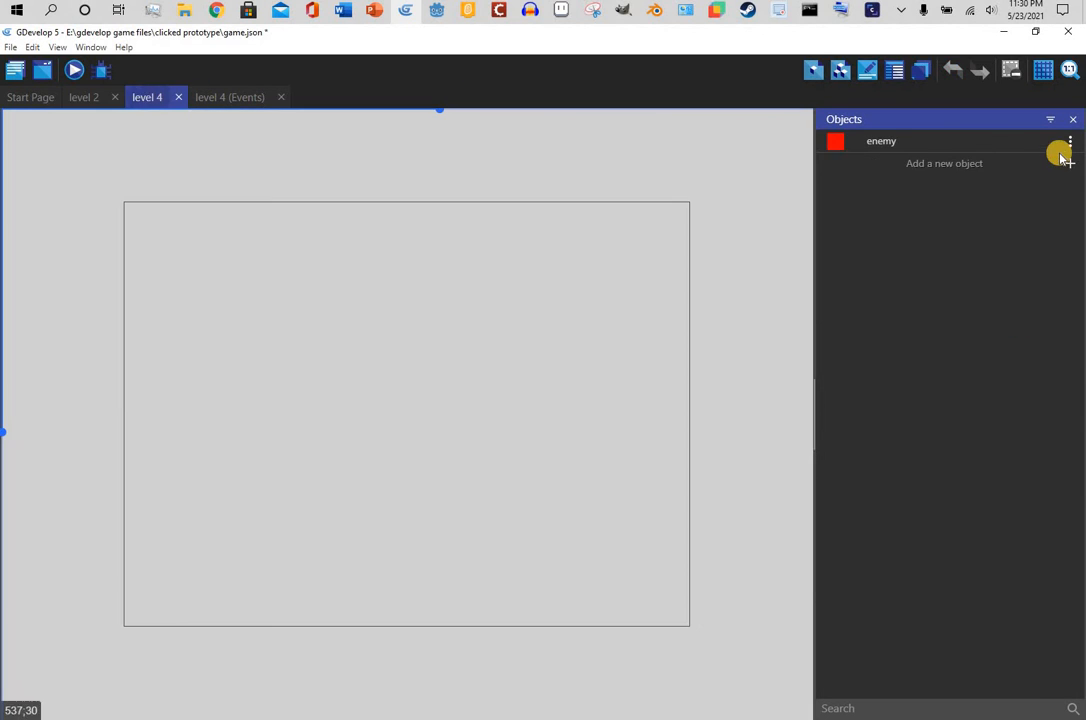
pyautogui.click(1070, 141)
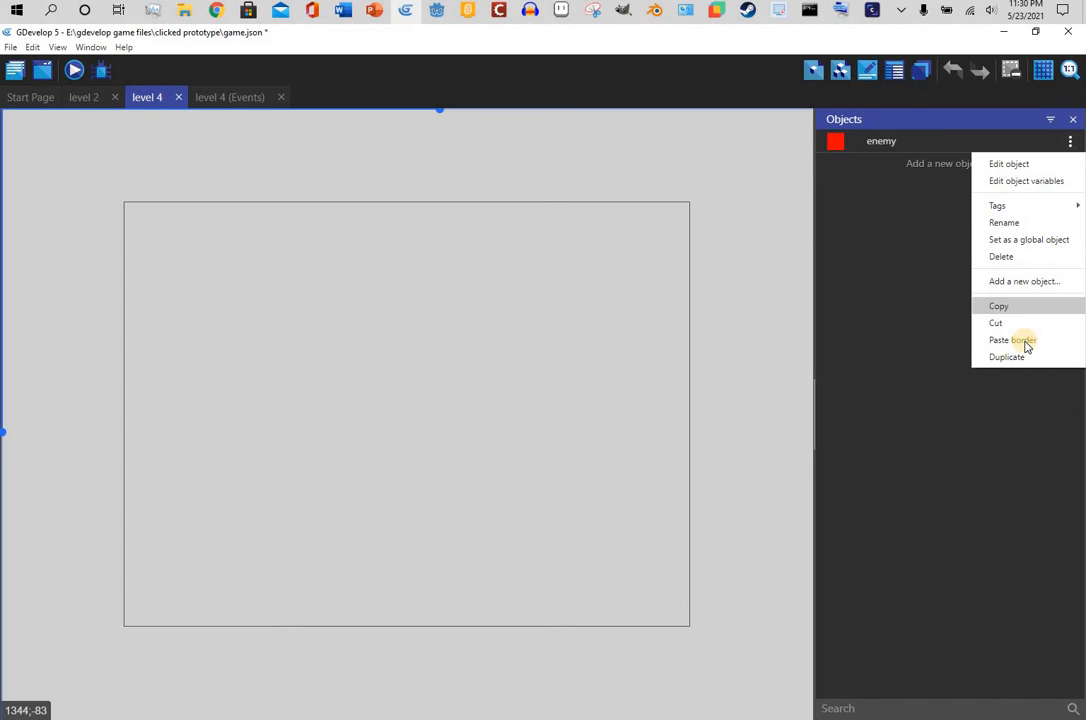
pyautogui.click(1028, 341)
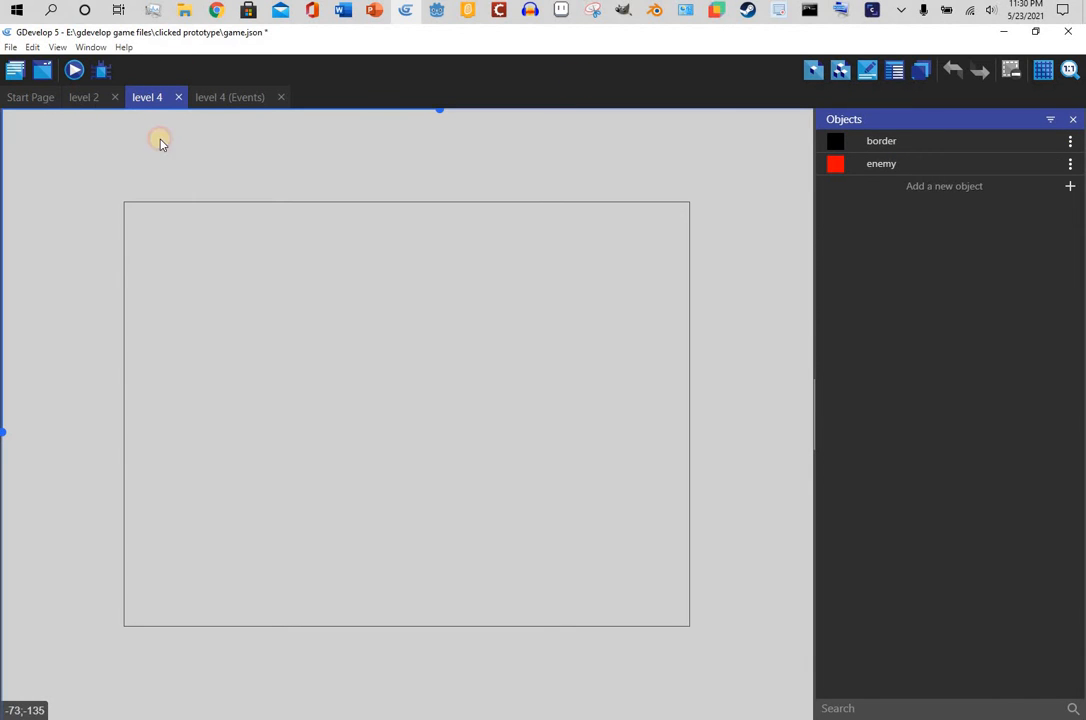
# - Copy the reset object from level 2 and paste it into level 4's object list
pyautogui.click(86, 98)
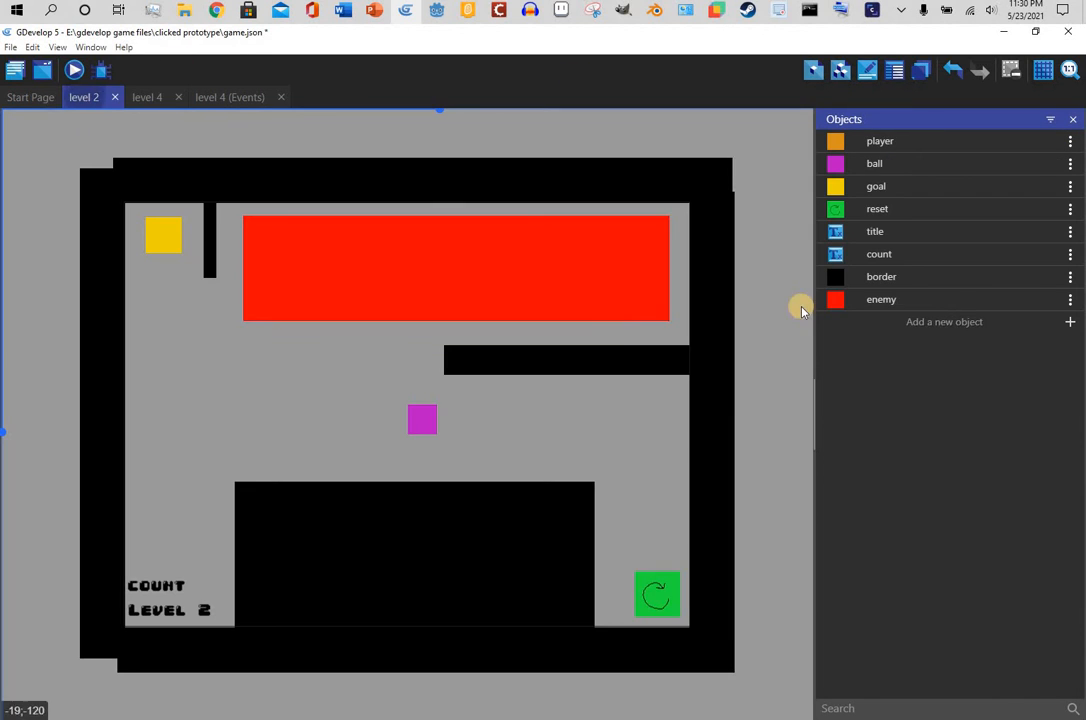
pyautogui.click(1070, 209)
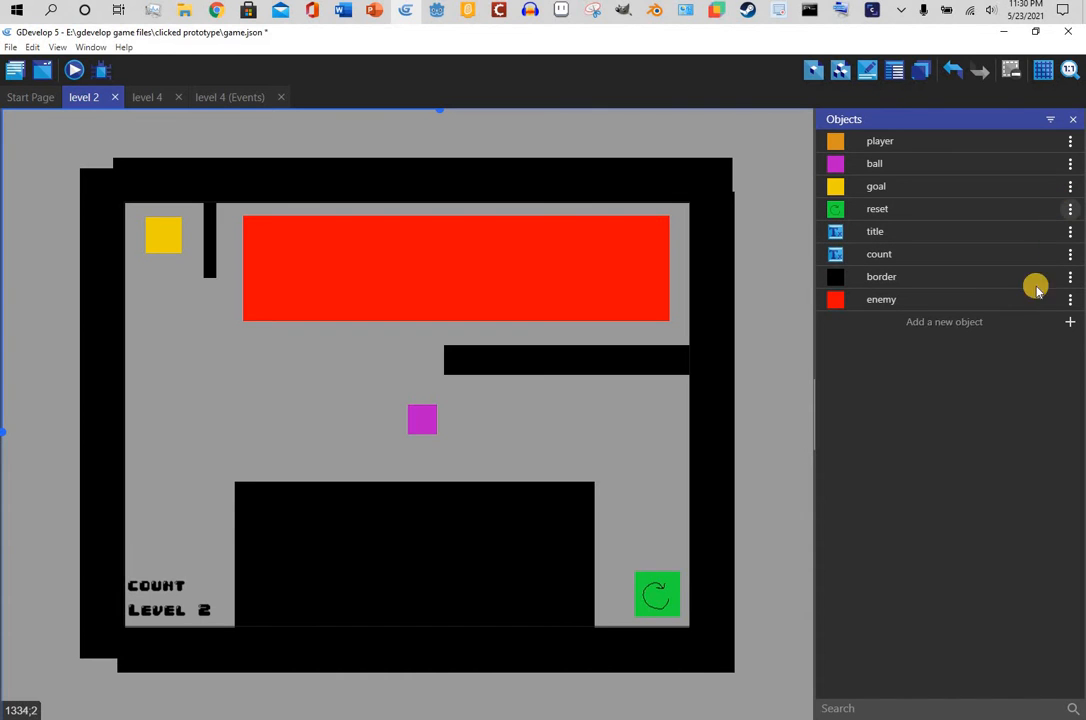
pyautogui.click(1002, 374)
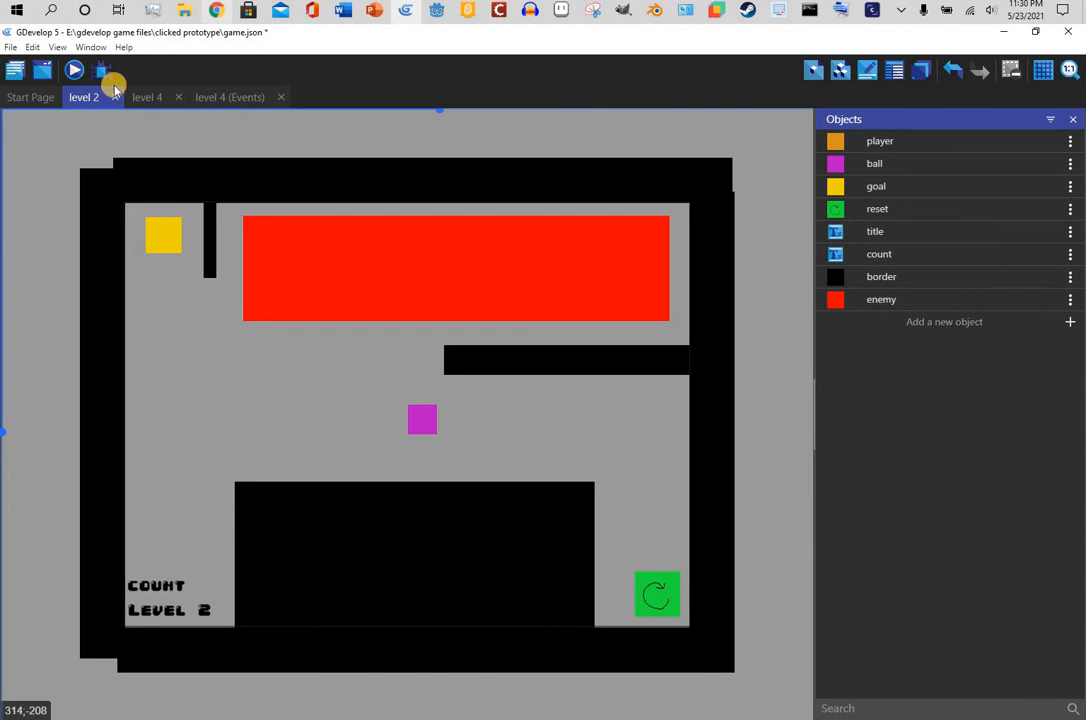
pyautogui.click(147, 97)
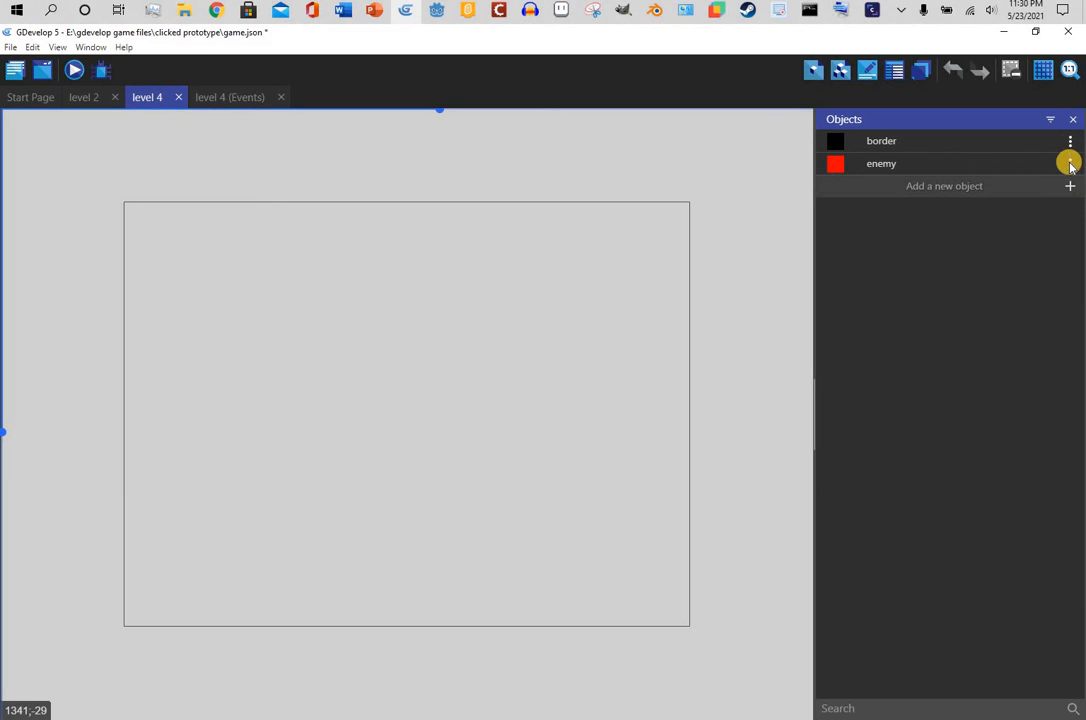
pyautogui.click(1068, 165)
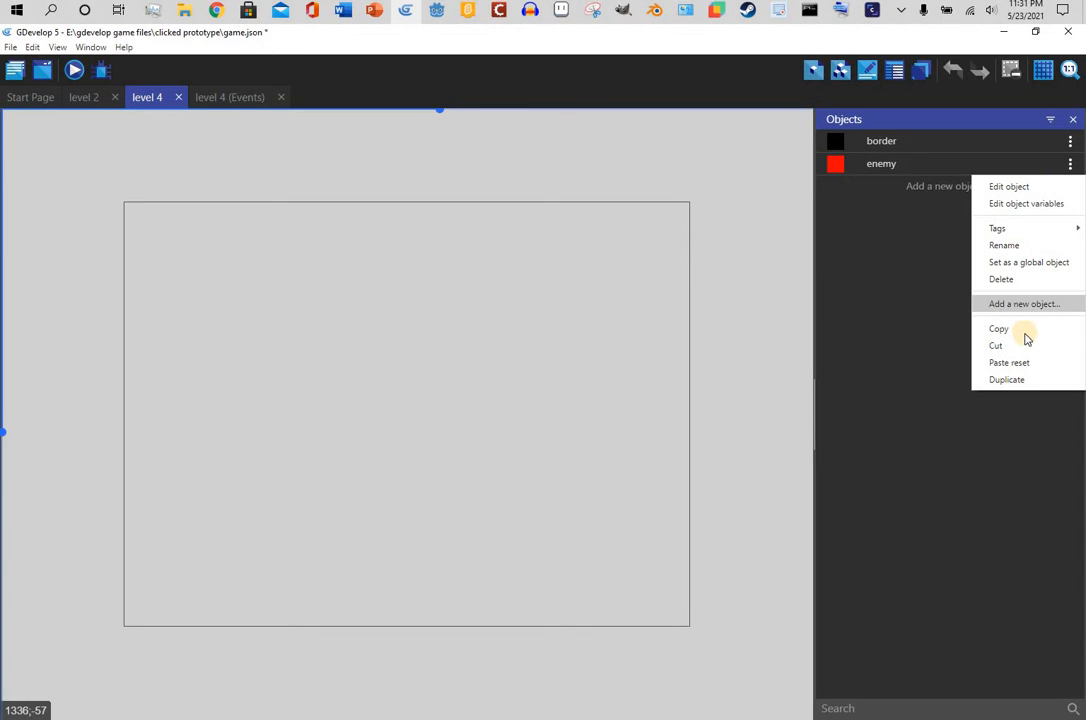
pyautogui.click(1002, 362)
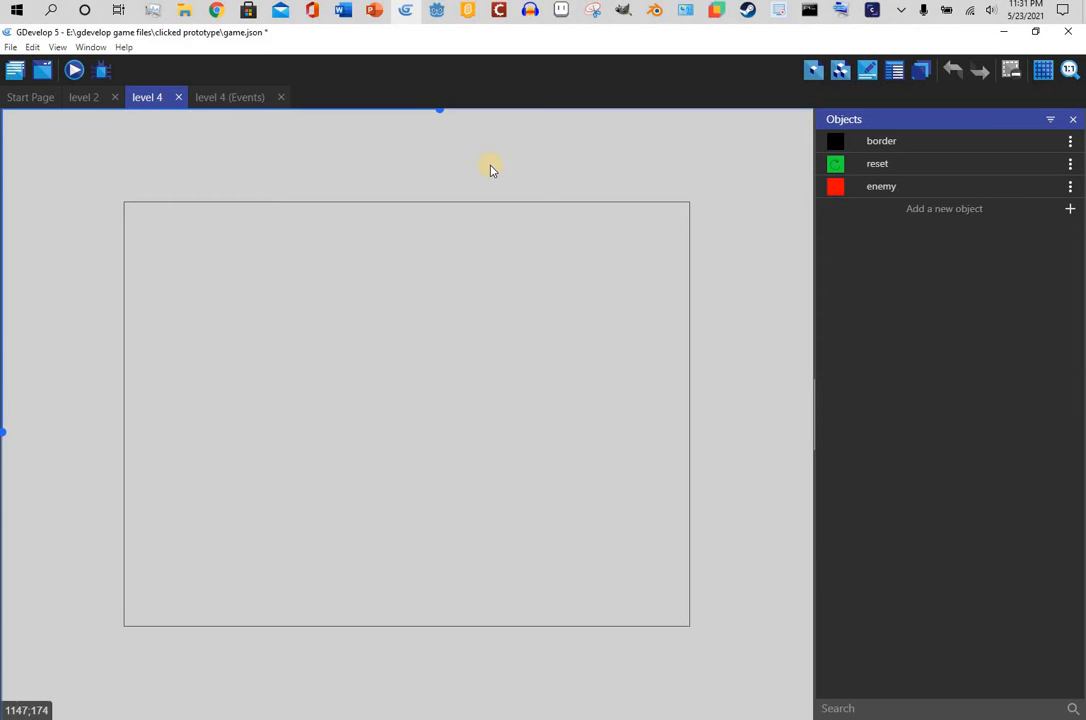
# - Copy the player object from level 2 into level 4 and launch a preview of the scene
pyautogui.hotkey('ctrl', 'shift', 'Tab')
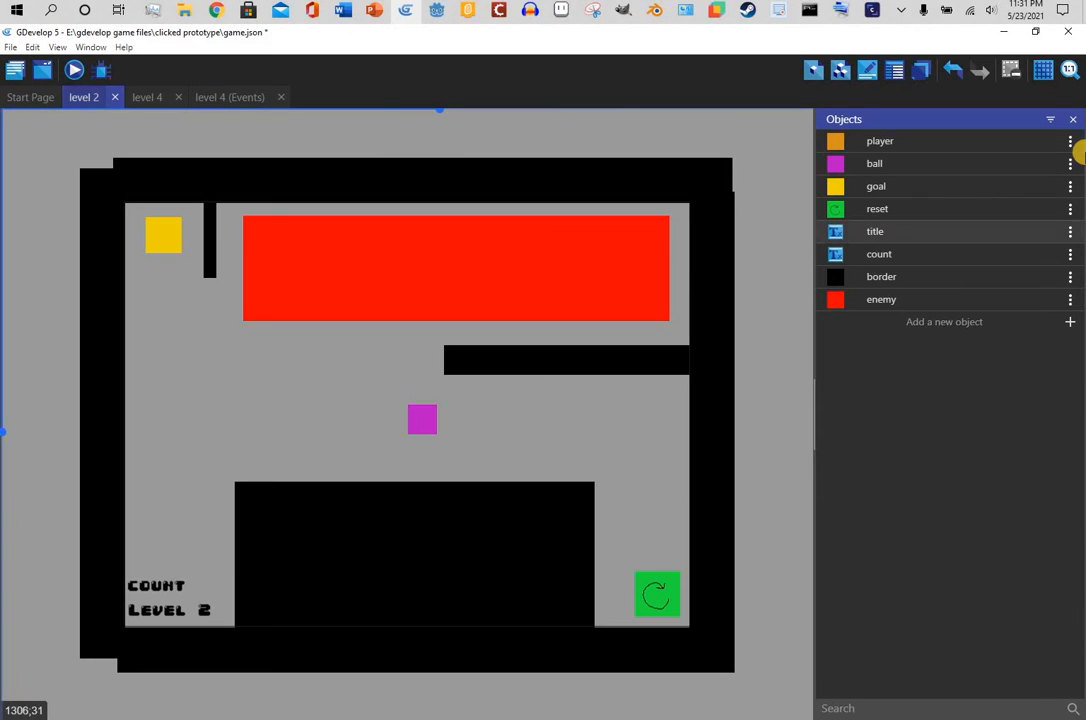
pyautogui.click(1070, 141)
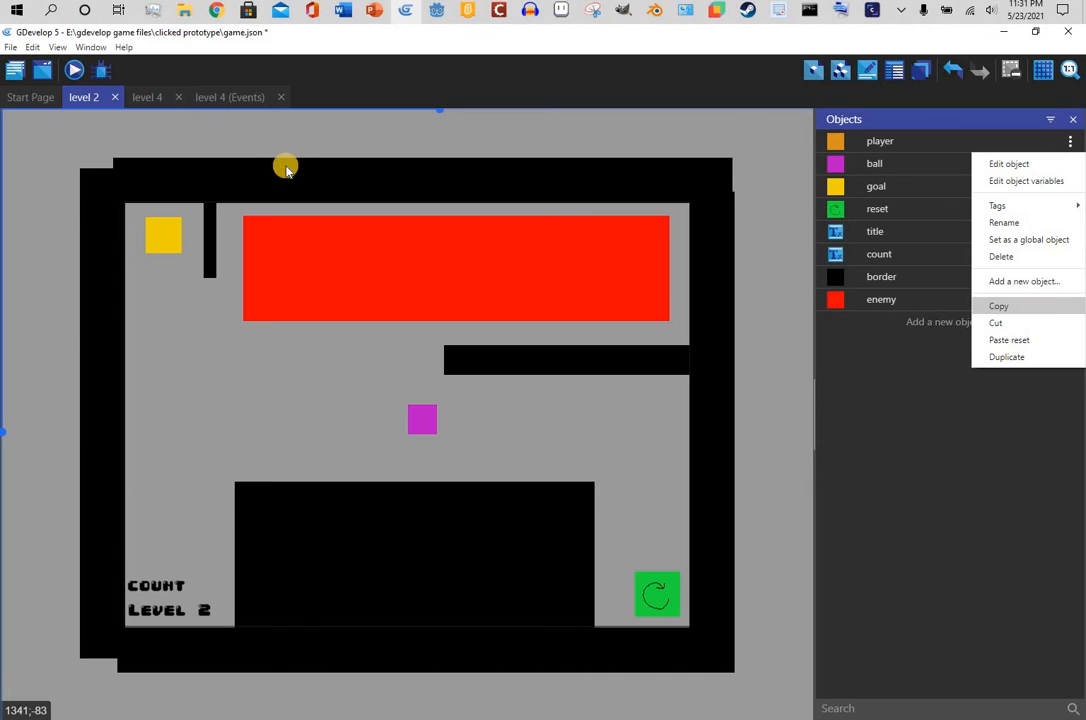
pyautogui.click(243, 141)
pyautogui.hotkey('ctrl', 'Tab')
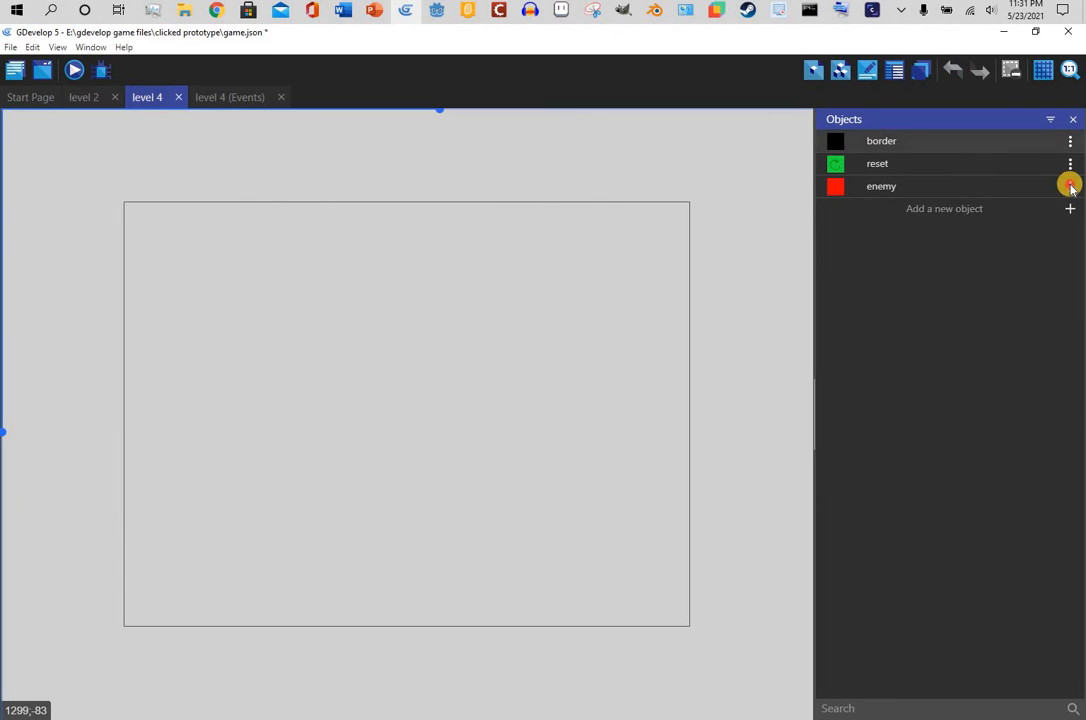
pyautogui.click(1070, 186)
pyautogui.click(1011, 385)
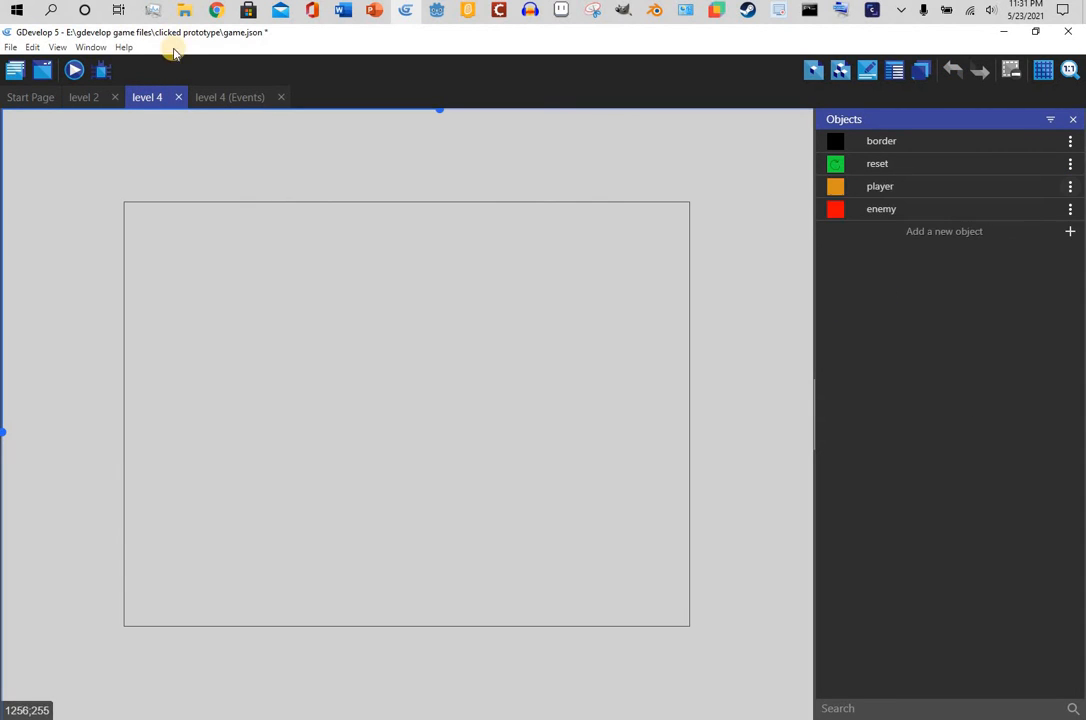
pyautogui.click(72, 72)
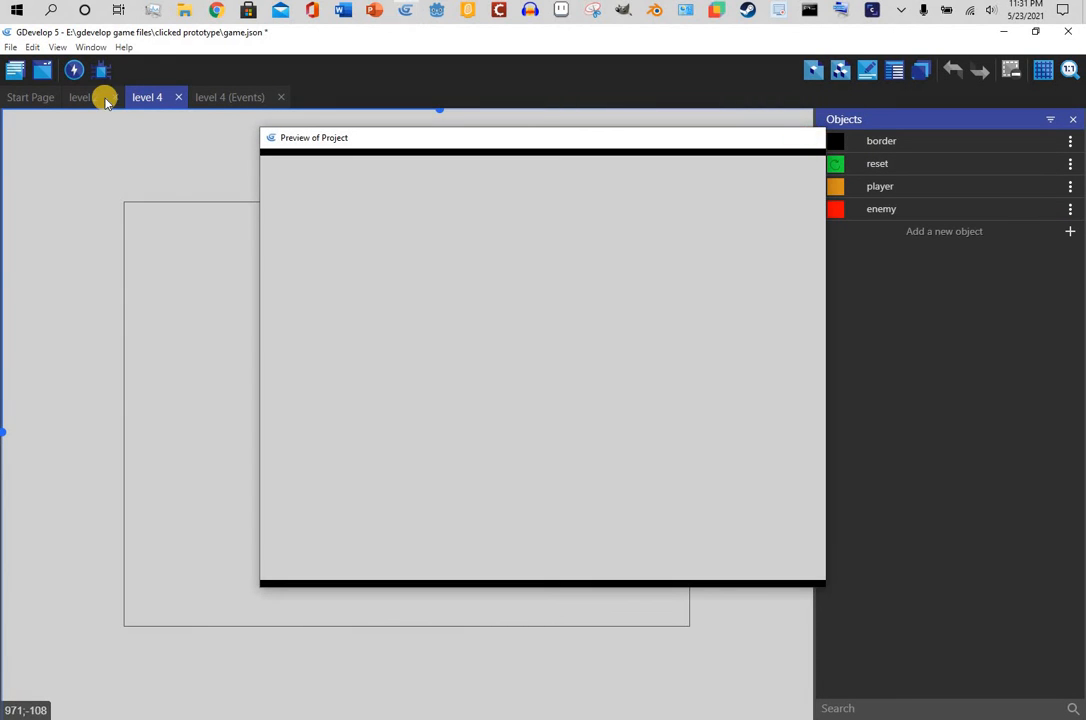
# - Copy the ball object from level 2 and paste it into level 4's object list
pyautogui.click(100, 98)
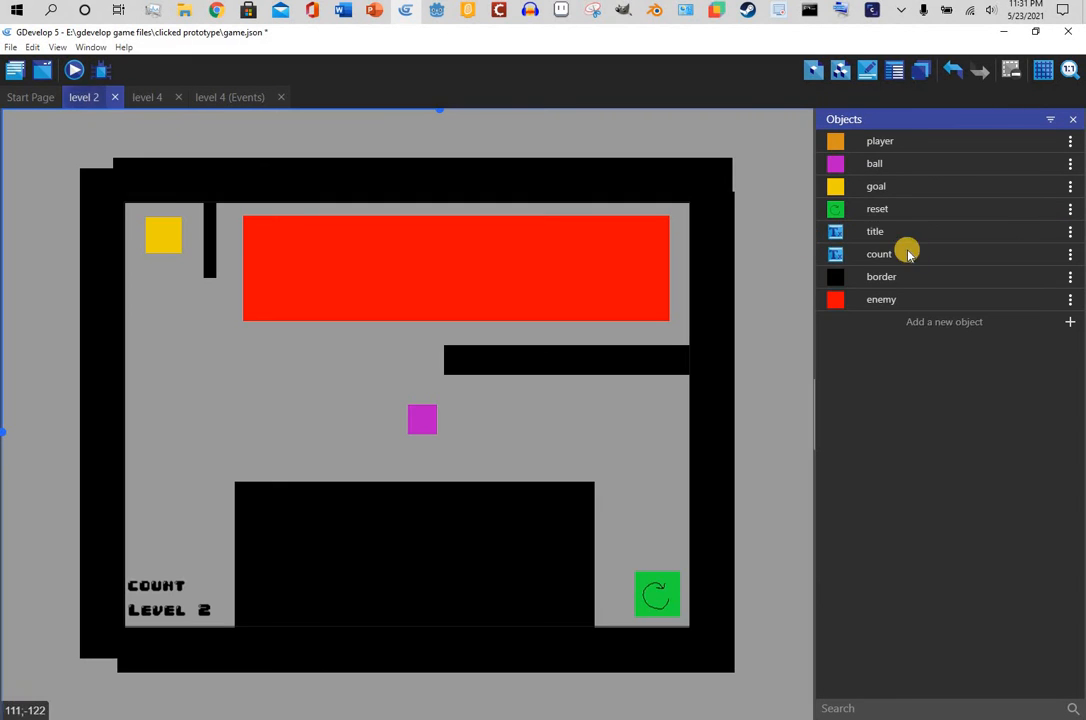
pyautogui.click(1071, 170)
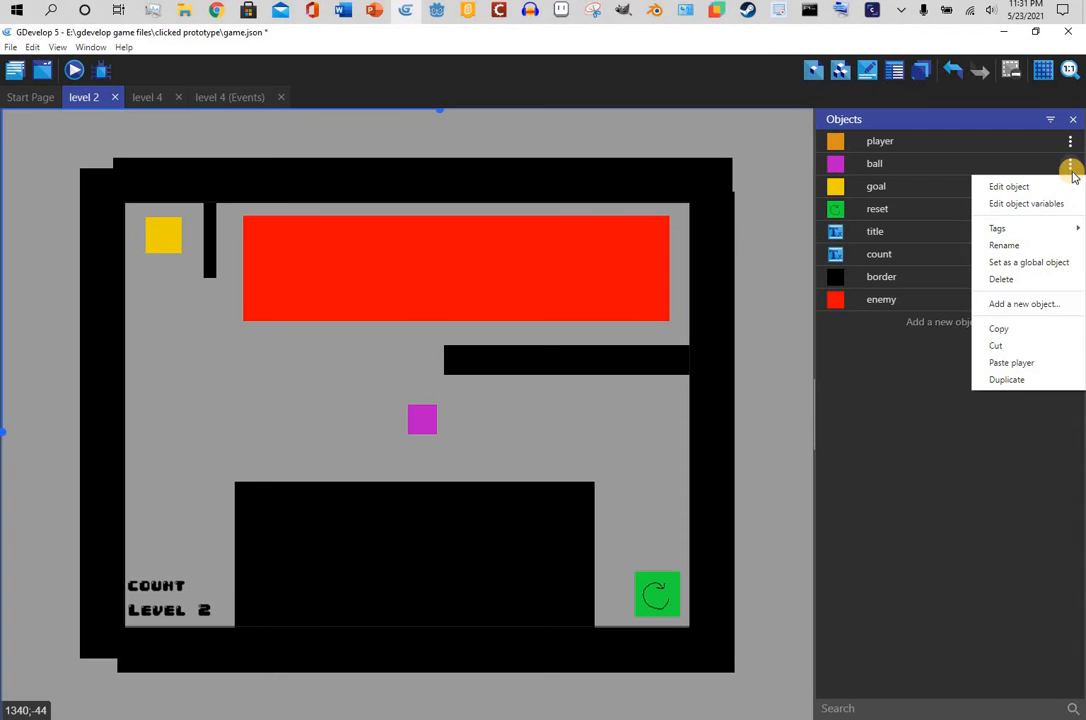
pyautogui.click(1008, 328)
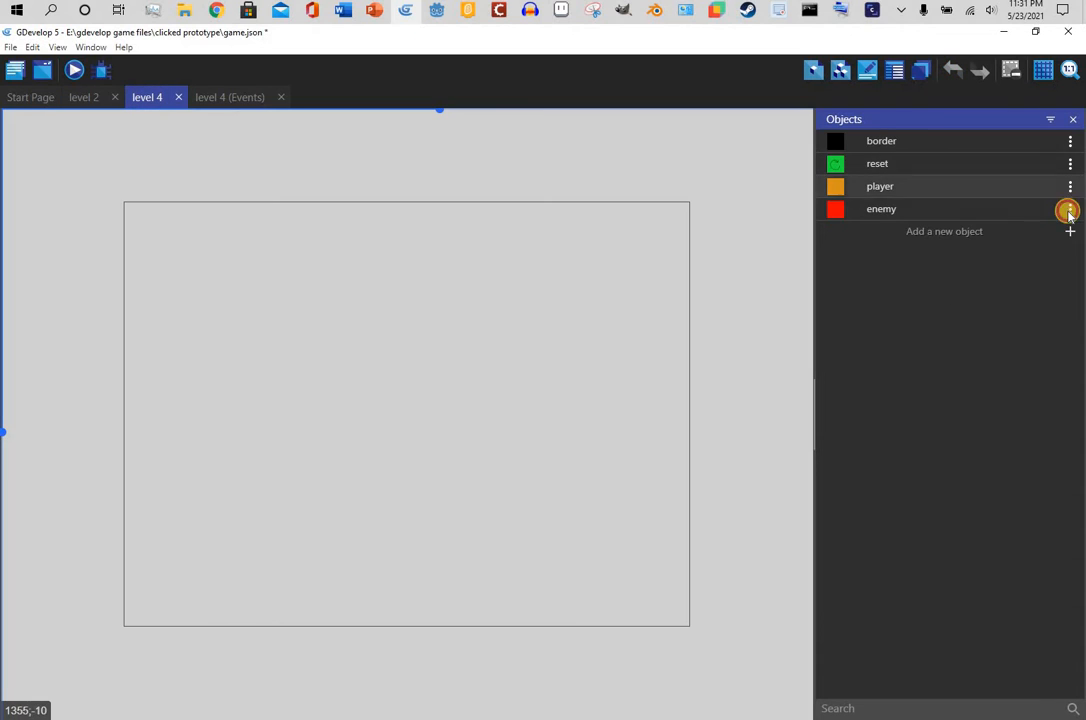
pyautogui.click(1071, 209)
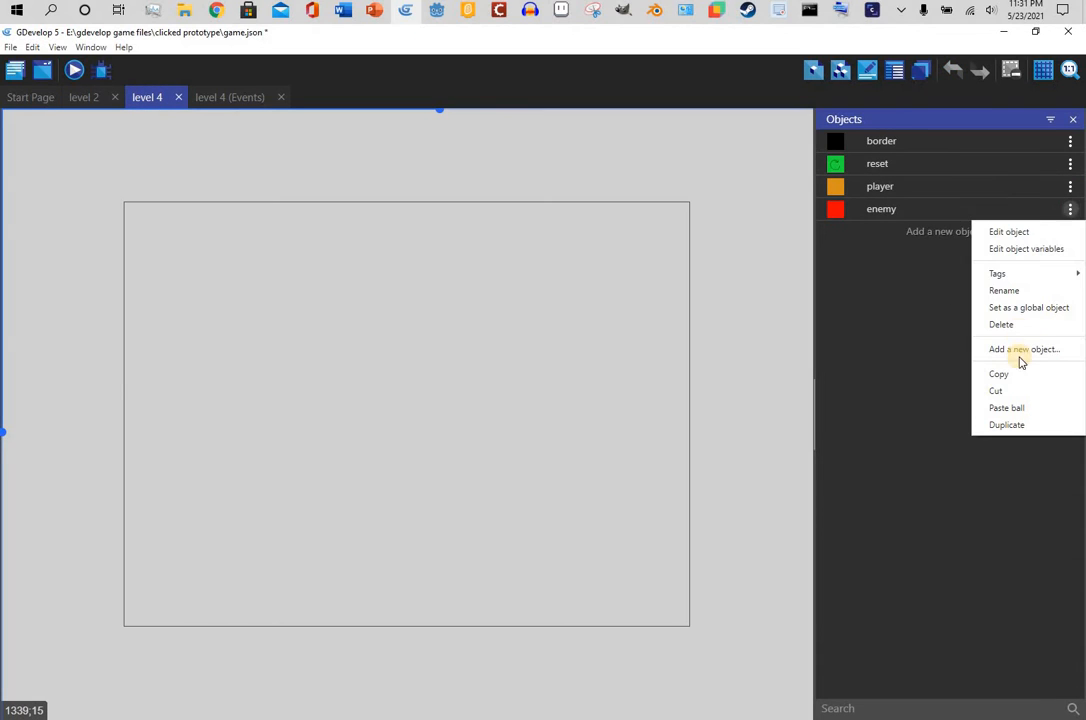
pyautogui.click(1019, 409)
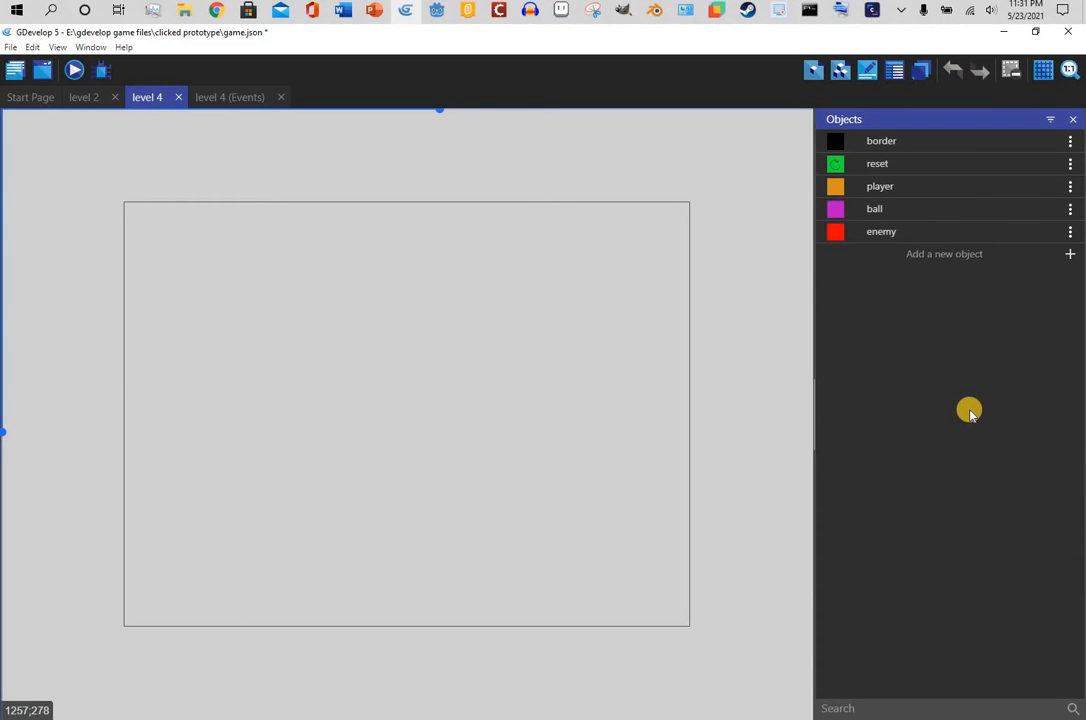
# - Place border walls along the top, right and bottom edges of level 4's play area
pyautogui.moveTo(870, 141); pyautogui.dragTo(835, 238)
pyautogui.moveTo(731, 226); pyautogui.dragTo(724, 225)
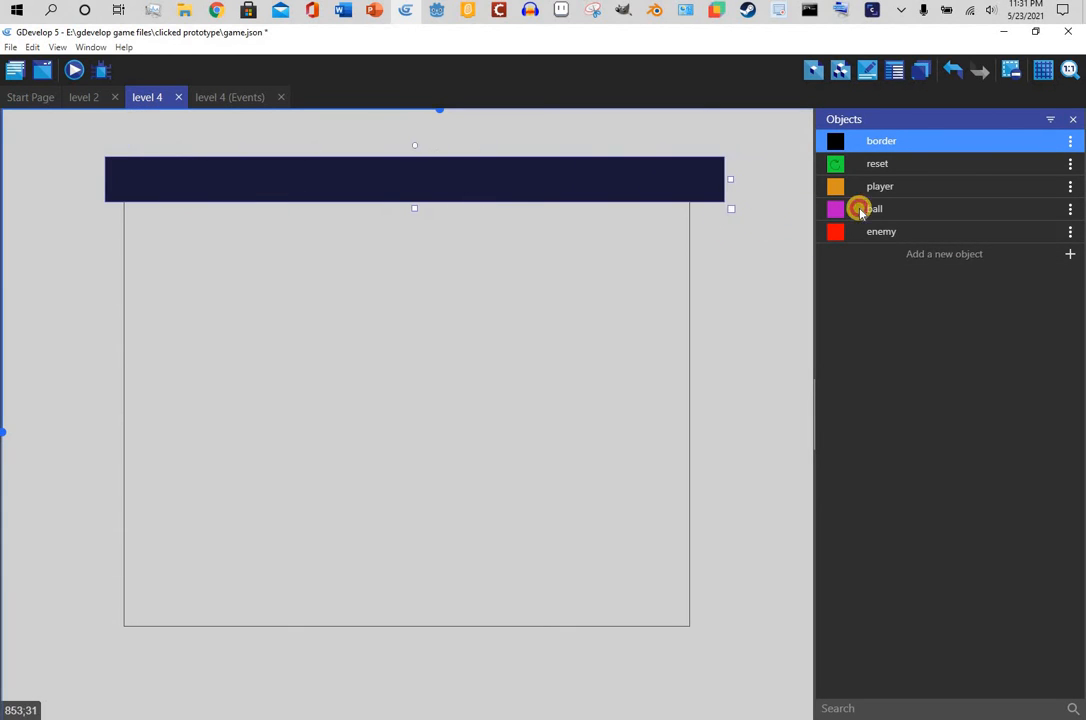
pyautogui.moveTo(884, 147); pyautogui.dragTo(703, 228)
pyautogui.moveTo(732, 420); pyautogui.dragTo(745, 688)
pyautogui.moveTo(916, 152); pyautogui.dragTo(835, 708)
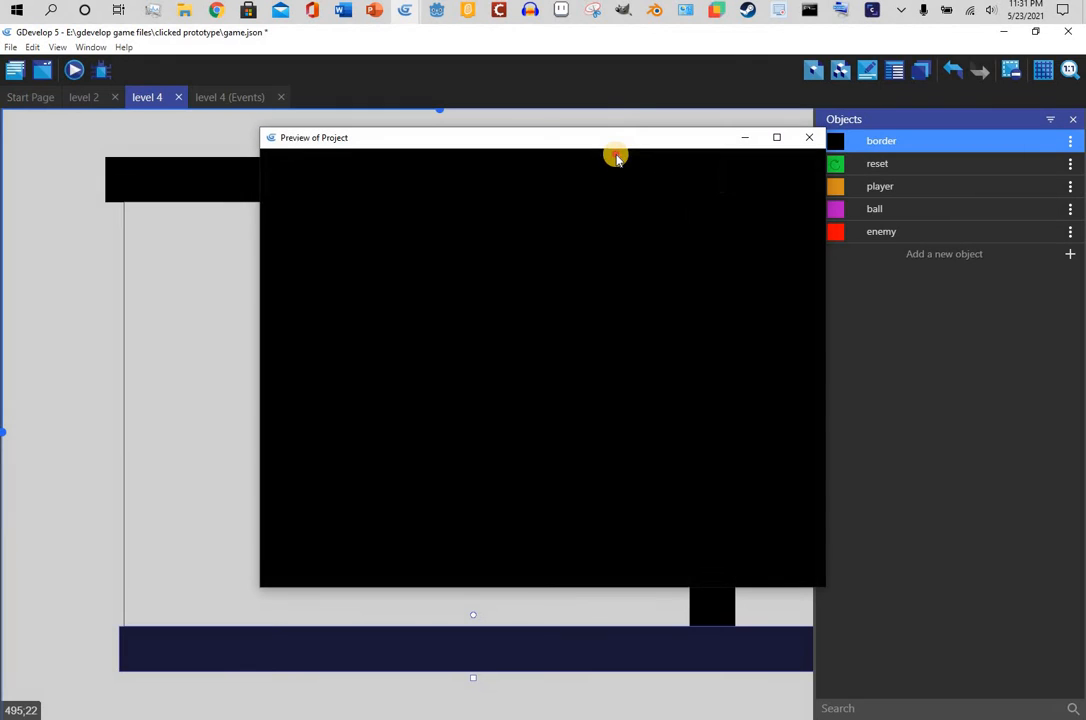
# - Check level 4 in a maximized preview and nudge the bottom border wall down to Y 601
pyautogui.click(623, 42)
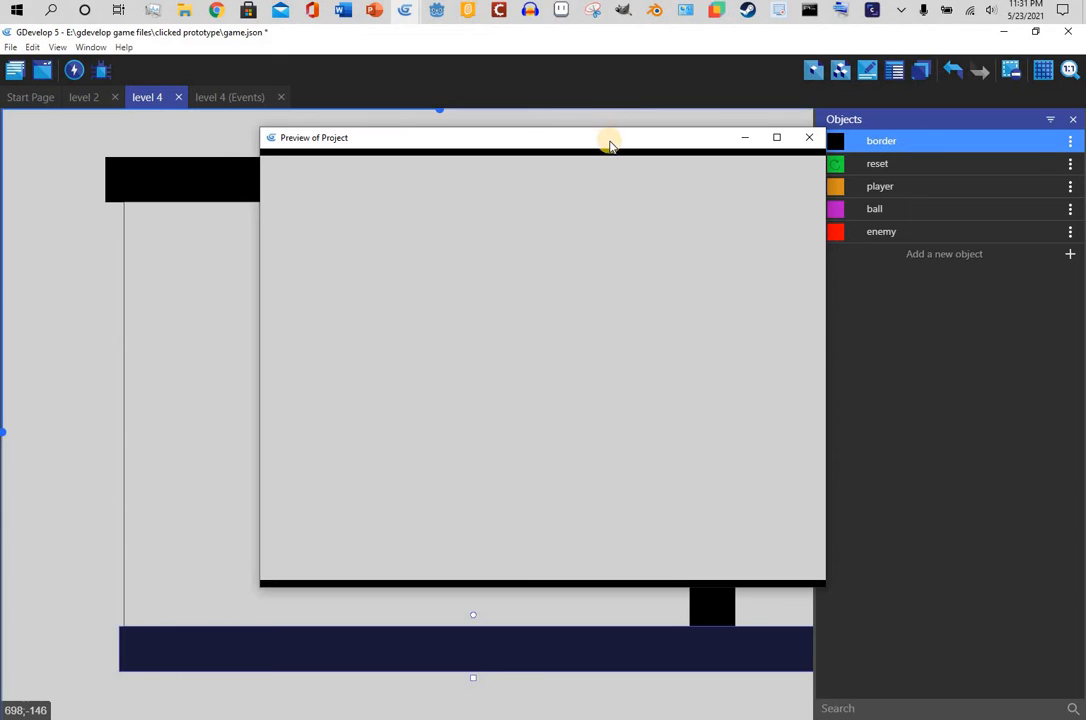
pyautogui.moveTo(603, 22); pyautogui.dragTo(604, 24)
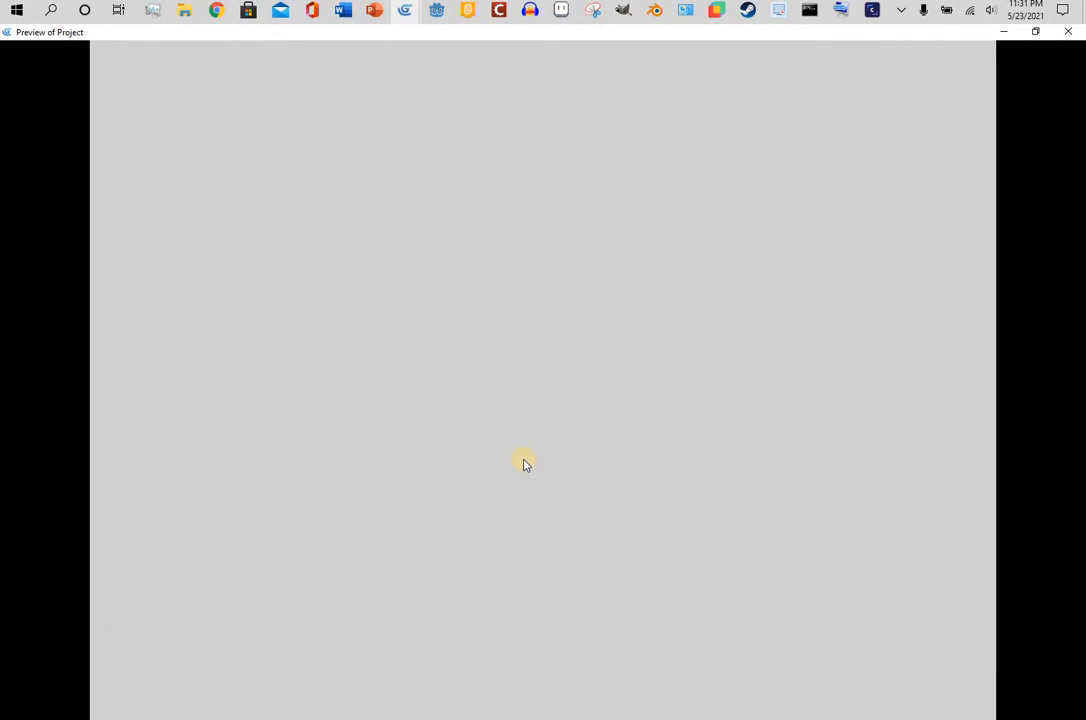
pyautogui.click(1068, 32)
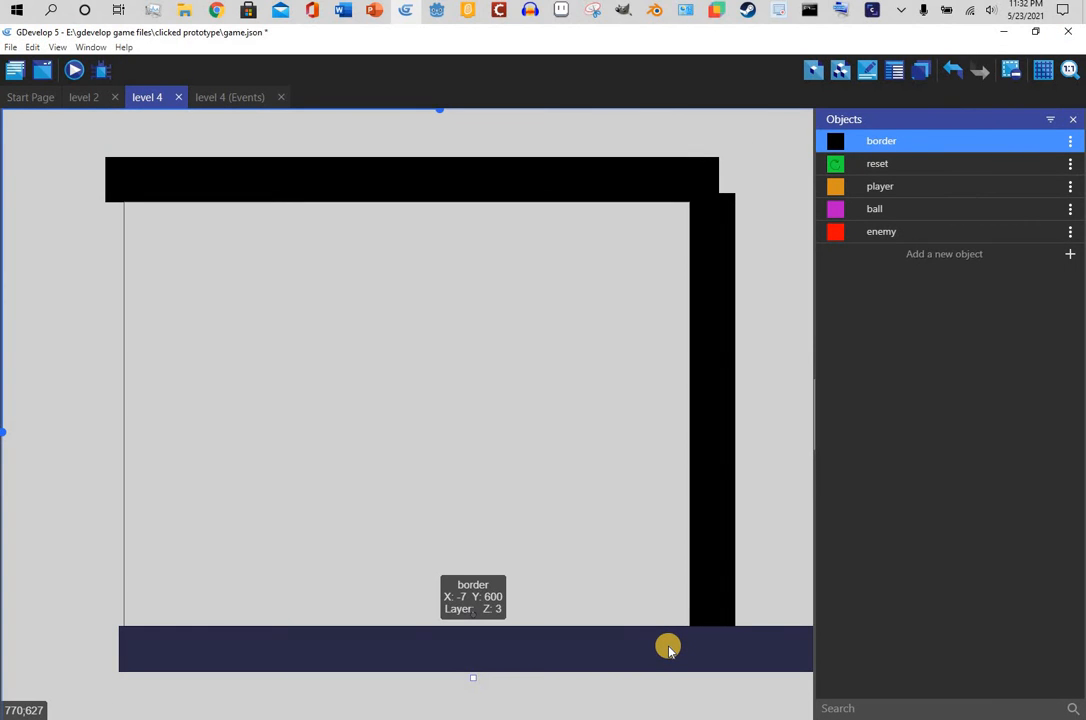
pyautogui.press('Down')
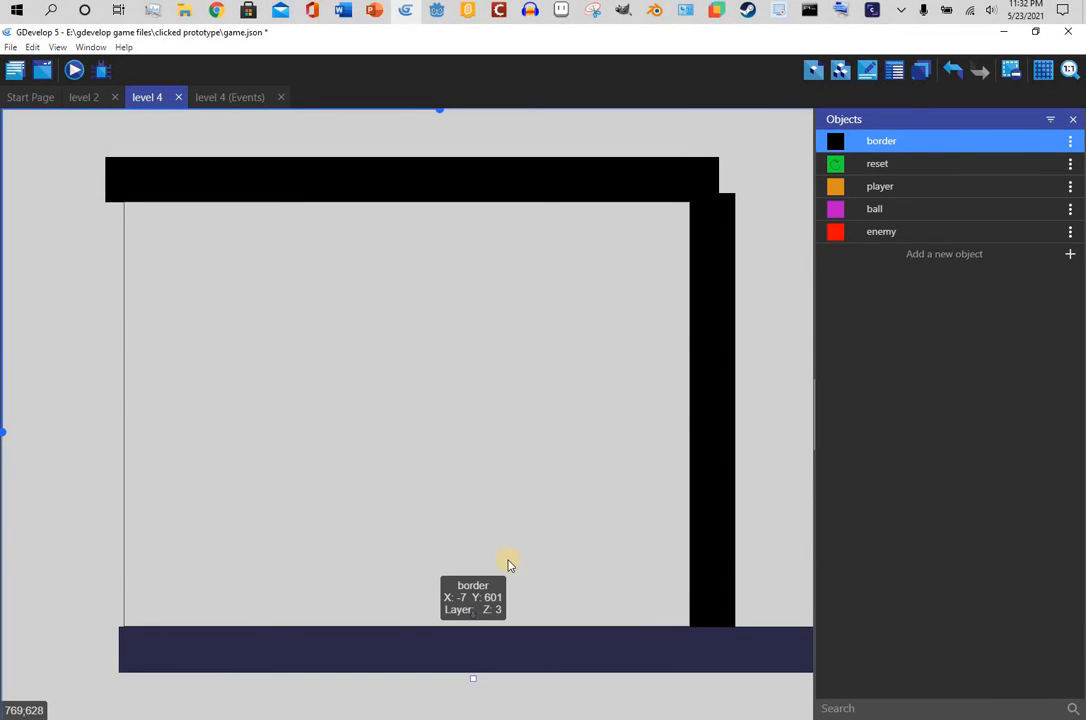
pyautogui.click(74, 69)
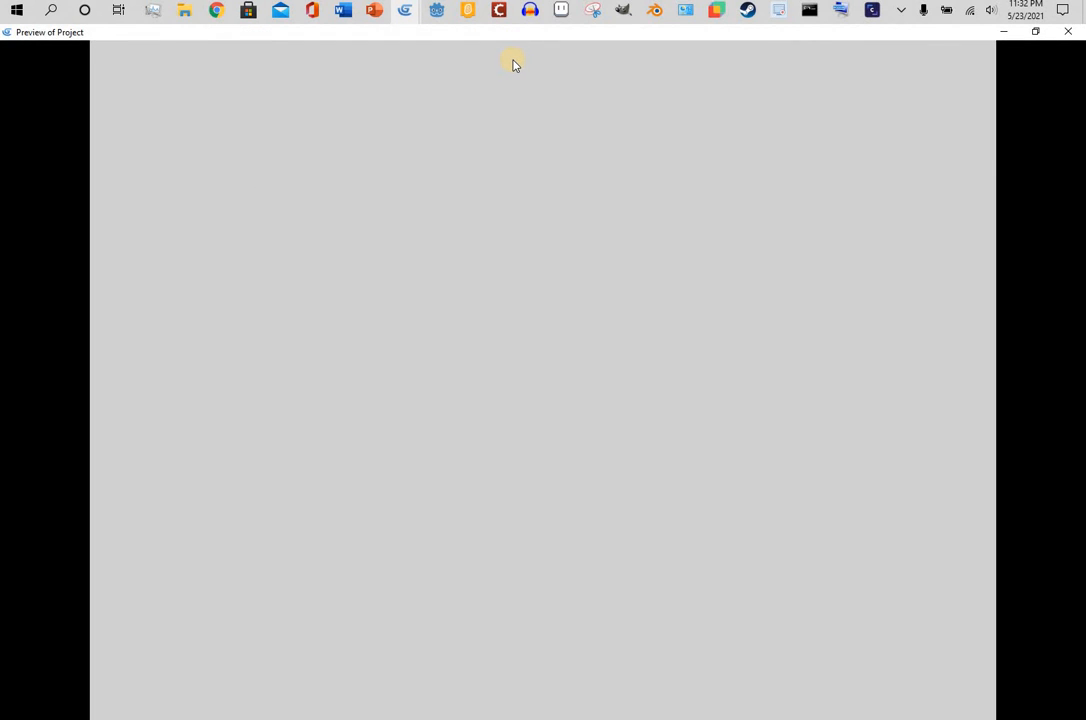
pyautogui.click(1070, 31)
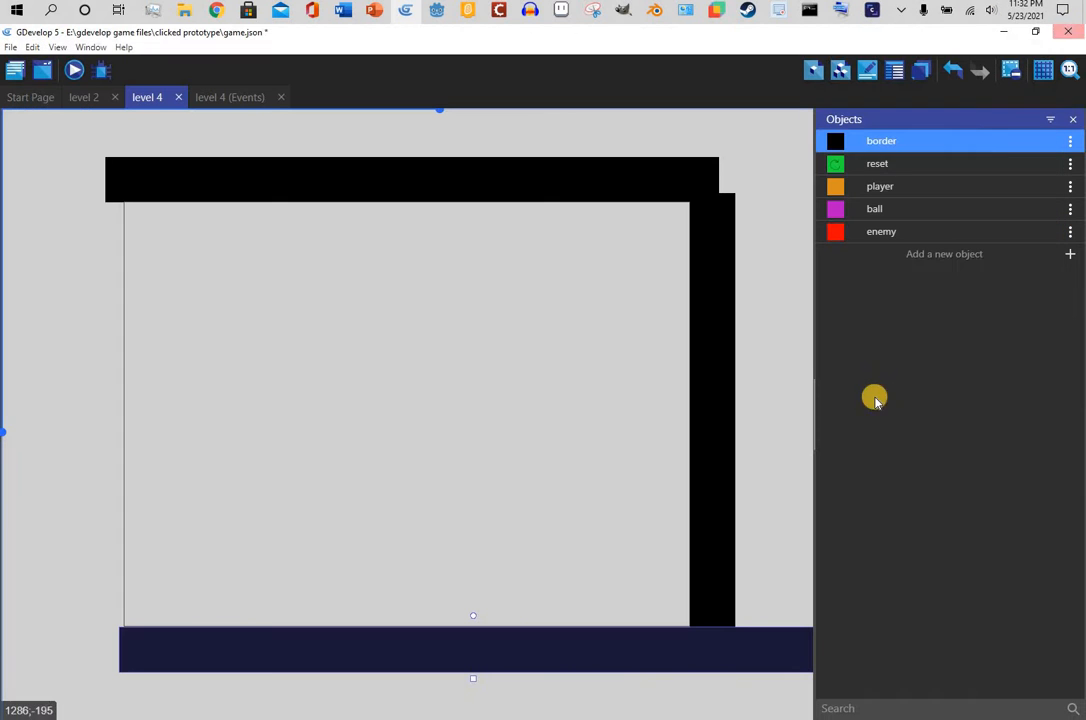
# - Copy the bottom border wall and paste a duplicate of it into the scene
pyautogui.rightClick(705, 364)
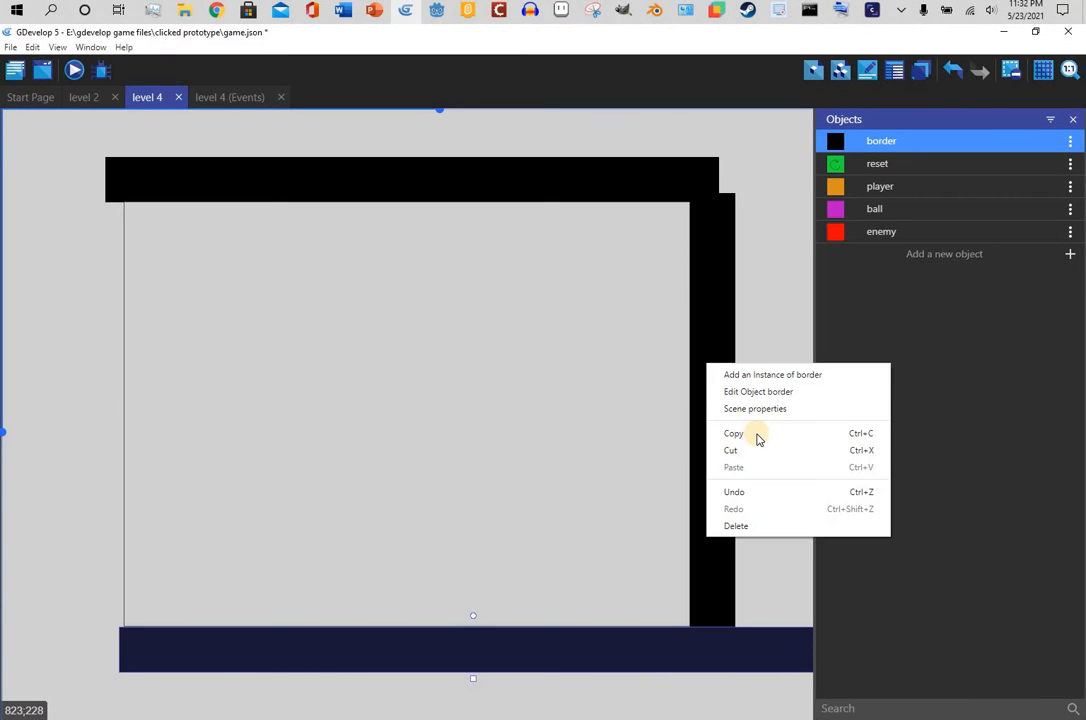
pyautogui.rightClick(264, 438)
pyautogui.click(298, 545)
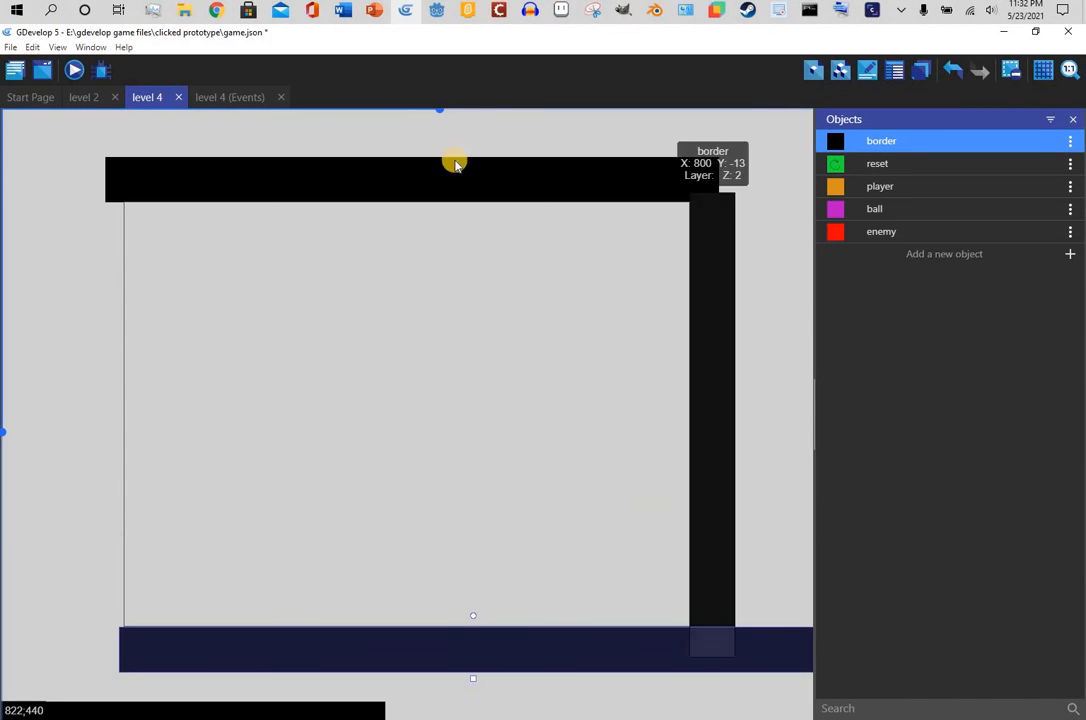
# - Shift the bottom border wall sideways to X -155 and align it with the play area's lower edge
pyautogui.moveTo(443, 111)
pyautogui.mouseDown()
pyautogui.moveTo(491, 120)
pyautogui.moveTo(456, 130)
pyautogui.mouseUp()
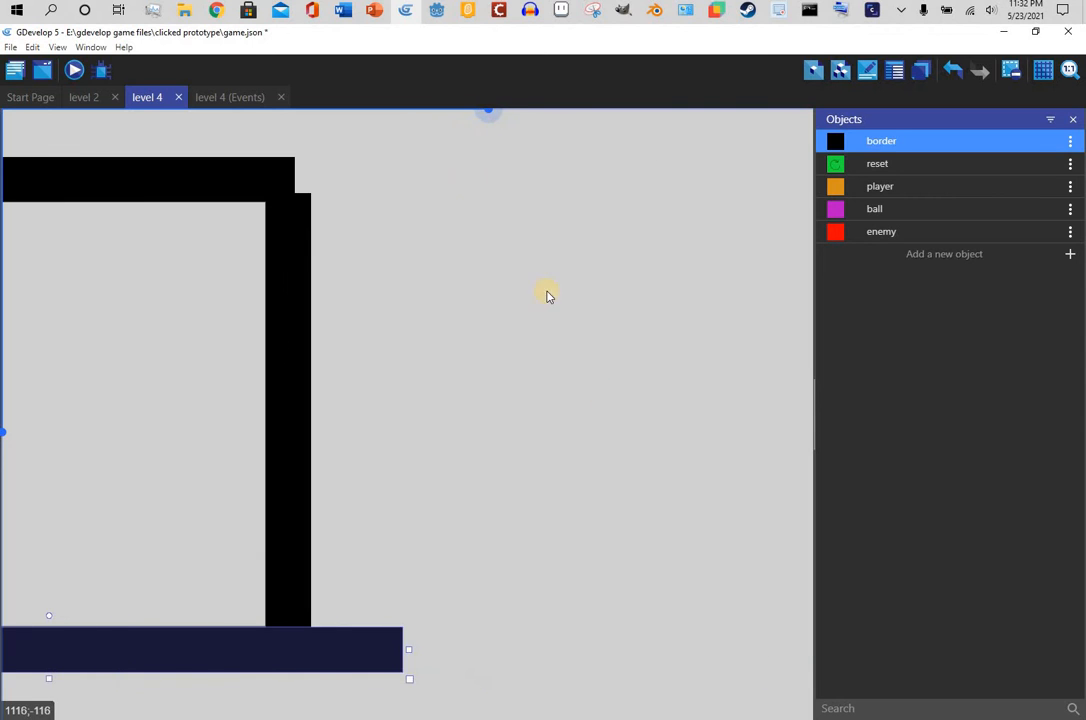
pyautogui.moveTo(612, 638); pyautogui.dragTo(510, 637)
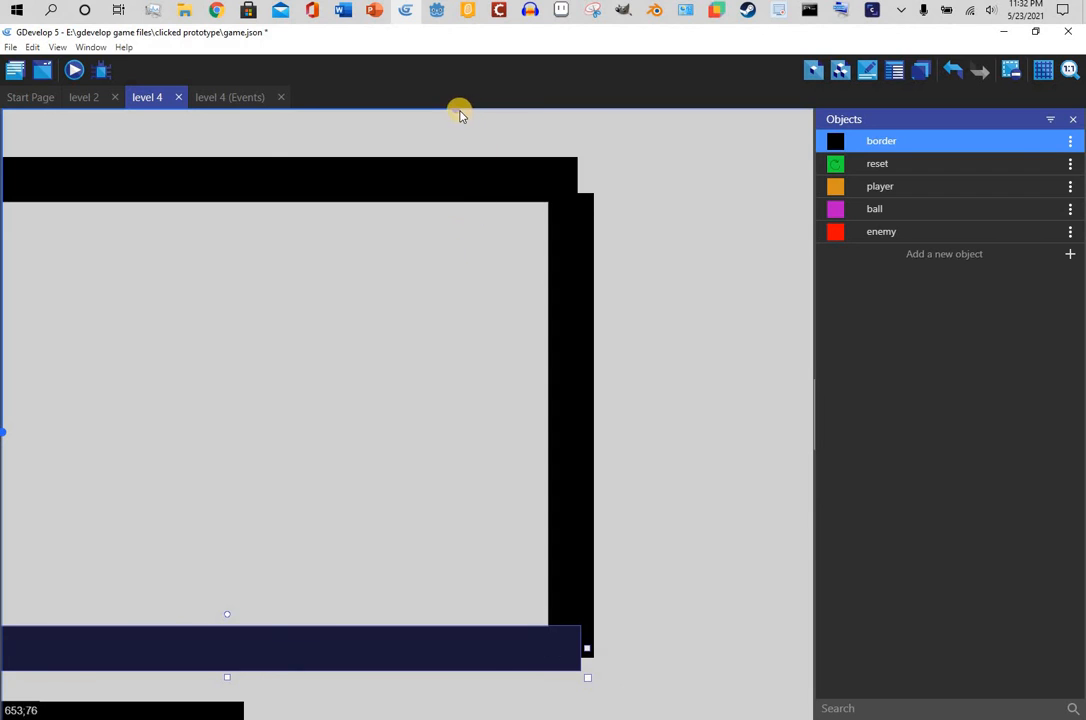
pyautogui.moveTo(450, 117); pyautogui.dragTo(432, 114)
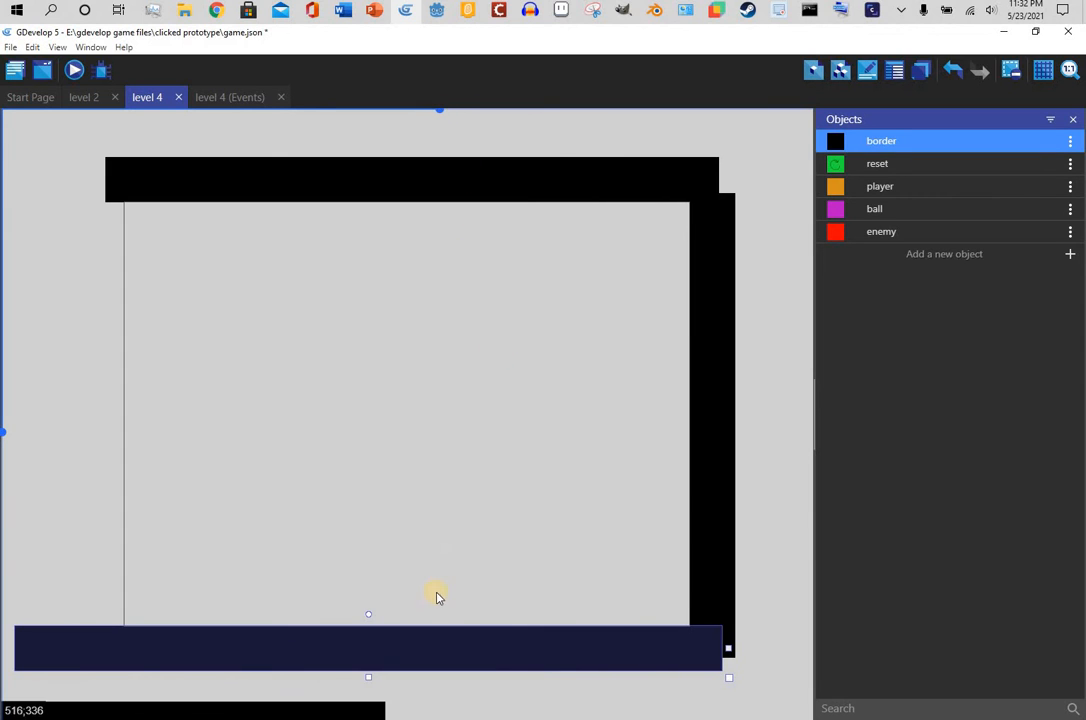
pyautogui.press('Down')
pyautogui.press('Down')
pyautogui.press('Down')
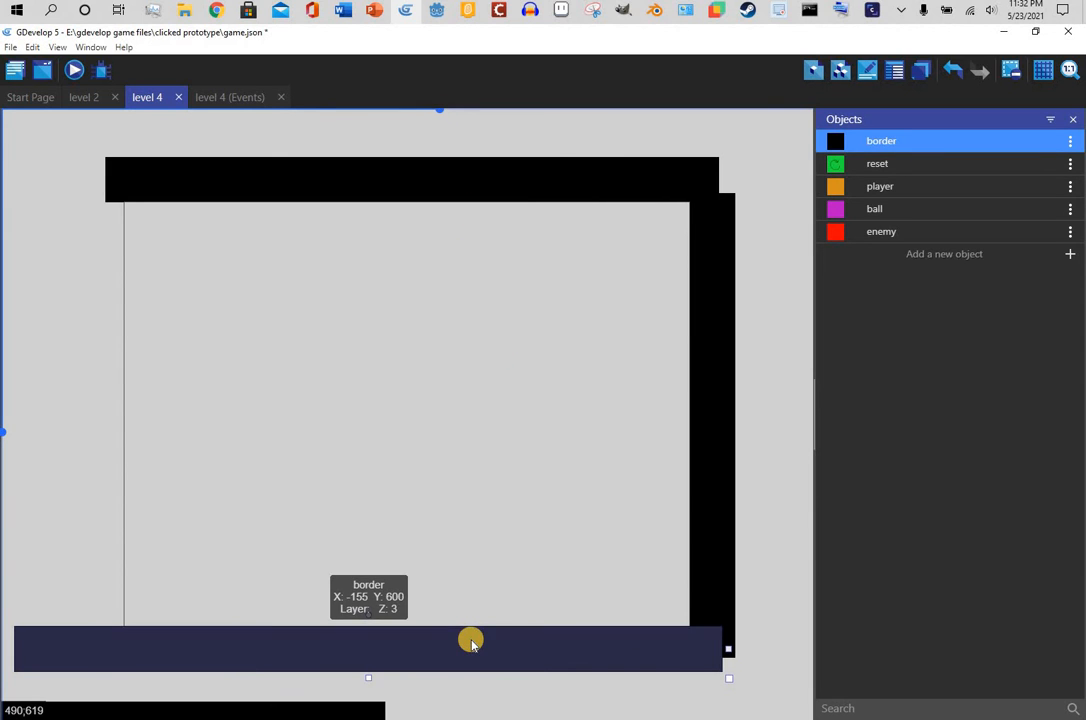
# - Copy the right border wall and paste it as the left wall, flush with the play area's left edge
pyautogui.rightClick(724, 457)
pyautogui.click(754, 531)
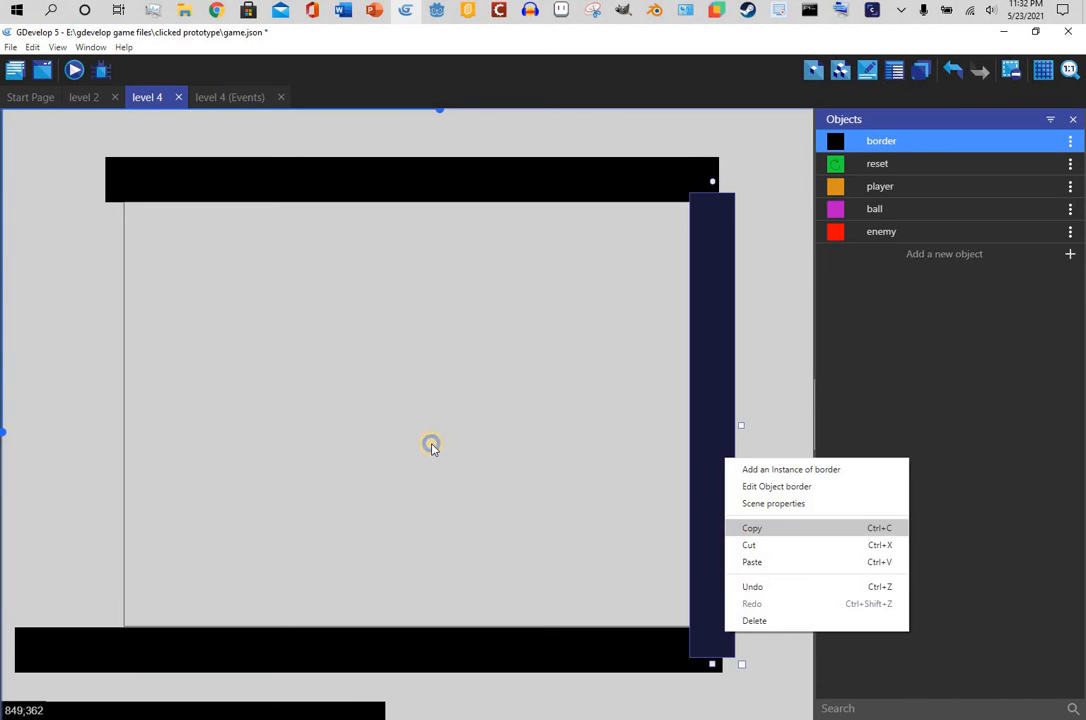
pyautogui.rightClick(431, 446)
pyautogui.click(475, 547)
pyautogui.moveTo(390, 515); pyautogui.dragTo(114, 550)
pyautogui.click(304, 470)
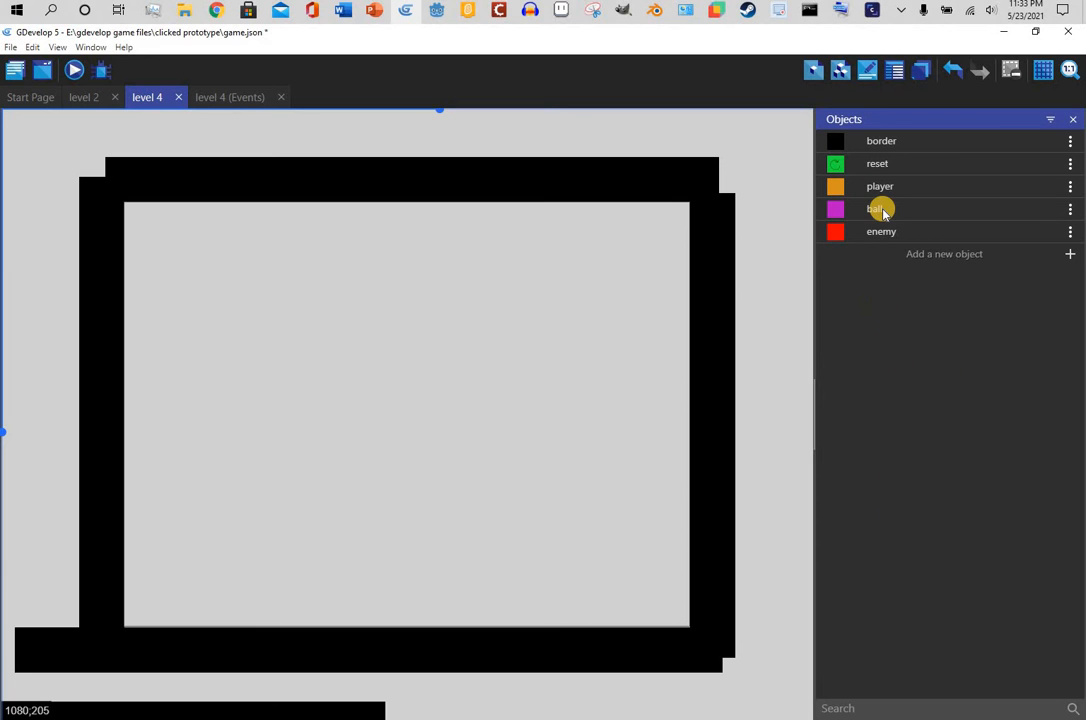
# - Copy the ball instance from level 2 and paste it near the center of level 4's play area
pyautogui.moveTo(521, 360); pyautogui.dragTo(846, 212)
pyautogui.click(84, 97)
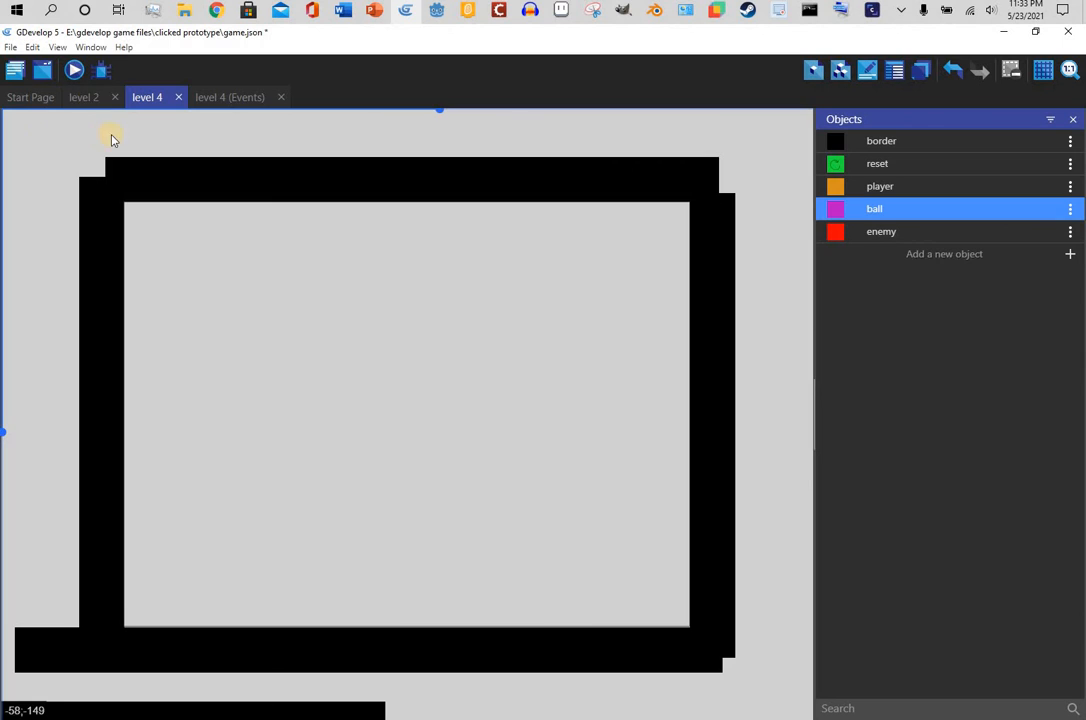
pyautogui.click(427, 425)
pyautogui.rightClick(430, 422)
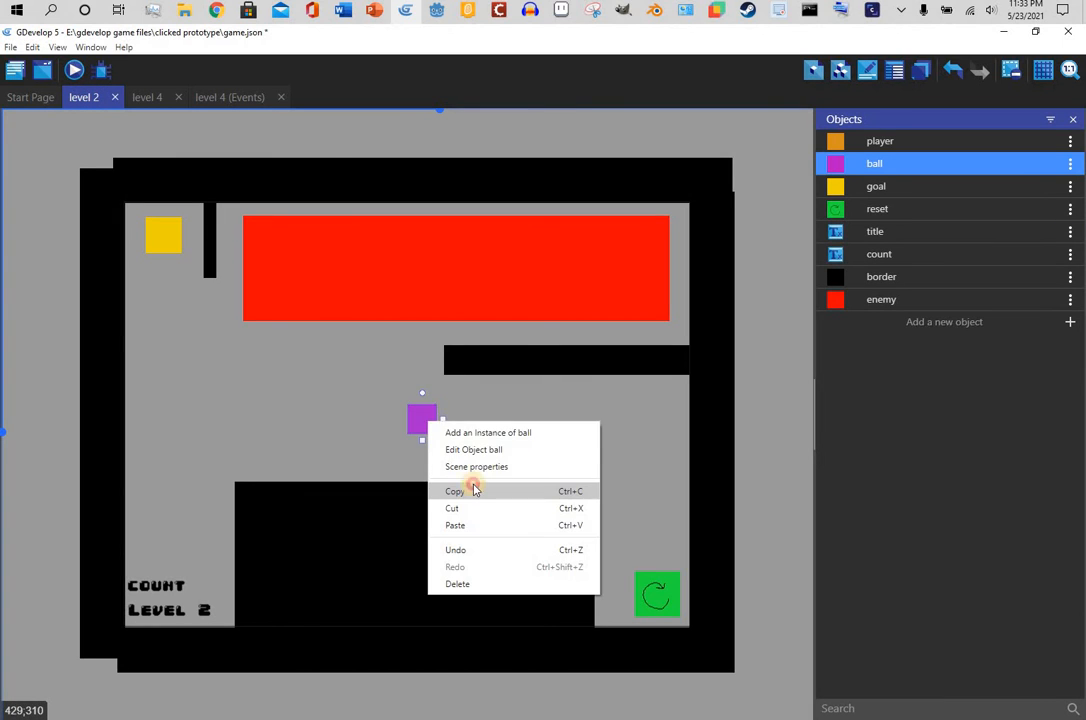
pyautogui.click(473, 486)
pyautogui.click(147, 97)
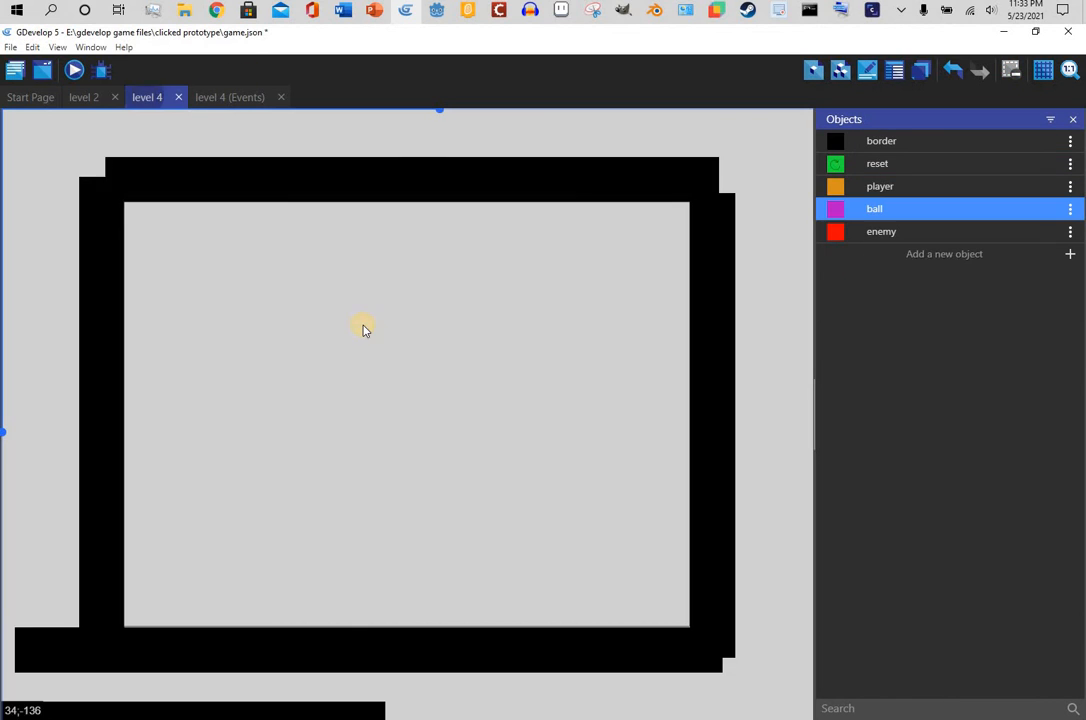
pyautogui.rightClick(410, 417)
pyautogui.click(412, 431)
pyautogui.moveTo(372, 339); pyautogui.dragTo(440, 401)
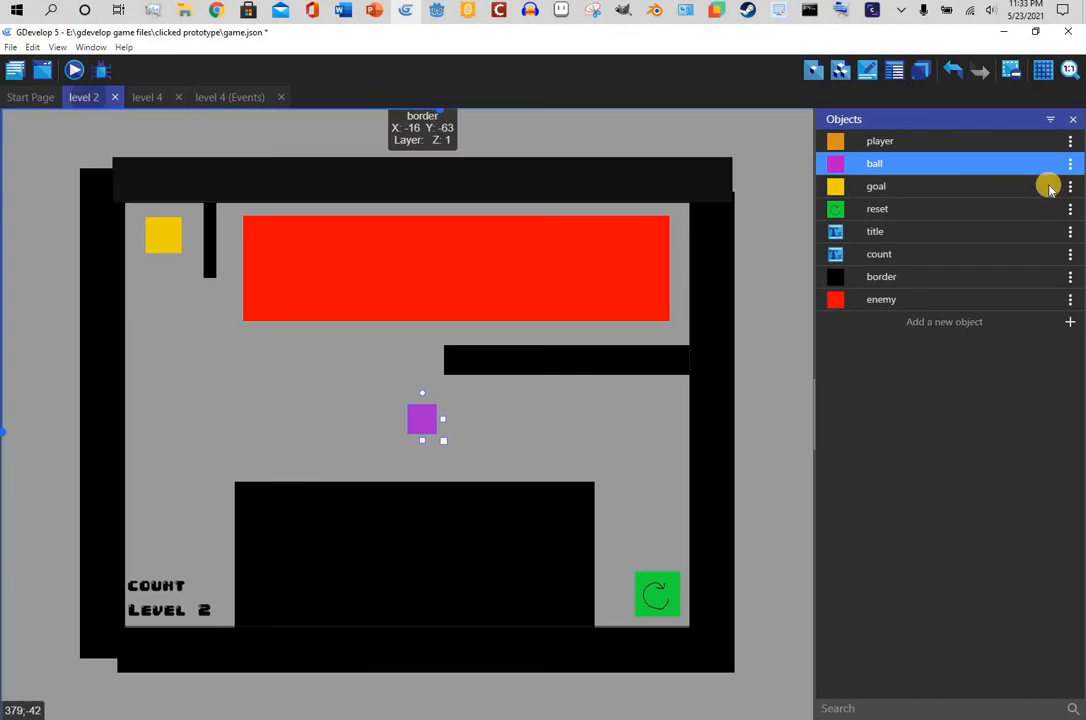
# - Copy the goal object from level 2 and paste it into level 4's object list
pyautogui.hotkey('ctrl', 'shift', 'Tab')
pyautogui.click(1072, 188)
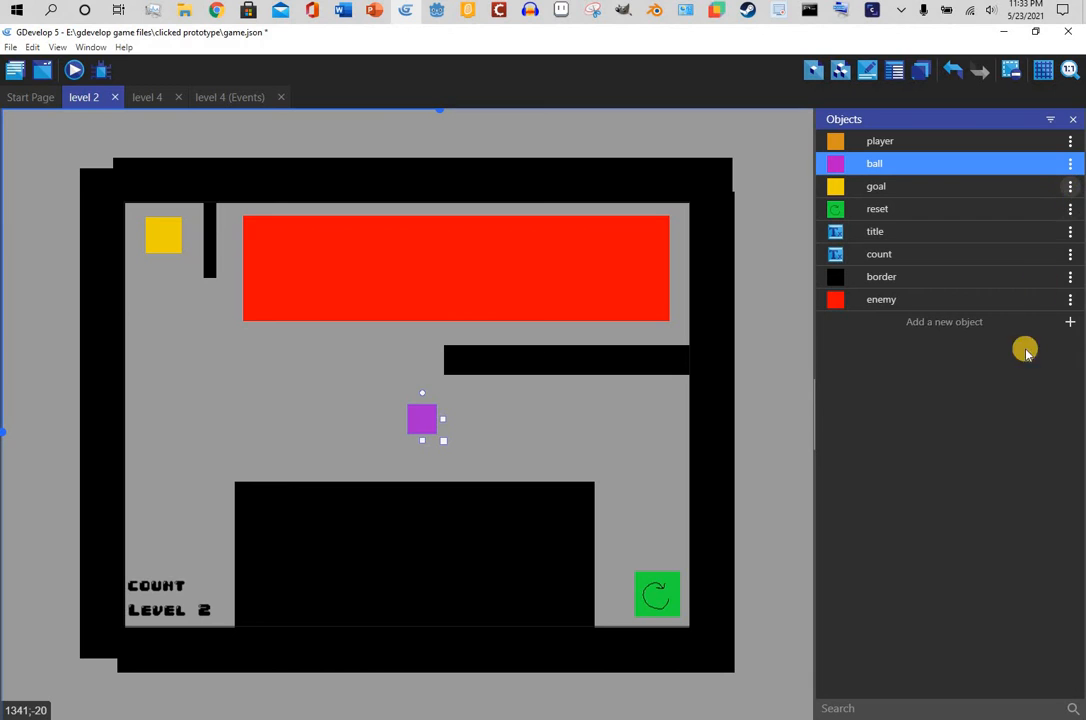
pyautogui.click(1020, 354)
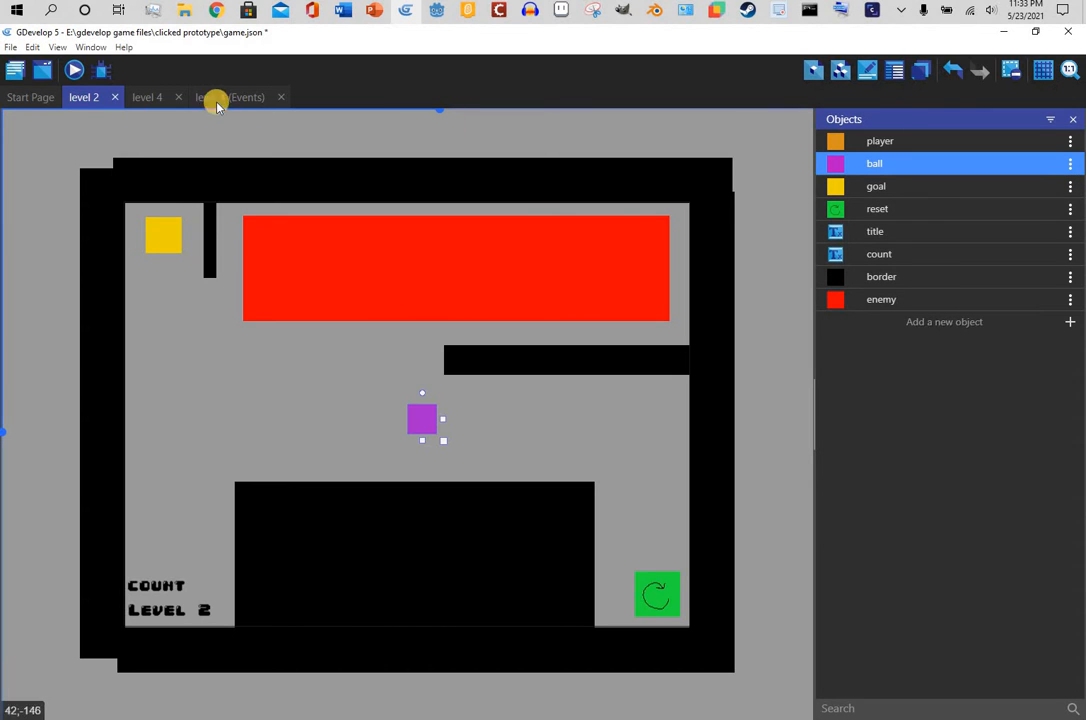
pyautogui.hotkey('ctrl', 'Tab')
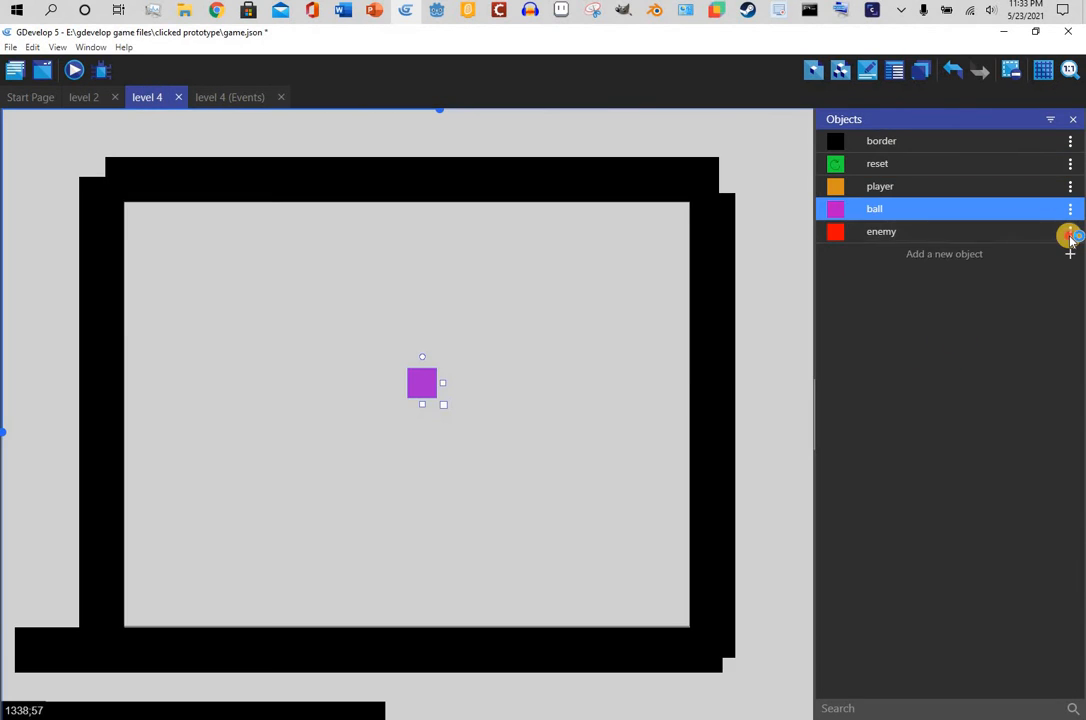
pyautogui.click(1070, 231)
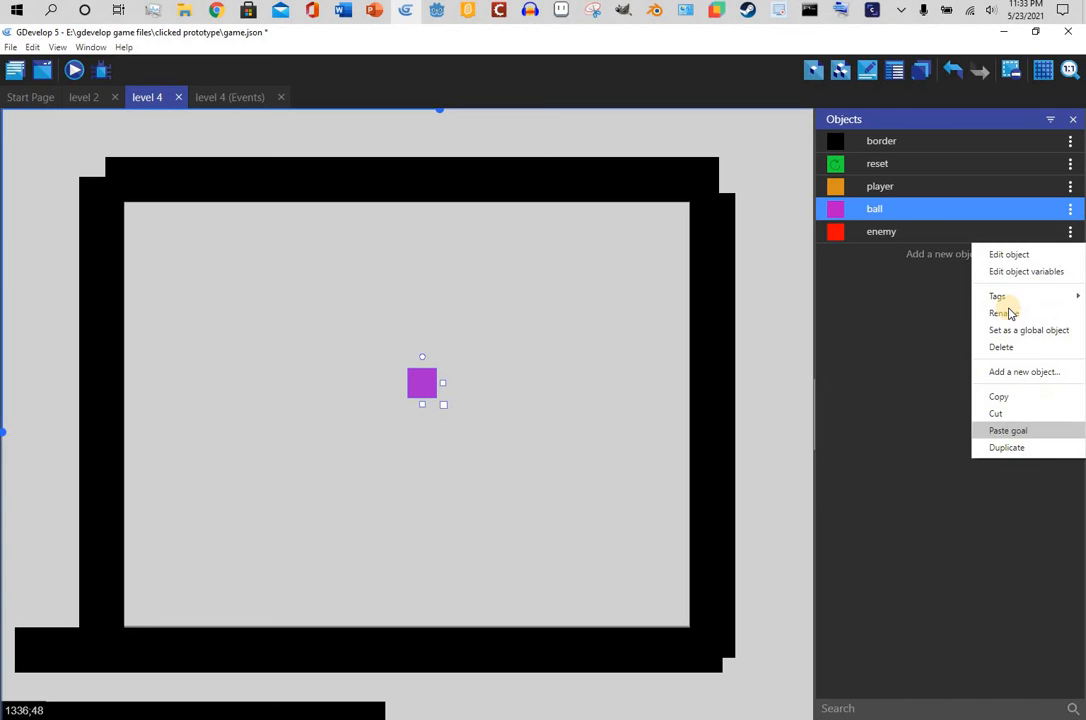
pyautogui.click(1030, 431)
# - Replace the goal placed in level 4 with a copy of level 2's goal instance, positioned just above the ball
pyautogui.moveTo(884, 238); pyautogui.dragTo(140, 213)
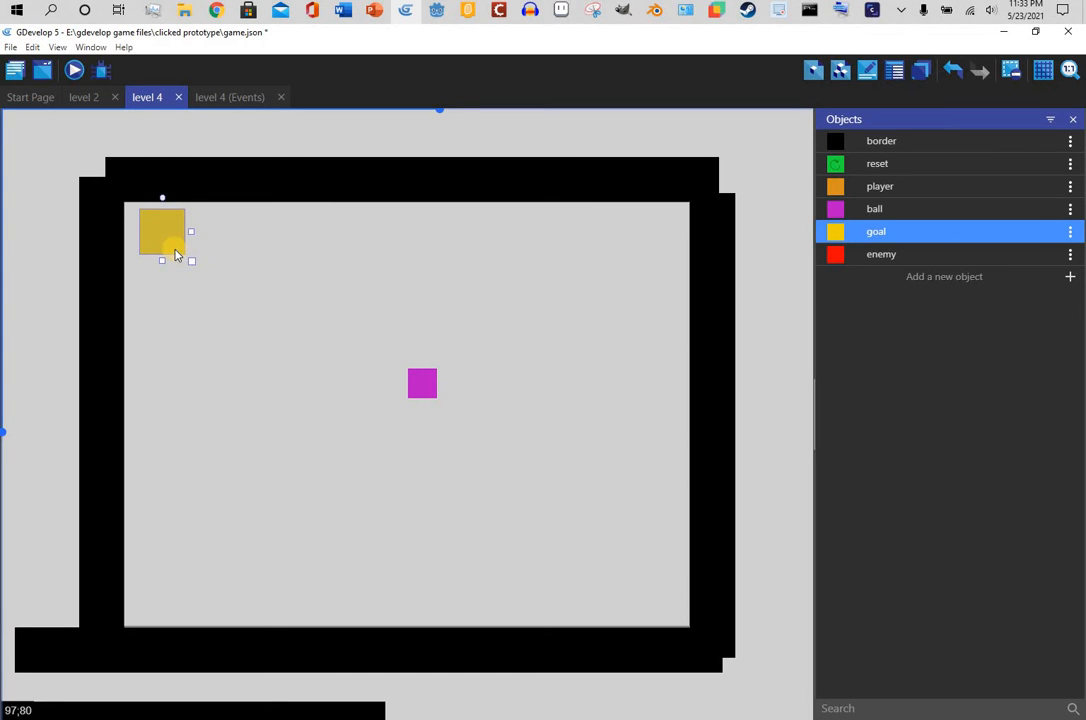
pyautogui.press('Delete')
pyautogui.click(86, 102)
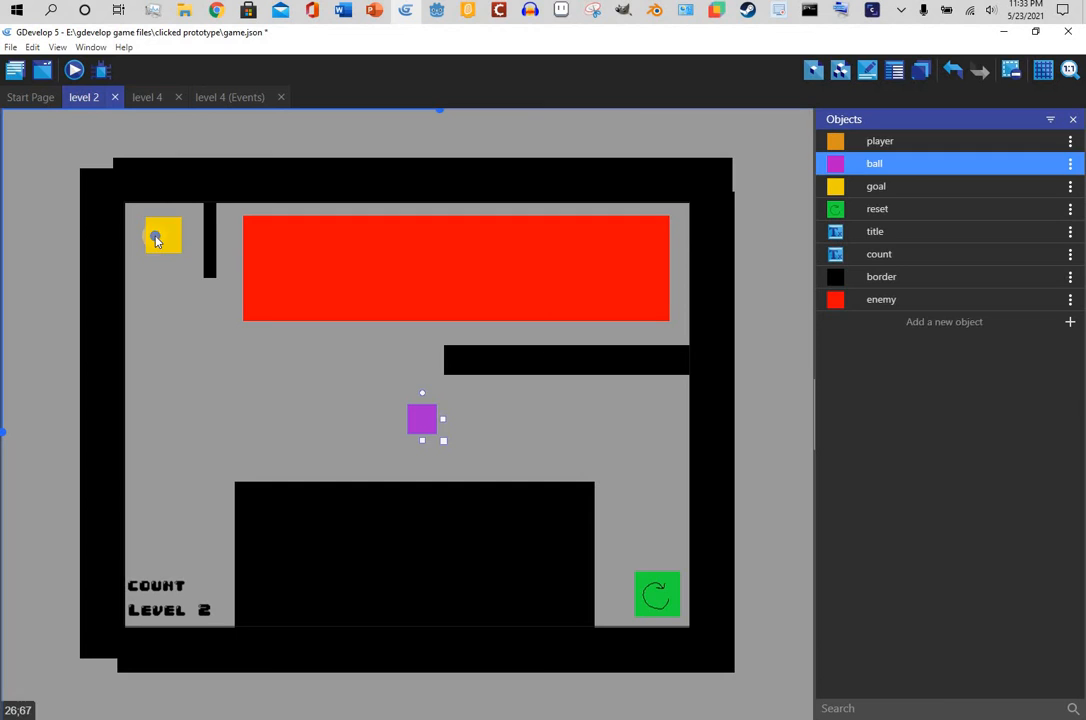
pyautogui.rightClick(162, 236)
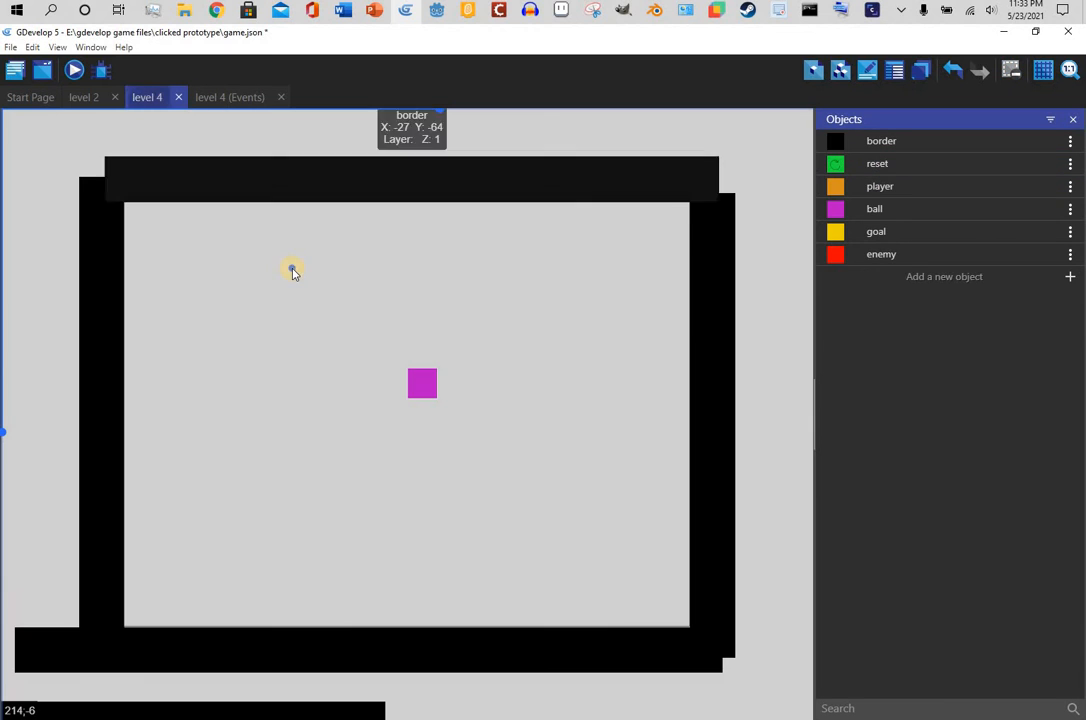
pyautogui.rightClick(292, 268)
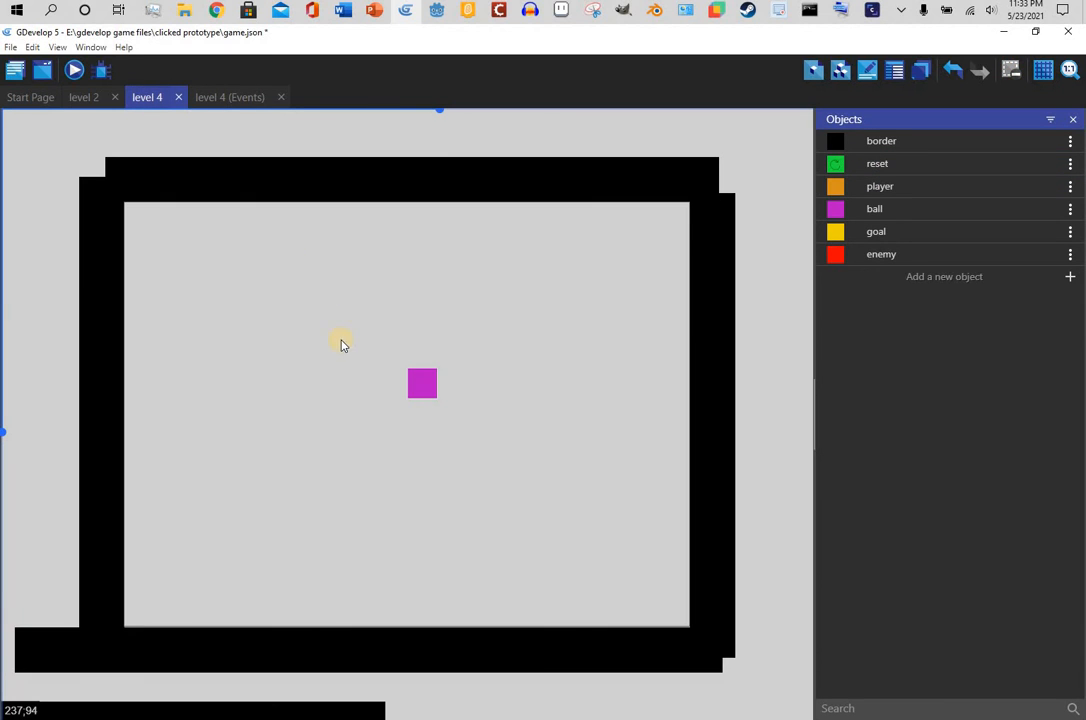
pyautogui.click(335, 357)
pyautogui.moveTo(311, 279); pyautogui.dragTo(448, 336)
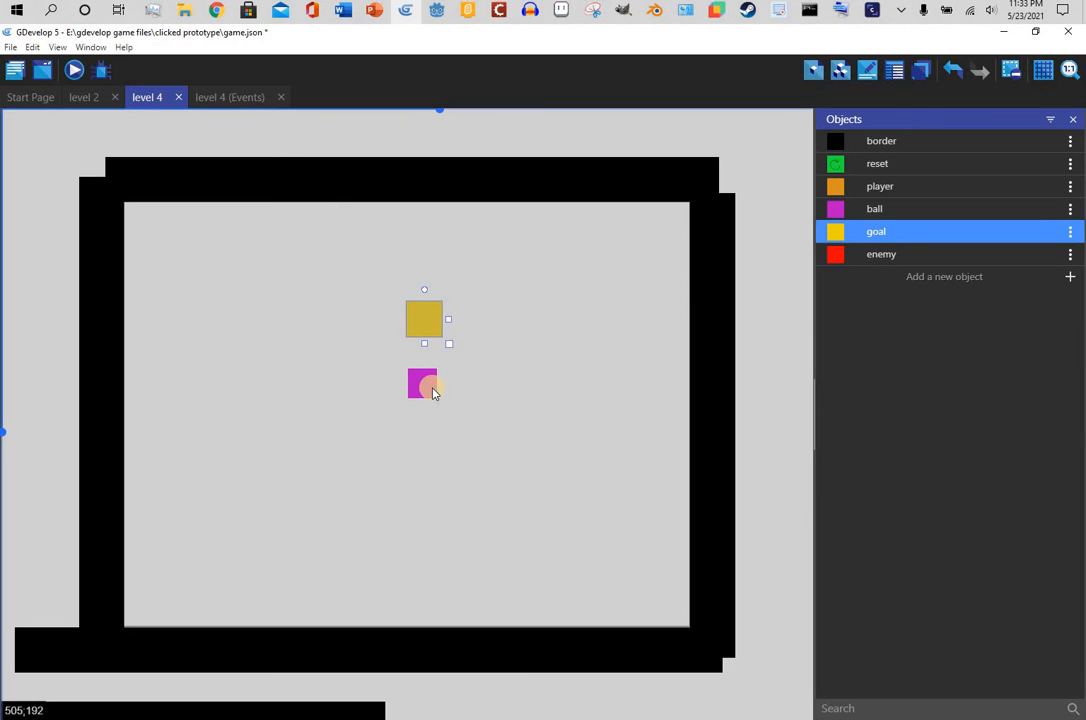
# - Move the ball to the lower right part of the play area and the goal to near its center
pyautogui.moveTo(570, 447); pyautogui.dragTo(566, 442)
pyautogui.moveTo(412, 332); pyautogui.dragTo(385, 369)
# - Place a border instance as a short vertical wall just left of the goal in level 4
pyautogui.click(868, 141)
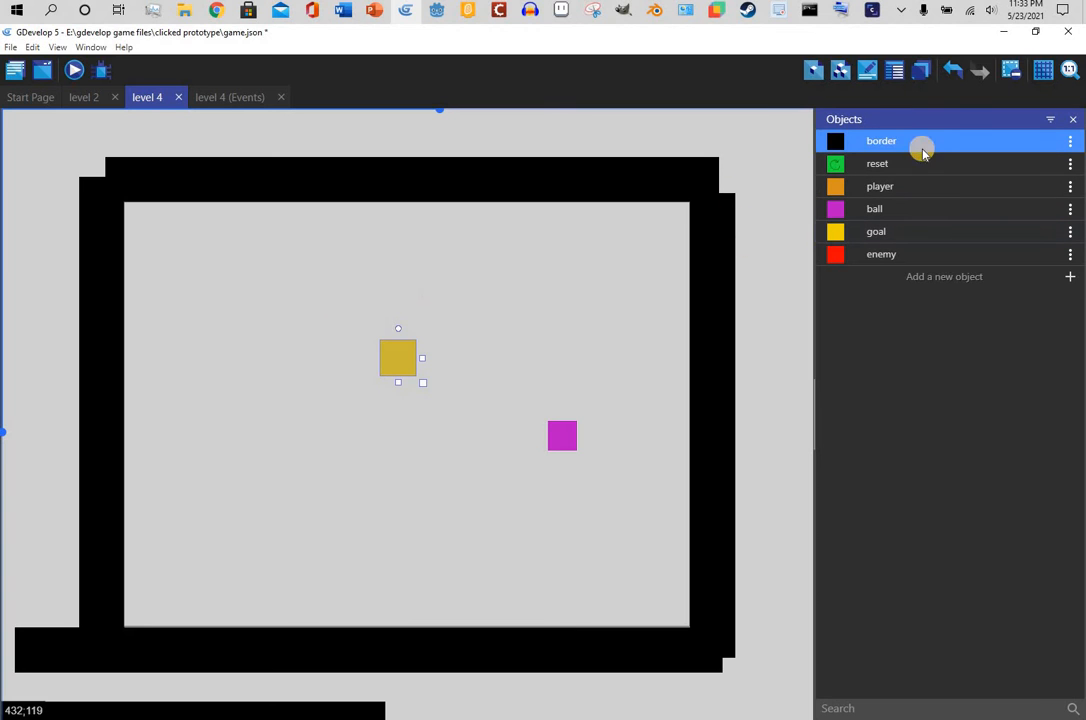
pyautogui.moveTo(838, 168); pyautogui.dragTo(367, 404)
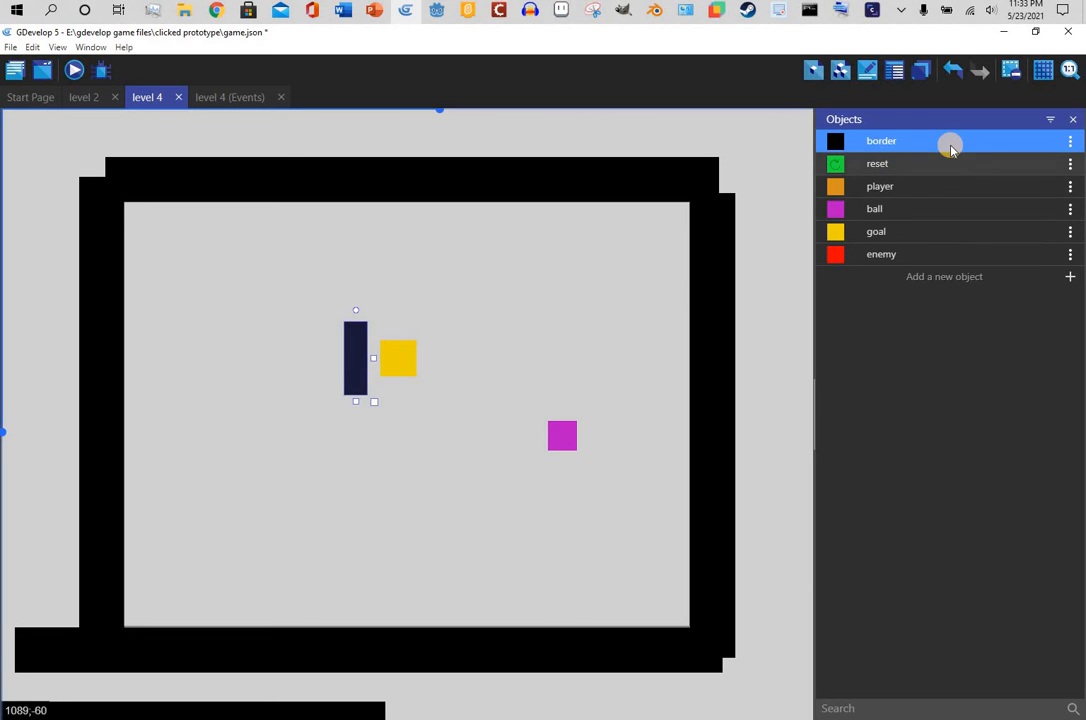
pyautogui.moveTo(950, 148); pyautogui.dragTo(447, 414)
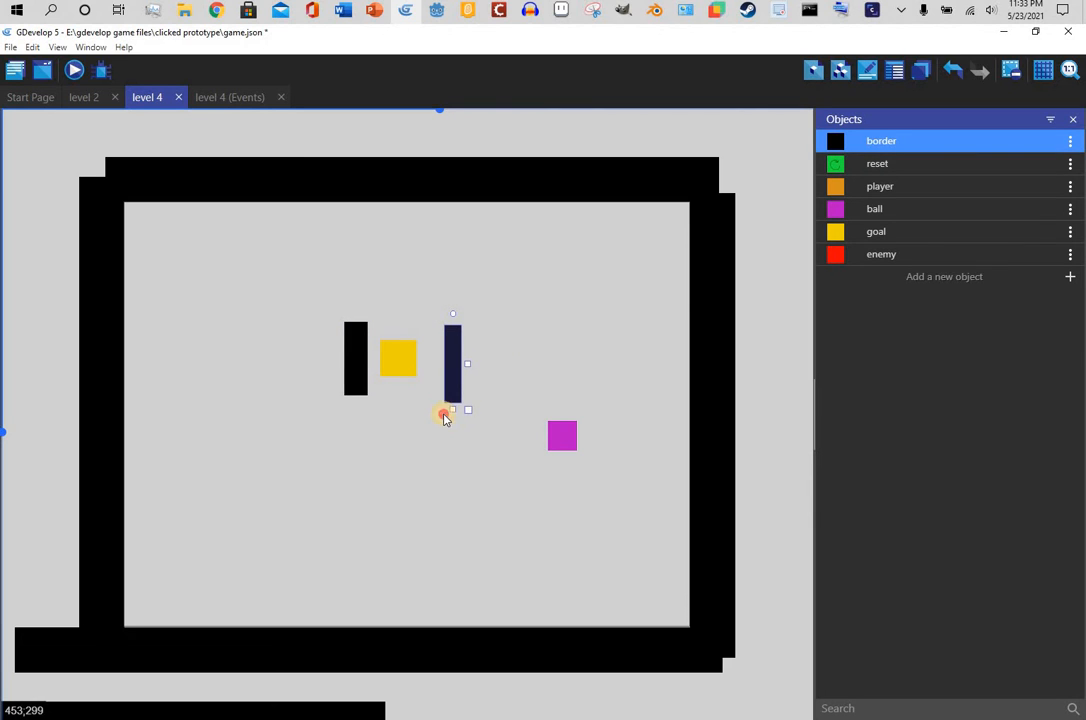
pyautogui.click(241, 99)
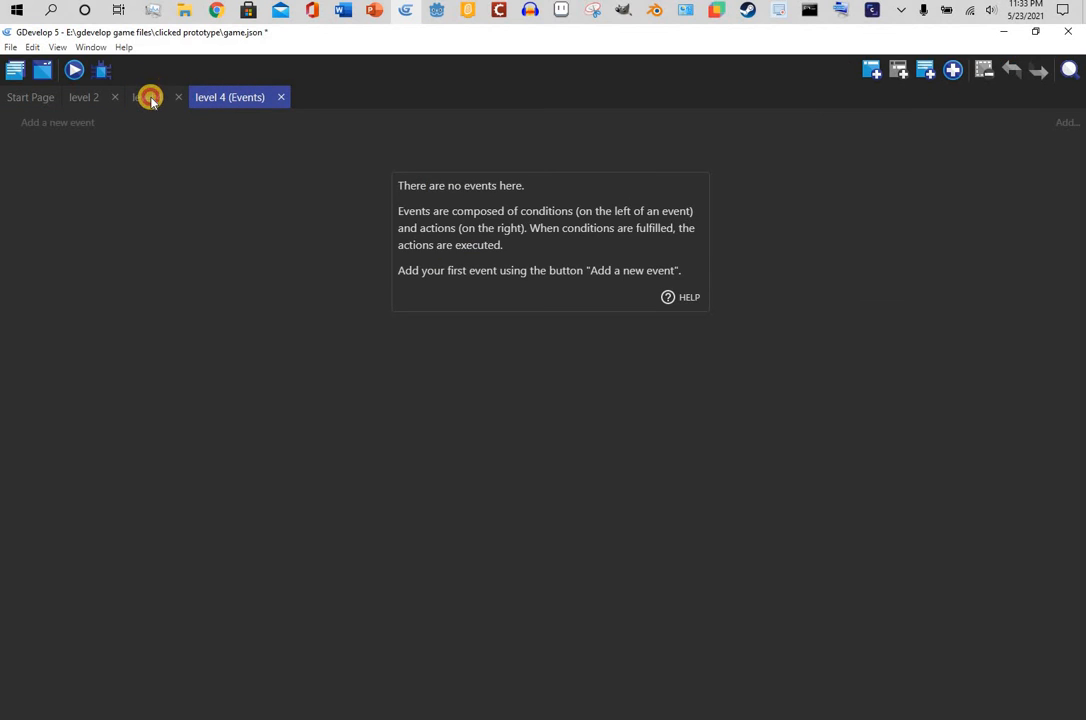
pyautogui.click(148, 97)
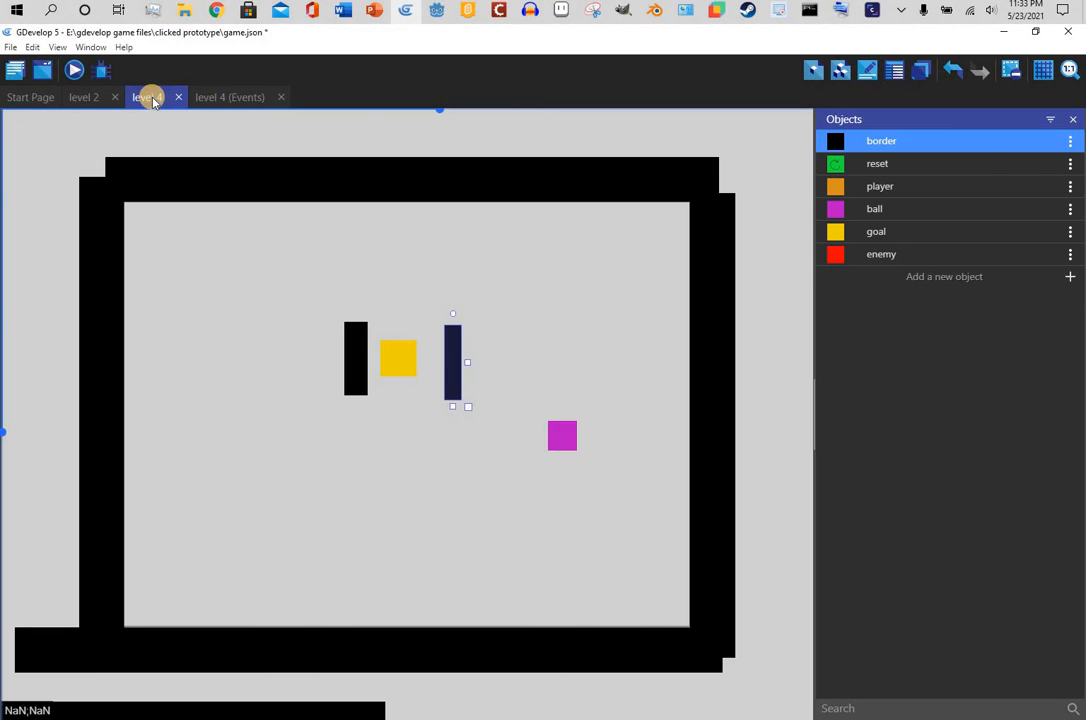
pyautogui.click(455, 376)
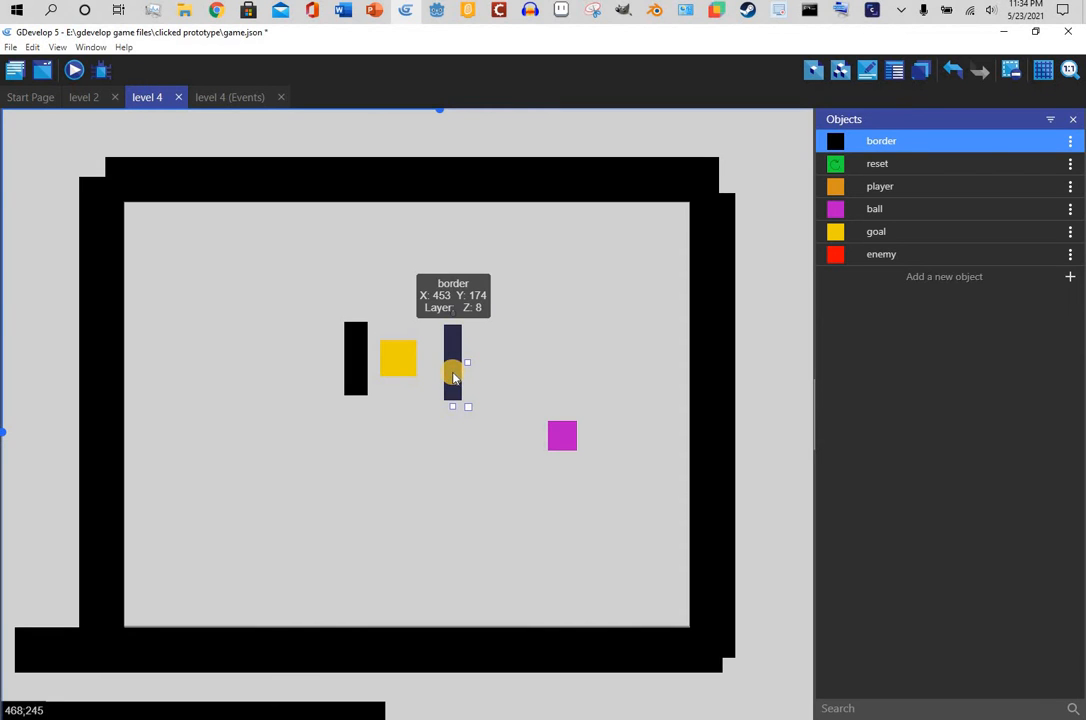
pyautogui.moveTo(453, 376); pyautogui.dragTo(359, 333)
# - Copy the short wall left of the goal and position the pasted copy level with it on the goal's right side
pyautogui.rightClick(364, 337)
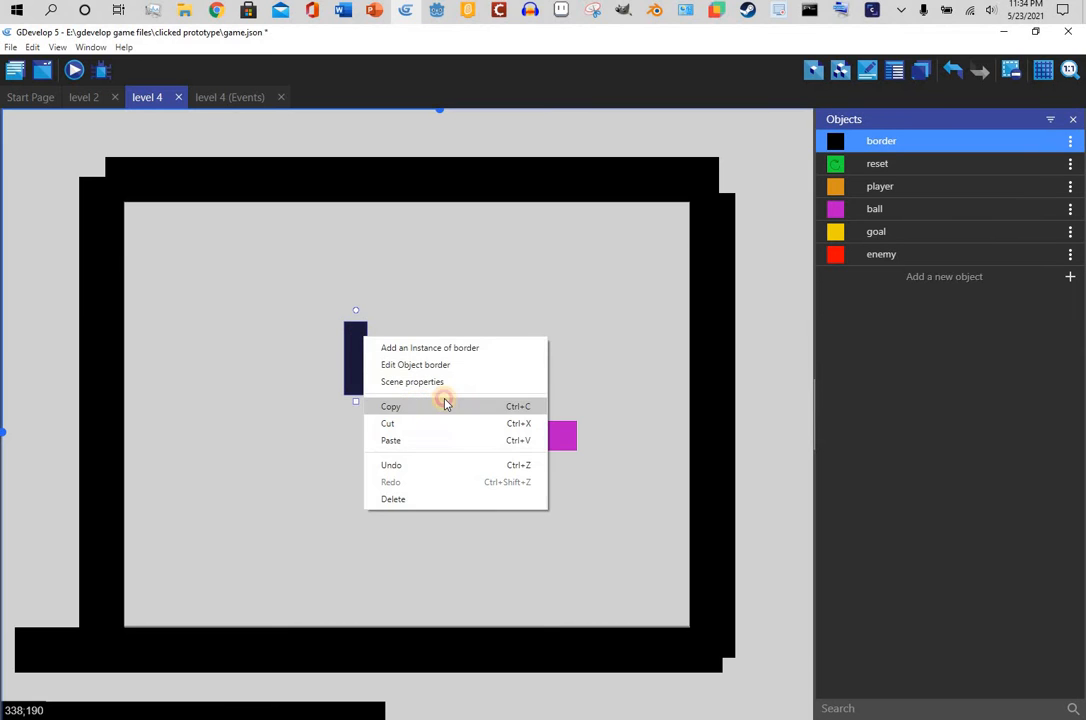
pyautogui.click(446, 405)
pyautogui.rightClick(356, 360)
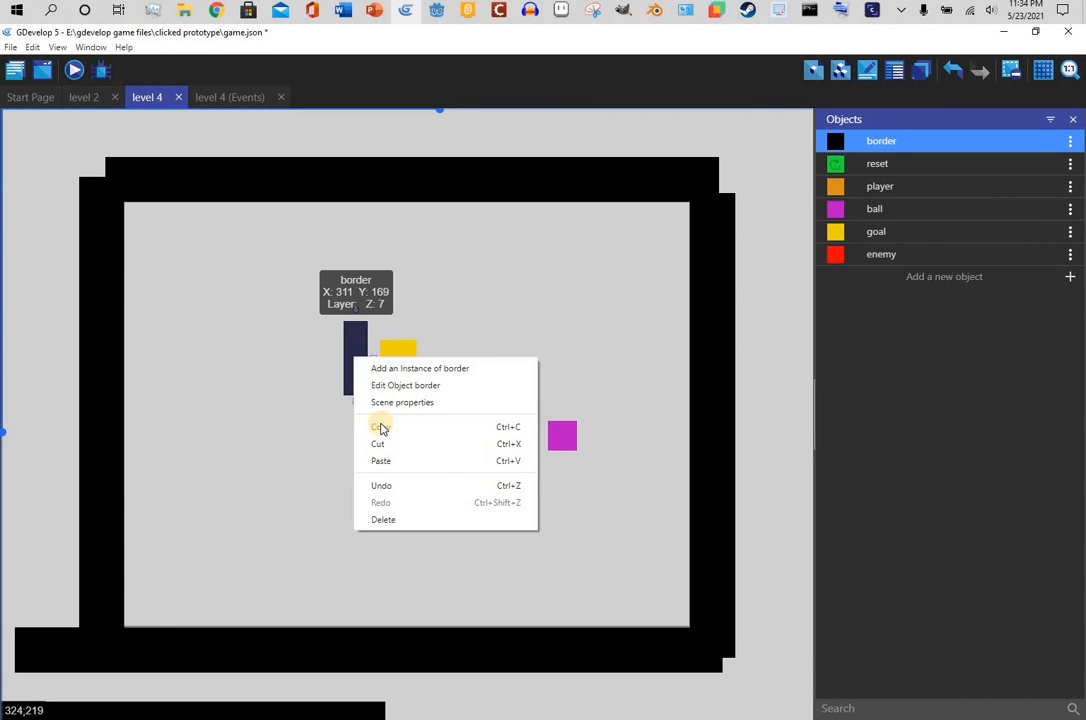
pyautogui.click(510, 420)
pyautogui.rightClick(486, 348)
pyautogui.click(514, 453)
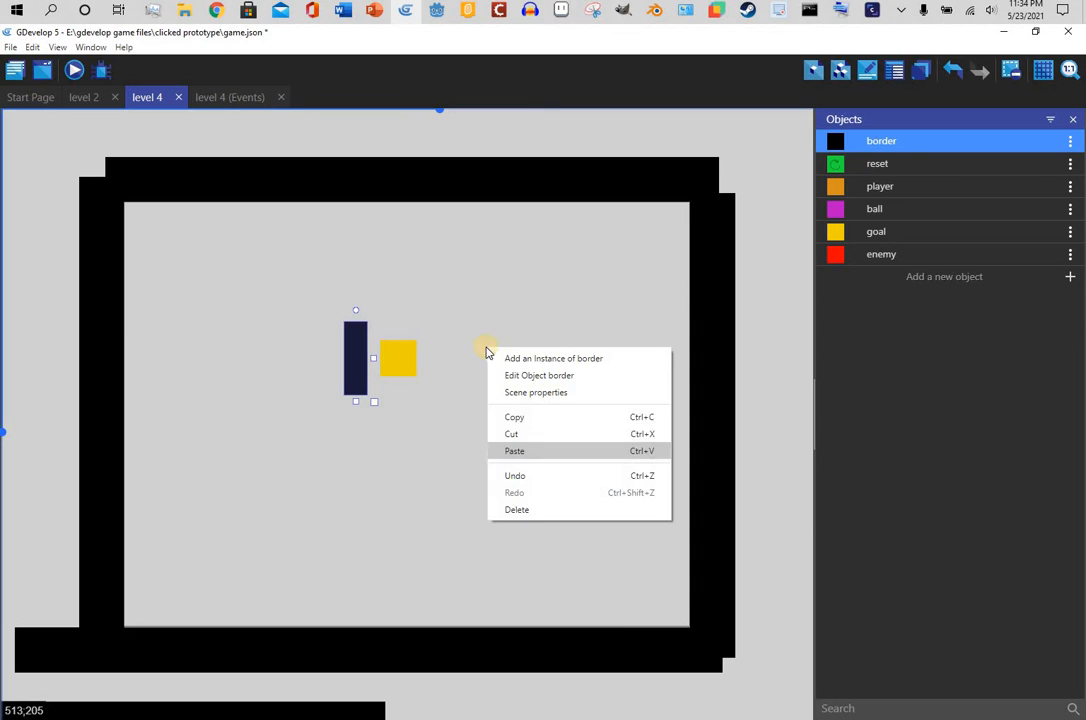
pyautogui.moveTo(484, 348); pyautogui.dragTo(443, 360)
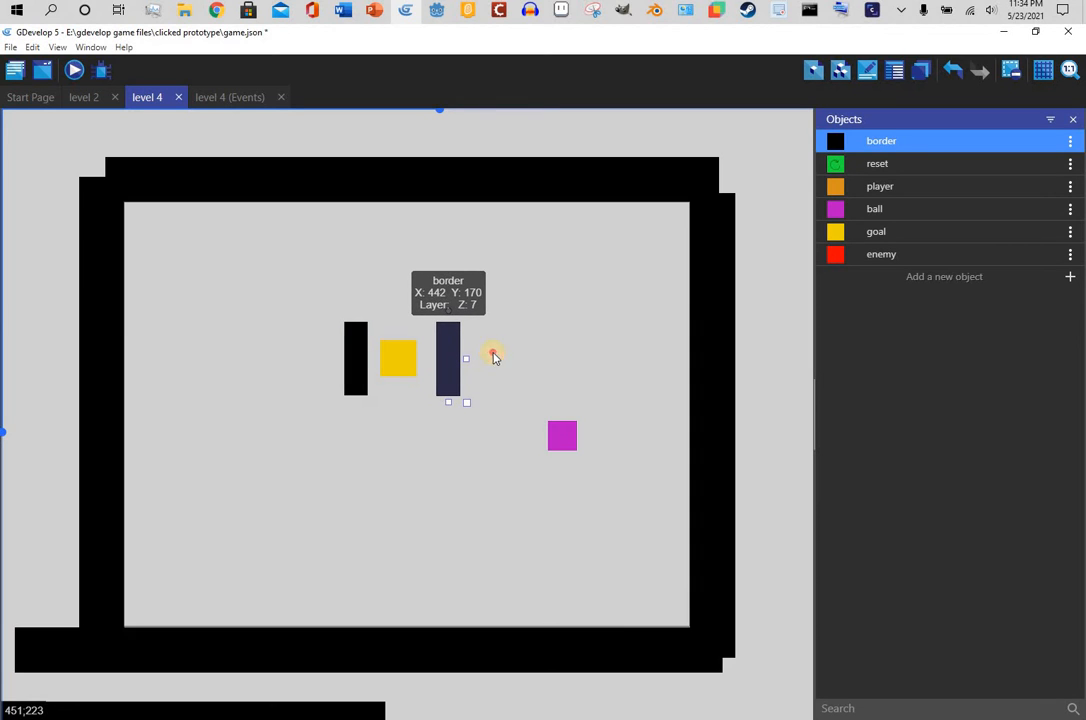
pyautogui.click(583, 402)
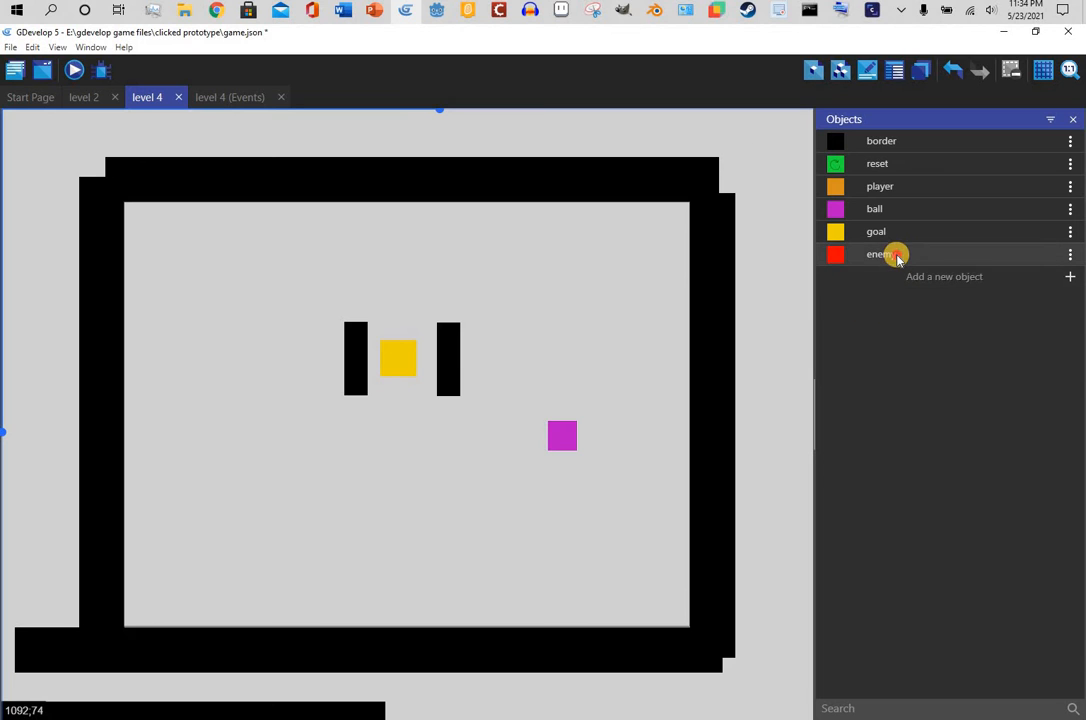
# - Place a wide enemy block against the middle of the bottom wall and paste a copy of it against the top wall
pyautogui.moveTo(313, 478); pyautogui.dragTo(366, 598)
pyautogui.moveTo(394, 605)
pyautogui.mouseDown()
pyautogui.moveTo(511, 633)
pyautogui.moveTo(524, 620)
pyautogui.moveTo(414, 608)
pyautogui.mouseUp()
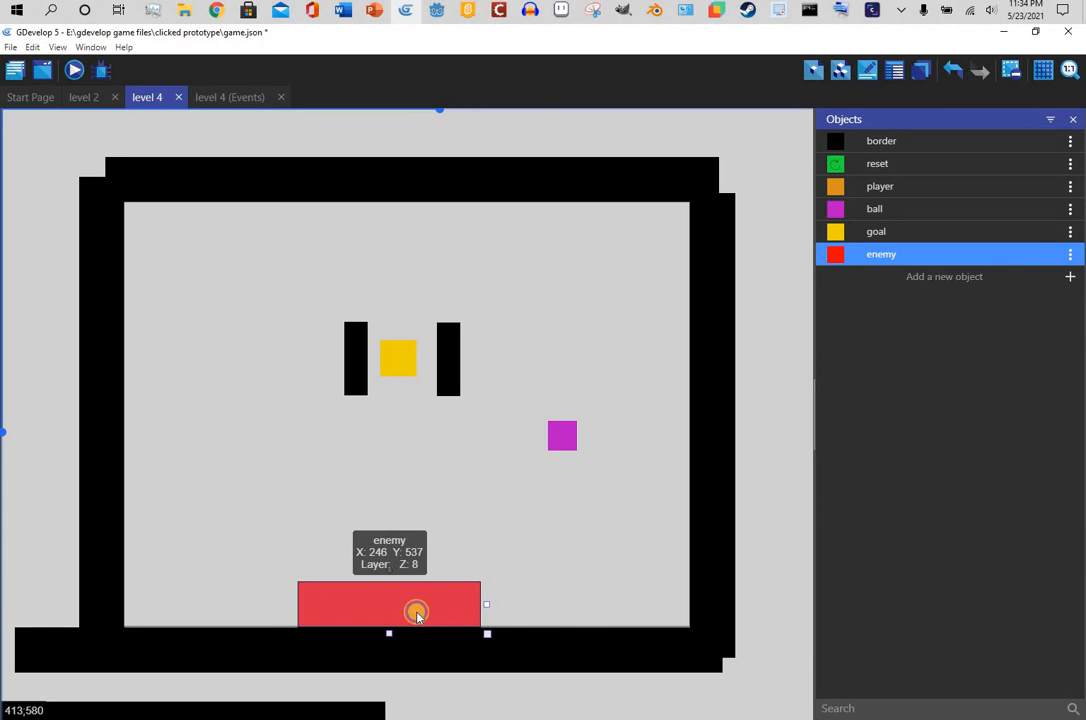
pyautogui.rightClick(414, 608)
pyautogui.rightClick(533, 351)
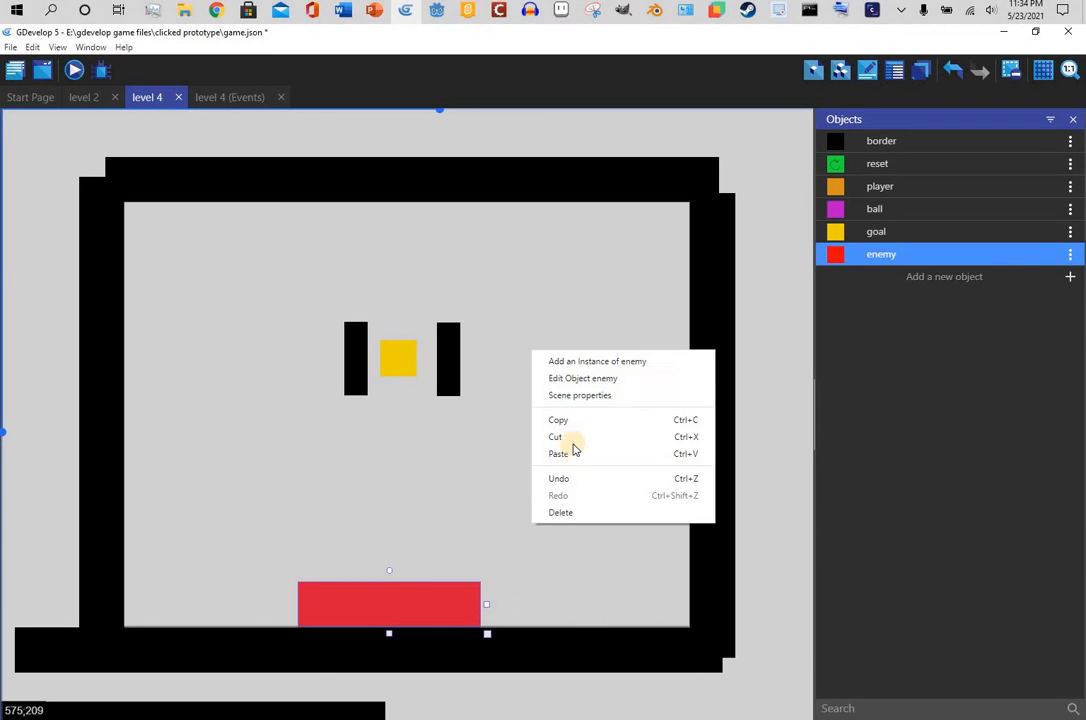
pyautogui.click(570, 455)
pyautogui.moveTo(506, 349); pyautogui.dragTo(404, 231)
pyautogui.click(546, 330)
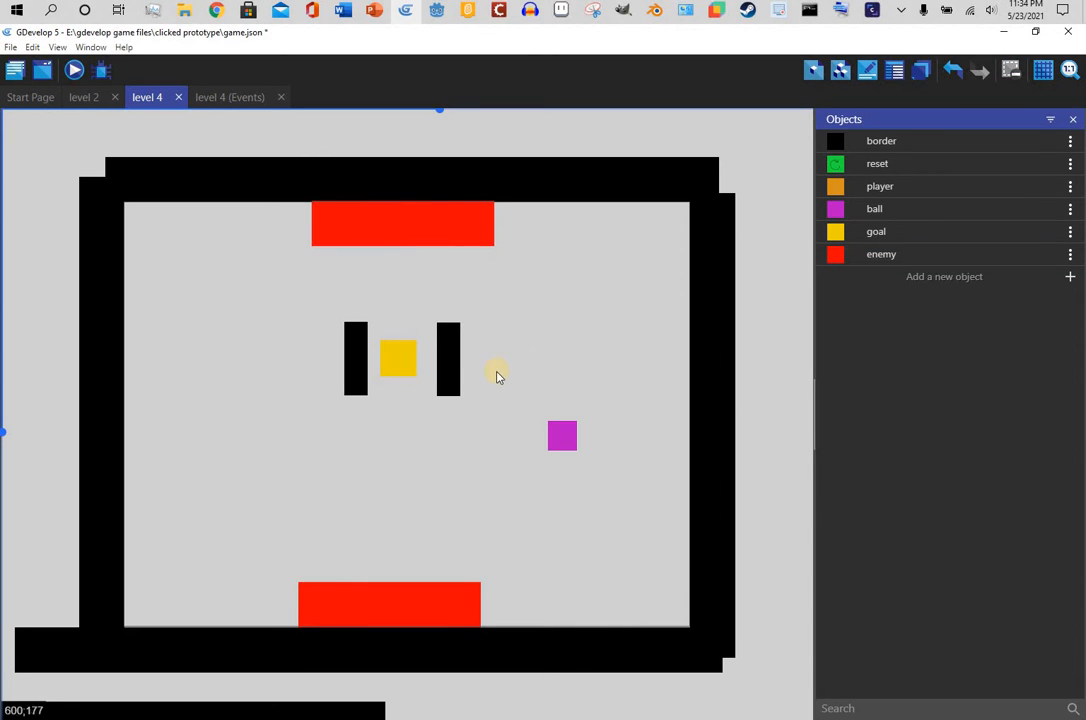
# - Move the goal and its two side walls together slightly down, between the two enemy blocks
pyautogui.moveTo(271, 451); pyautogui.dragTo(502, 293)
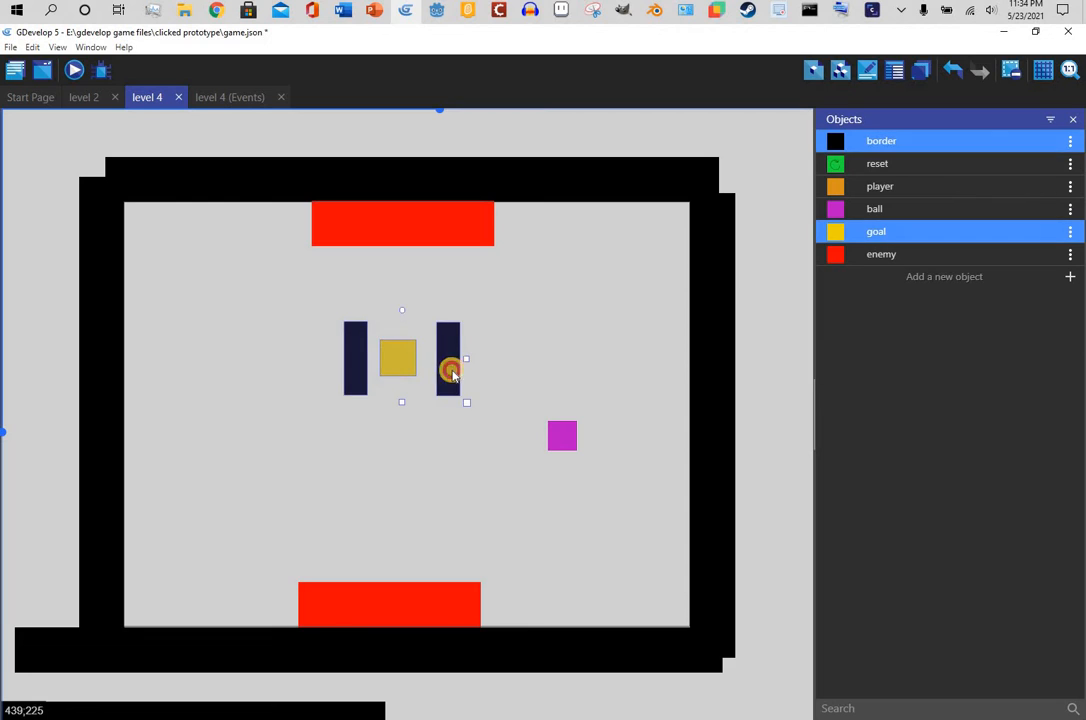
pyautogui.moveTo(448, 368); pyautogui.dragTo(501, 352)
pyautogui.click(501, 358)
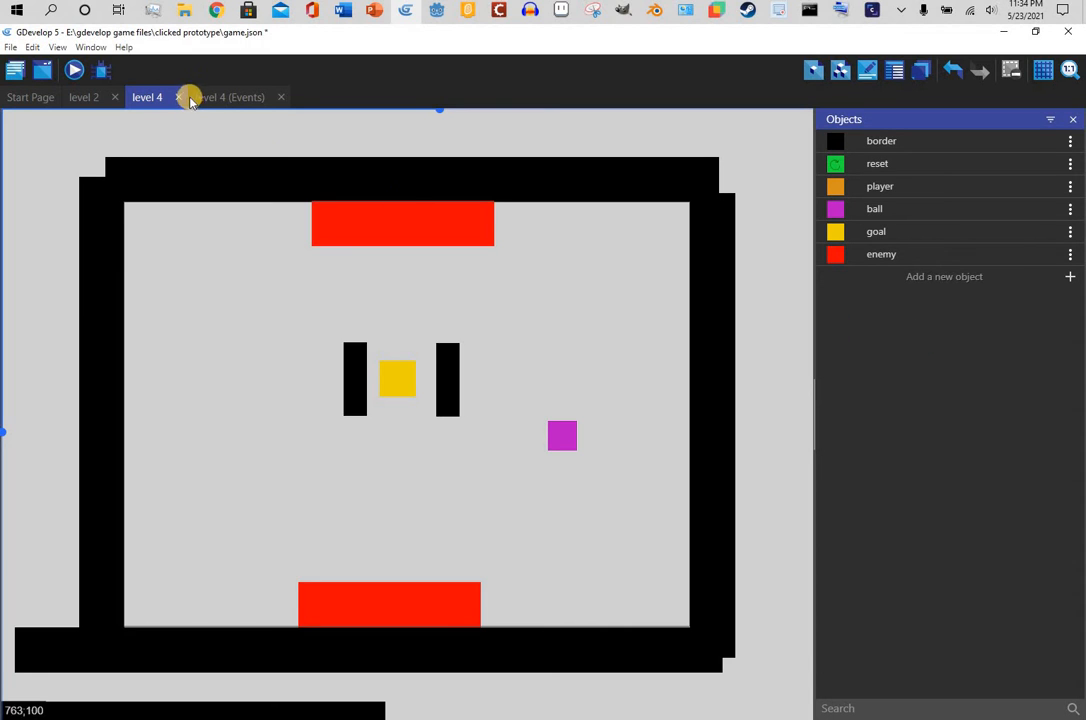
# - Close the level 2 scene and open the event sheet of level 3
pyautogui.click(226, 99)
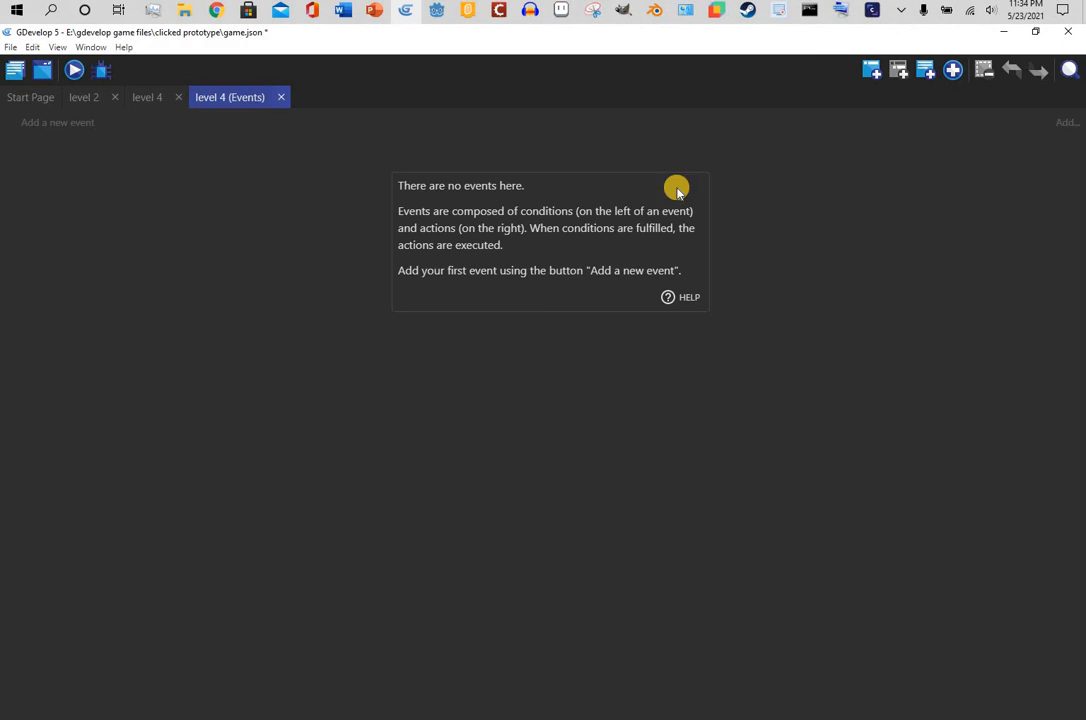
pyautogui.click(88, 98)
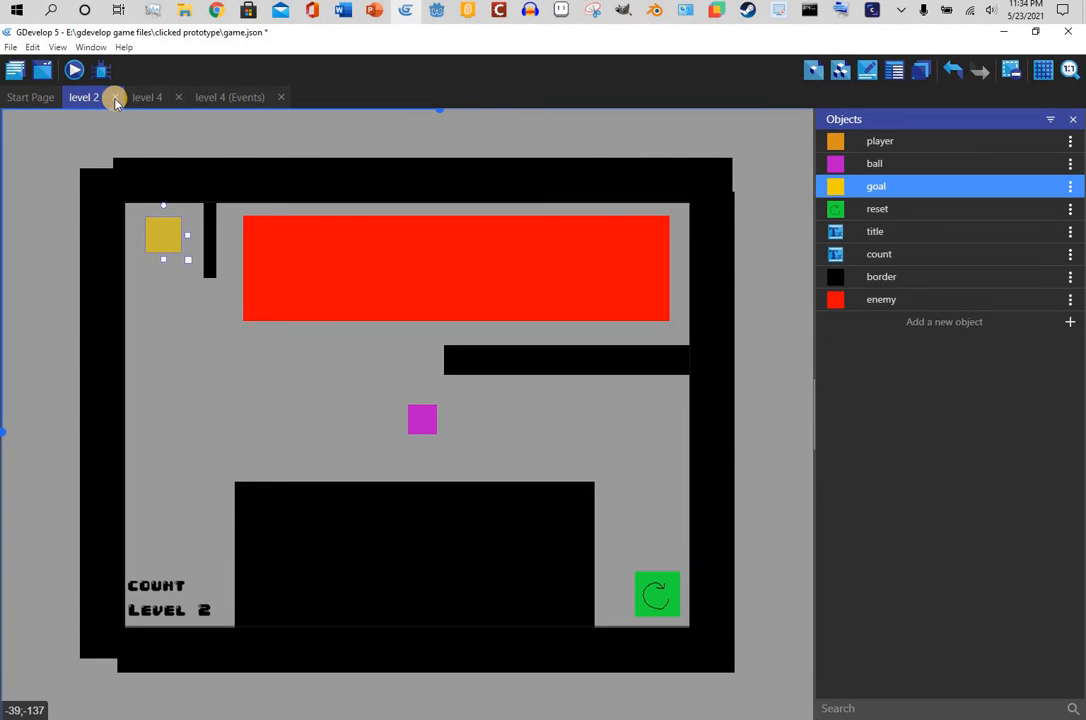
pyautogui.click(115, 98)
pyautogui.click(23, 73)
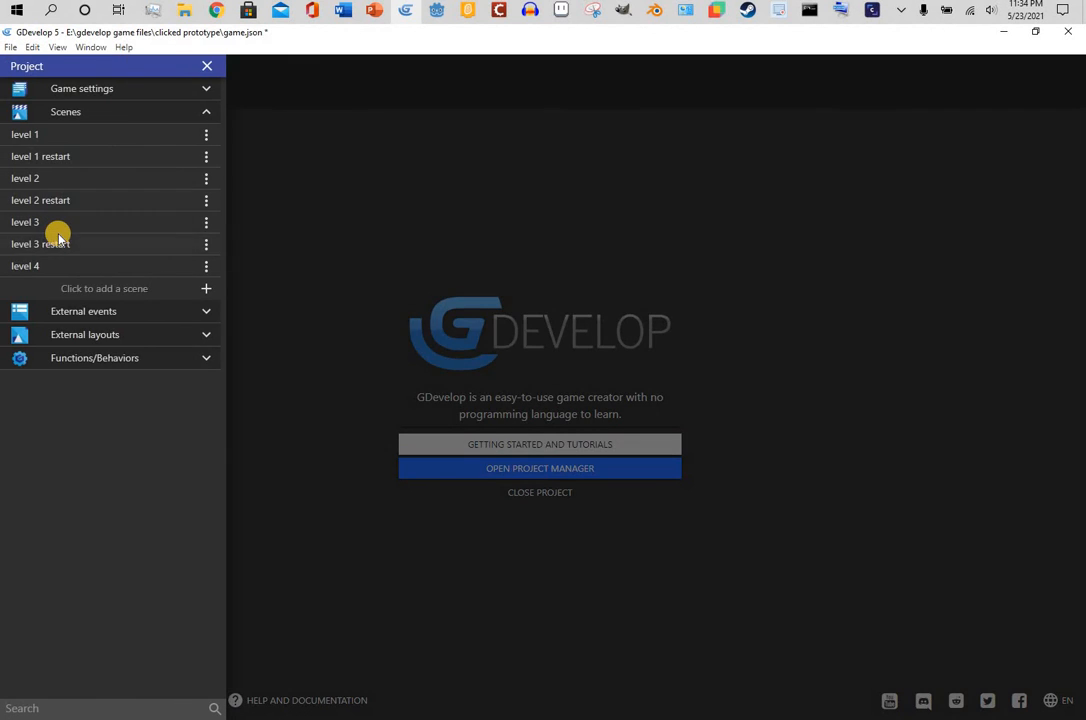
pyautogui.click(75, 221)
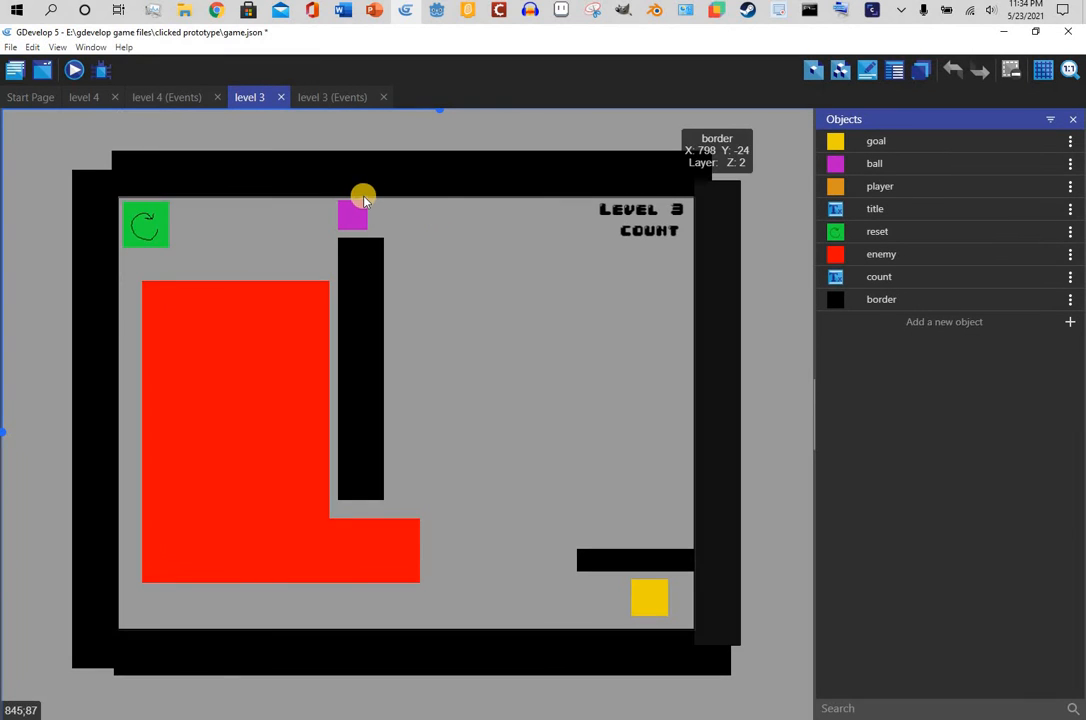
pyautogui.click(325, 97)
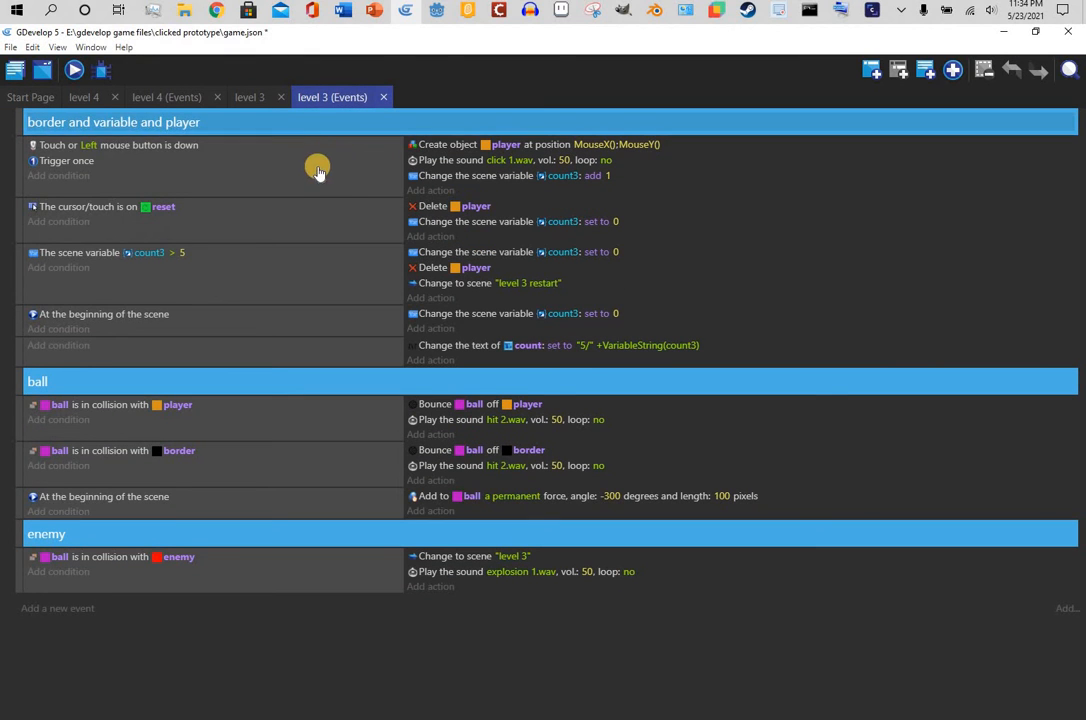
# - Copy level 3's event that creates the player on a left mouse press into level 4's events, and delete the leftover empty event
pyautogui.rightClick(309, 189)
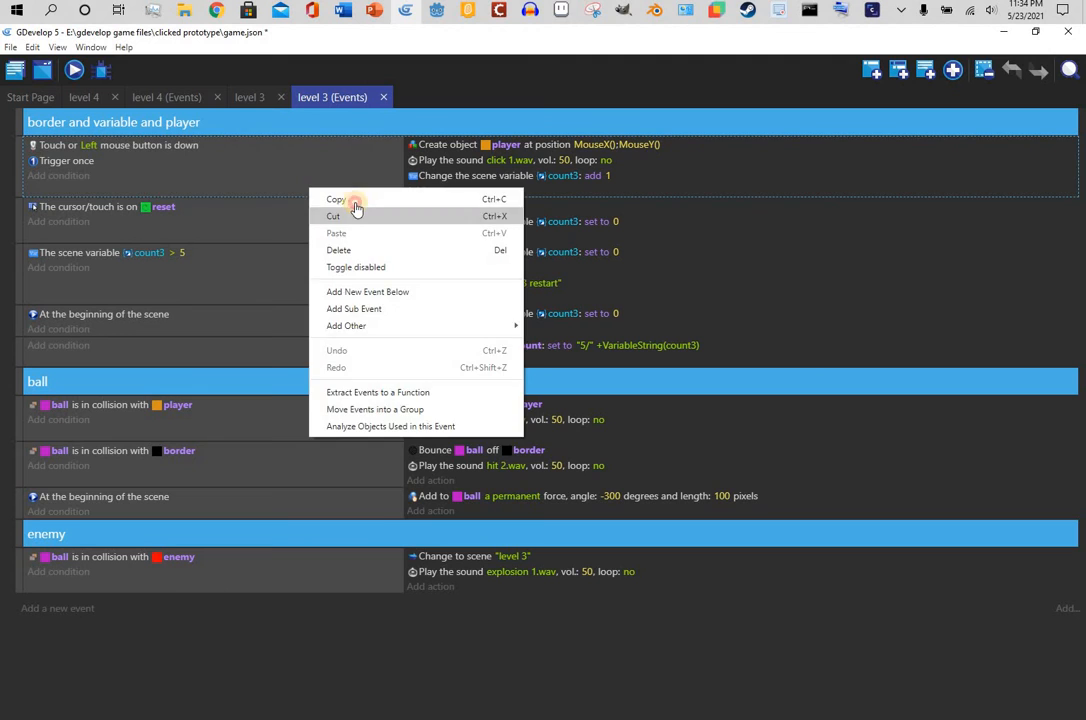
pyautogui.click(347, 200)
pyautogui.click(167, 97)
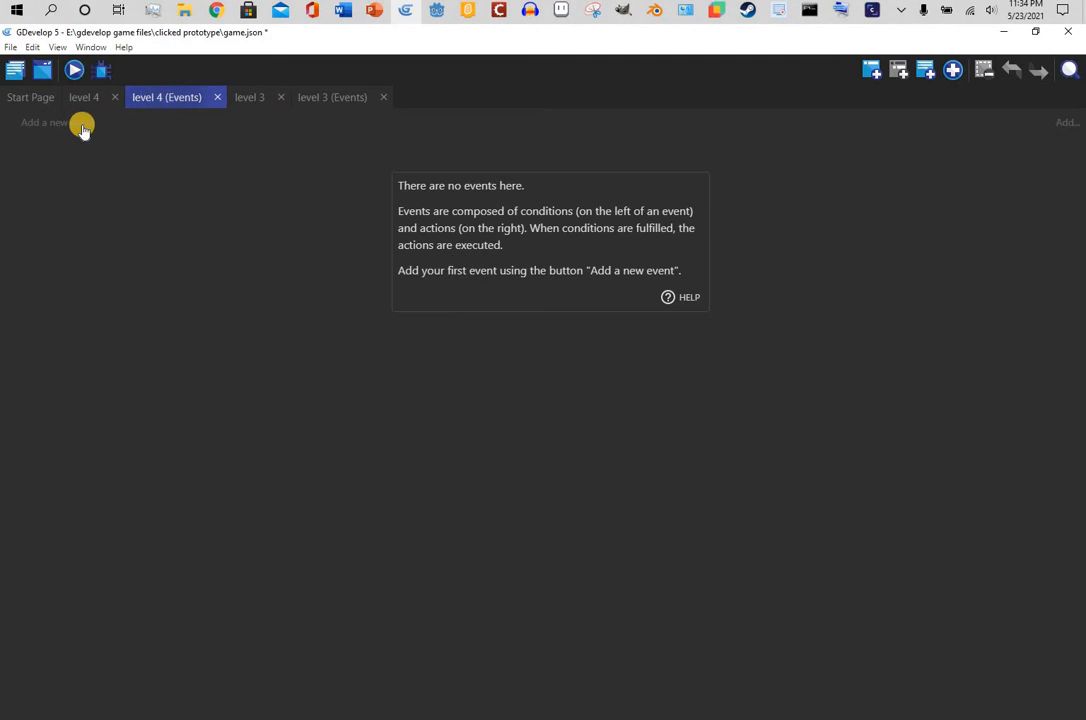
pyautogui.click(116, 125)
pyautogui.rightClick(132, 117)
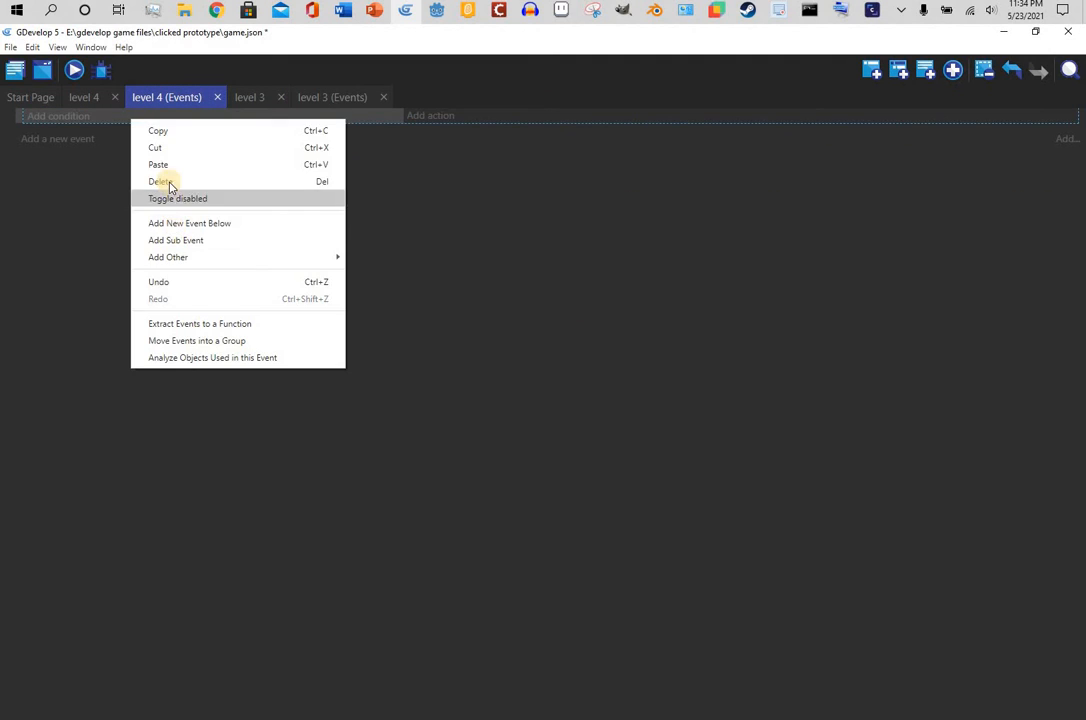
pyautogui.click(167, 162)
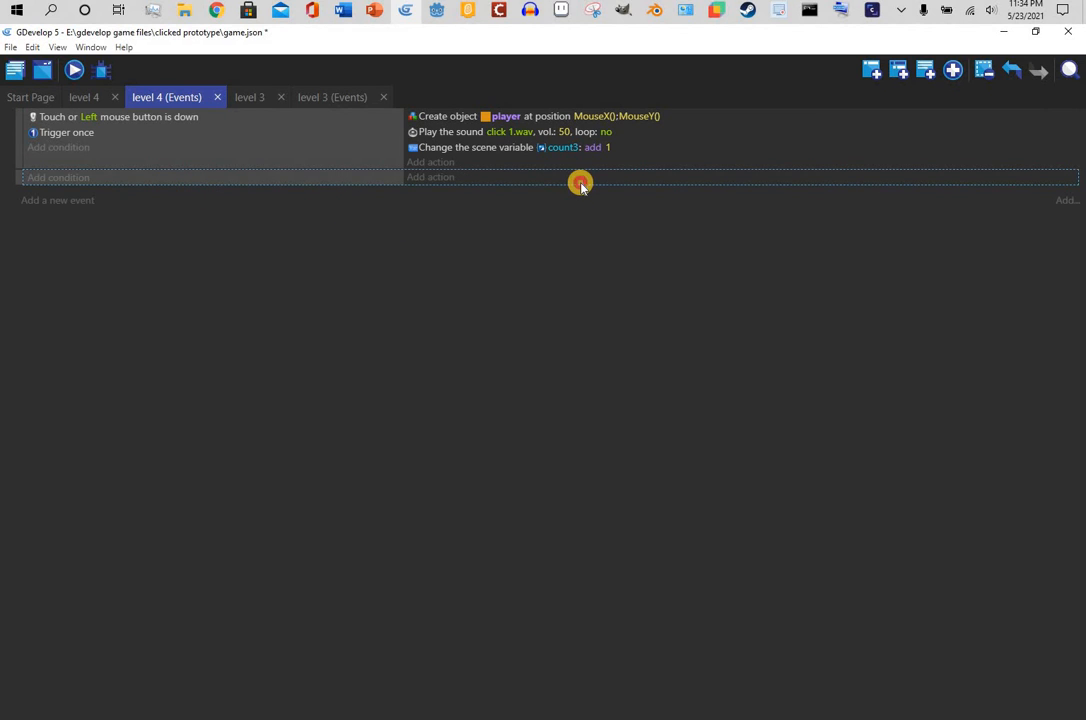
pyautogui.press('Delete')
# - Add a scene variable named count4 with the value 0 to level 4
pyautogui.click(18, 71)
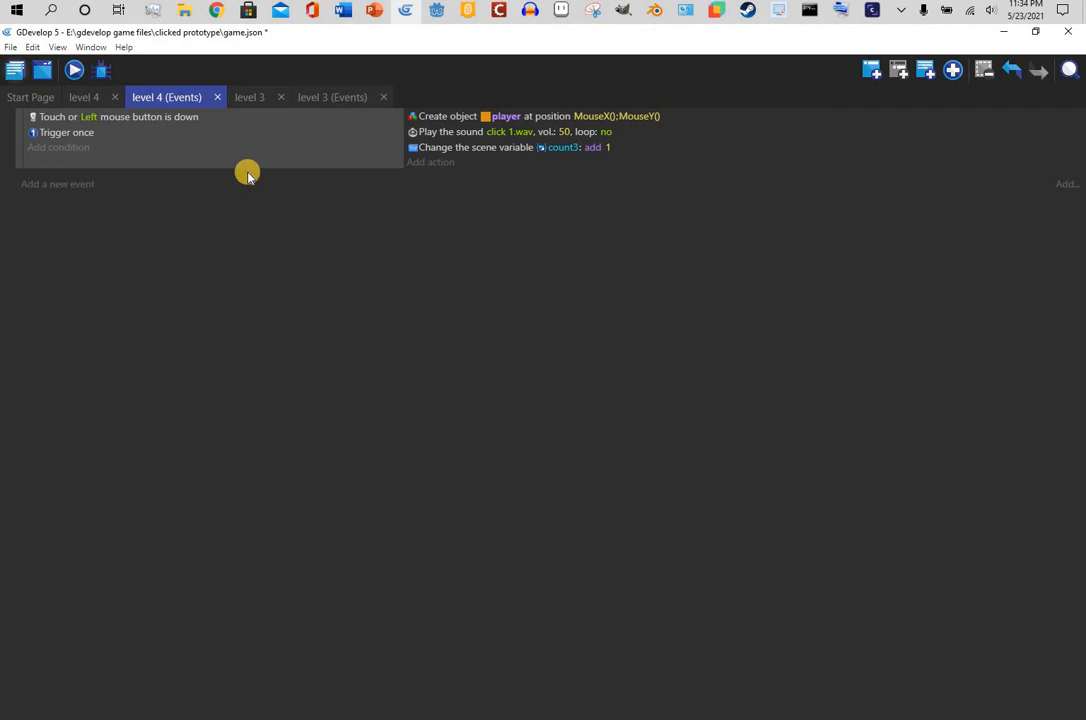
pyautogui.click(206, 268)
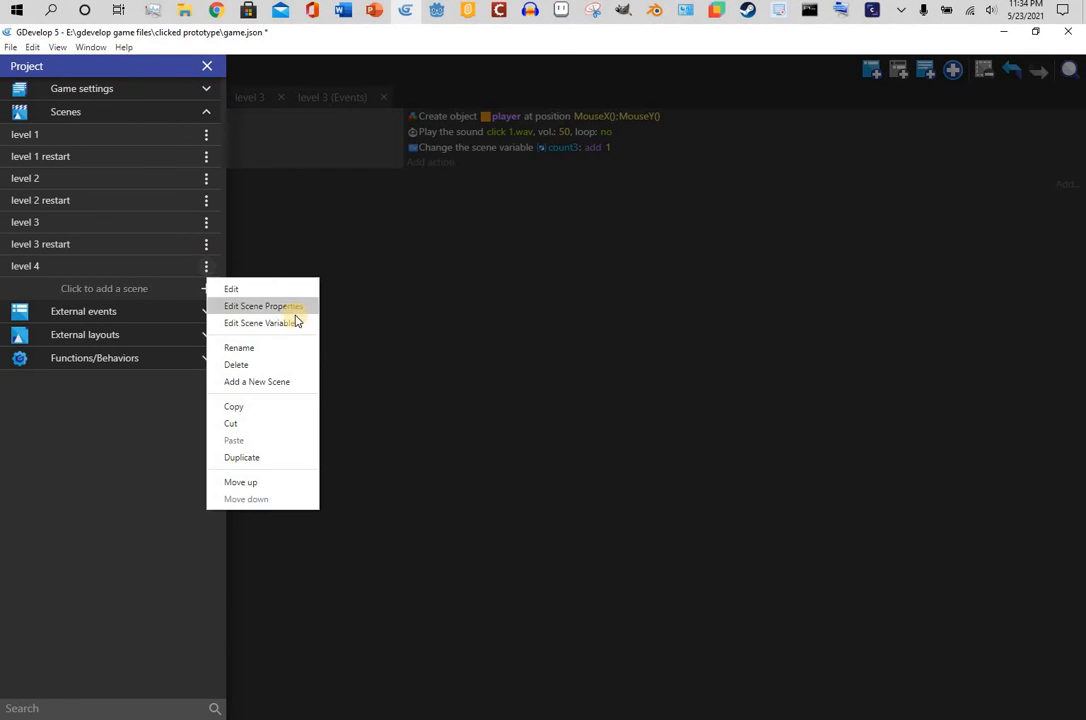
pyautogui.click(330, 370)
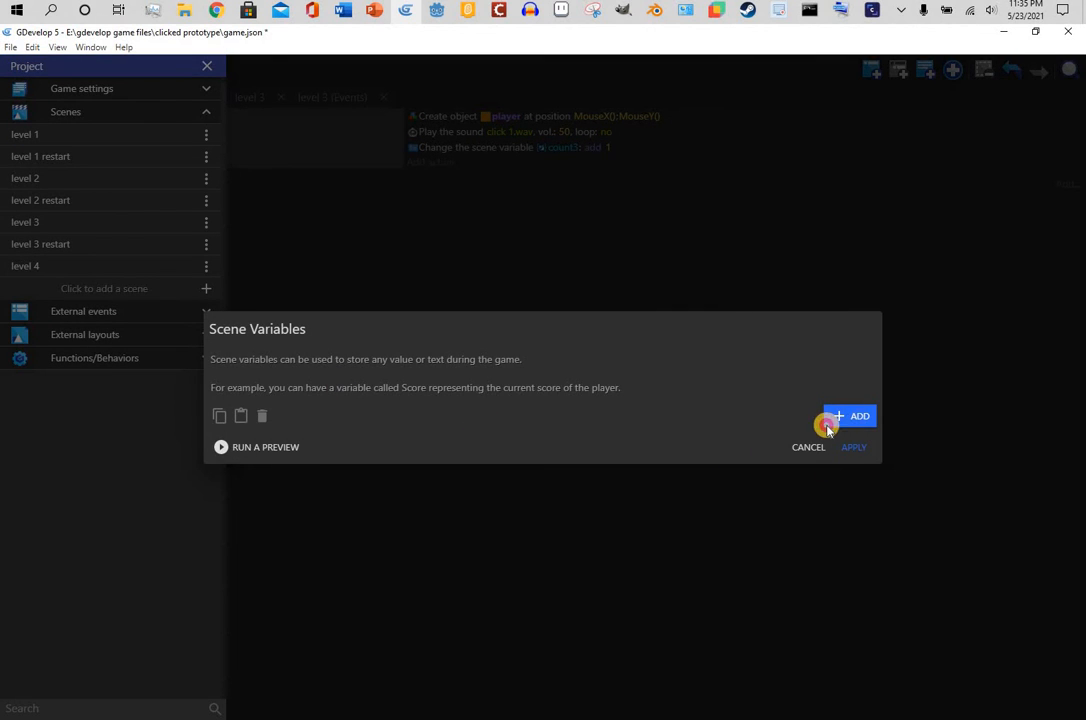
pyautogui.click(838, 416)
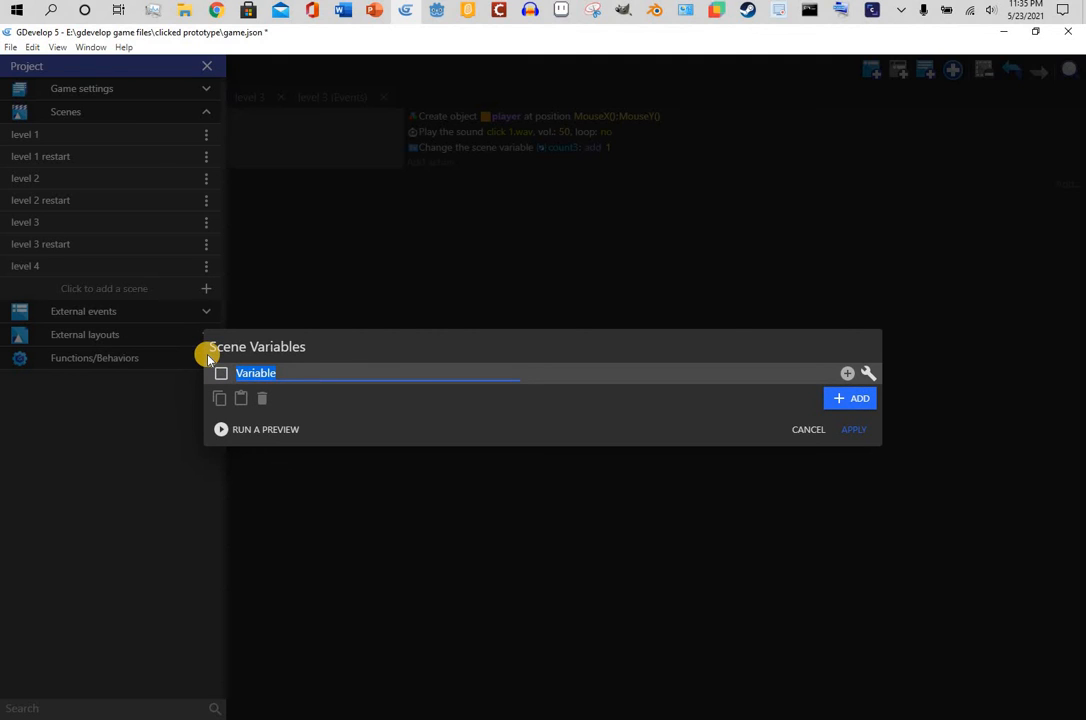
pyautogui.write('count4')
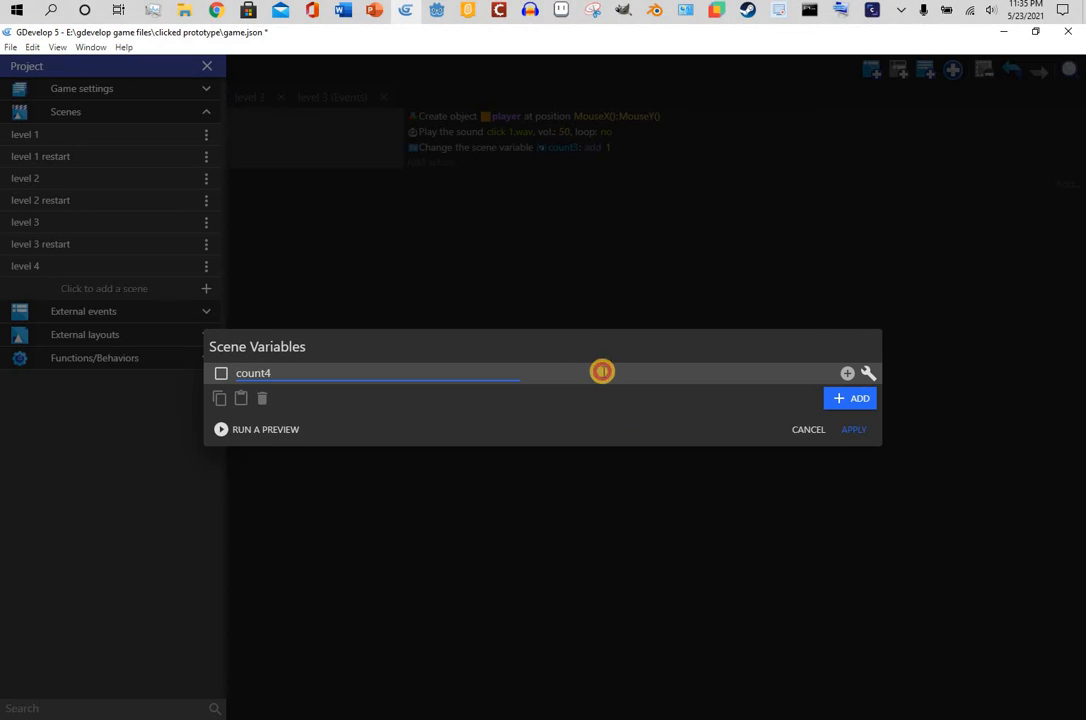
pyautogui.click(599, 372)
pyautogui.write('0')
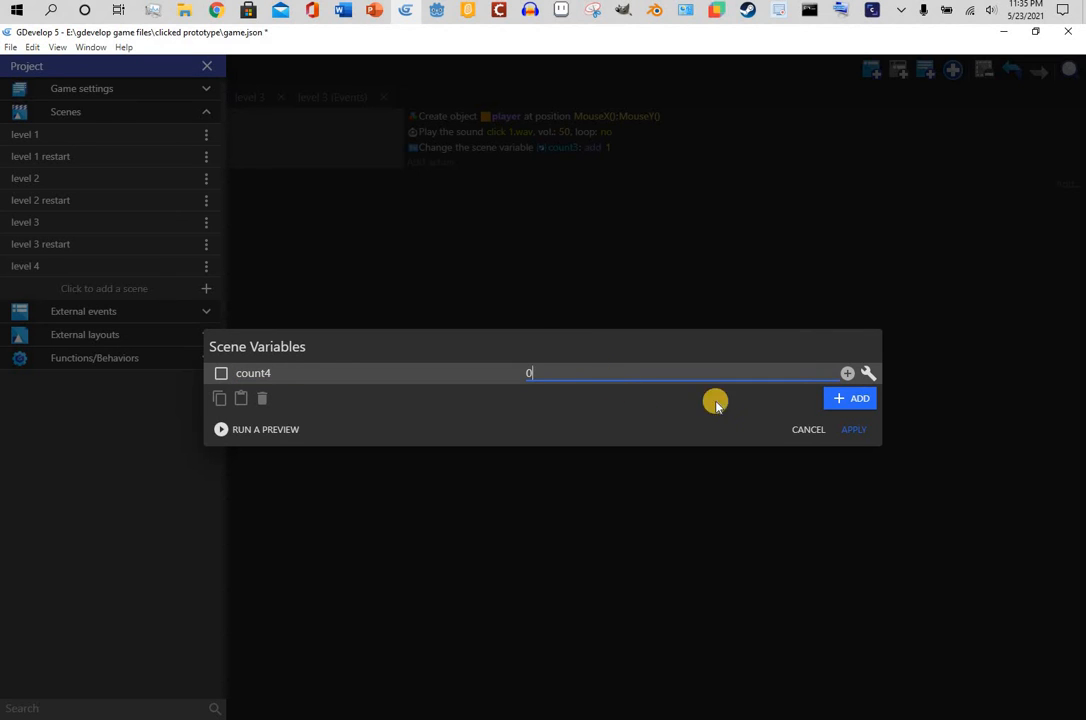
pyautogui.click(854, 427)
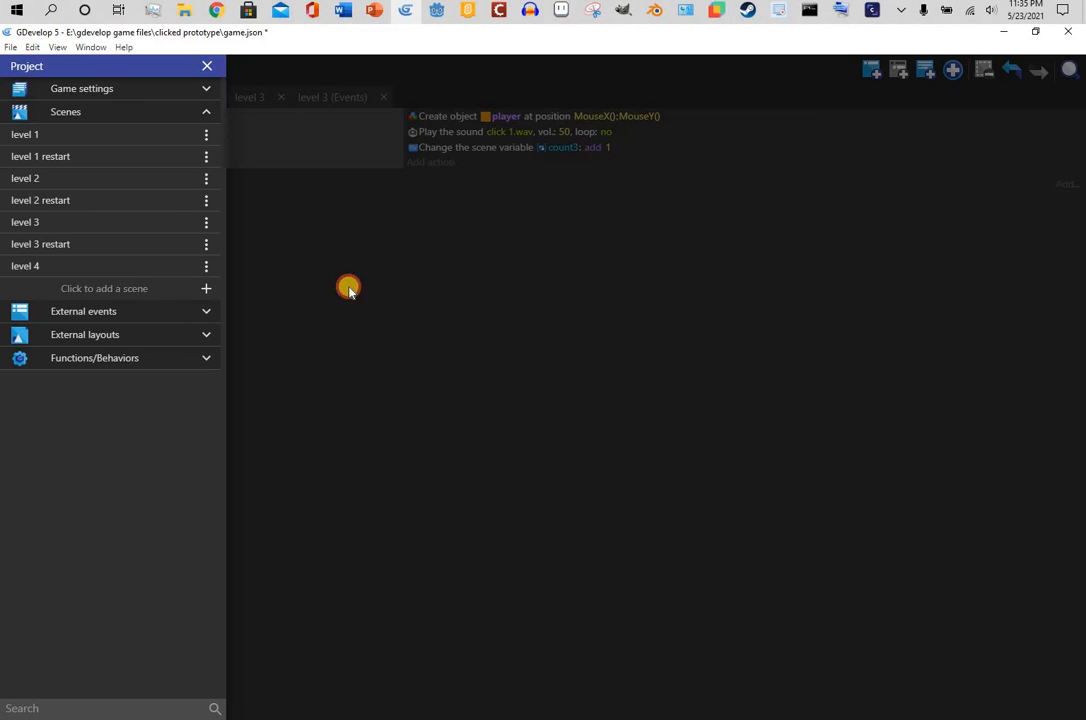
pyautogui.click(393, 281)
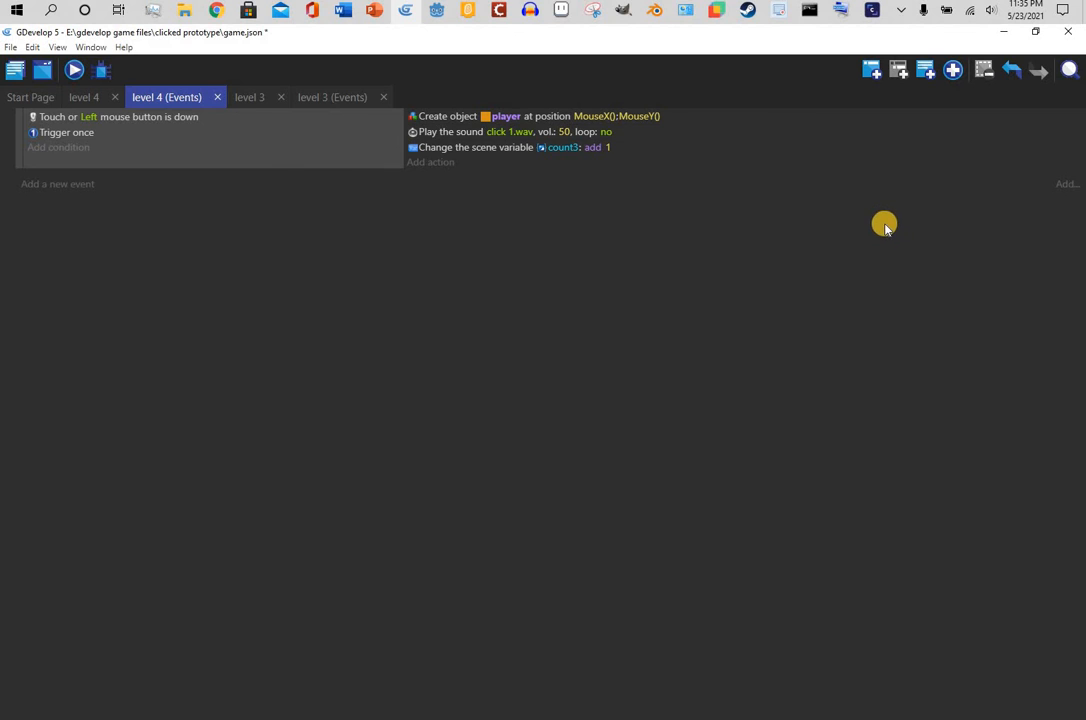
# - Change the variable in the copied event's add 1 action to count4
pyautogui.click(563, 148)
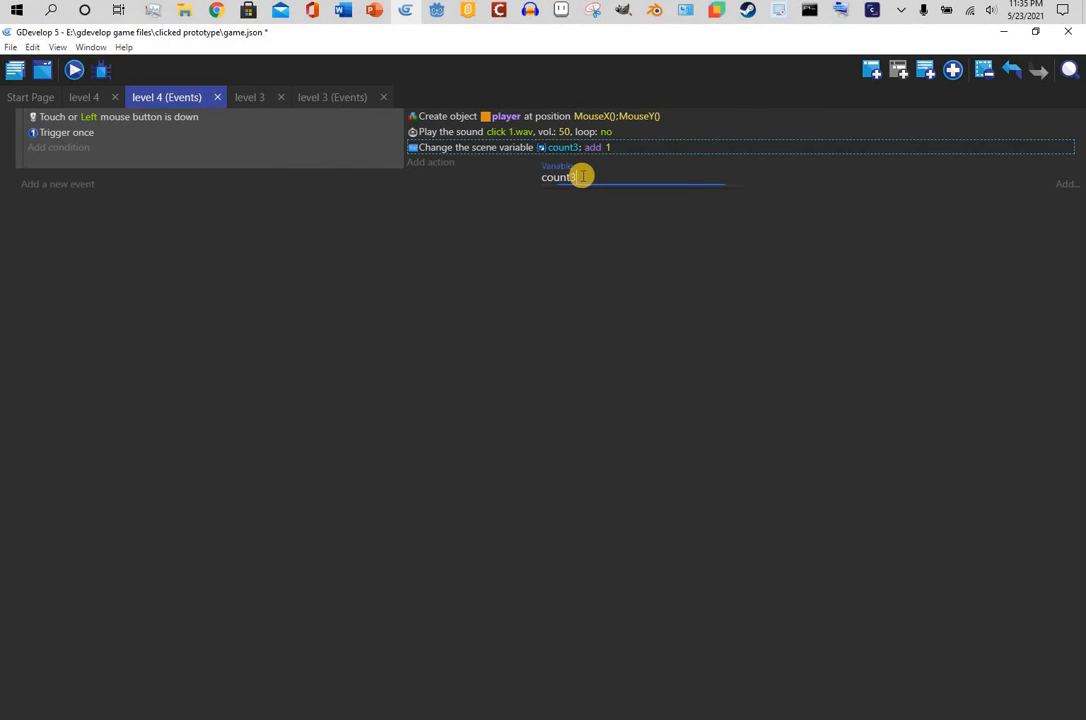
pyautogui.click(586, 201)
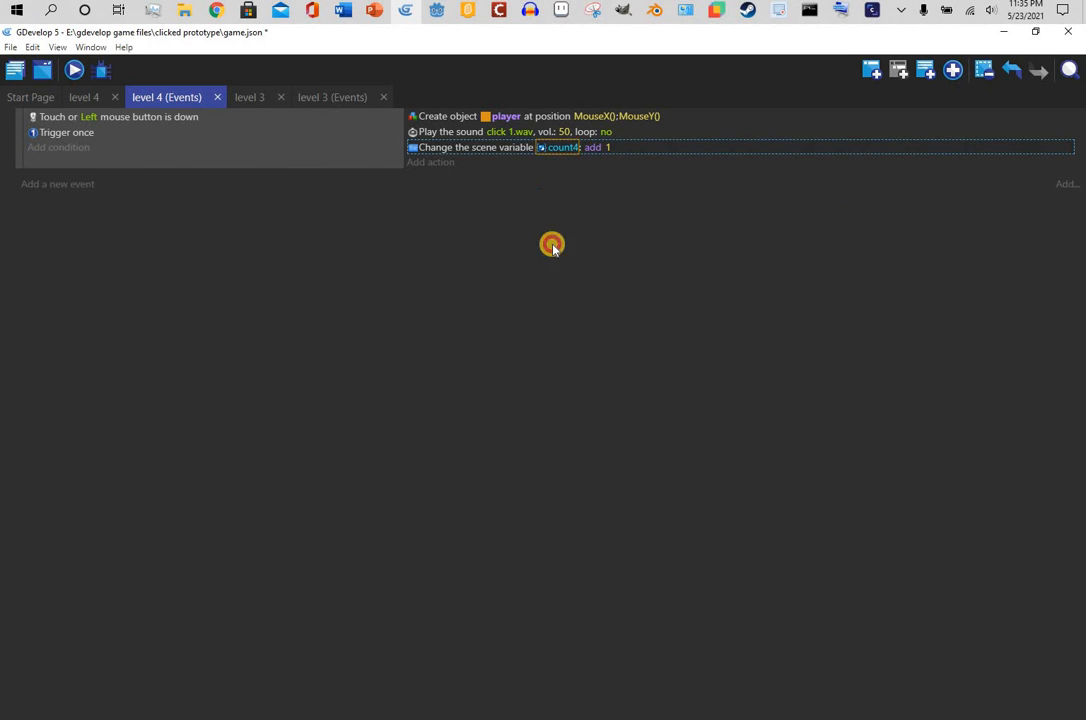
# - Preview level 4 and place many player blocks all around the arena to test the copied event, and close the preview
pyautogui.click(65, 70)
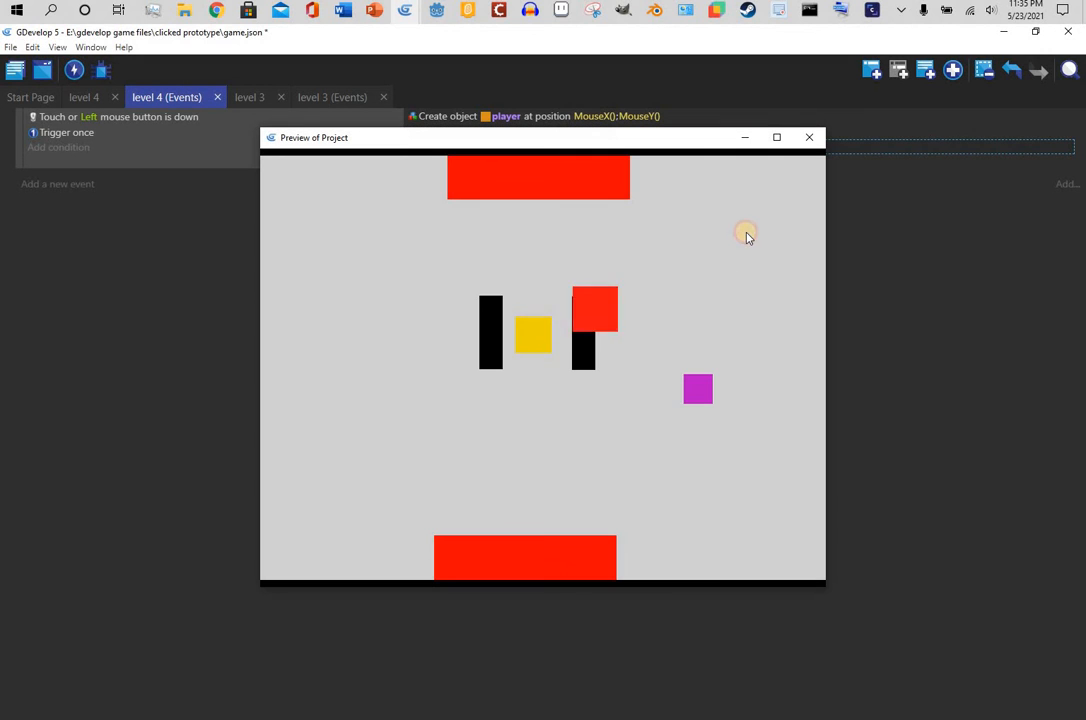
pyautogui.click(667, 281)
pyautogui.click(744, 231)
pyautogui.click(771, 334)
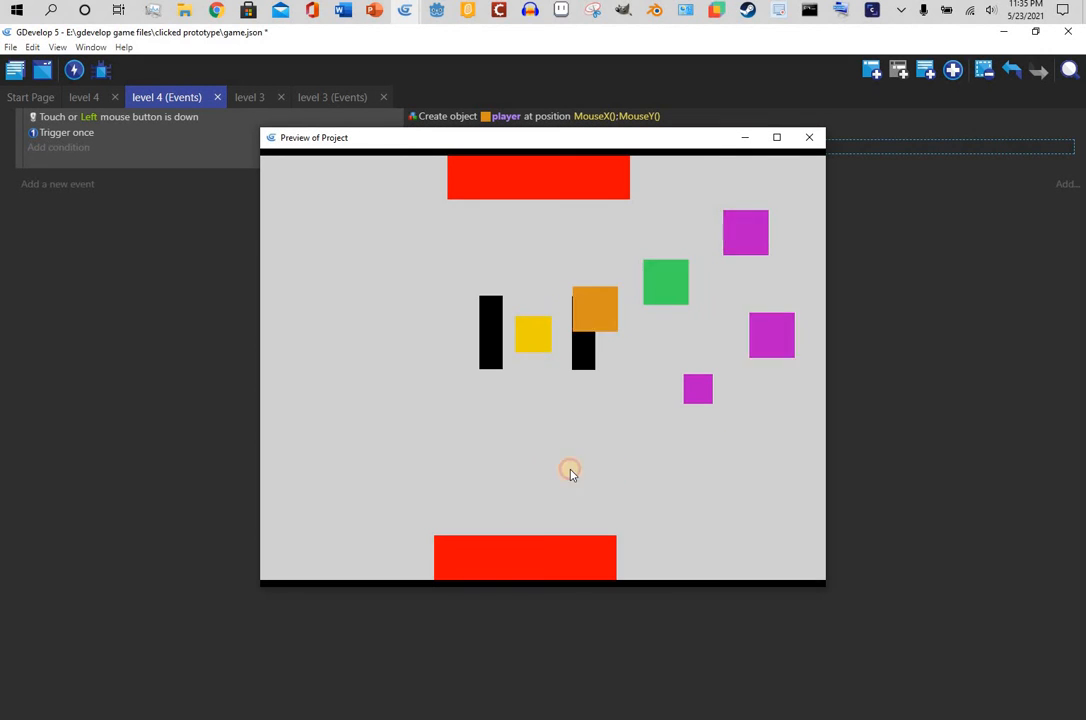
pyautogui.click(774, 435)
pyautogui.click(559, 470)
pyautogui.click(359, 419)
pyautogui.click(315, 312)
pyautogui.click(322, 244)
pyautogui.click(372, 236)
pyautogui.click(411, 336)
pyautogui.click(475, 410)
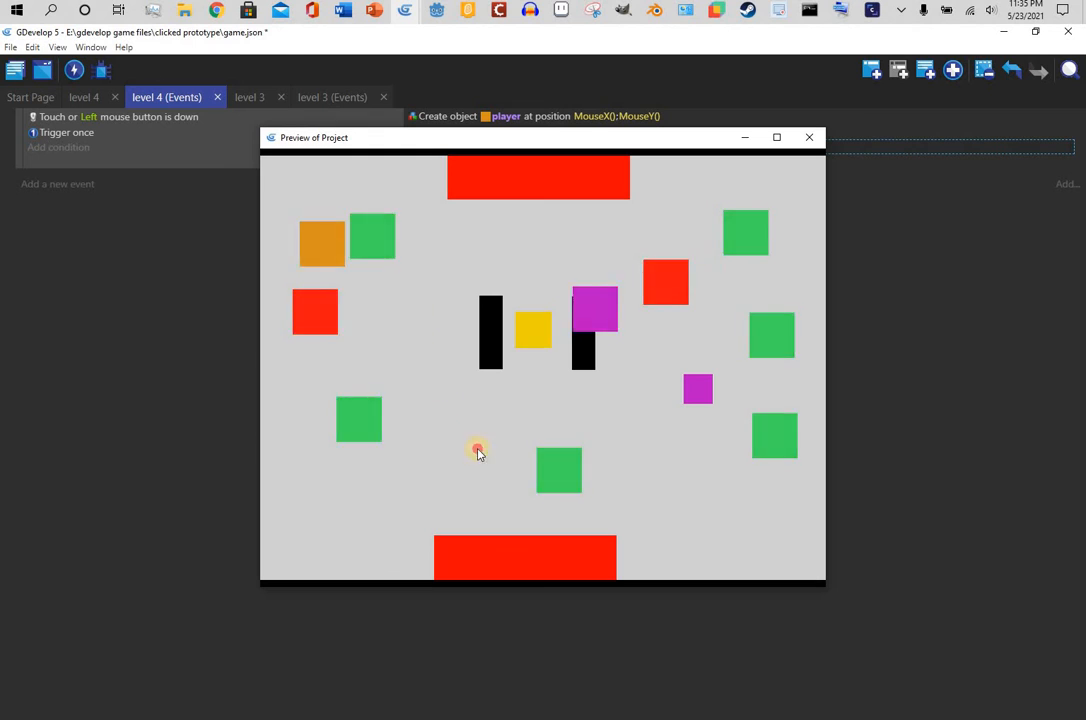
pyautogui.click(450, 477)
pyautogui.click(400, 496)
pyautogui.click(423, 247)
pyautogui.click(528, 240)
pyautogui.click(481, 259)
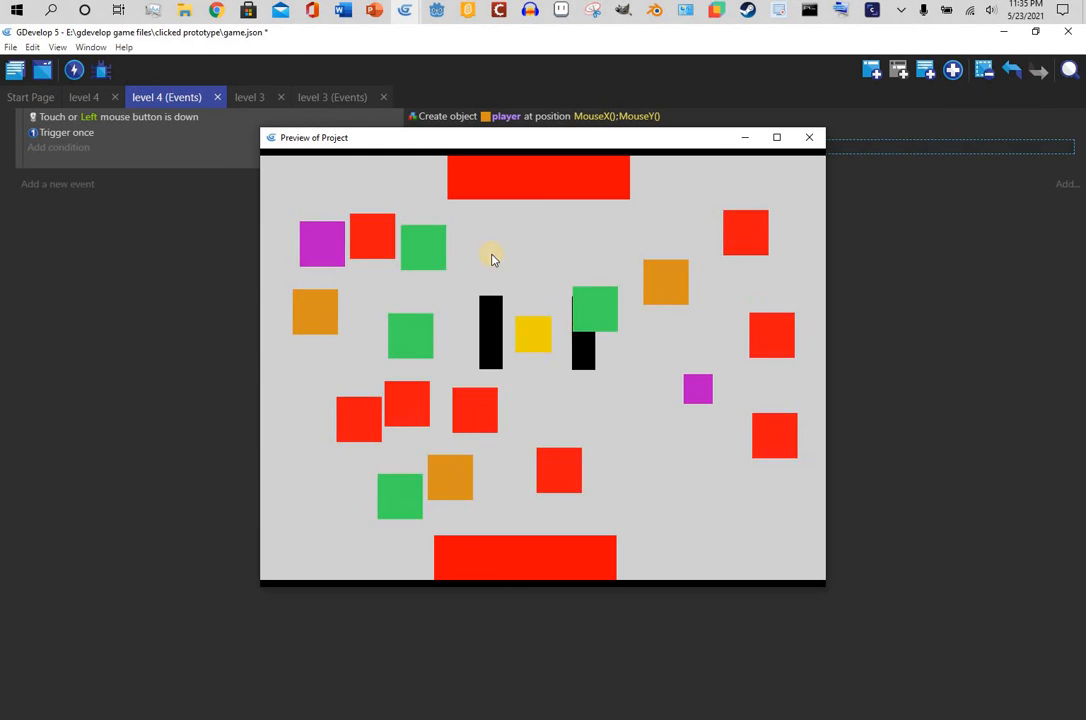
pyautogui.click(464, 305)
pyautogui.click(336, 381)
pyautogui.click(339, 429)
pyautogui.click(377, 462)
pyautogui.click(502, 502)
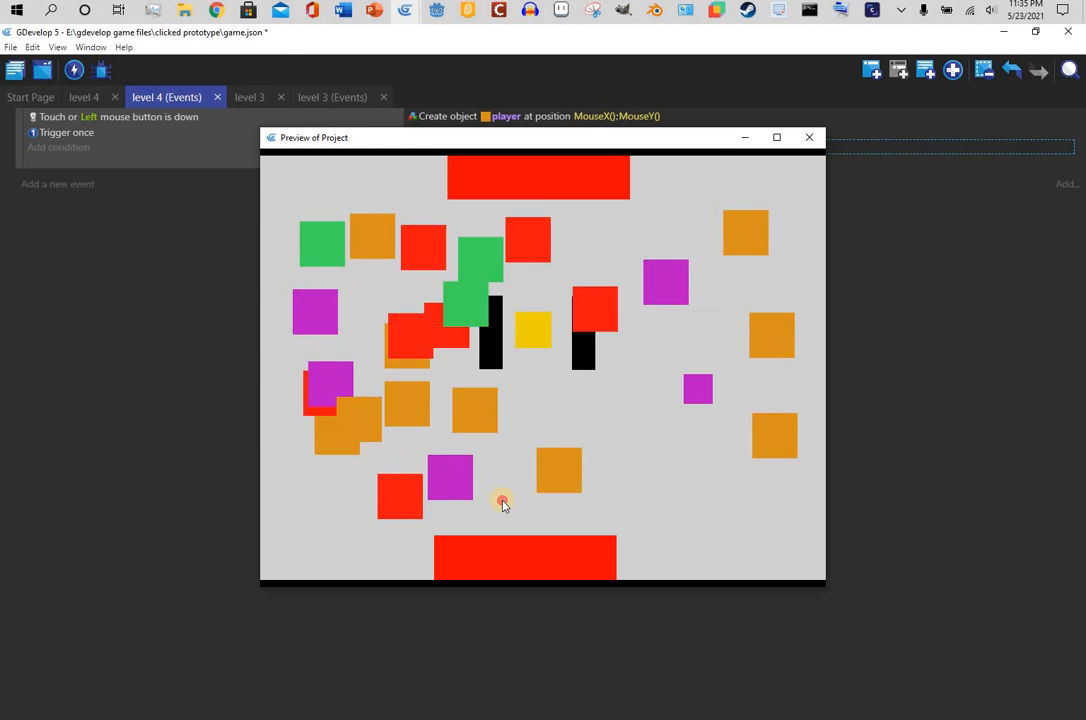
pyautogui.click(610, 507)
pyautogui.click(671, 511)
pyautogui.click(726, 518)
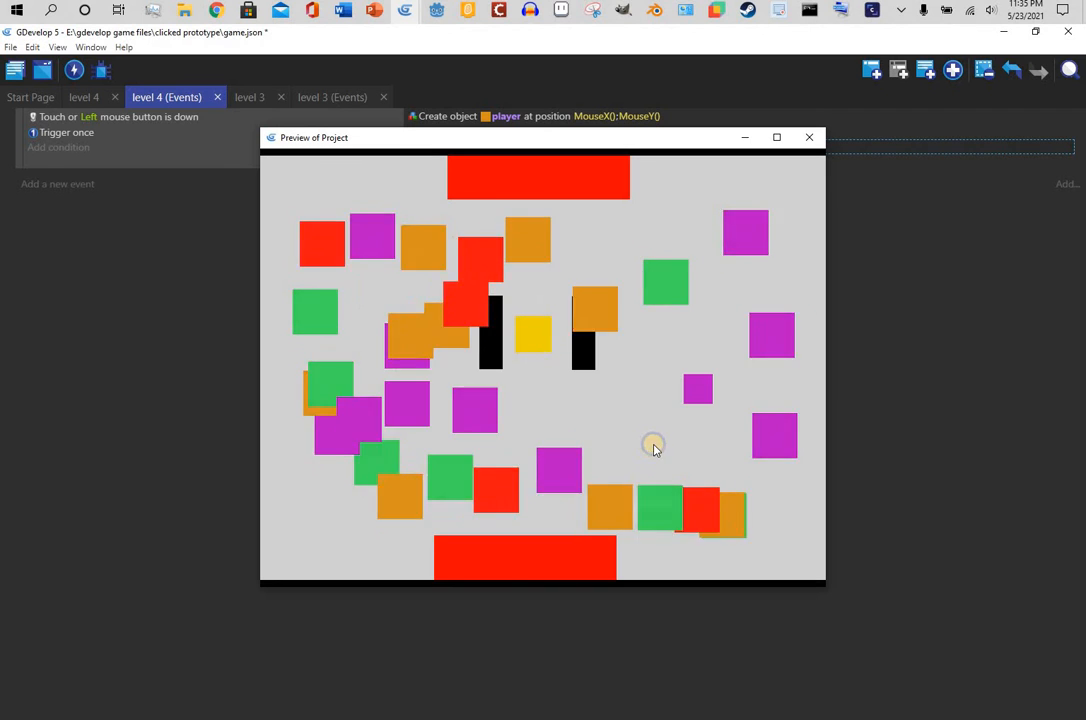
pyautogui.click(618, 223)
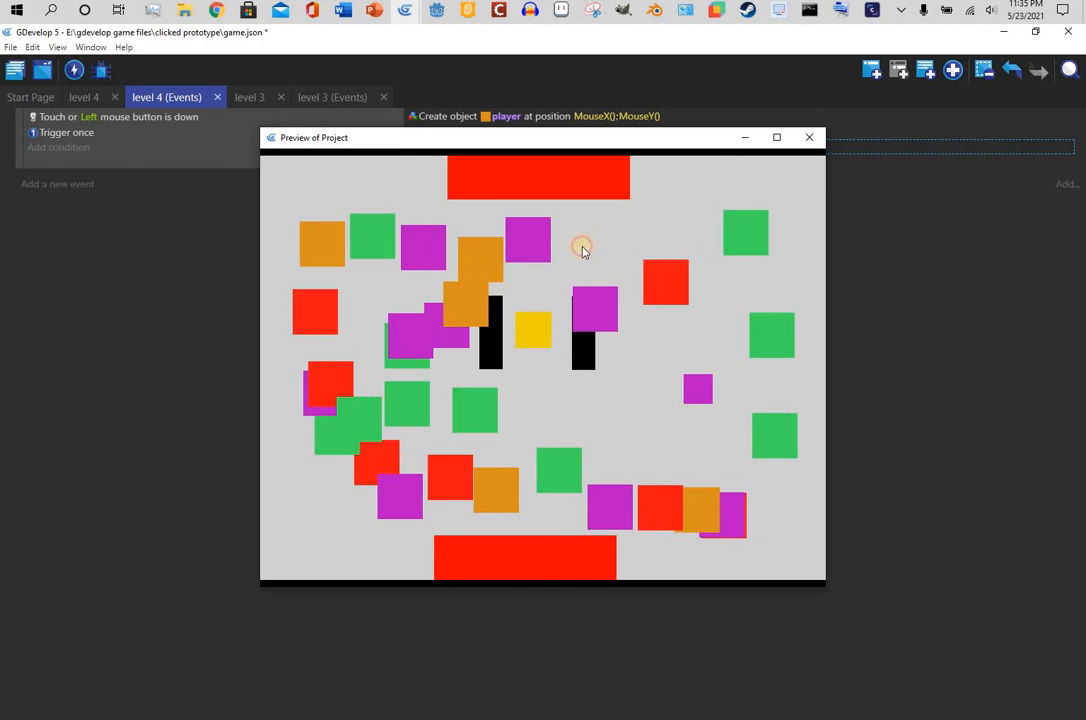
pyautogui.click(571, 255)
pyautogui.click(644, 265)
pyautogui.click(606, 381)
pyautogui.click(491, 399)
pyautogui.click(520, 372)
pyautogui.click(530, 384)
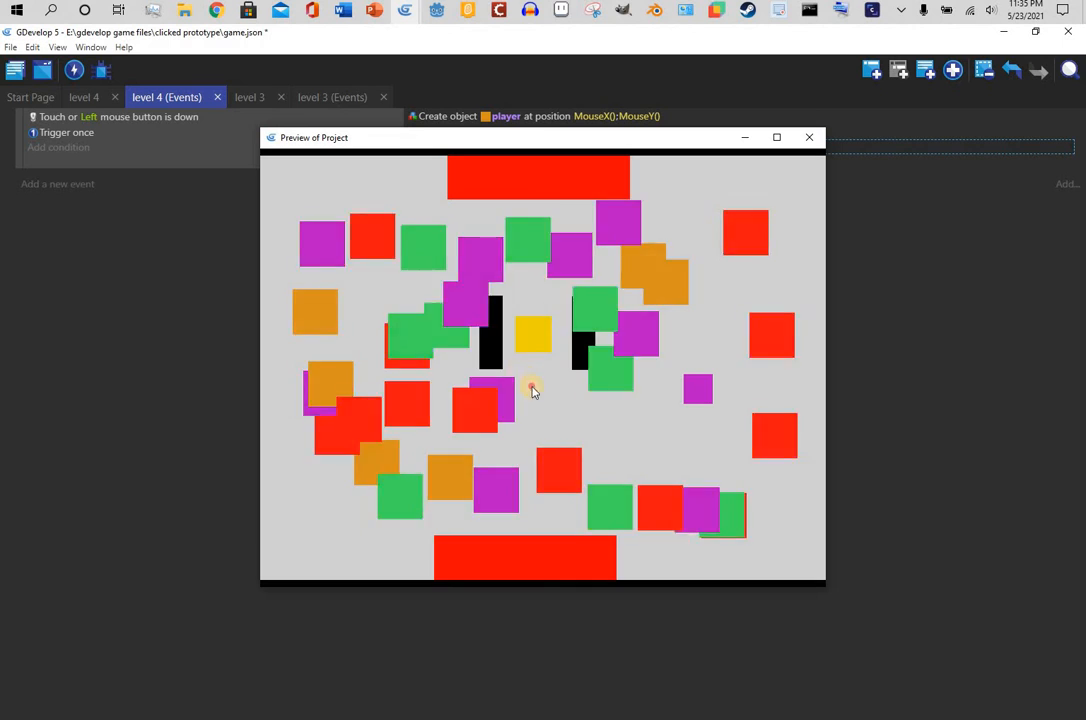
pyautogui.click(541, 397)
pyautogui.click(570, 411)
pyautogui.click(662, 452)
pyautogui.click(684, 452)
pyautogui.click(700, 445)
pyautogui.click(707, 408)
pyautogui.click(710, 382)
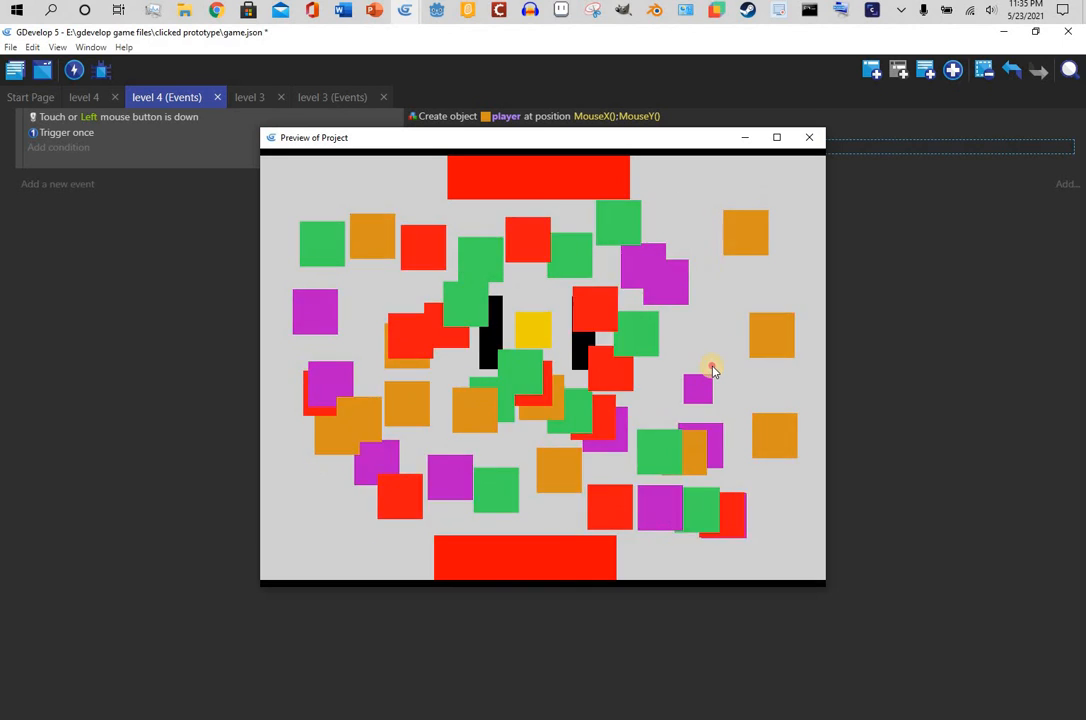
pyautogui.click(712, 367)
pyautogui.click(809, 137)
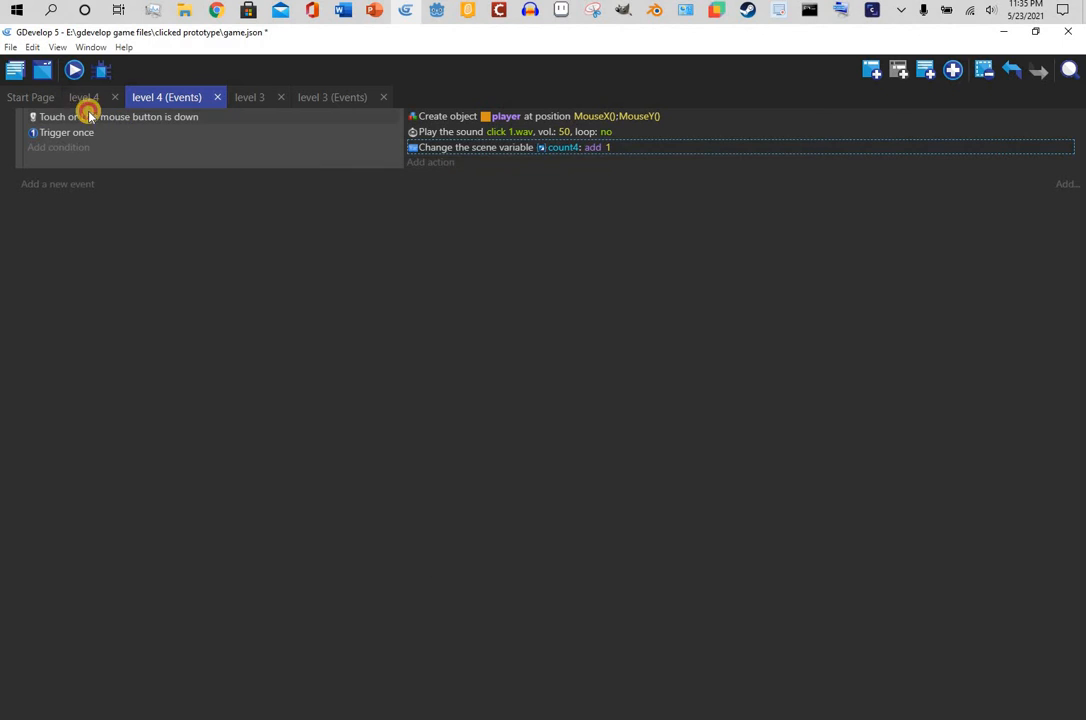
# - Check the player object's animation frames, timing and loop setting in level 4
pyautogui.click(86, 97)
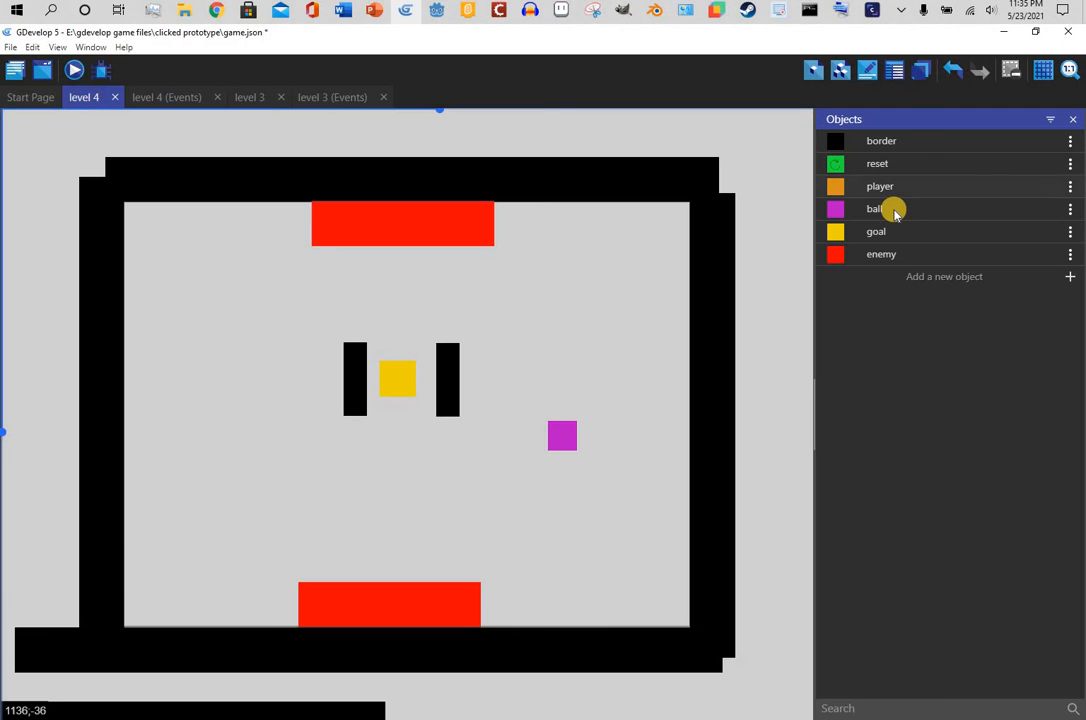
pyautogui.click(882, 187)
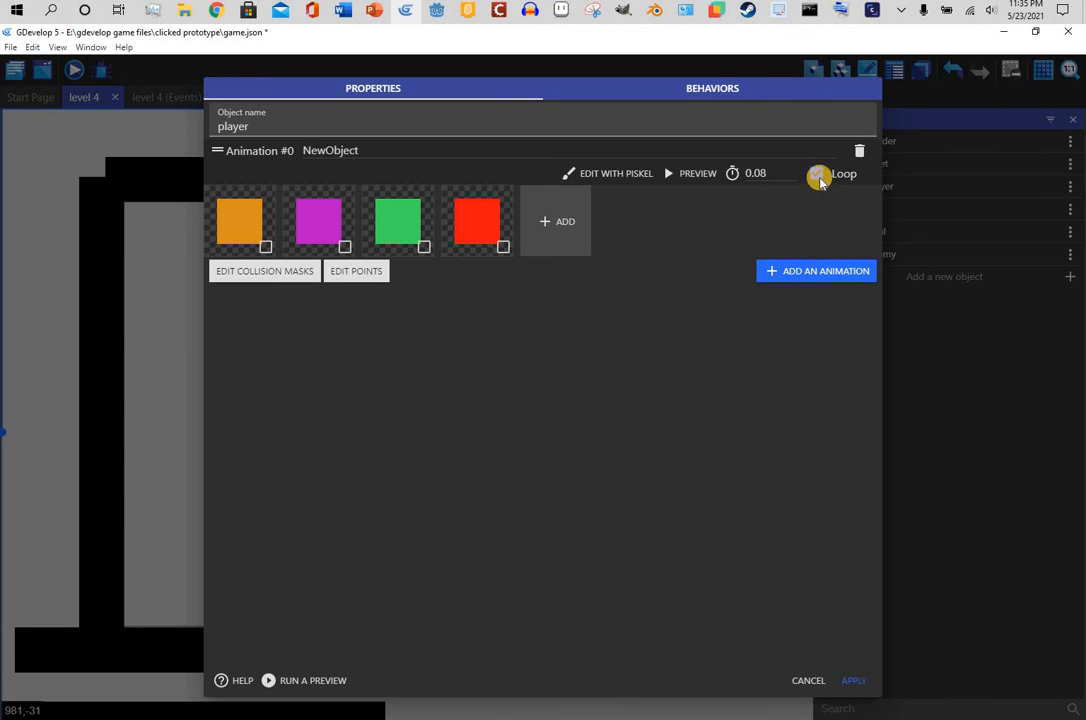
pyautogui.click(854, 681)
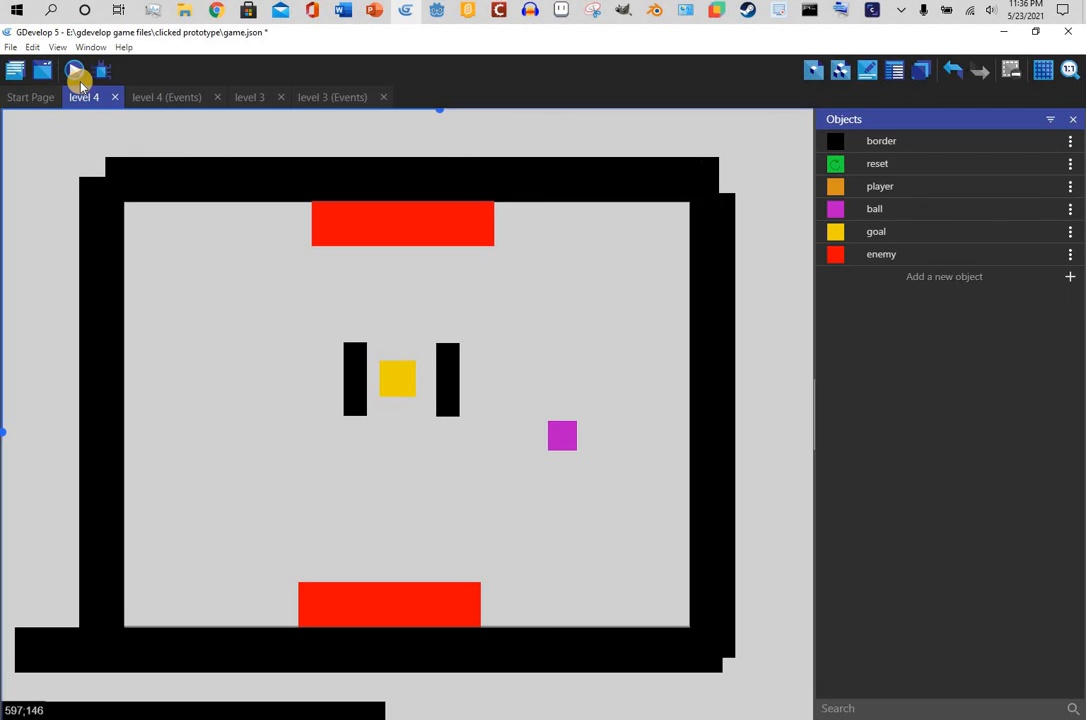
# - Preview level 4 again and place several player blocks around the arena to check their color animation
pyautogui.click(76, 72)
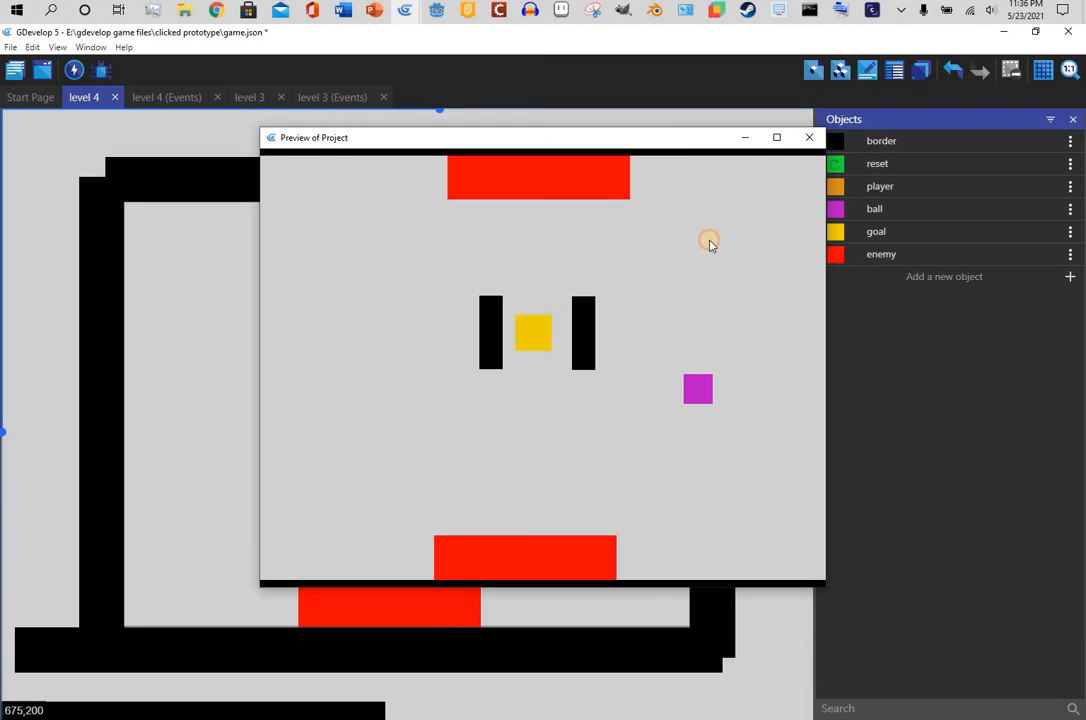
pyautogui.click(670, 242)
pyautogui.click(523, 231)
pyautogui.click(320, 251)
pyautogui.click(349, 416)
pyautogui.click(572, 506)
pyautogui.click(764, 401)
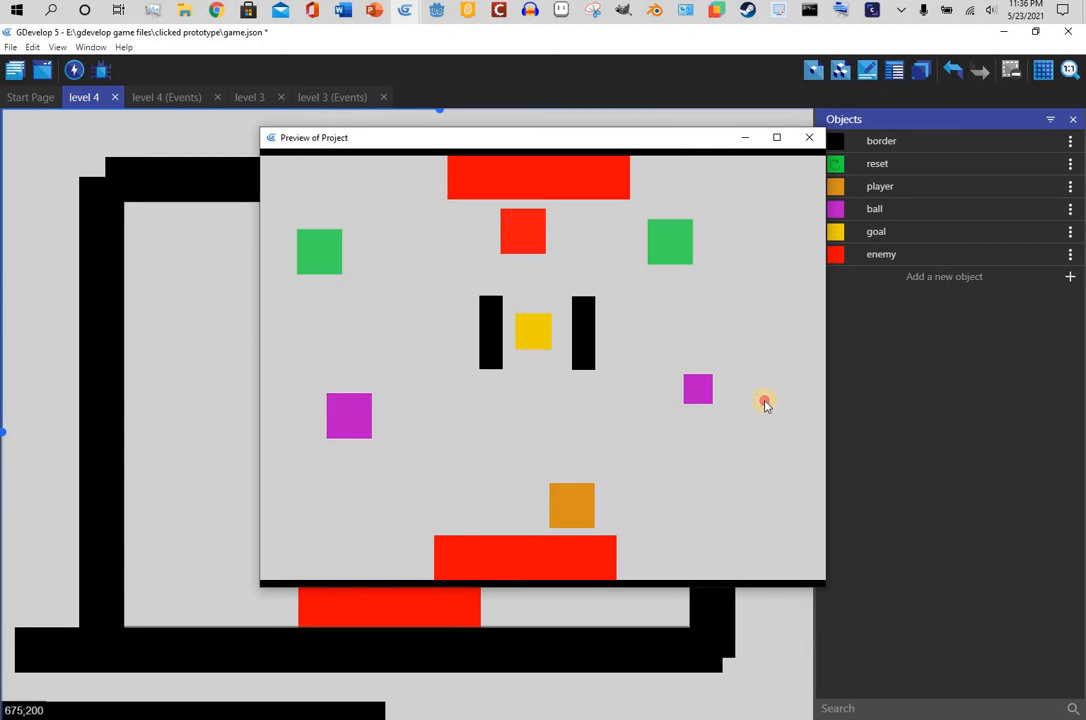
pyautogui.click(763, 237)
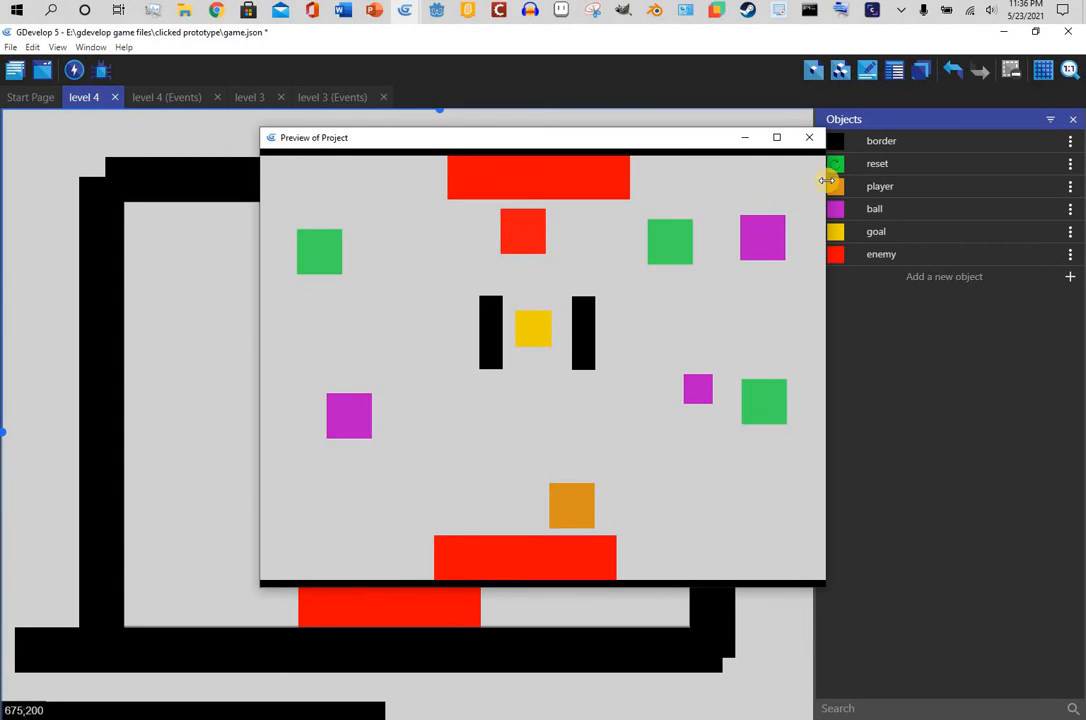
# - Cut level 3's reset event and paste it back at the end of the "border and variable and player" group
pyautogui.click(297, 124)
pyautogui.click(310, 97)
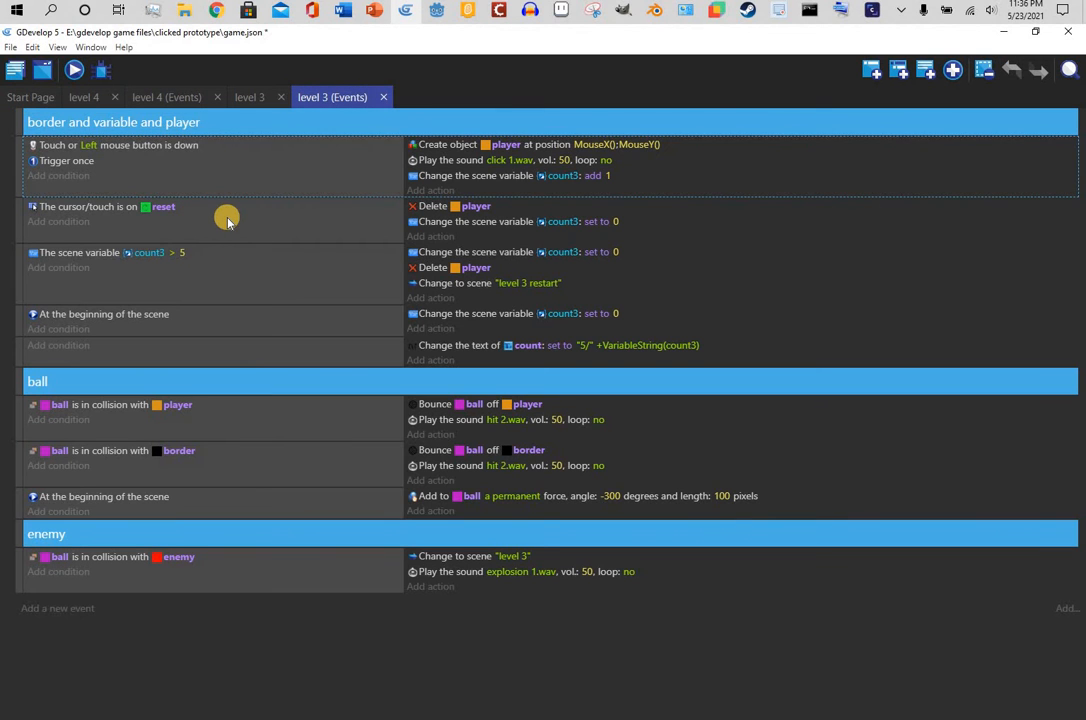
pyautogui.rightClick(250, 235)
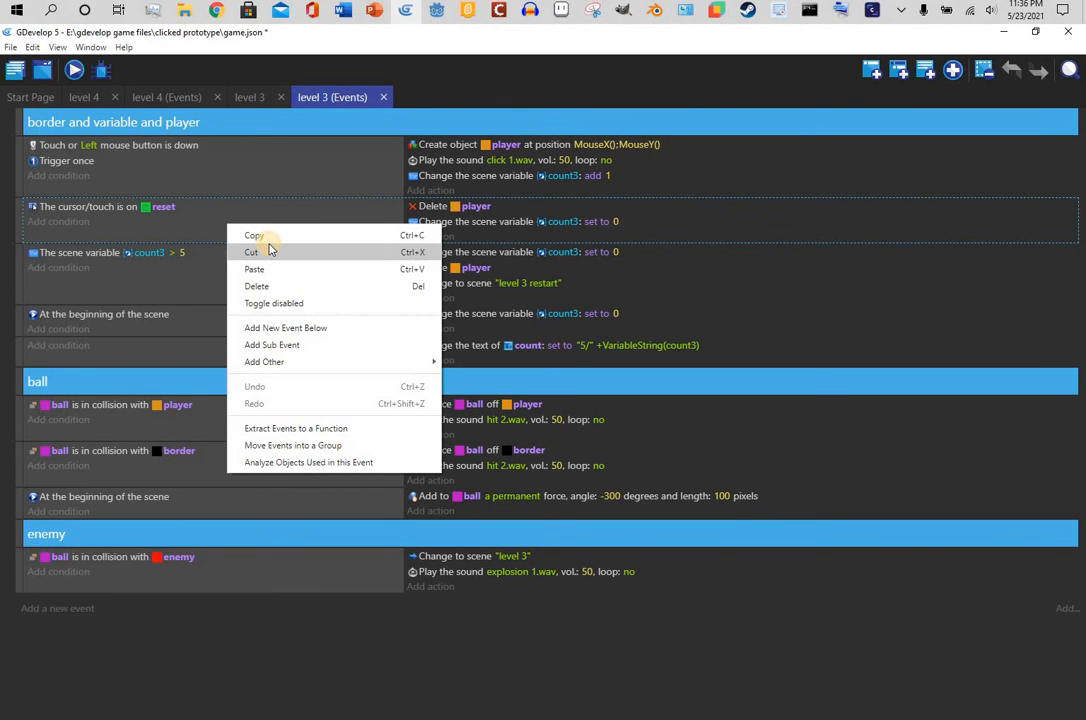
pyautogui.click(269, 245)
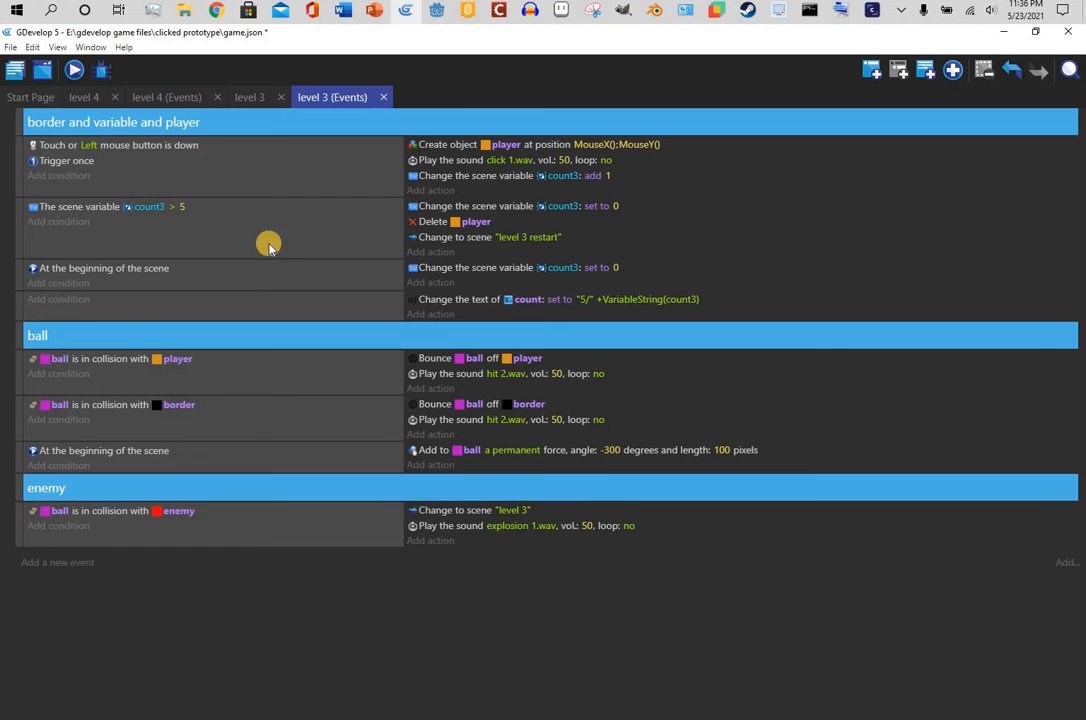
pyautogui.rightClick(317, 527)
pyautogui.click(332, 318)
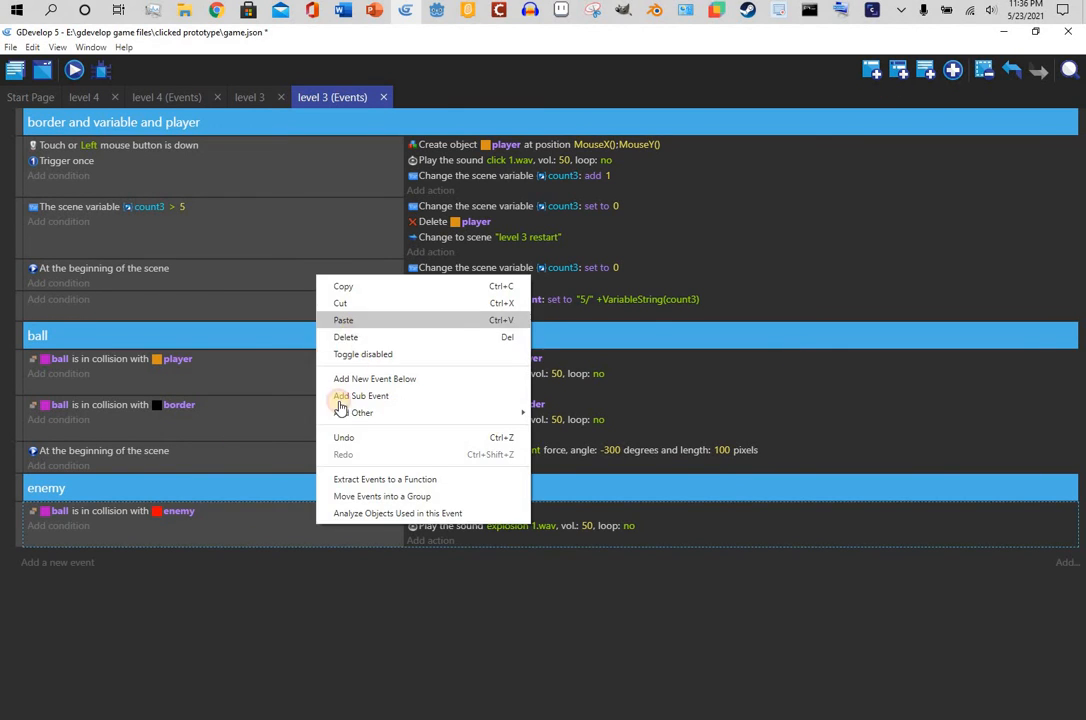
pyautogui.moveTo(31, 527); pyautogui.dragTo(12, 322)
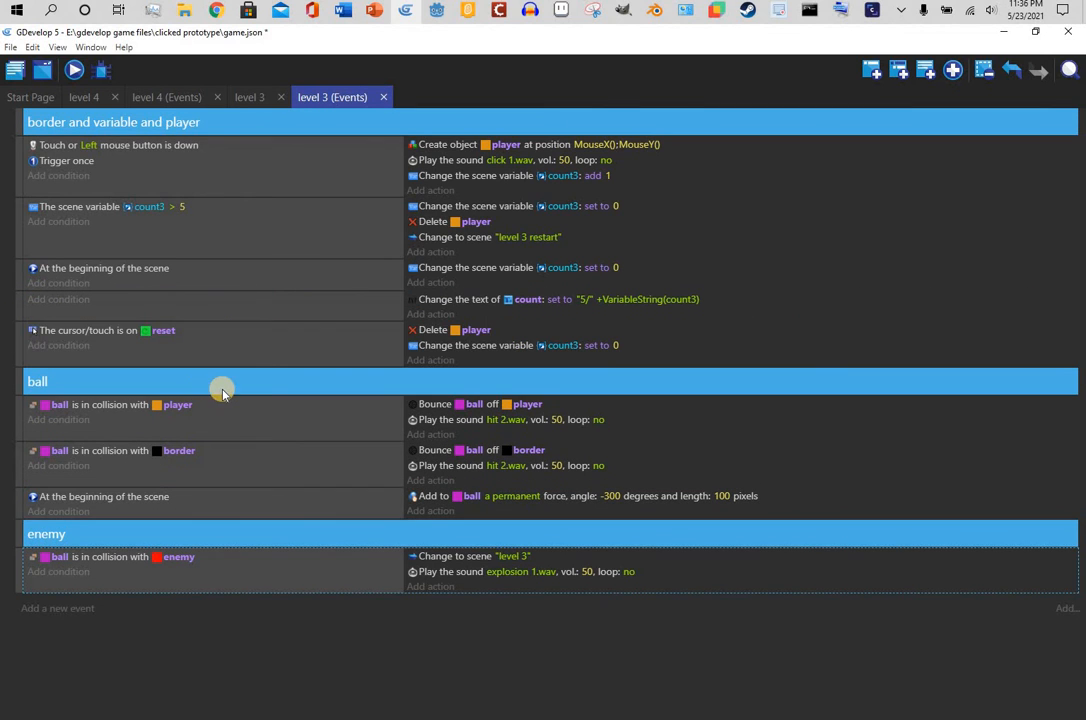
# - Copy level 3's count3 > 5 event into level 4's events and place it below the event that creates the player
pyautogui.rightClick(229, 237)
pyautogui.click(248, 243)
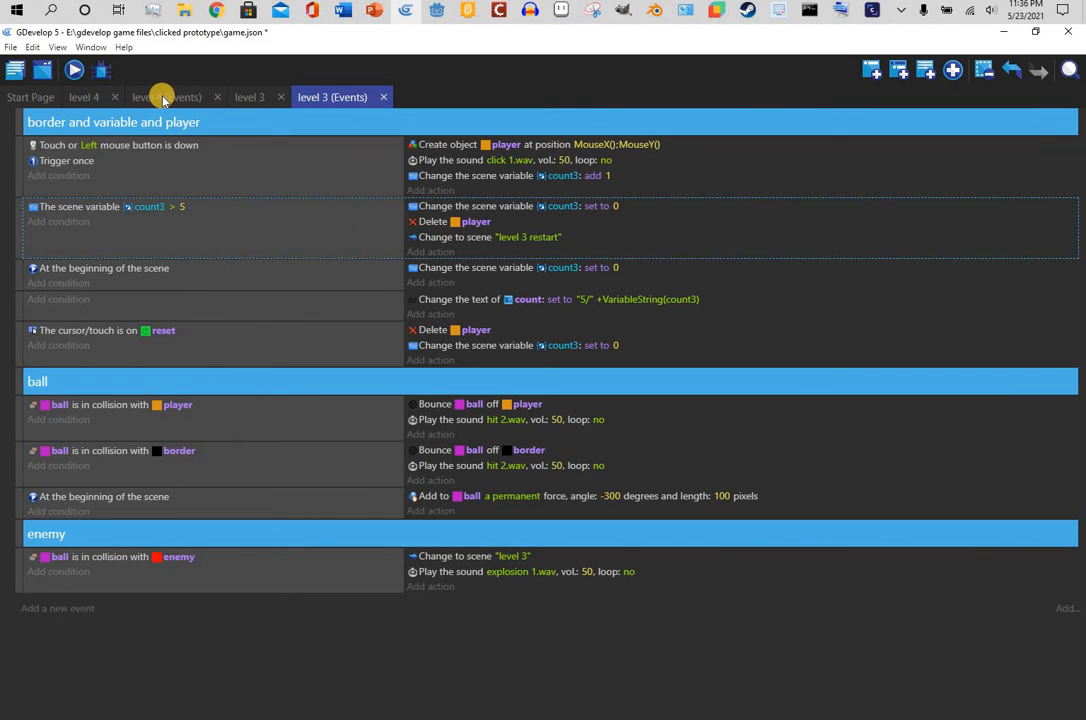
pyautogui.click(84, 97)
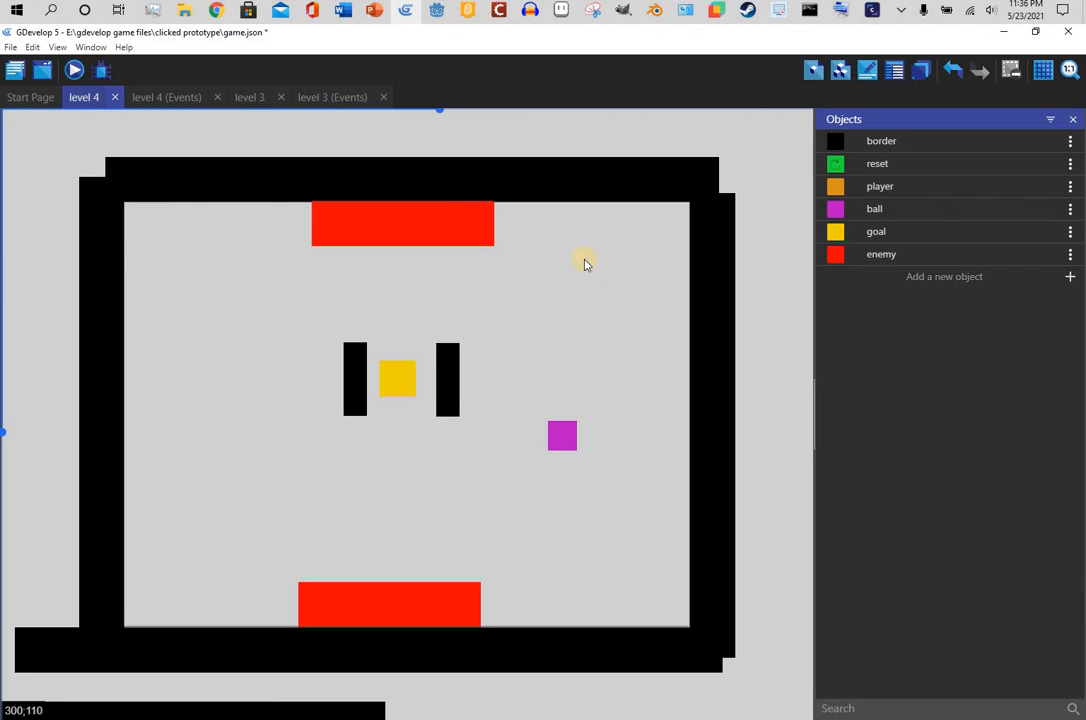
pyautogui.click(166, 97)
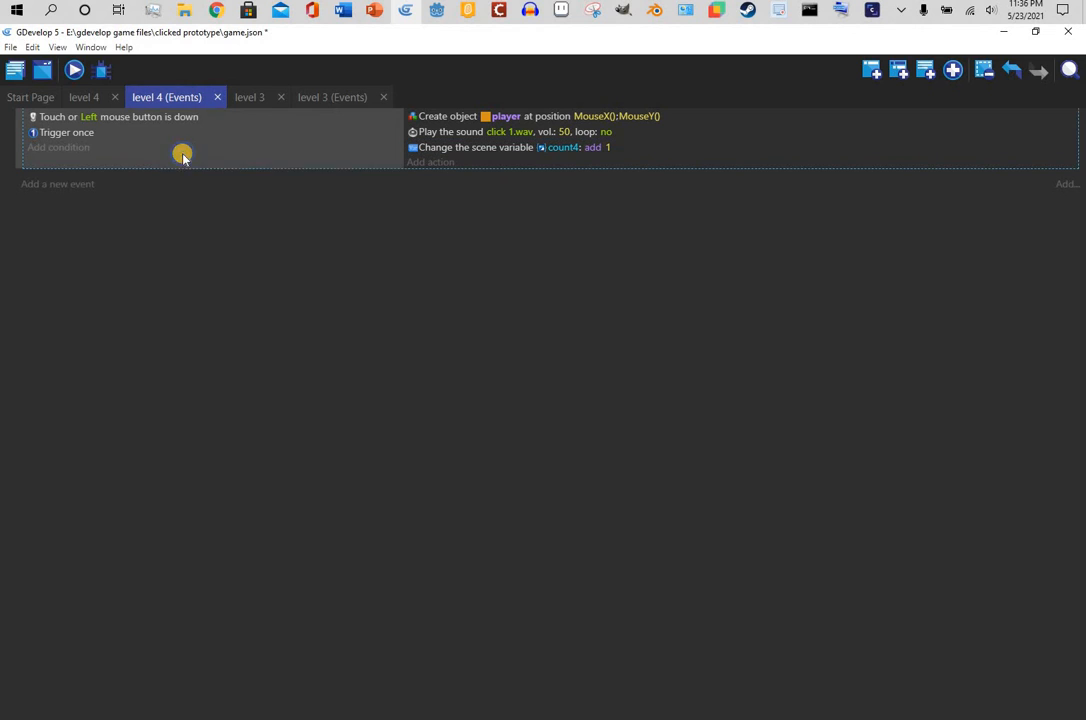
pyautogui.rightClick(182, 153)
pyautogui.click(213, 197)
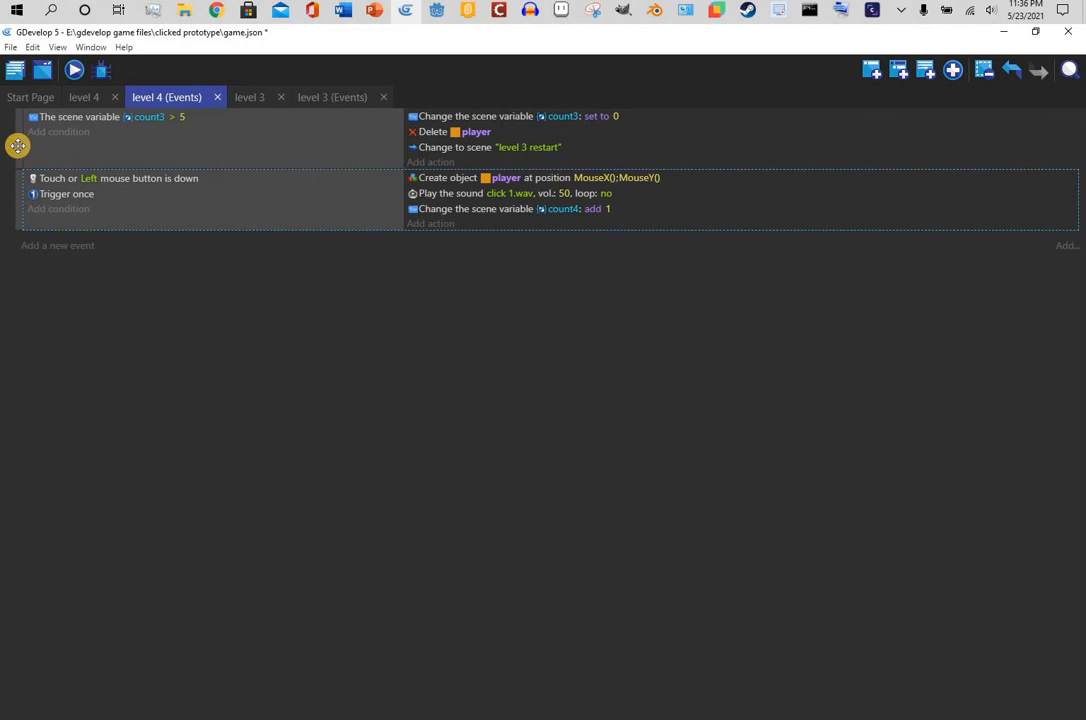
pyautogui.moveTo(17, 146); pyautogui.dragTo(175, 178)
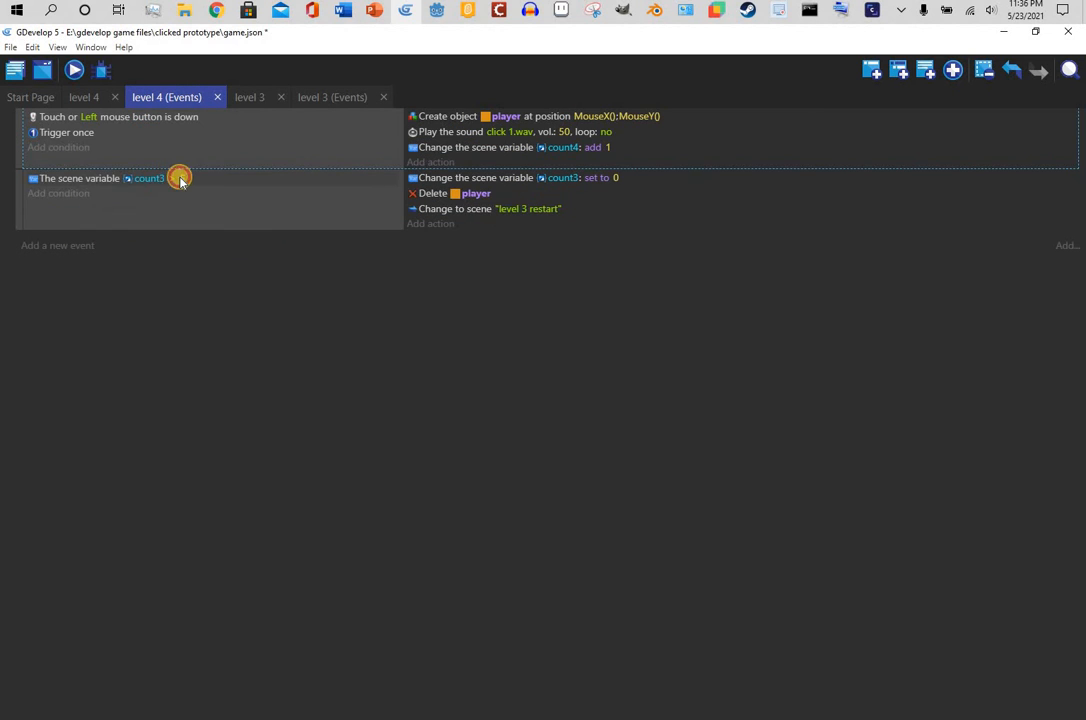
# - Set the comparison value in level 4's copied scene variable condition to 7
pyautogui.click(181, 178)
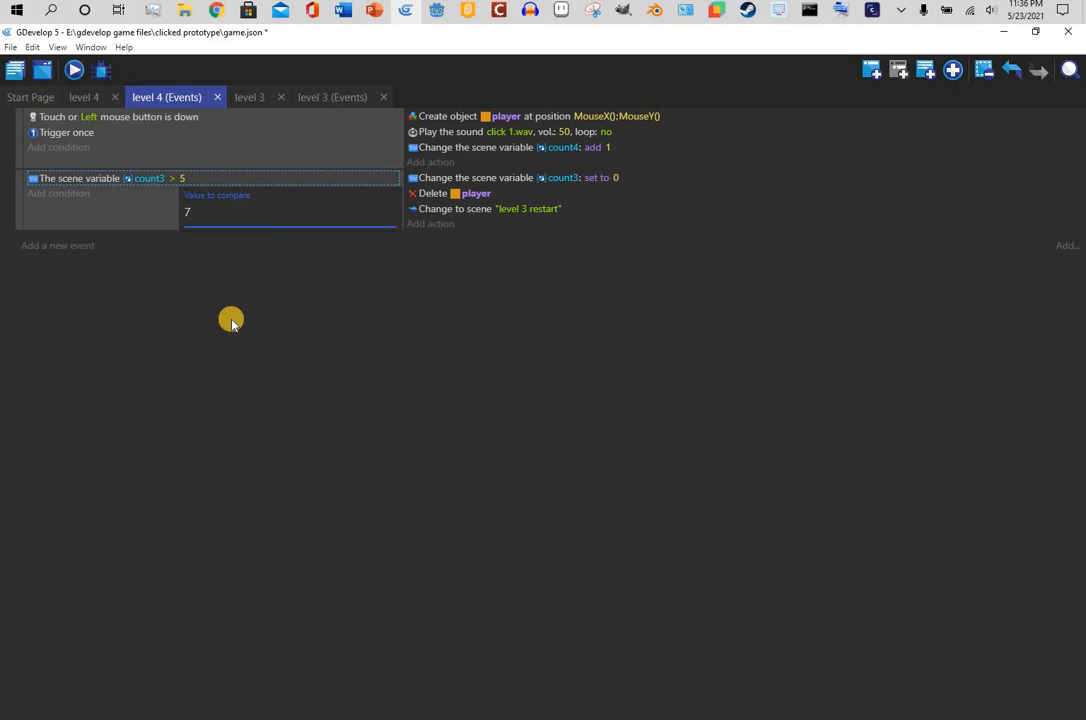
pyautogui.write('7')
pyautogui.click(231, 320)
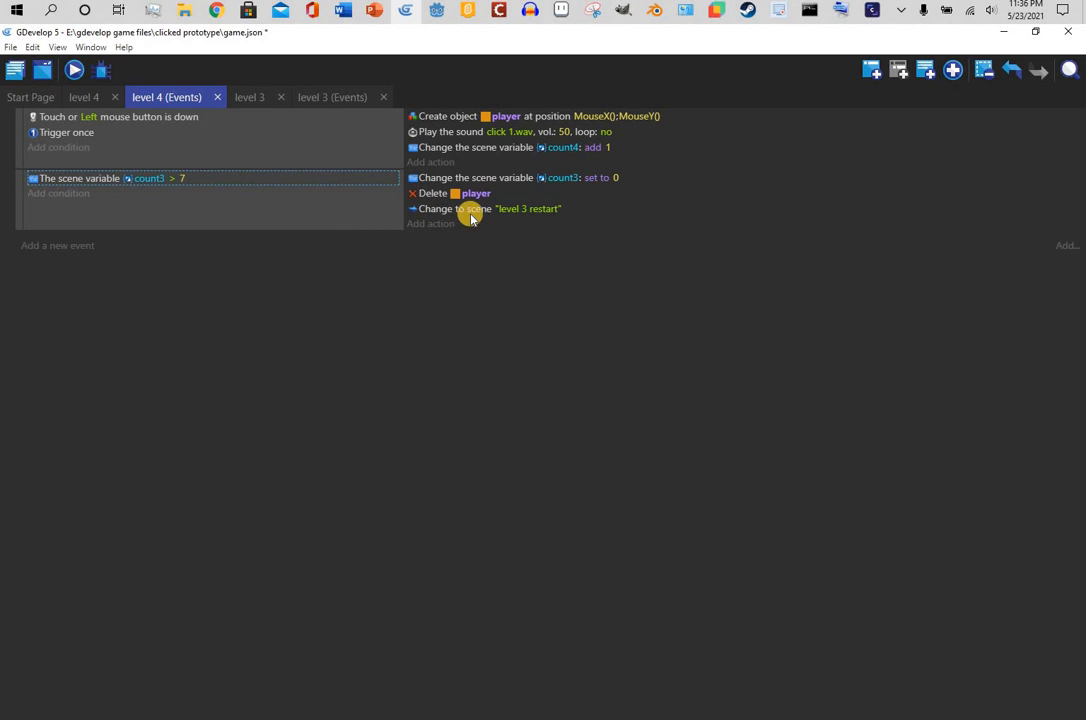
# - Duplicate the level 3 restart scene and move the duplicate below level 4 in the project's scene list
pyautogui.click(14, 70)
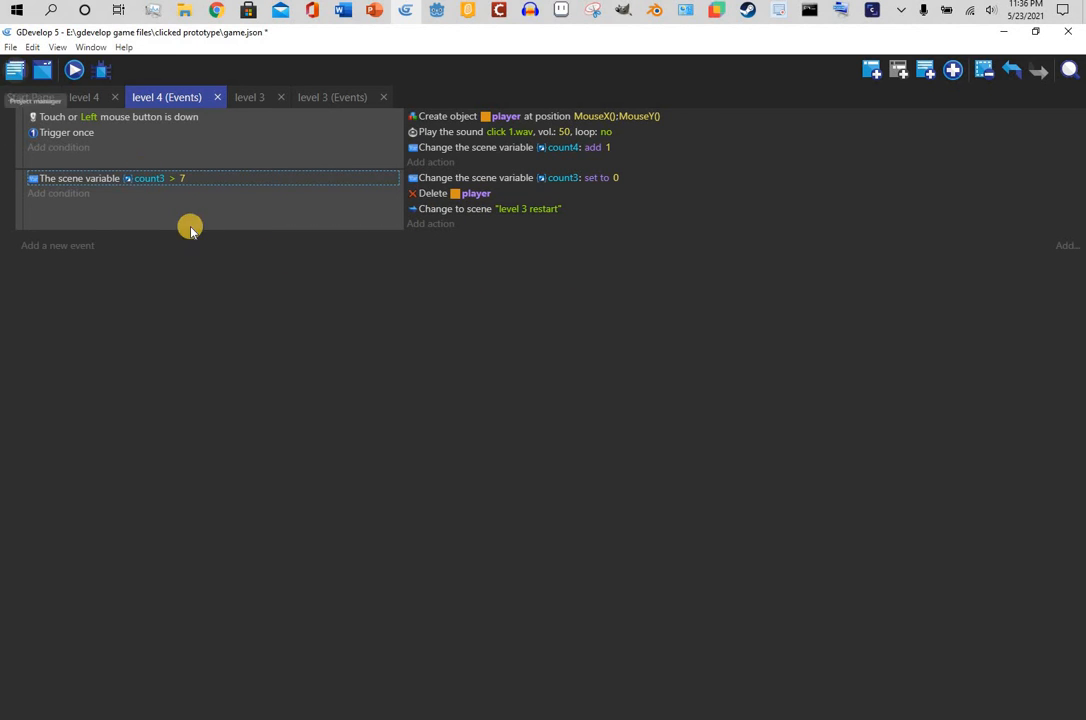
pyautogui.click(206, 266)
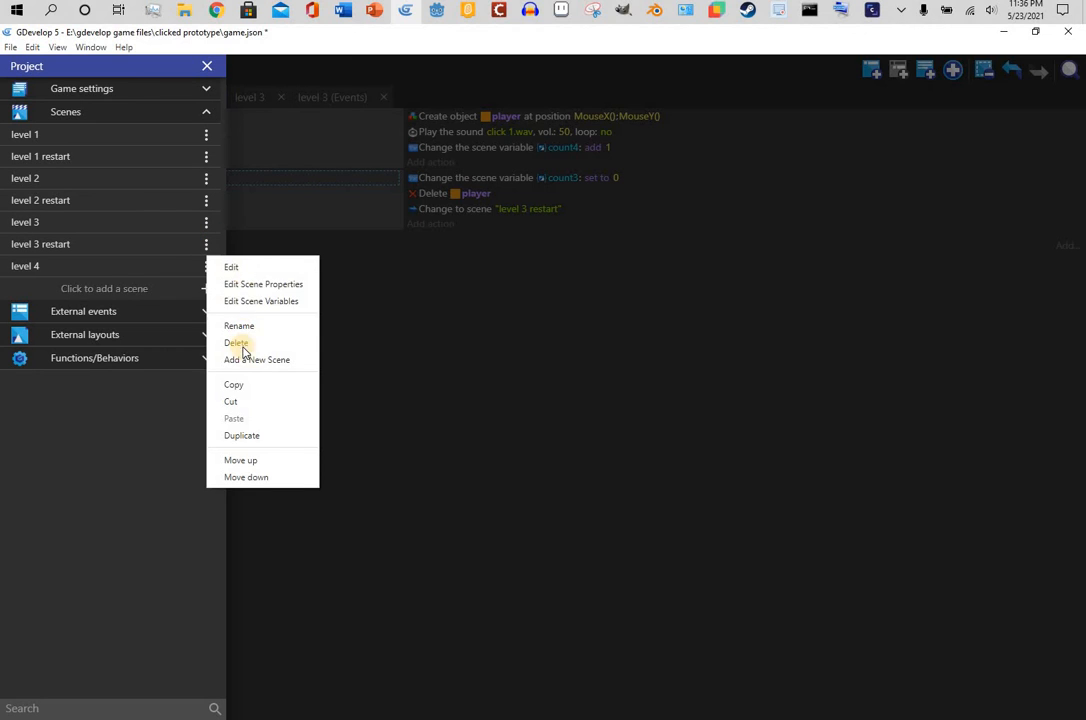
pyautogui.click(233, 384)
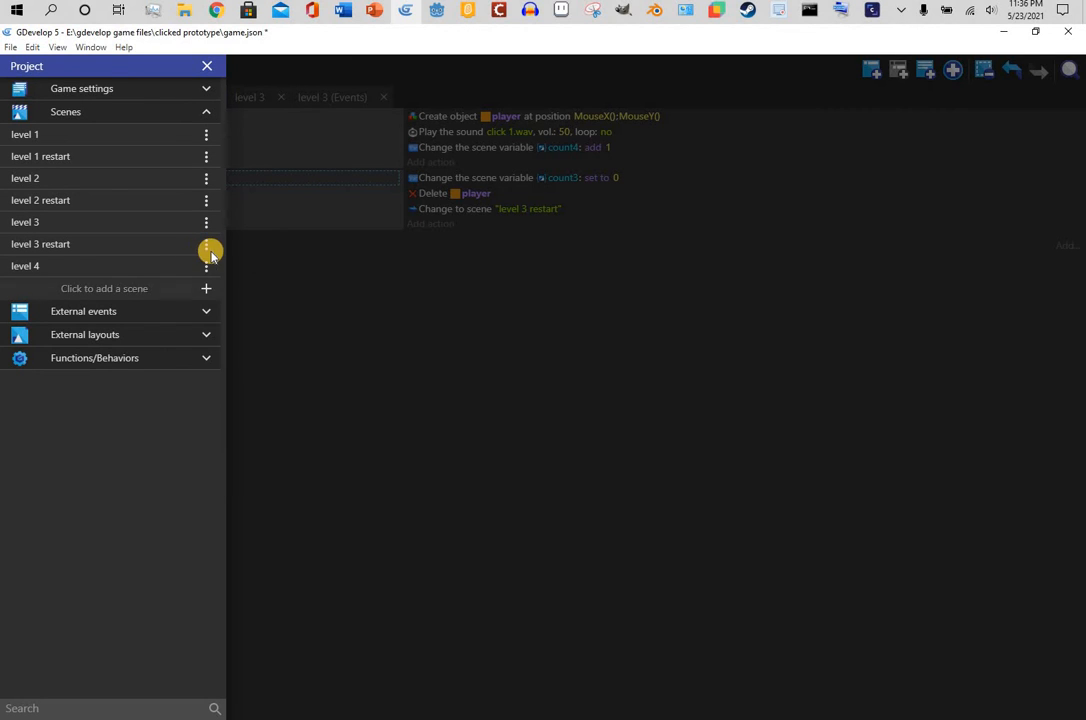
pyautogui.click(209, 250)
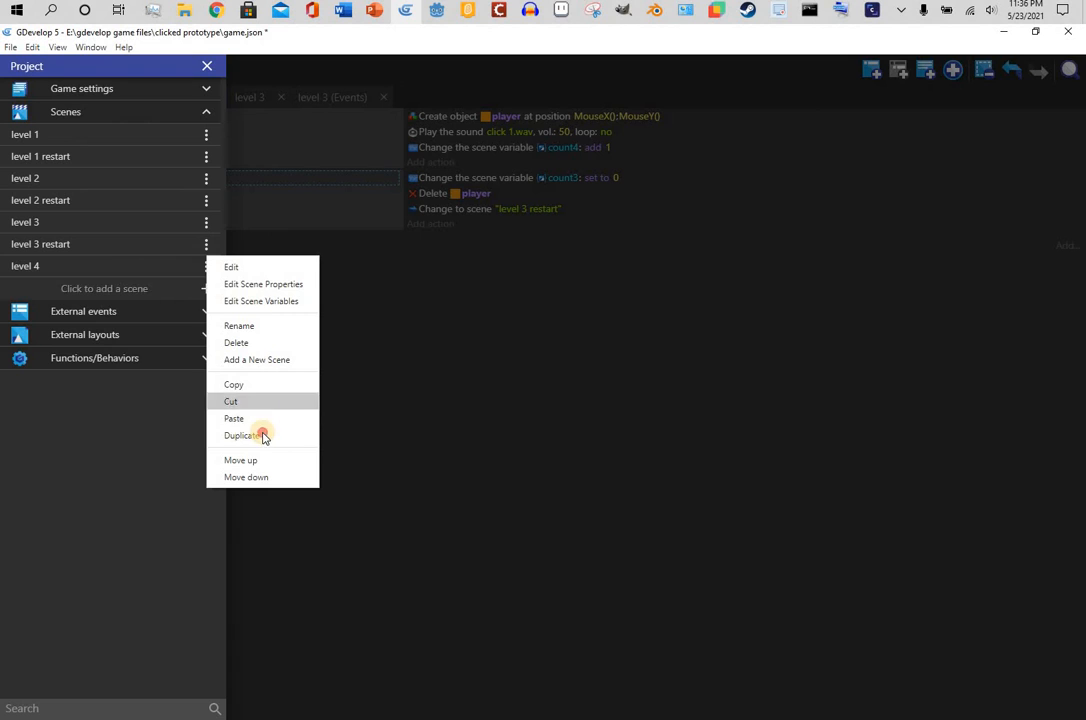
pyautogui.click(239, 436)
pyautogui.click(206, 246)
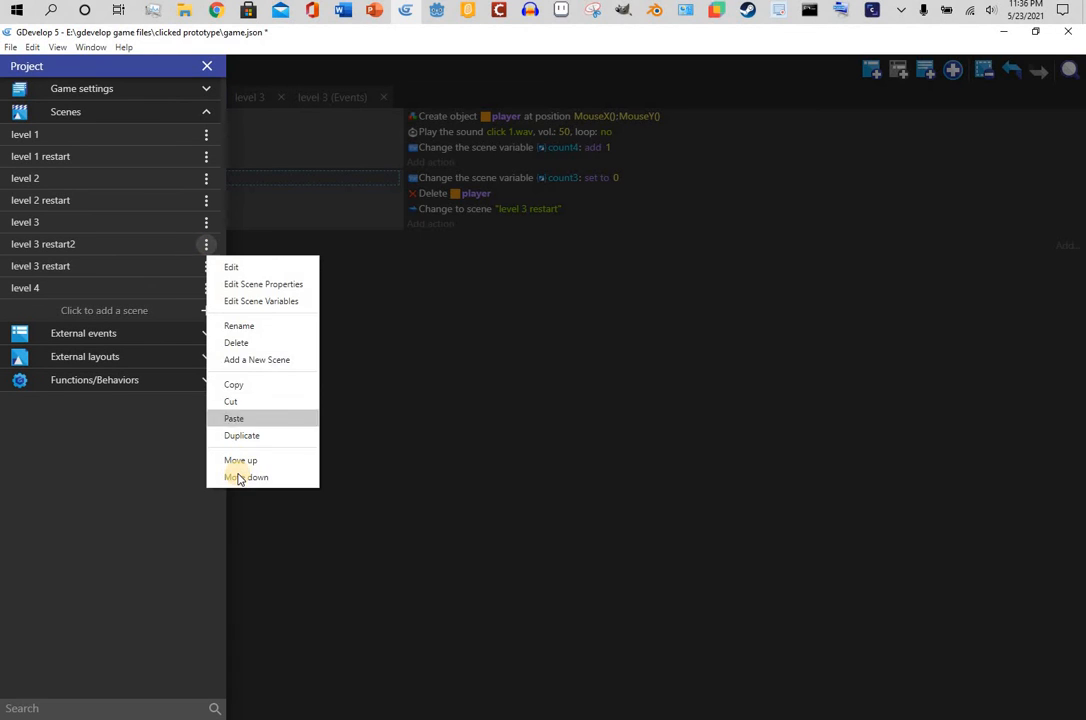
pyautogui.click(246, 477)
pyautogui.click(206, 266)
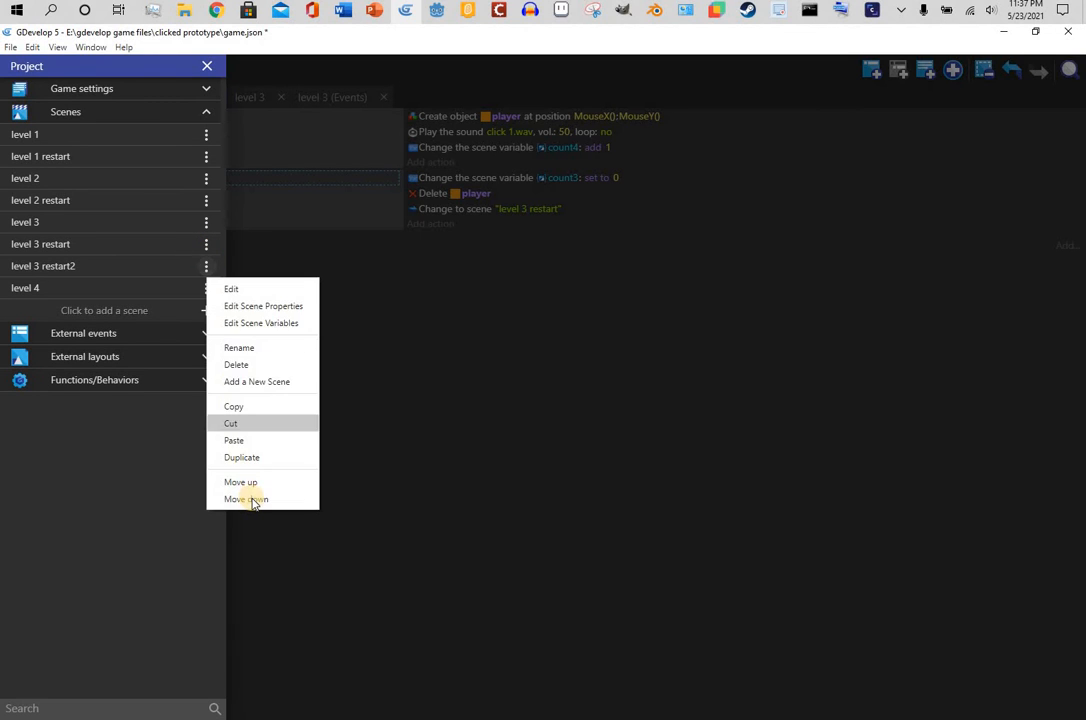
pyautogui.click(246, 499)
# - Rename the duplicated restart scene below level 4 as "level 4 restart"
pyautogui.click(206, 288)
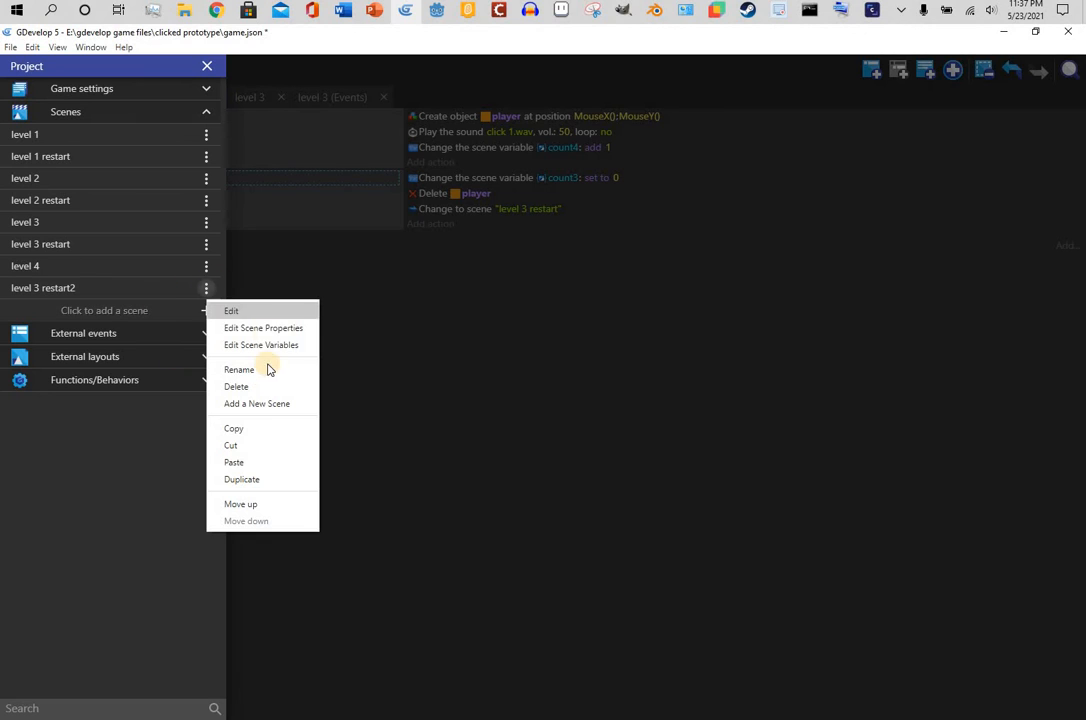
pyautogui.click(259, 376)
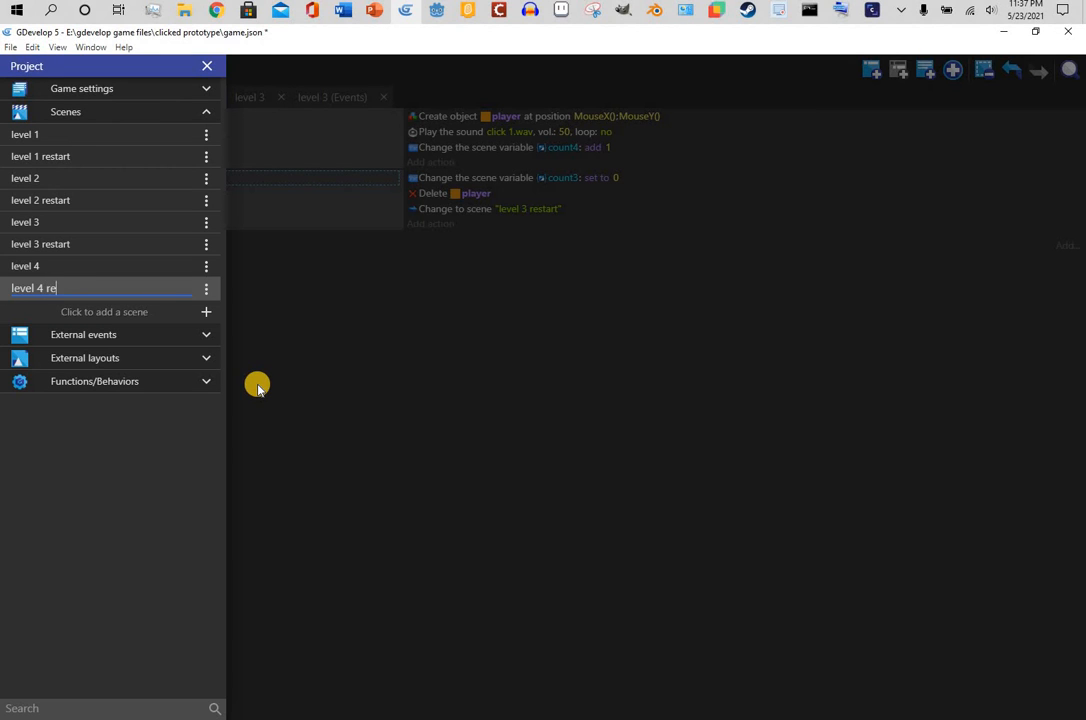
pyautogui.click(257, 389)
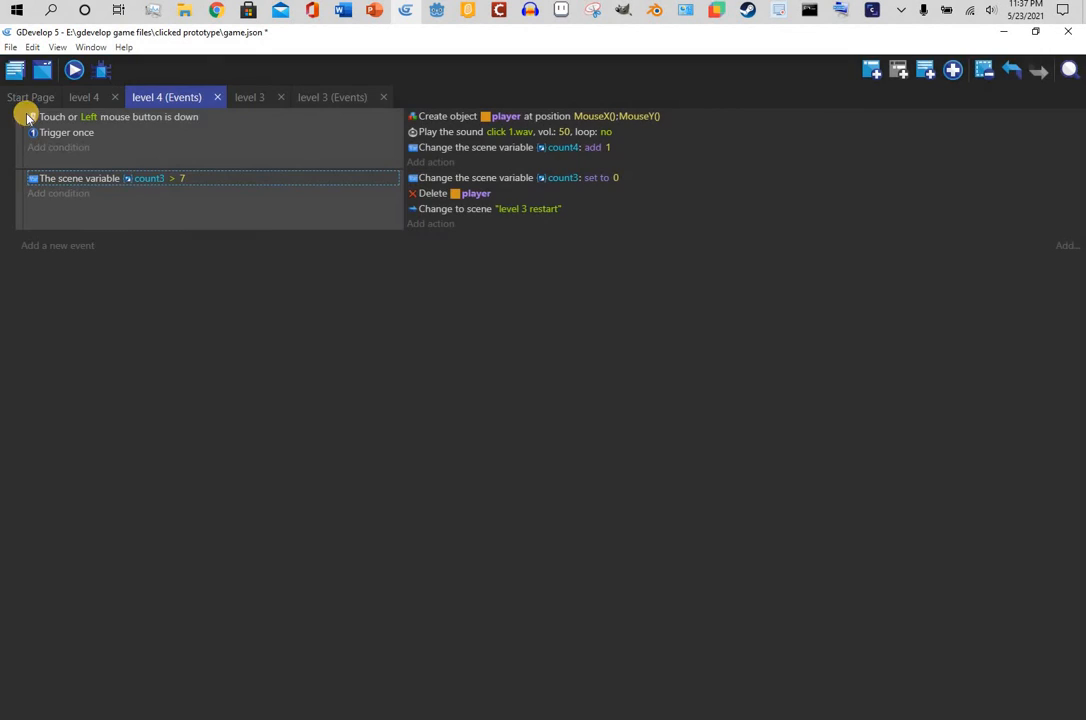
# - Open the level 4 restart scene's events and set the reset event's scene change to "level 4"
pyautogui.hotkey('ctrl', 'alt', 'e')
pyautogui.click(99, 286)
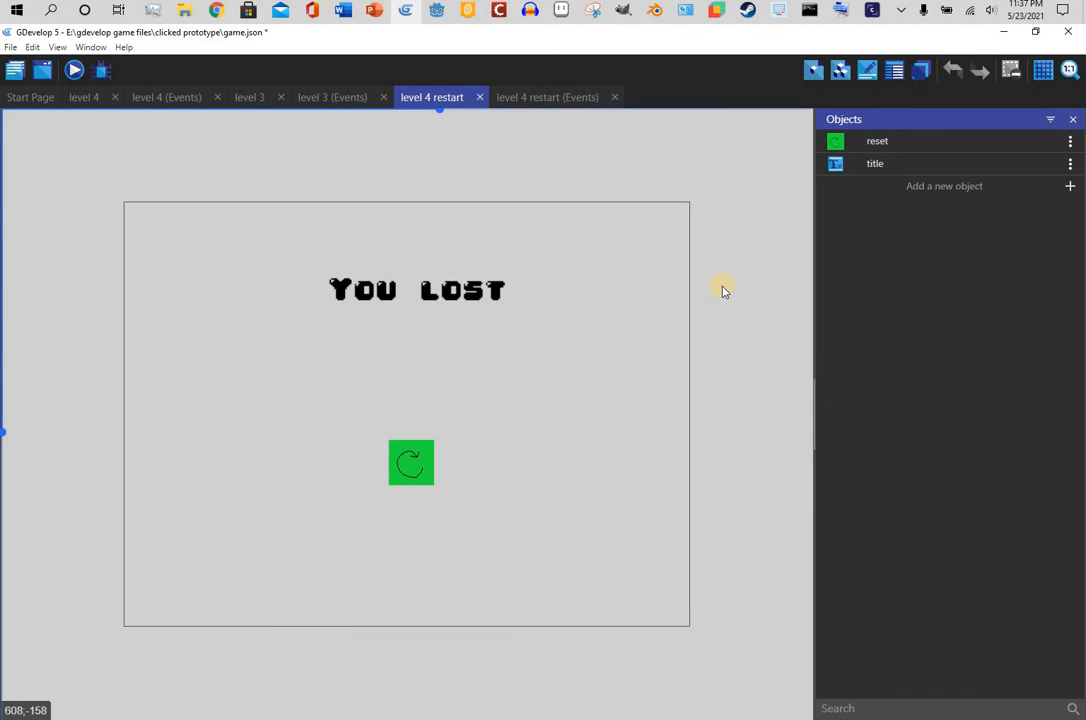
pyautogui.click(547, 97)
pyautogui.click(525, 145)
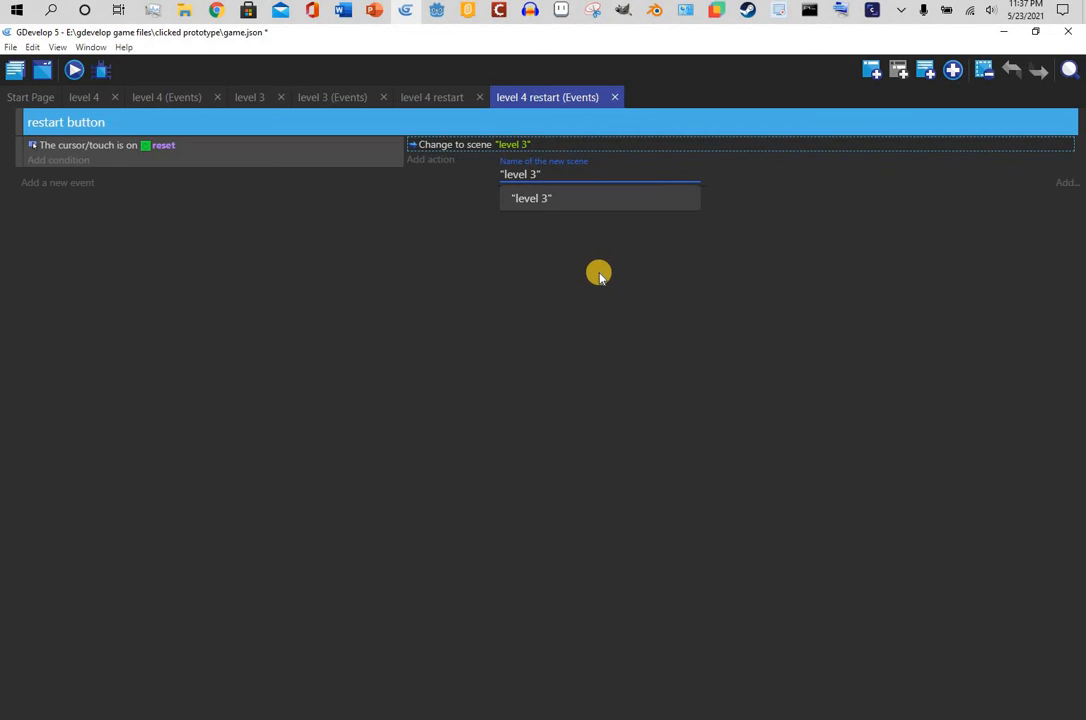
pyautogui.press('BackSpace')
pyautogui.write('4')
pyautogui.click(596, 290)
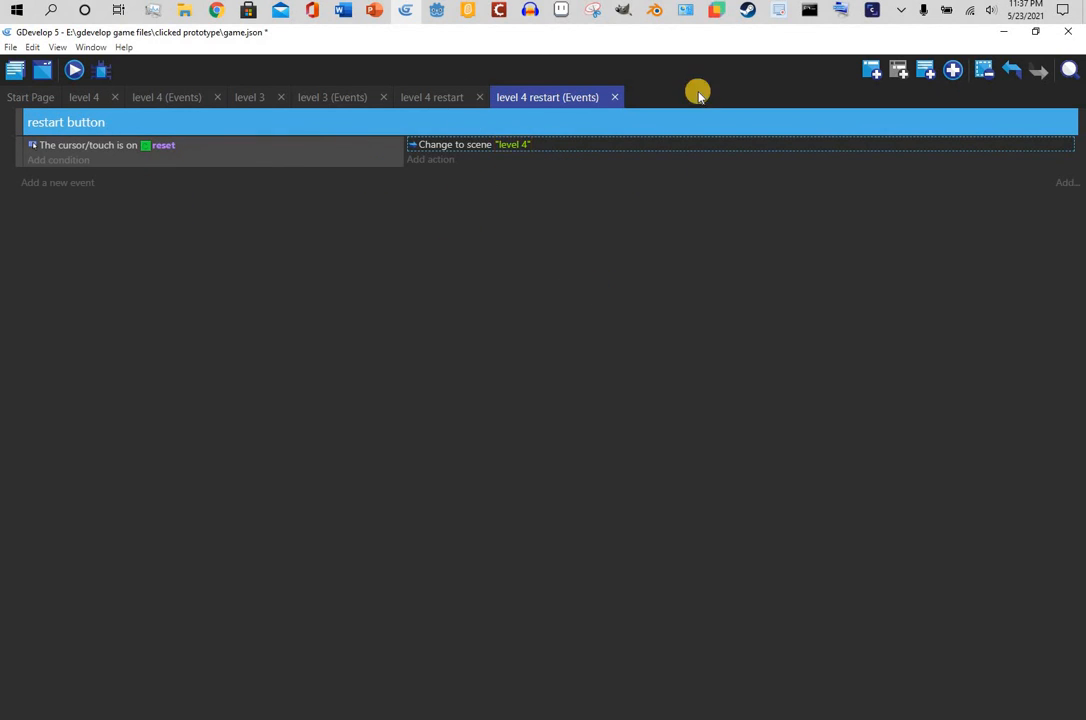
# - Copy level 3's beginning-of-scene event that sets count3 to 0 into level 4, placing it below the count3 > 7 event
pyautogui.click(440, 98)
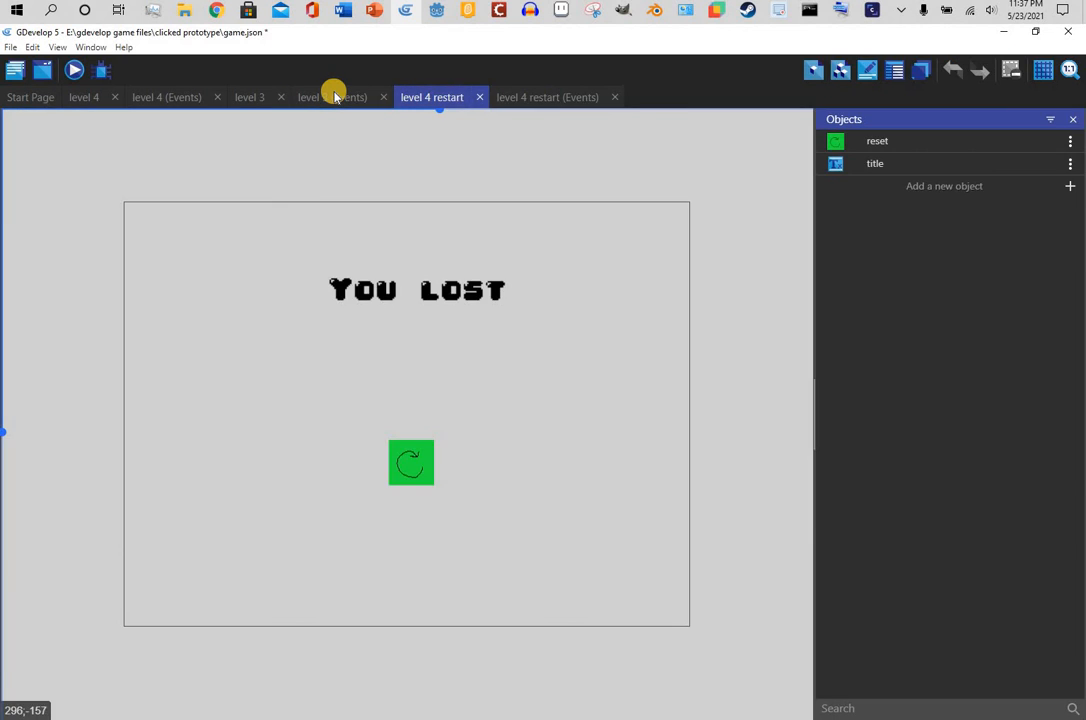
pyautogui.click(335, 97)
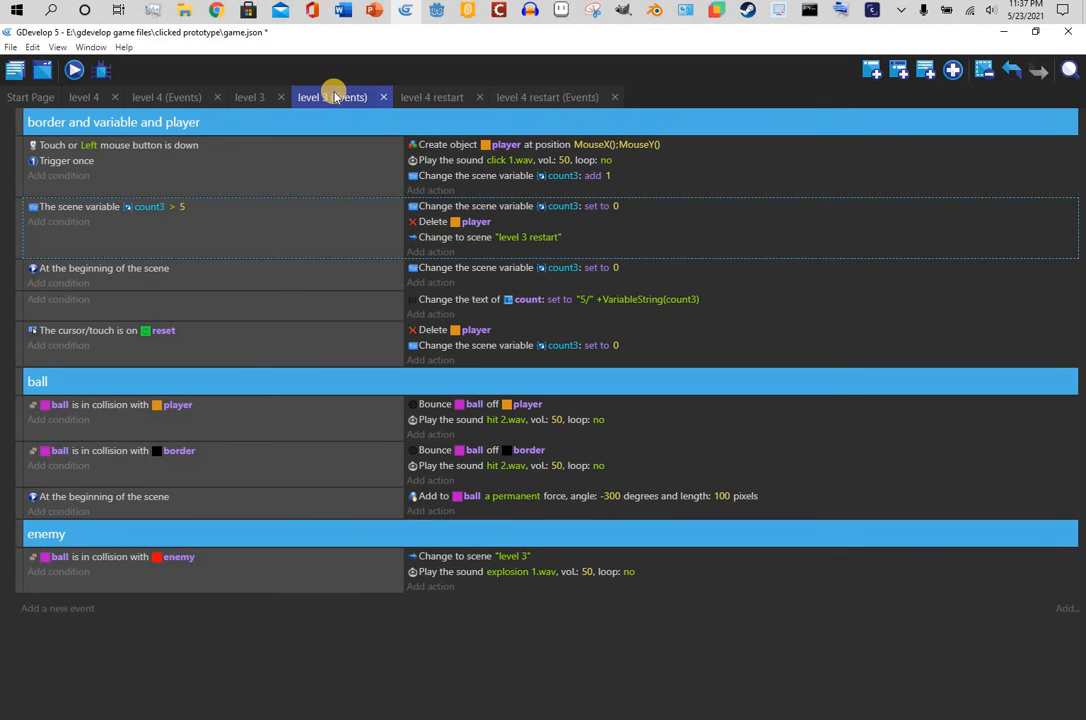
pyautogui.rightClick(299, 281)
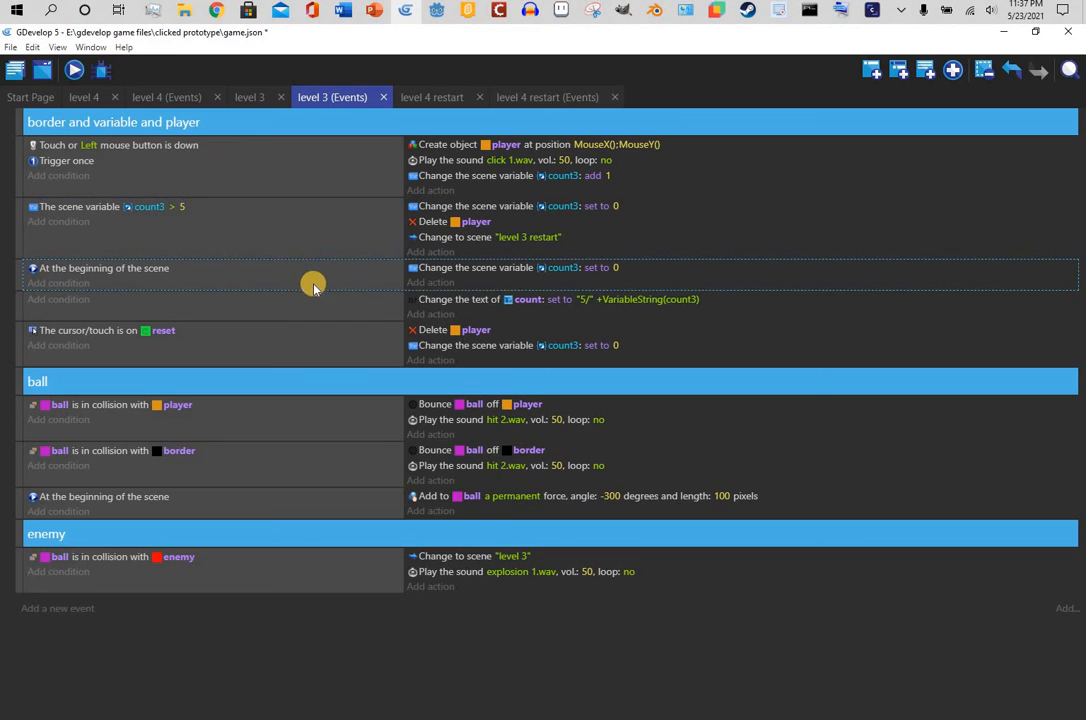
pyautogui.click(172, 104)
pyautogui.click(172, 104)
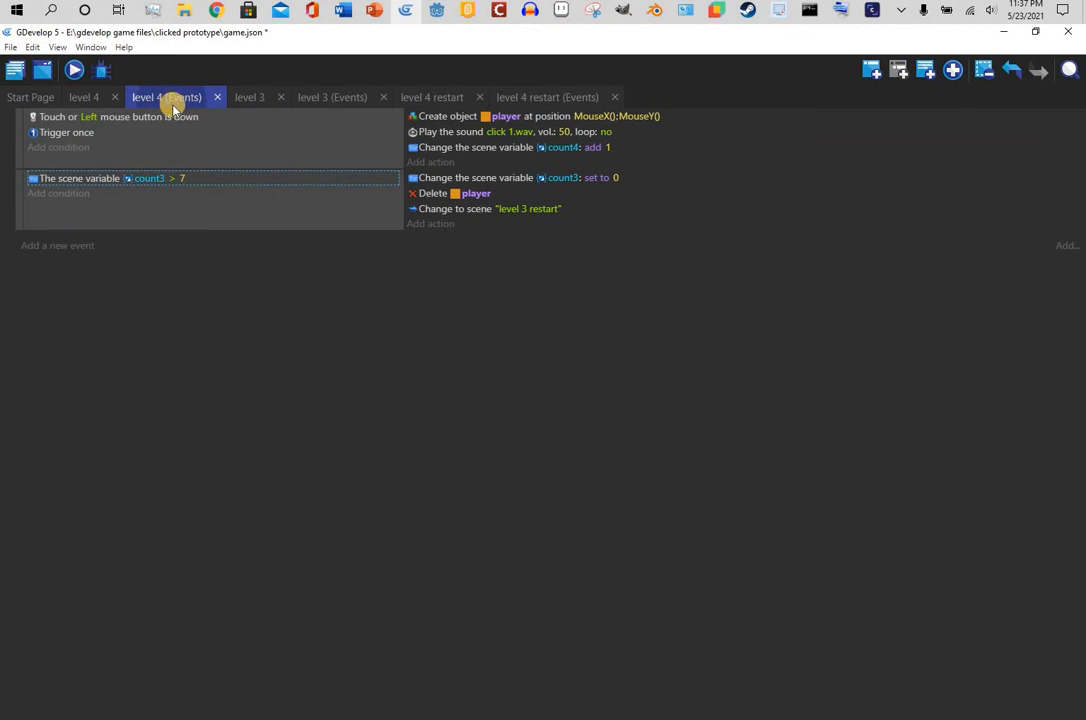
pyautogui.rightClick(139, 232)
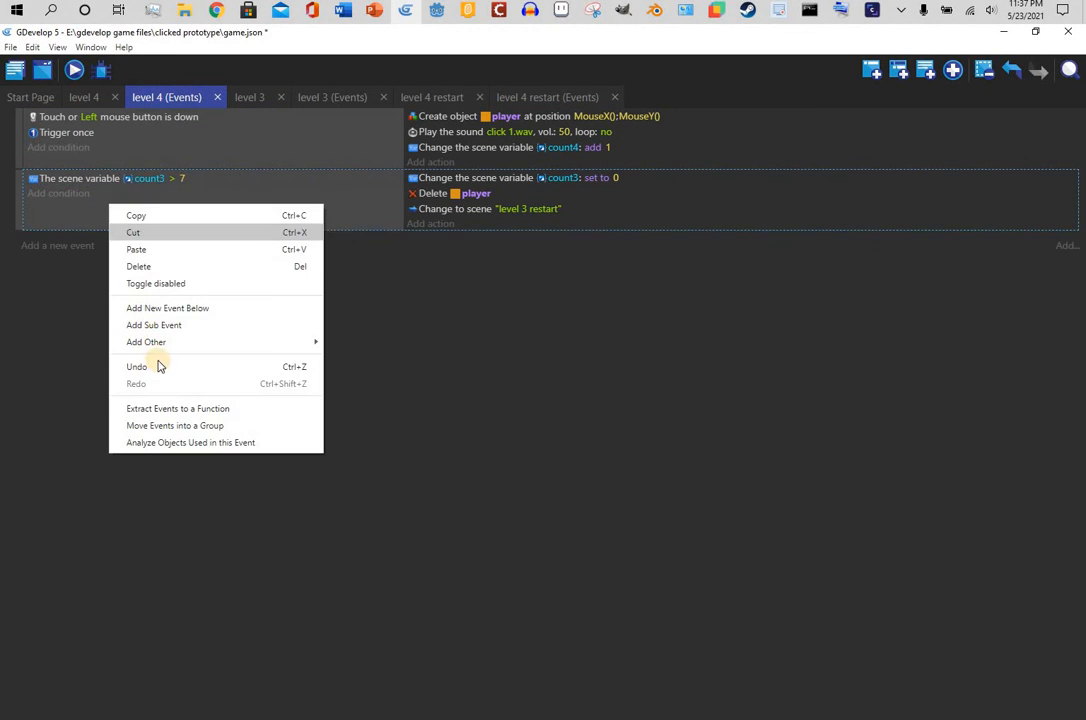
pyautogui.click(180, 251)
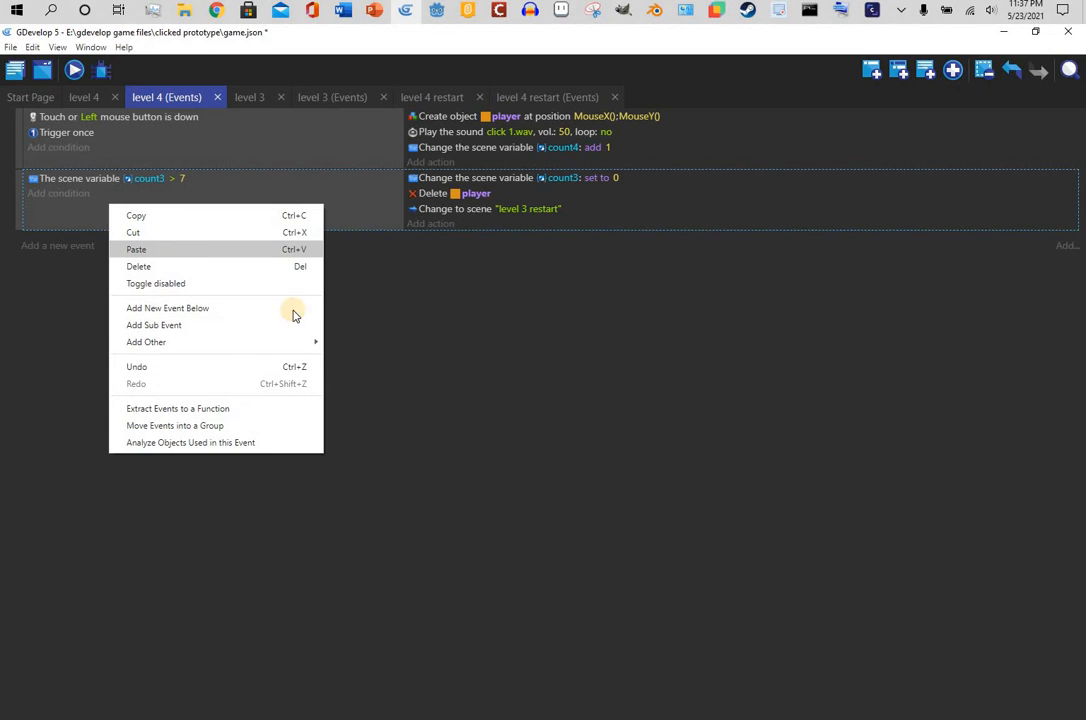
pyautogui.moveTo(25, 220); pyautogui.dragTo(80, 218)
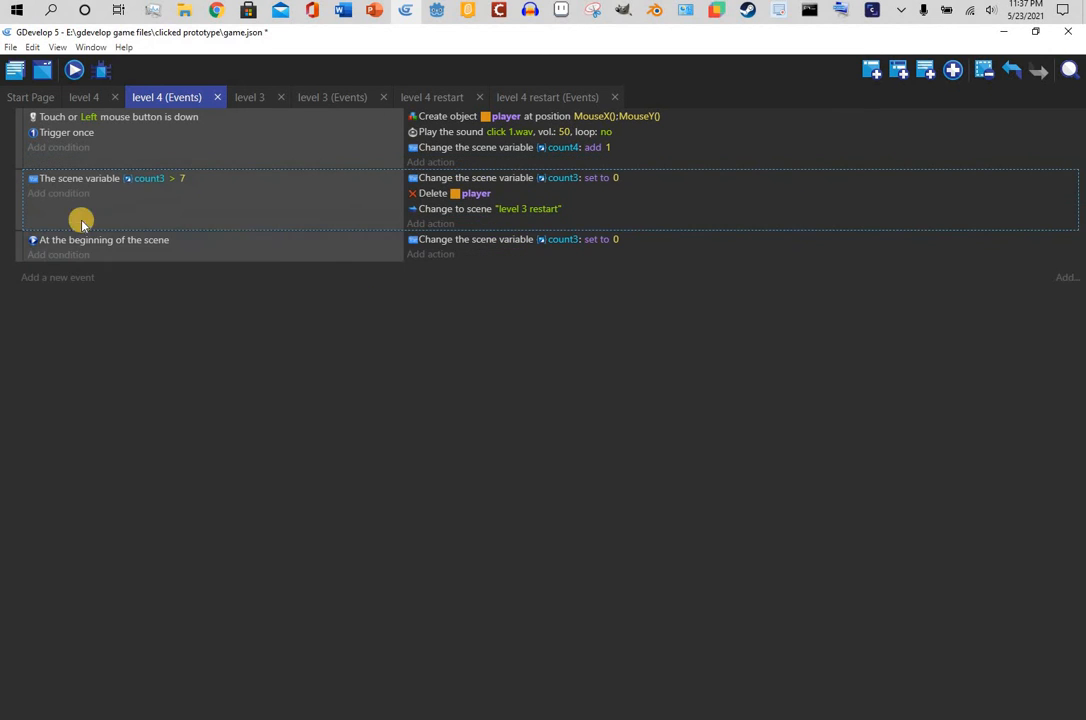
# - Copy level 3's event that changes the count text into level 4 and place it below the beginning-of-scene event
pyautogui.click(80, 97)
pyautogui.click(250, 97)
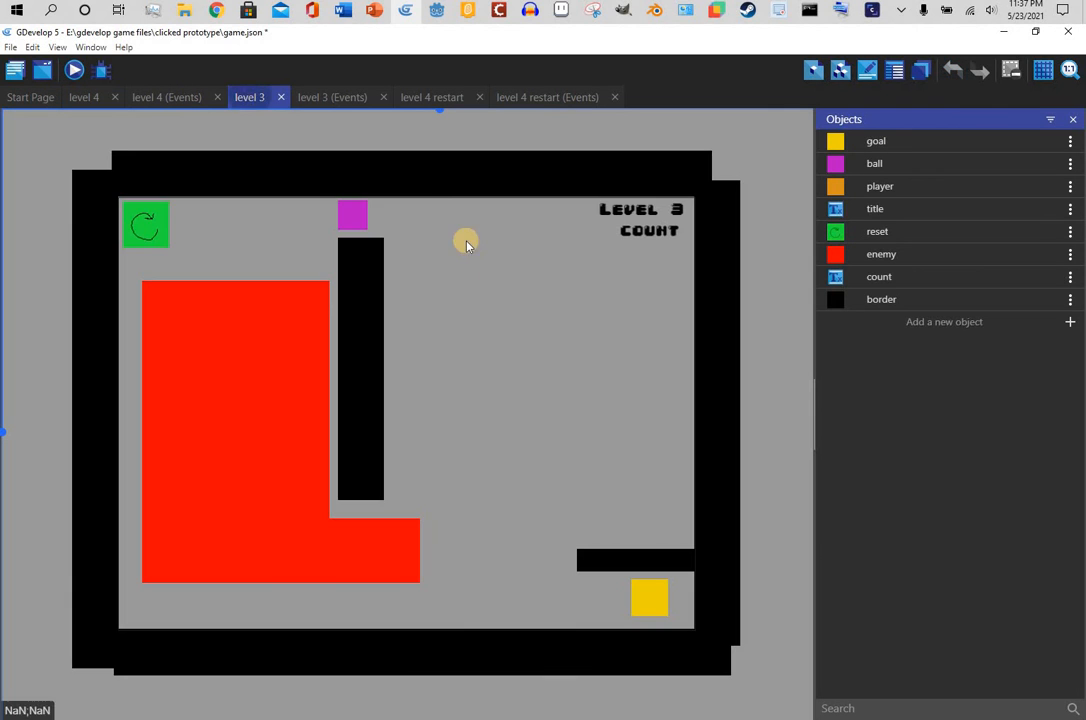
pyautogui.click(332, 97)
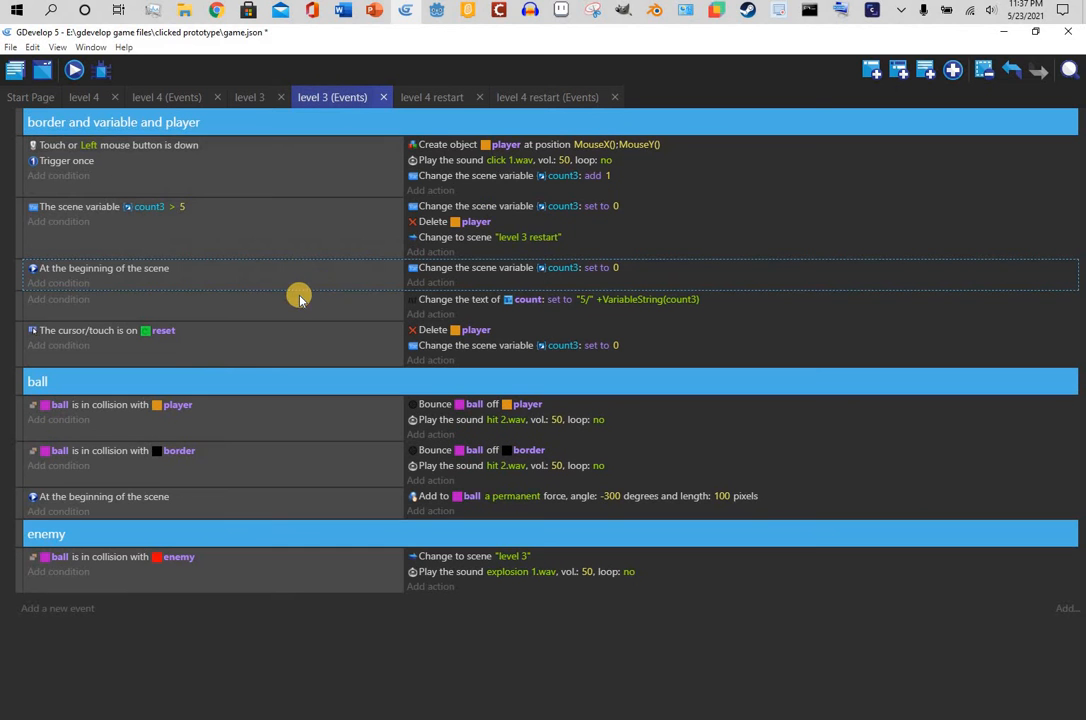
pyautogui.click(197, 311)
pyautogui.rightClick(201, 308)
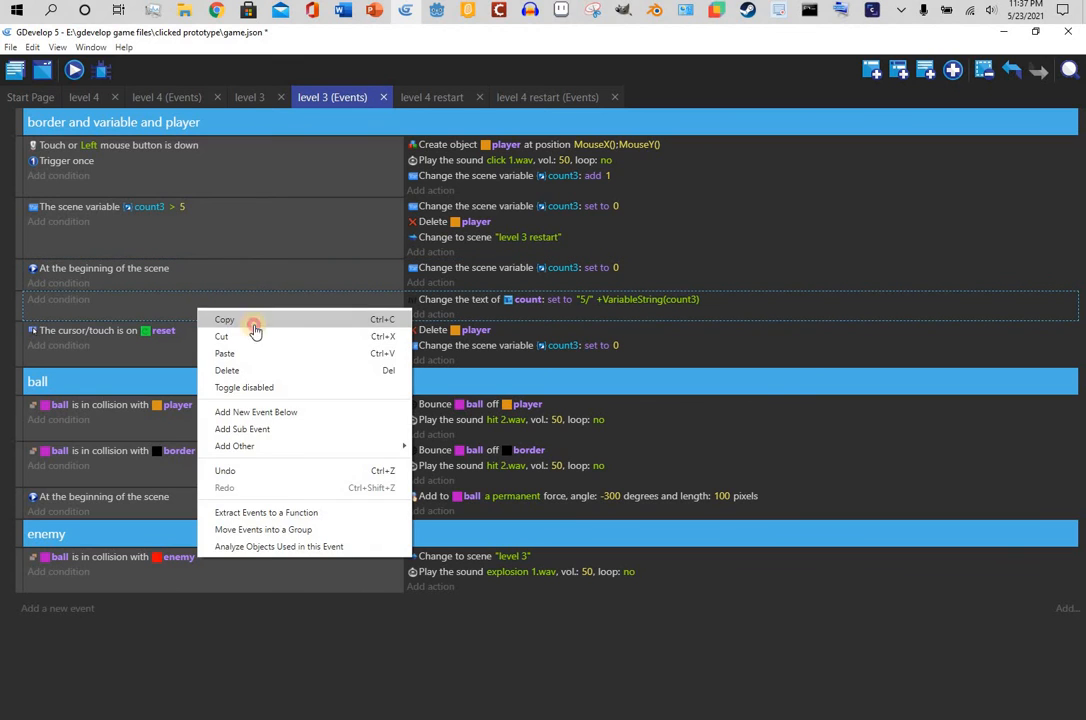
pyautogui.click(254, 322)
pyautogui.click(145, 97)
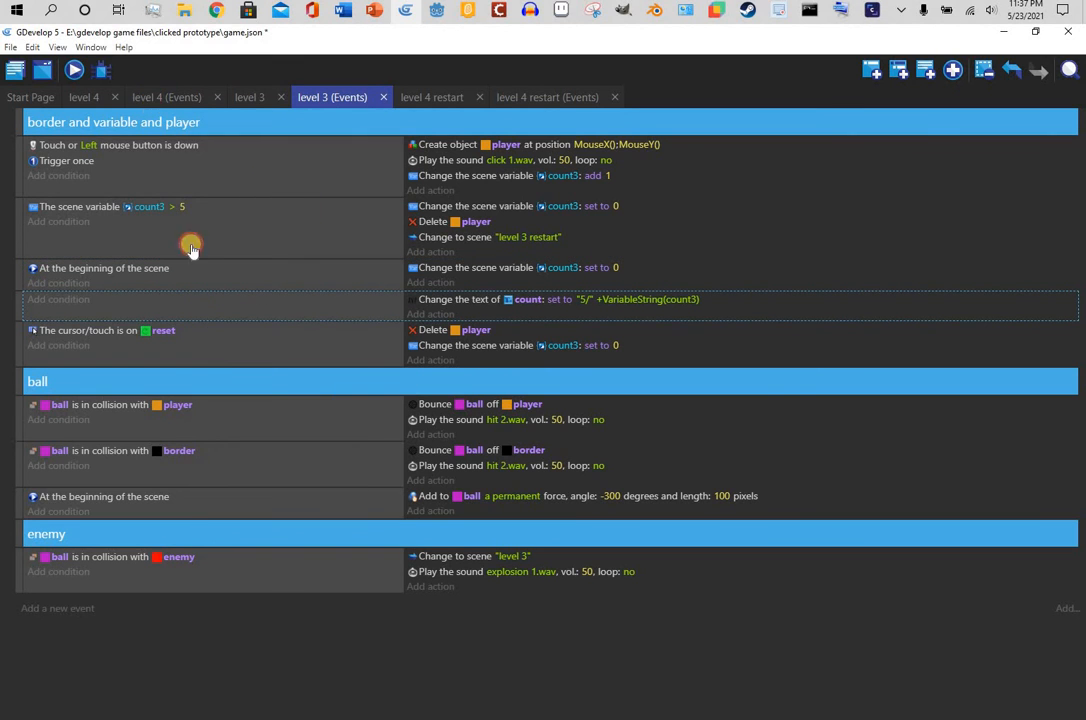
pyautogui.rightClick(168, 255)
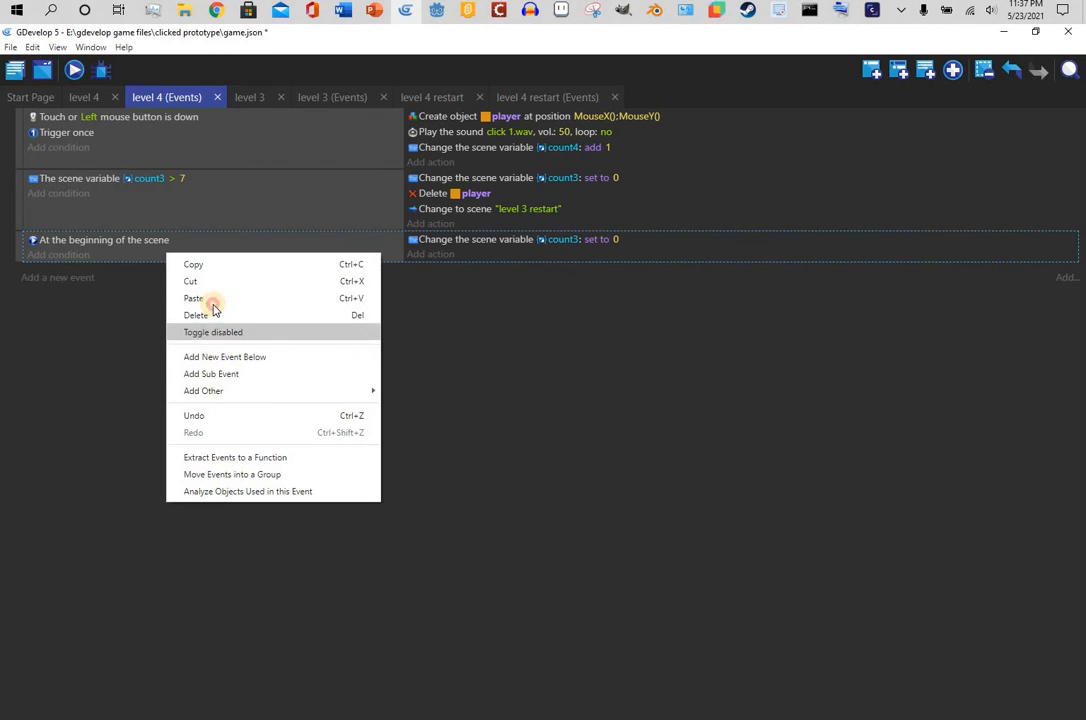
pyautogui.click(47, 277)
pyautogui.hotkey('ctrl', 'v')
pyautogui.moveTo(19, 245); pyautogui.dragTo(128, 272)
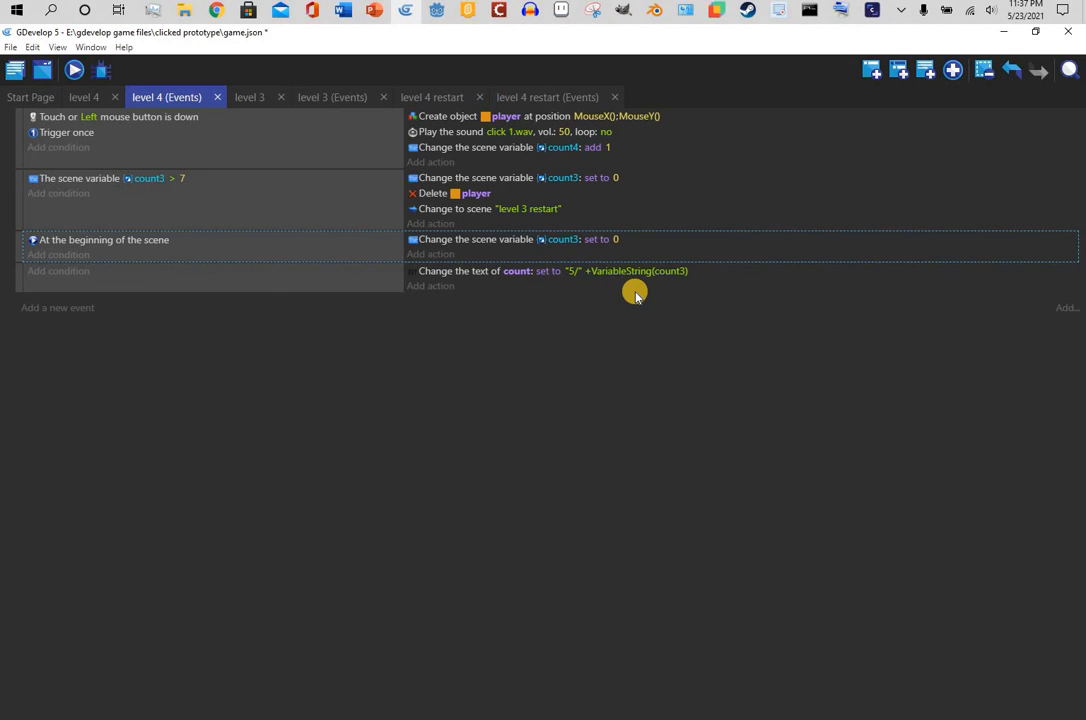
# - Set the count text expression in level 4's copied event to "7/" +VariableString(count4)
pyautogui.click(575, 271)
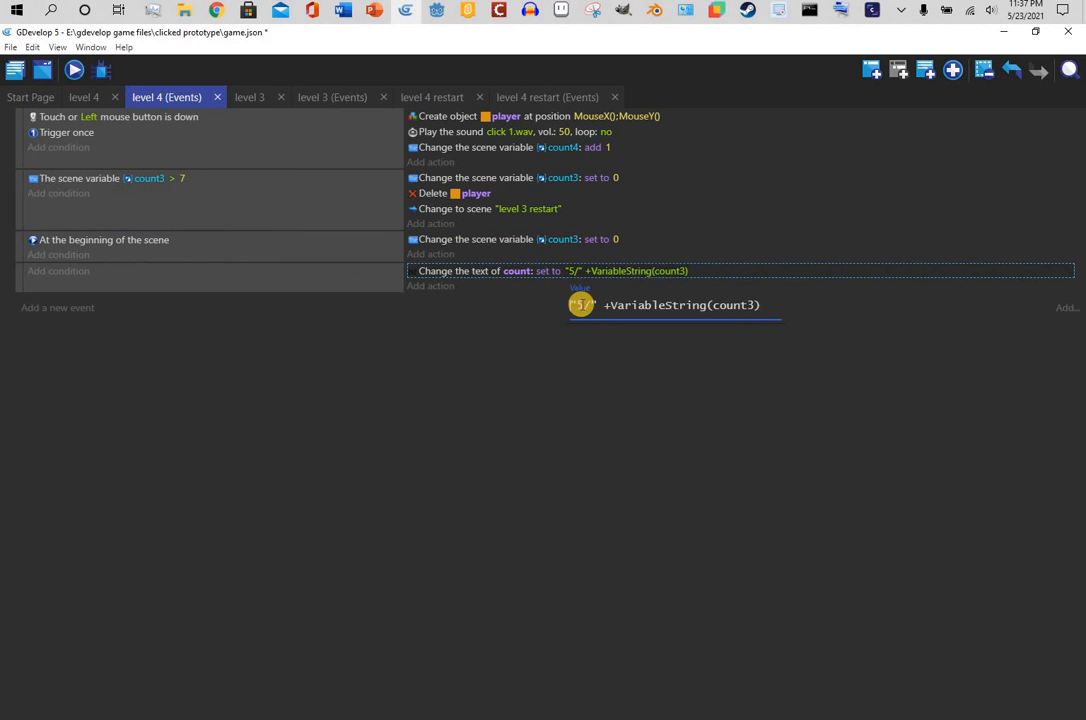
pyautogui.press('BackSpace')
pyautogui.write('7')
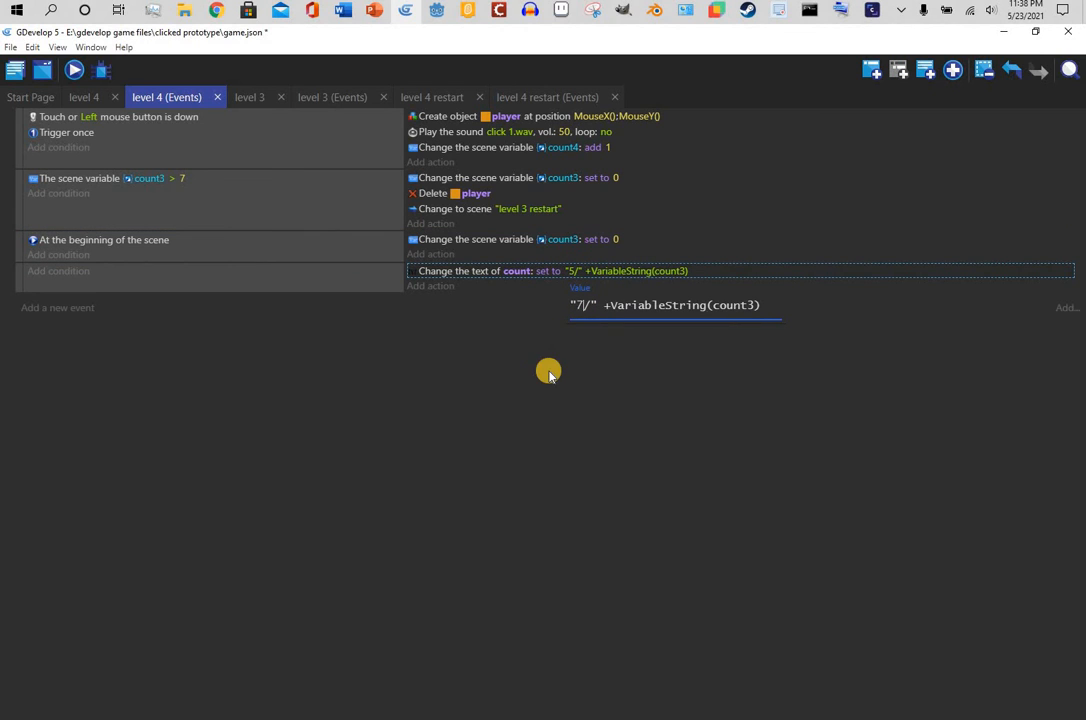
pyautogui.click(548, 373)
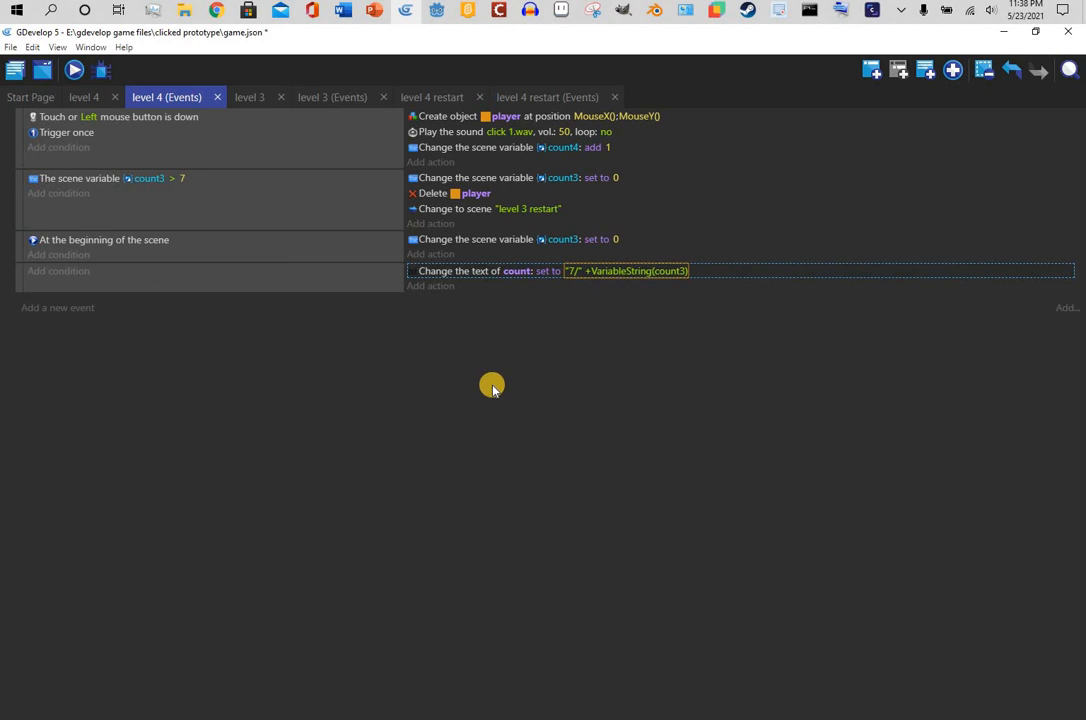
pyautogui.click(673, 271)
pyautogui.moveTo(640, 306); pyautogui.dragTo(735, 317)
pyautogui.click(749, 305)
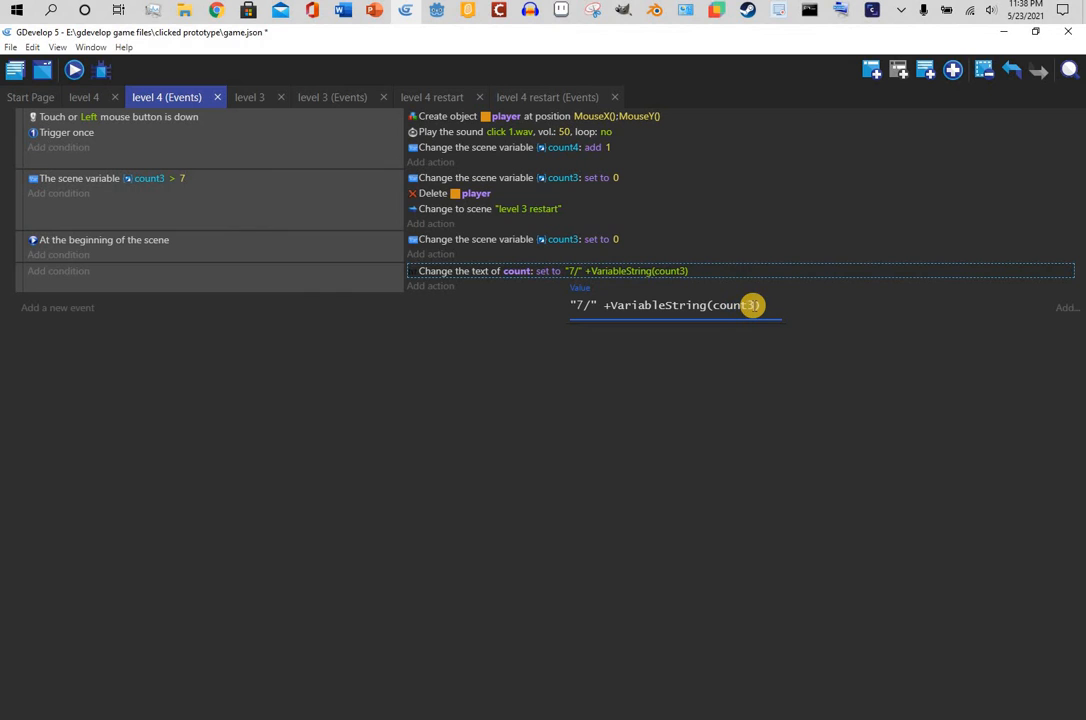
pyautogui.press('BackSpace')
pyautogui.write('4')
pyautogui.click(759, 368)
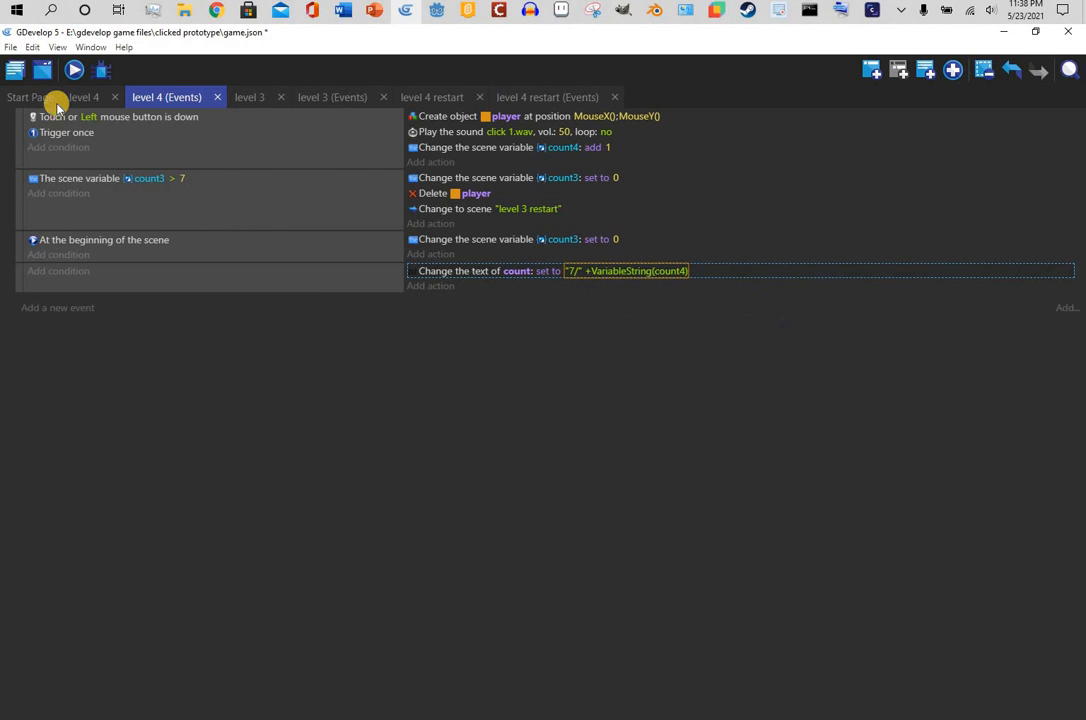
# - Preview level 4, place eight blocks across the level to test the block limit, and close the preview
pyautogui.click(74, 69)
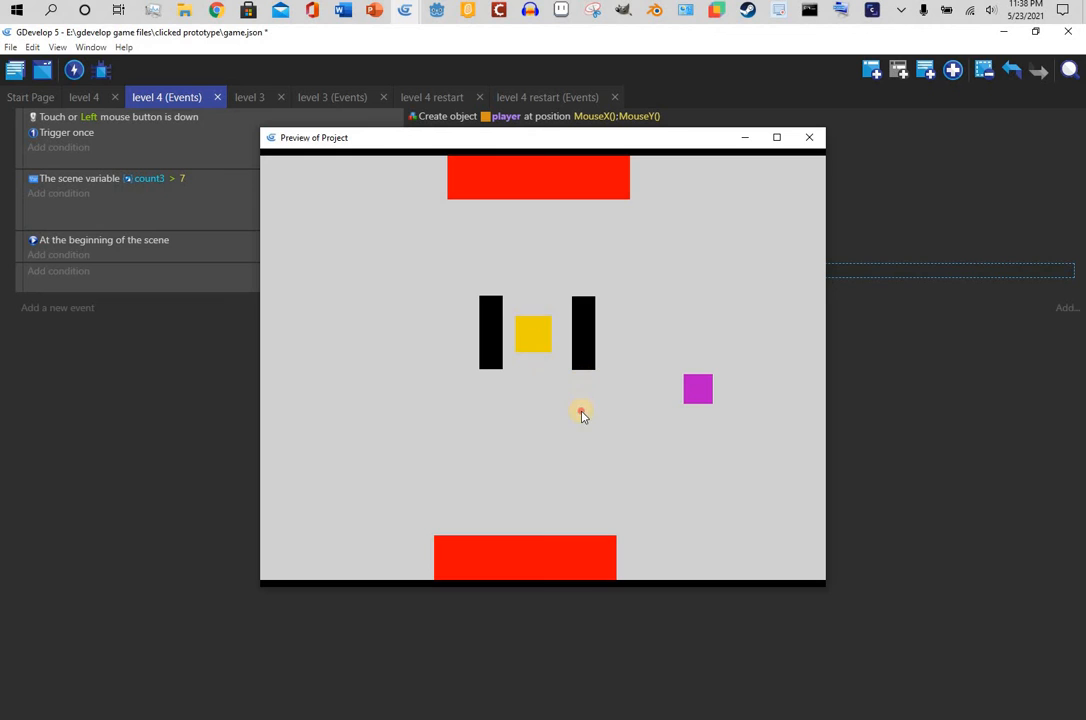
pyautogui.moveTo(582, 412); pyautogui.dragTo(669, 340)
pyautogui.click(669, 340)
pyautogui.click(506, 278)
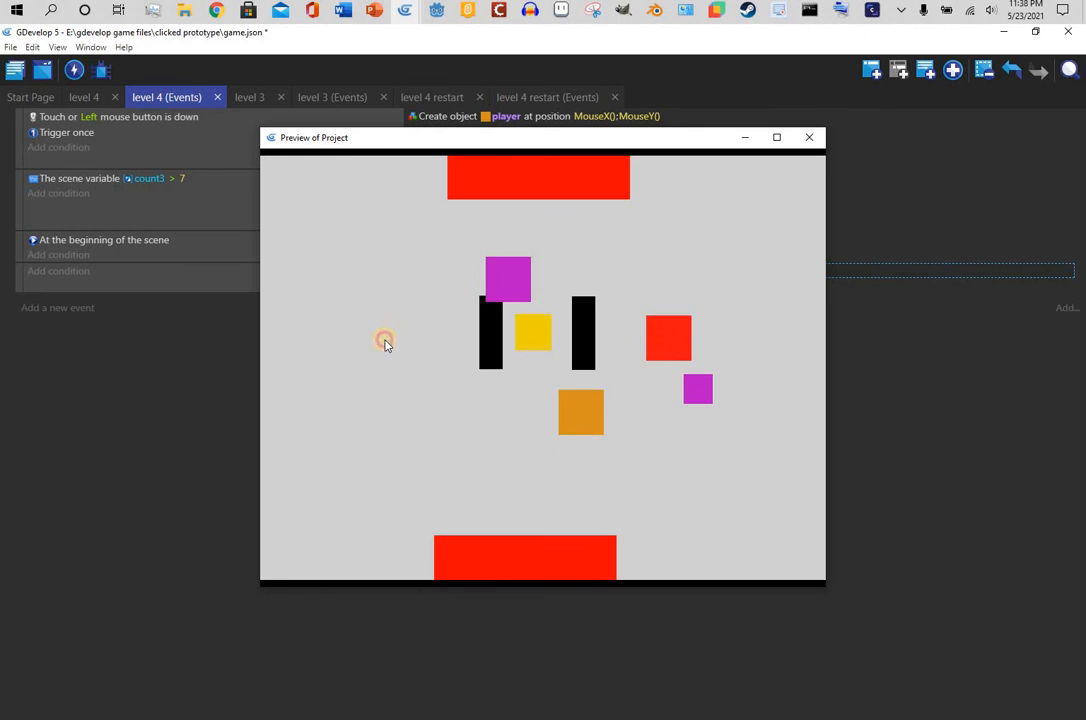
pyautogui.click(369, 315)
pyautogui.click(398, 394)
pyautogui.click(594, 477)
pyautogui.click(459, 460)
pyautogui.click(686, 405)
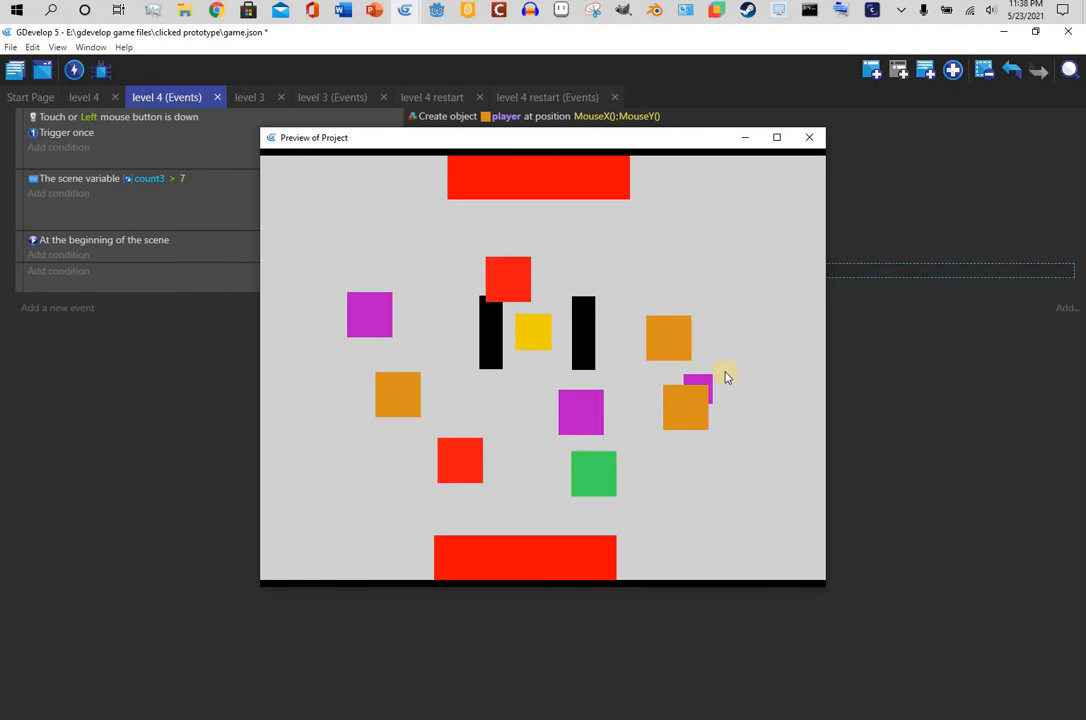
pyautogui.click(810, 138)
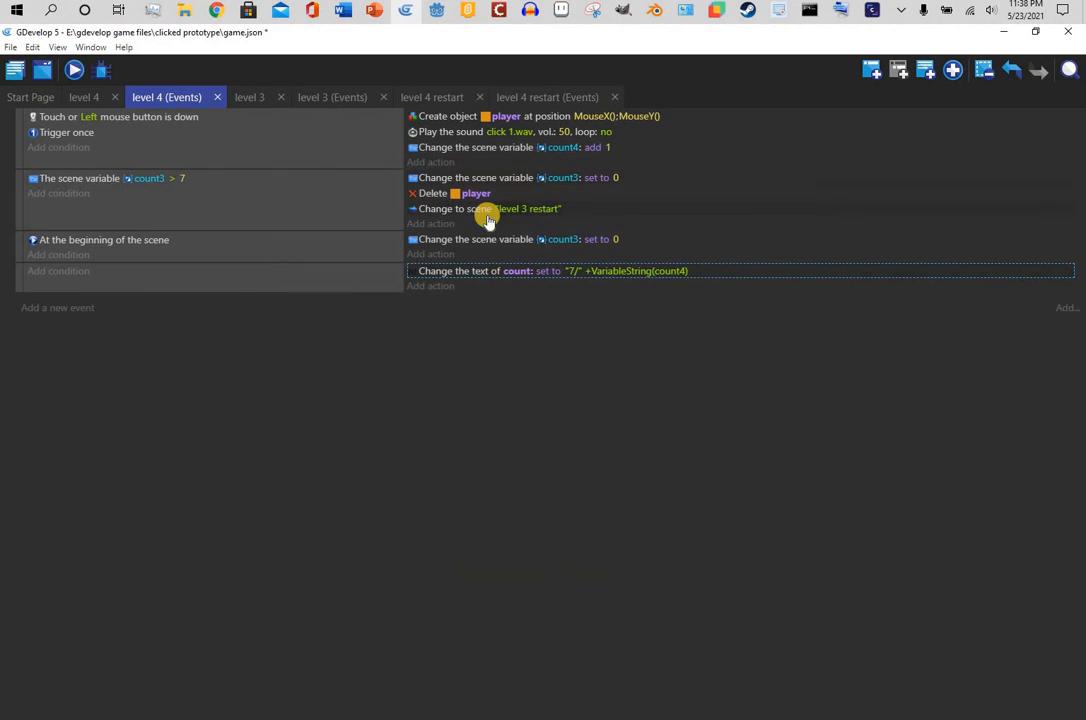
# - Switch the variable to count4 in both level 4 actions that set it to 0
pyautogui.click(560, 177)
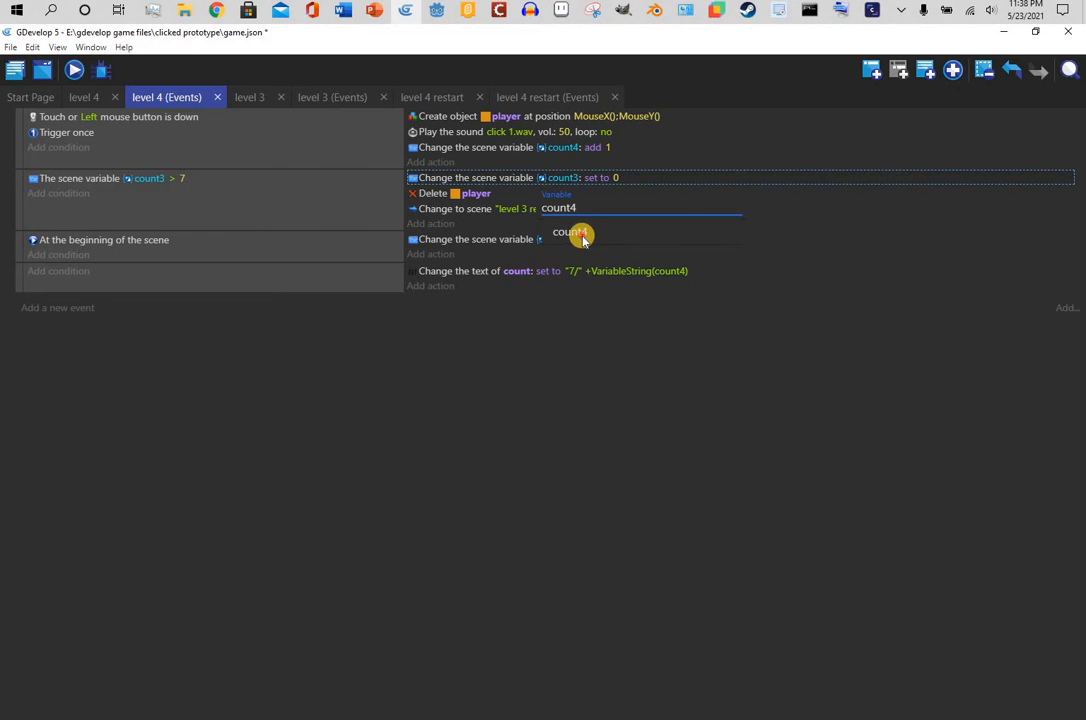
pyautogui.click(578, 233)
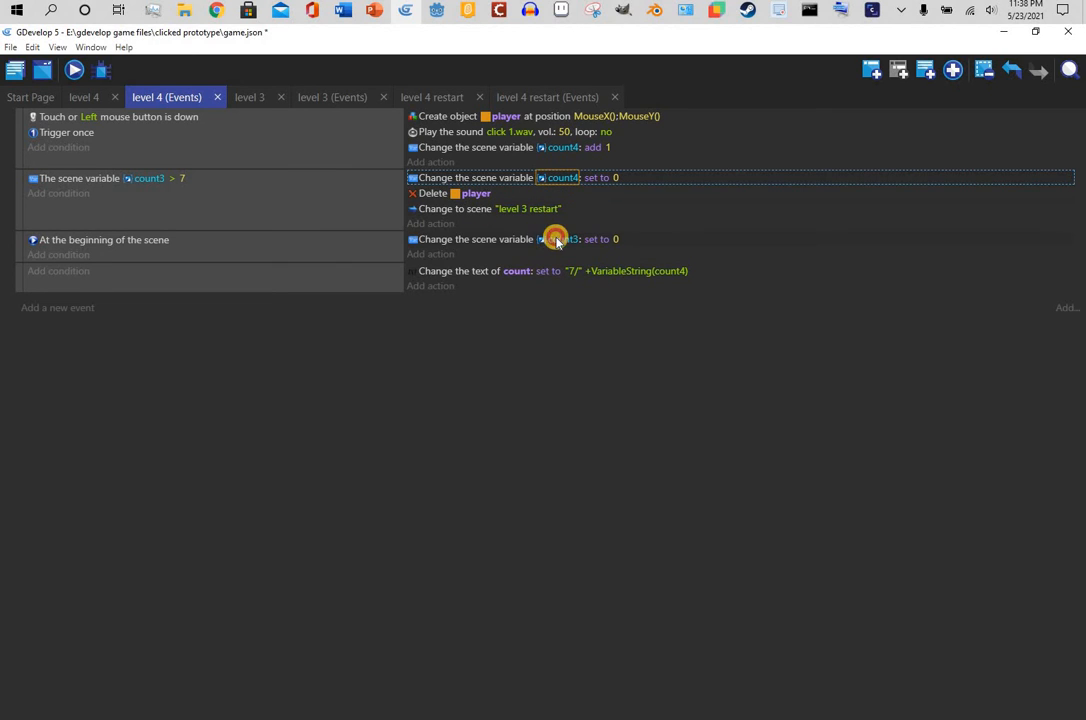
pyautogui.click(561, 239)
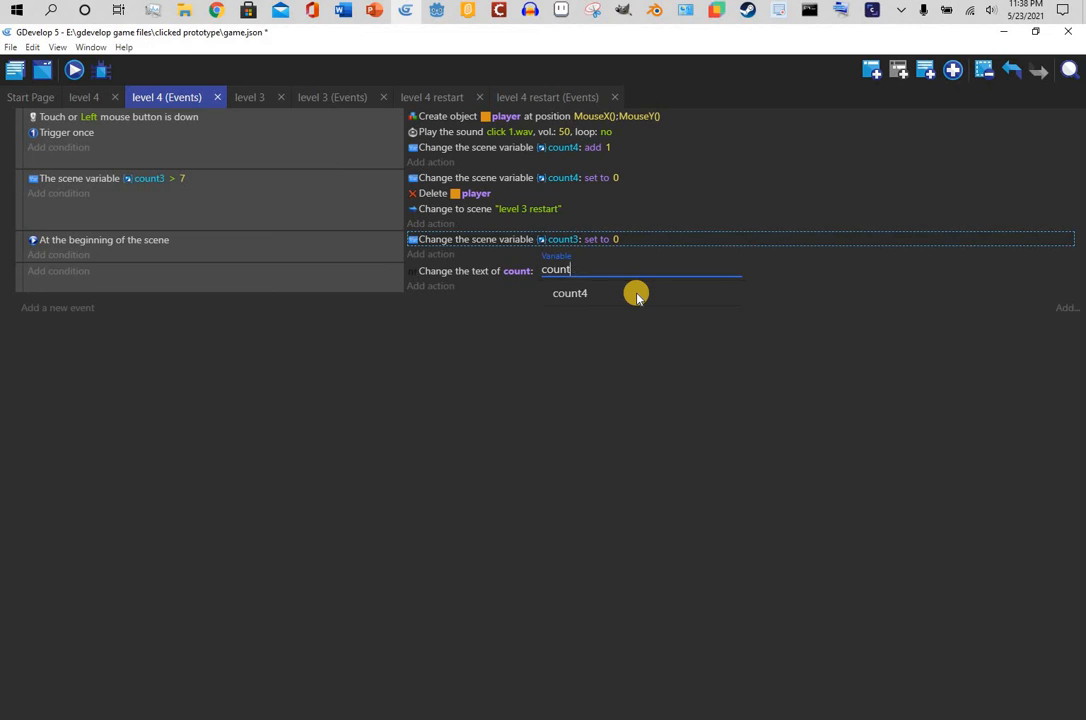
pyautogui.press('BackSpace')
pyautogui.write('4')
pyautogui.press('Return')
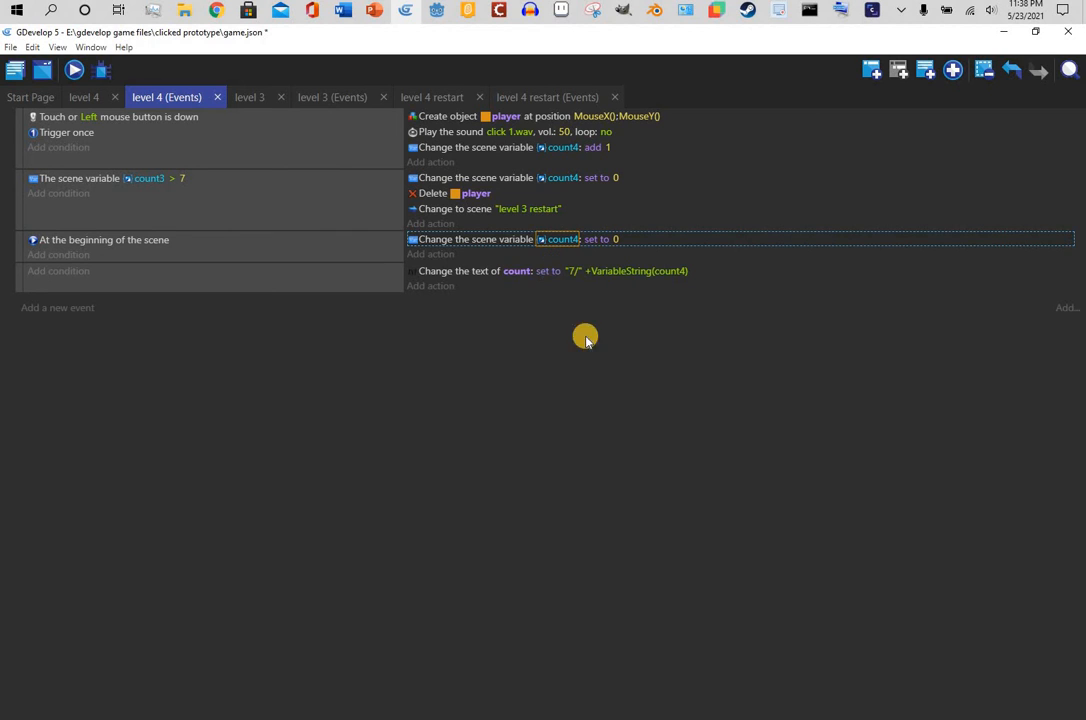
# - Set the scene change in level 4's block limit event to "level 4 restart"
pyautogui.click(518, 208)
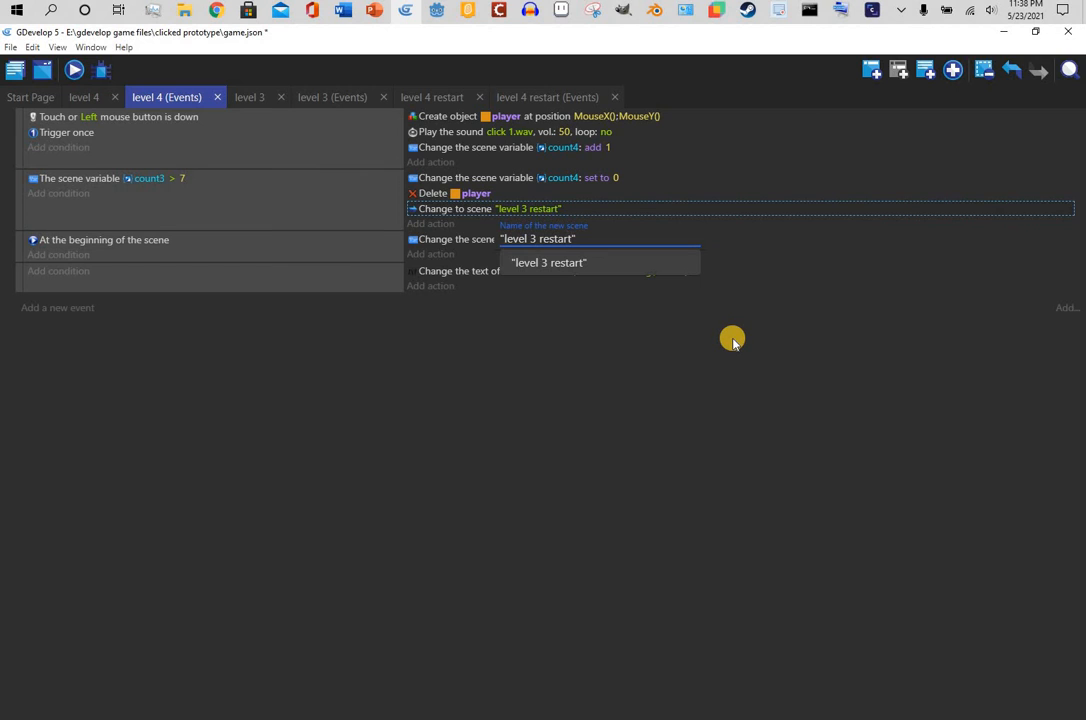
pyautogui.press('BackSpace')
pyautogui.write('4')
pyautogui.click(549, 260)
pyautogui.click(558, 345)
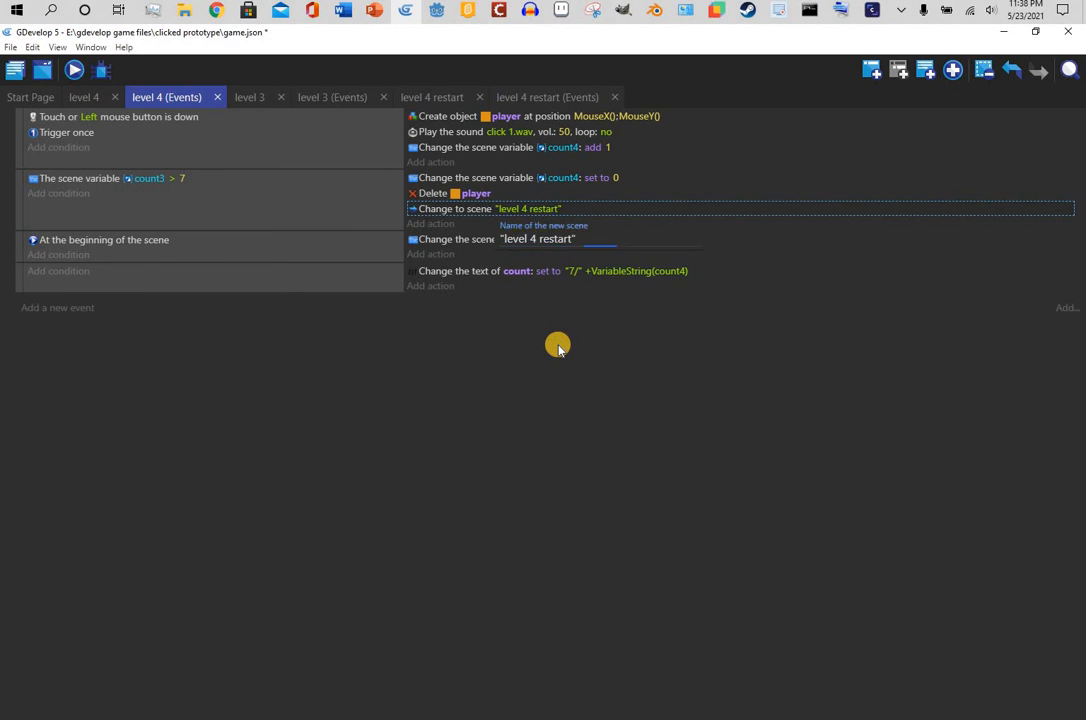
# - Preview level 4, place eleven blocks around the goal and ball to test the restart scene change, and close the preview
pyautogui.click(74, 71)
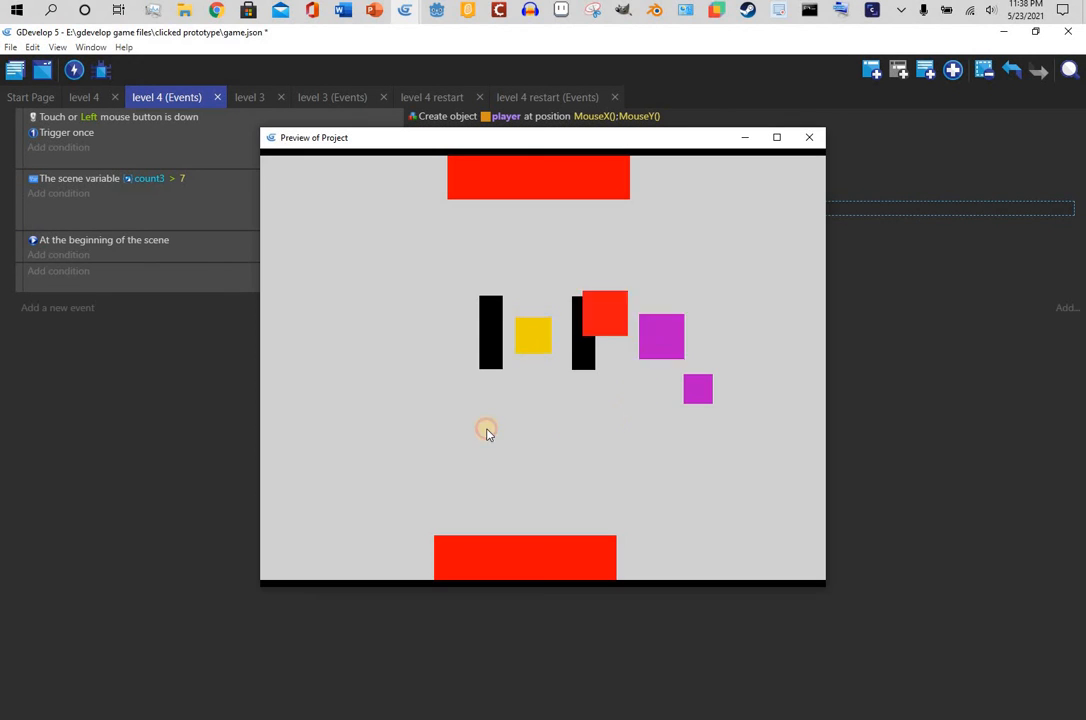
pyautogui.click(431, 414)
pyautogui.click(365, 326)
pyautogui.click(406, 267)
pyautogui.click(514, 255)
pyautogui.click(689, 252)
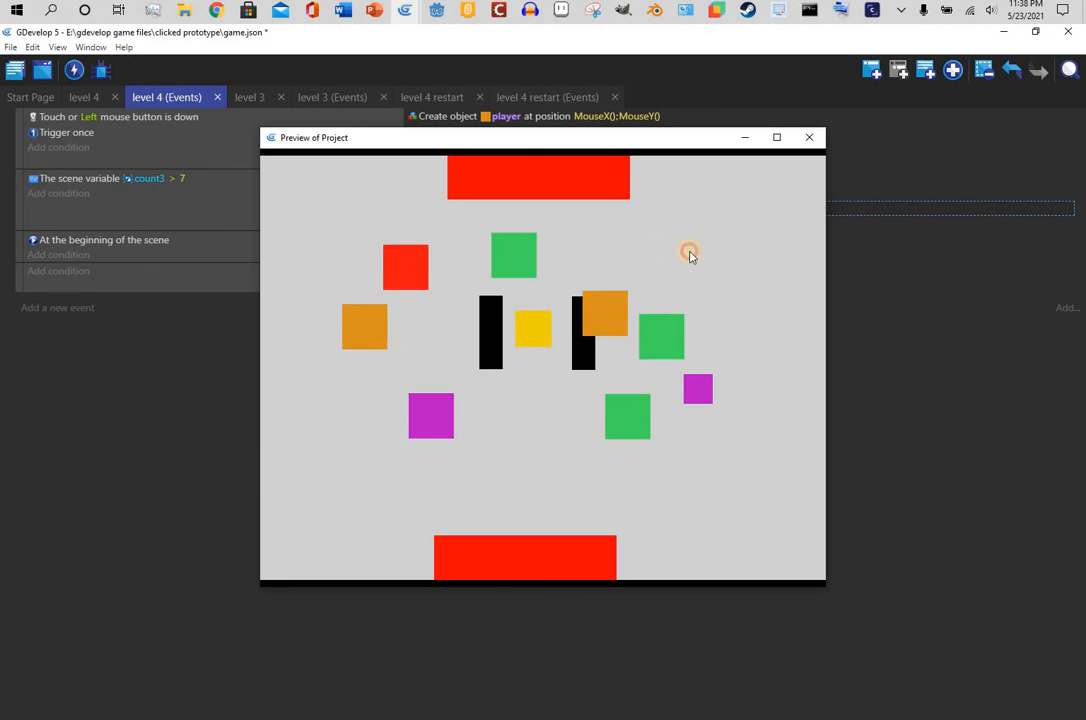
pyautogui.click(786, 263)
pyautogui.click(780, 320)
pyautogui.click(753, 410)
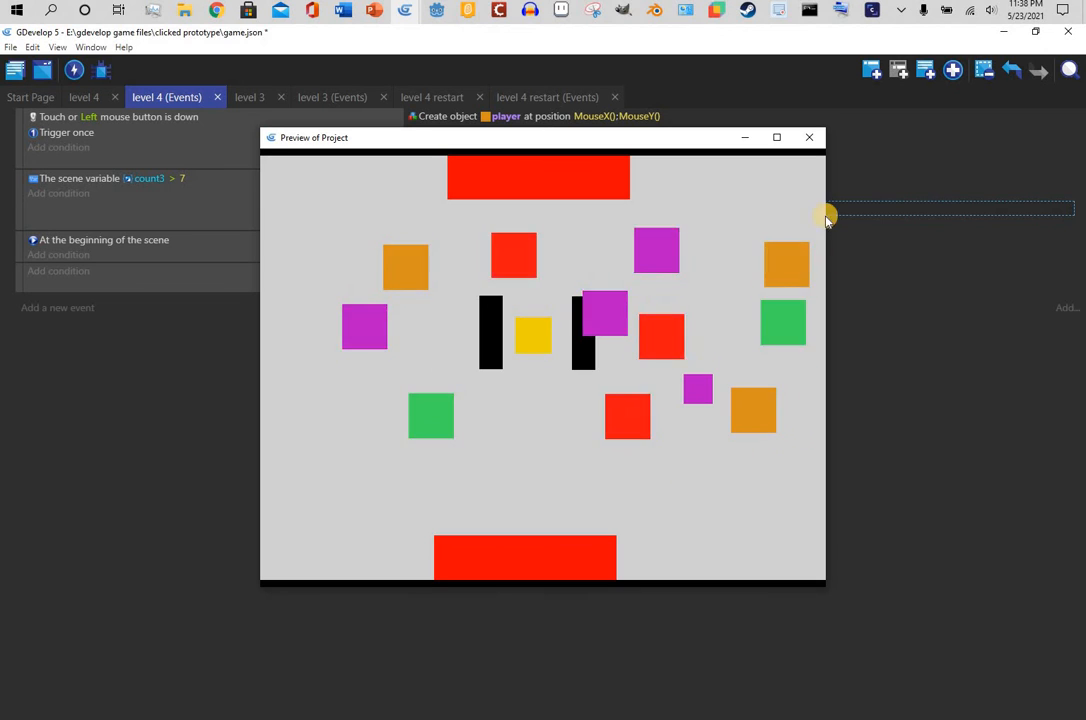
pyautogui.click(809, 137)
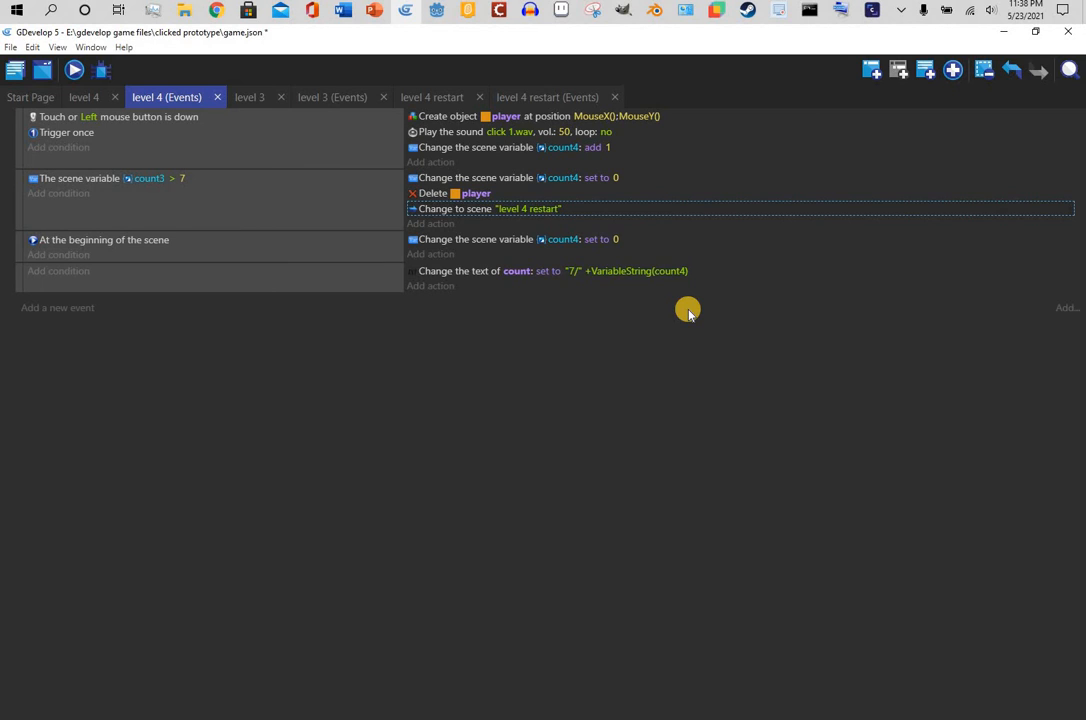
# - Check the count text expression in level 4's last event, and briefly preview the level to look for the counter
pyautogui.click(622, 271)
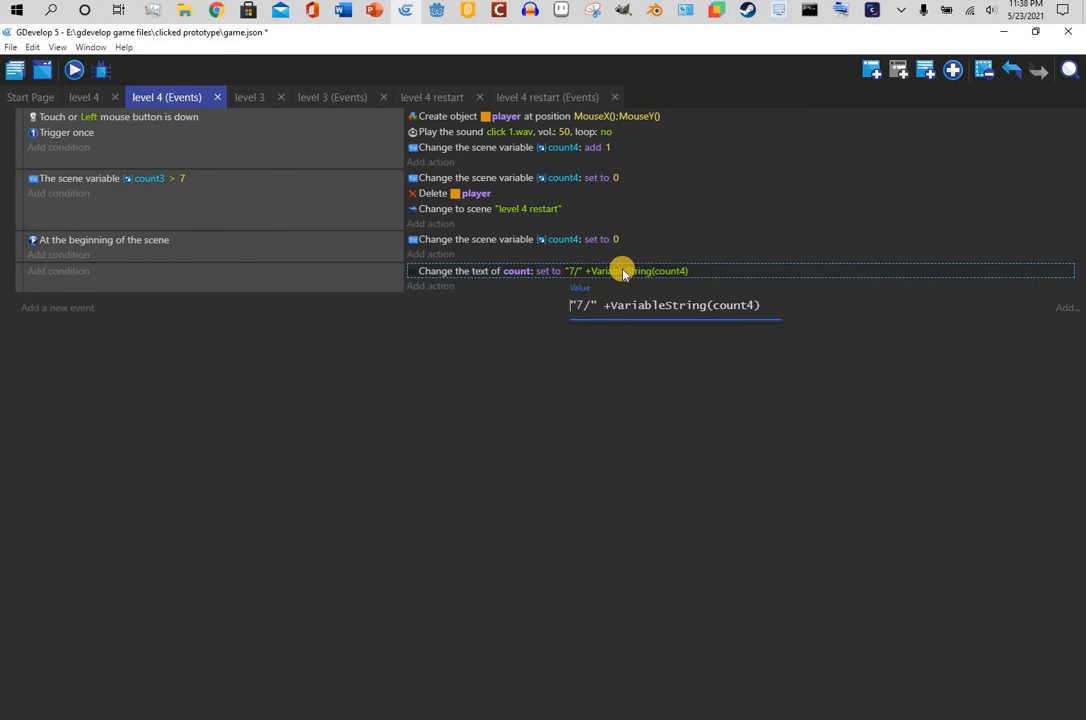
pyautogui.click(500, 341)
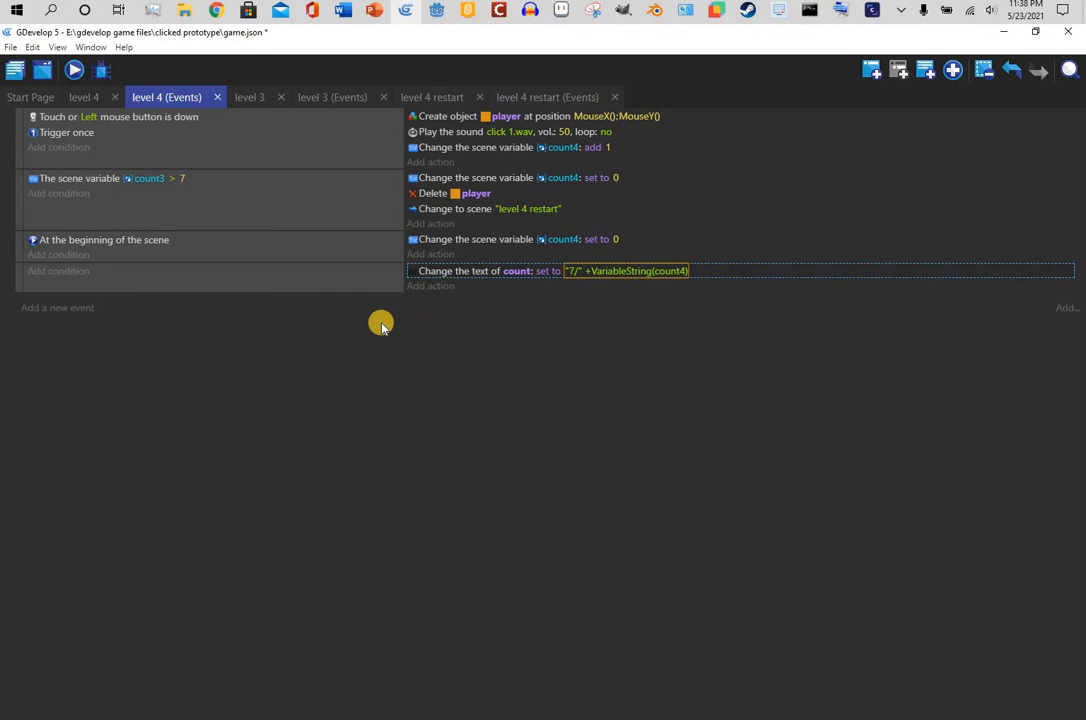
pyautogui.click(68, 71)
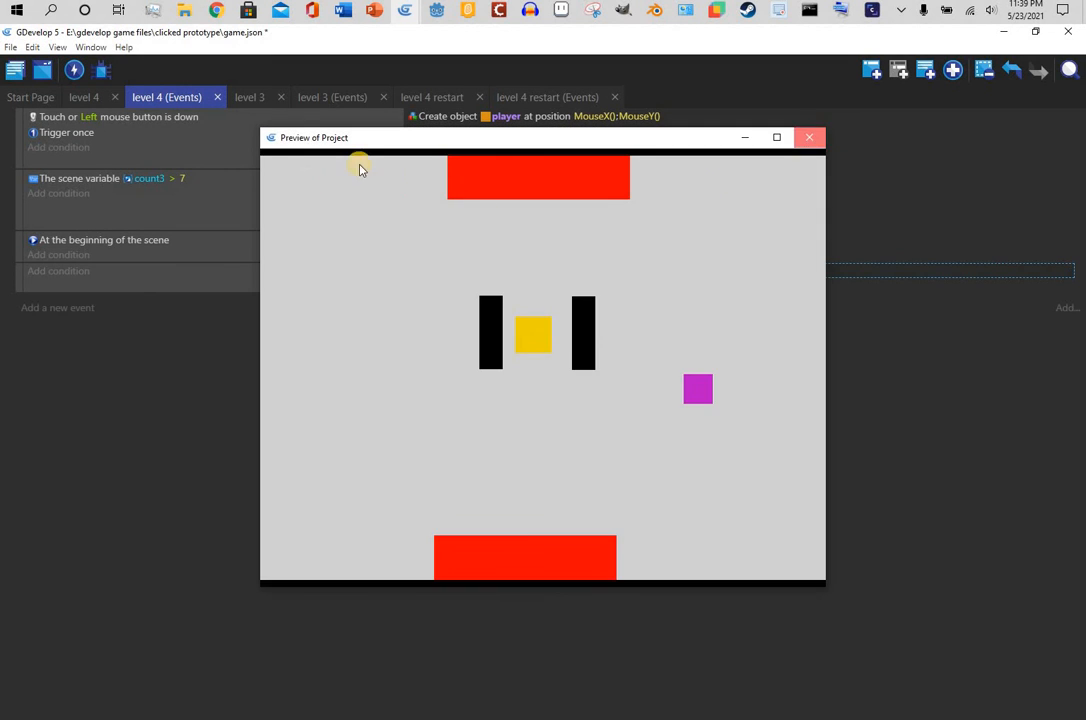
pyautogui.click(810, 138)
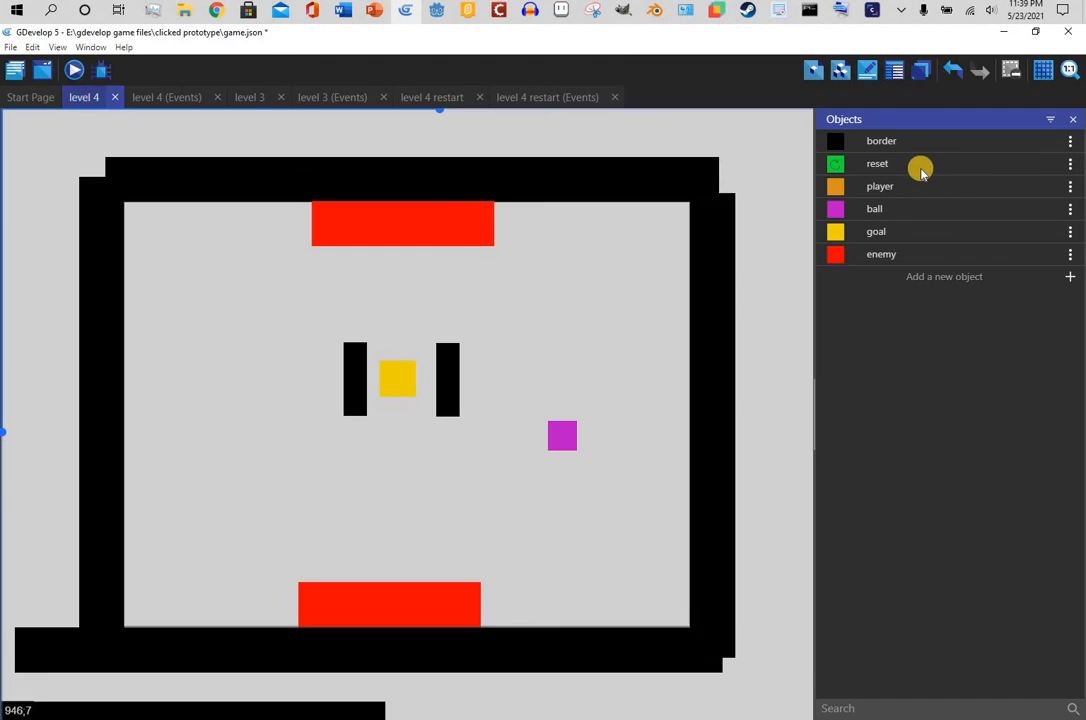
# - Add the reset object inside level 4's lower-right corner, and test the level in a preview by placing eight blocks
pyautogui.moveTo(921, 168); pyautogui.dragTo(644, 579)
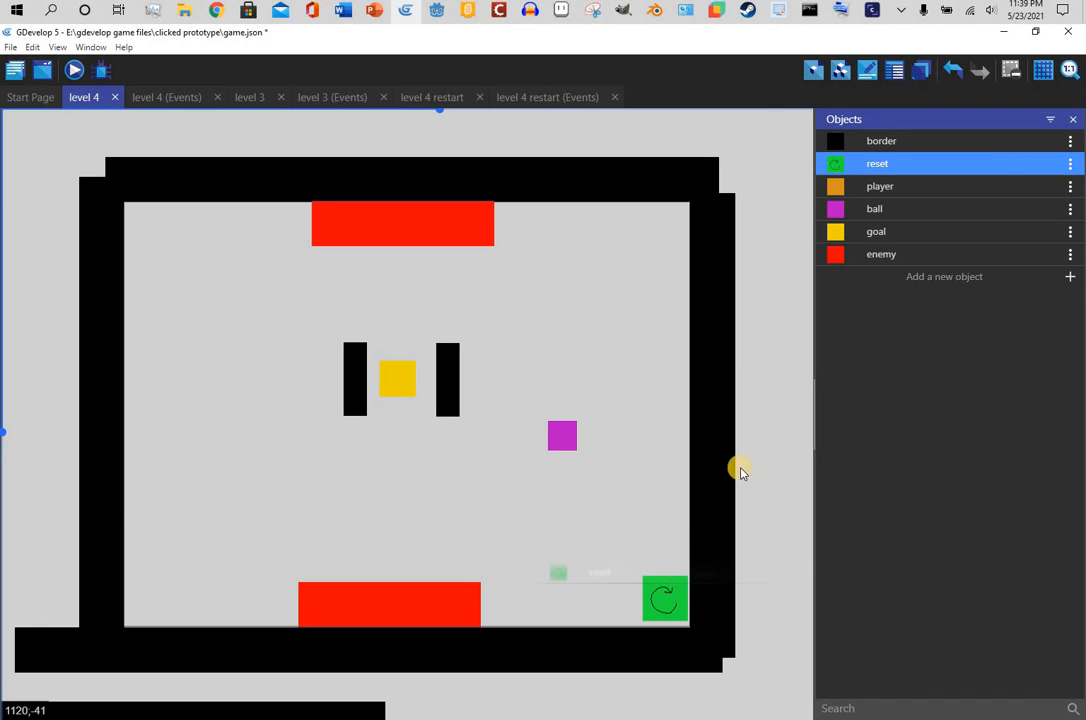
pyautogui.click(76, 72)
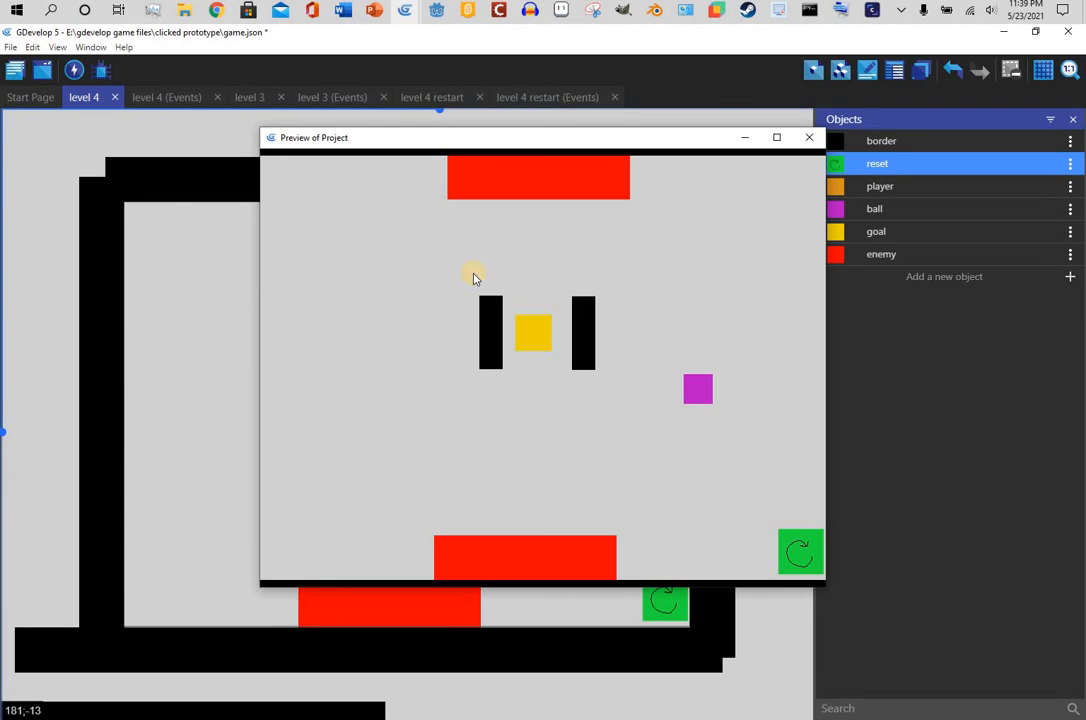
pyautogui.click(766, 201)
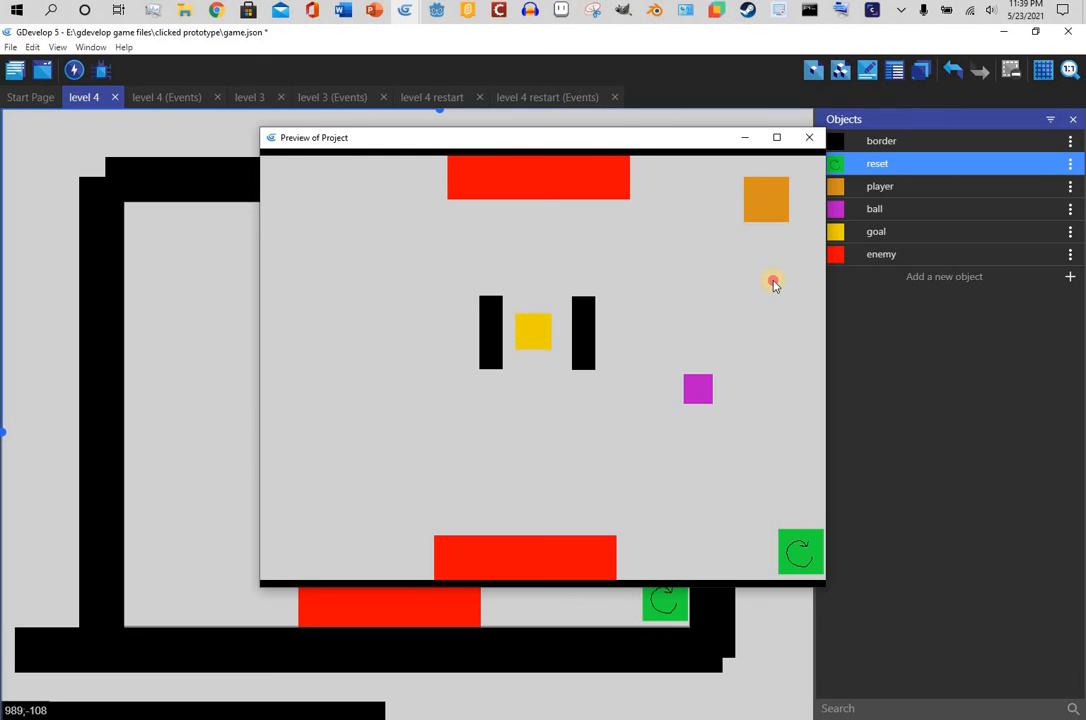
pyautogui.click(773, 281)
pyautogui.click(681, 279)
pyautogui.click(533, 223)
pyautogui.click(364, 238)
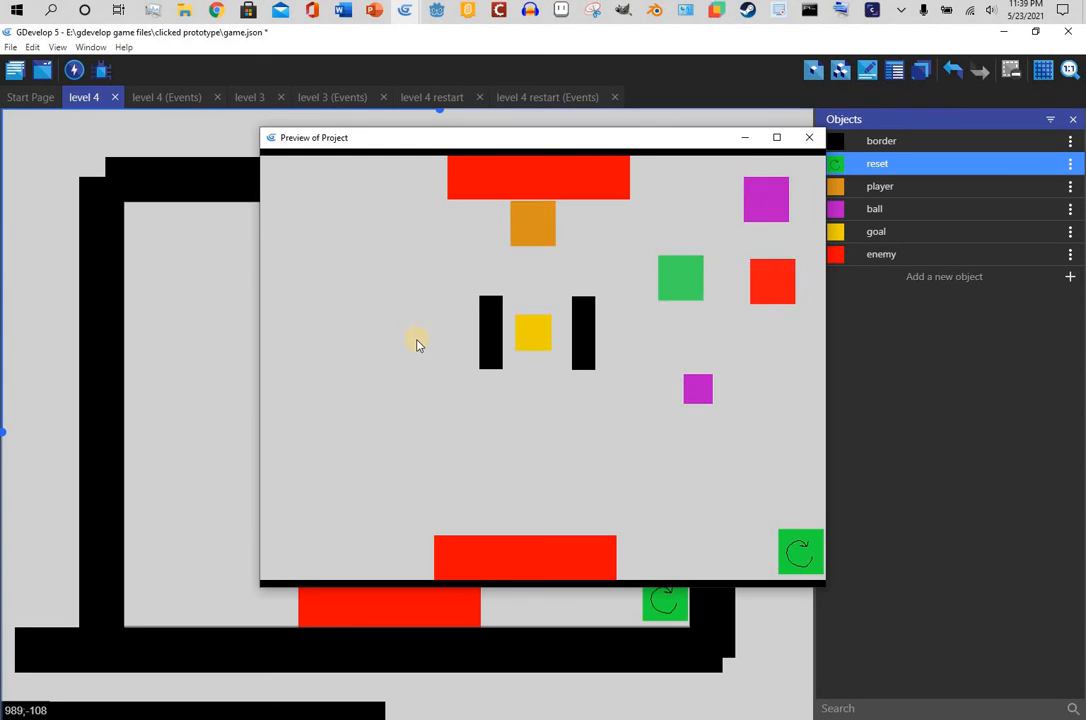
pyautogui.click(414, 361)
pyautogui.click(510, 445)
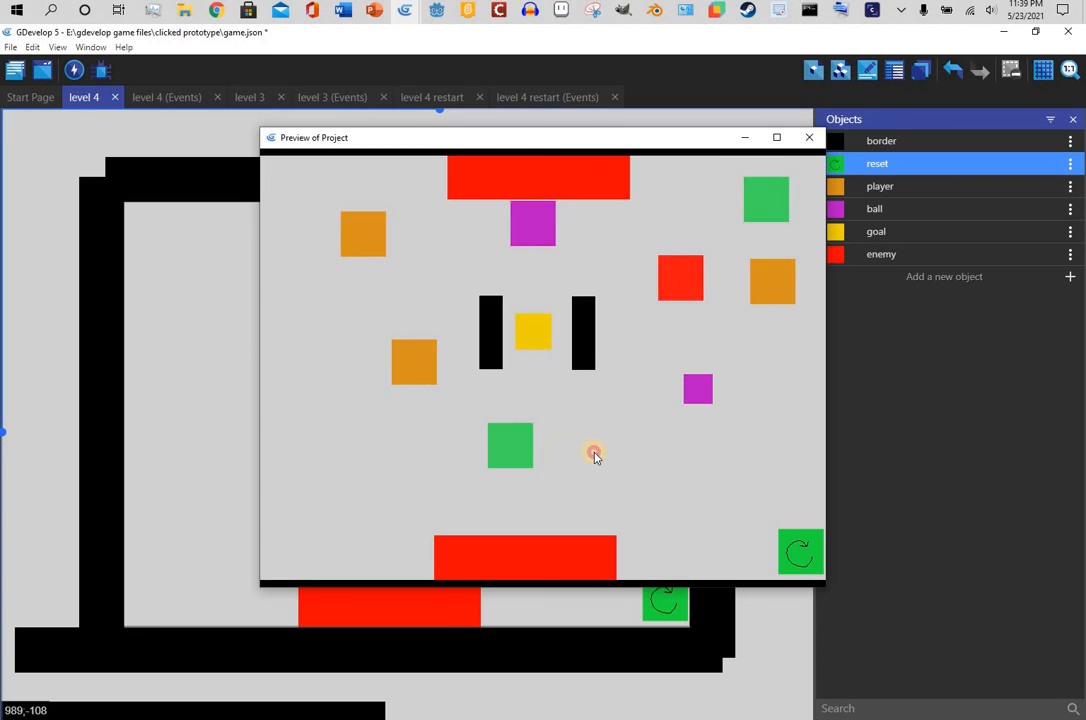
pyautogui.click(591, 453)
pyautogui.click(811, 139)
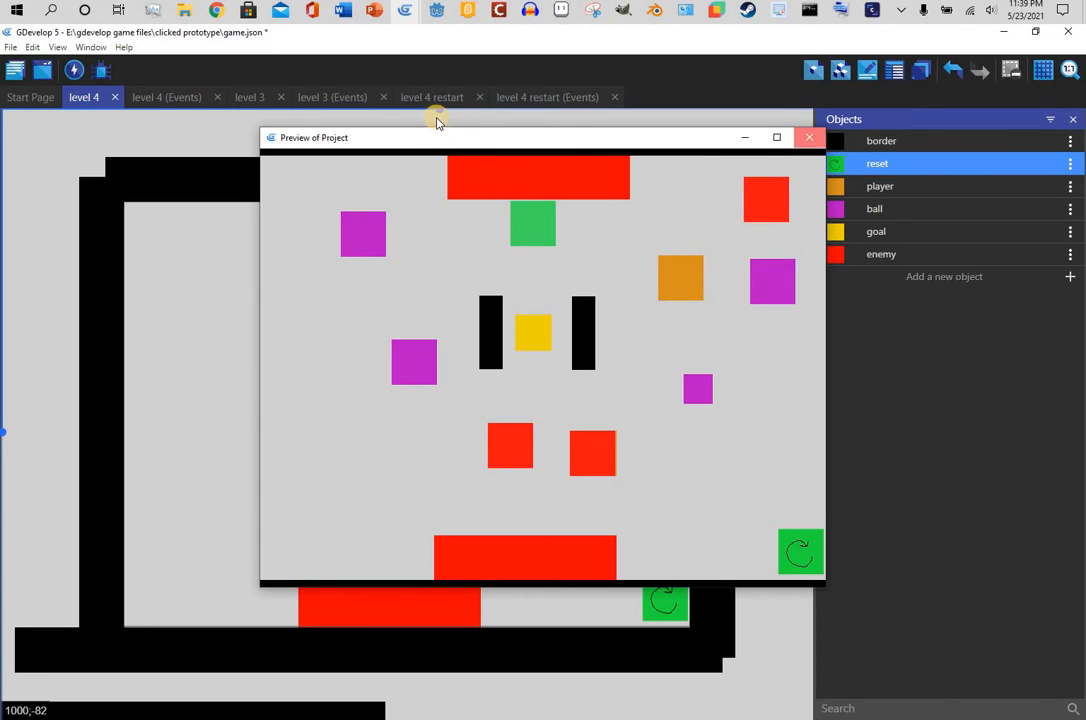
# - Check the variable name in all three count4 actions of level 4's events without changing them
pyautogui.hotkey('ctrl', 'Tab')
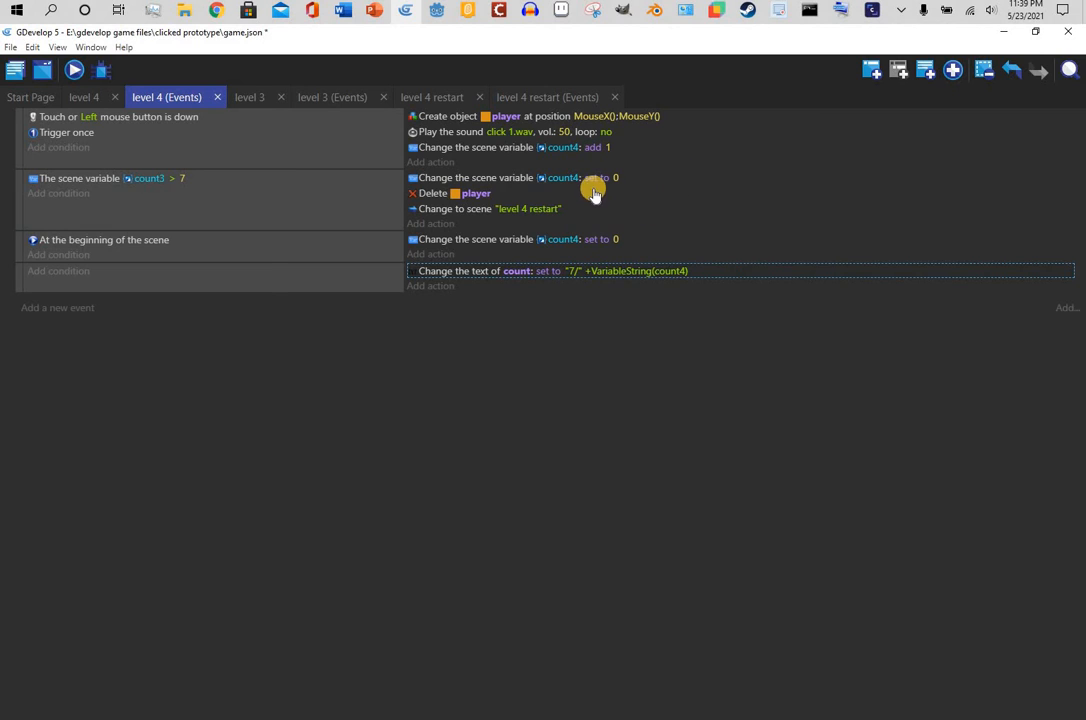
pyautogui.click(565, 150)
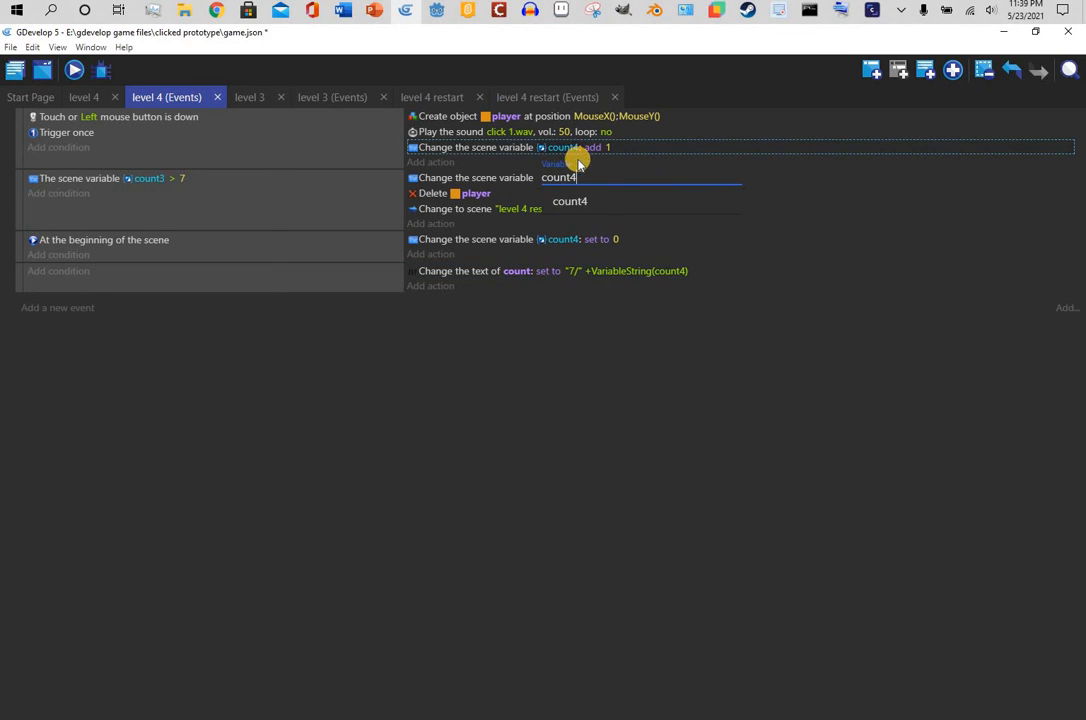
pyautogui.press('Escape')
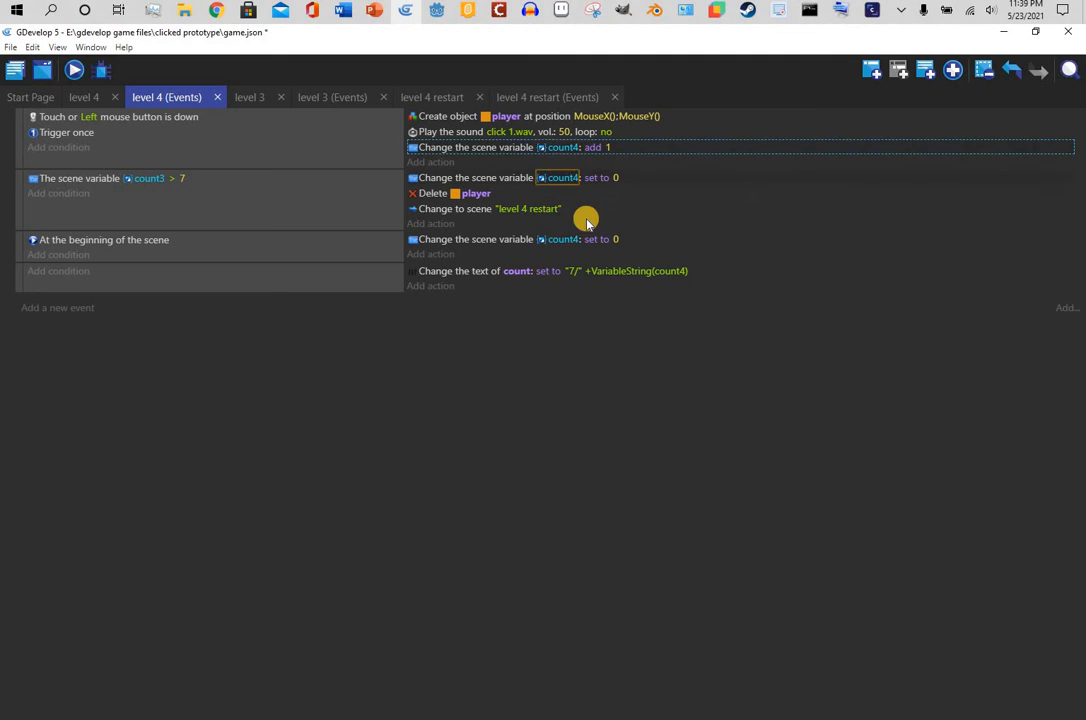
pyautogui.click(566, 178)
pyautogui.press('Escape')
pyautogui.click(555, 241)
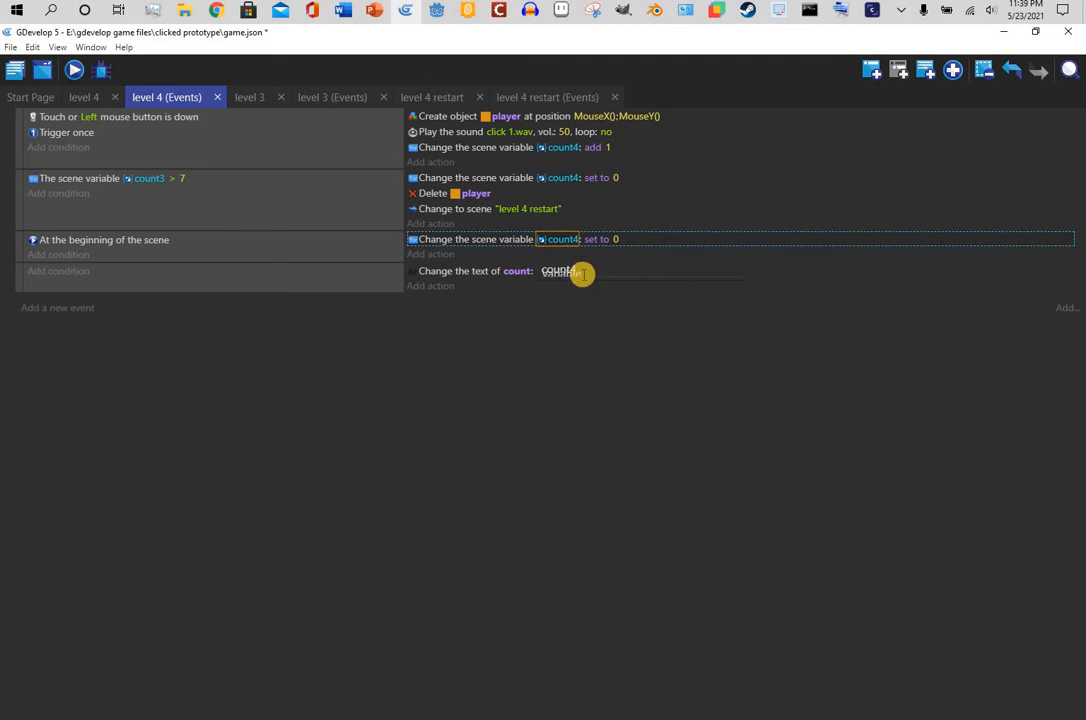
pyautogui.press('Escape')
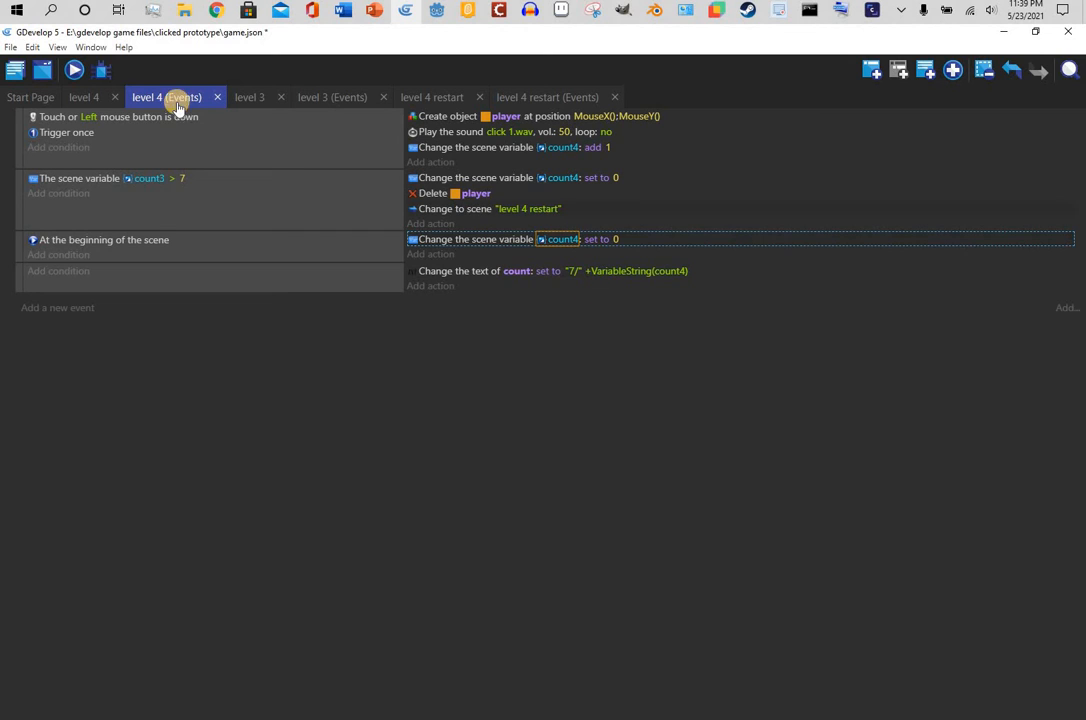
# - Preview level 4 again, place well over seven blocks to retest the block limit, and close the preview
pyautogui.click(74, 69)
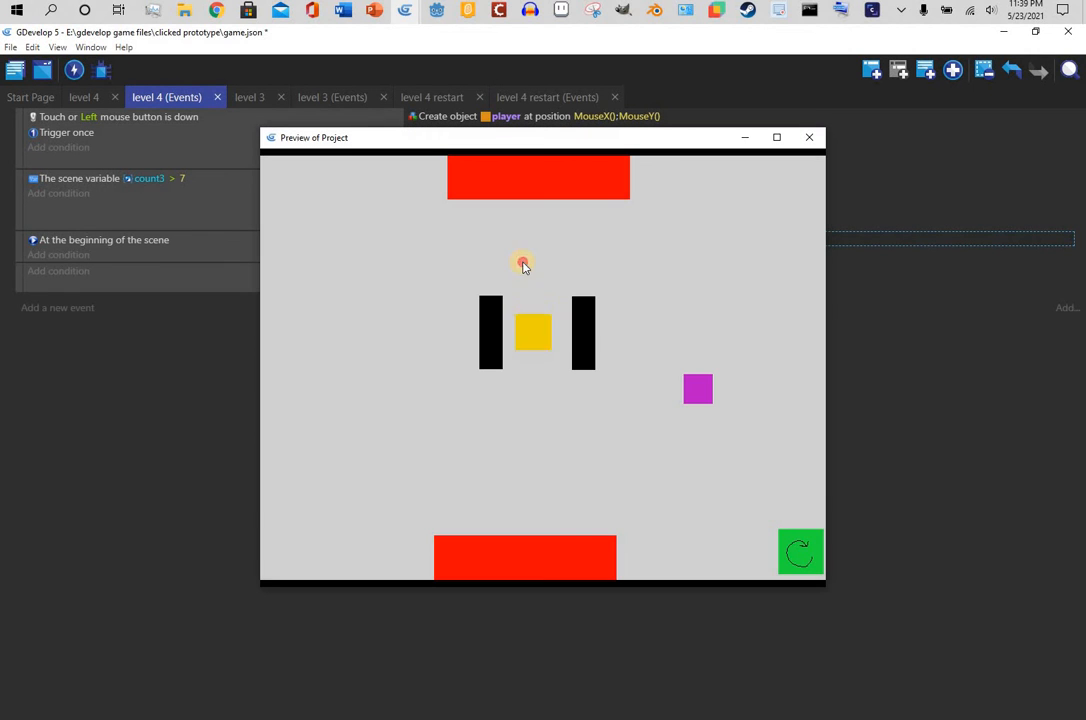
pyautogui.click(522, 263)
pyautogui.click(642, 228)
pyautogui.click(725, 247)
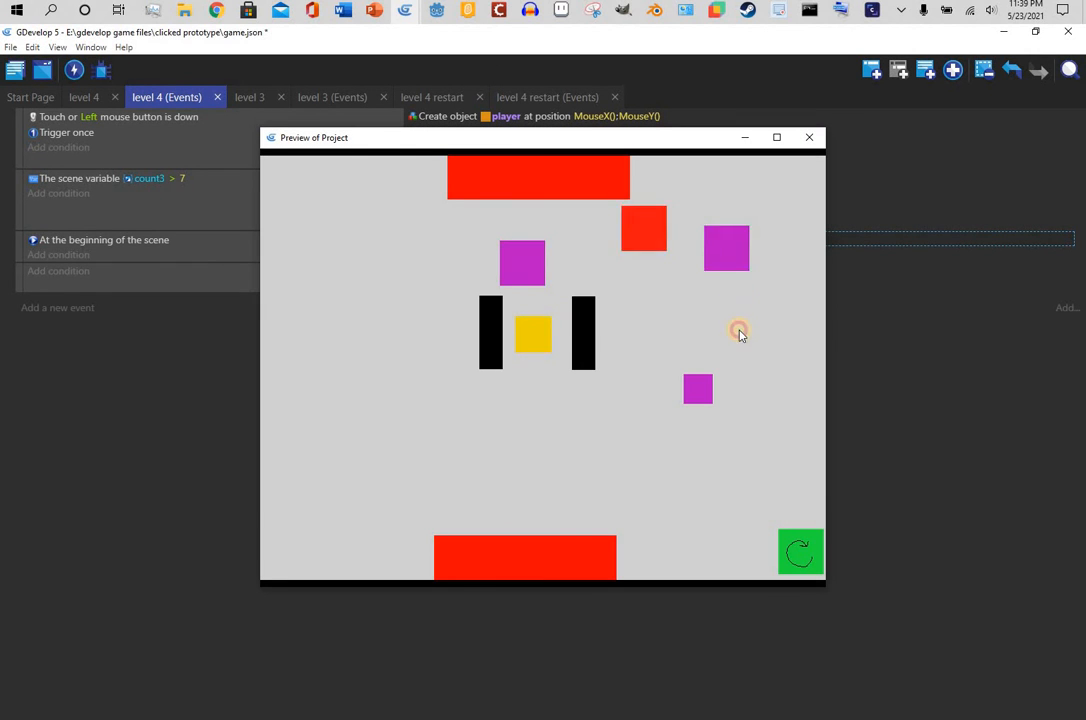
pyautogui.click(739, 299)
pyautogui.click(662, 354)
pyautogui.click(610, 390)
pyautogui.click(563, 403)
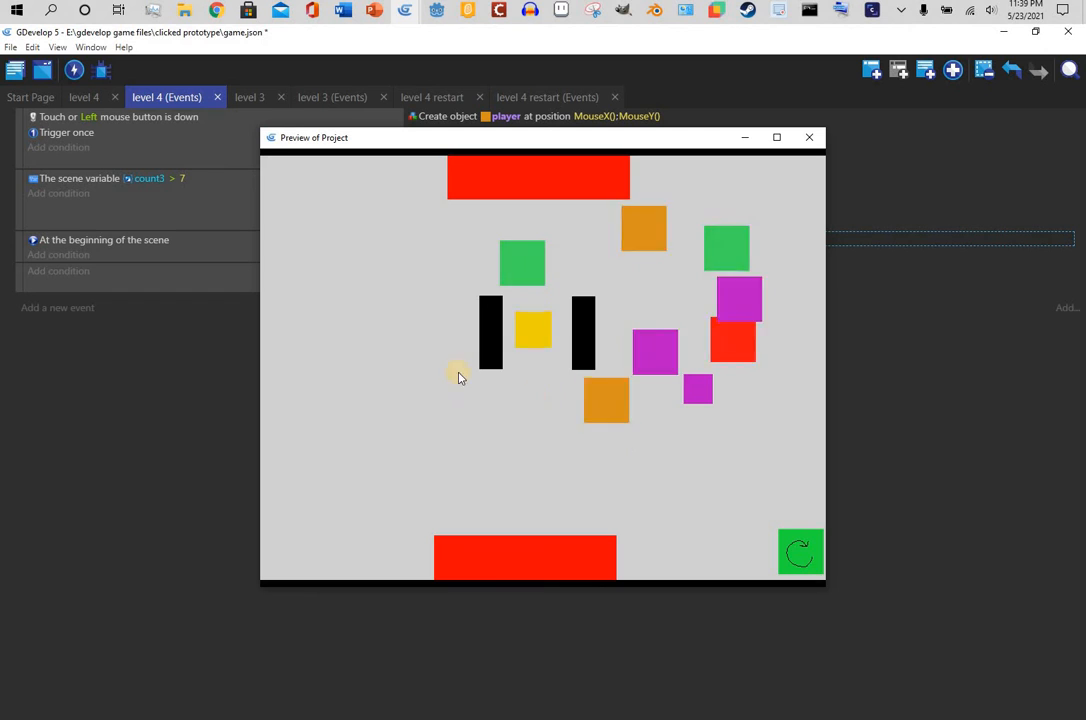
pyautogui.click(380, 282)
pyautogui.click(359, 247)
pyautogui.click(351, 229)
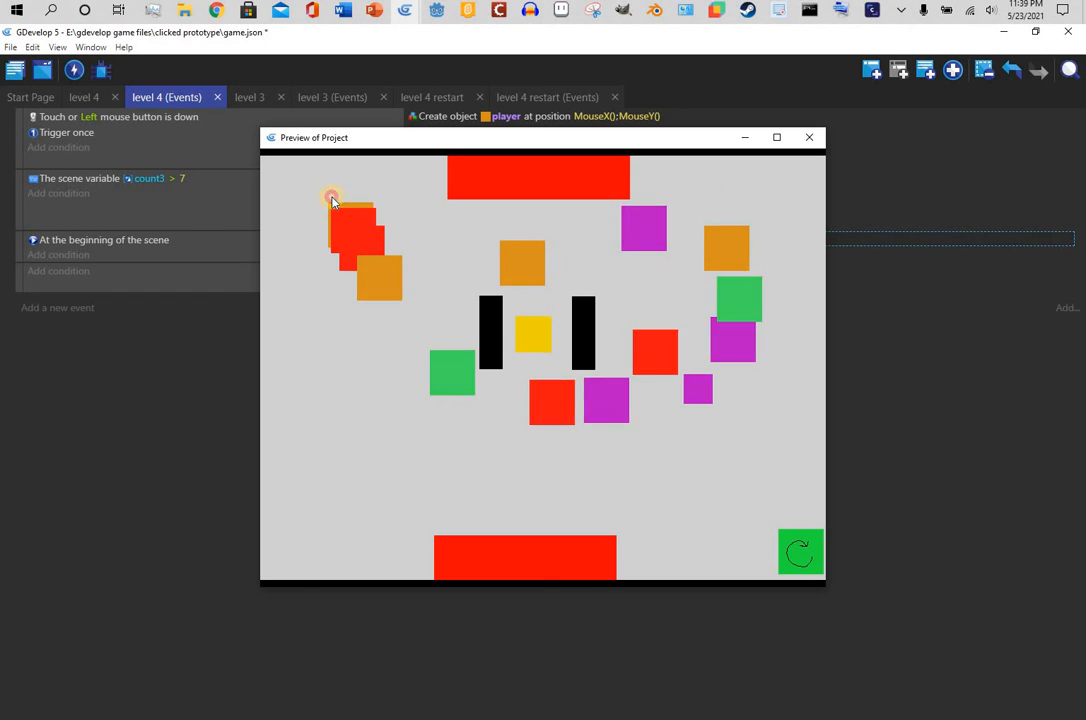
pyautogui.click(332, 199)
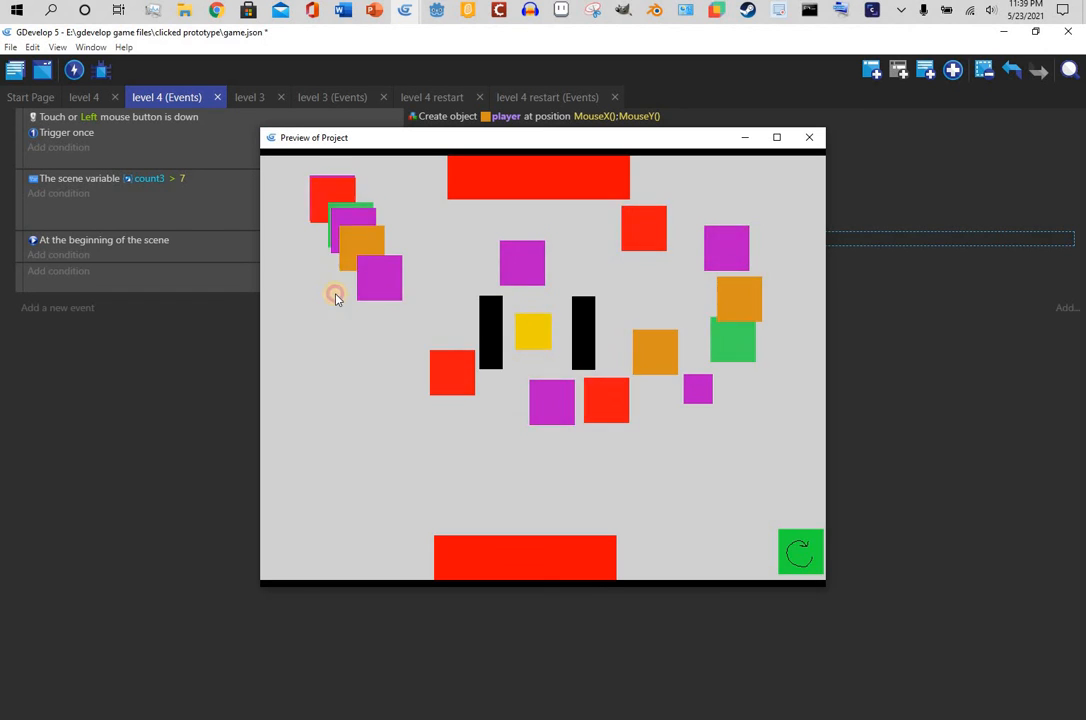
pyautogui.click(808, 138)
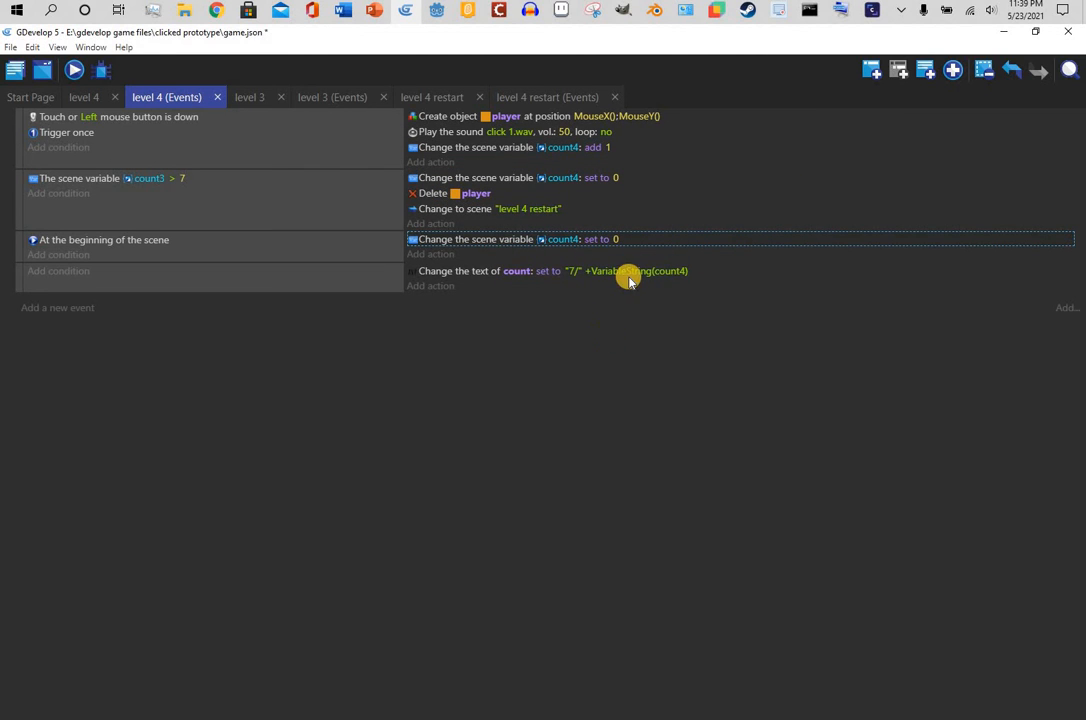
# - Copy the count text object from level 3 into level 4 and place it inside the lower-left corner of the play area
pyautogui.click(84, 96)
pyautogui.click(249, 97)
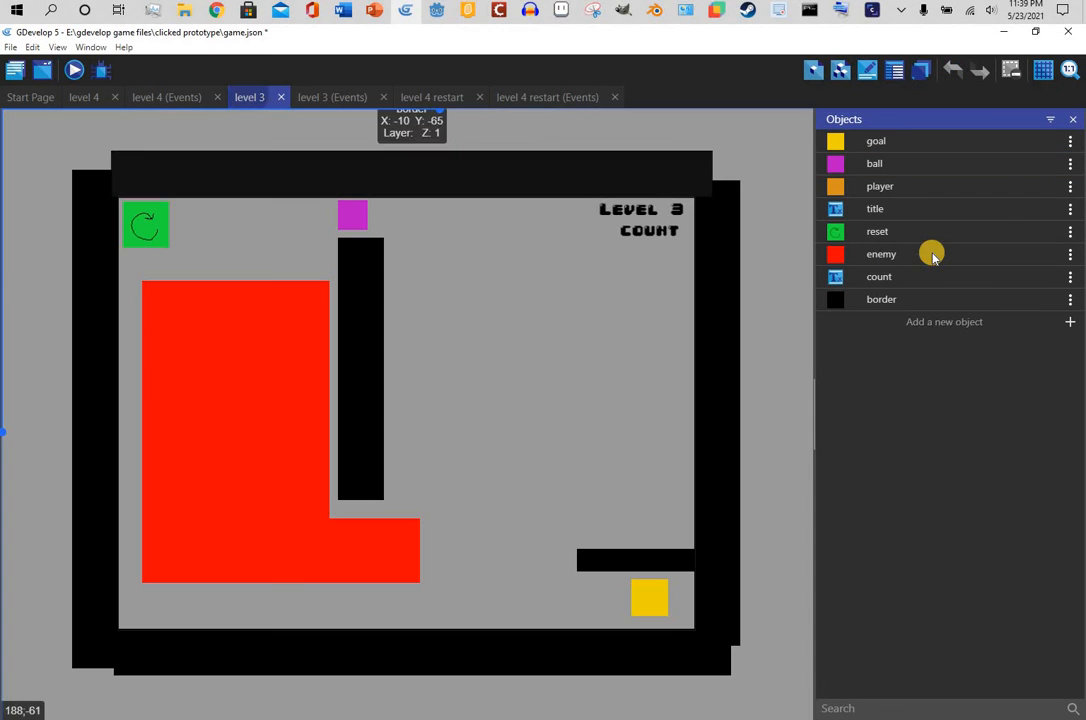
pyautogui.click(1070, 277)
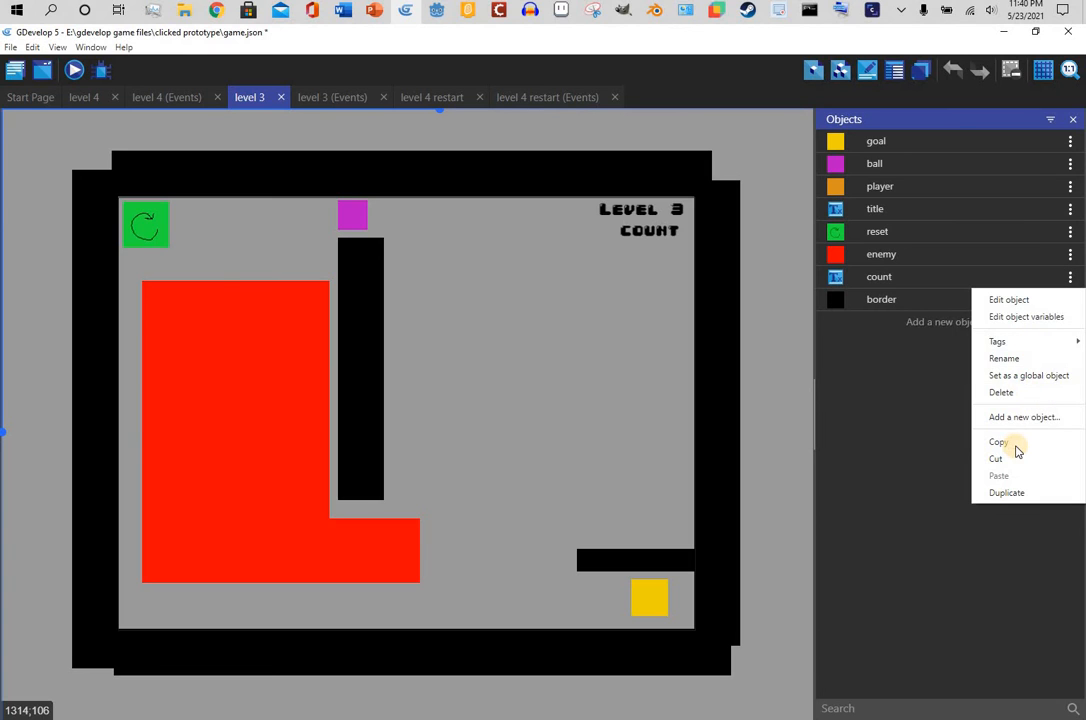
pyautogui.click(957, 387)
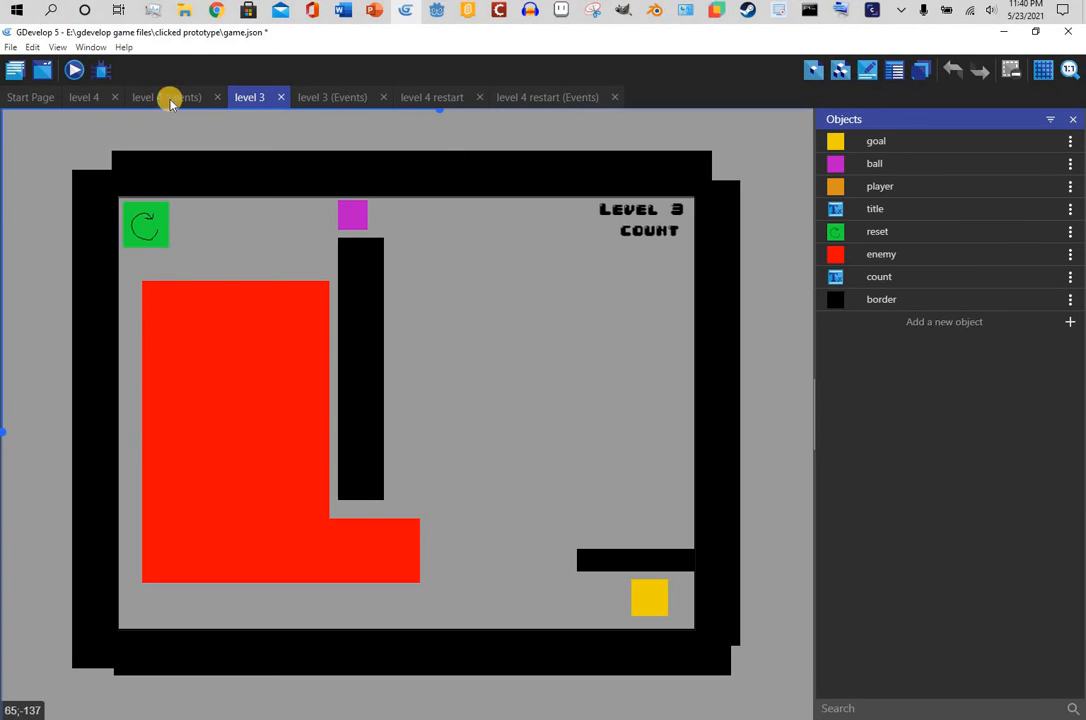
pyautogui.click(85, 100)
pyautogui.click(1070, 254)
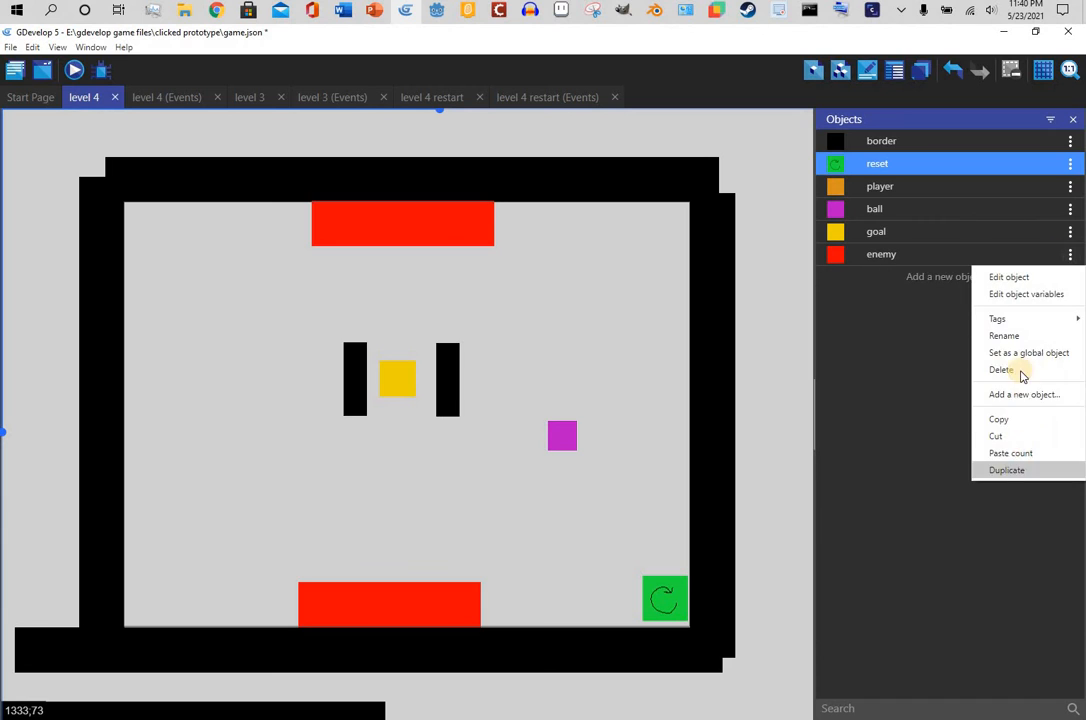
pyautogui.click(1016, 456)
pyautogui.moveTo(914, 252); pyautogui.dragTo(126, 608)
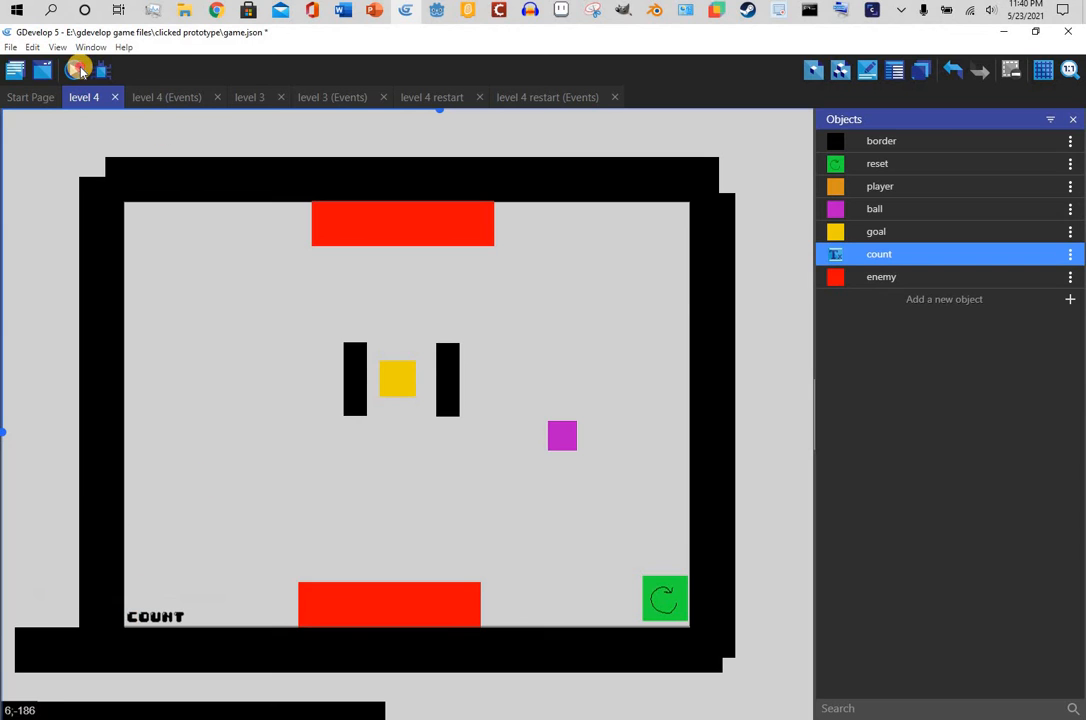
# - Preview level 4, place ten blocks to test the counter against the limit, and return to level 4's events
pyautogui.press('F5')
pyautogui.click(354, 321)
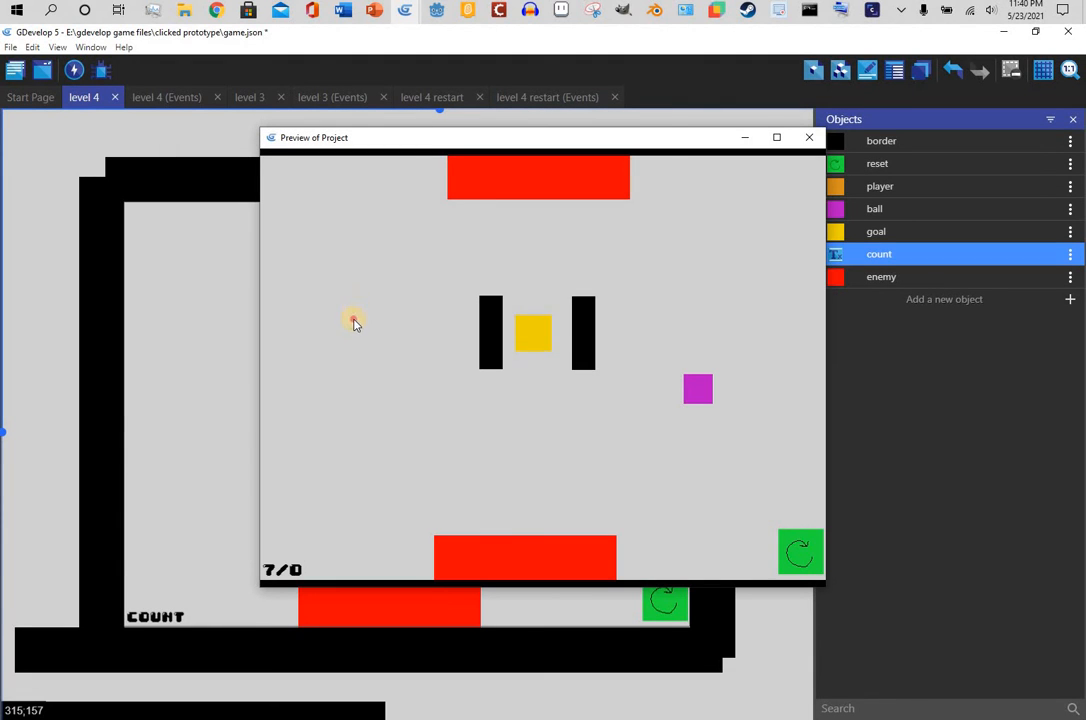
pyautogui.click(475, 487)
pyautogui.click(679, 388)
pyautogui.click(710, 286)
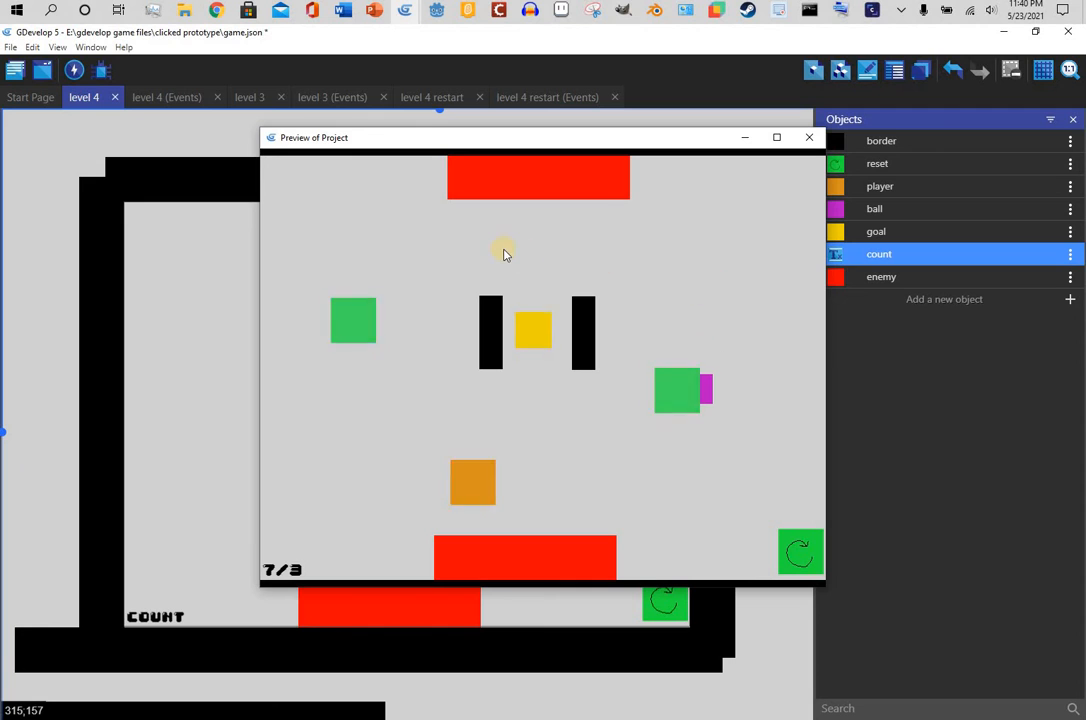
pyautogui.click(358, 277)
pyautogui.click(369, 470)
pyautogui.click(466, 423)
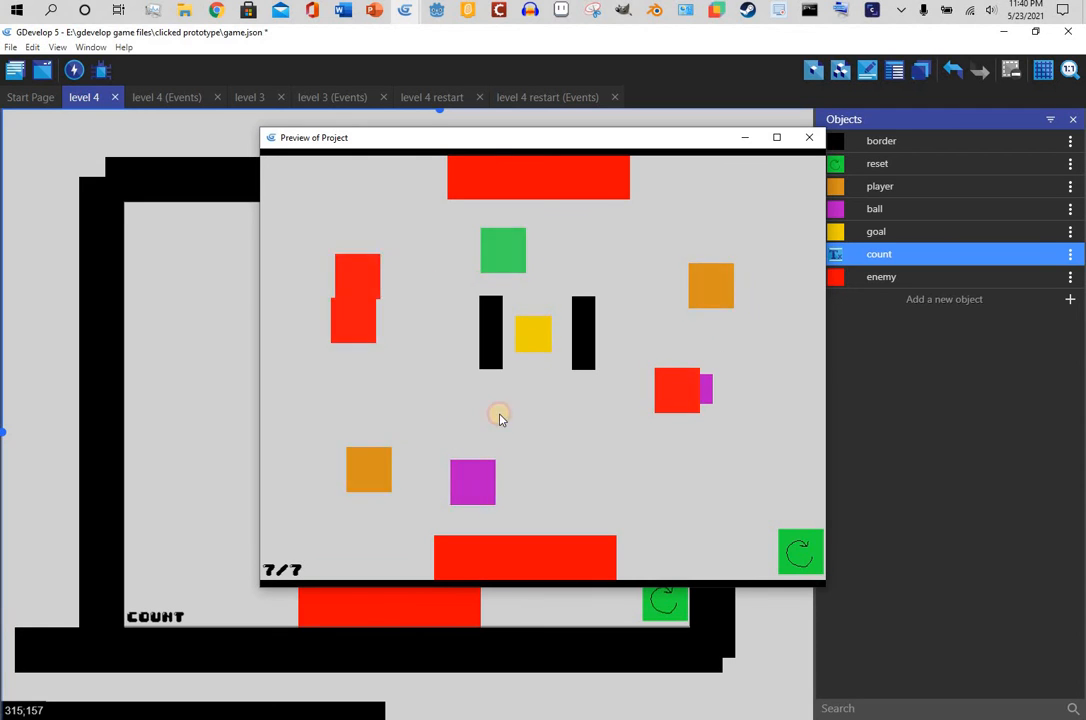
pyautogui.click(590, 463)
pyautogui.click(536, 410)
pyautogui.click(809, 137)
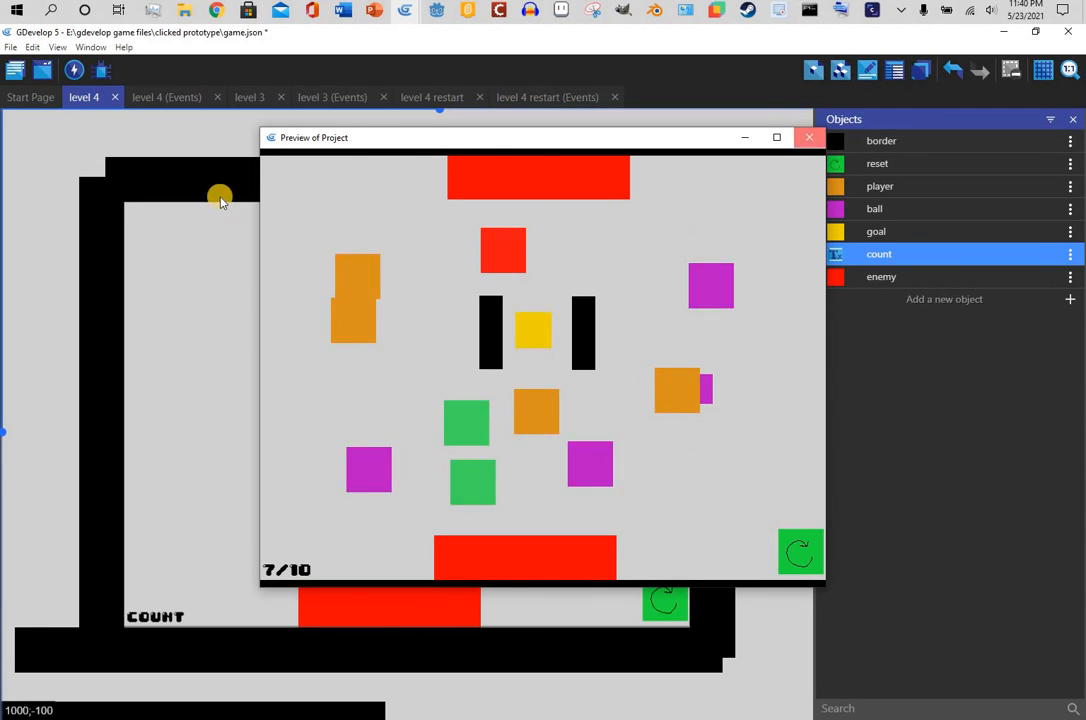
pyautogui.click(165, 100)
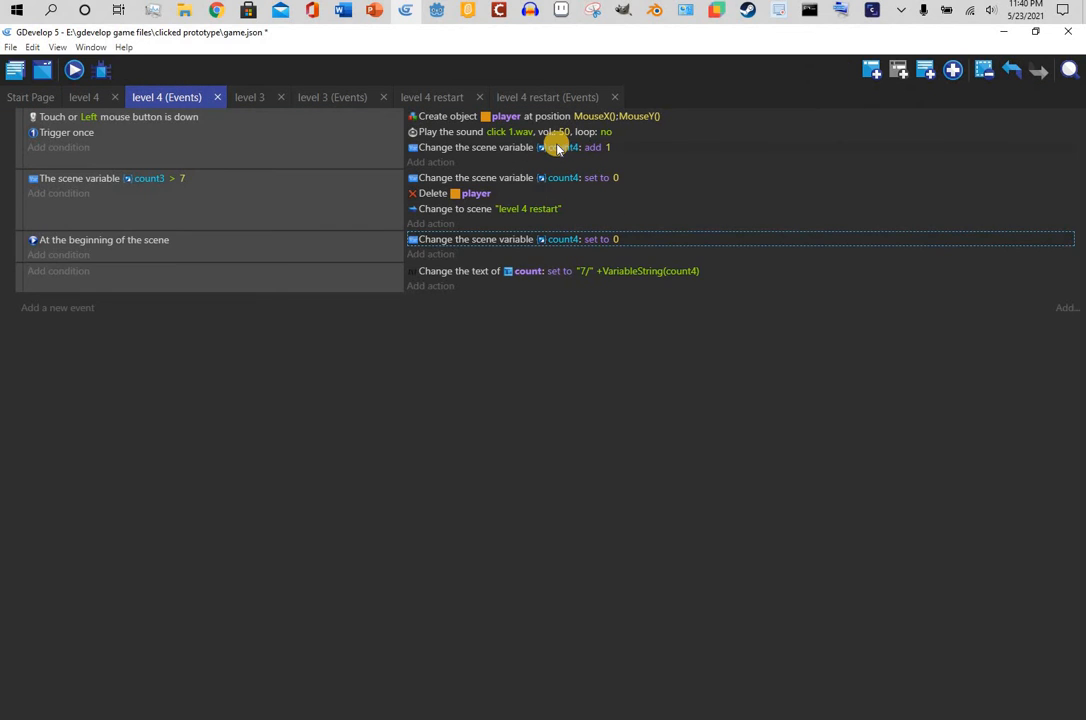
# - Reselect count4 as the scene variable in all three change-variable actions of level 4's events
pyautogui.click(562, 148)
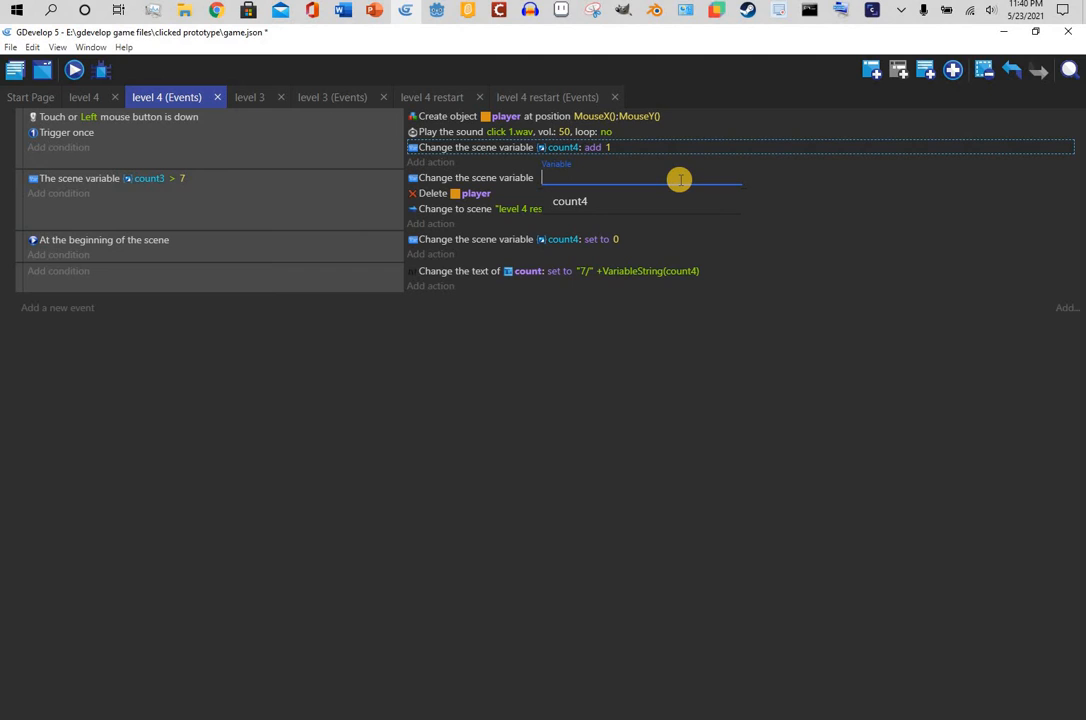
pyautogui.click(535, 210)
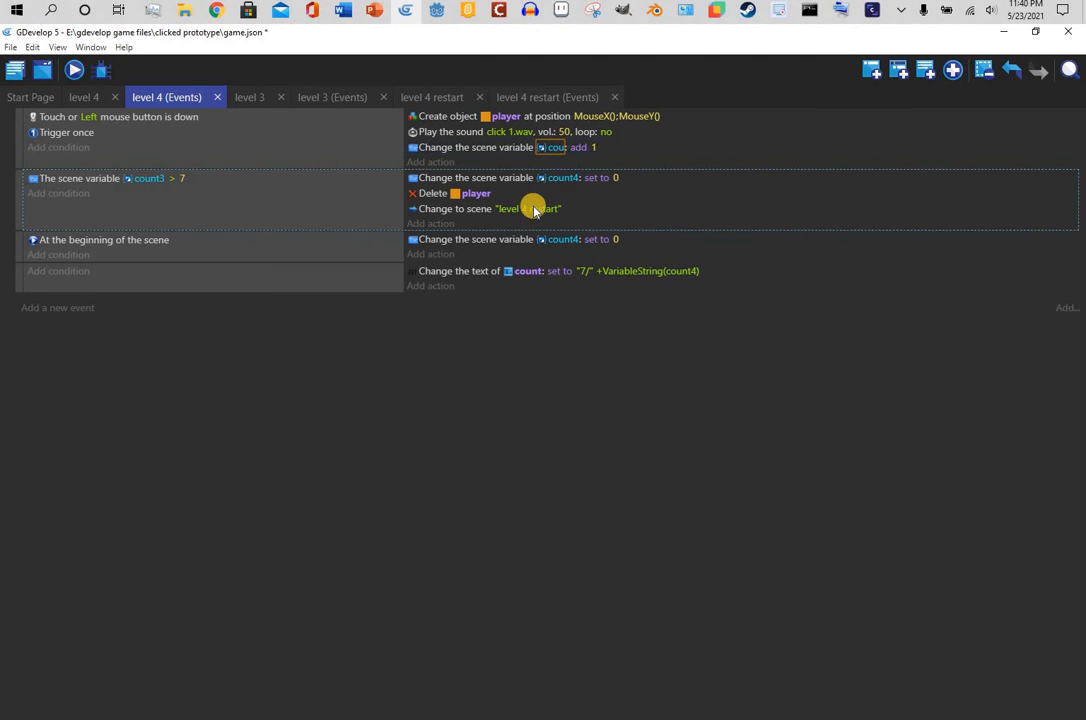
pyautogui.click(562, 181)
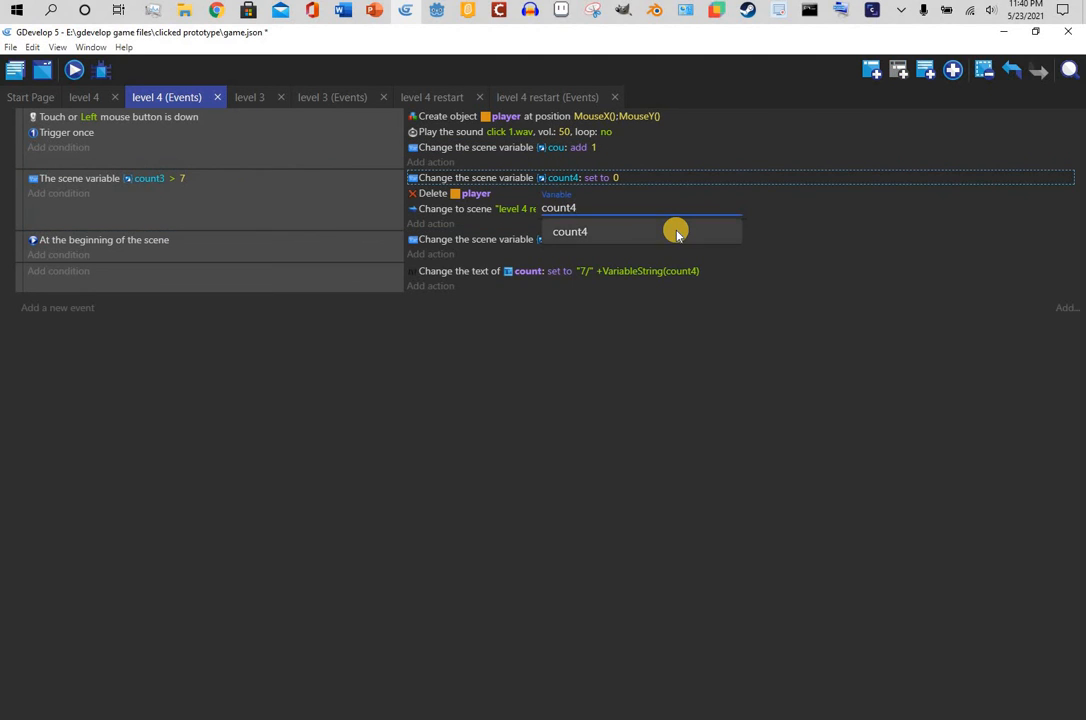
pyautogui.press('BackSpace')
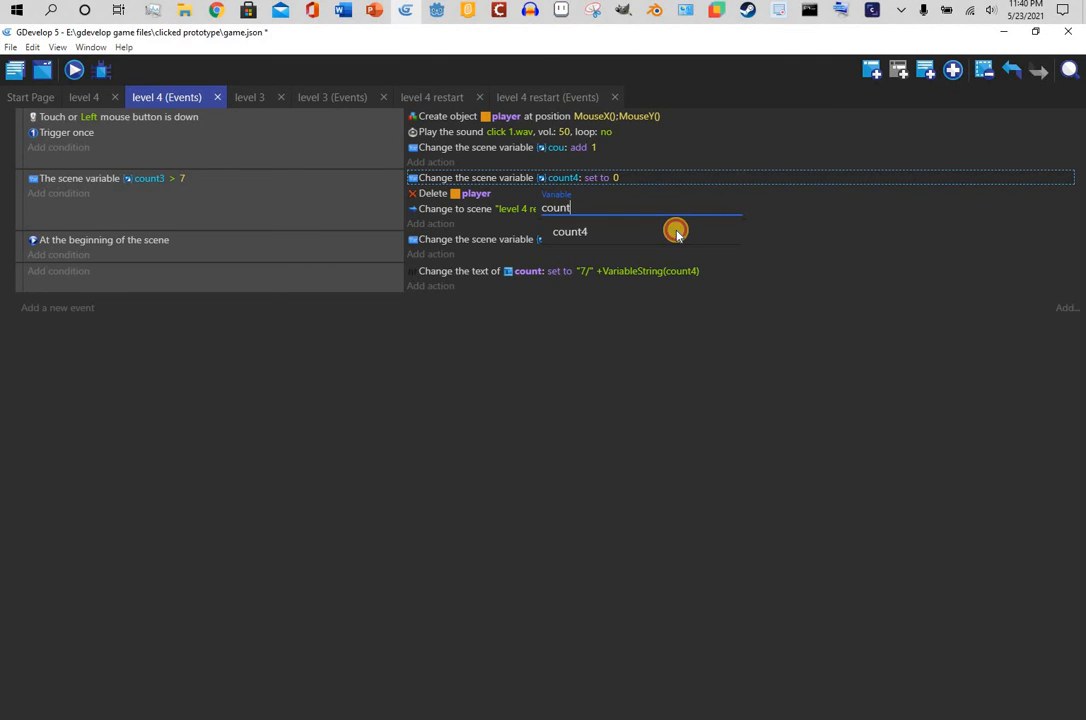
pyautogui.click(676, 231)
pyautogui.click(553, 148)
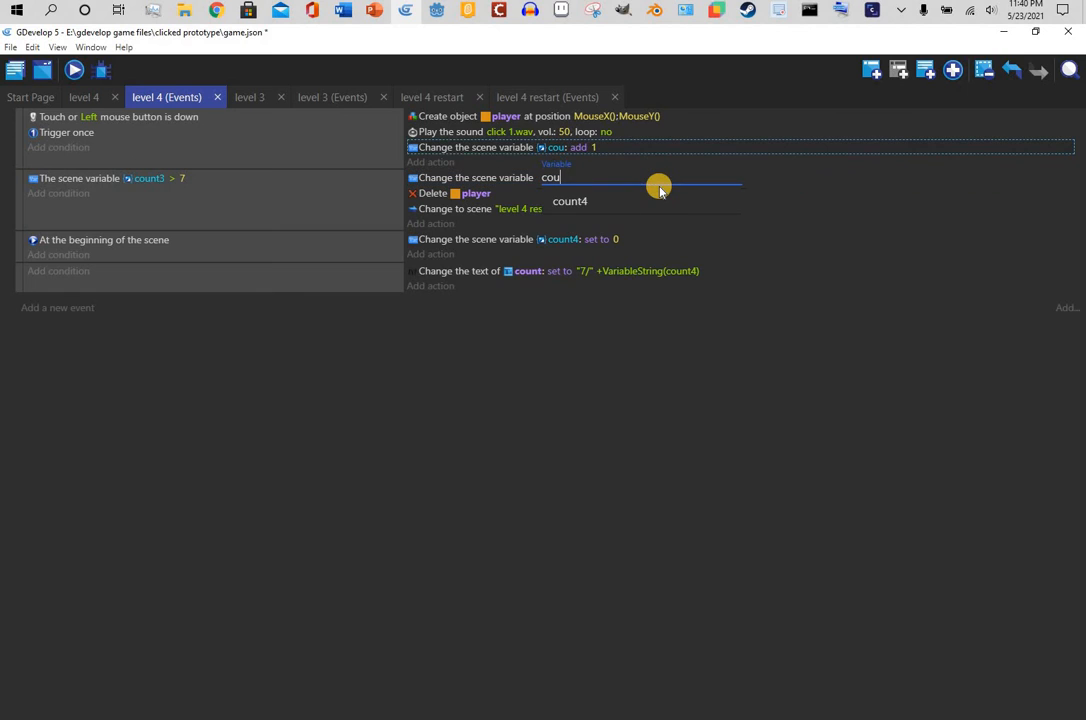
pyautogui.click(647, 207)
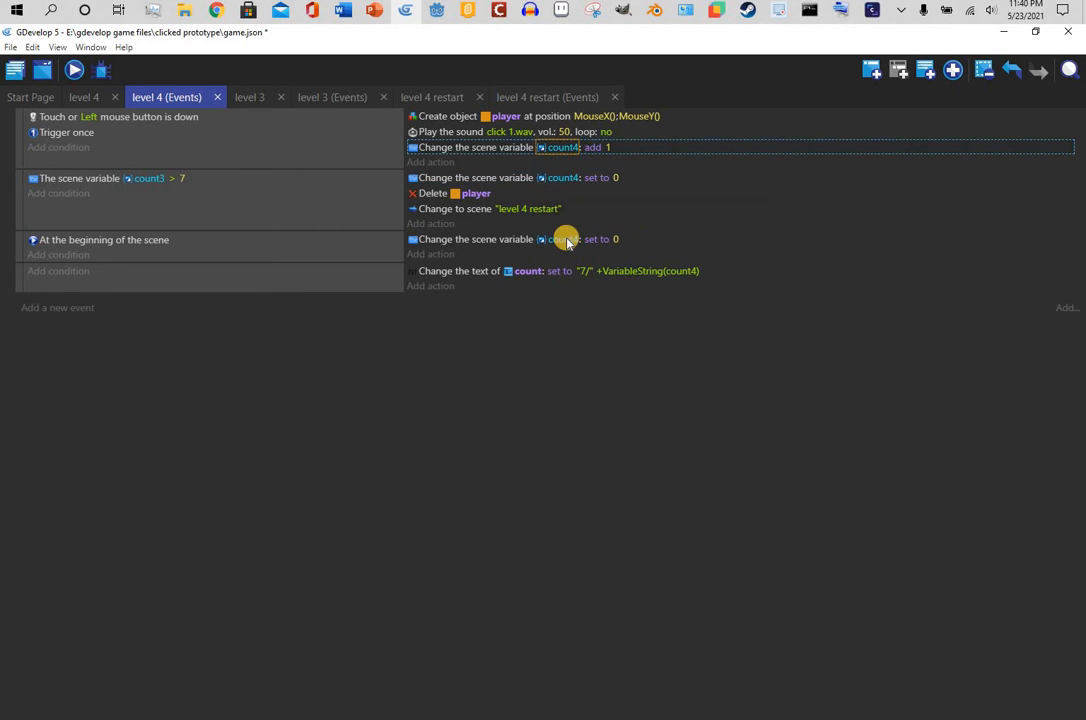
pyautogui.click(566, 241)
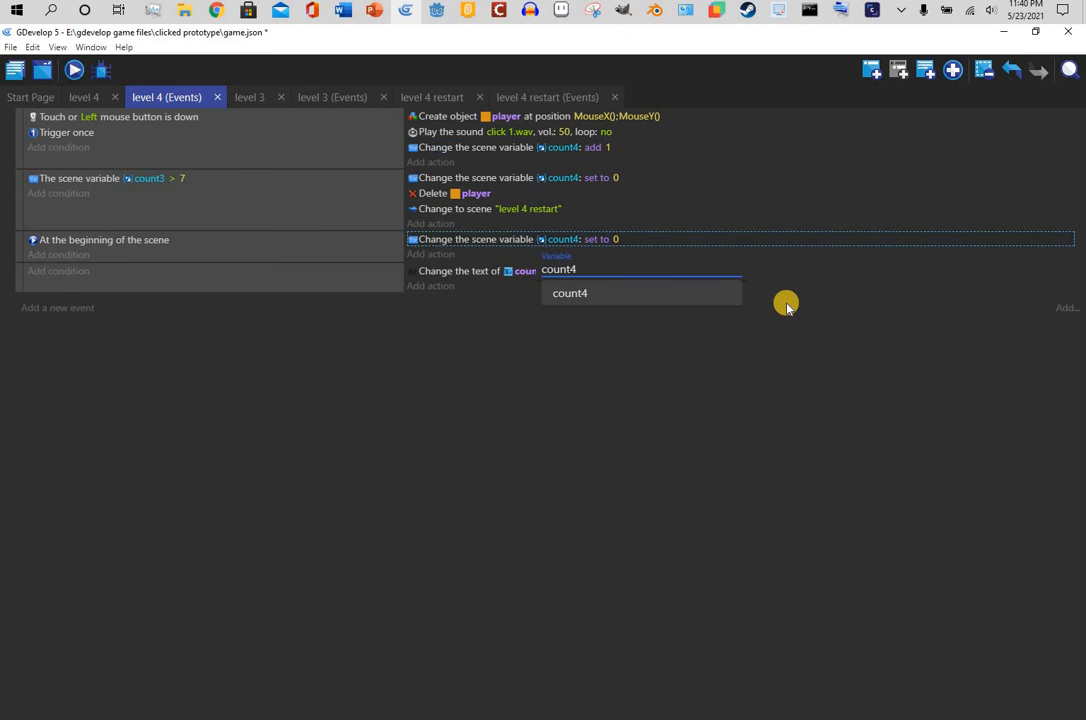
pyautogui.press('BackSpace')
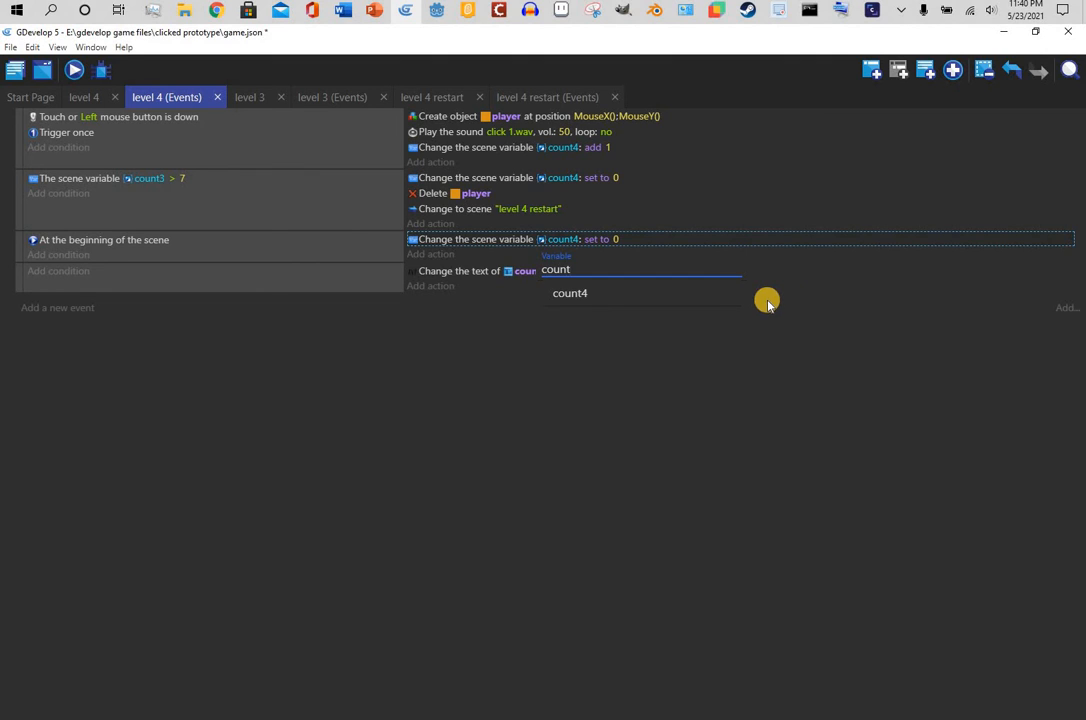
pyautogui.click(717, 299)
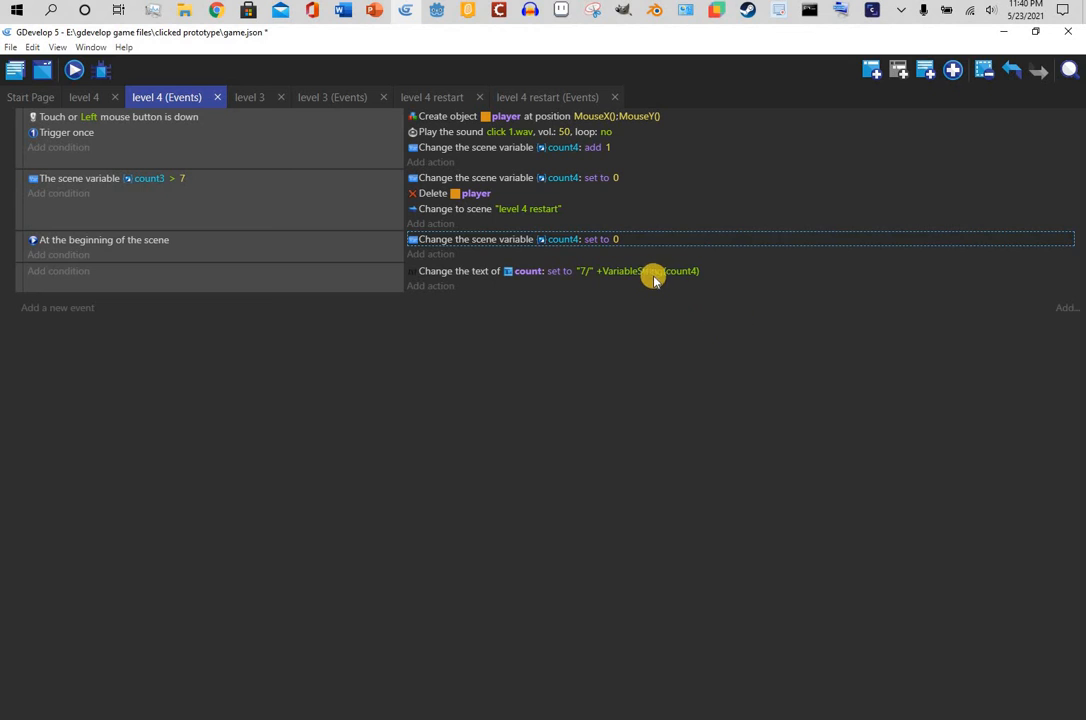
# - Try to insert the text of scene variable count4 into the existing value of the count object's text action
pyautogui.click(641, 272)
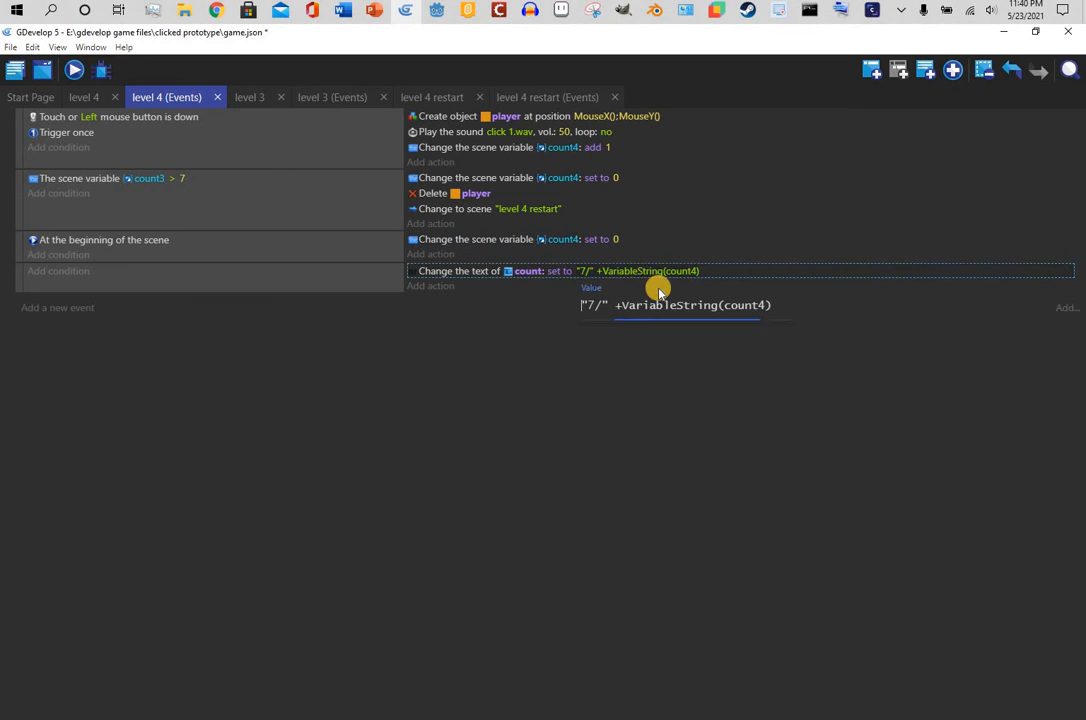
pyautogui.doubleClick(474, 272)
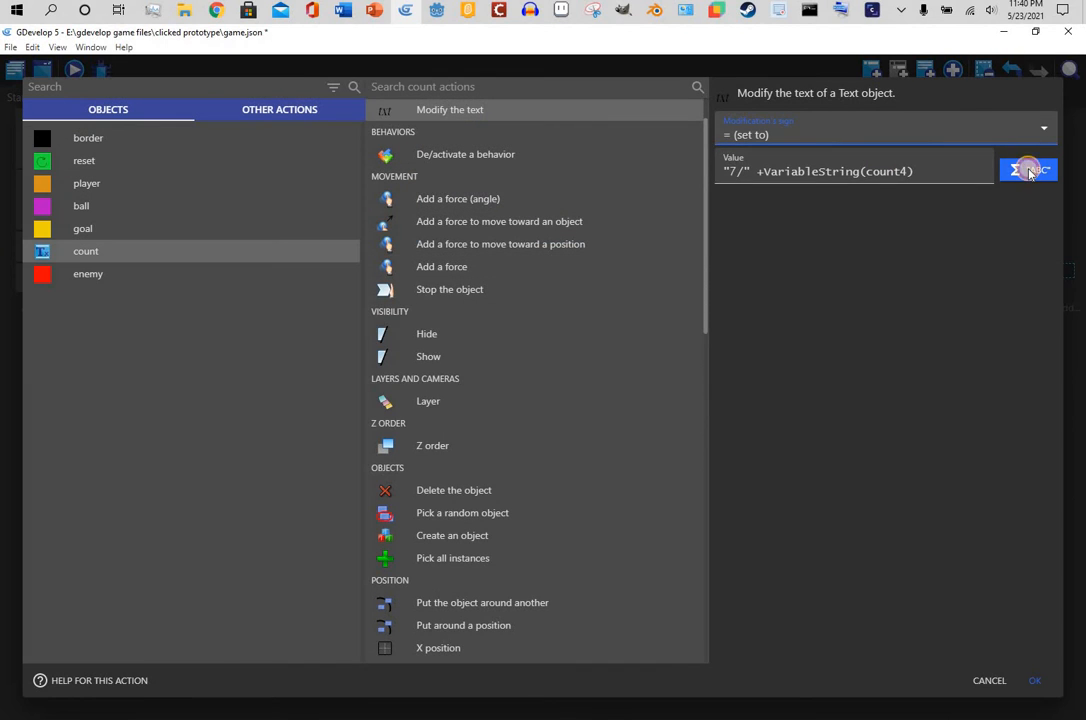
pyautogui.click(1030, 172)
pyautogui.click(842, 258)
pyautogui.click(831, 238)
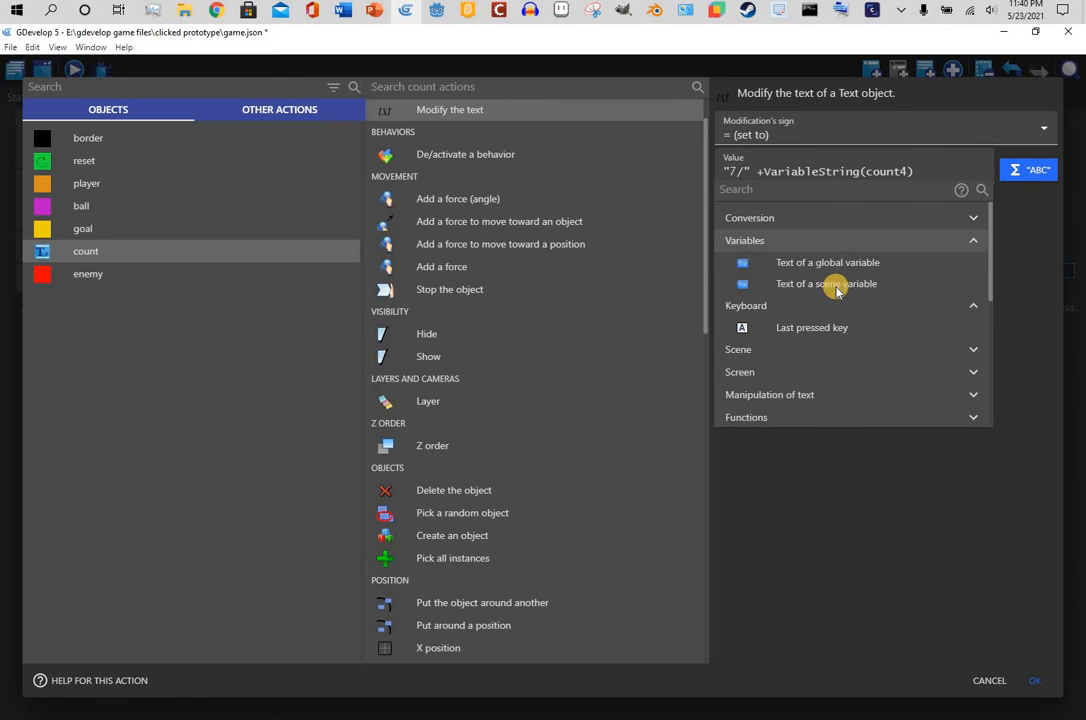
pyautogui.click(835, 285)
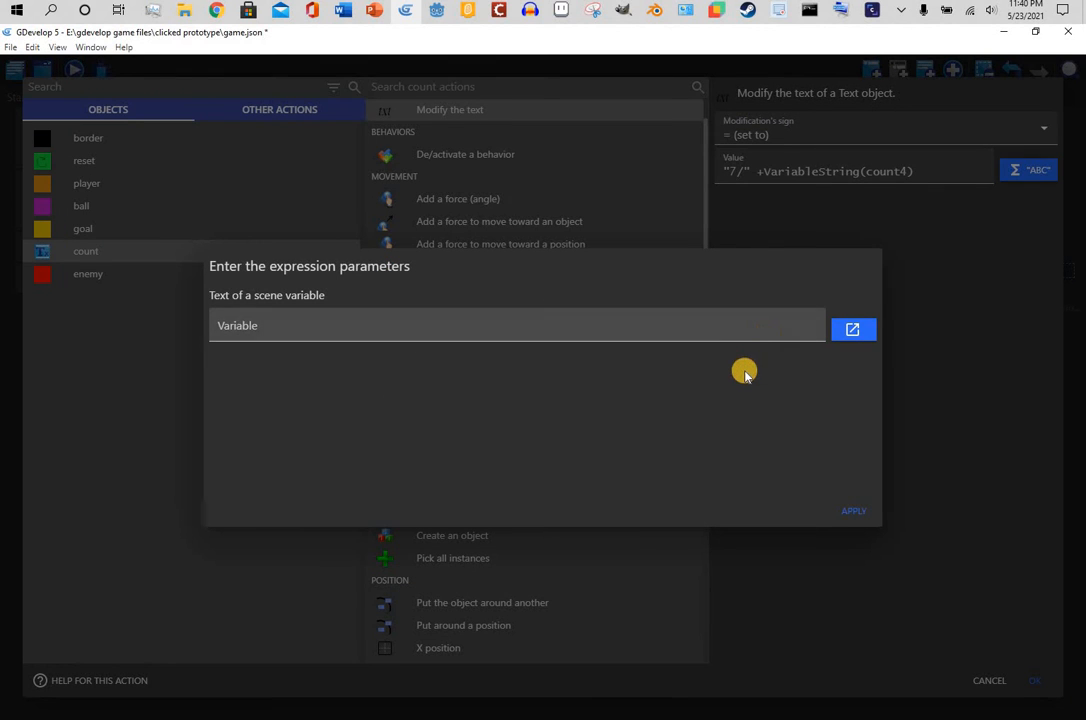
pyautogui.click(740, 326)
pyautogui.click(739, 359)
pyautogui.click(903, 497)
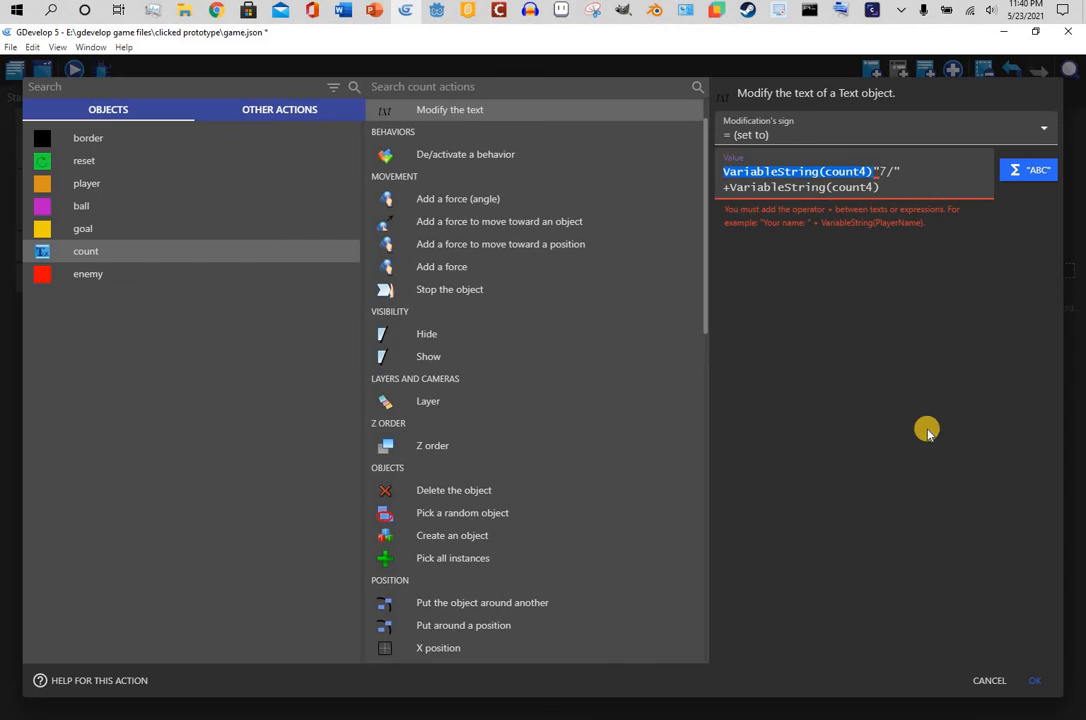
# - Replace the whole value of the count text action with VariableString(count4), built from the scene variable text expression
pyautogui.doubleClick(853, 187)
pyautogui.hotkey('ctrl', 'a')
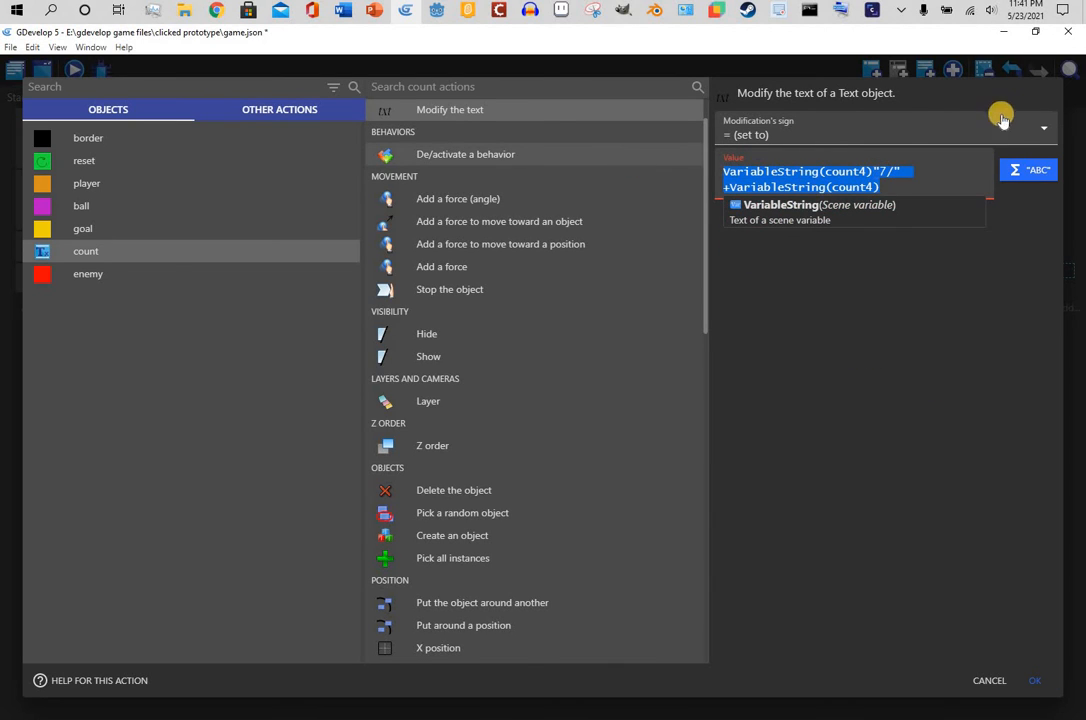
pyautogui.press('BackSpace')
pyautogui.click(1027, 169)
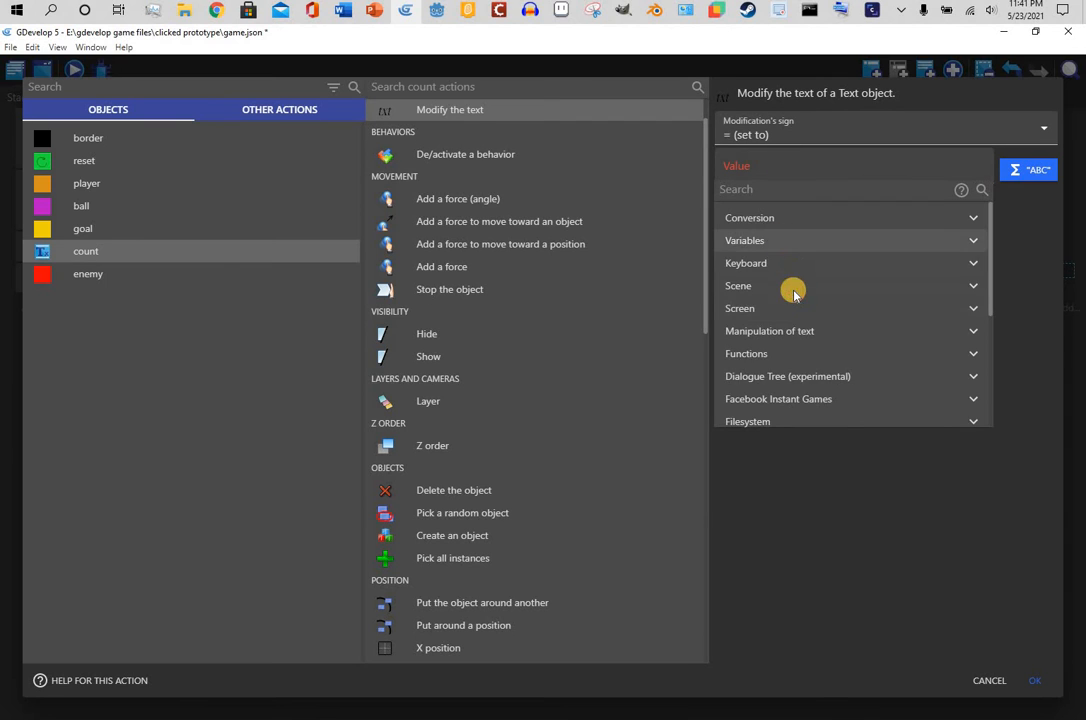
pyautogui.click(793, 240)
pyautogui.click(820, 284)
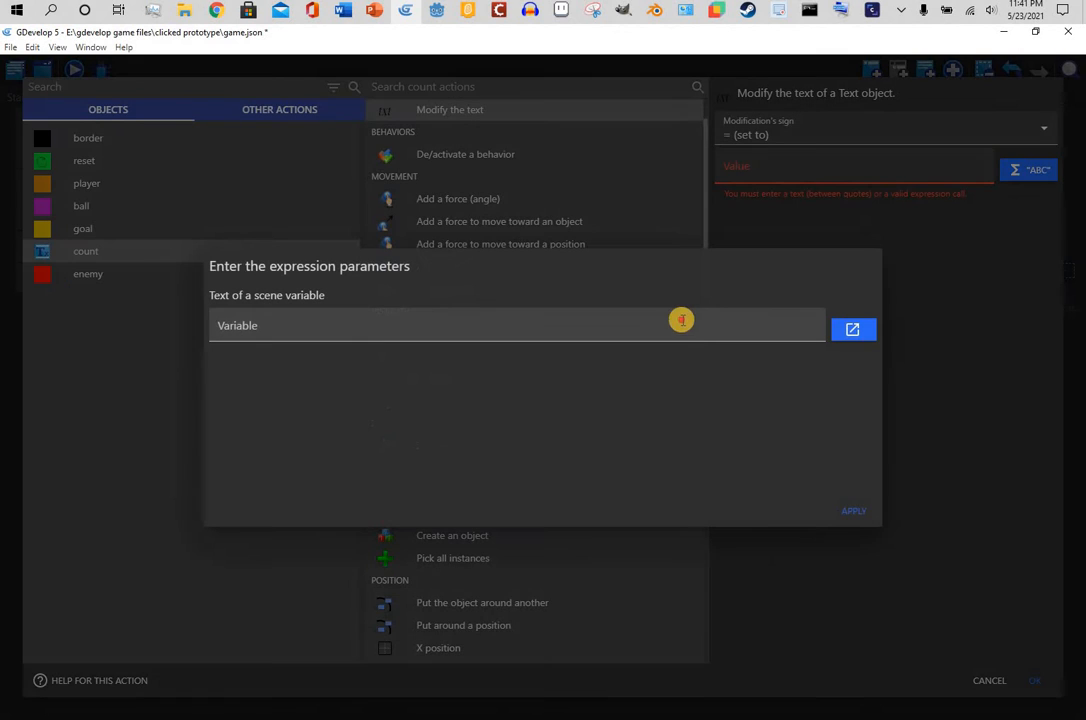
pyautogui.click(695, 376)
pyautogui.click(820, 326)
pyautogui.press('Return')
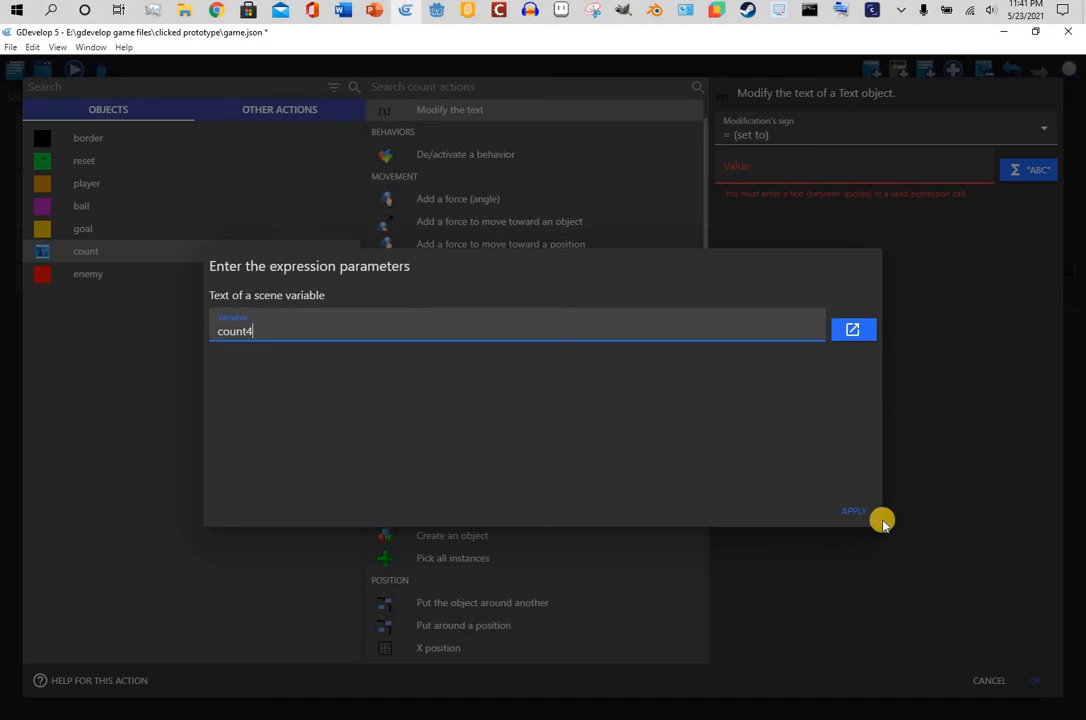
pyautogui.click(852, 511)
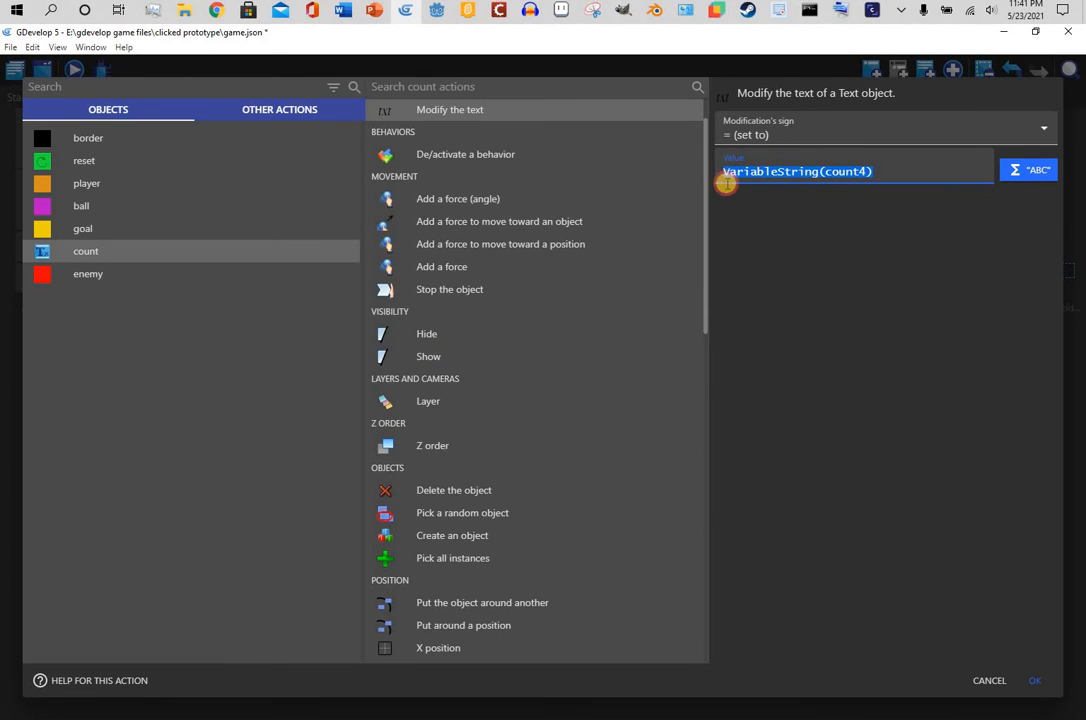
# - Try to put the quoted text "7/ " and a plus operator in front of VariableString(count4)
pyautogui.click(725, 180)
pyautogui.write('"')
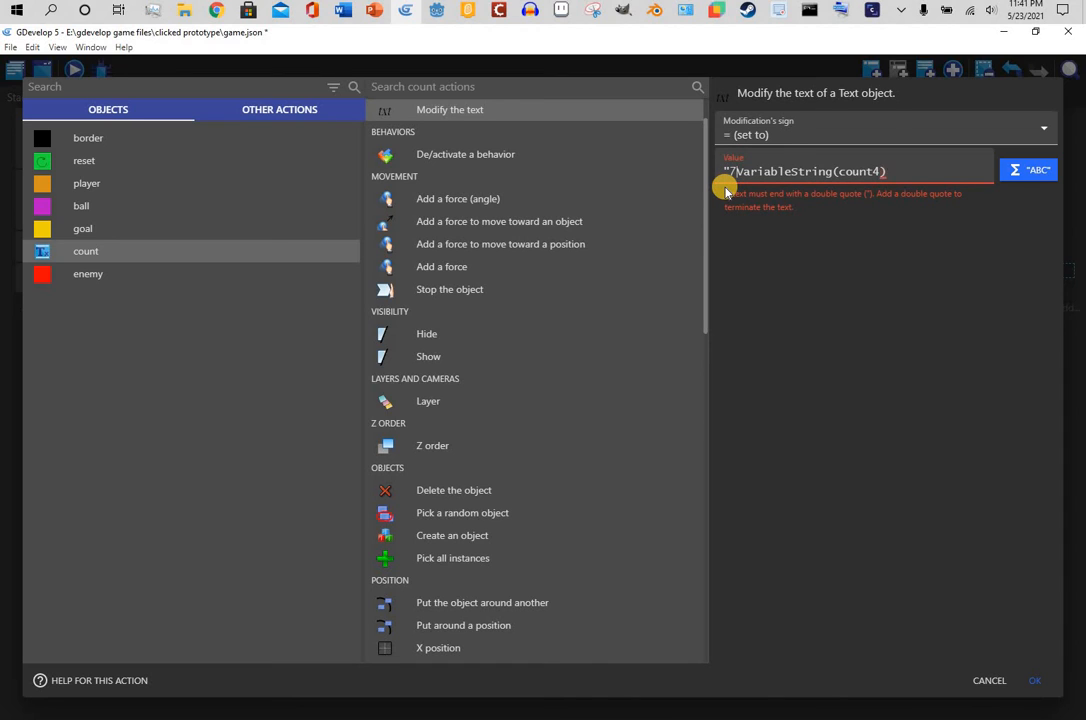
pyautogui.write('7/')
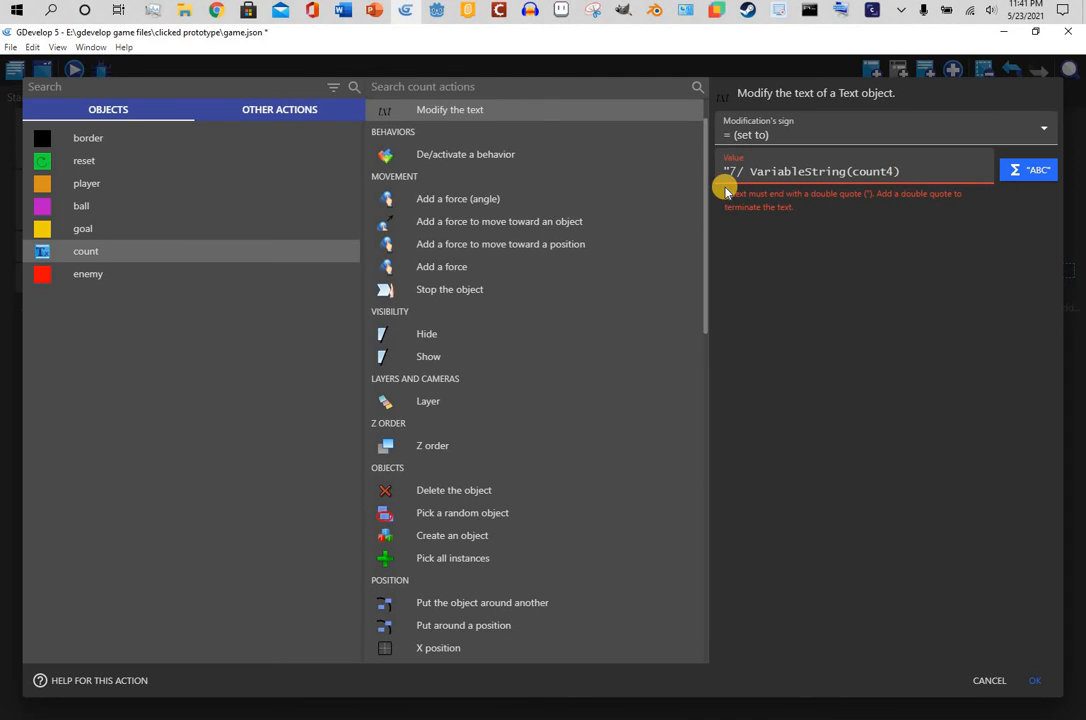
pyautogui.write(' " +')
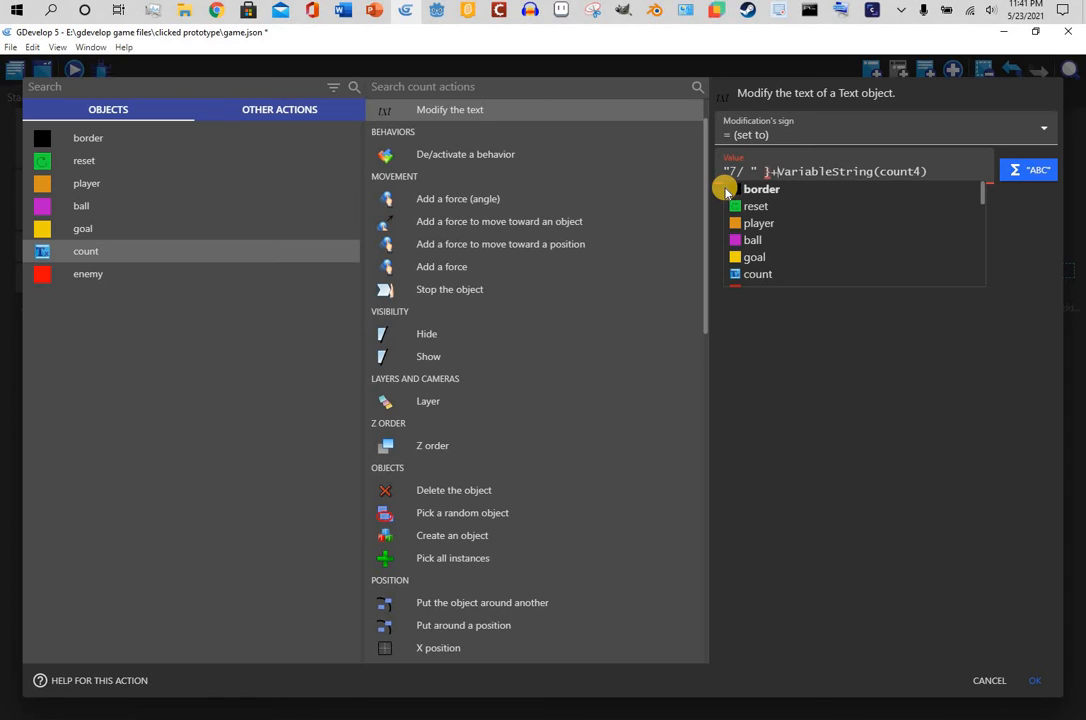
pyautogui.press('Delete')
pyautogui.press('Delete')
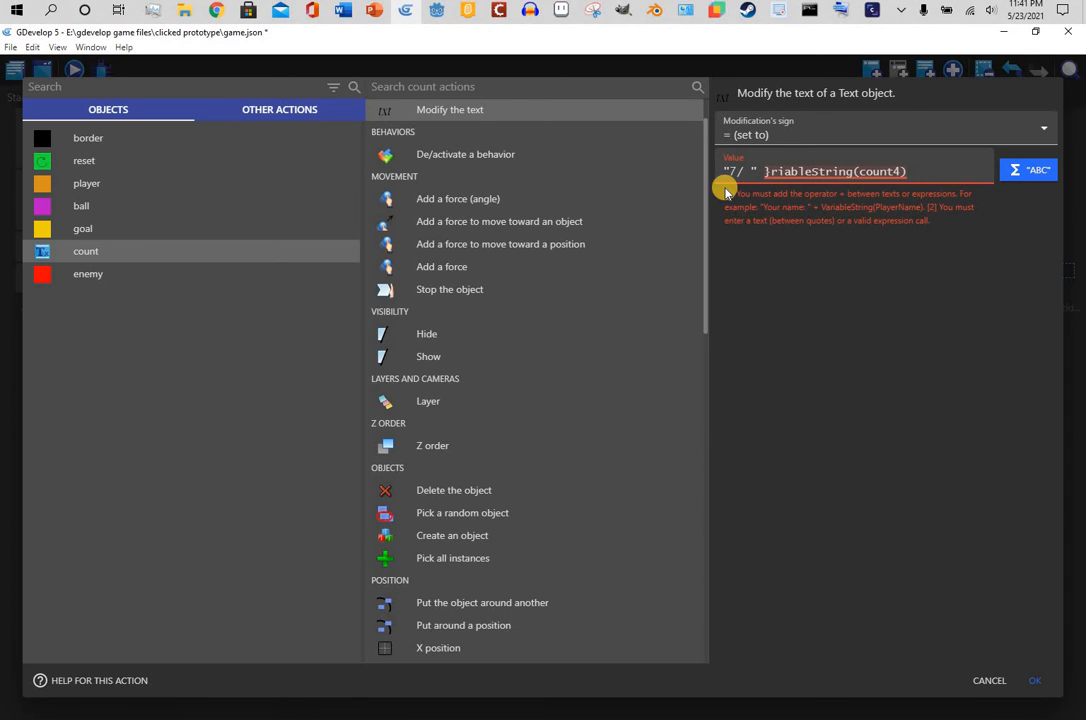
pyautogui.press('Delete')
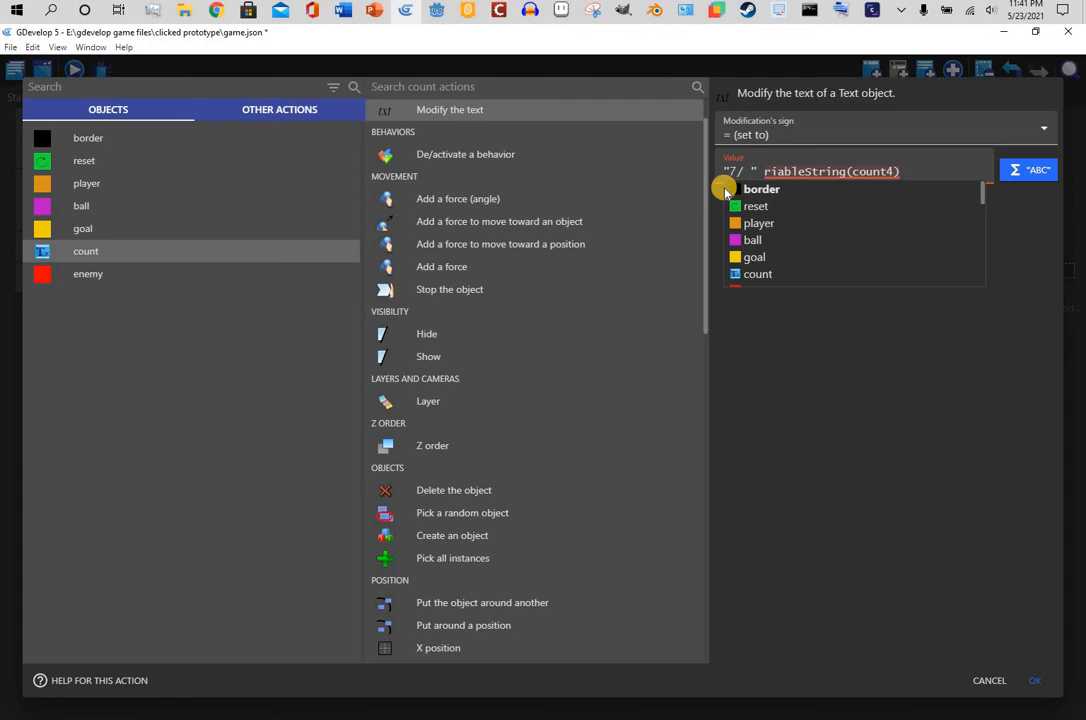
pyautogui.write('va')
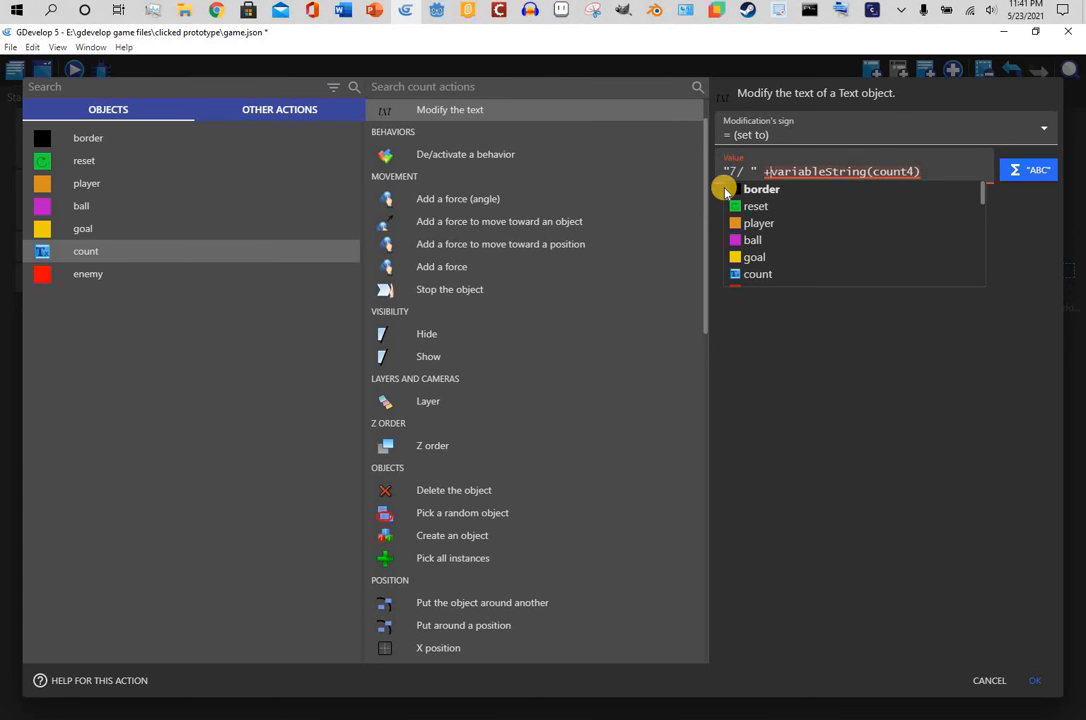
pyautogui.press('Left')
pyautogui.press('Left')
pyautogui.write('+')
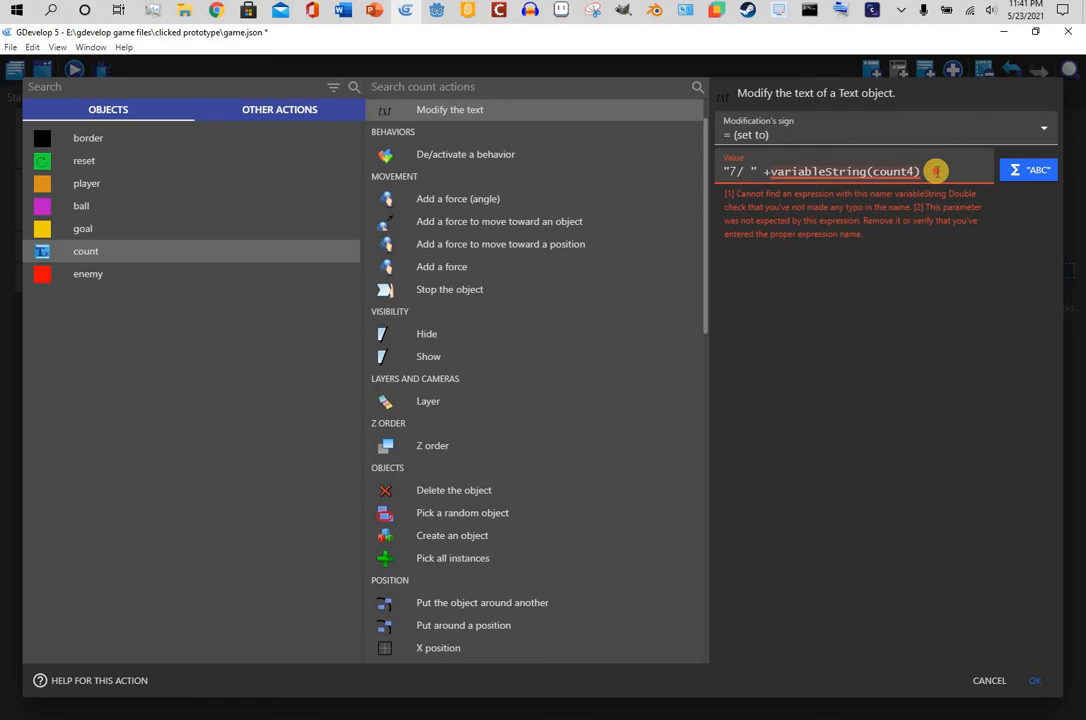
# - Clear the count text value and rebuild it as the text of scene variable count4
pyautogui.hotkey('ctrl', 'a')
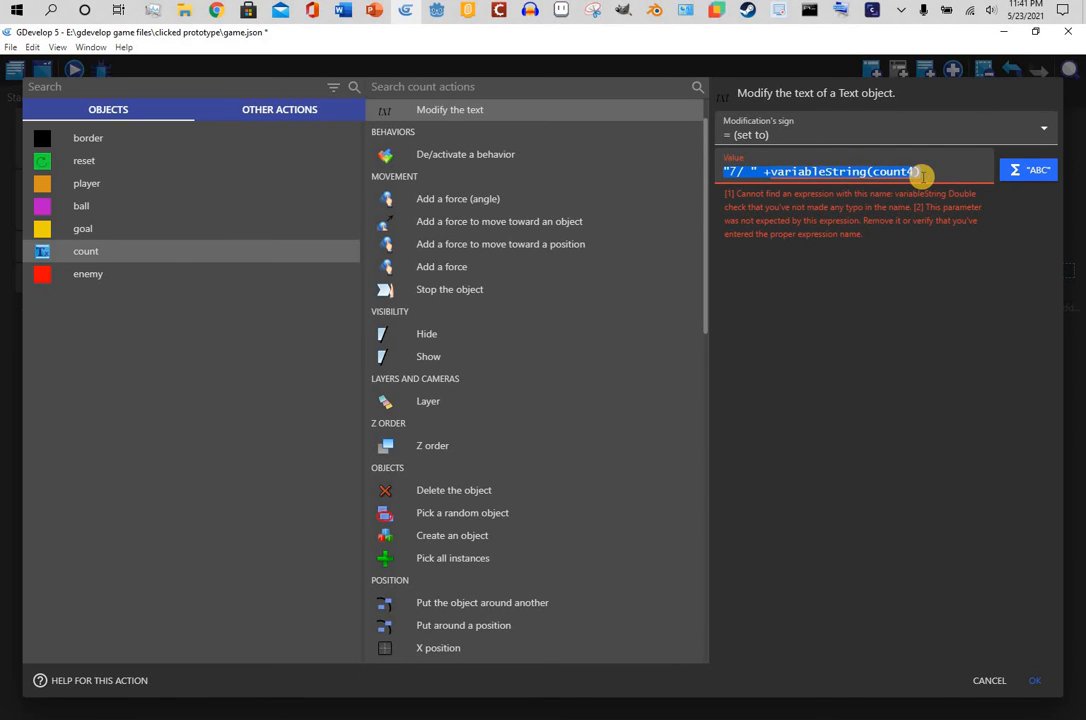
pyautogui.press('BackSpace')
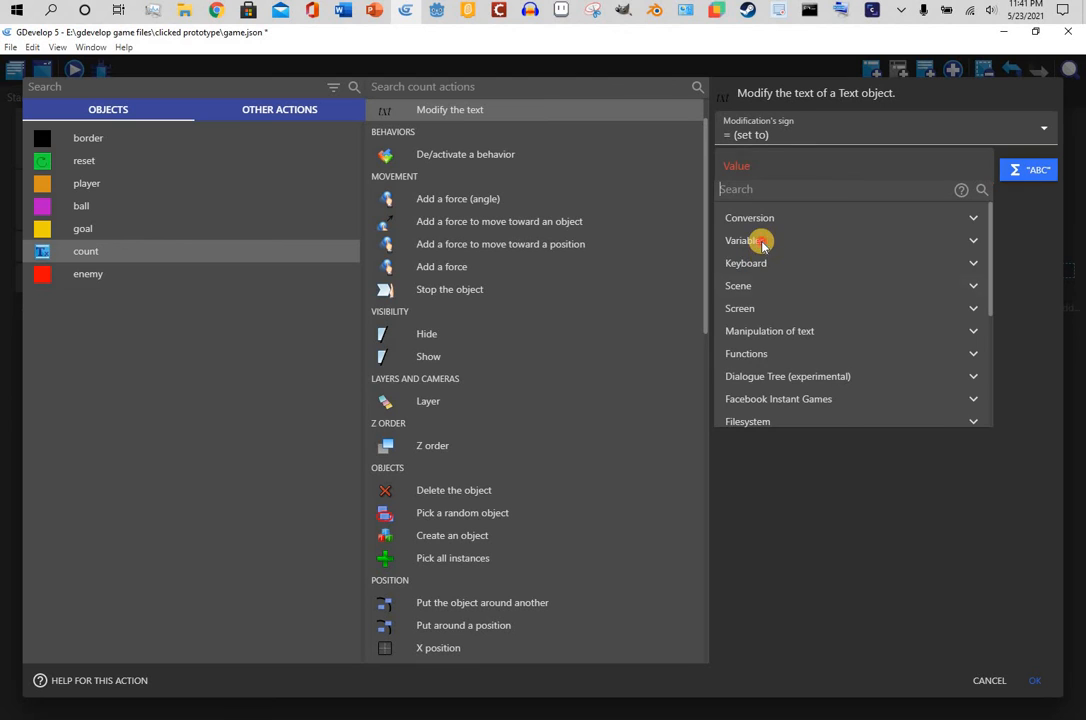
pyautogui.click(790, 241)
pyautogui.click(885, 286)
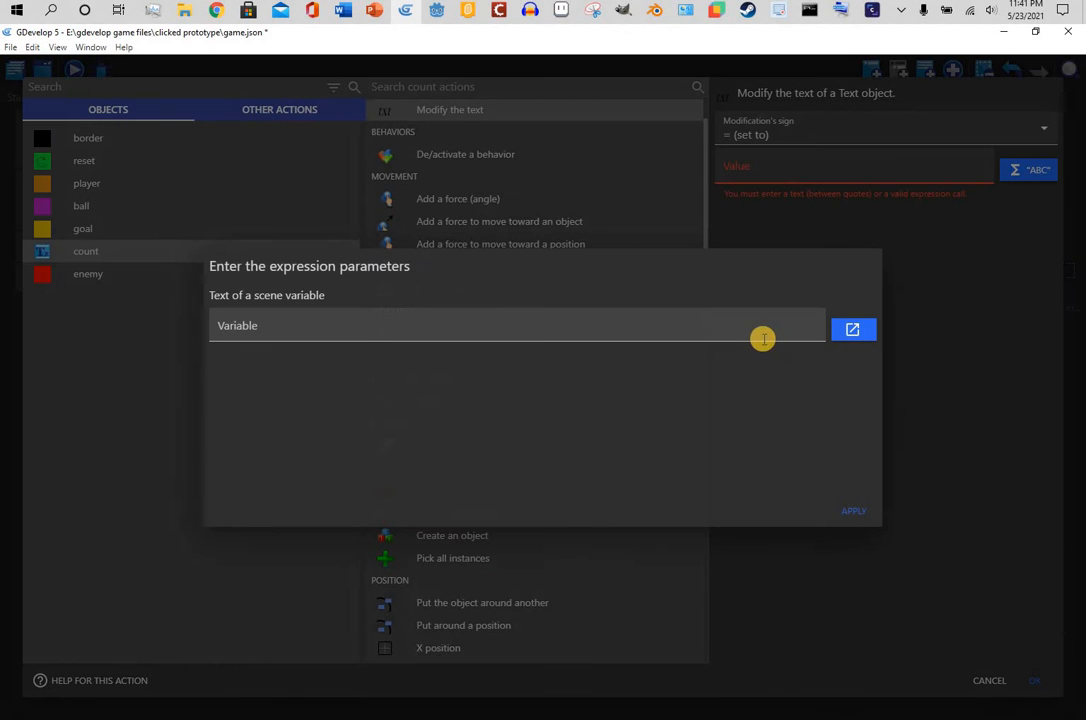
pyautogui.click(757, 338)
pyautogui.click(757, 352)
pyautogui.click(856, 512)
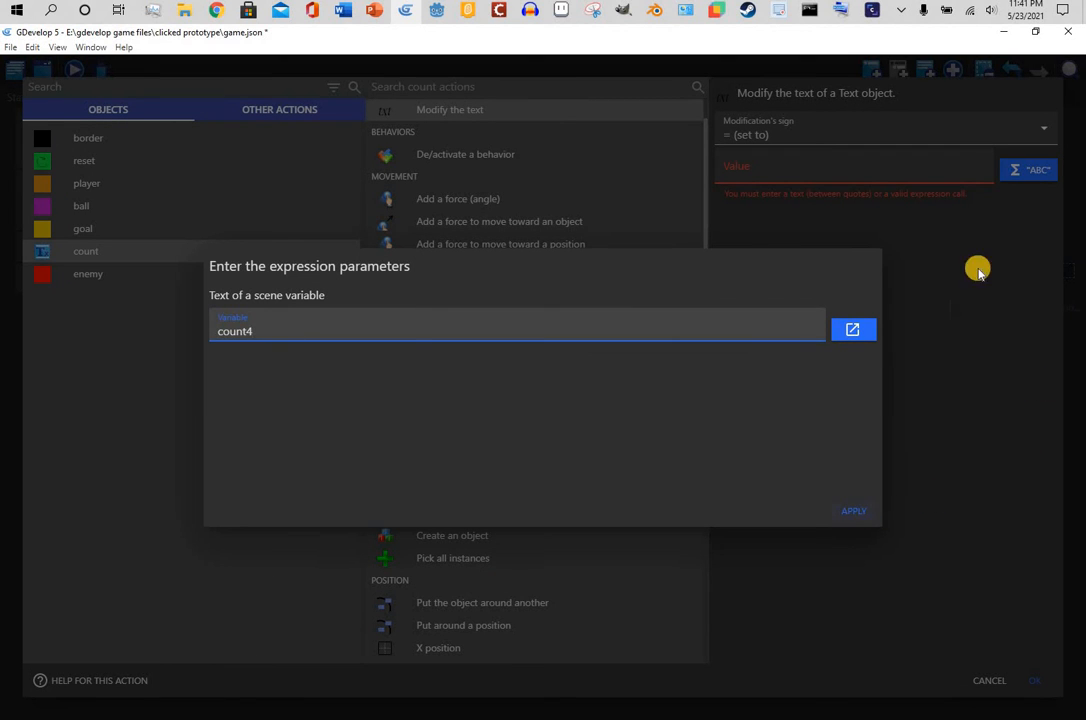
# - Prefix VariableString(count4) with the quoted text "7/ " and a plus operator, and apply the count text action
pyautogui.click(726, 186)
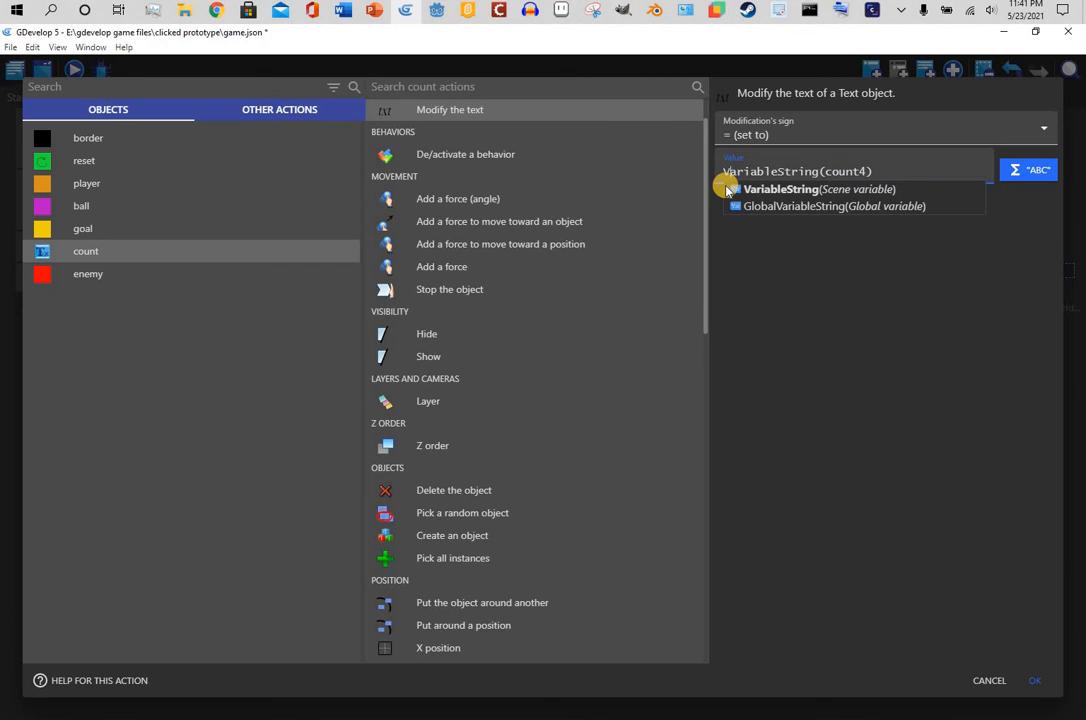
pyautogui.click(726, 187)
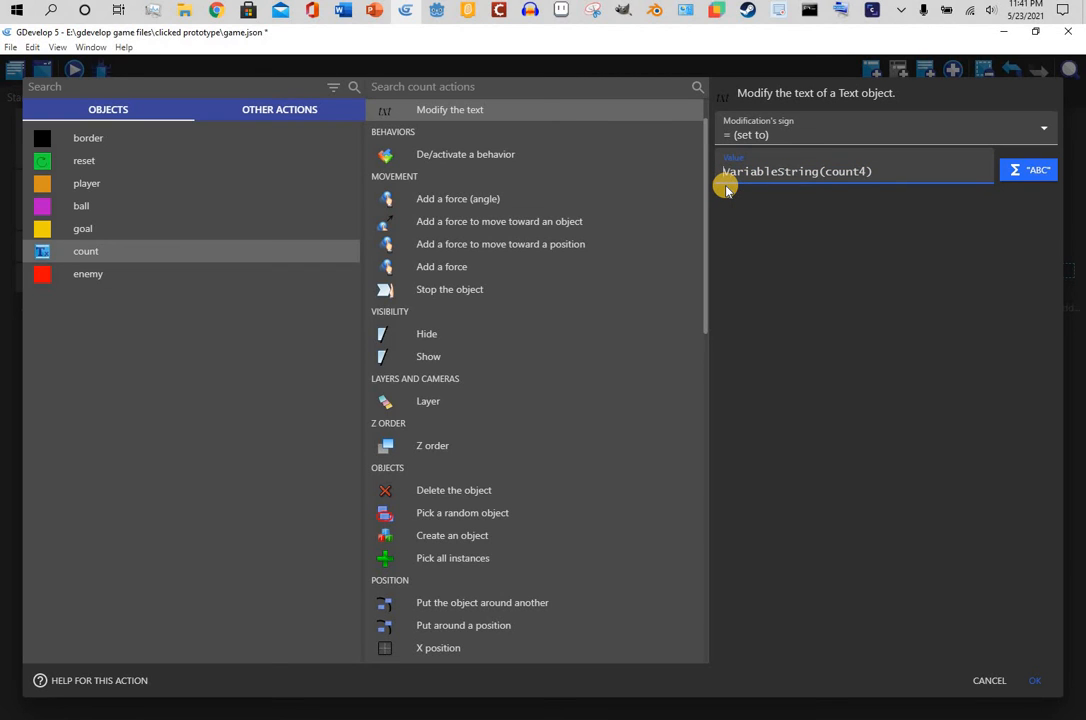
pyautogui.write('"7/')
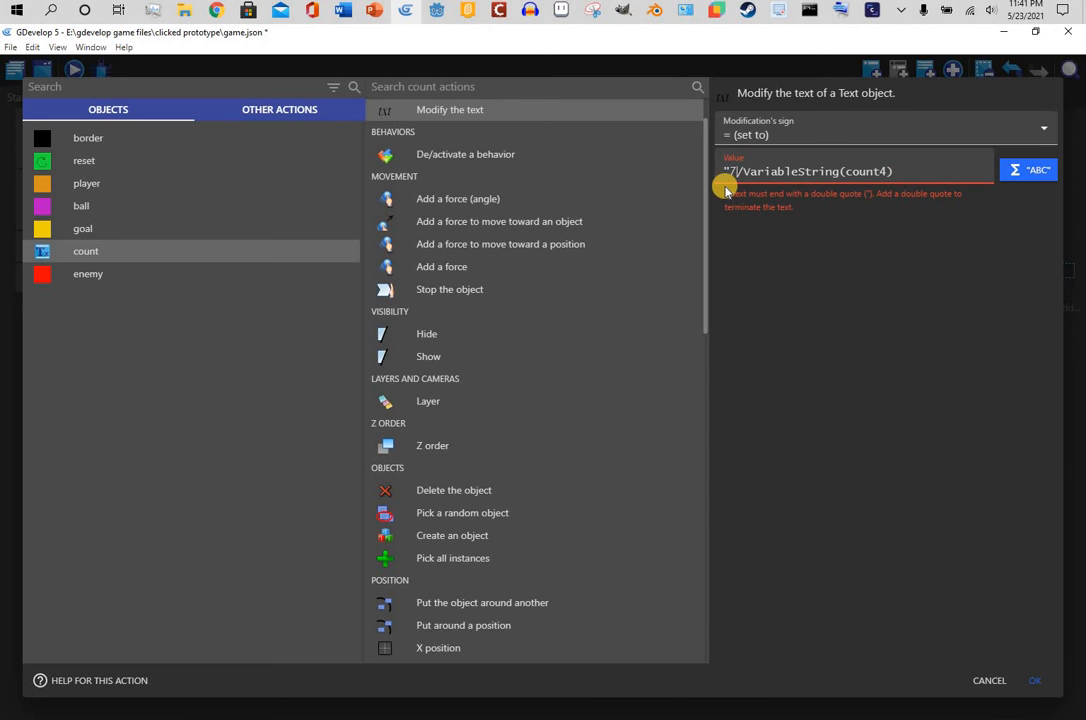
pyautogui.press('BackSpace')
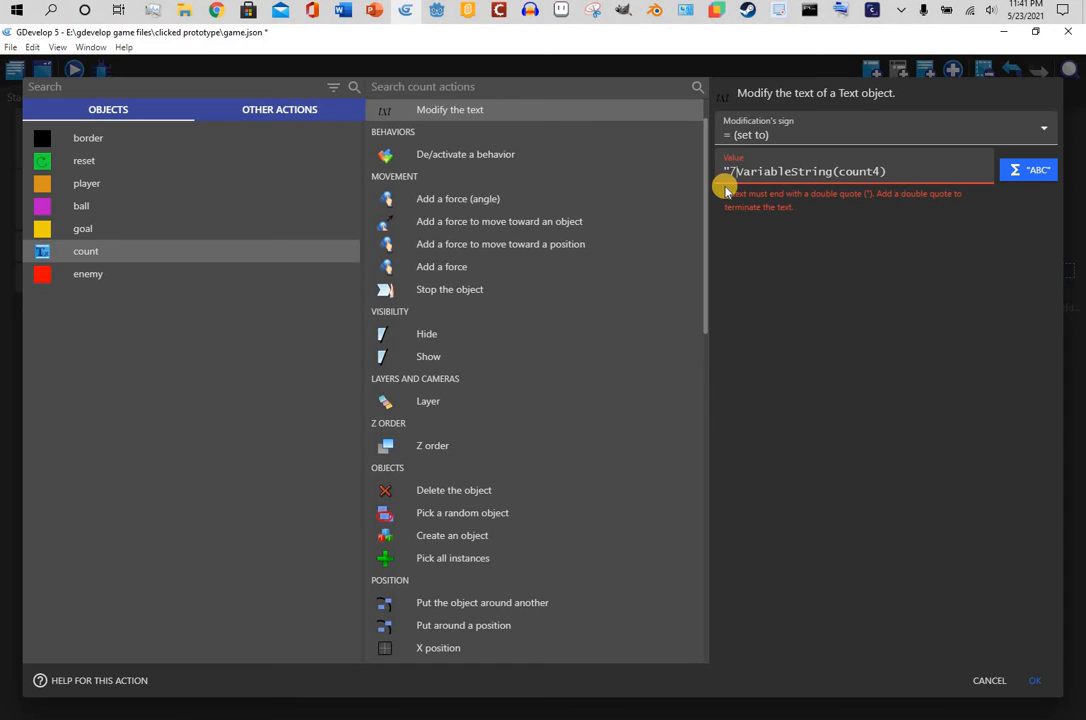
pyautogui.write('/ ')
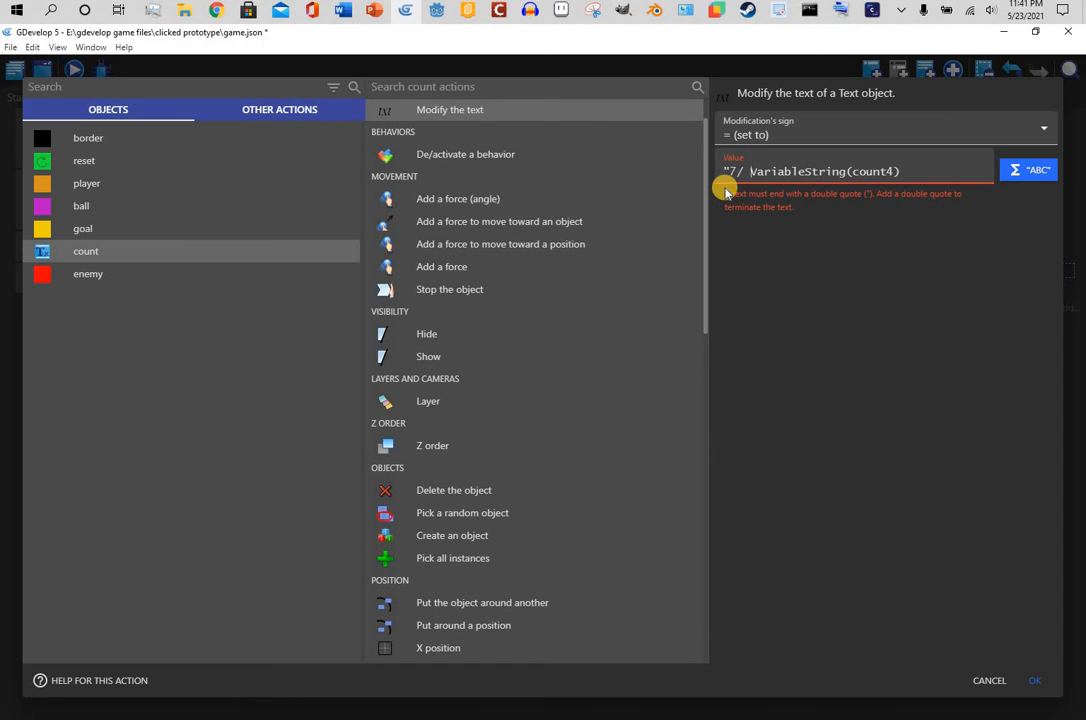
pyautogui.write('"')
pyautogui.write(' +')
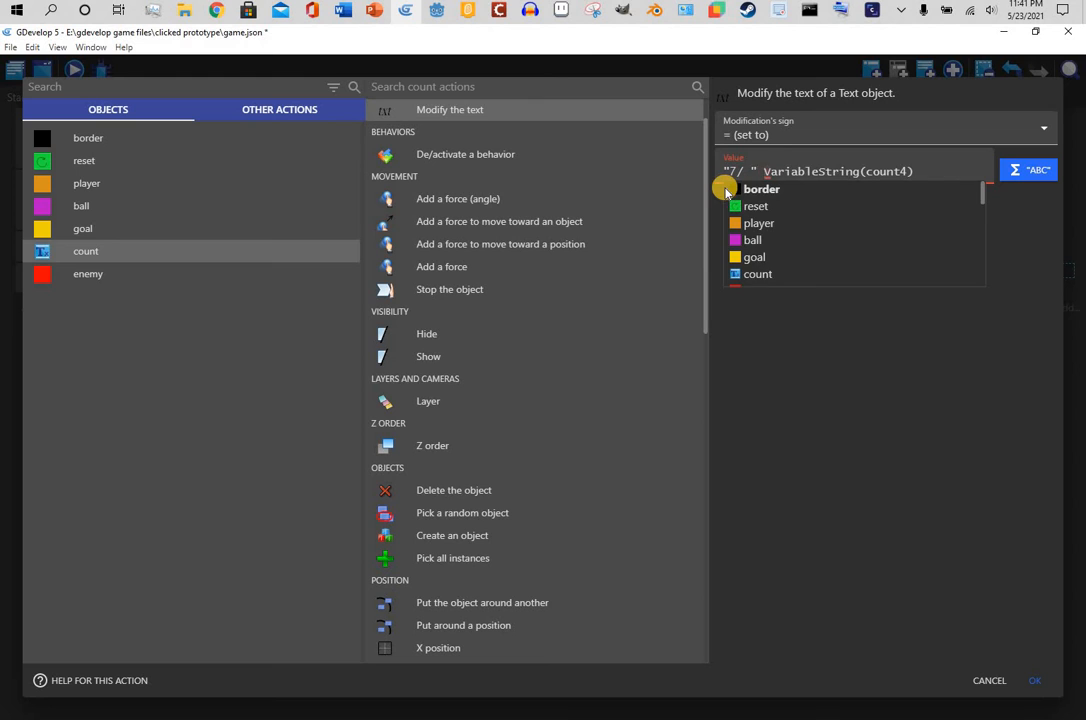
pyautogui.click(824, 355)
pyautogui.click(1035, 680)
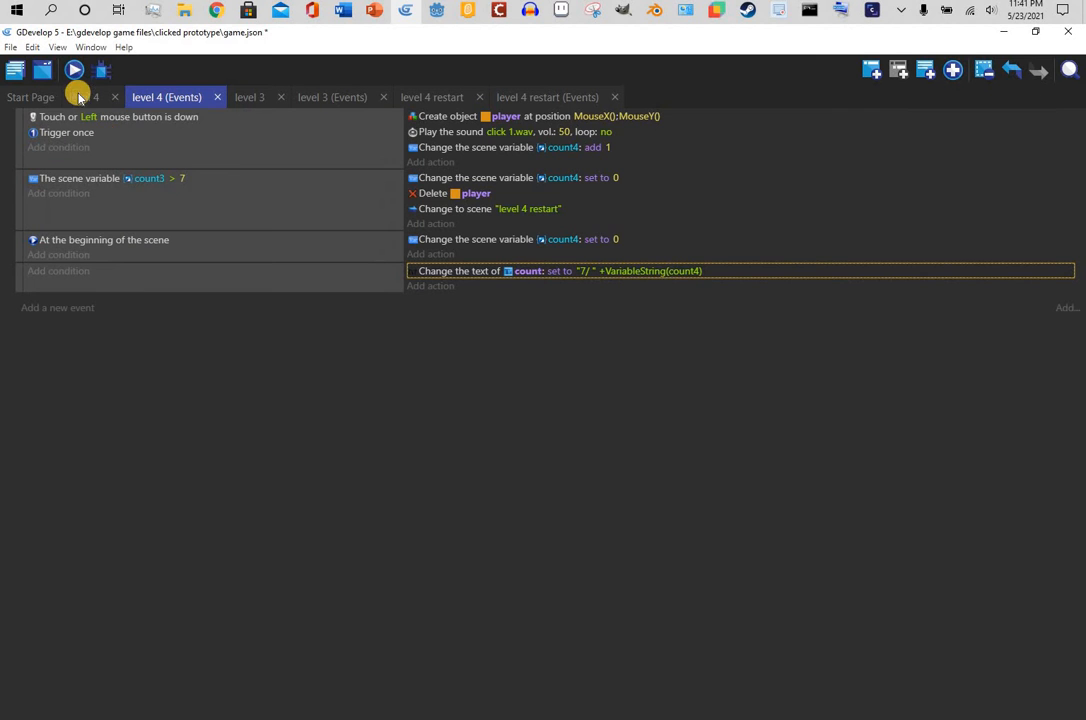
# - Preview level 4, place more than seven blocks to test the counter text and restart limit, and close the preview
pyautogui.click(74, 70)
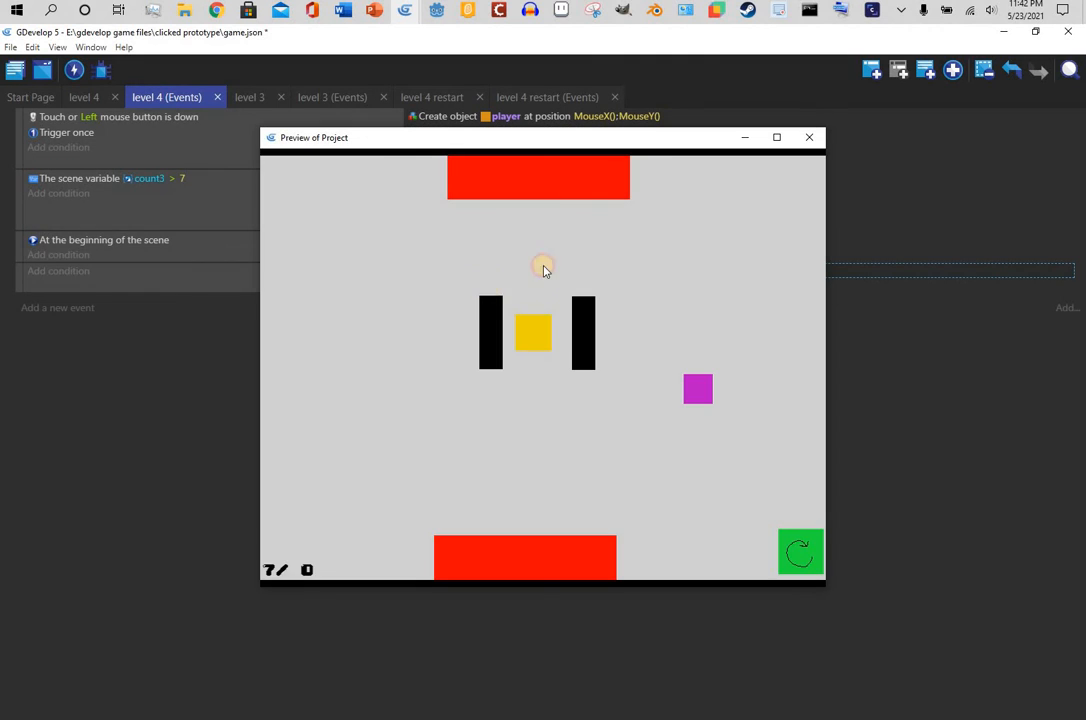
pyautogui.click(485, 287)
pyautogui.click(562, 264)
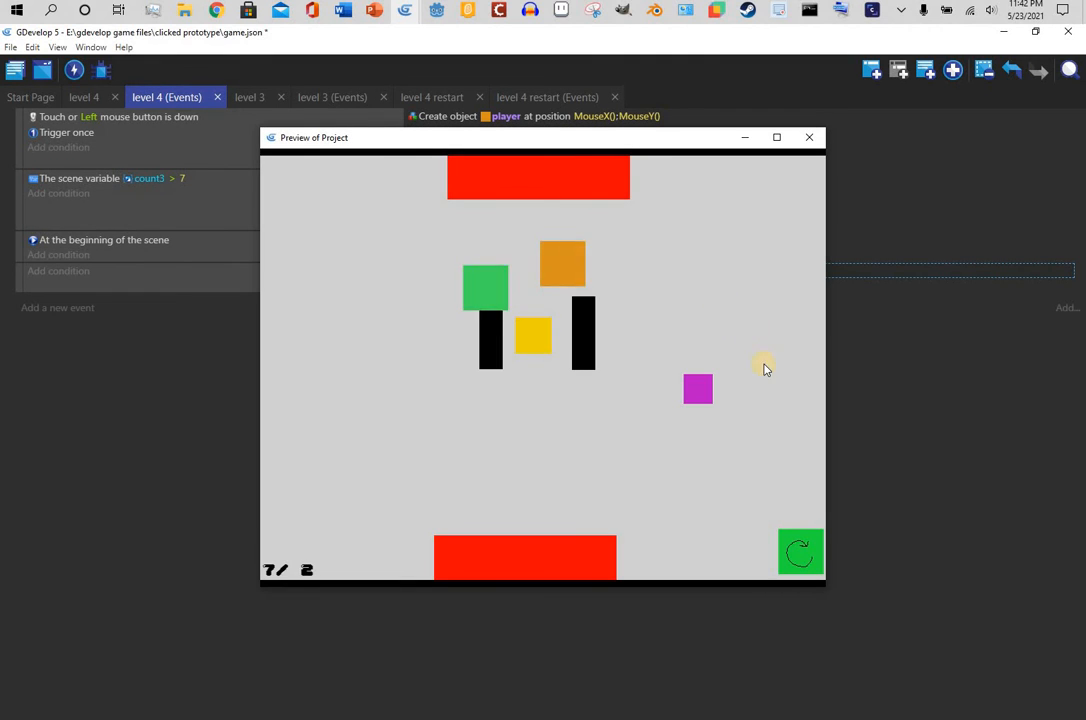
pyautogui.click(697, 283)
pyautogui.click(763, 376)
pyautogui.click(497, 438)
pyautogui.click(372, 369)
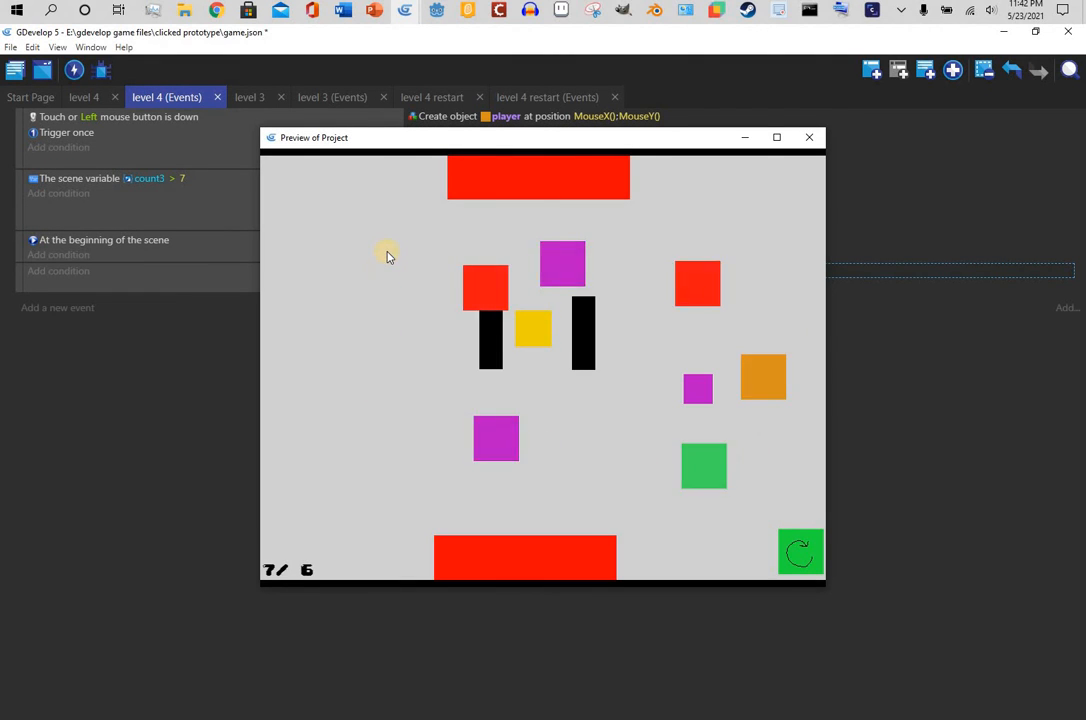
pyautogui.click(386, 252)
pyautogui.click(386, 252)
pyautogui.click(386, 251)
pyautogui.click(387, 252)
pyautogui.click(387, 252)
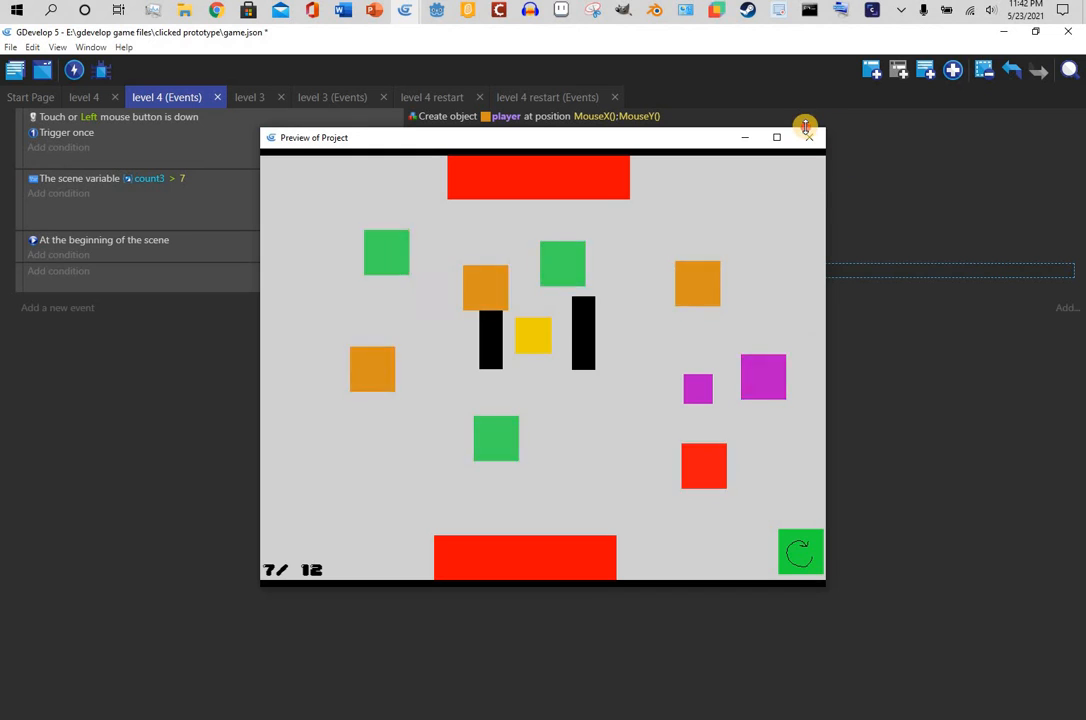
pyautogui.click(810, 137)
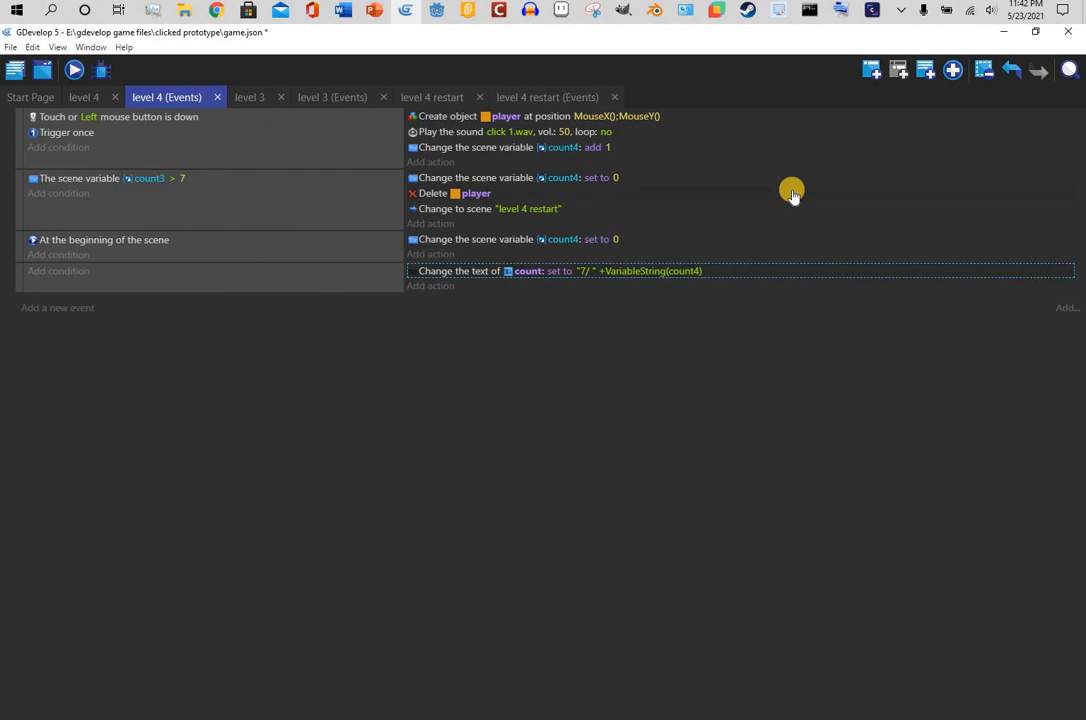
# - Check the "level 4 restart" name in the scene change action against the project's scene list
pyautogui.click(524, 208)
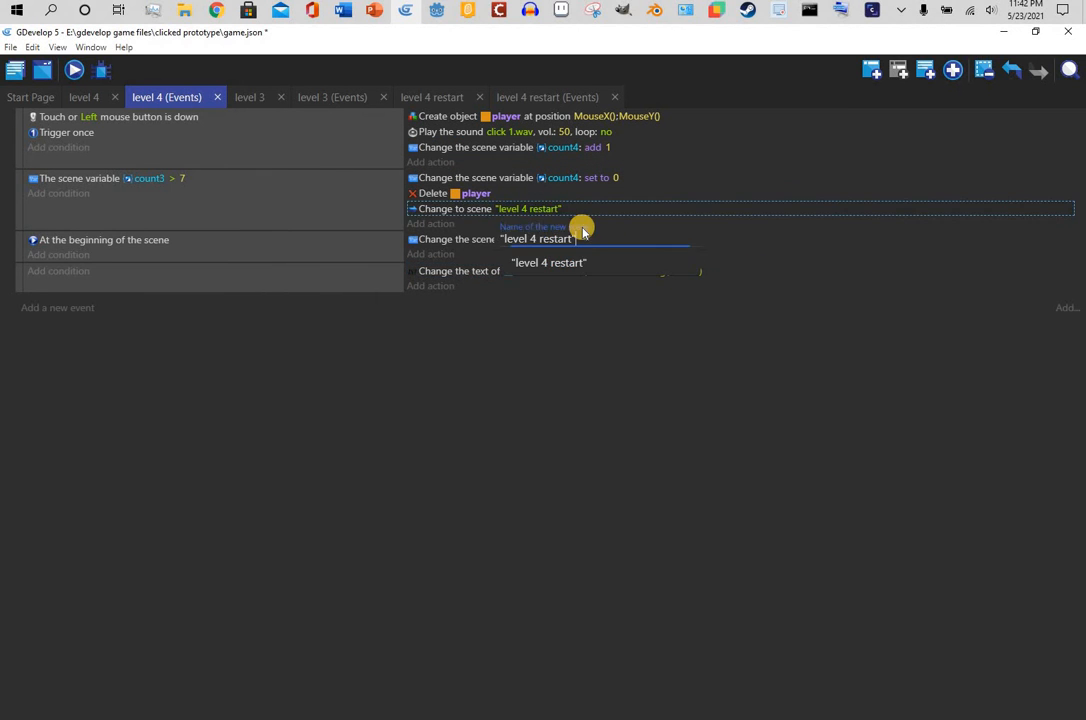
pyautogui.click(30, 72)
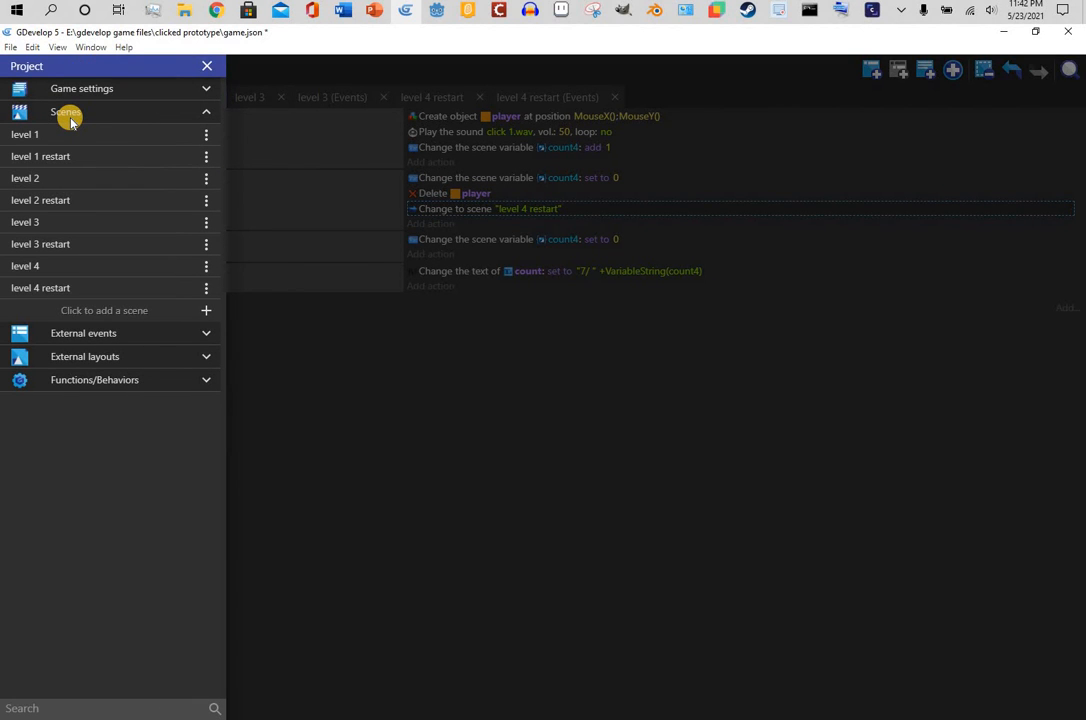
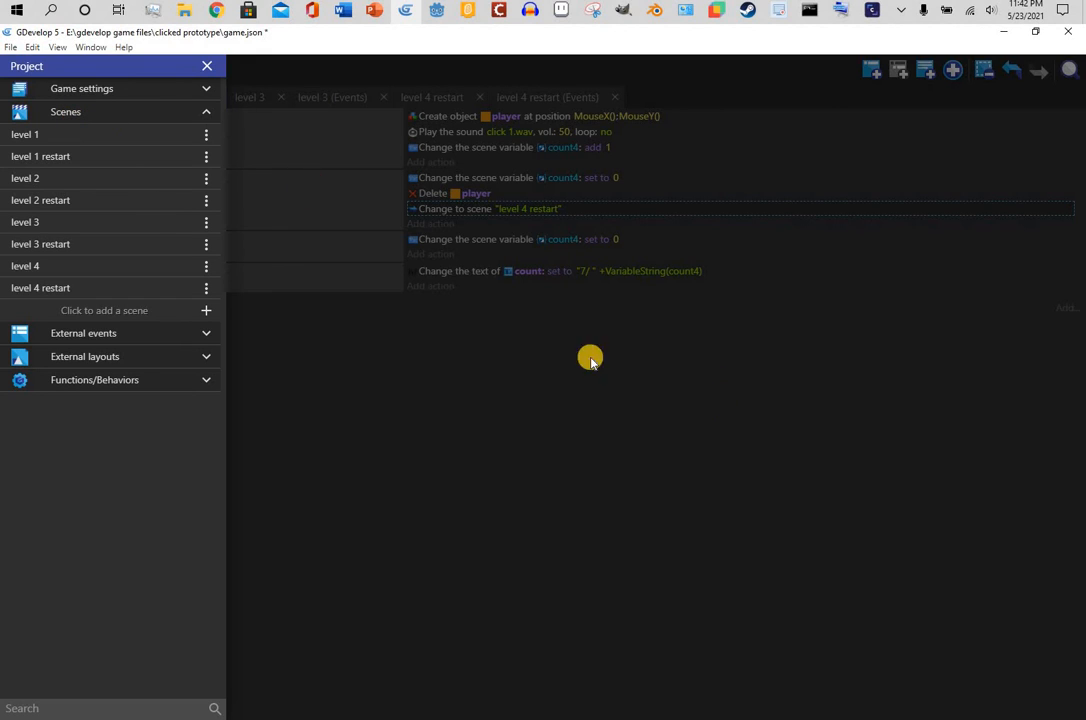
# - Review the scene variables of the level 4 scene, then return to its events sheet
pyautogui.click(205, 266)
pyautogui.click(268, 305)
pyautogui.click(735, 479)
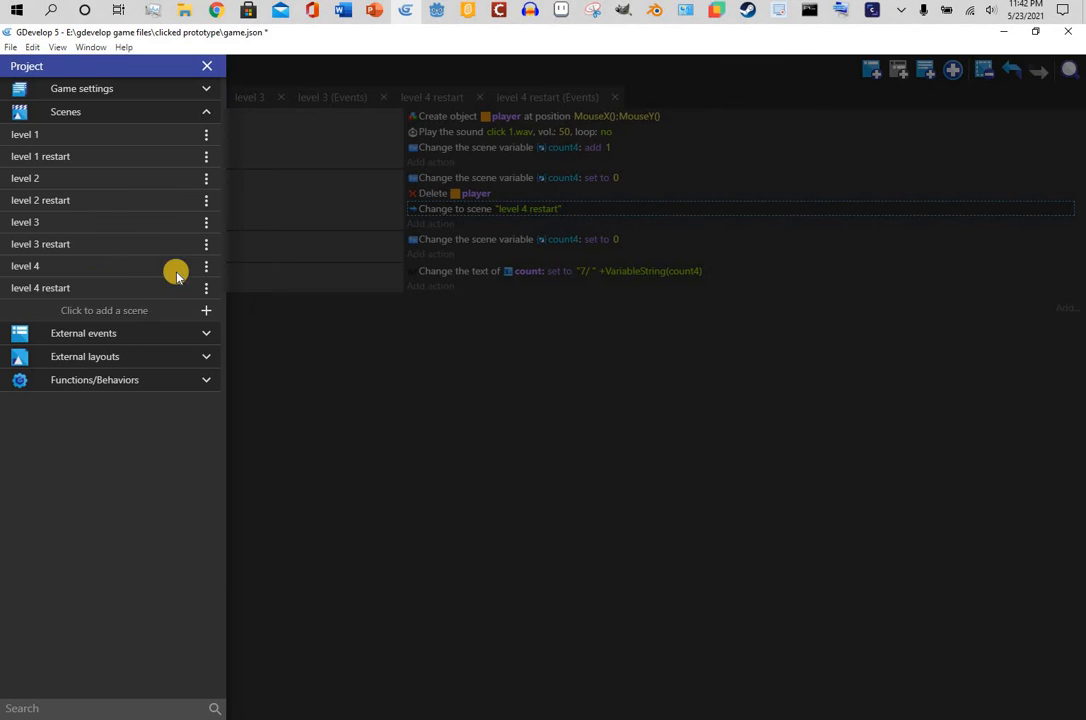
pyautogui.click(214, 268)
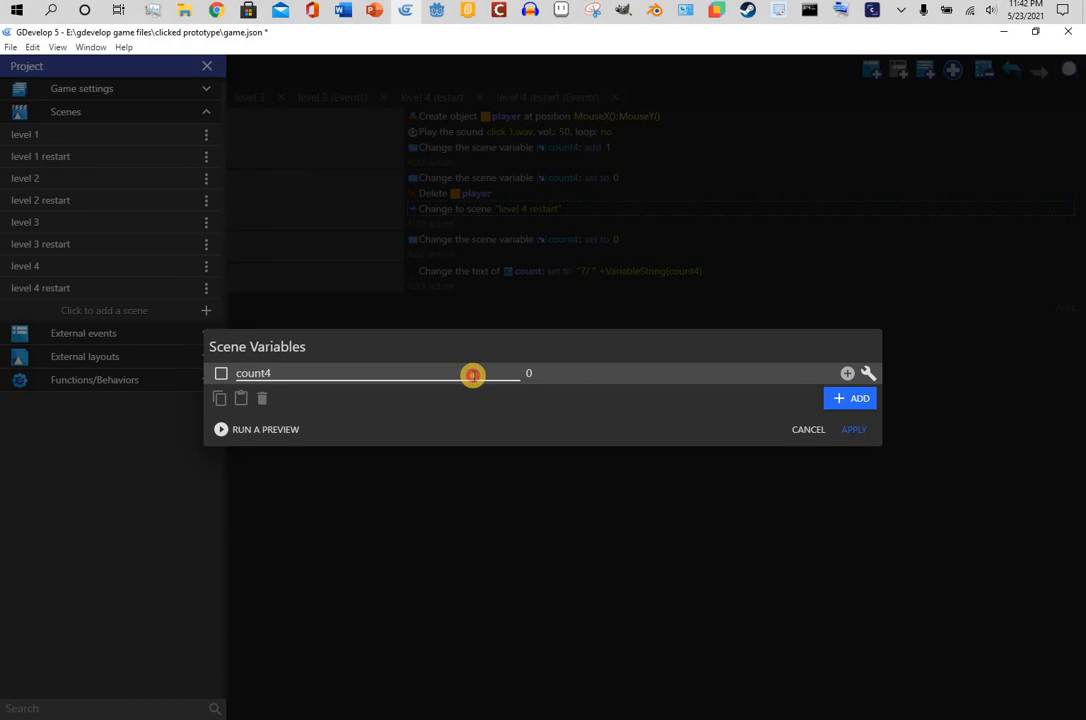
pyautogui.click(472, 375)
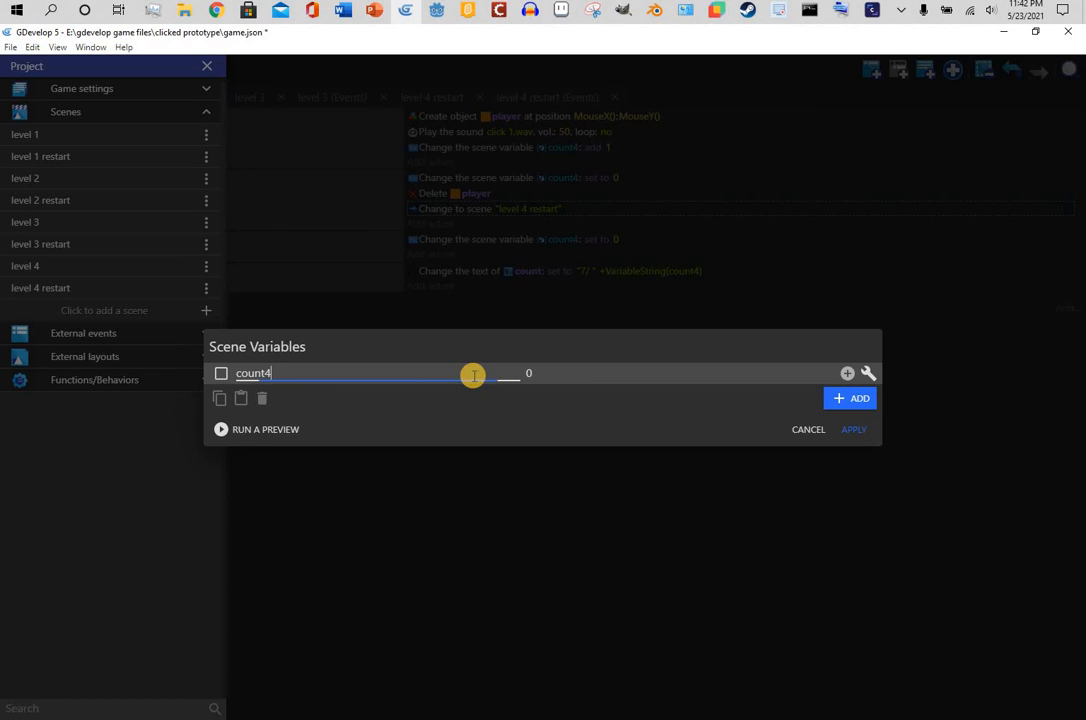
pyautogui.click(856, 430)
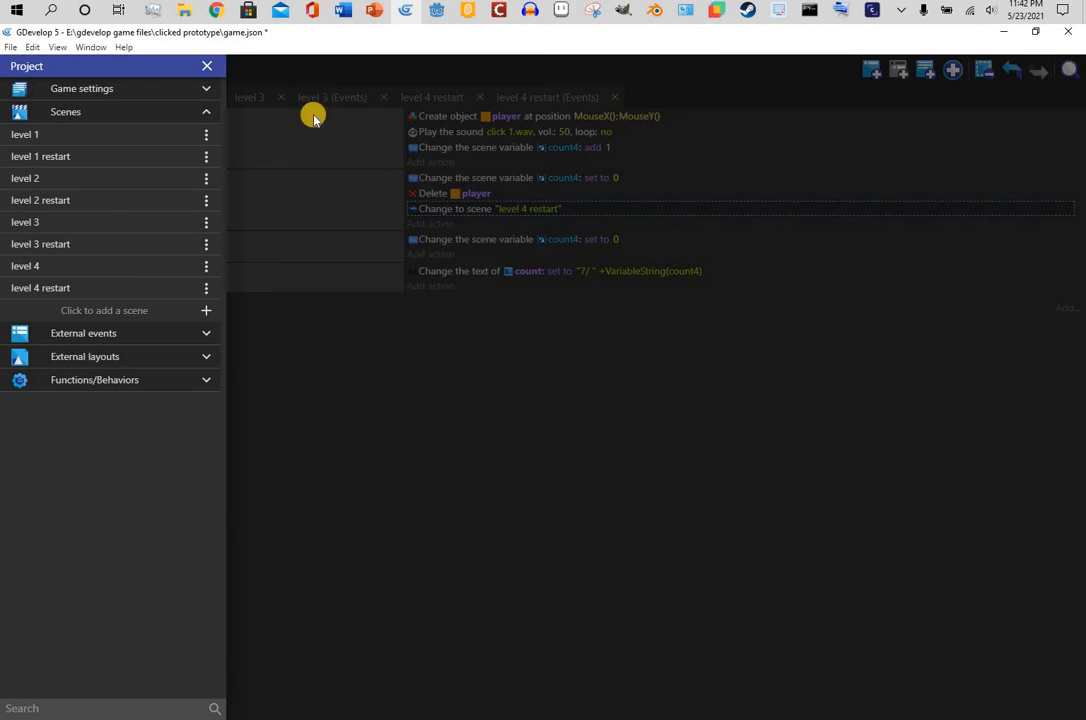
pyautogui.click(388, 157)
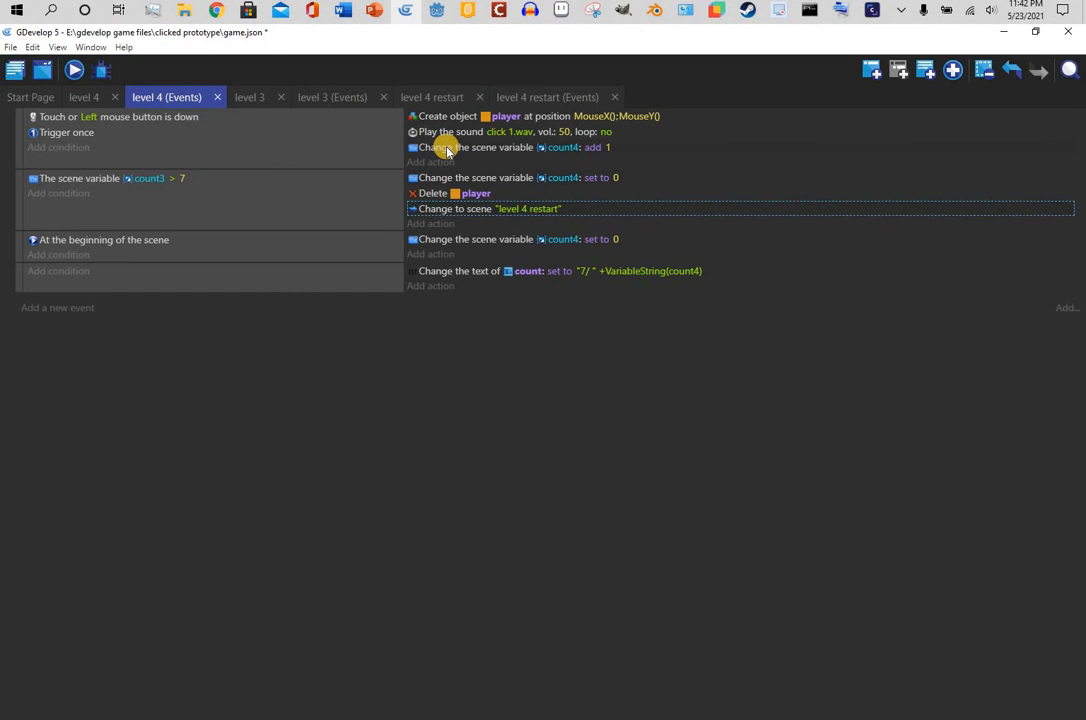
# - Delete all four existing events from the level 4 events sheet
pyautogui.click(447, 150)
pyautogui.click(302, 147)
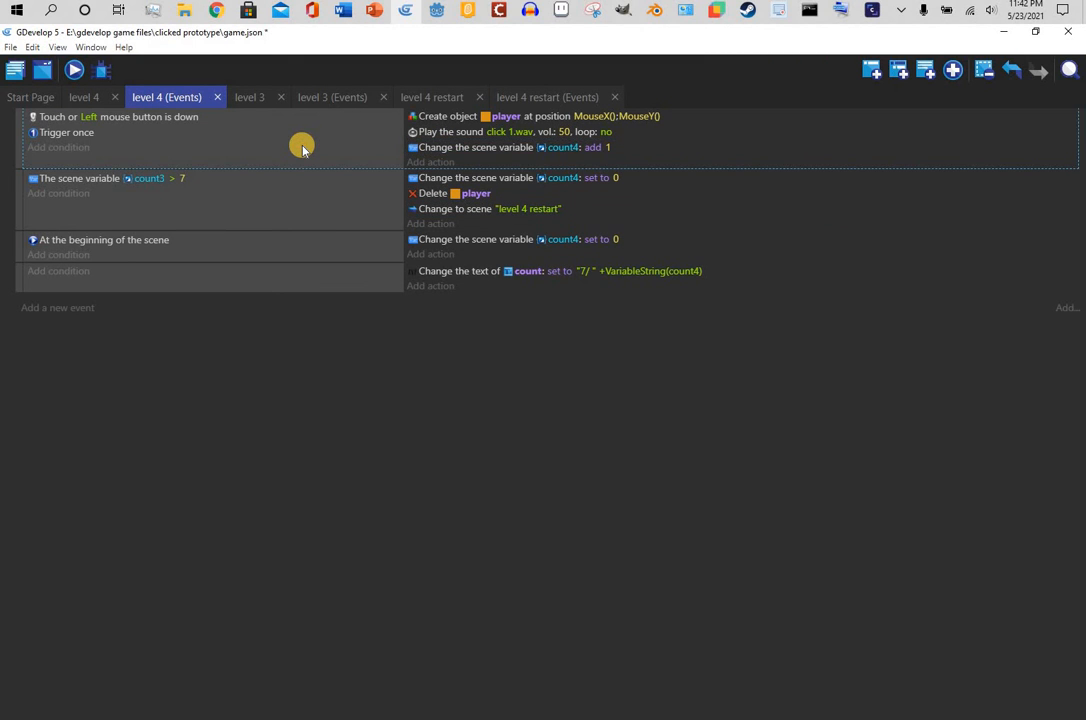
pyautogui.press('Delete')
pyautogui.click(298, 160)
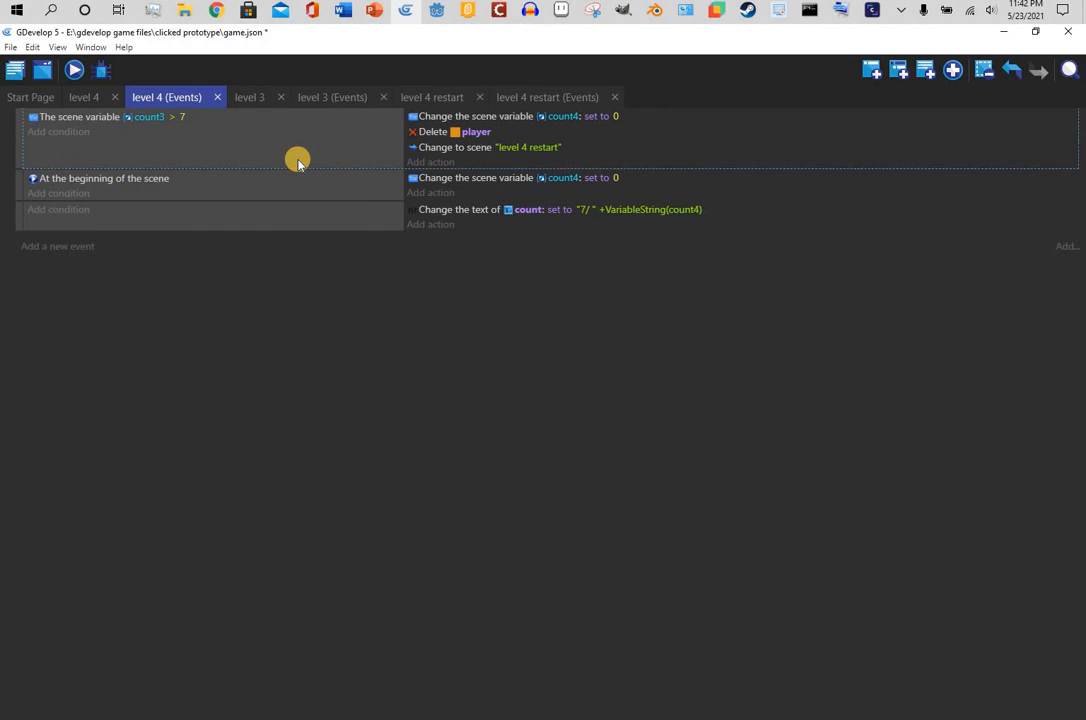
pyautogui.press('Delete')
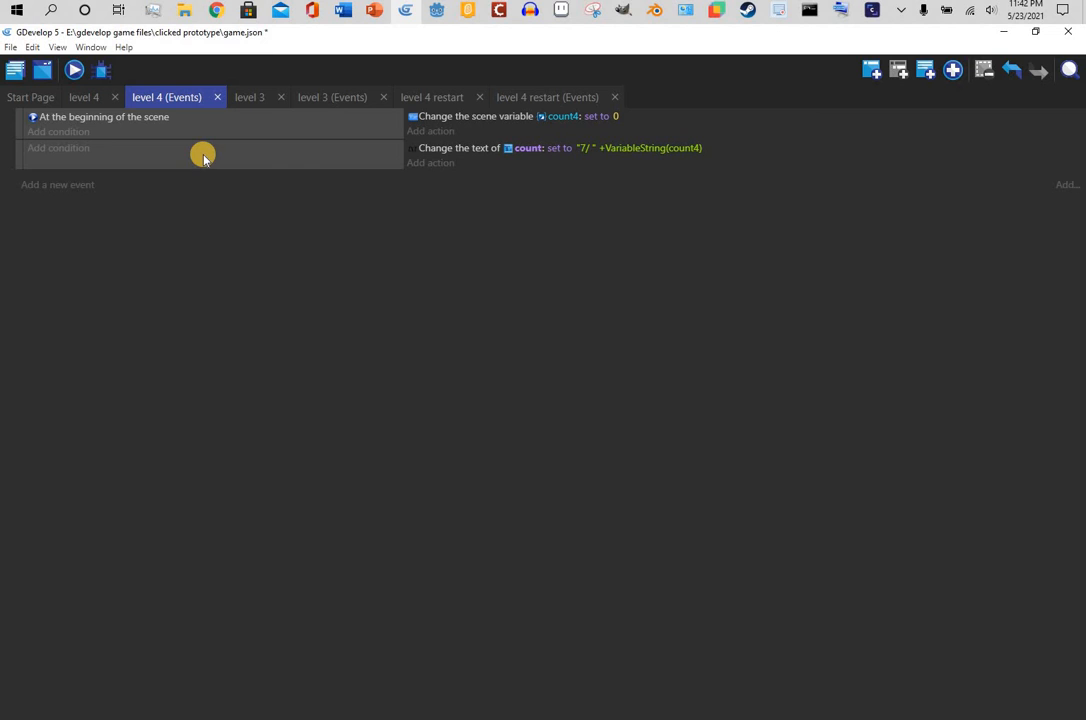
pyautogui.click(310, 130)
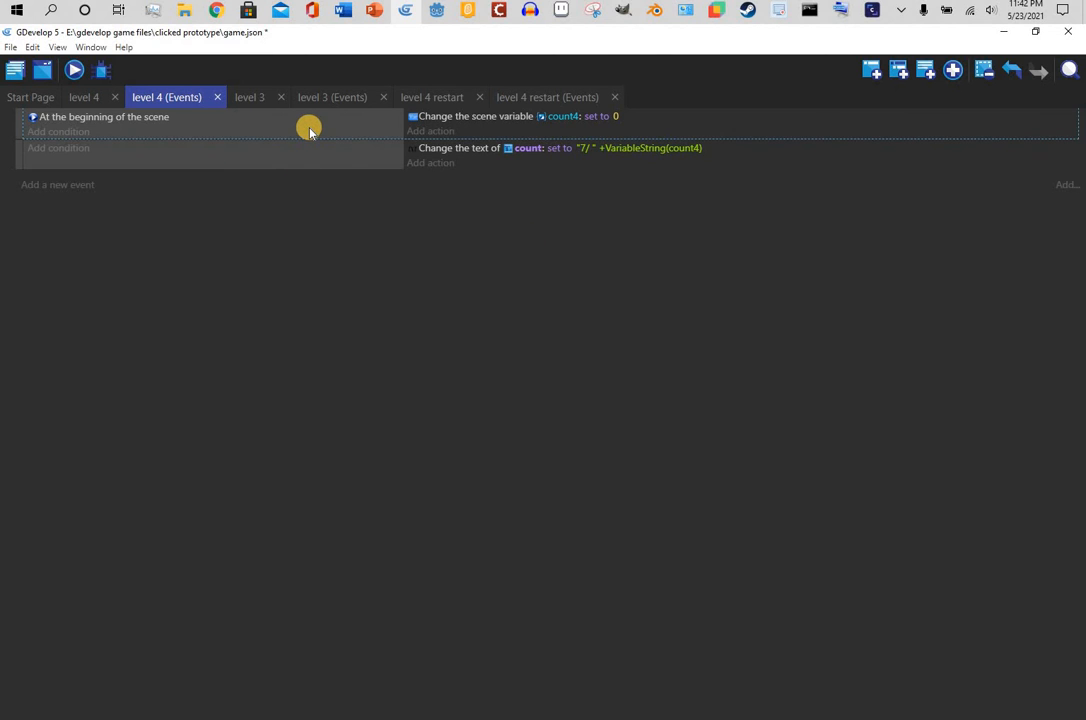
pyautogui.press('Delete')
pyautogui.click(310, 130)
pyautogui.press('Delete')
# - Copy the left-mouse-button, trigger-once event from the level 3 events into the level 4 events, leaving no empty event behind
pyautogui.click(236, 99)
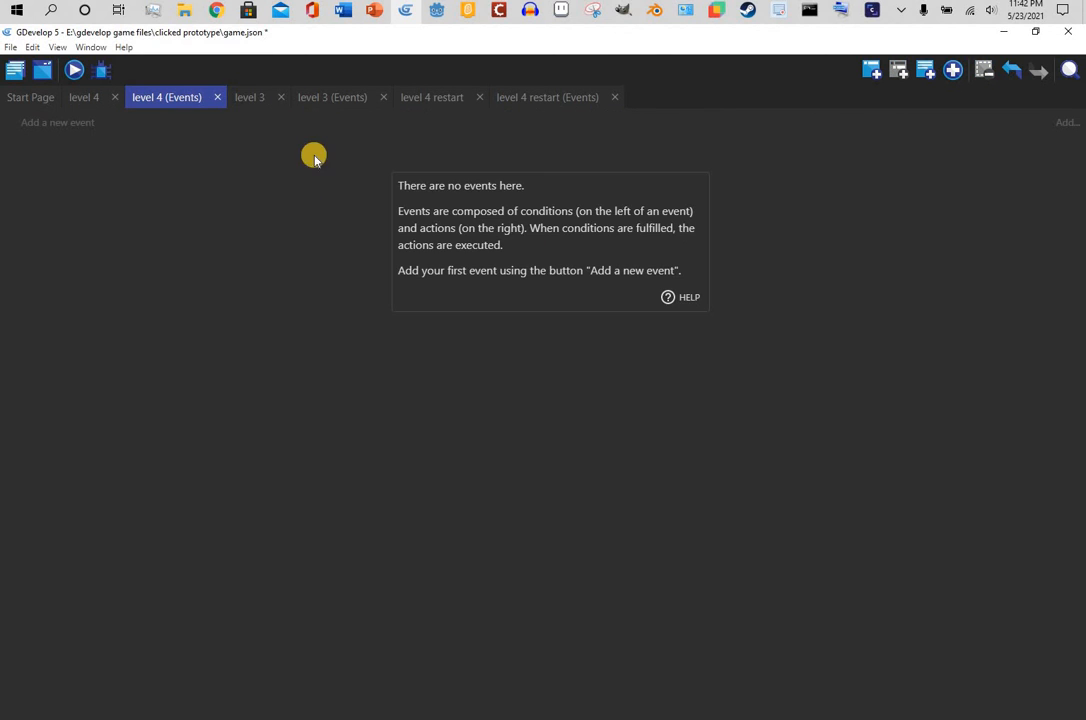
pyautogui.click(325, 96)
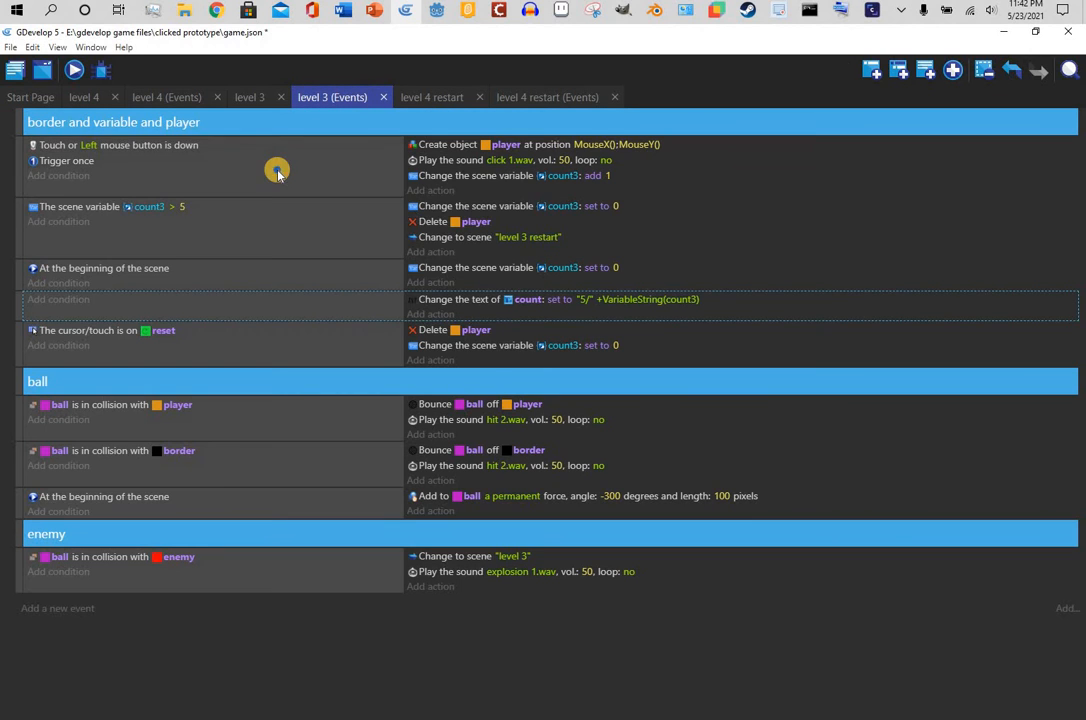
pyautogui.rightClick(278, 171)
pyautogui.click(302, 184)
pyautogui.click(168, 98)
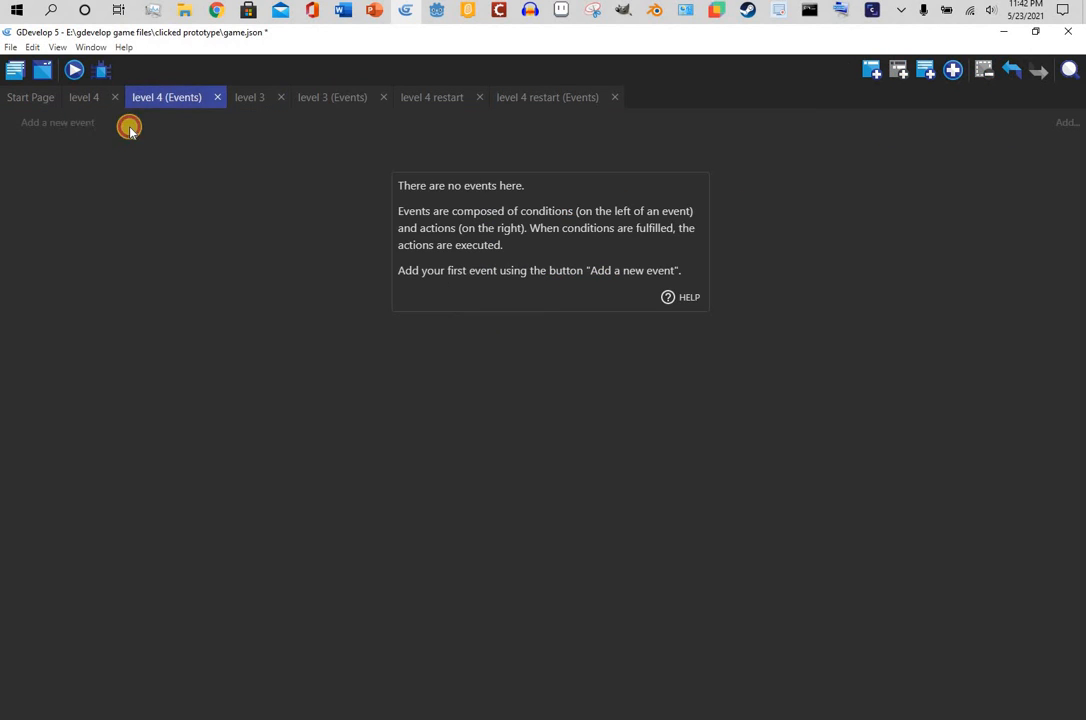
pyautogui.click(128, 123)
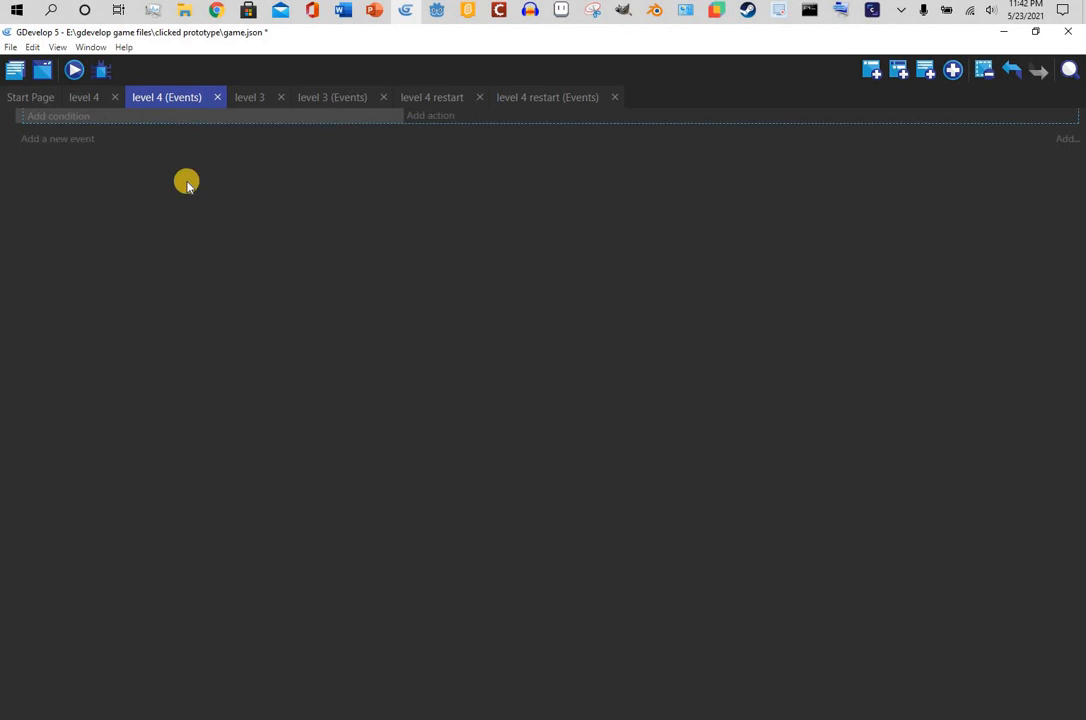
pyautogui.rightClick(142, 116)
pyautogui.click(150, 160)
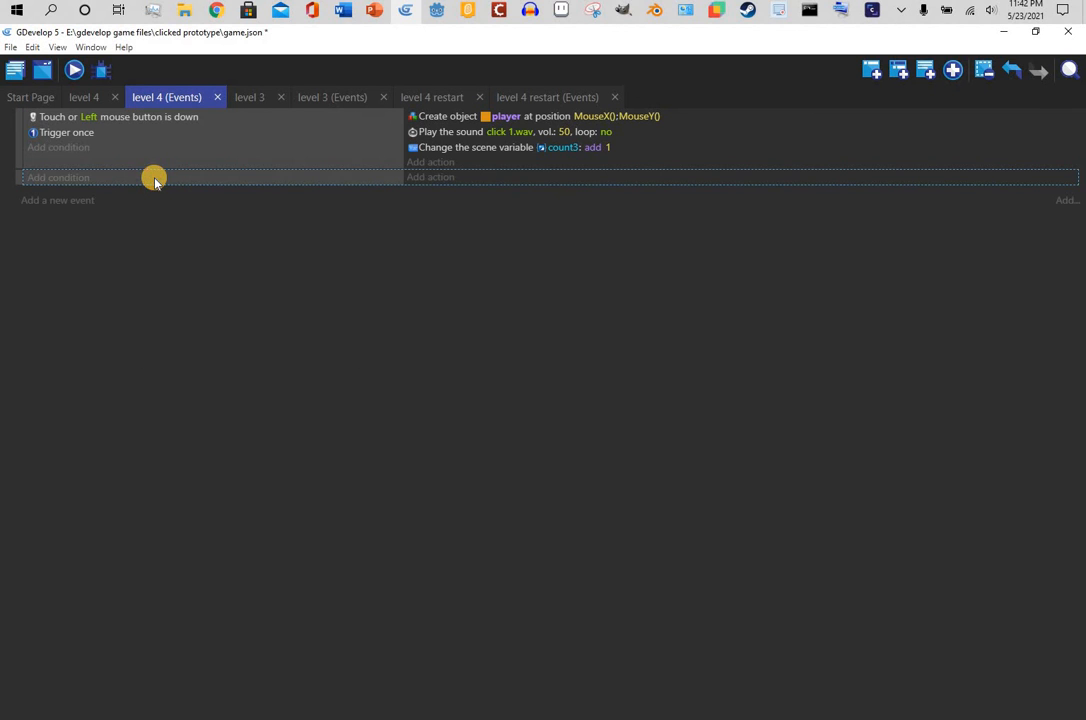
pyautogui.press('Delete')
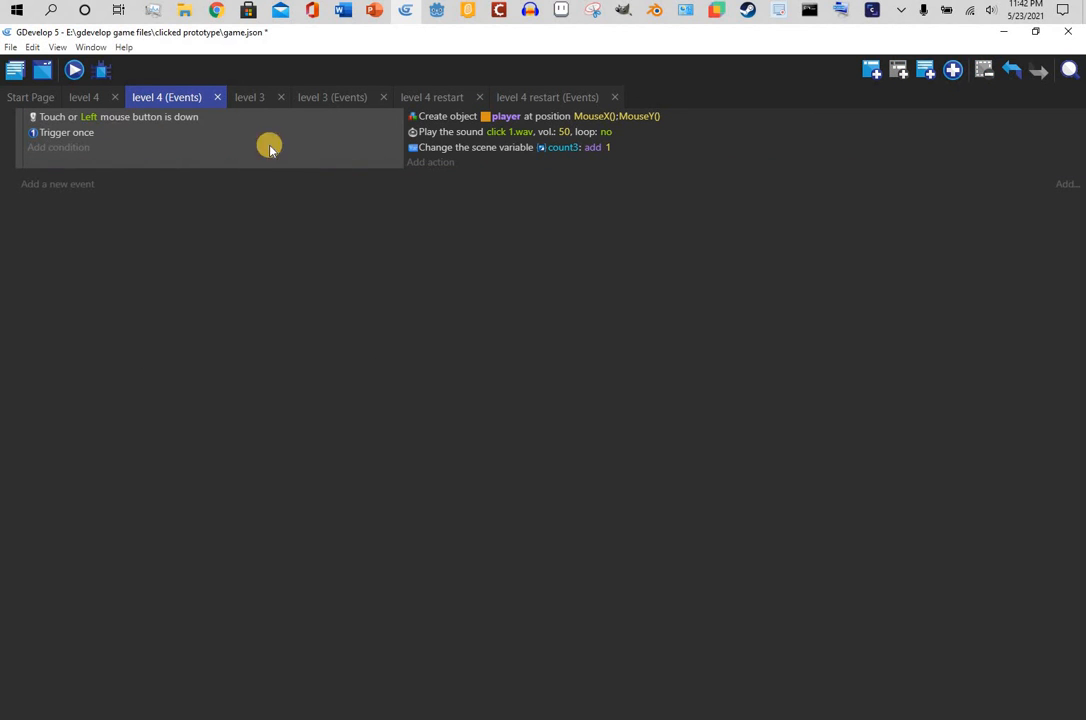
# - Change the variable in the mouse event's add 1 action to count4
pyautogui.click(563, 148)
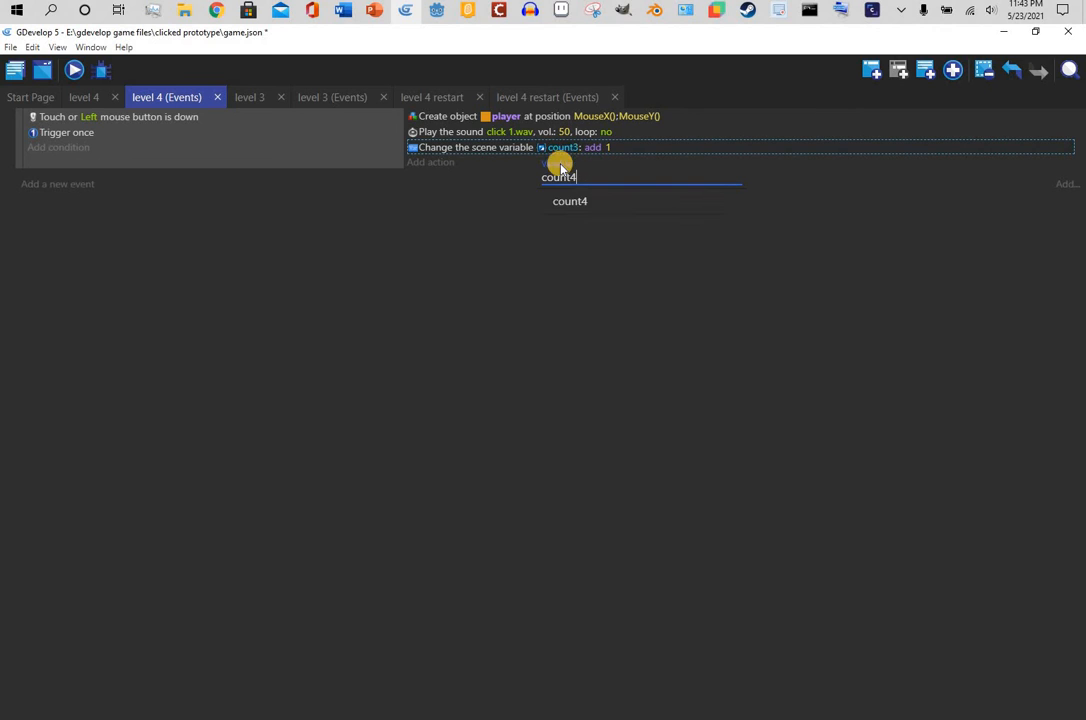
pyautogui.click(574, 201)
pyautogui.click(437, 261)
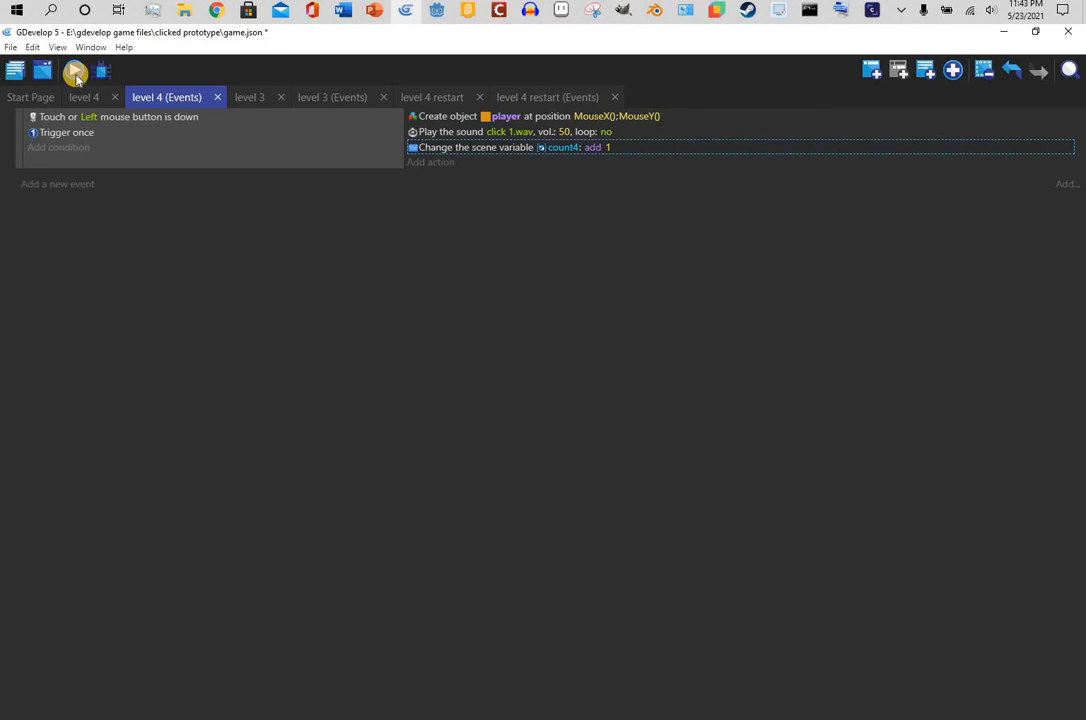
# - Copy the "count3 > 5" event from the level 3 events and place it below the mouse event in level 4
pyautogui.click(249, 97)
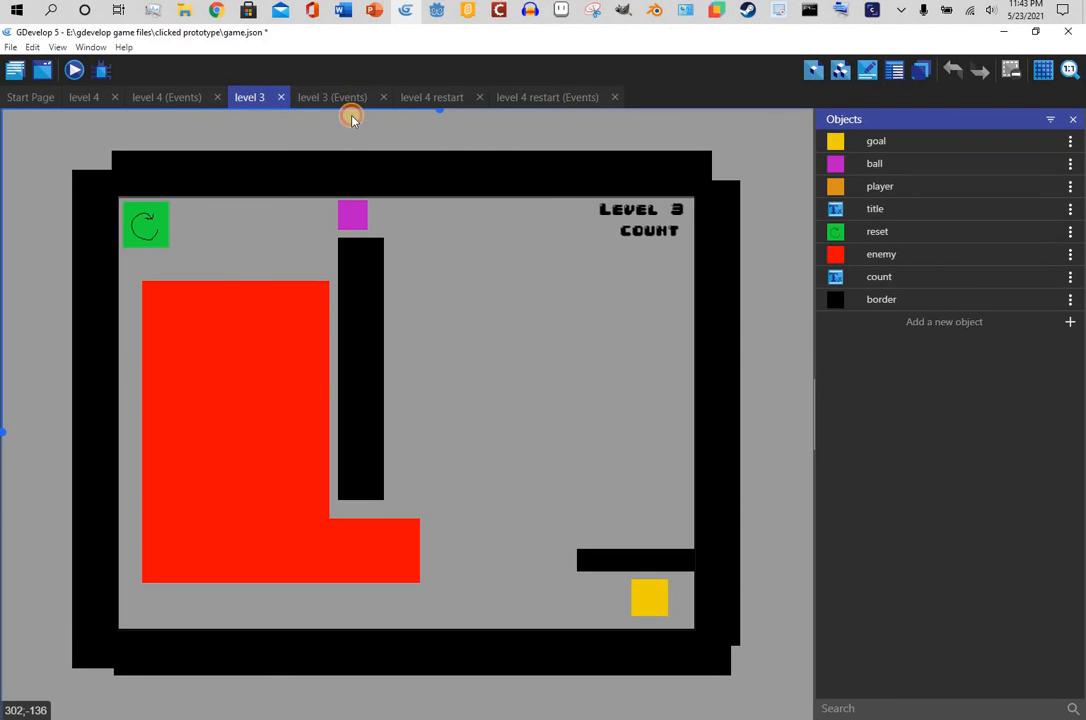
pyautogui.click(335, 98)
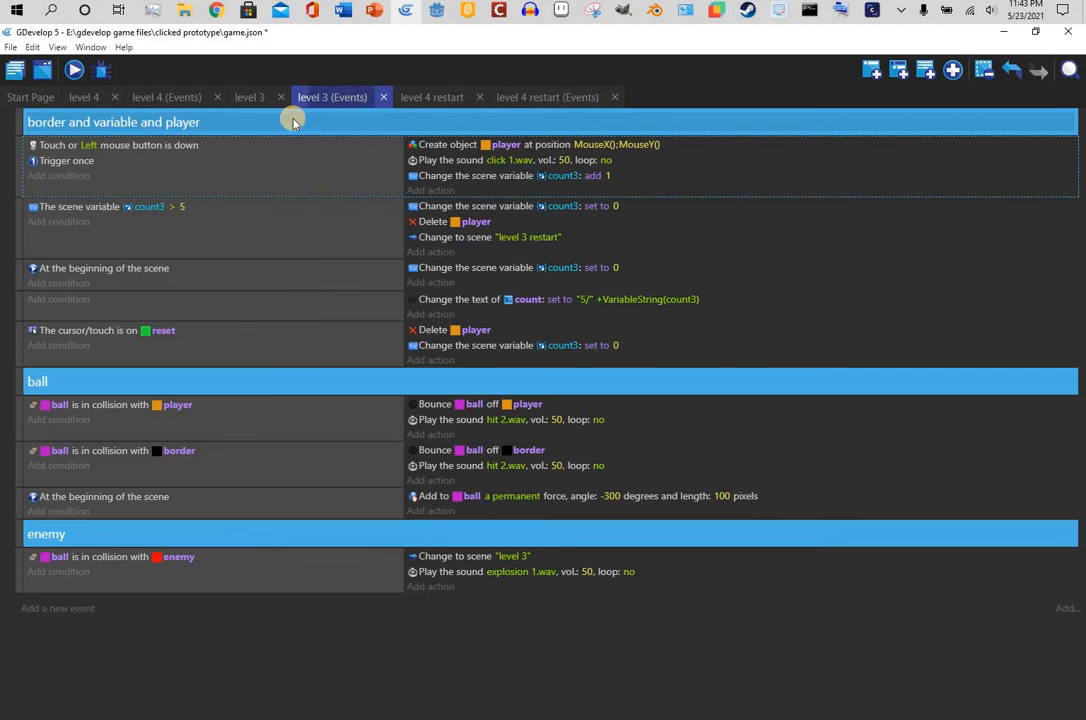
pyautogui.rightClick(295, 233)
pyautogui.click(200, 150)
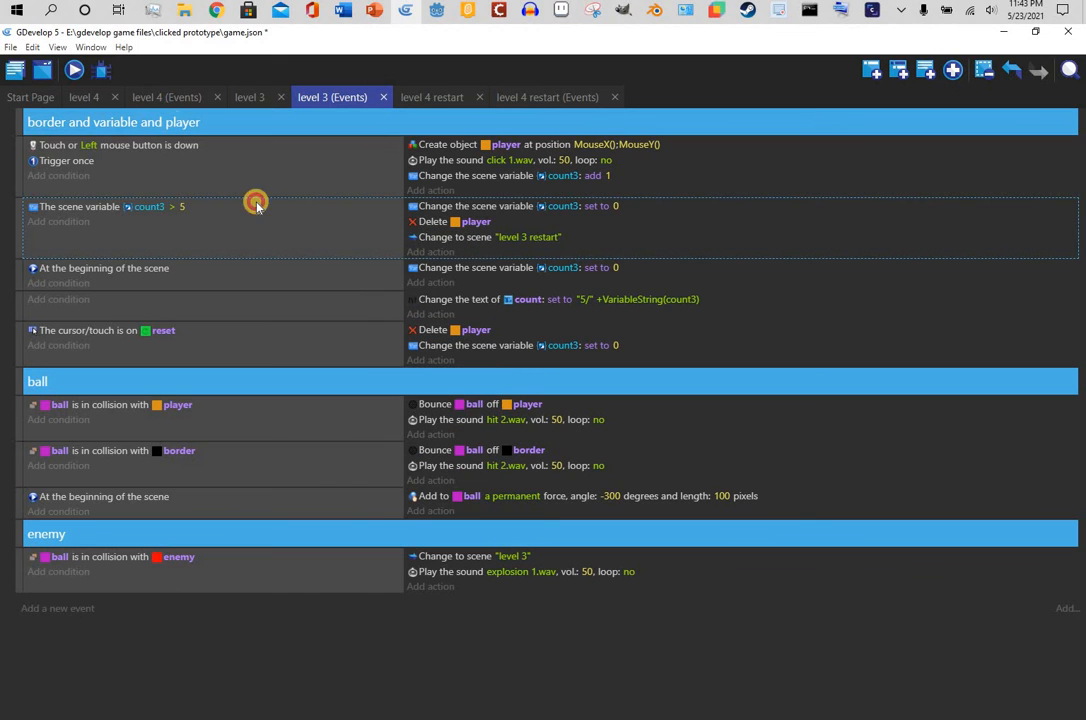
pyautogui.click(166, 97)
pyautogui.rightClick(192, 151)
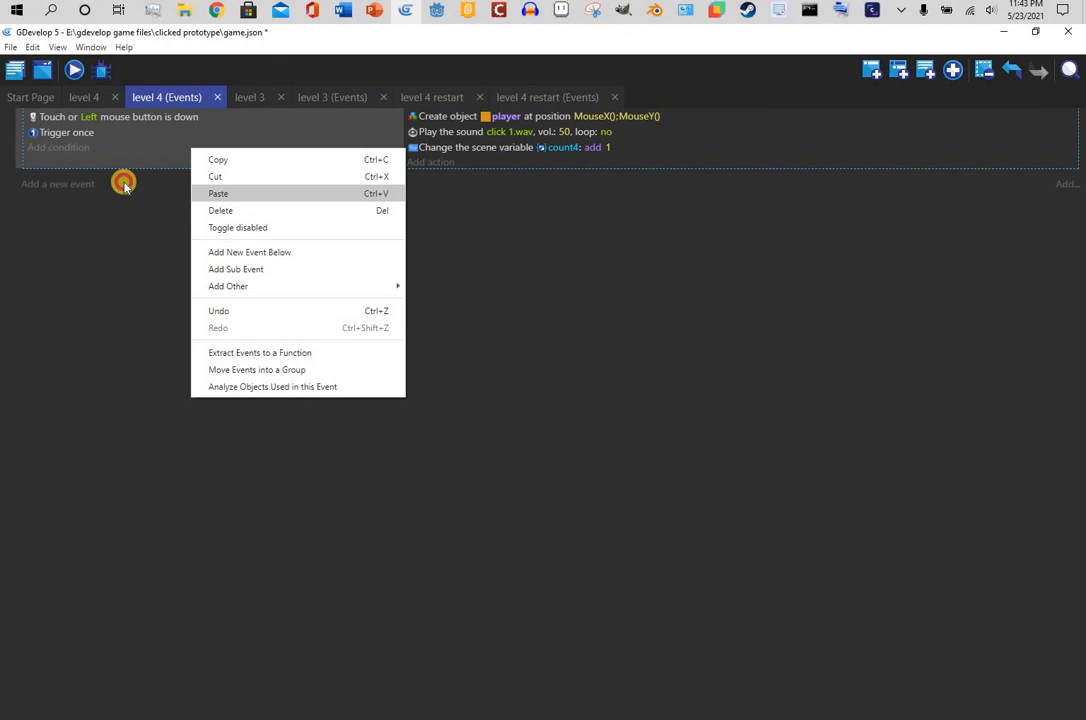
pyautogui.moveTo(15, 145); pyautogui.dragTo(140, 178)
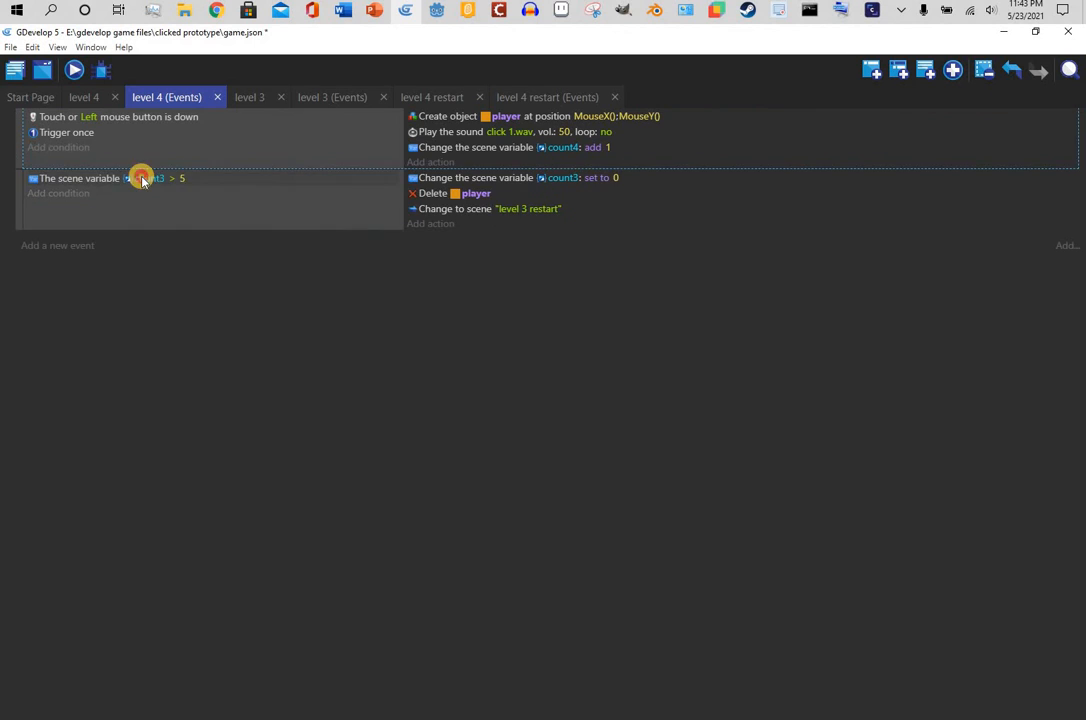
# - Change the pasted event's condition to check that scene variable count4 is greater than 7
pyautogui.click(146, 178)
pyautogui.press('BackSpace')
pyautogui.write('4')
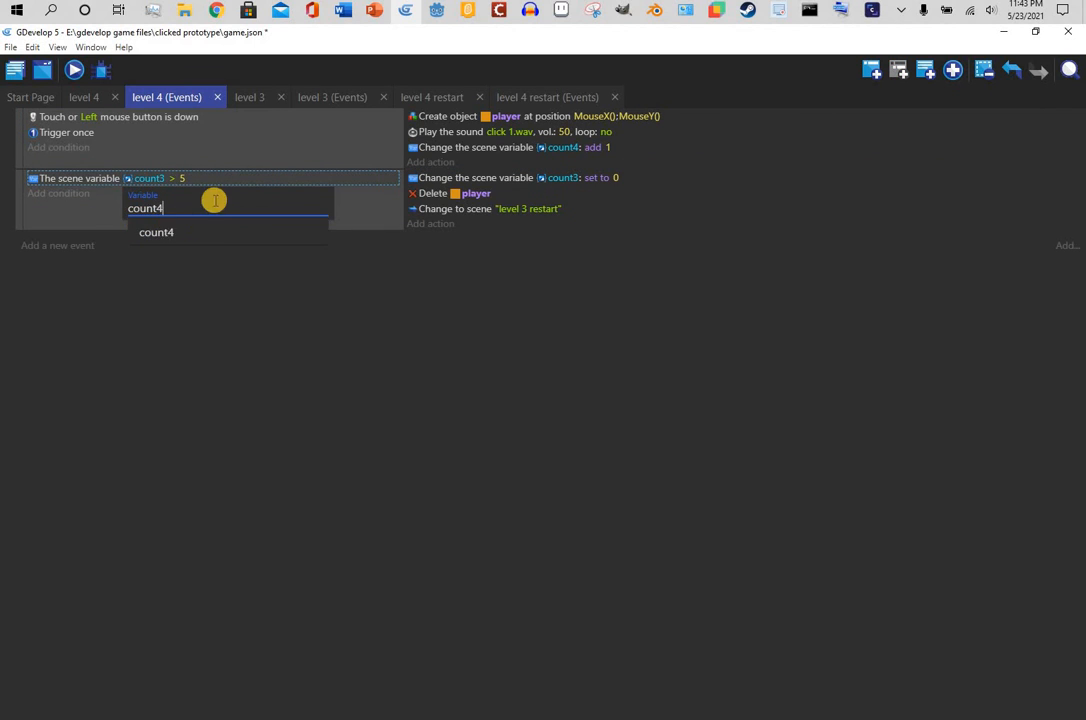
pyautogui.press('Return')
pyautogui.click(181, 180)
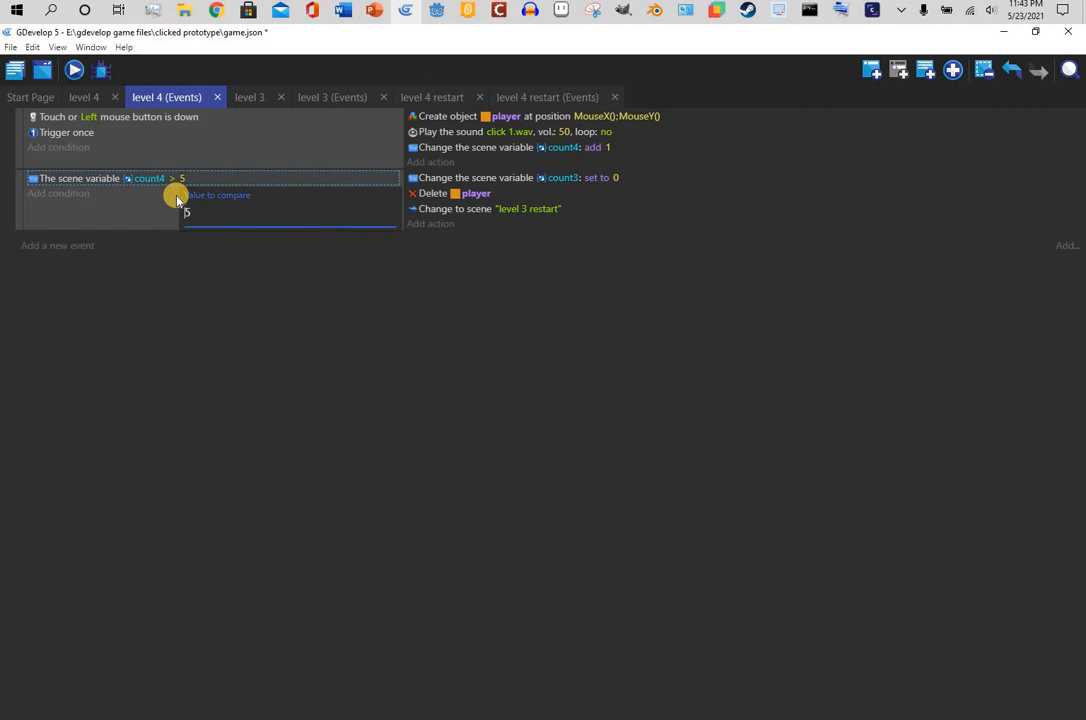
pyautogui.press('BackSpace')
pyautogui.write('7')
pyautogui.press('Return')
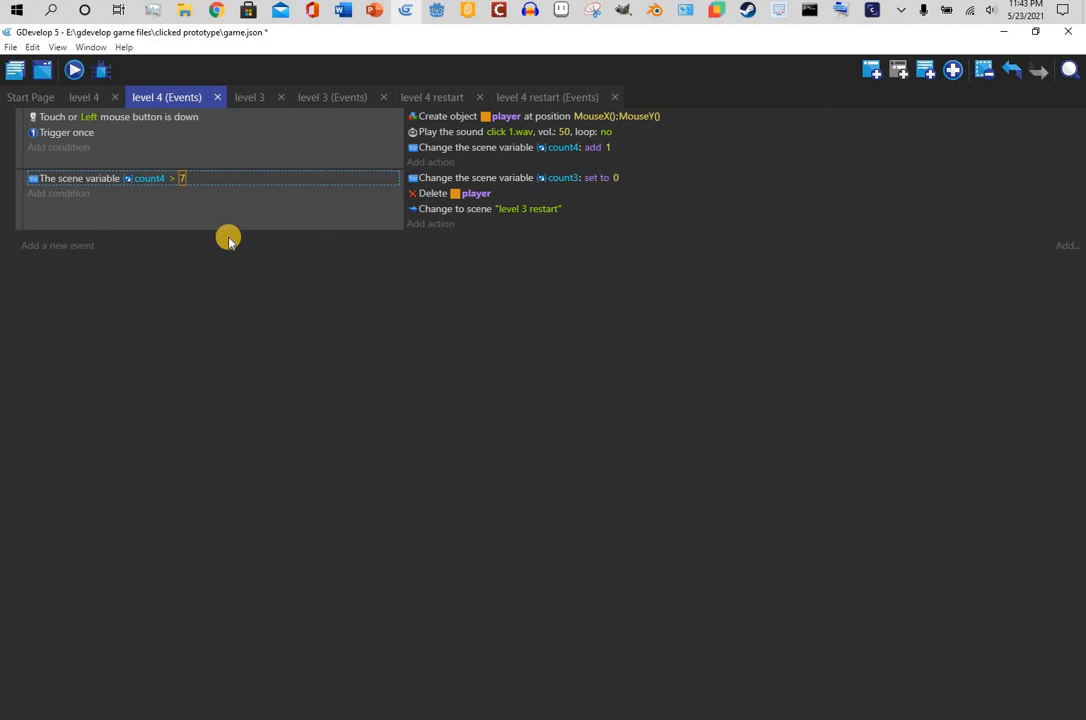
pyautogui.click(282, 296)
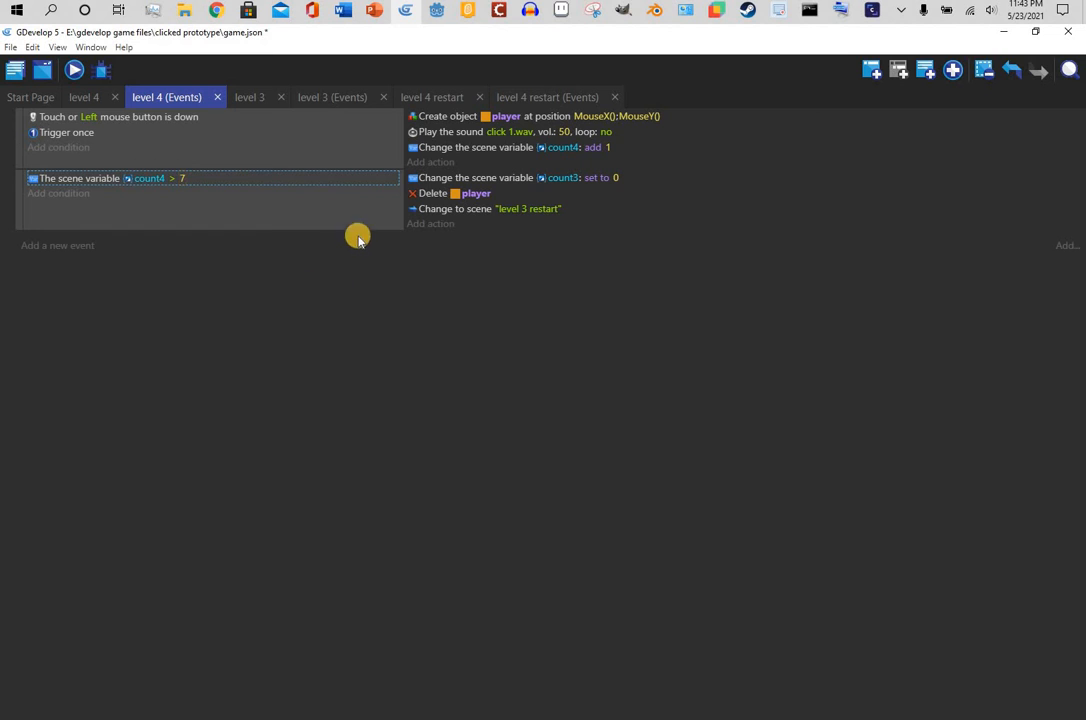
# - Copy the level 3 "At the beginning of the scene" event that resets count3 and place it last in the level 4 events
pyautogui.click(249, 98)
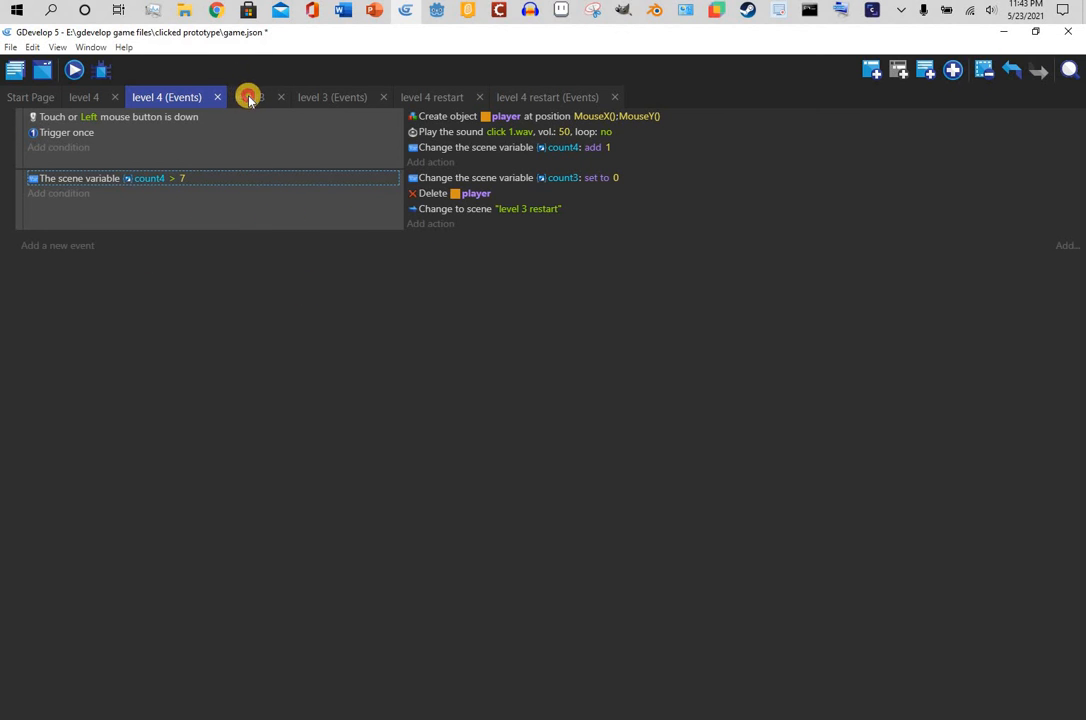
pyautogui.click(340, 104)
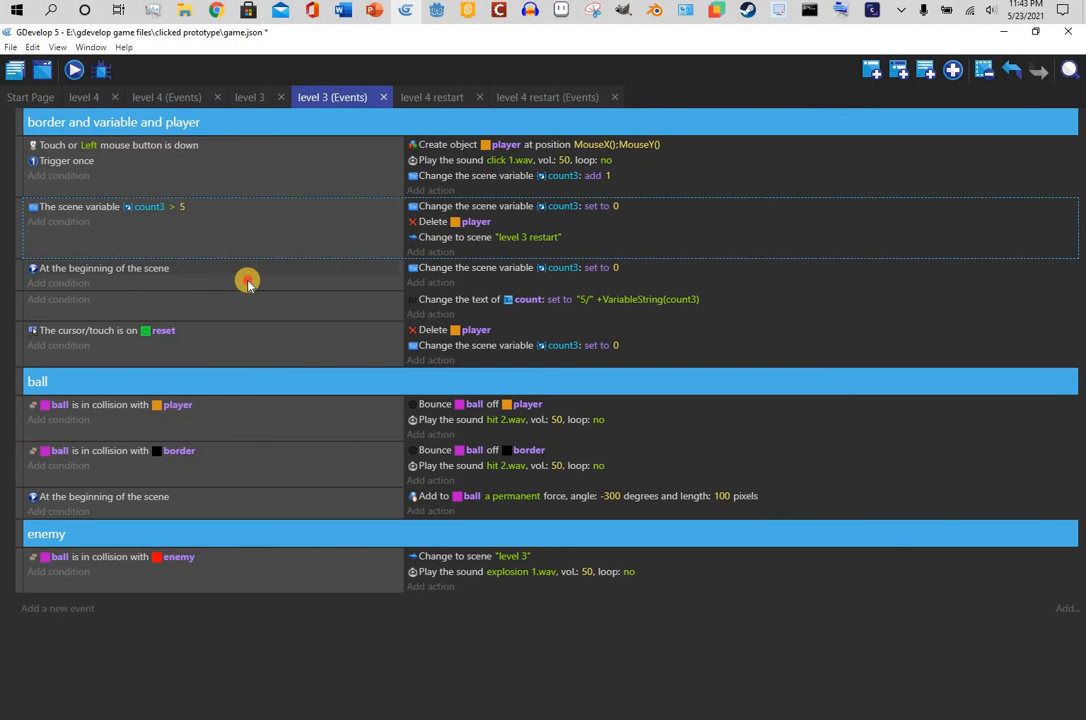
pyautogui.rightClick(247, 283)
pyautogui.click(178, 135)
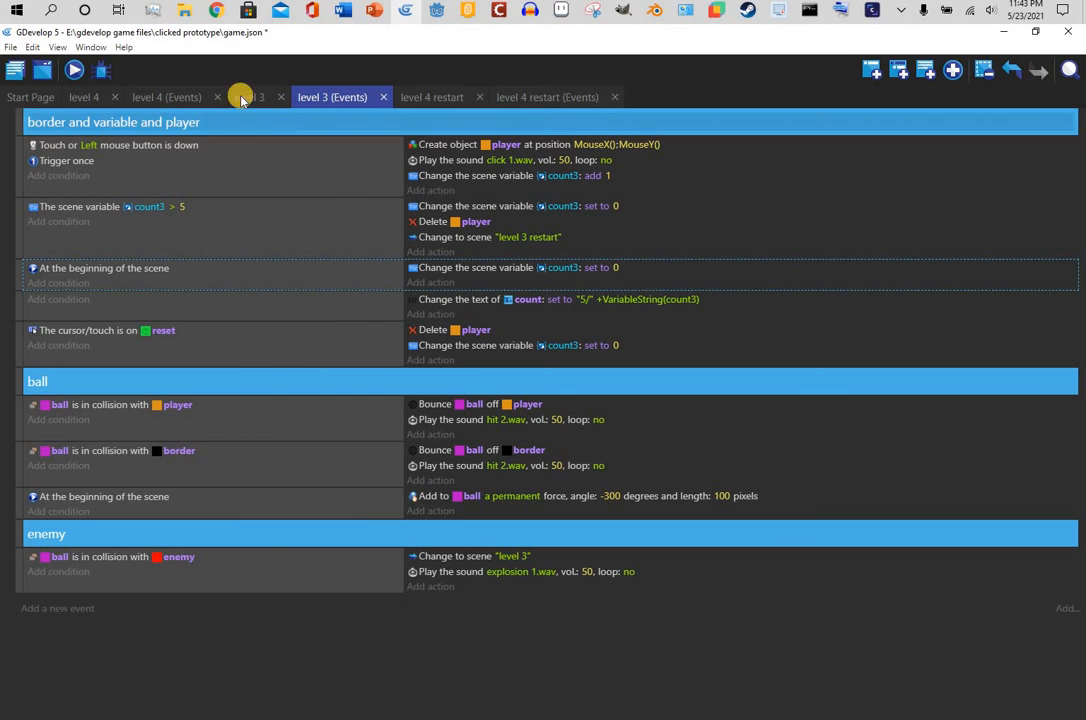
pyautogui.click(150, 97)
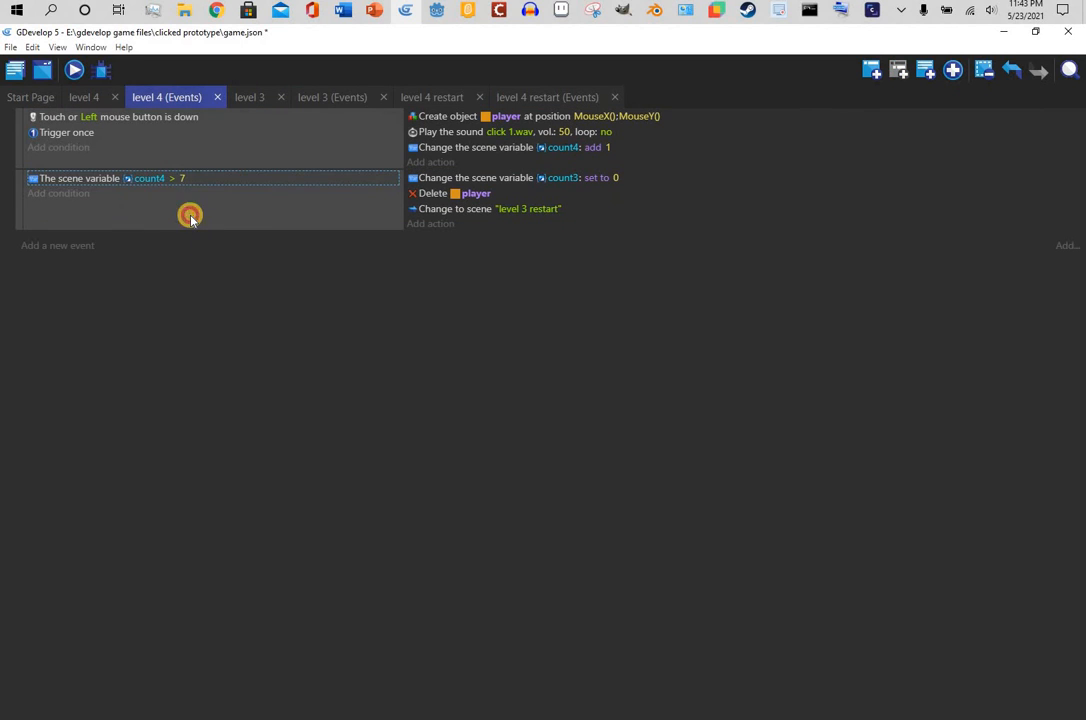
pyautogui.rightClick(240, 258)
pyautogui.click(241, 261)
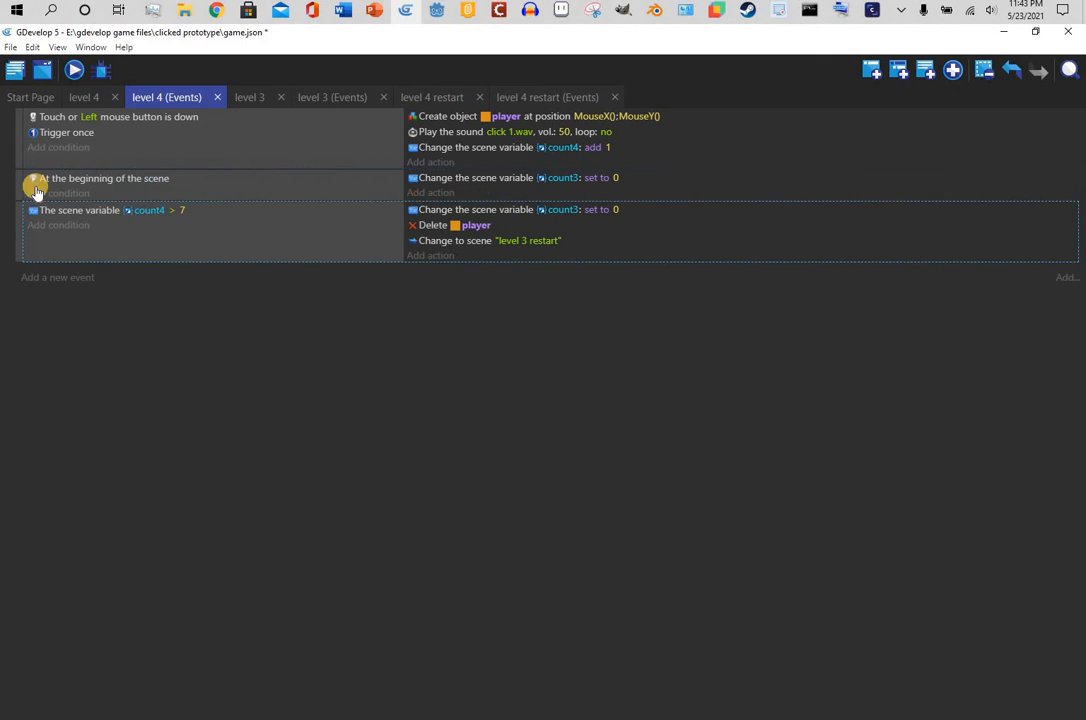
pyautogui.moveTo(14, 183); pyautogui.dragTo(250, 236)
# - Change the variable to count4 in the set to 0 actions of the "count4 > 7" and "At the beginning of the scene" events
pyautogui.click(576, 178)
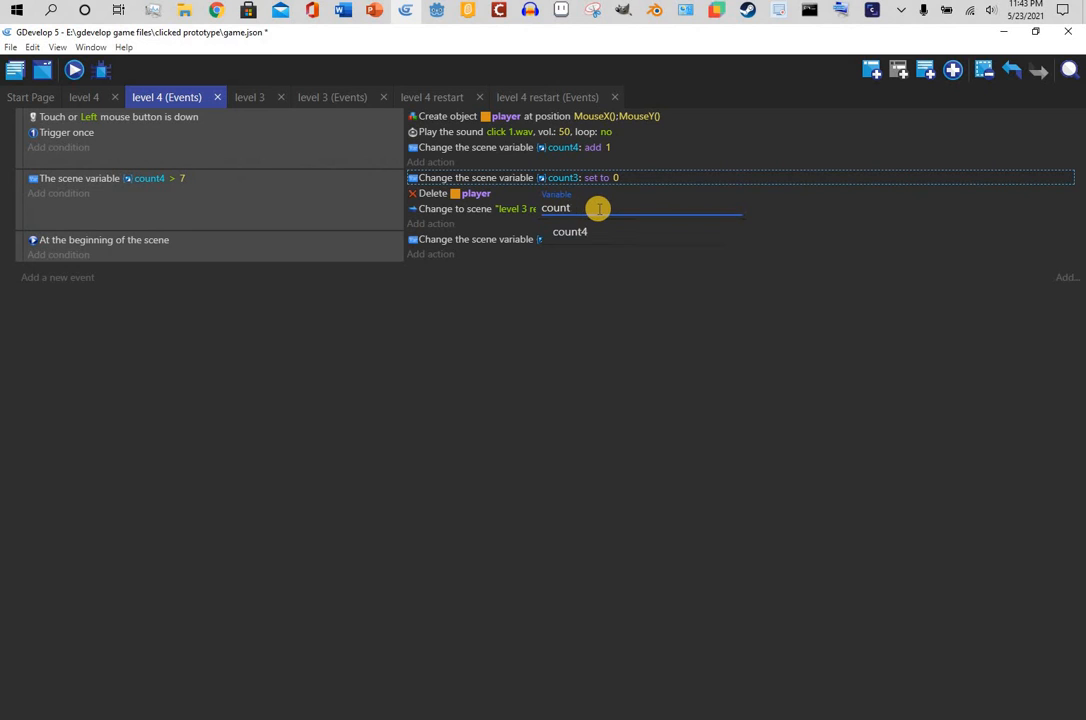
pyautogui.write('4')
pyautogui.click(576, 233)
pyautogui.click(572, 240)
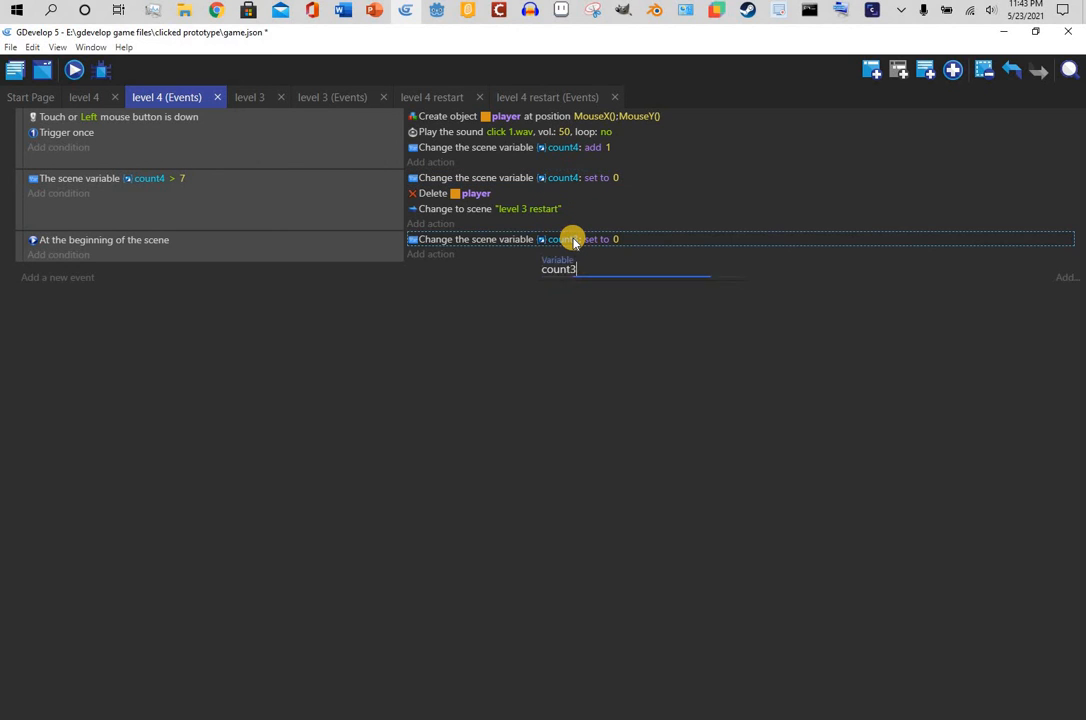
pyautogui.press('BackSpace')
pyautogui.write('4')
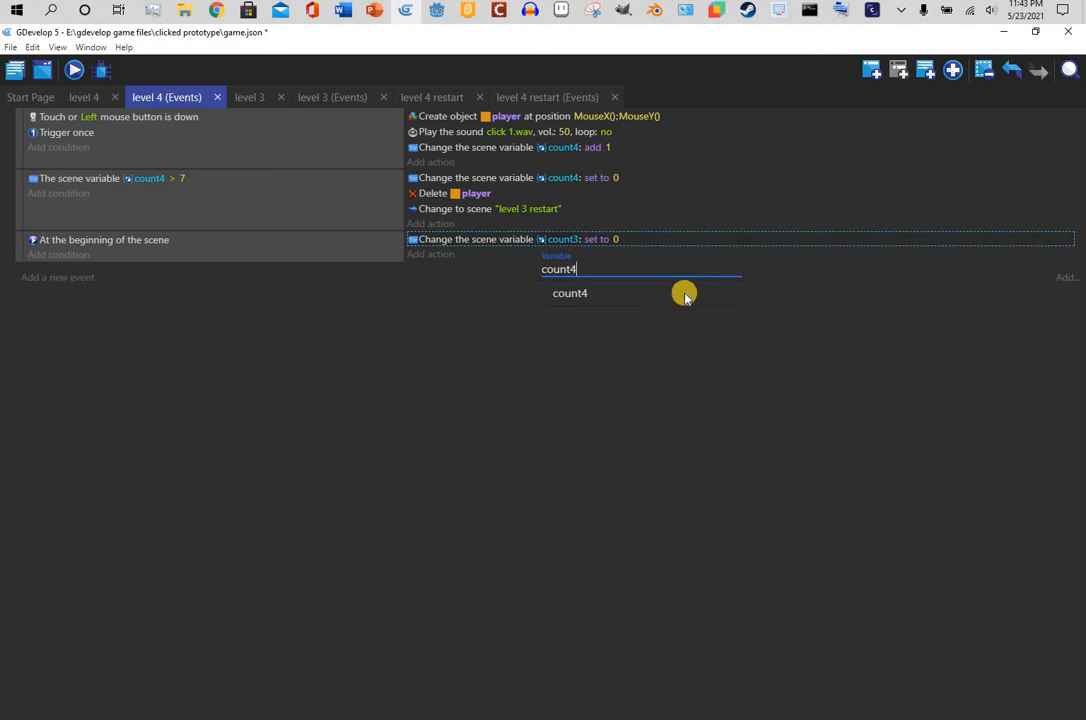
pyautogui.click(430, 315)
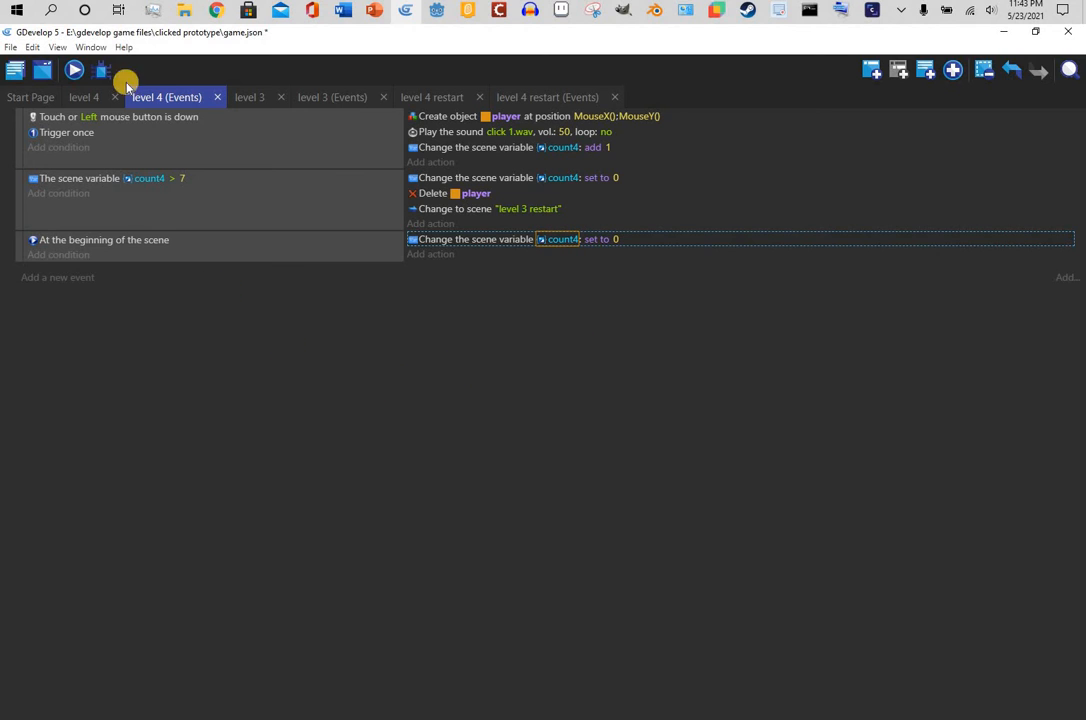
# - Copy the level 3 event that updates the count text and place it last in the level 4 events
pyautogui.click(325, 102)
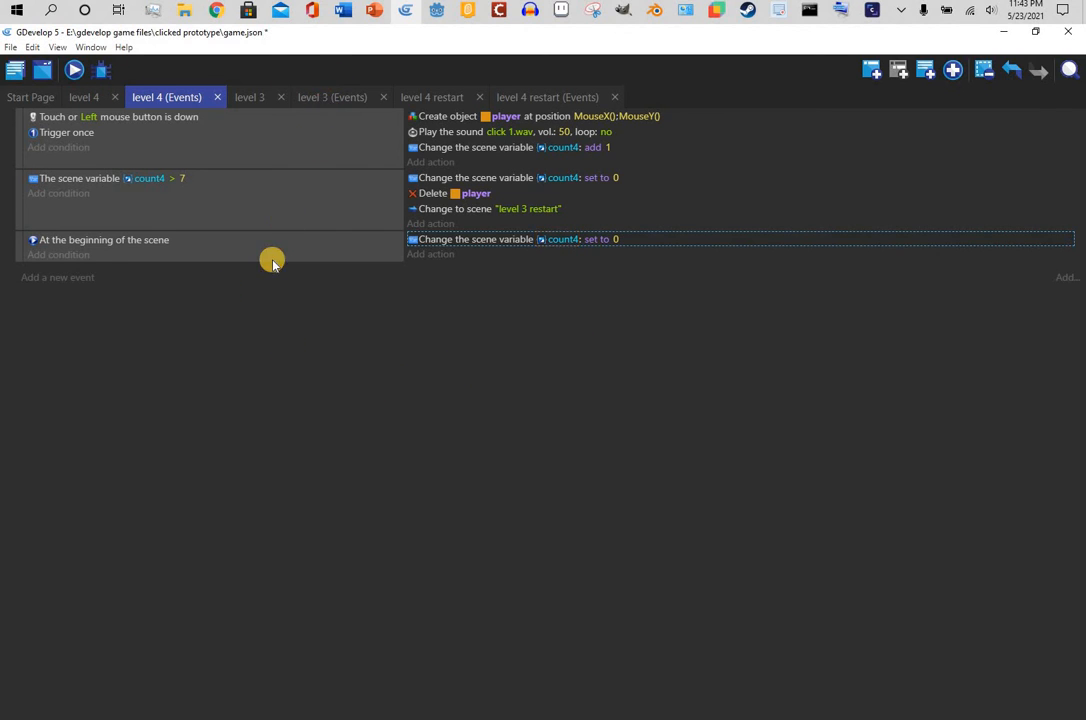
pyautogui.rightClick(260, 312)
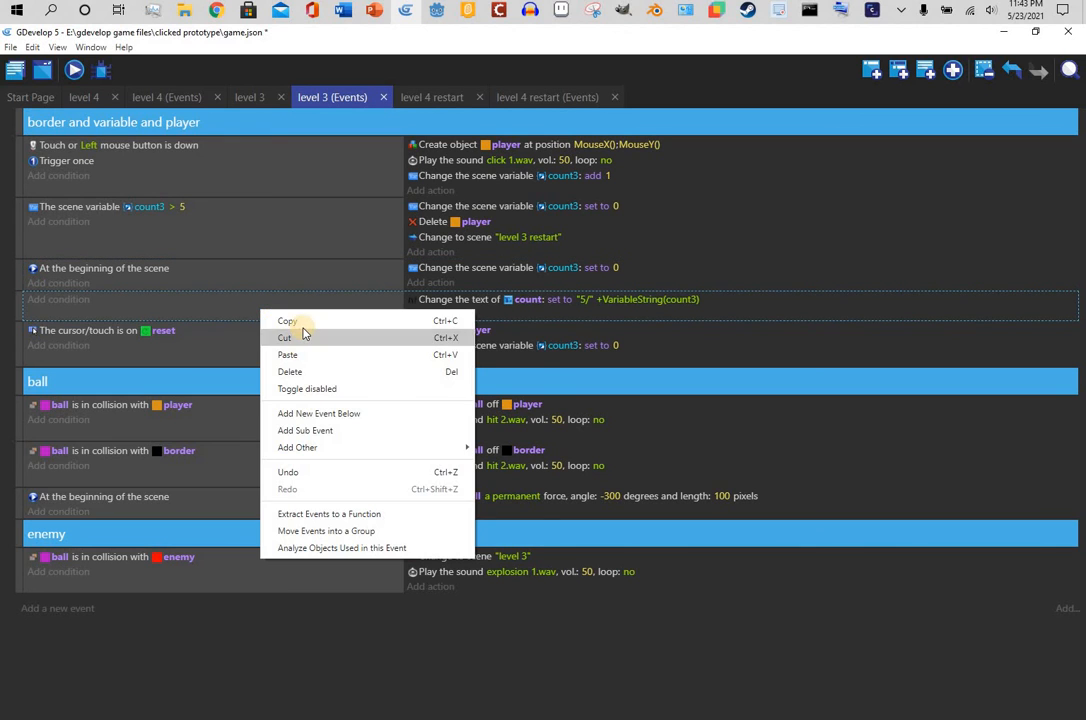
pyautogui.click(318, 322)
pyautogui.click(163, 97)
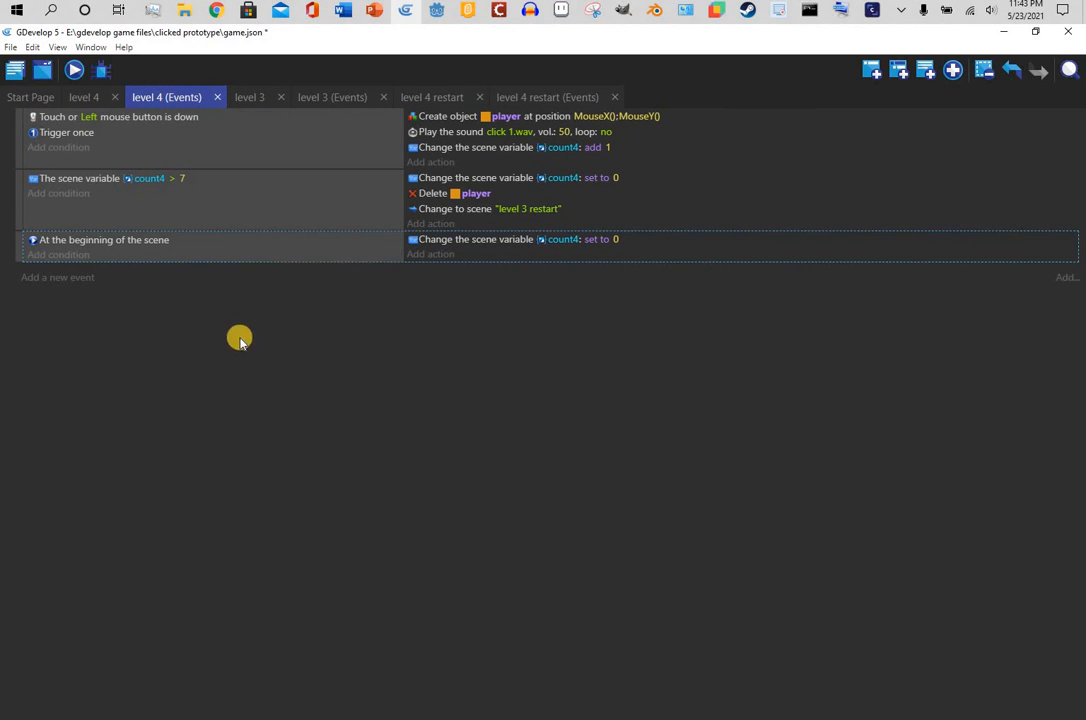
pyautogui.rightClick(160, 212)
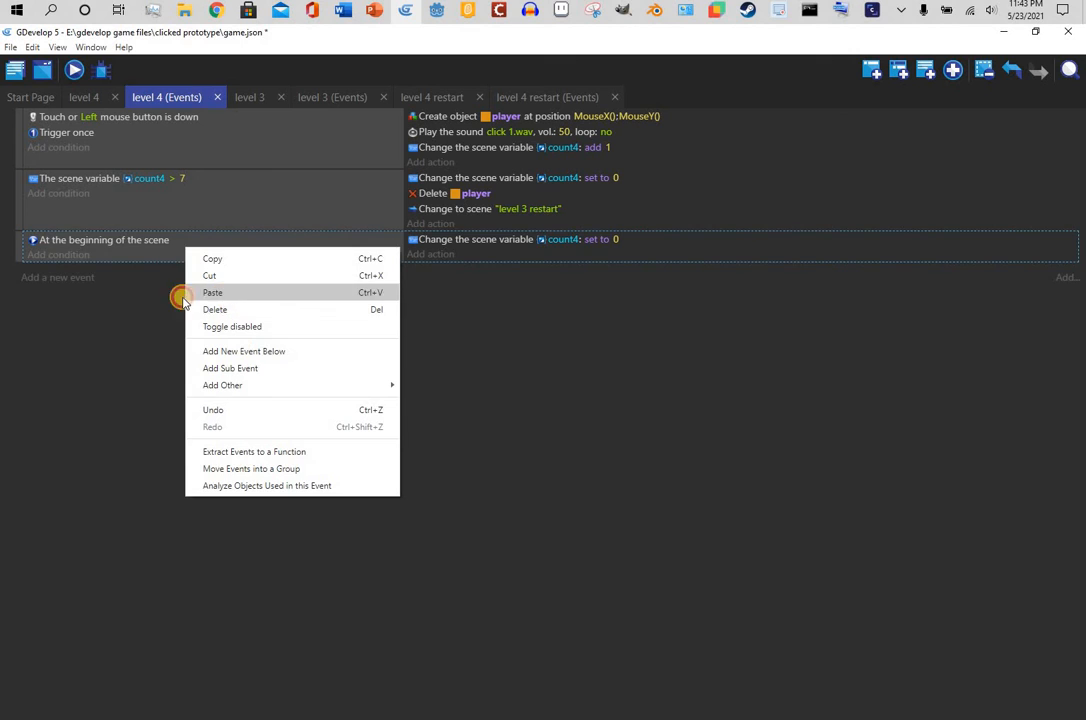
pyautogui.click(200, 255)
pyautogui.moveTo(17, 245); pyautogui.dragTo(420, 285)
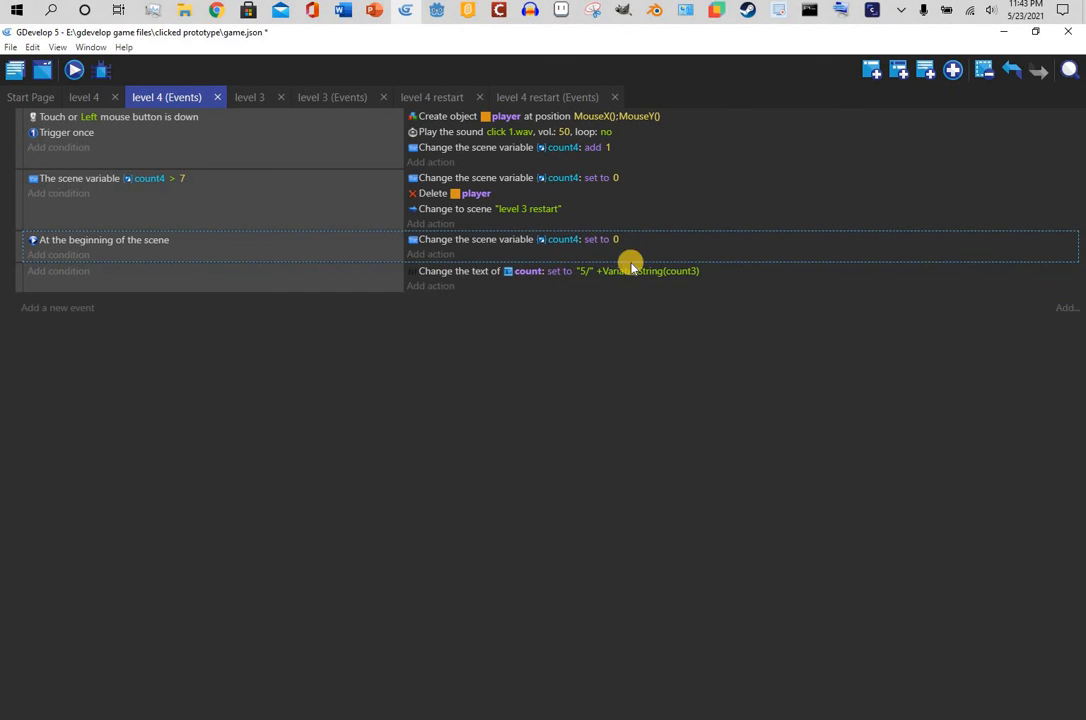
# - Change the pasted count text expression to "7/" +VariableString(count4)
pyautogui.click(690, 271)
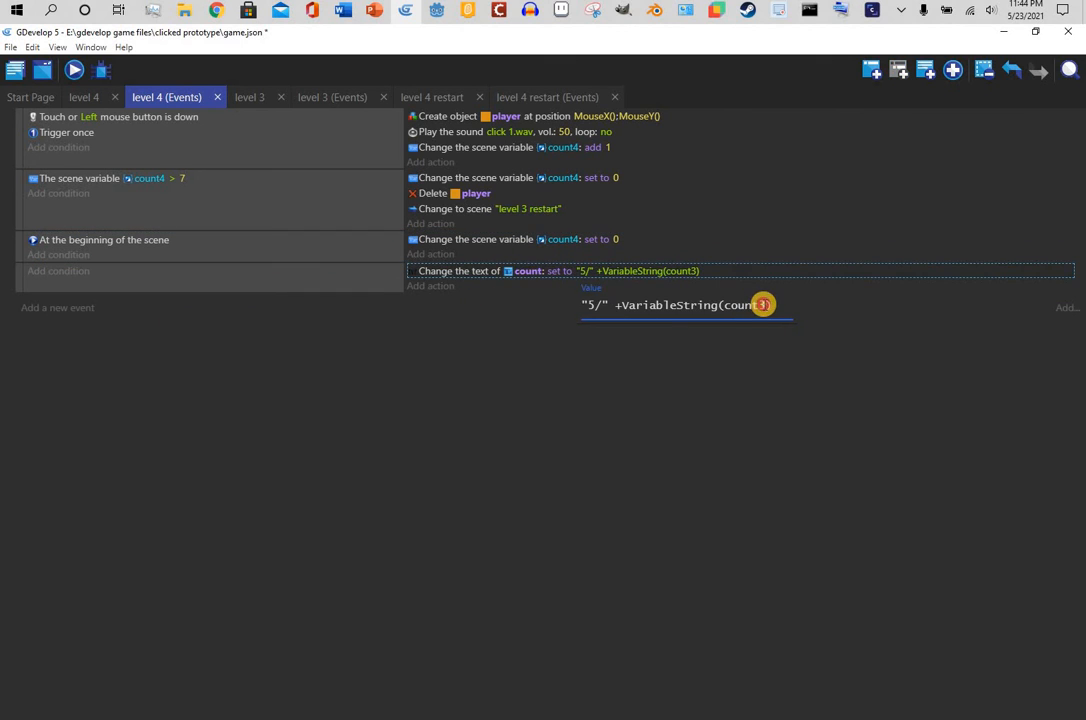
pyautogui.click(762, 305)
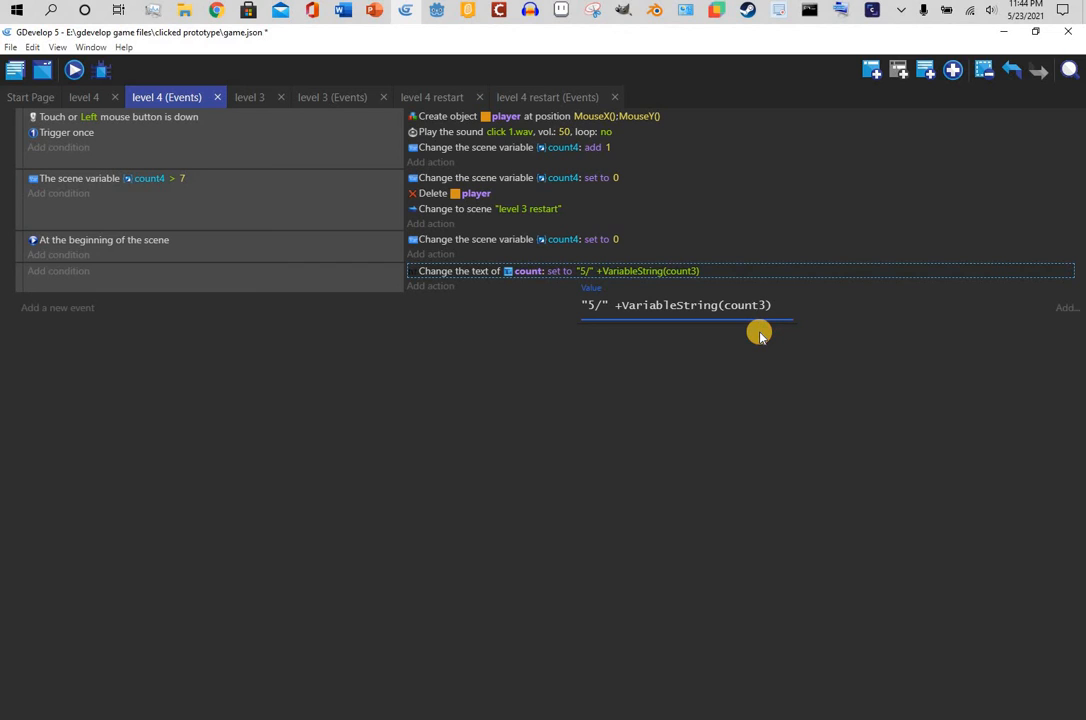
pyautogui.click(751, 348)
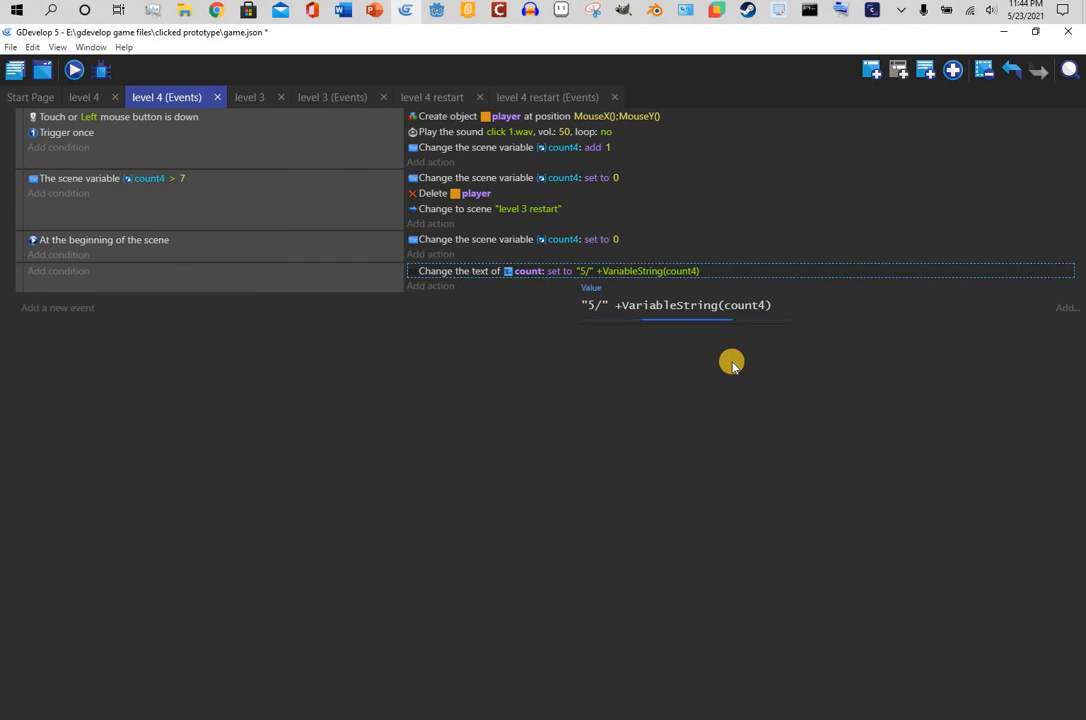
pyautogui.click(583, 274)
pyautogui.click(592, 306)
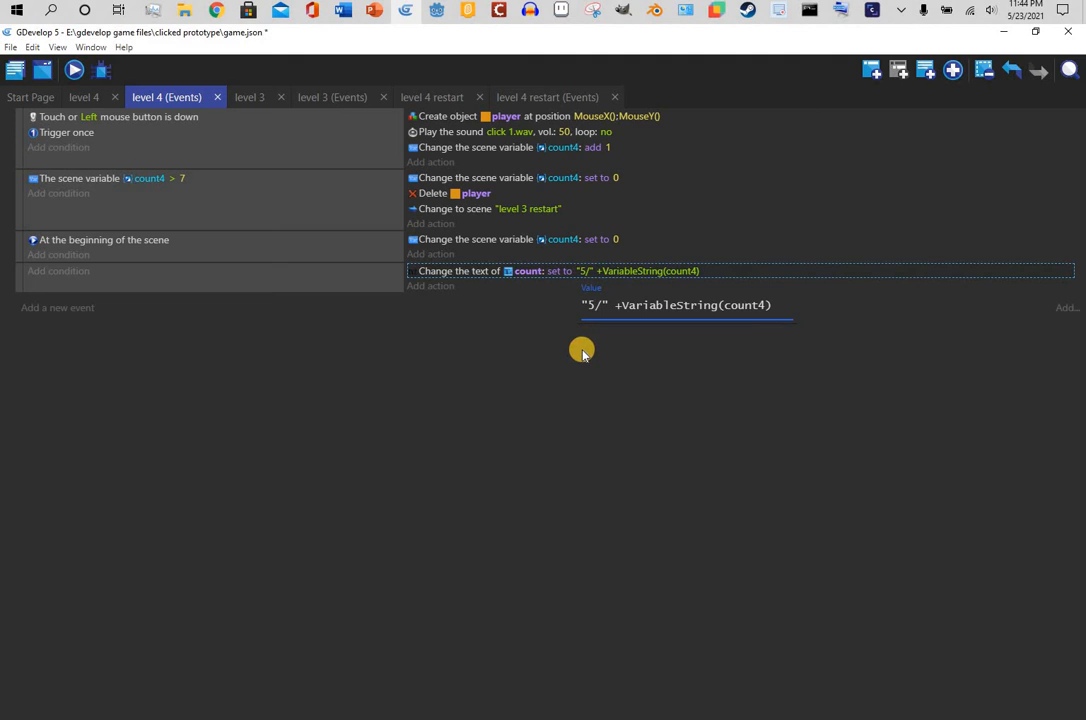
pyautogui.write('7')
pyautogui.click(581, 355)
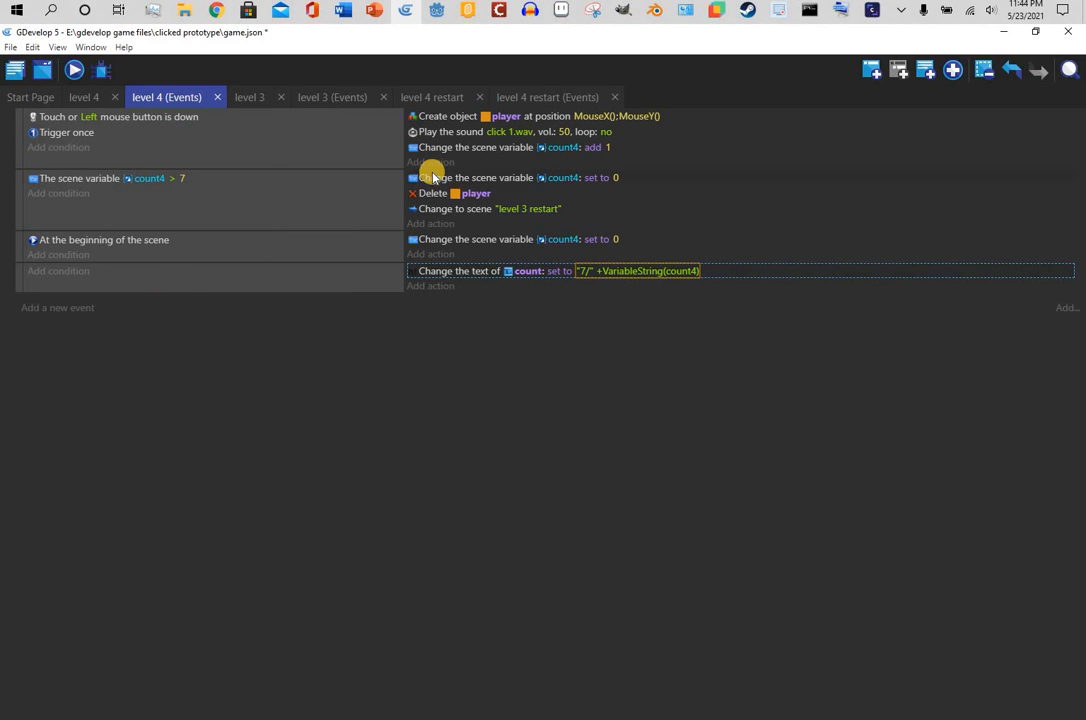
# - Copy the level 3 "cursor/touch is on reset" event and place it below the count text event in level 4
pyautogui.click(330, 95)
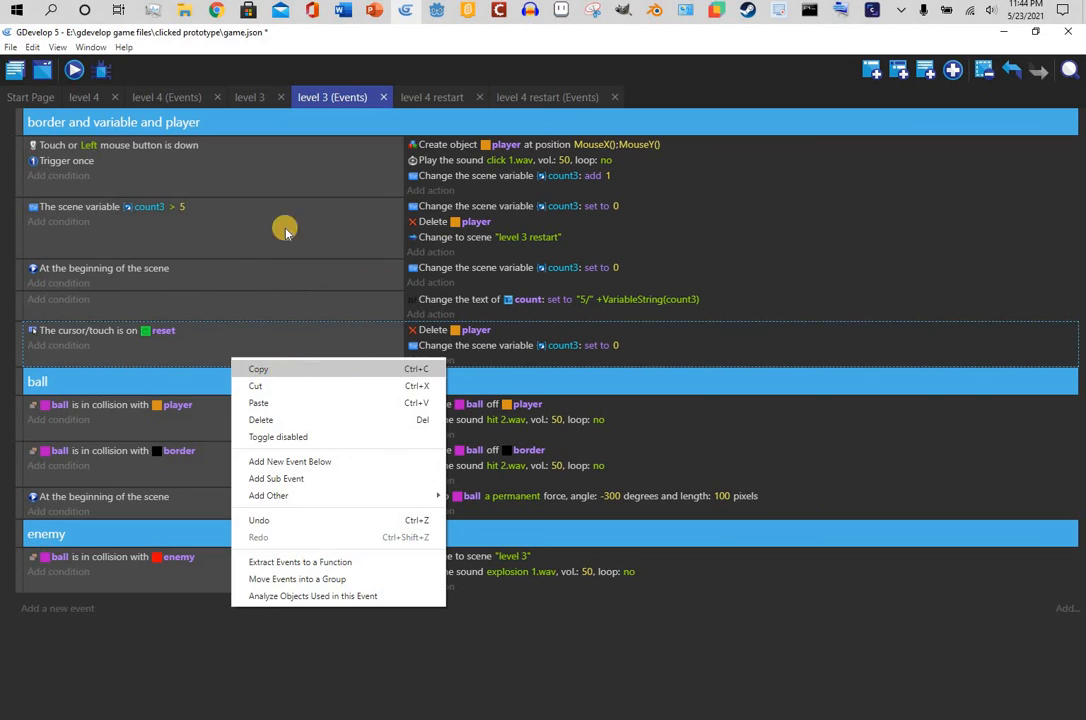
pyautogui.click(242, 193)
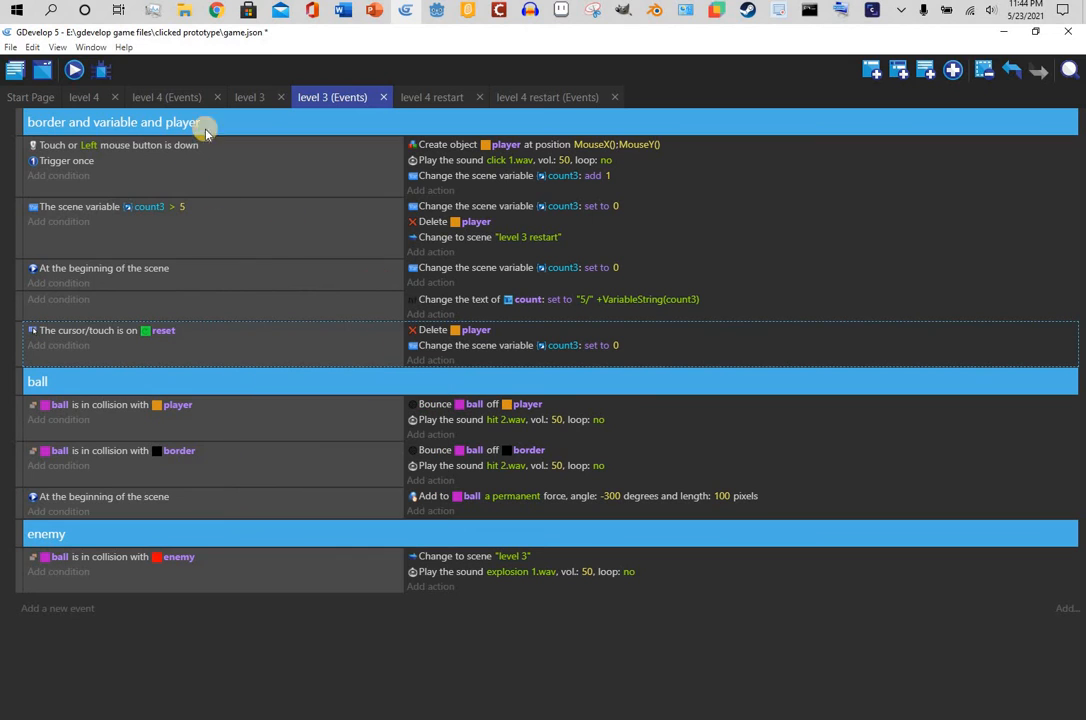
pyautogui.rightClick(77, 280)
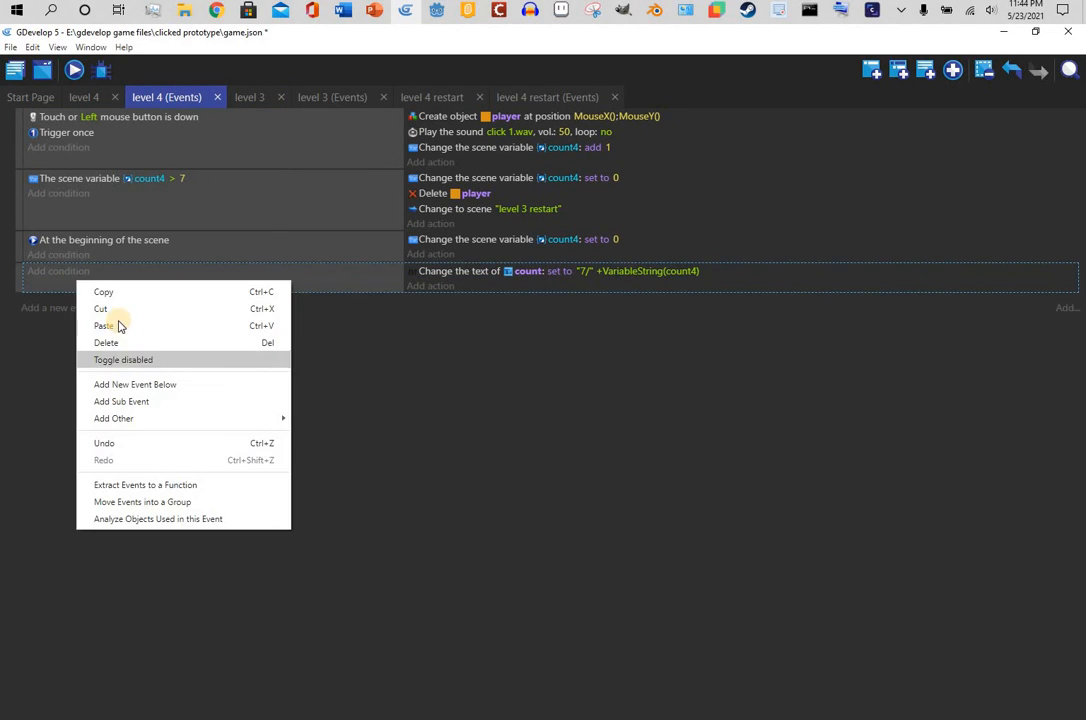
pyautogui.click(118, 325)
pyautogui.moveTo(19, 281); pyautogui.dragTo(177, 338)
# - Change the variable in the reset event's set to 0 action to count4
pyautogui.click(572, 319)
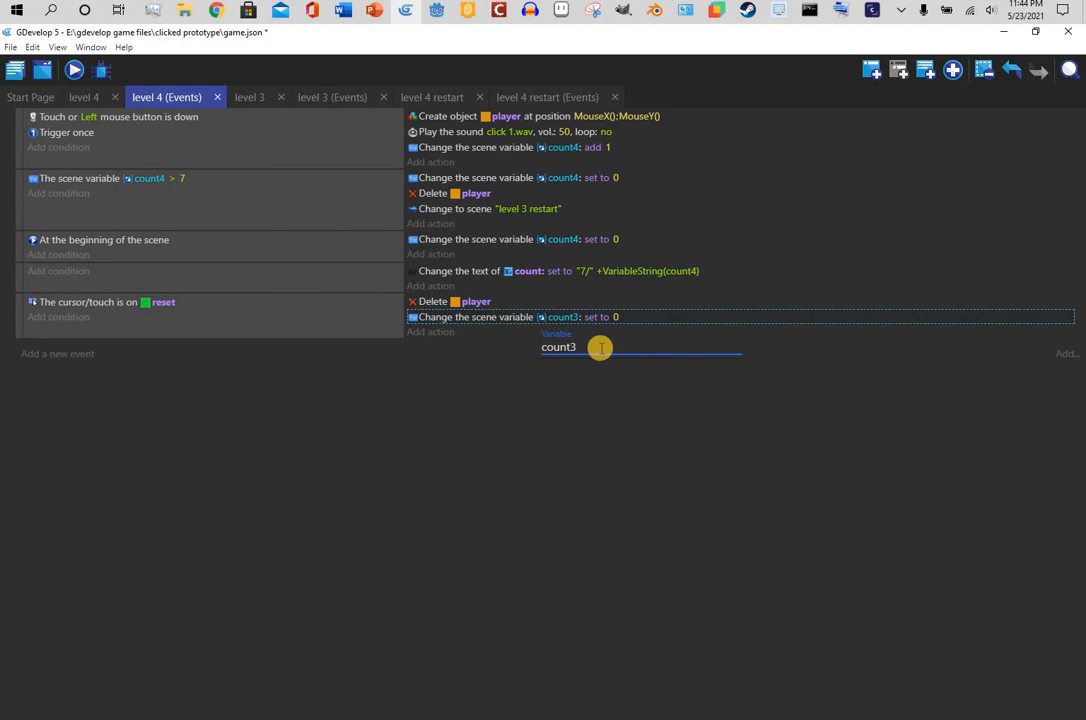
pyautogui.press('BackSpace')
pyautogui.click(589, 371)
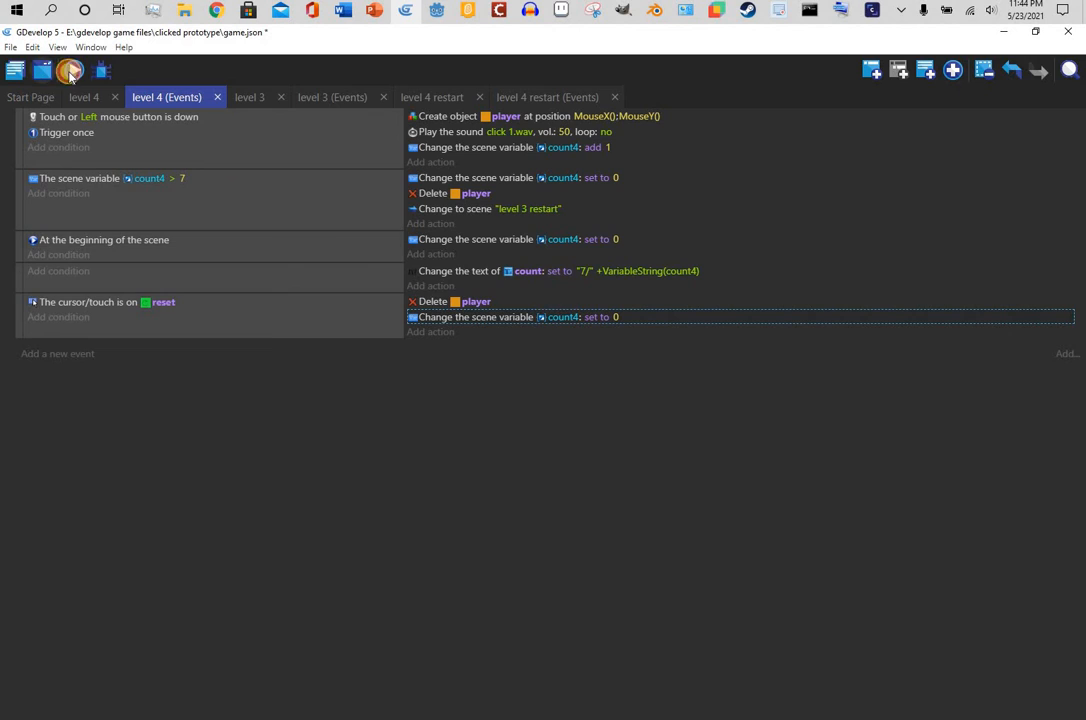
# - Test level 4 in a preview by placing player blocks beyond the limit of 7 and using the green restart square
pyautogui.click(71, 72)
pyautogui.click(378, 257)
pyautogui.click(421, 344)
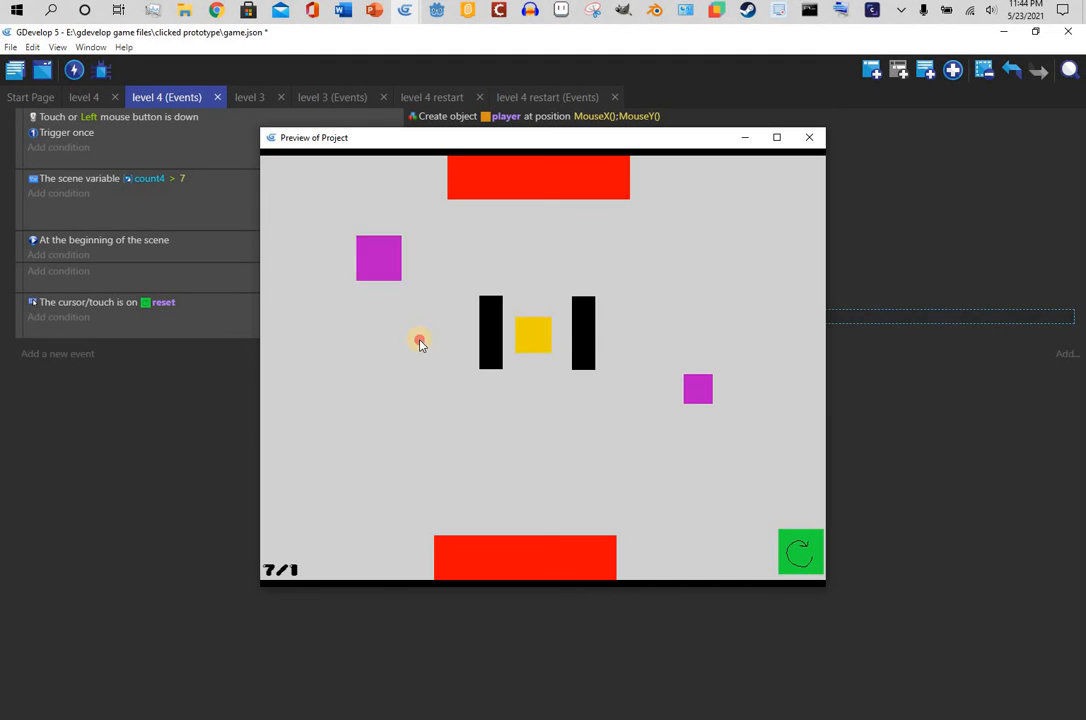
pyautogui.click(487, 417)
pyautogui.click(722, 318)
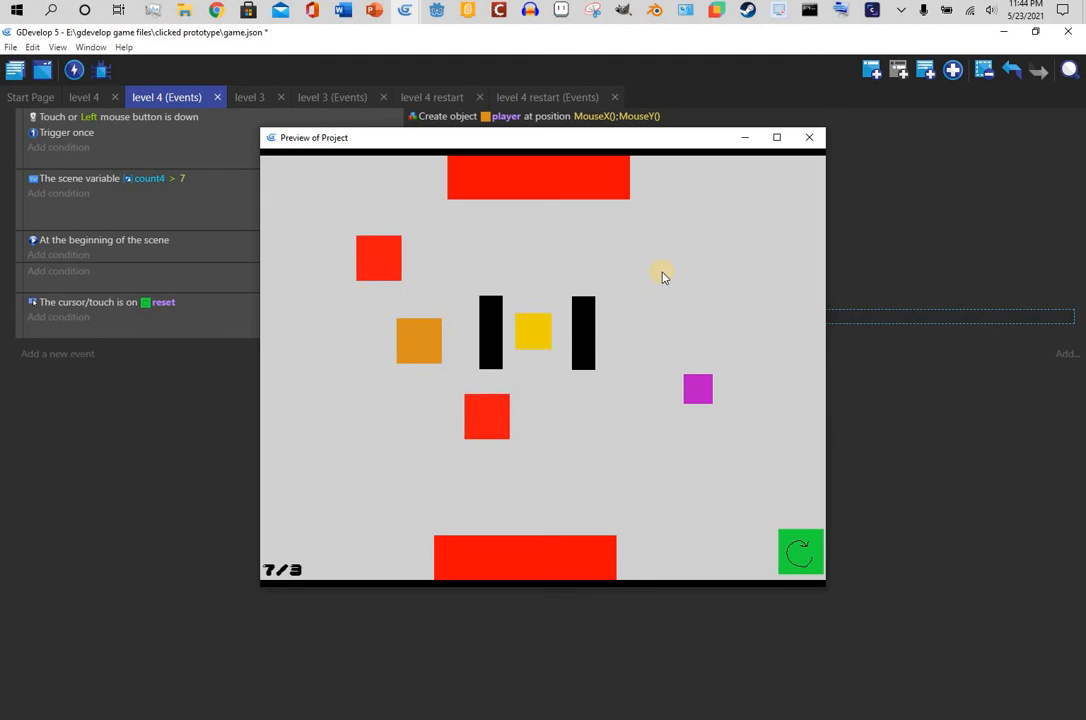
pyautogui.click(449, 246)
pyautogui.click(364, 318)
pyautogui.click(337, 422)
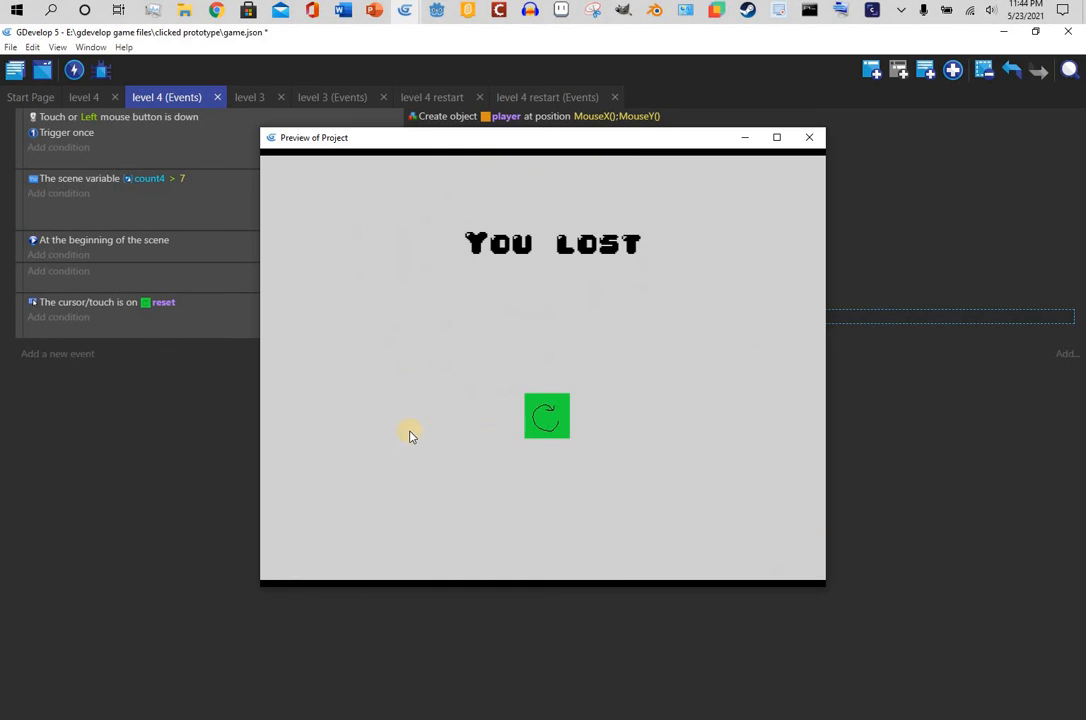
pyautogui.click(546, 416)
pyautogui.click(809, 138)
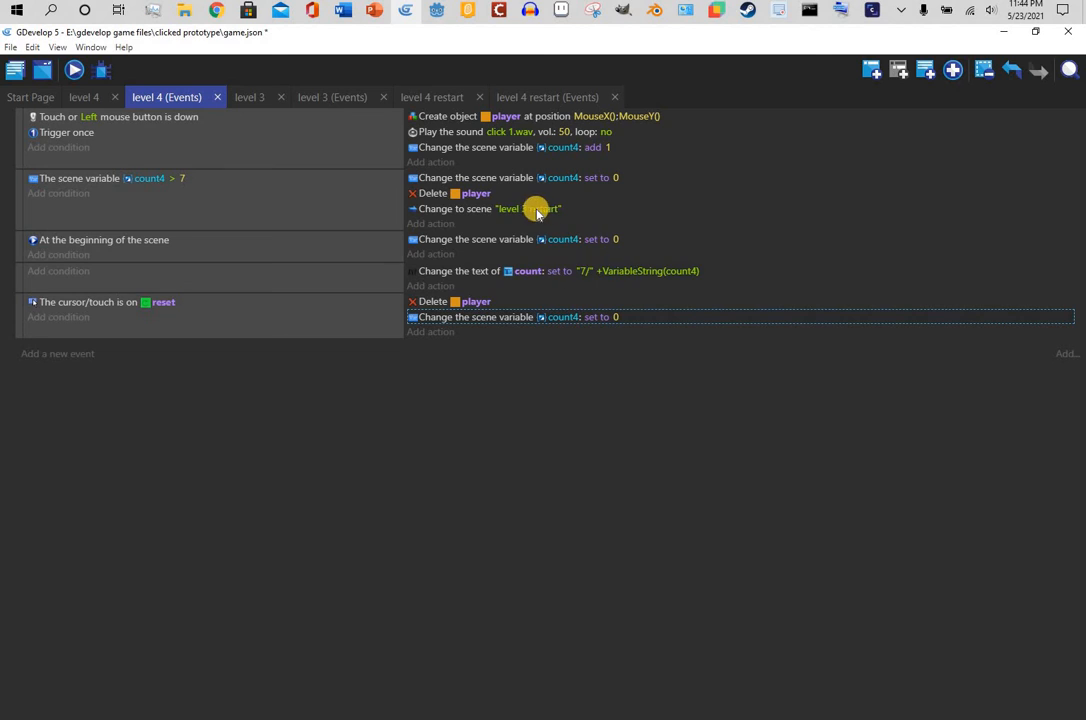
# - Set the target of the "count4 > 7" event's change scene action to "level 4 restart"
pyautogui.click(527, 208)
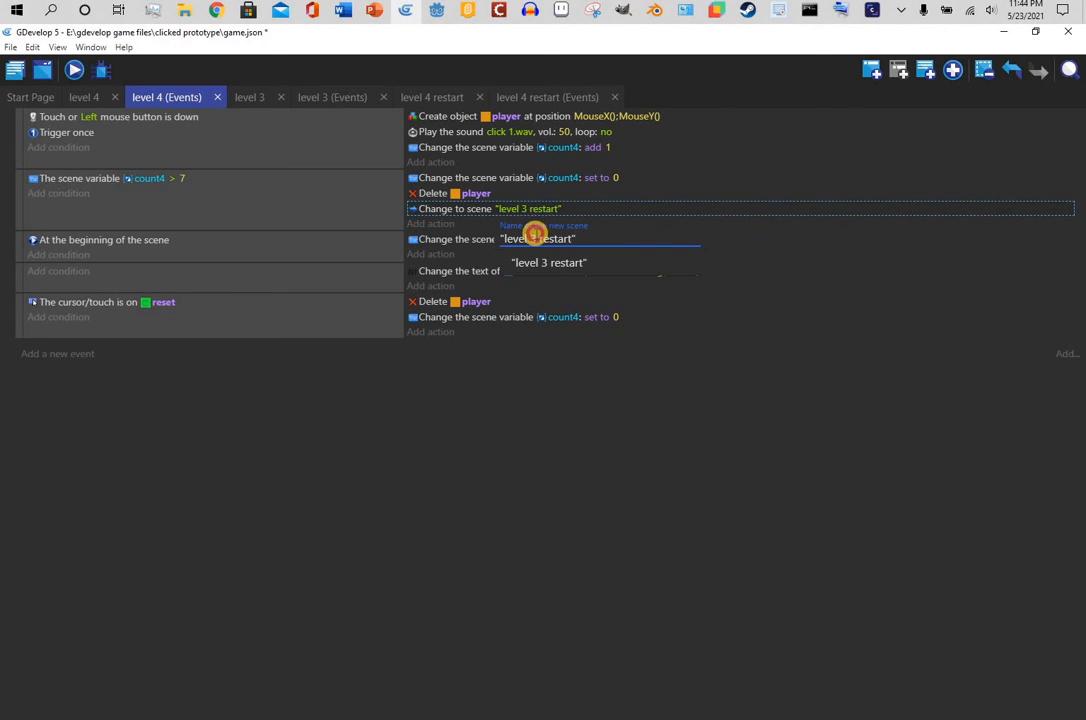
pyautogui.doubleClick(535, 237)
pyautogui.write('4')
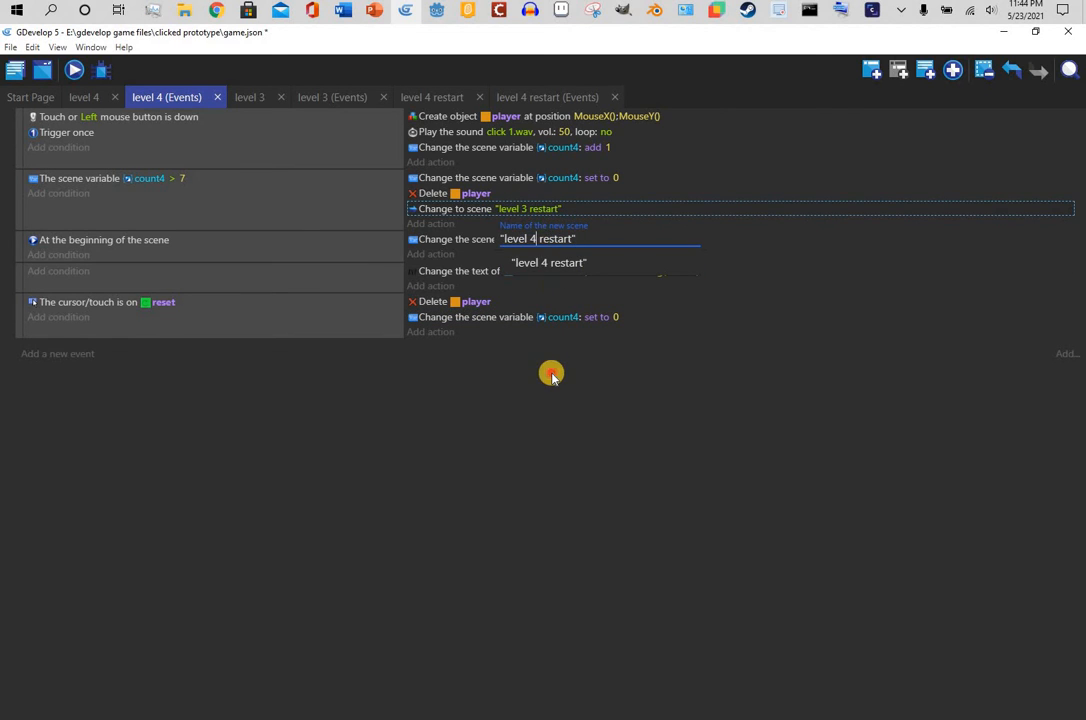
pyautogui.click(551, 374)
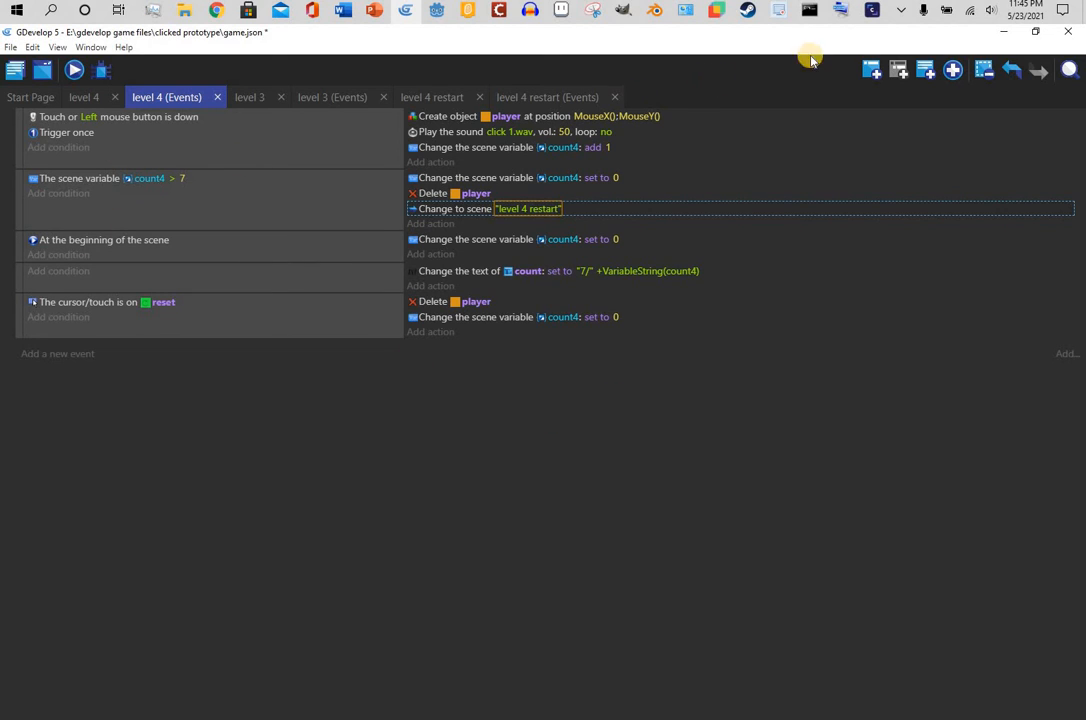
# - Add an event group named "player and border and variable" above all level 4 events
pyautogui.click(952, 70)
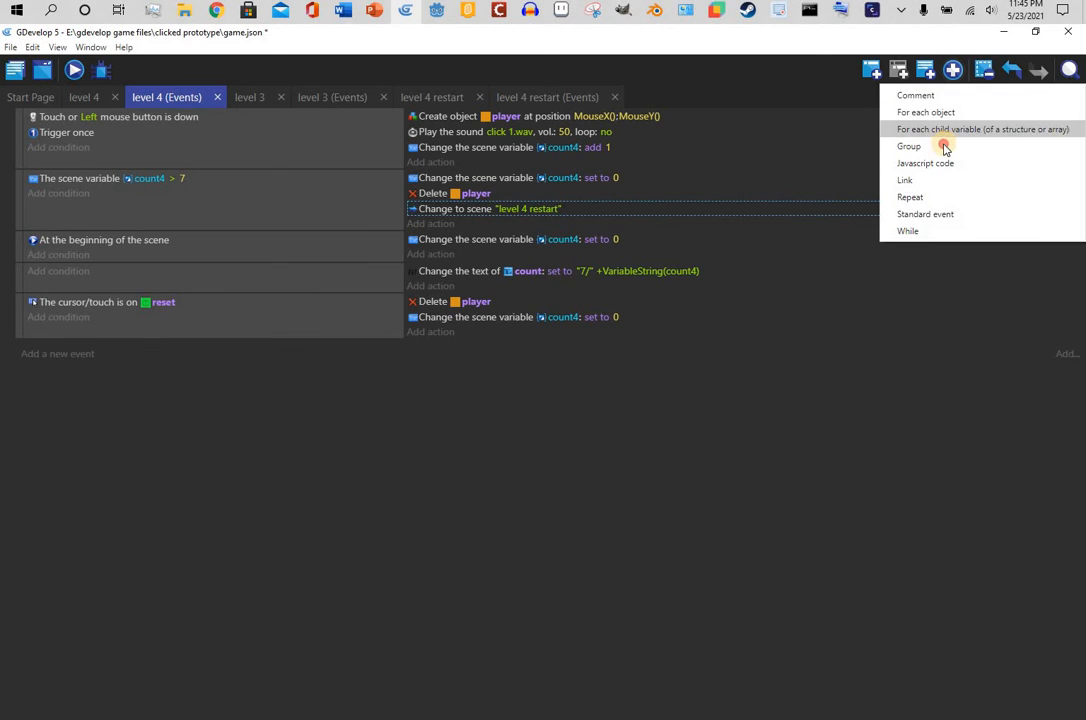
pyautogui.press('Return')
pyautogui.moveTo(10, 357); pyautogui.dragTo(88, 134)
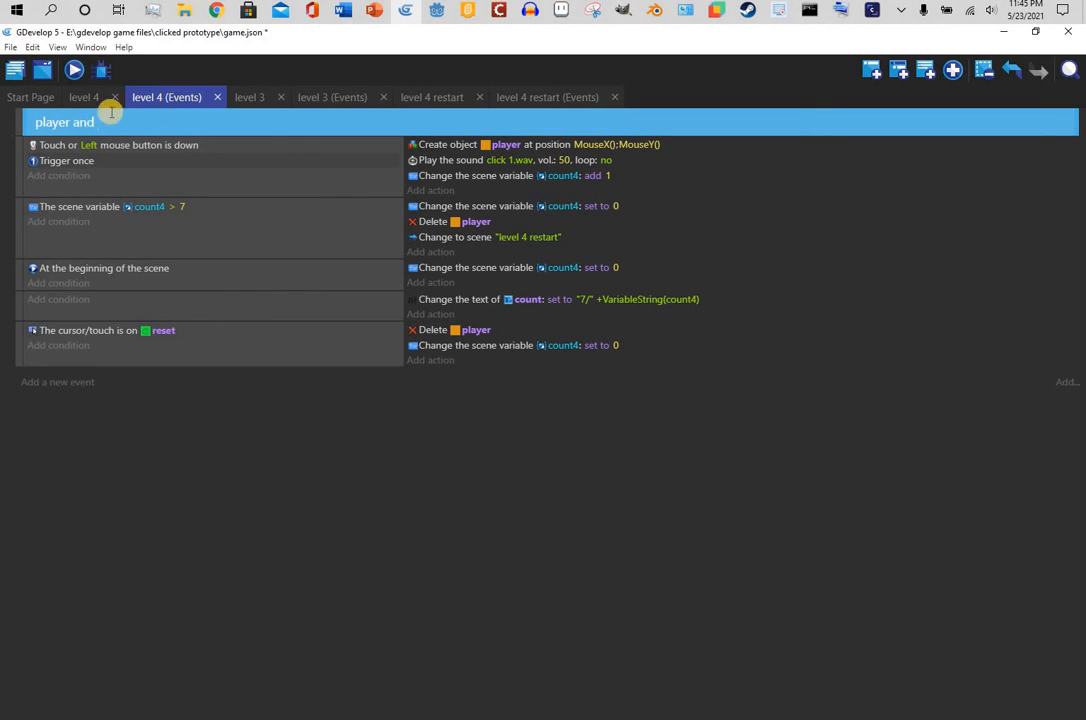
pyautogui.click(330, 97)
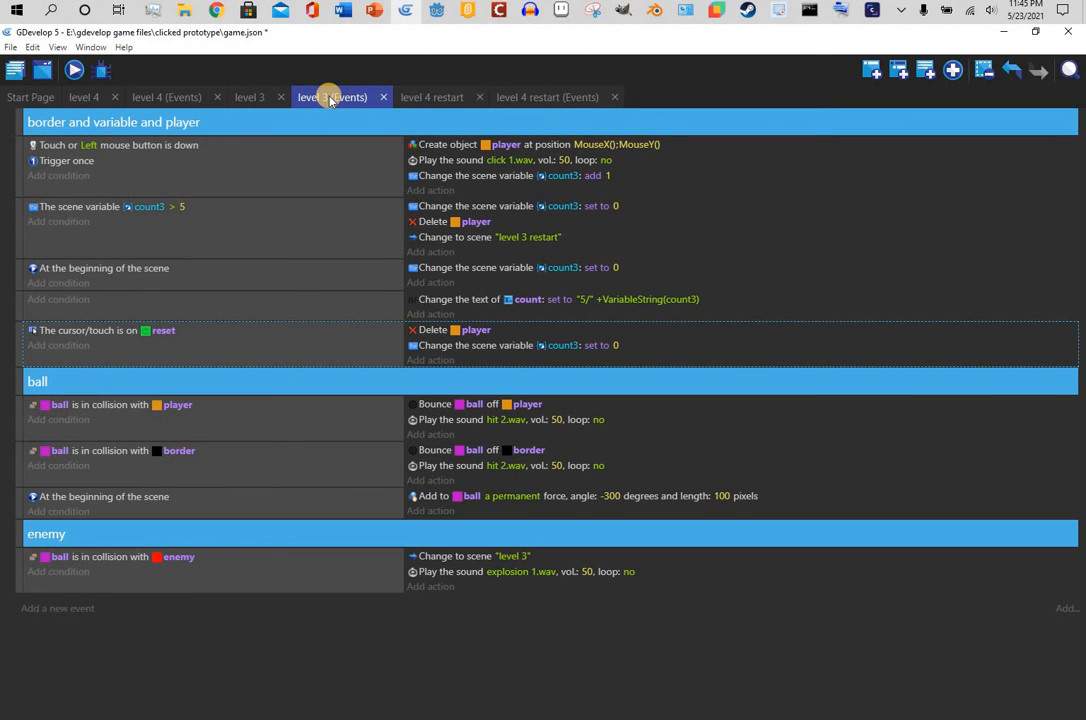
pyautogui.click(185, 99)
pyautogui.click(155, 121)
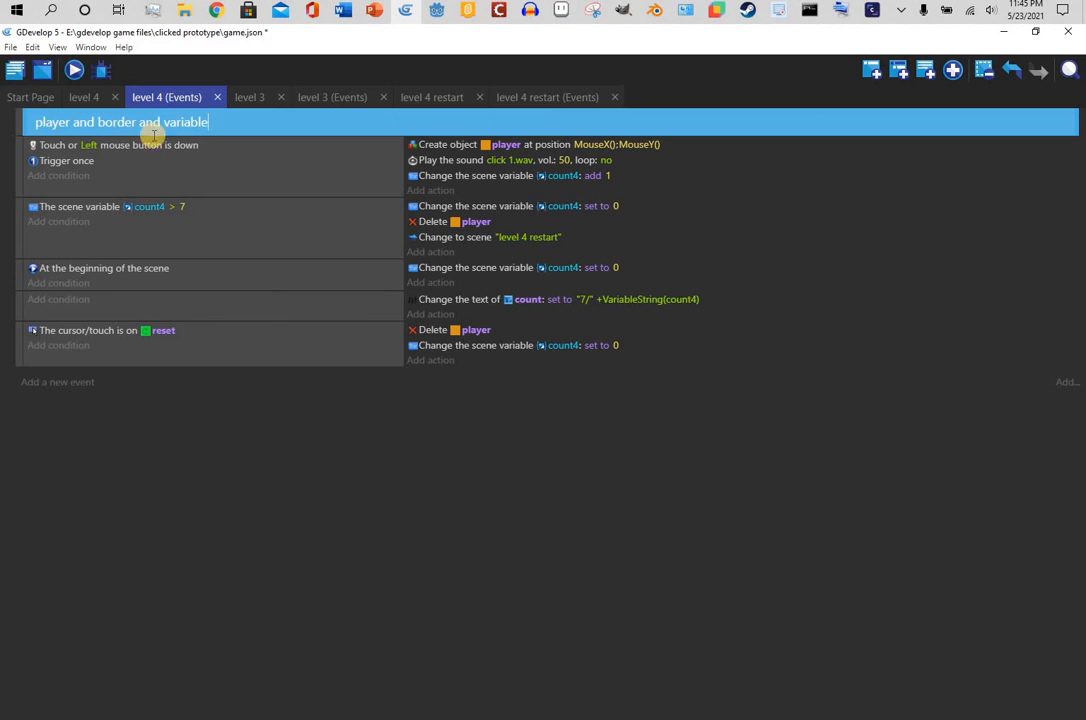
pyautogui.click(170, 412)
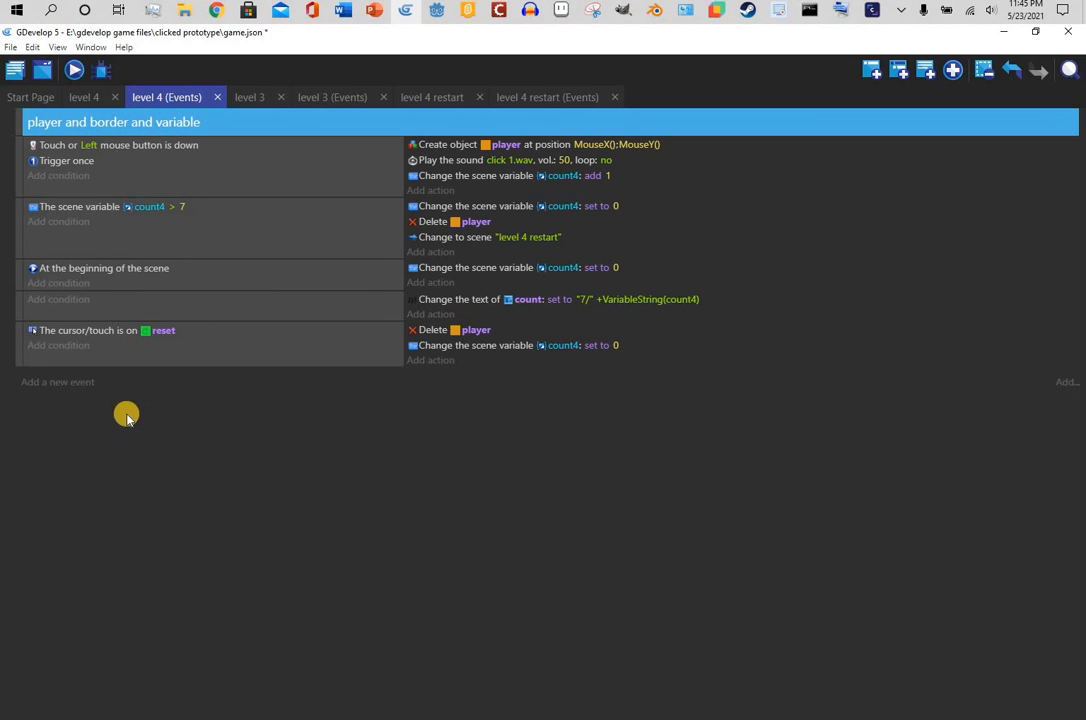
# - Add an event group named "ball" below the last level 4 event, matching the grouping in level 3's events
pyautogui.click(953, 70)
pyautogui.click(948, 146)
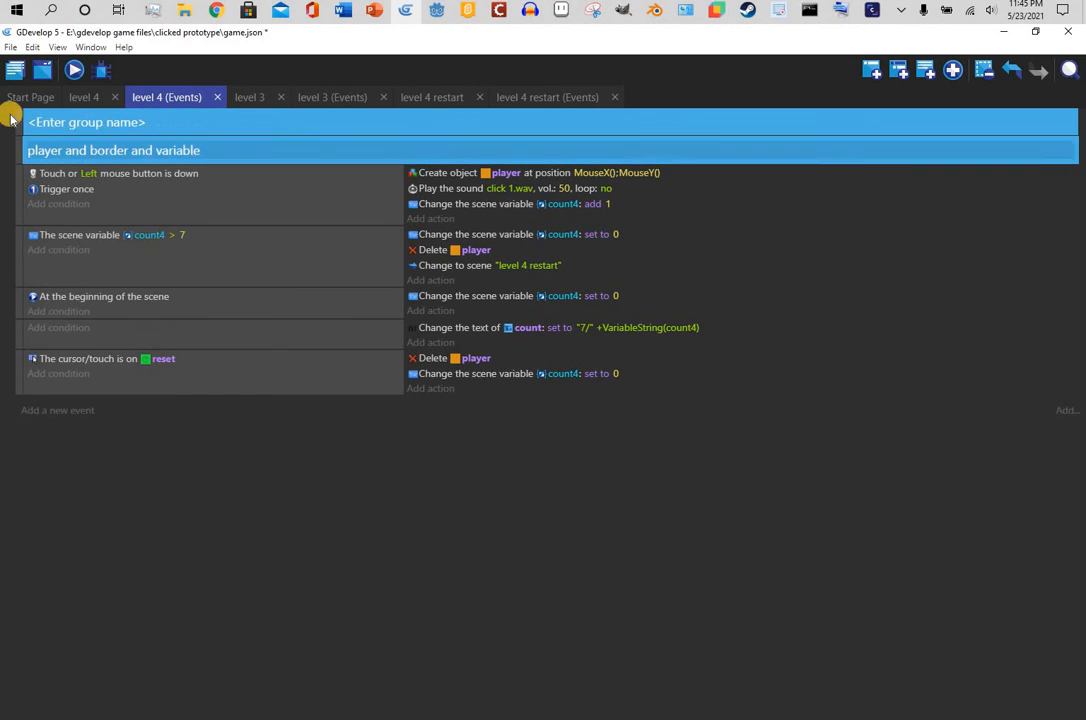
pyautogui.moveTo(18, 124); pyautogui.dragTo(44, 354)
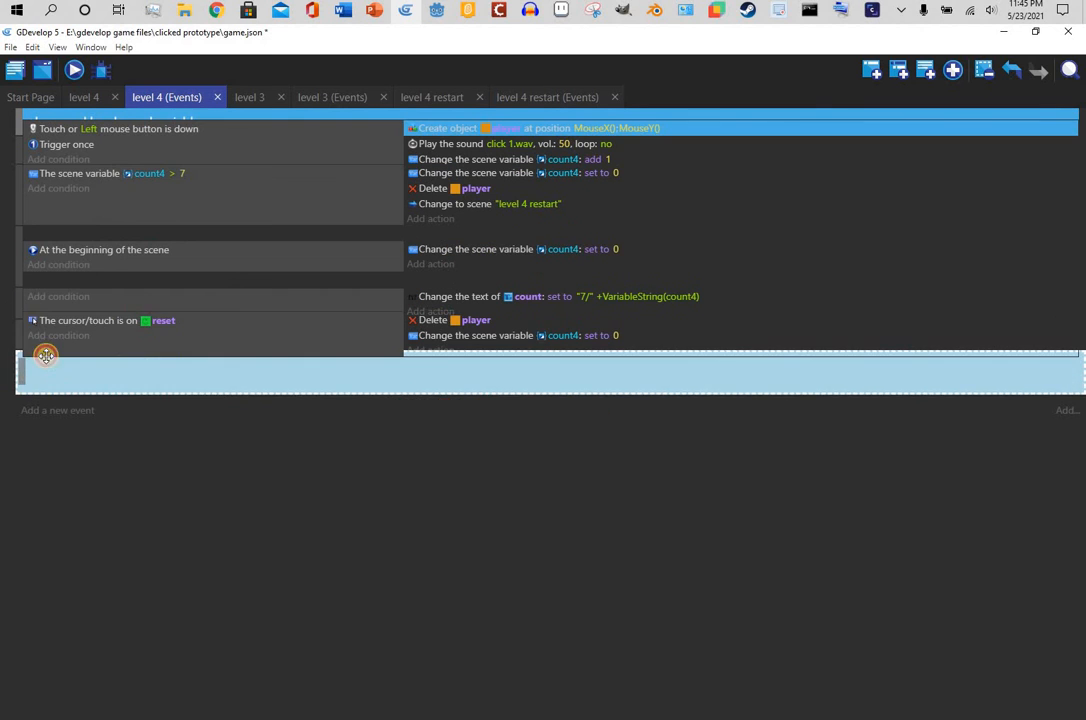
pyautogui.moveTo(173, 97); pyautogui.dragTo(359, 97)
pyautogui.click(359, 97)
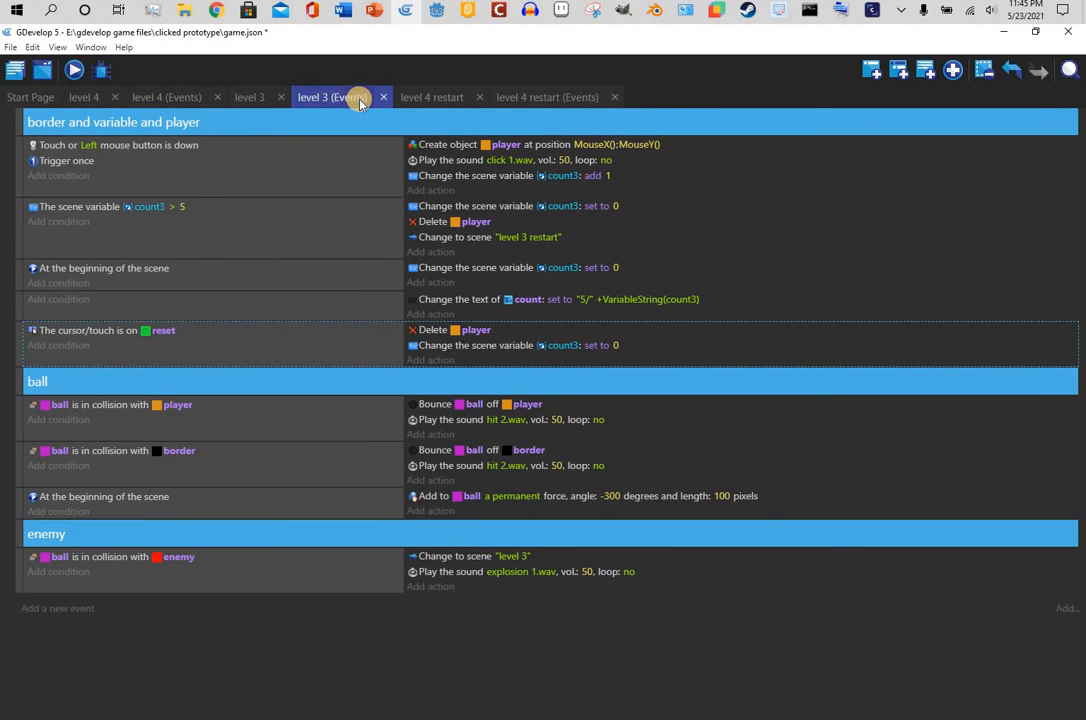
pyautogui.click(176, 95)
pyautogui.click(158, 381)
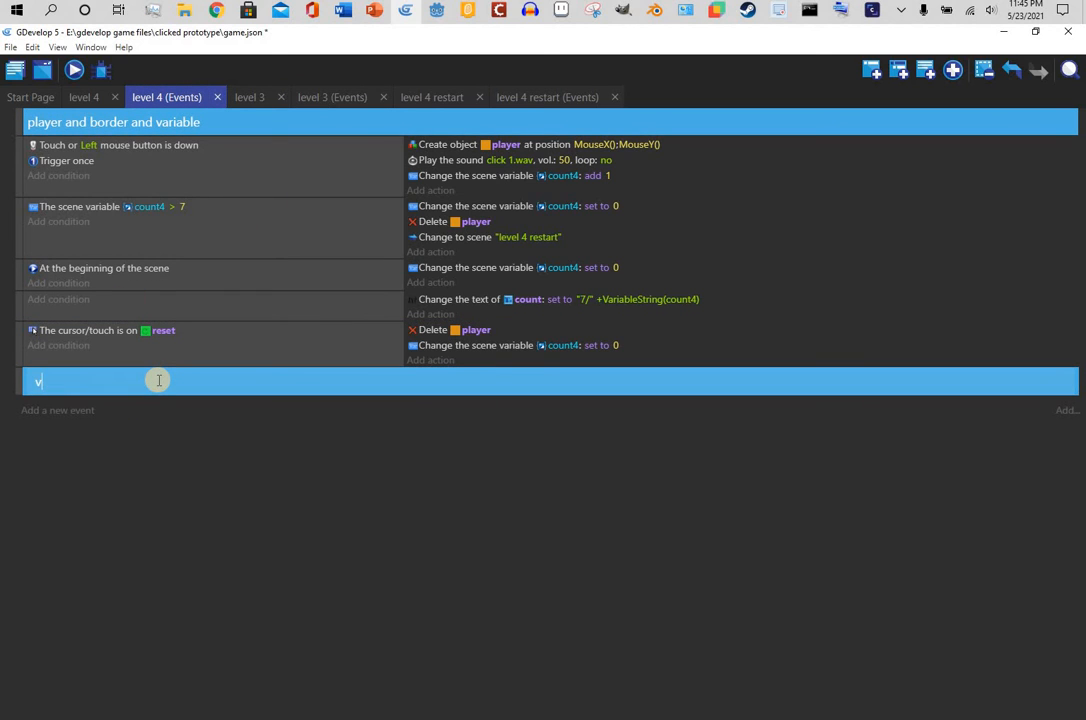
pyautogui.write('ball')
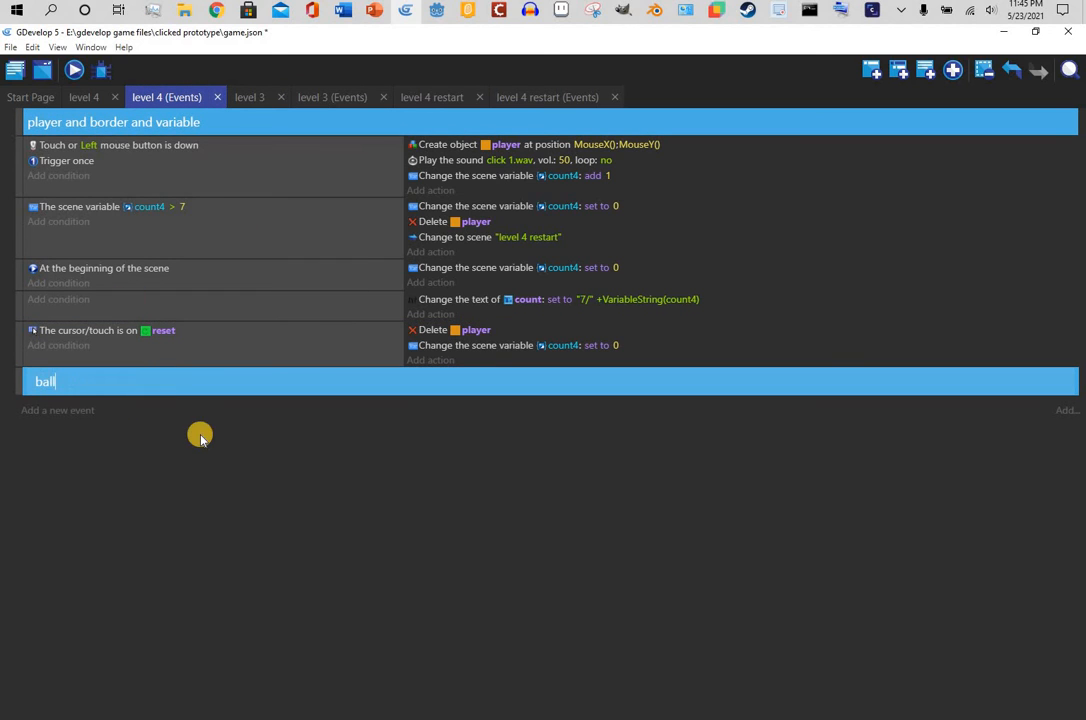
# - Copy level 3's ball and player collision event into level 4's ball group, leaving no empty event behind
pyautogui.click(325, 97)
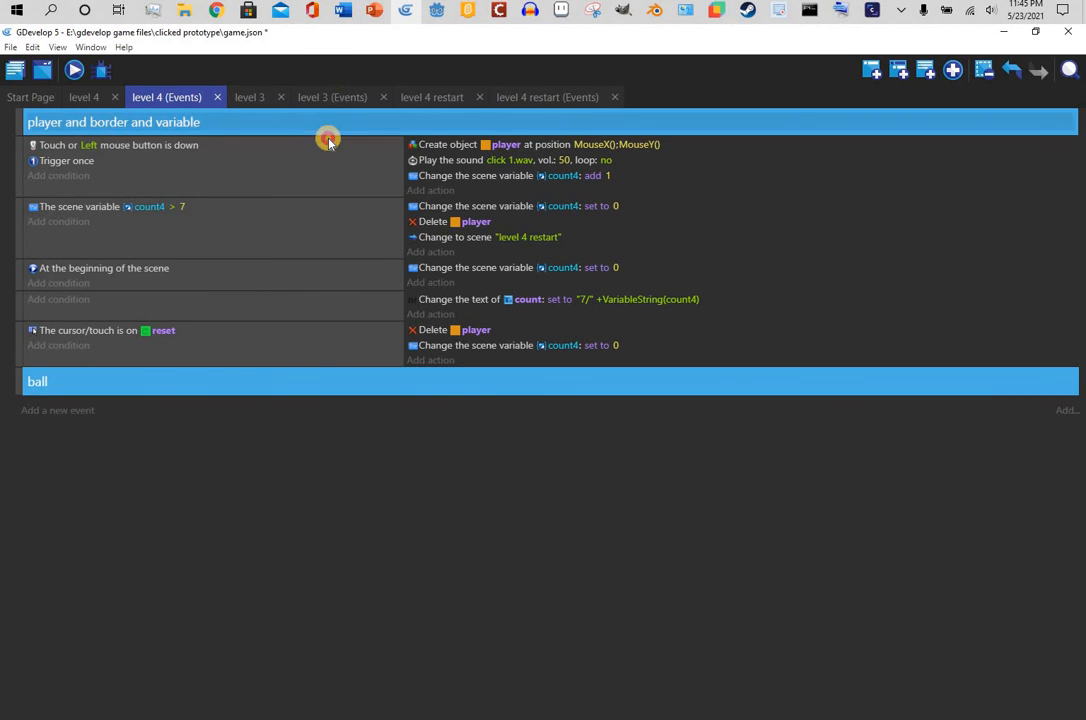
pyautogui.click(225, 429)
pyautogui.rightClick(225, 429)
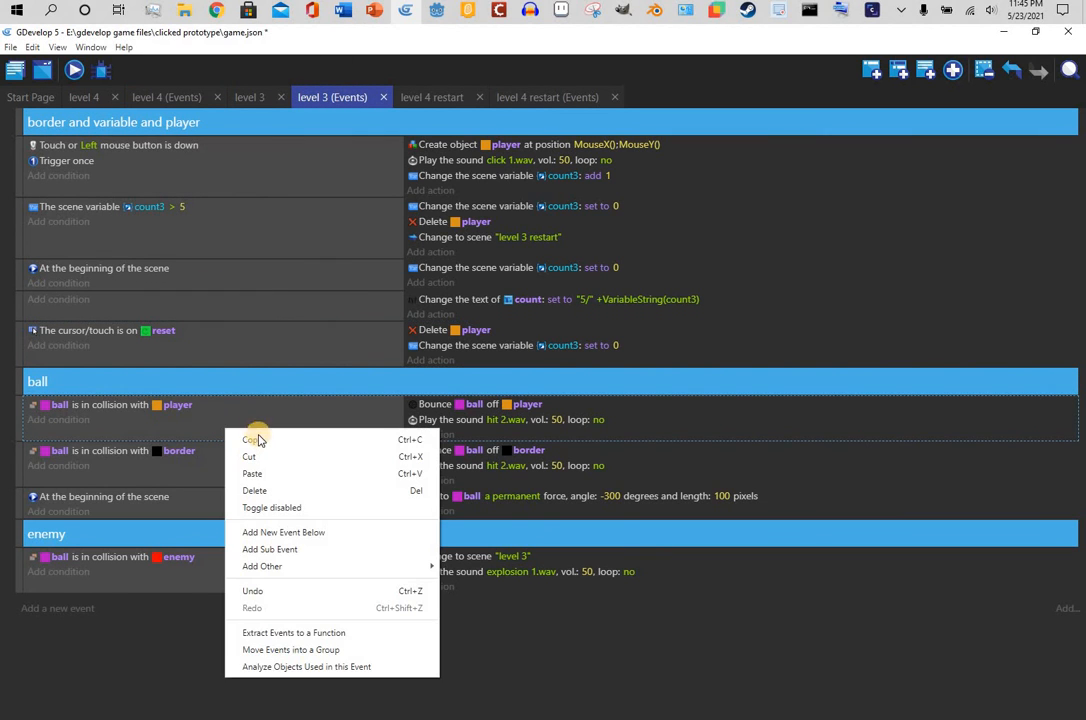
pyautogui.click(262, 446)
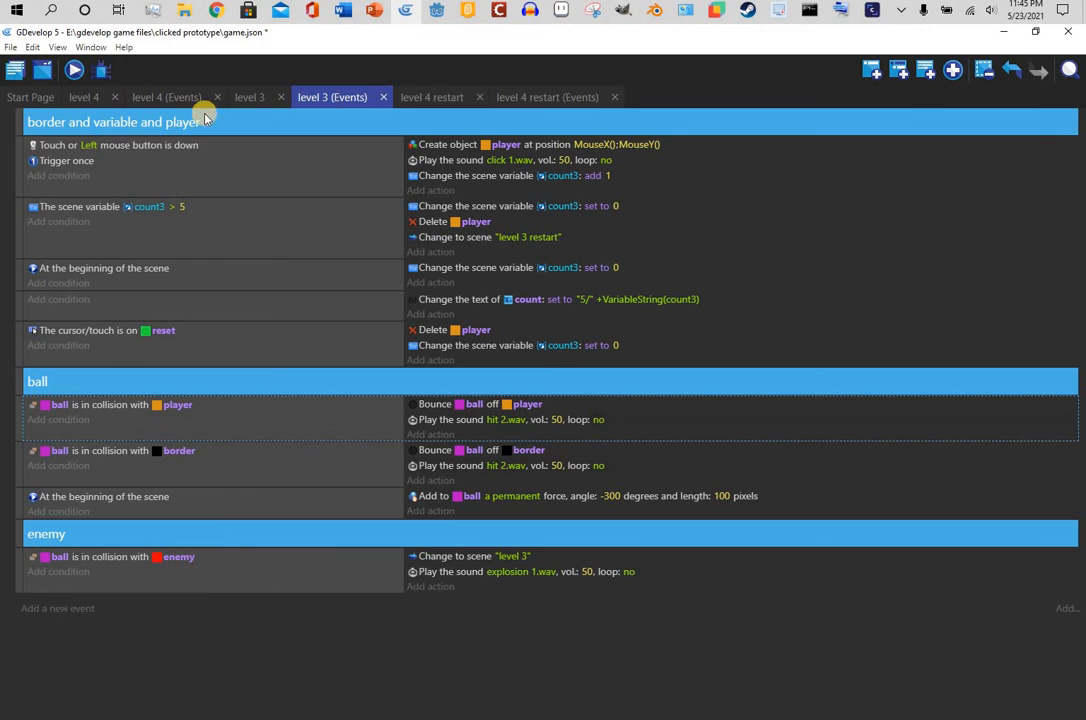
pyautogui.click(160, 97)
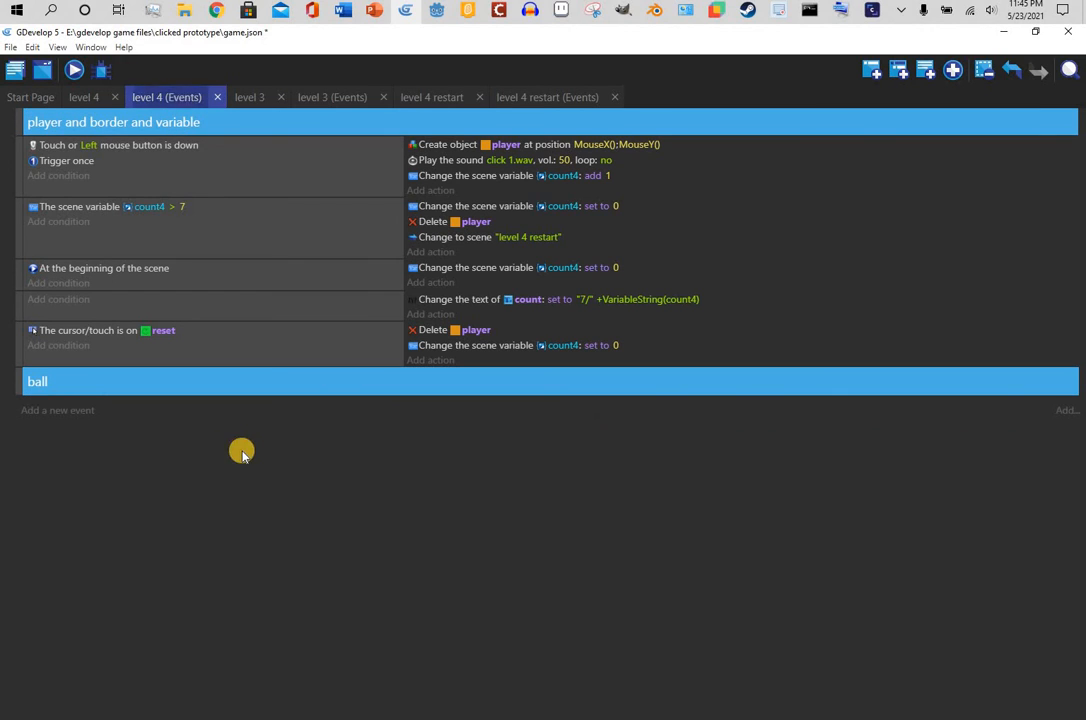
pyautogui.click(97, 413)
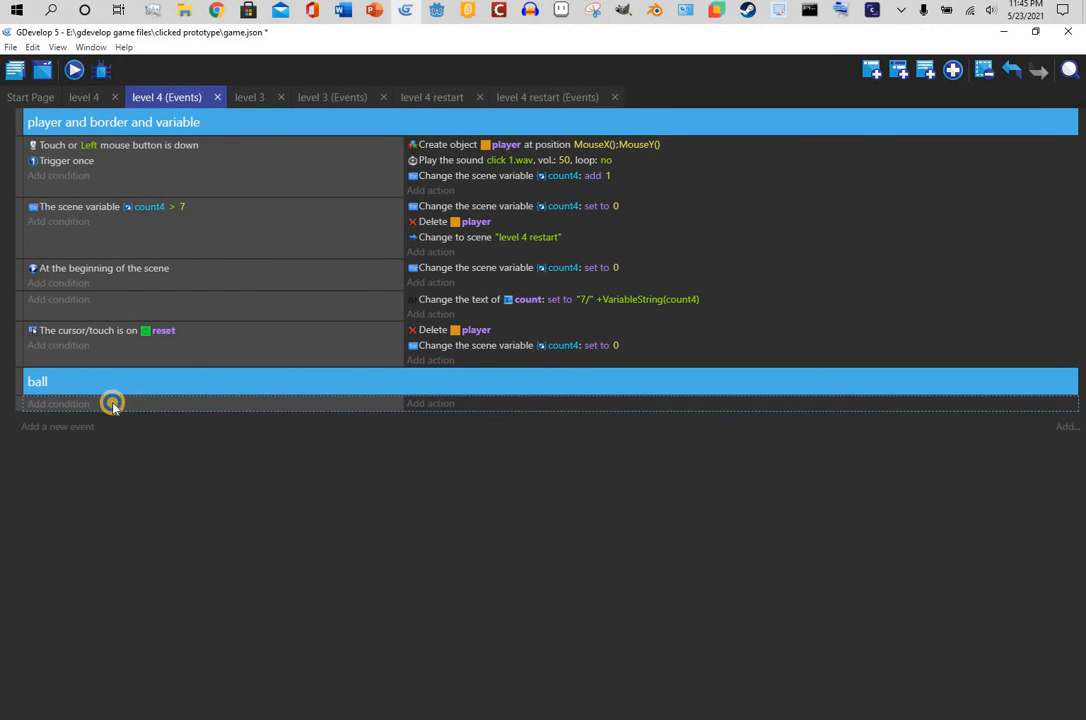
pyautogui.rightClick(108, 400)
pyautogui.click(130, 448)
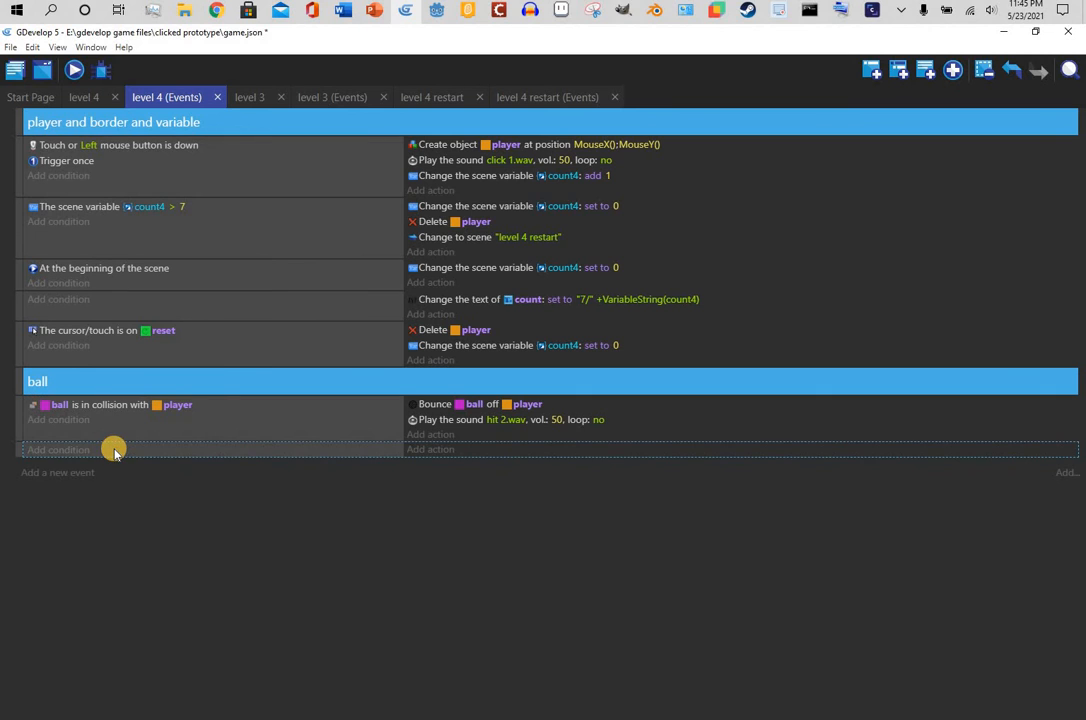
pyautogui.press('Delete')
pyautogui.click(176, 457)
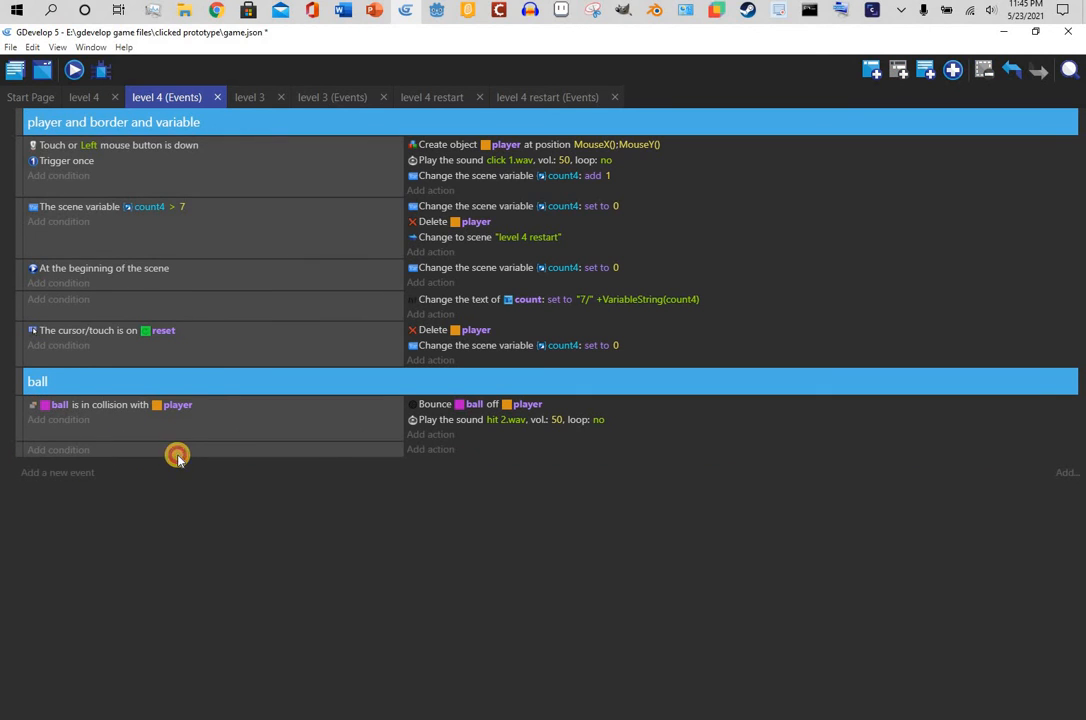
pyautogui.press('Delete')
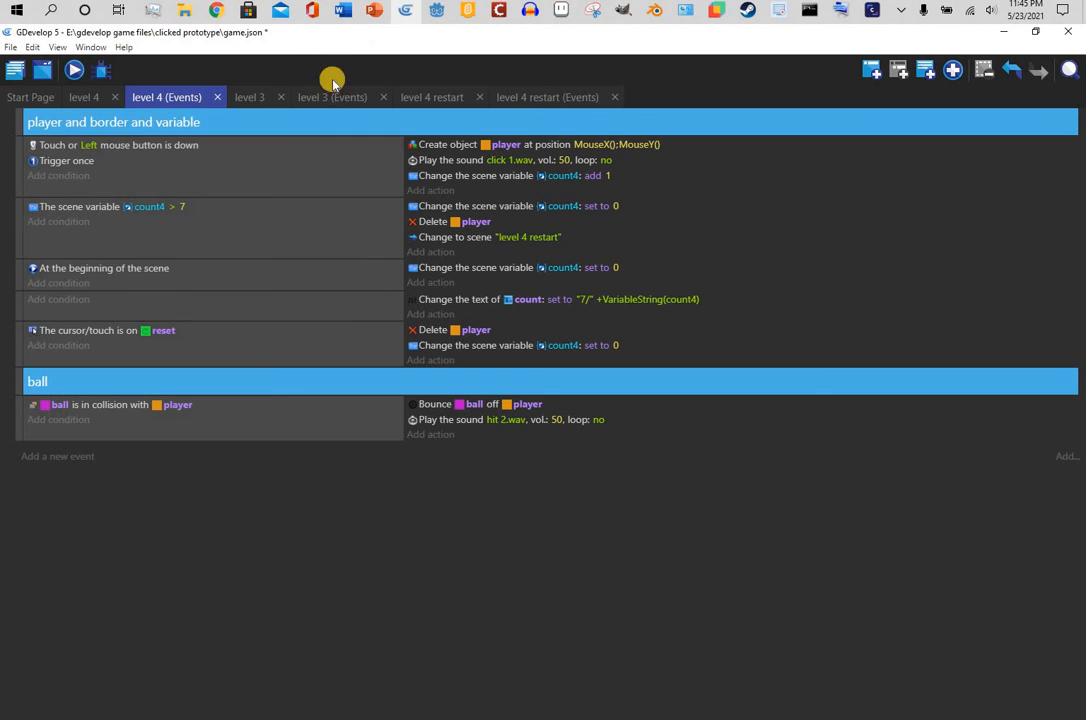
# - Copy level 3's ball and border collision event into level 4's ball group, below the player collision event
pyautogui.click(320, 100)
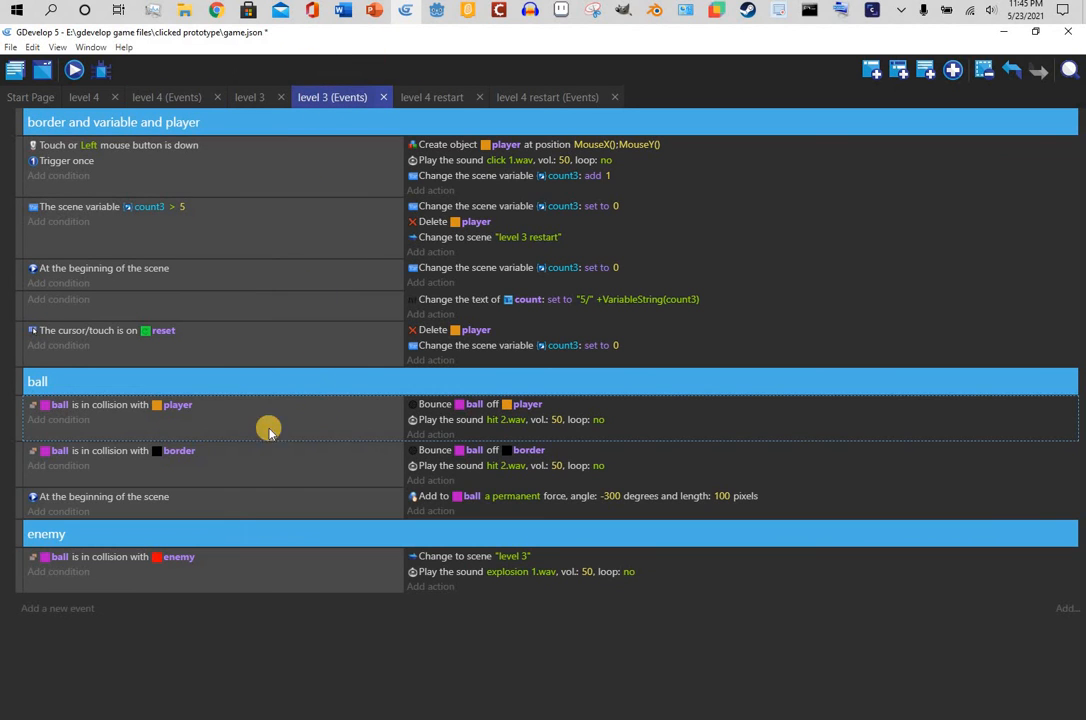
pyautogui.rightClick(247, 474)
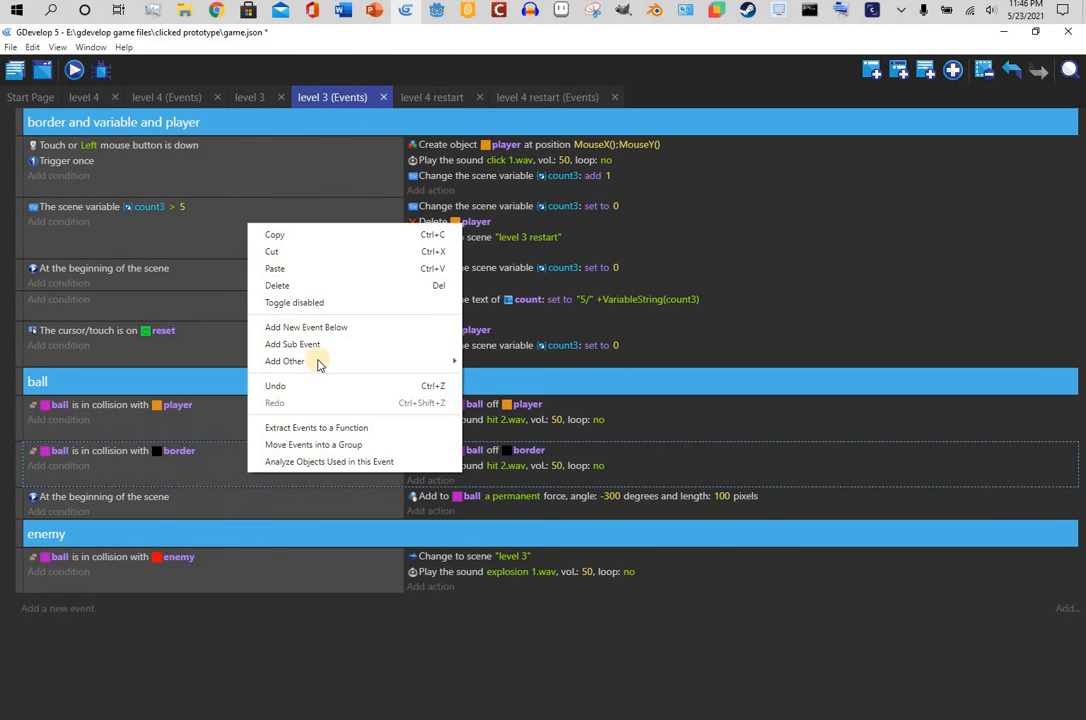
pyautogui.click(279, 235)
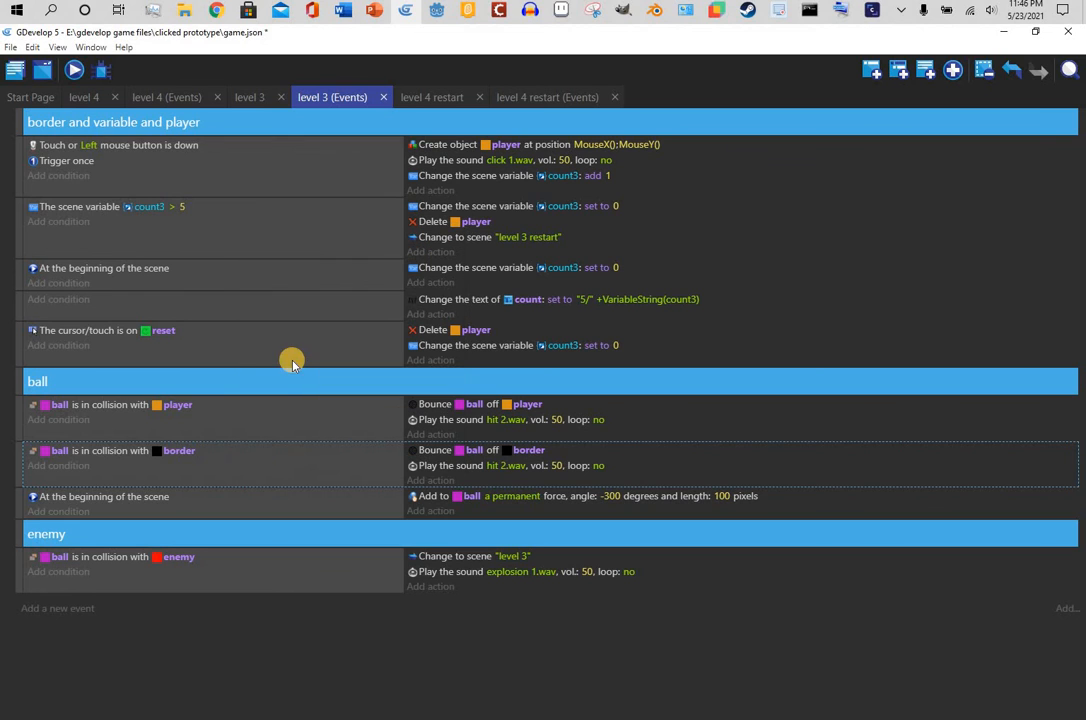
pyautogui.click(170, 97)
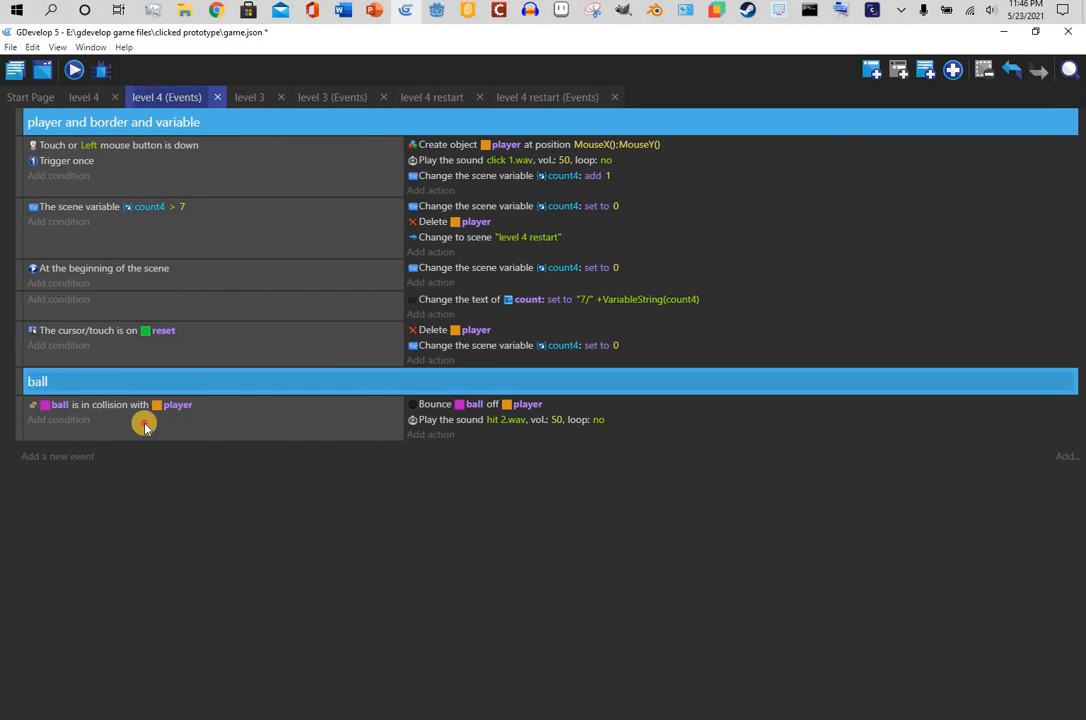
pyautogui.rightClick(144, 425)
pyautogui.click(177, 471)
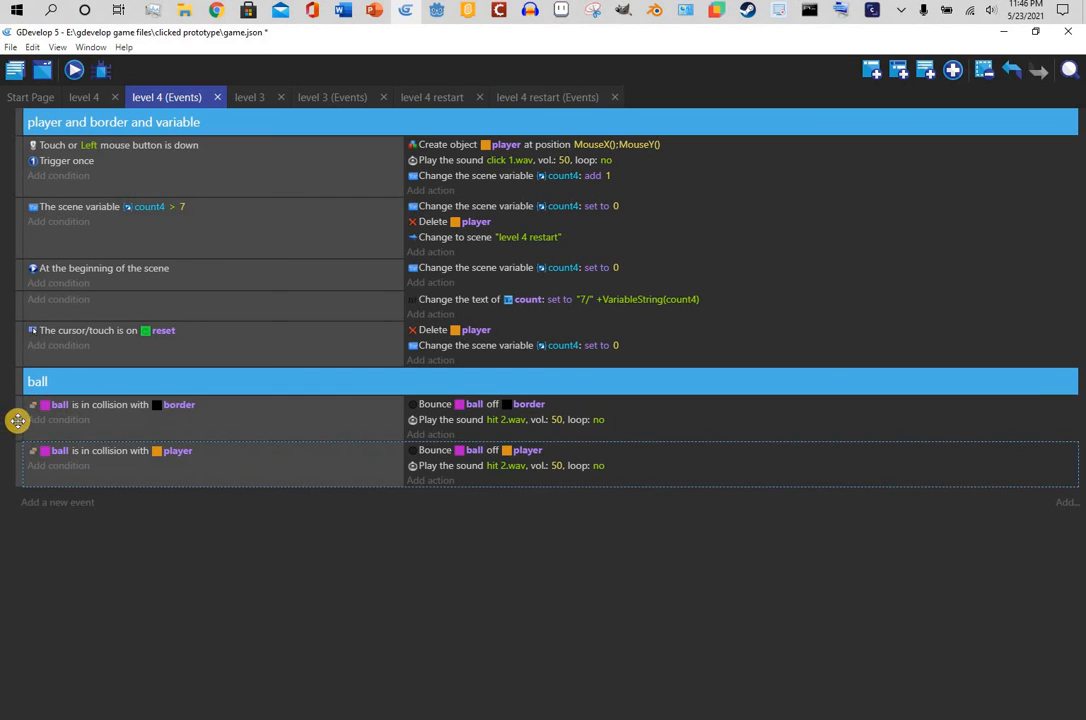
pyautogui.moveTo(17, 424); pyautogui.dragTo(116, 450)
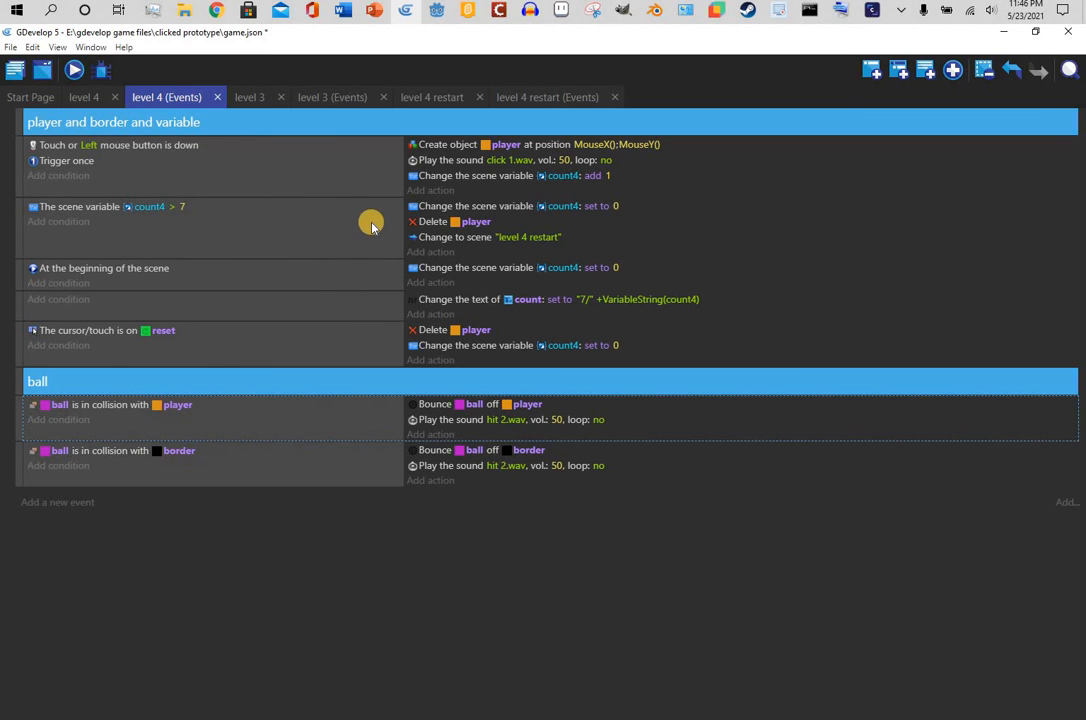
# - Copy level 3's beginning-of-scene event with the ball's permanent force to the end of level 4's ball group
pyautogui.click(330, 97)
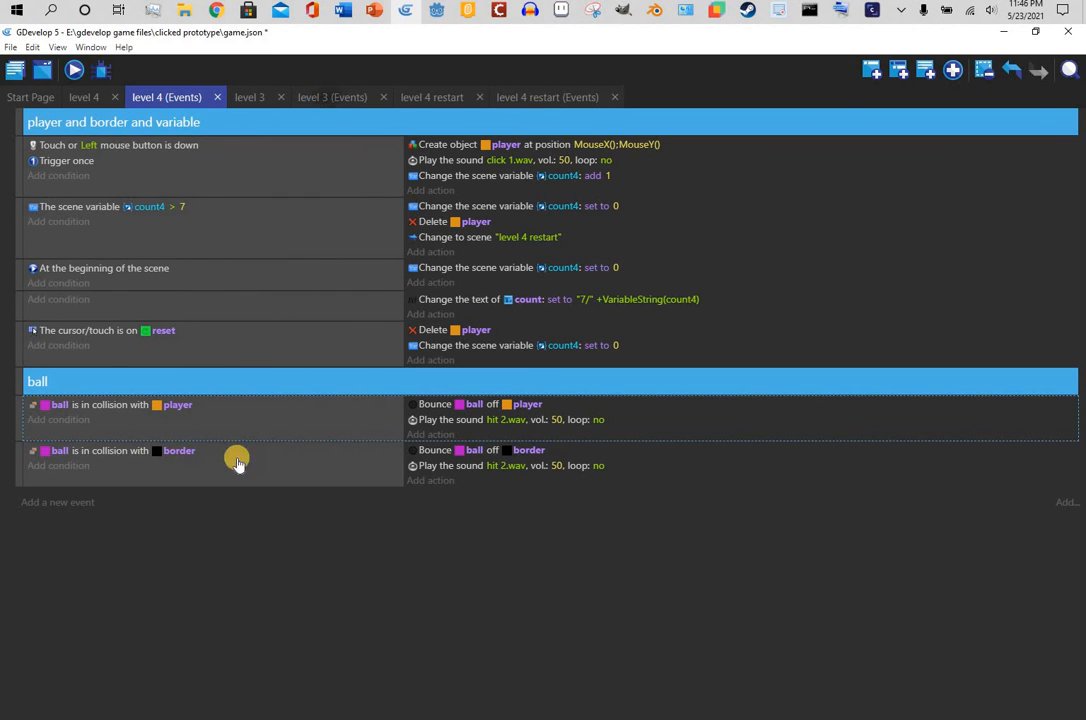
pyautogui.rightClick(248, 511)
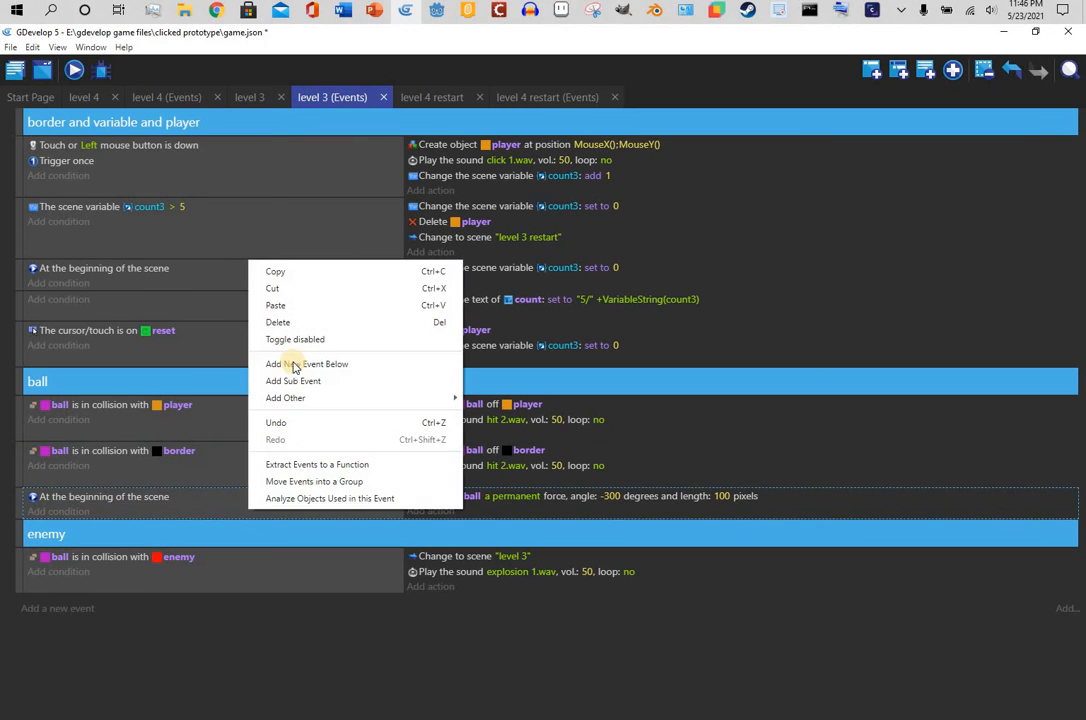
pyautogui.click(288, 274)
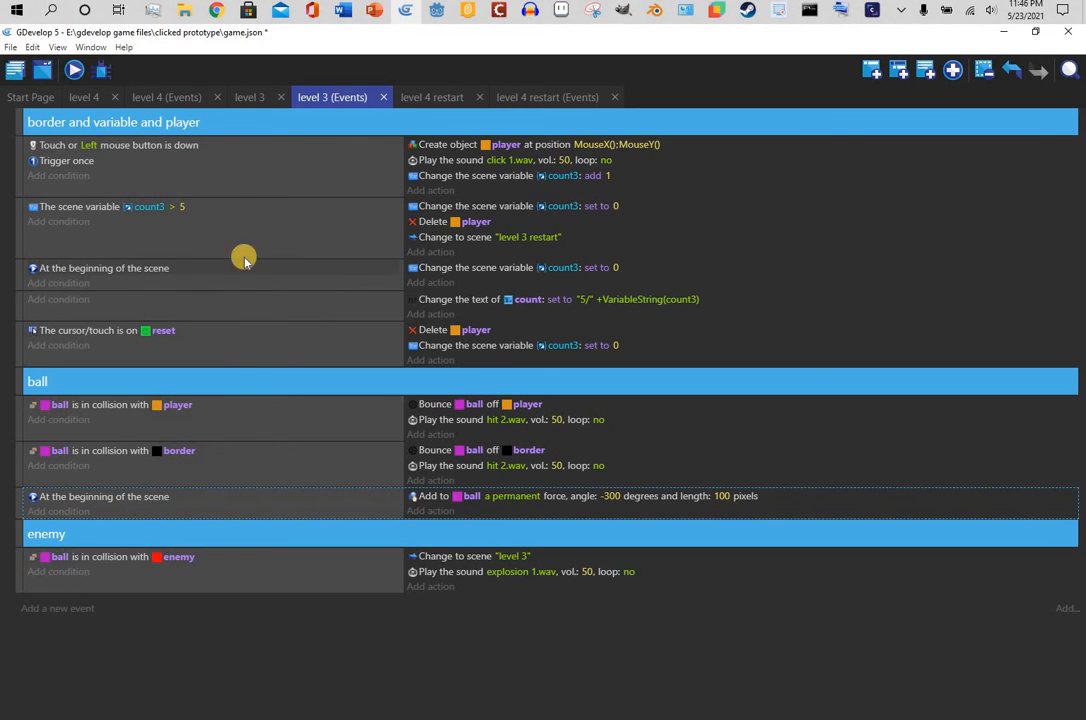
pyautogui.click(427, 99)
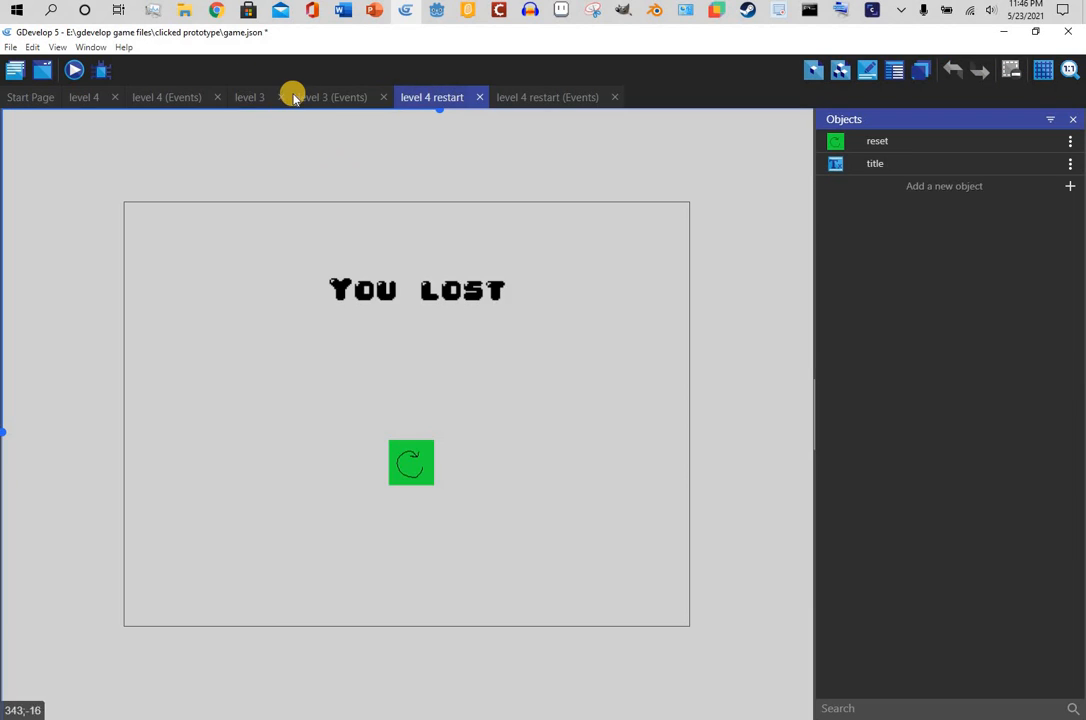
pyautogui.click(182, 99)
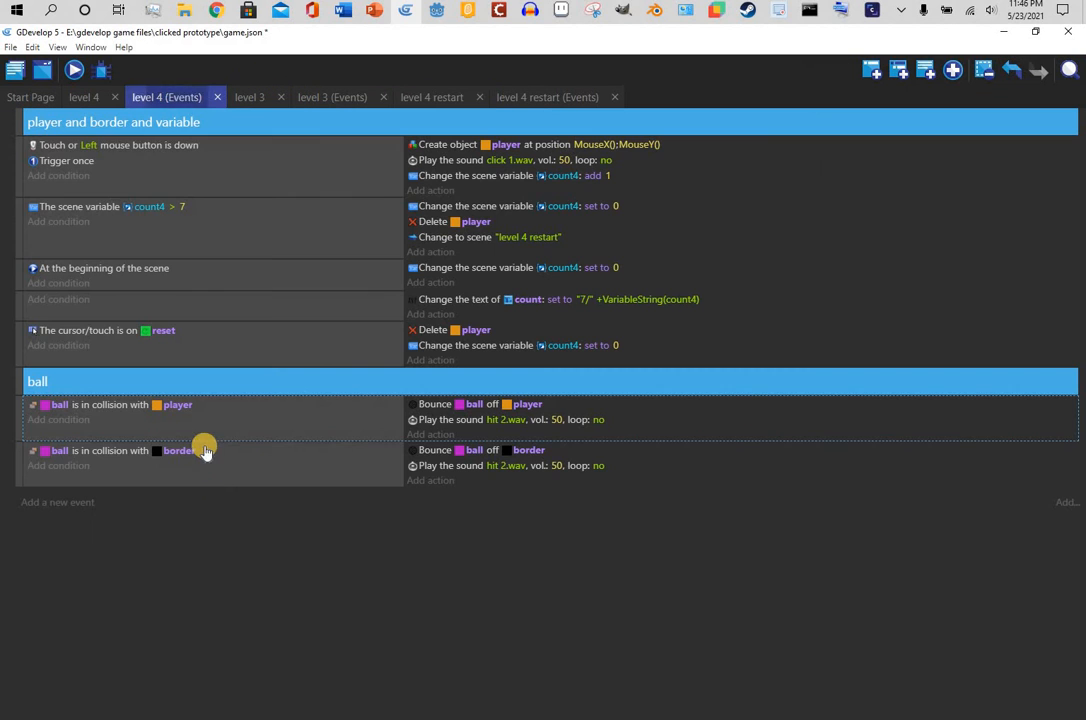
pyautogui.rightClick(213, 479)
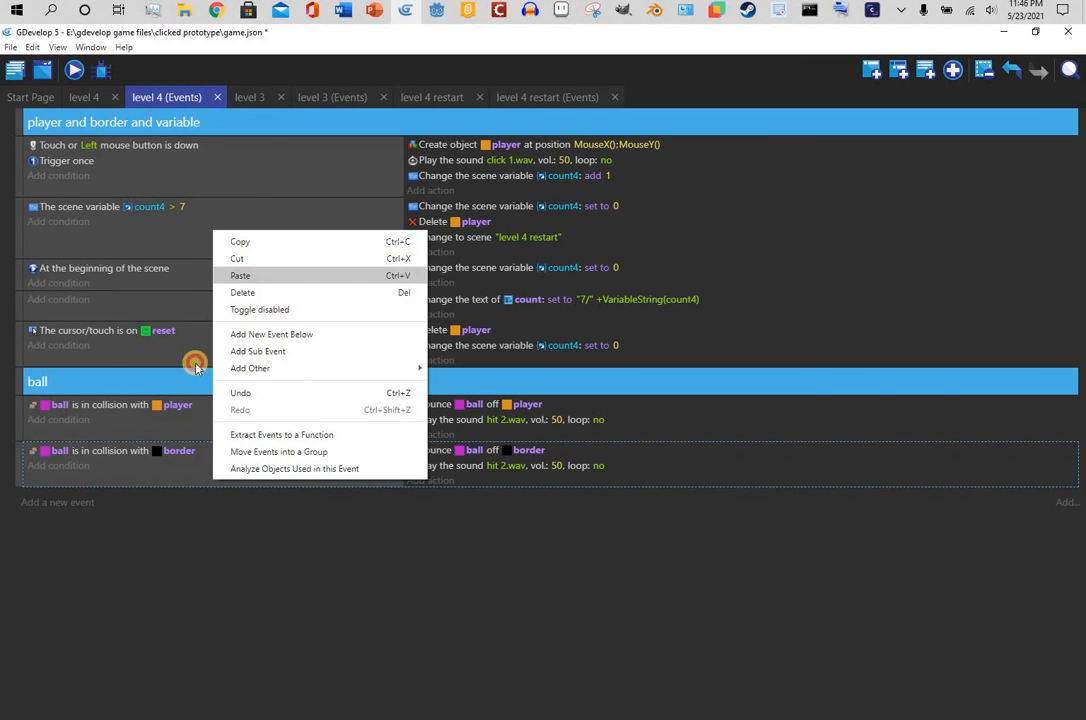
pyautogui.click(242, 275)
pyautogui.moveTo(150, 512); pyautogui.dragTo(146, 456)
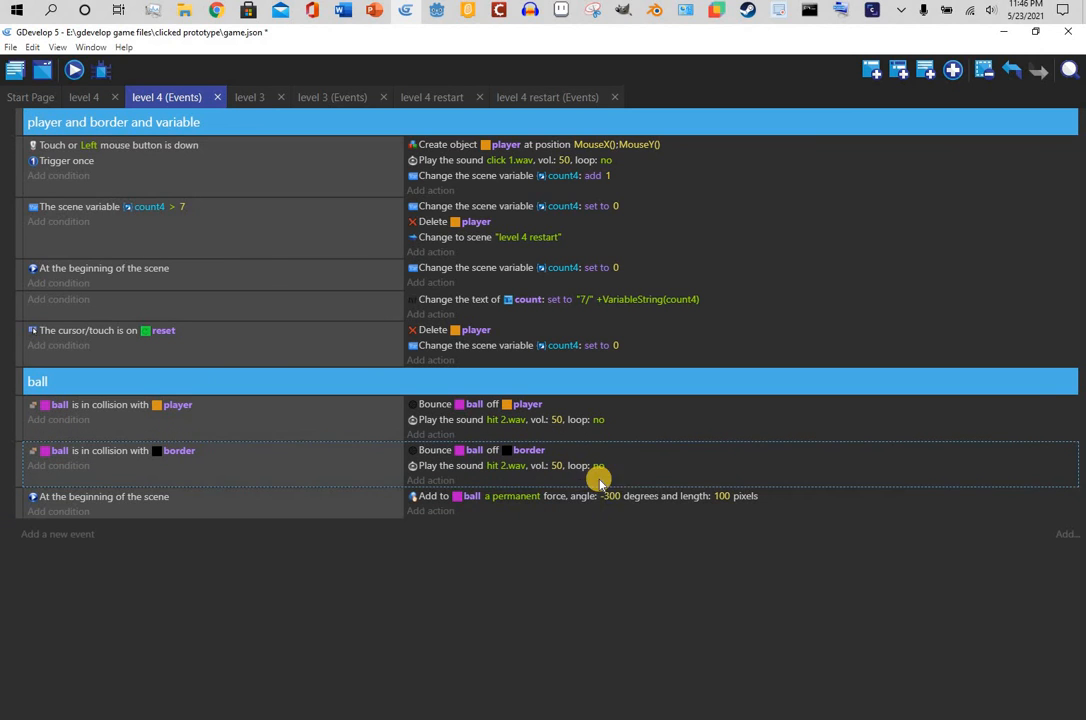
# - Set the angle of the ball's permanent force in level 4 to -200 degrees
pyautogui.click(610, 497)
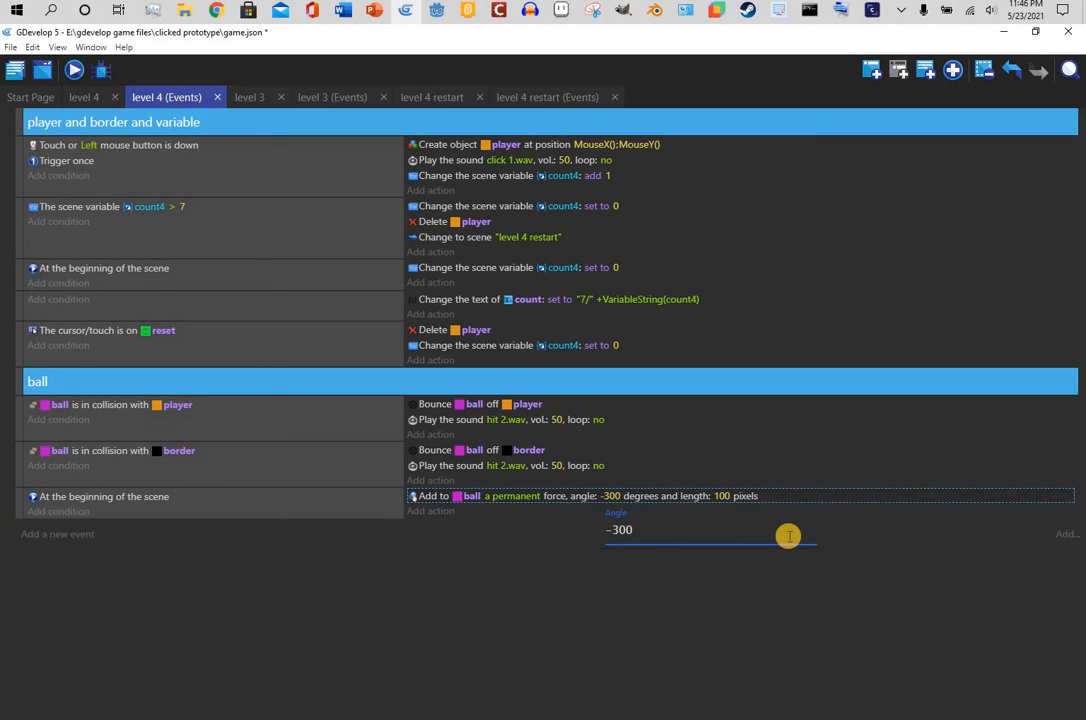
pyautogui.press('BackSpace')
pyautogui.write('2')
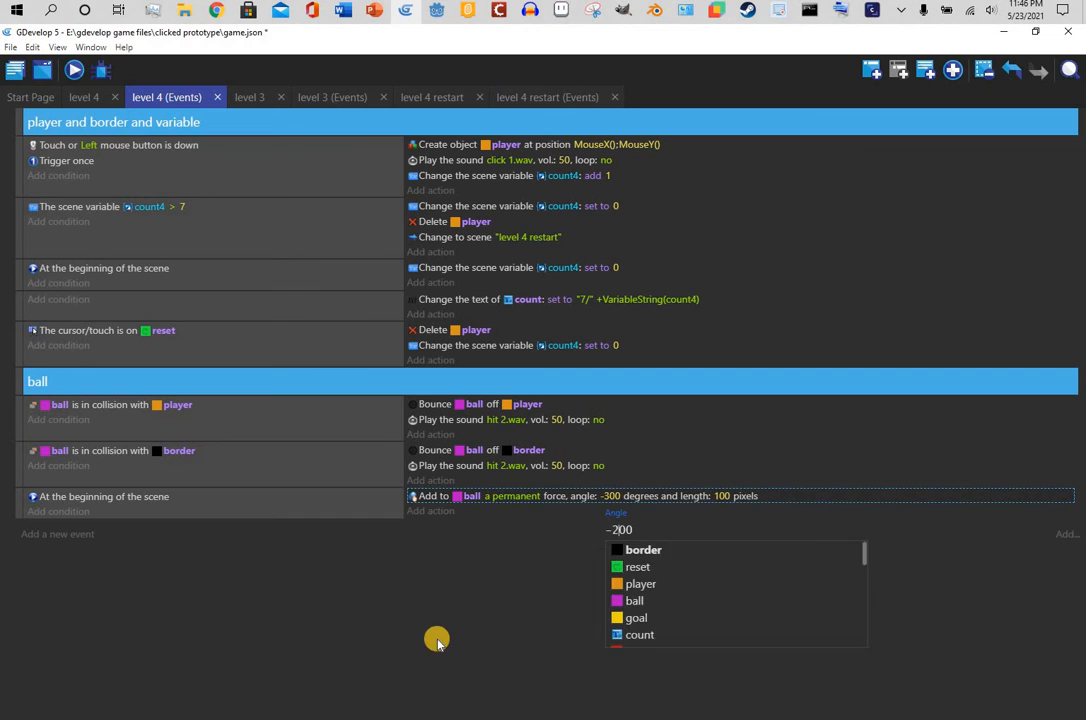
pyautogui.click(437, 643)
pyautogui.click(439, 633)
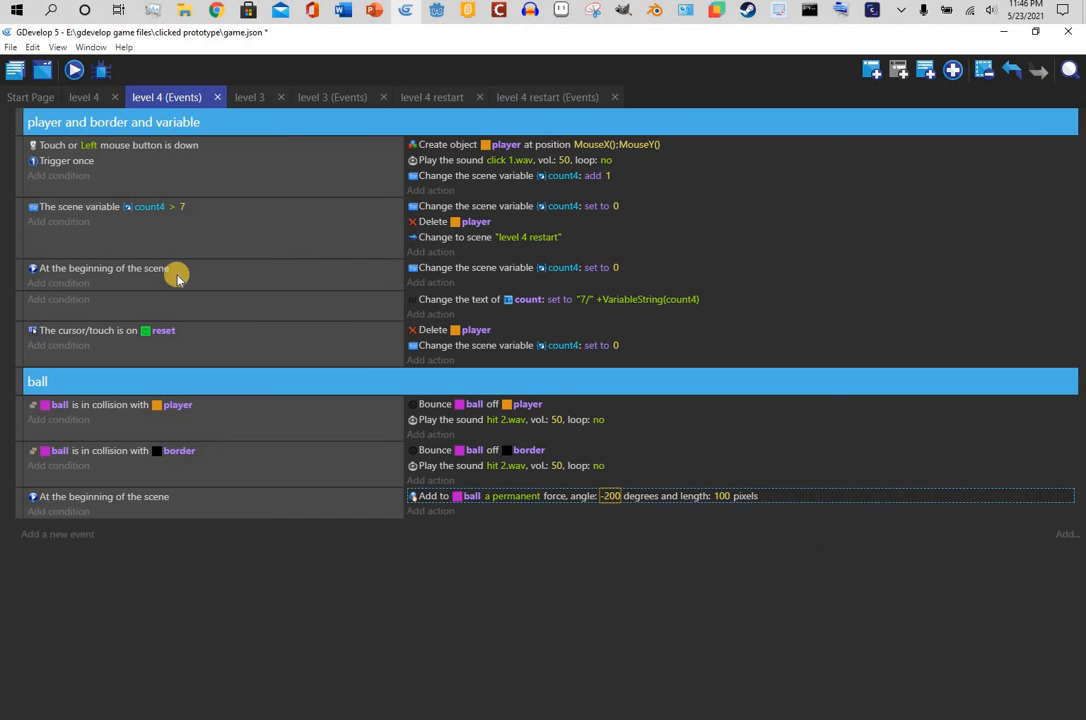
# - Test the ball's movement and bouncing in a level 4 preview by placing three player blocks in its way
pyautogui.click(72, 70)
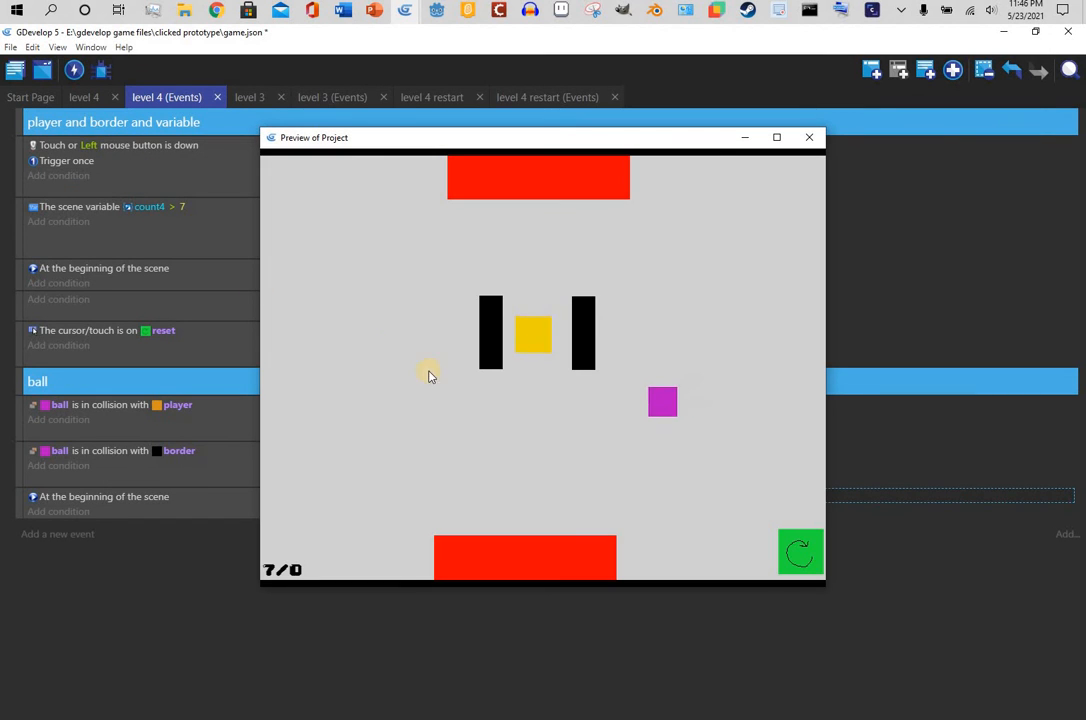
pyautogui.click(523, 458)
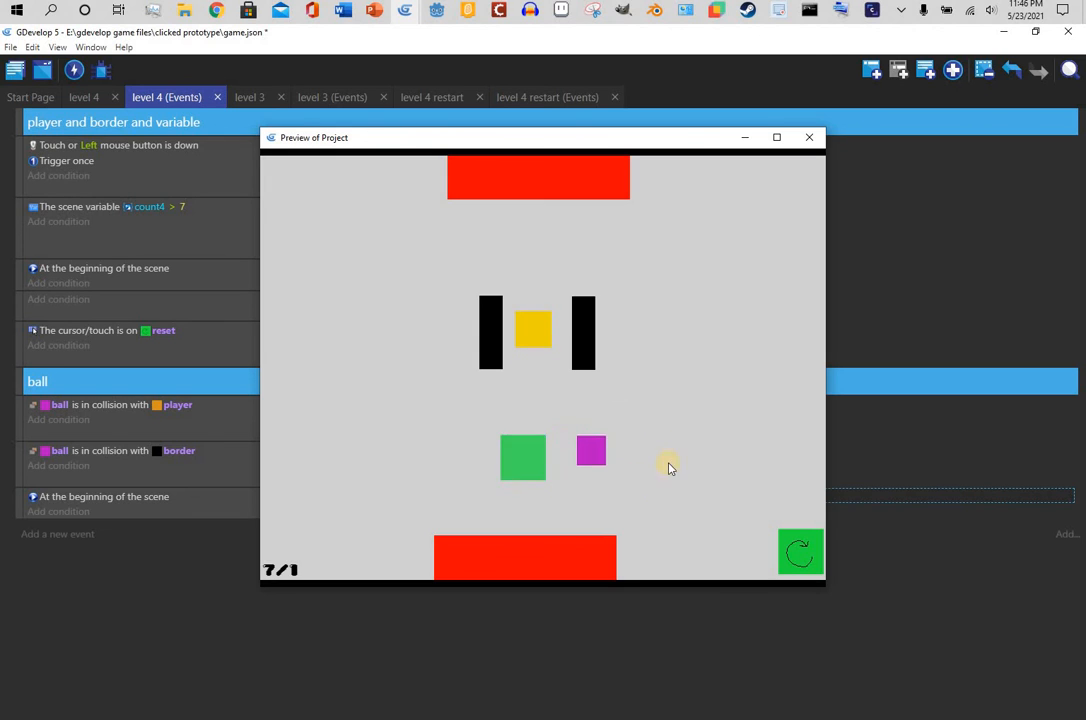
pyautogui.click(611, 480)
pyautogui.click(687, 403)
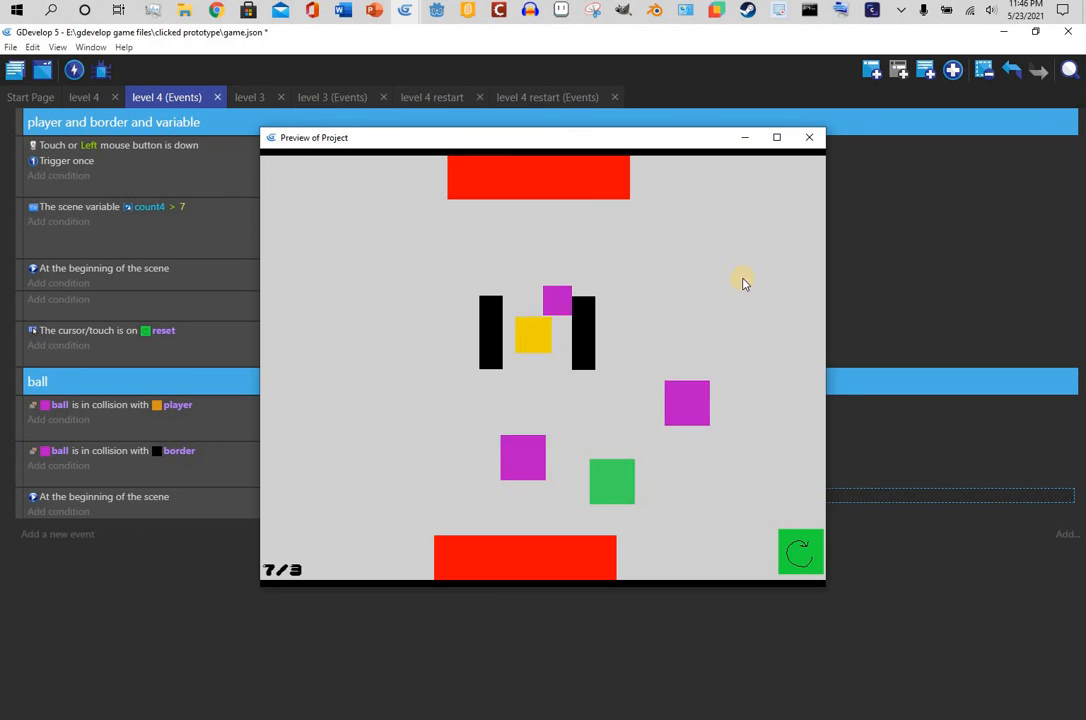
pyautogui.click(809, 137)
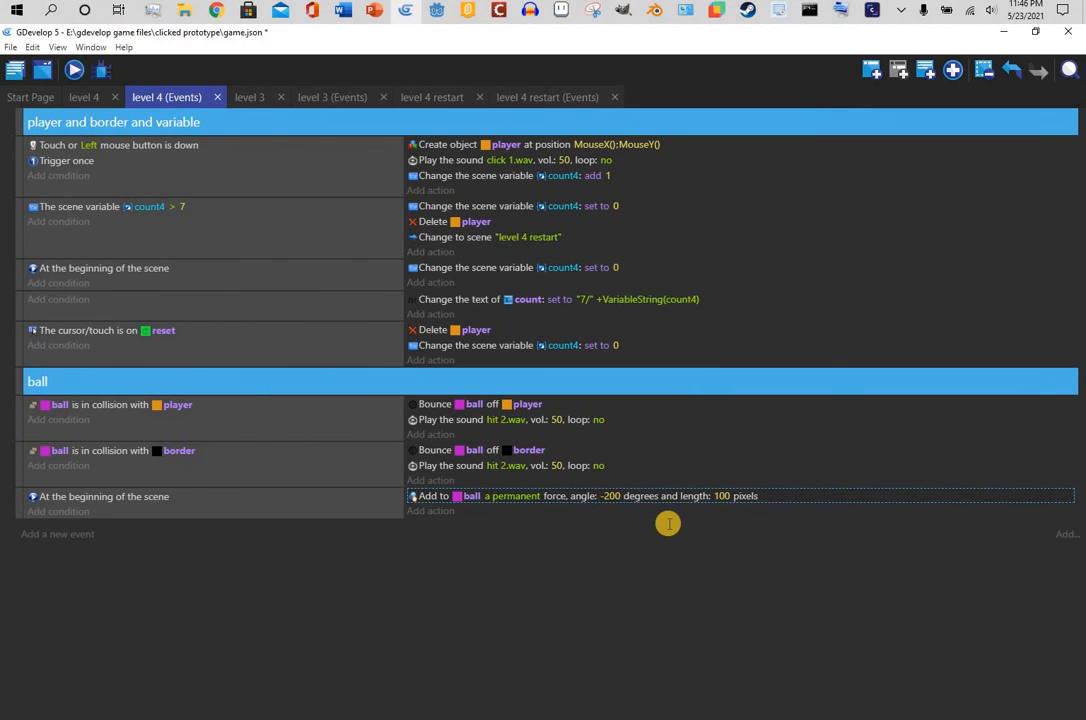
# - Set the angle of the ball's permanent force in level 4 back to -300 degrees
pyautogui.press('Left')
pyautogui.press('Left')
pyautogui.press('Left')
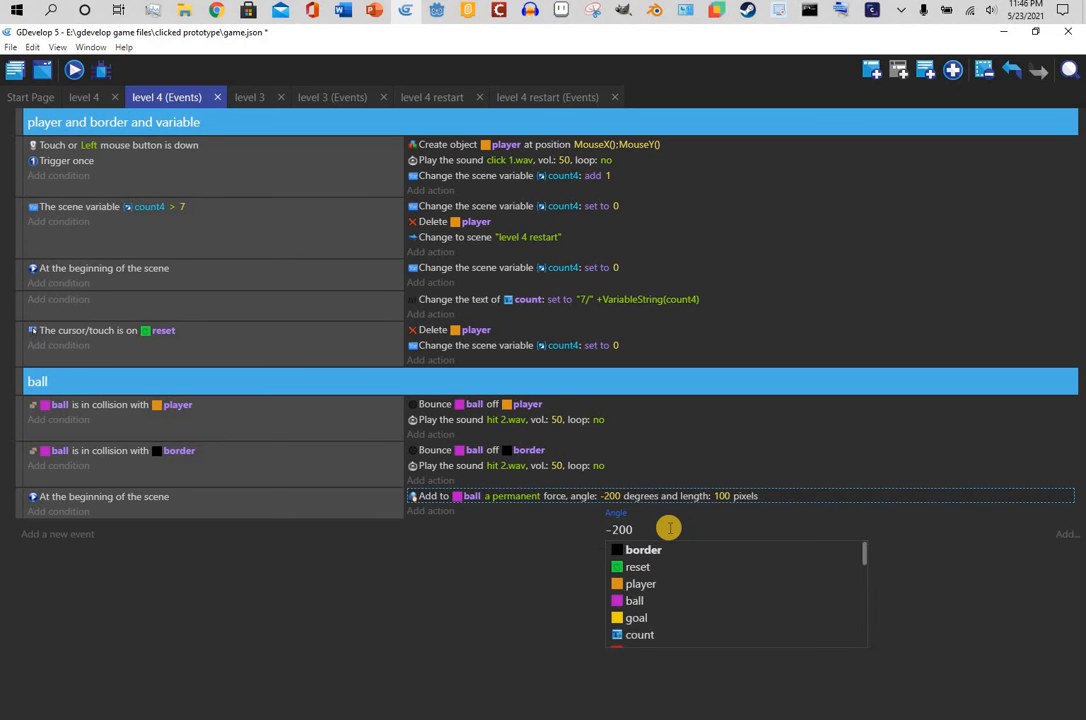
pyautogui.write('3')
pyautogui.press('Return')
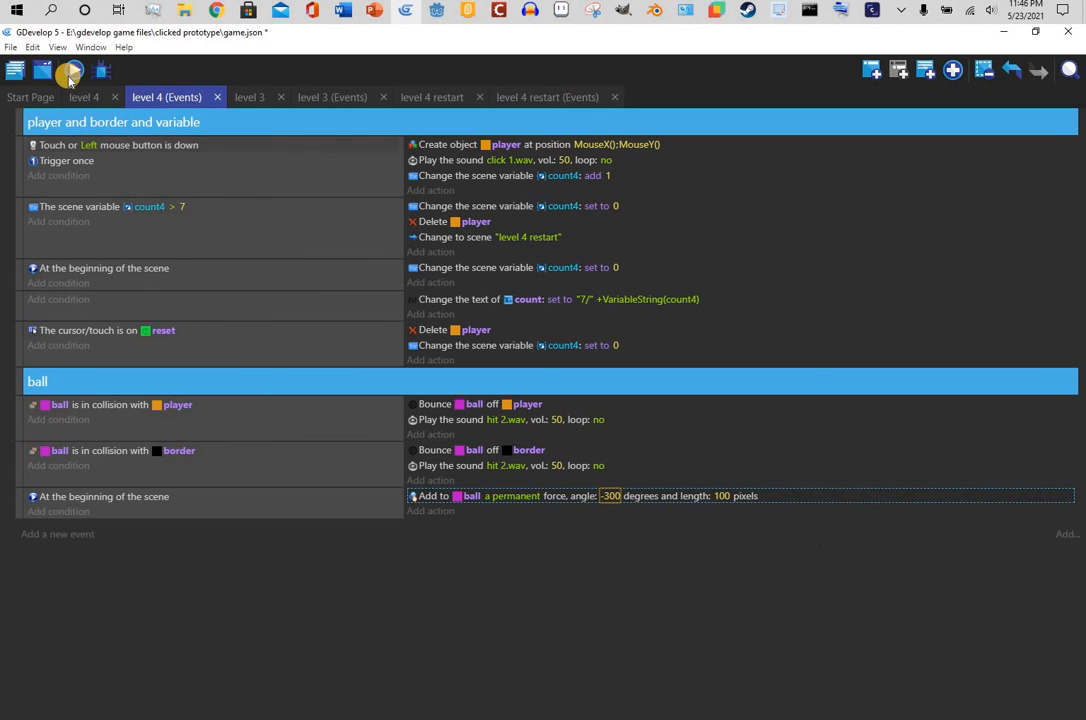
# - Test the ball's bouncing at the -300 degree angle in a level 4 preview by placing player blocks around its path
pyautogui.click(72, 75)
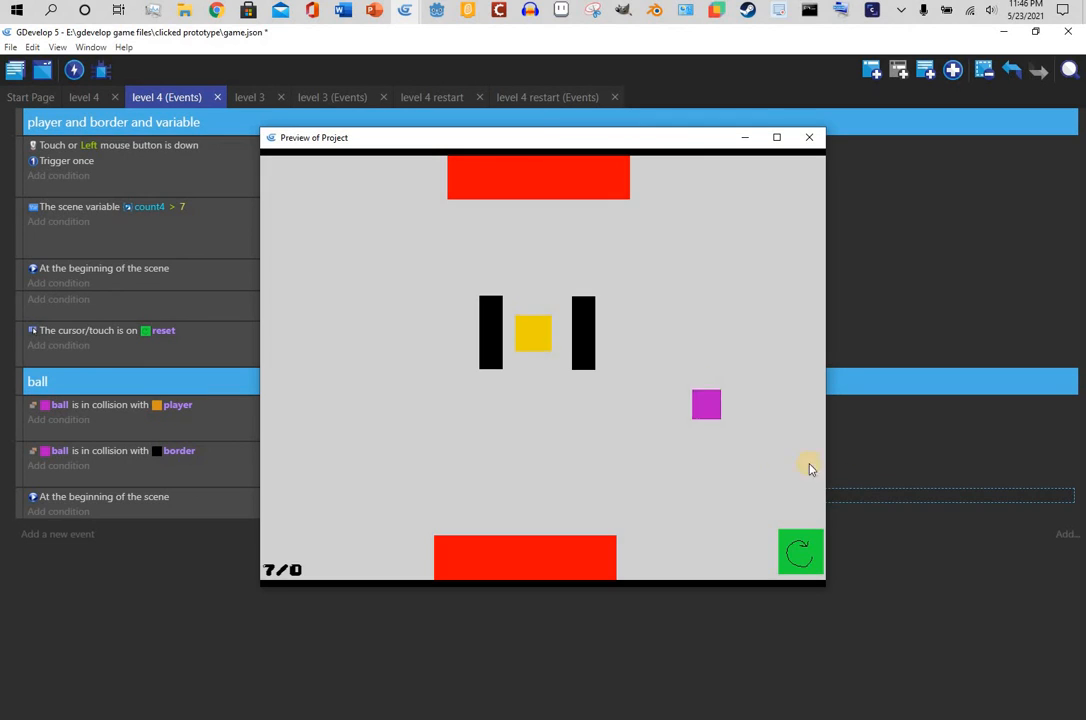
pyautogui.click(743, 490)
pyautogui.click(686, 517)
pyautogui.click(687, 430)
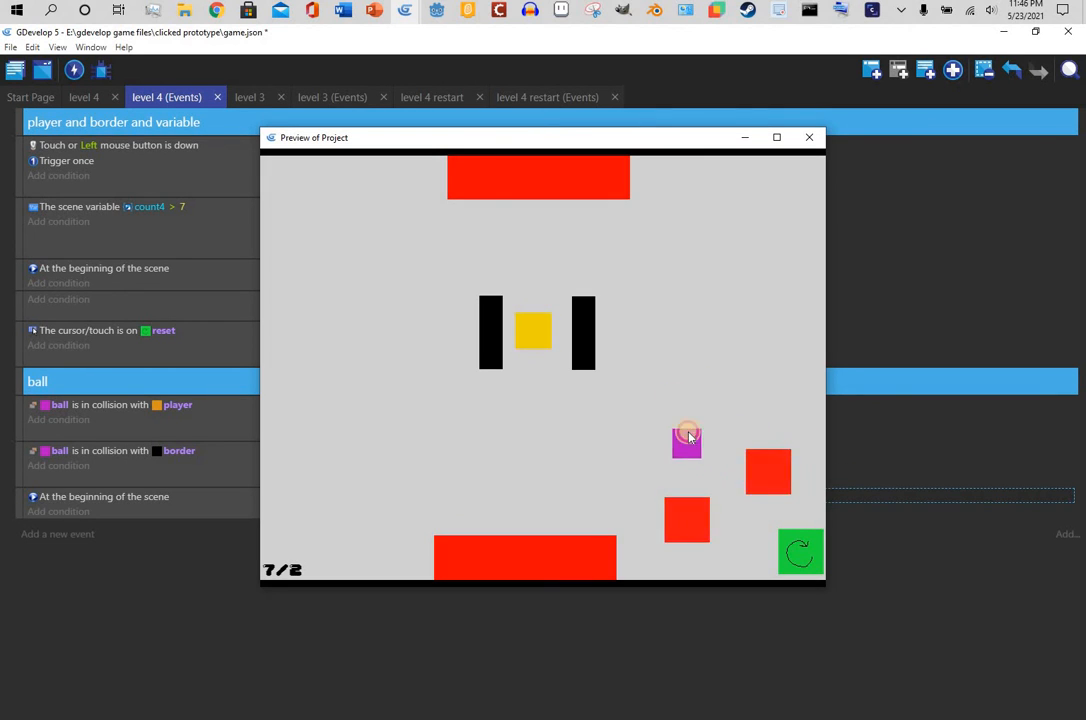
pyautogui.click(605, 540)
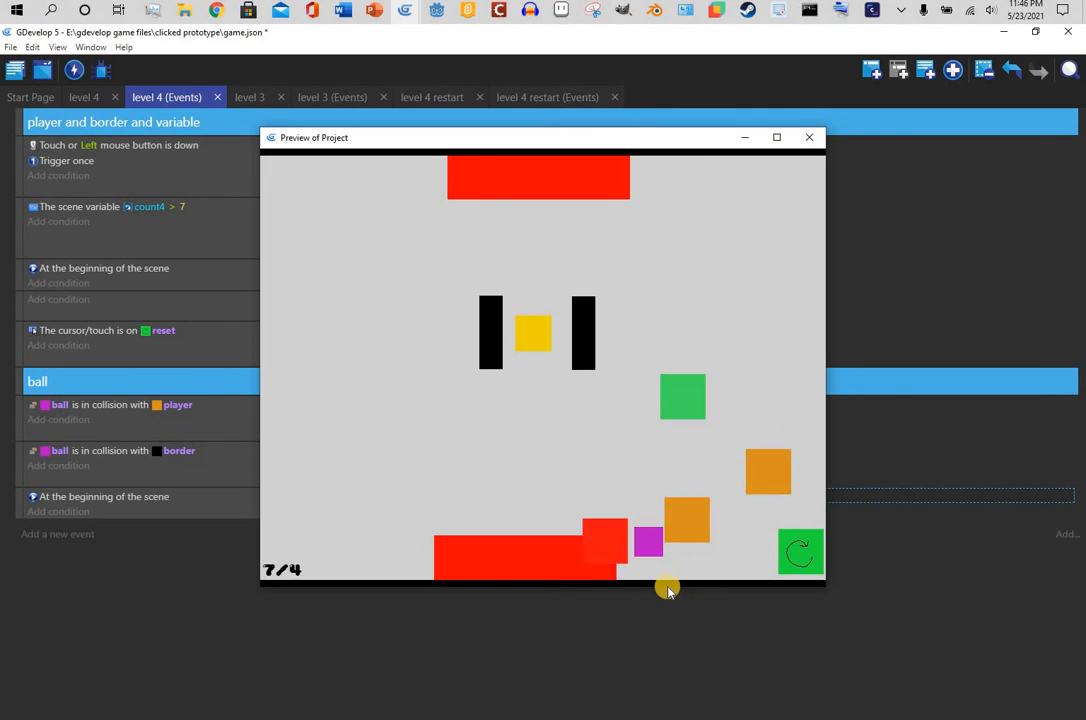
pyautogui.click(681, 565)
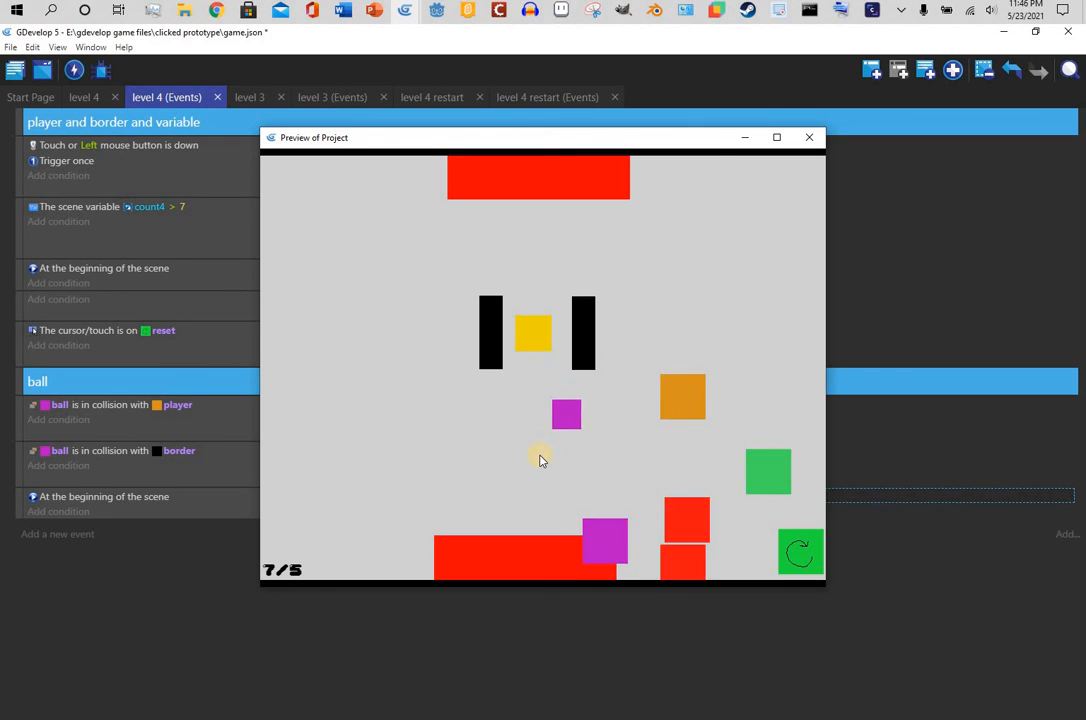
pyautogui.click(566, 419)
pyautogui.click(809, 137)
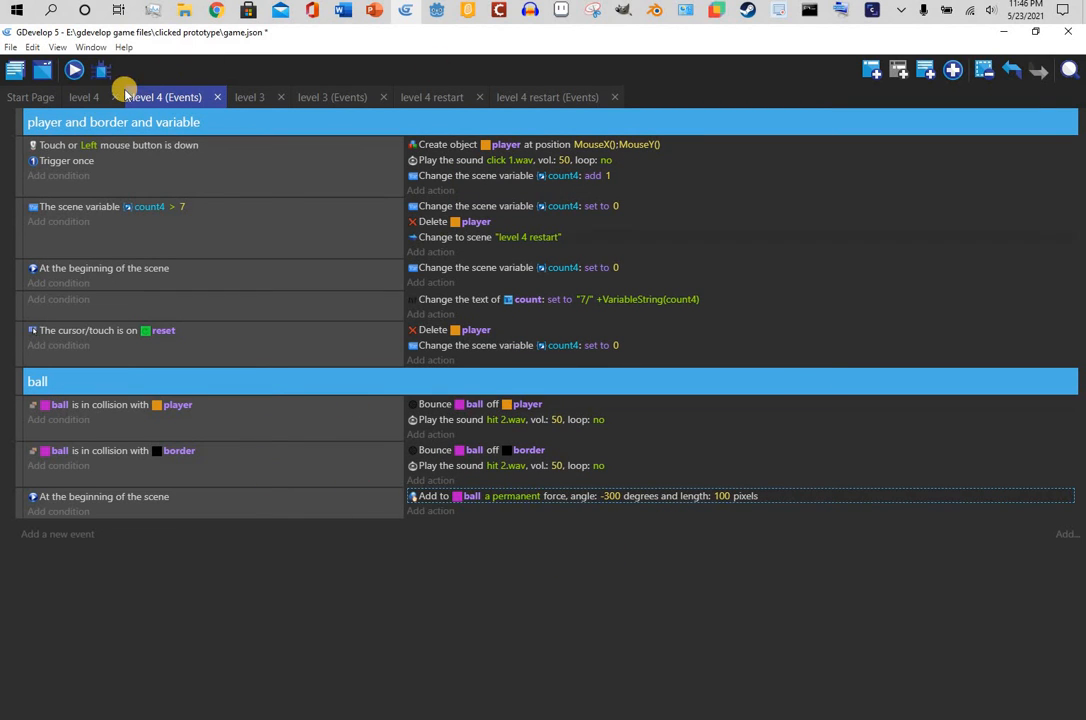
# - Add an event group named "enemy" below level 4's ball events, with an empty event beneath its heading
pyautogui.click(314, 99)
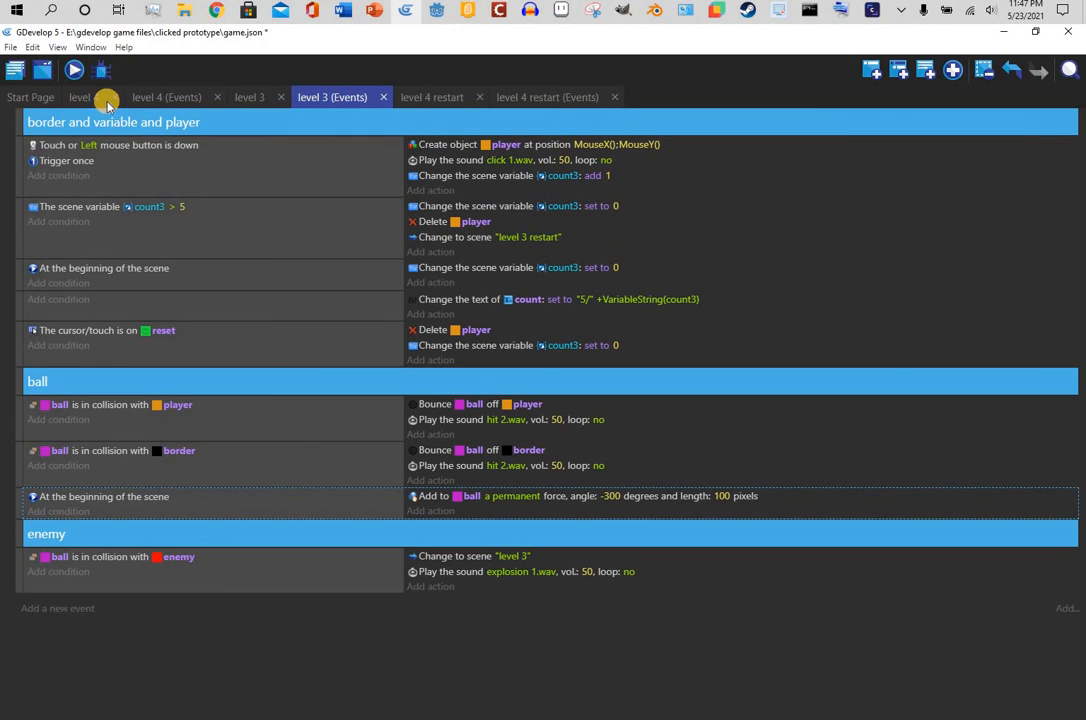
pyautogui.click(158, 97)
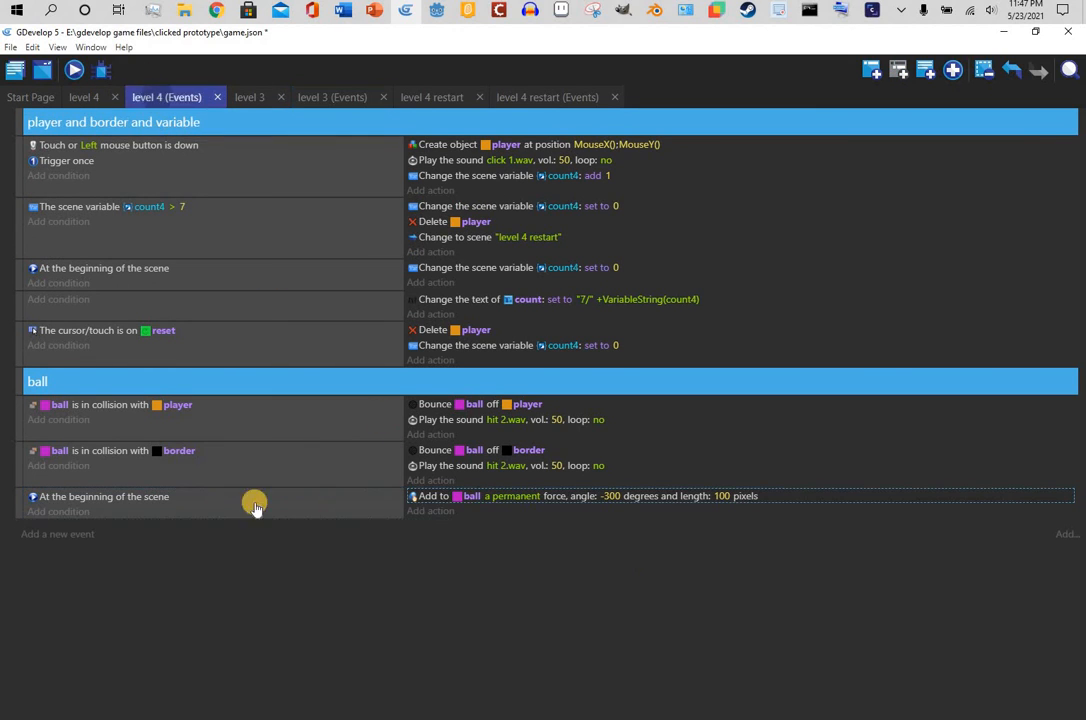
pyautogui.click(55, 536)
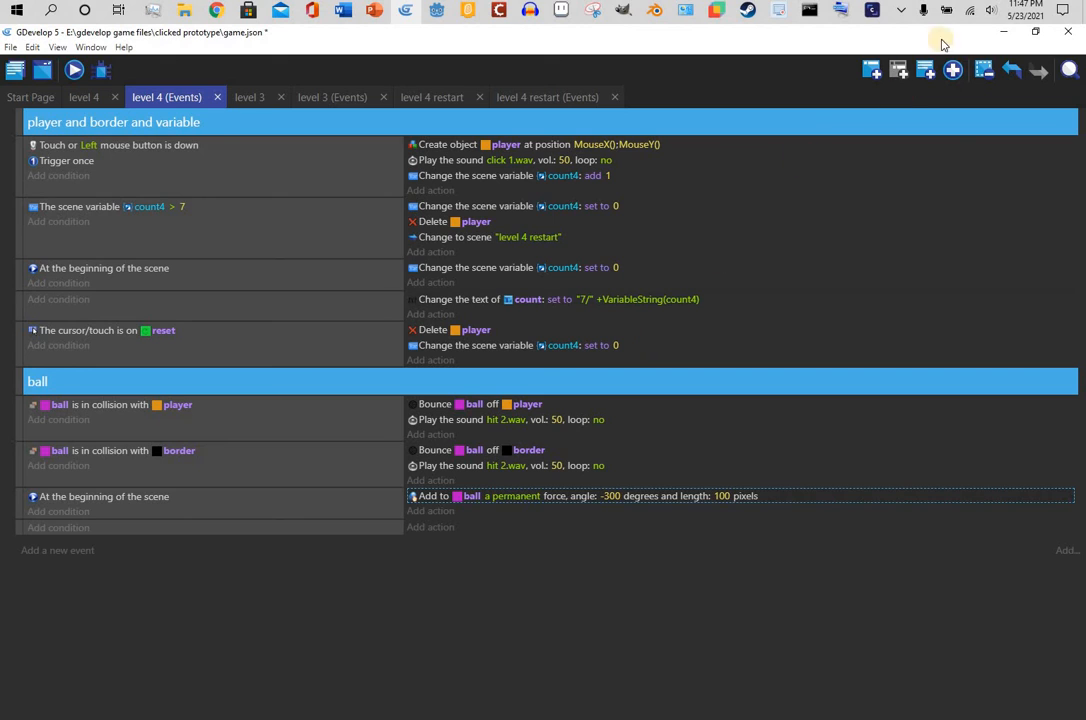
pyautogui.click(952, 70)
pyautogui.click(925, 145)
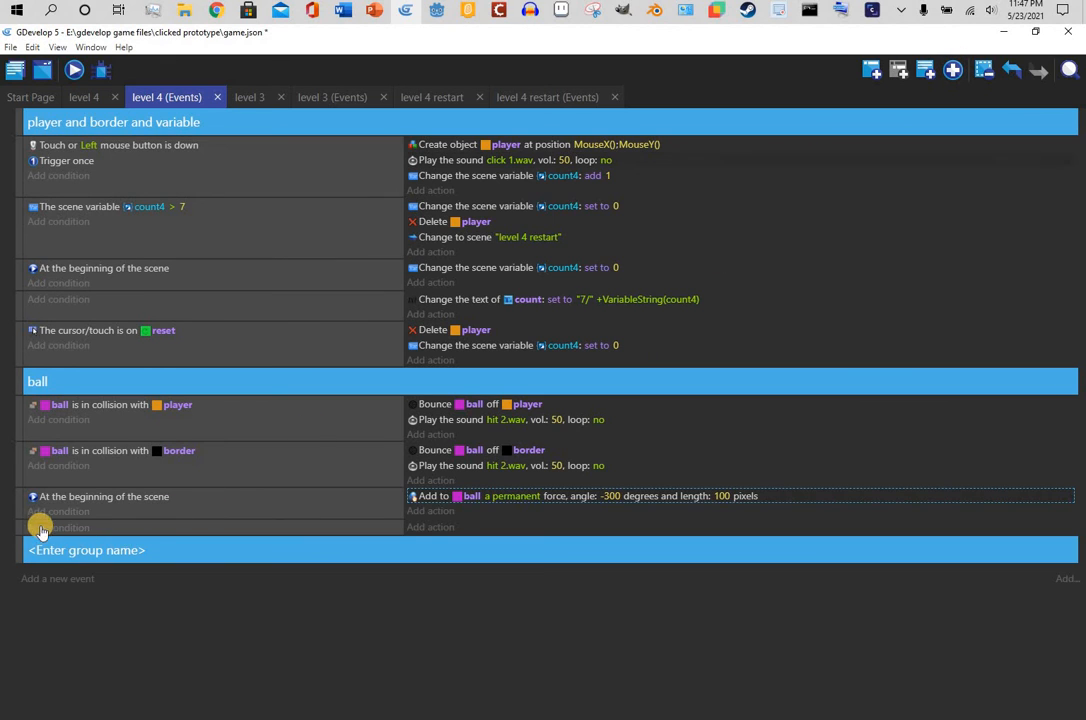
pyautogui.moveTo(40, 530)
pyautogui.mouseDown()
pyautogui.moveTo(17, 521)
pyautogui.moveTo(17, 543)
pyautogui.moveTo(34, 528)
pyautogui.mouseUp()
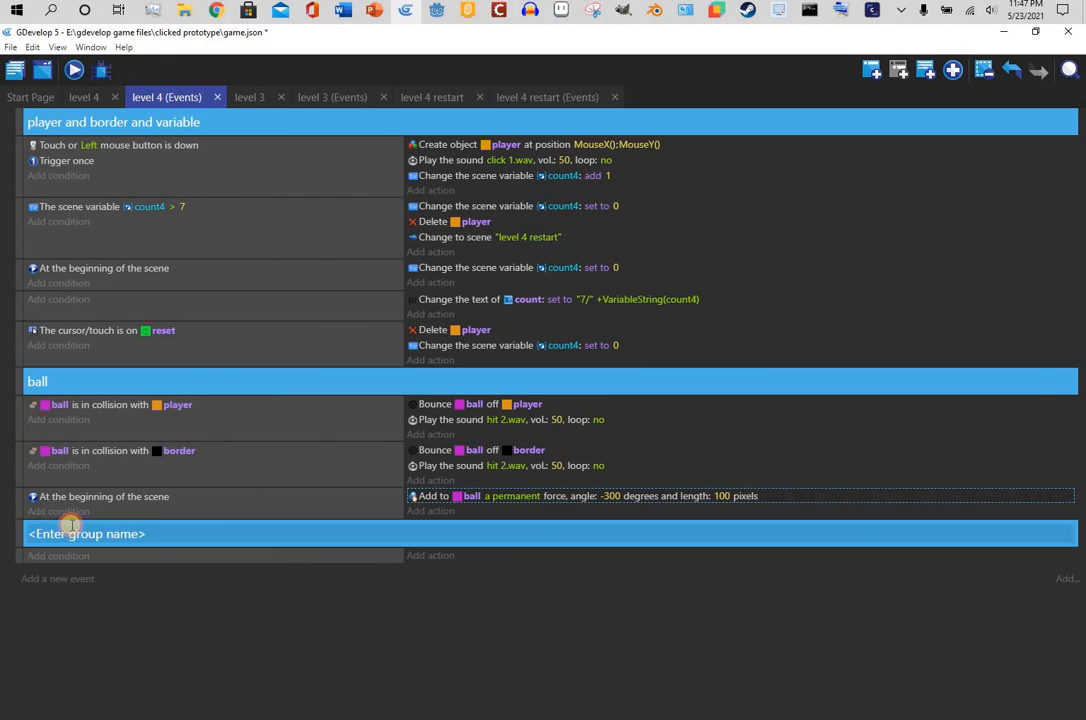
pyautogui.click(71, 528)
pyautogui.write('enemy')
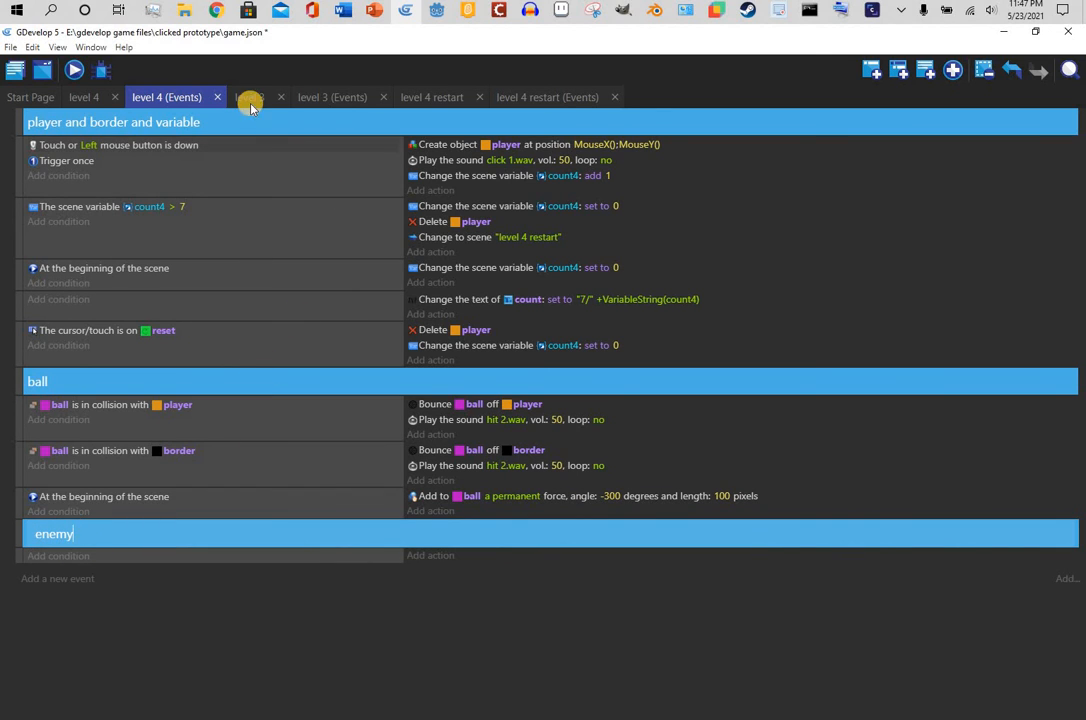
# - Copy level 3's ball and enemy collision event into level 4's enemy group
pyautogui.click(325, 97)
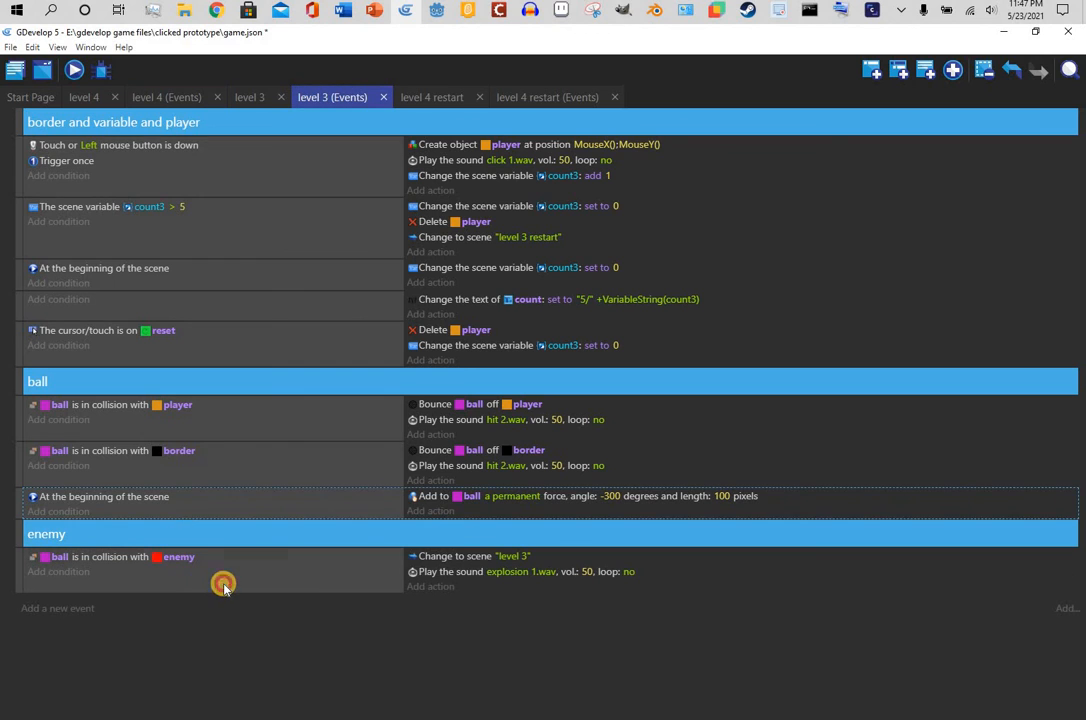
pyautogui.rightClick(224, 578)
pyautogui.click(286, 346)
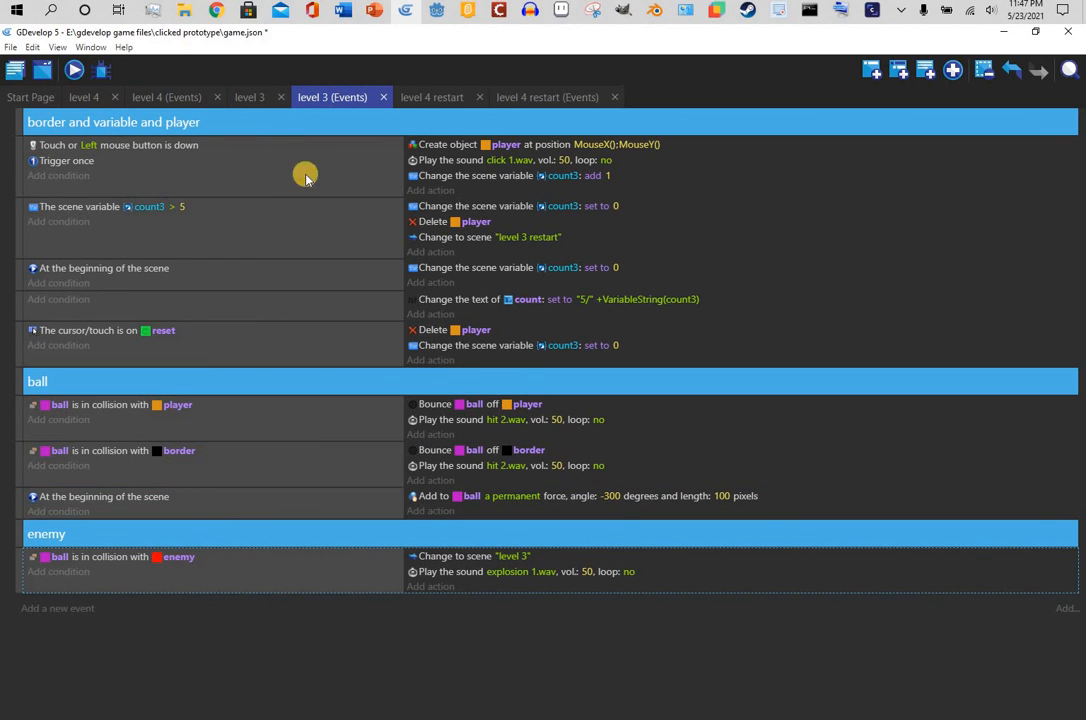
pyautogui.click(155, 93)
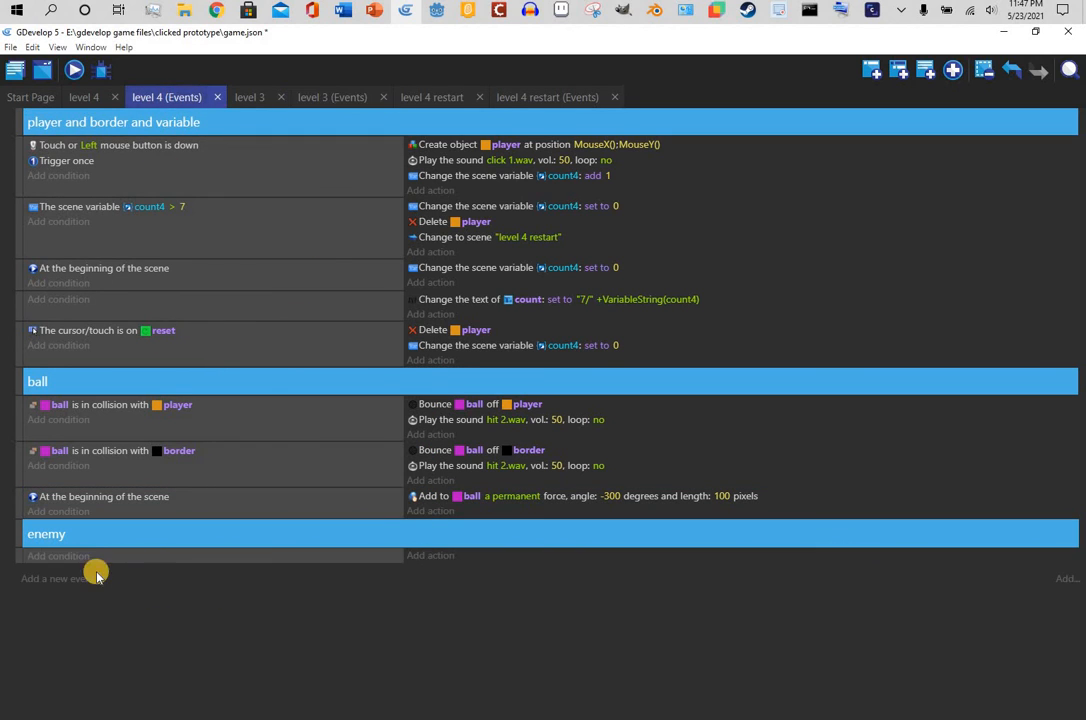
pyautogui.click(128, 557)
pyautogui.rightClick(128, 557)
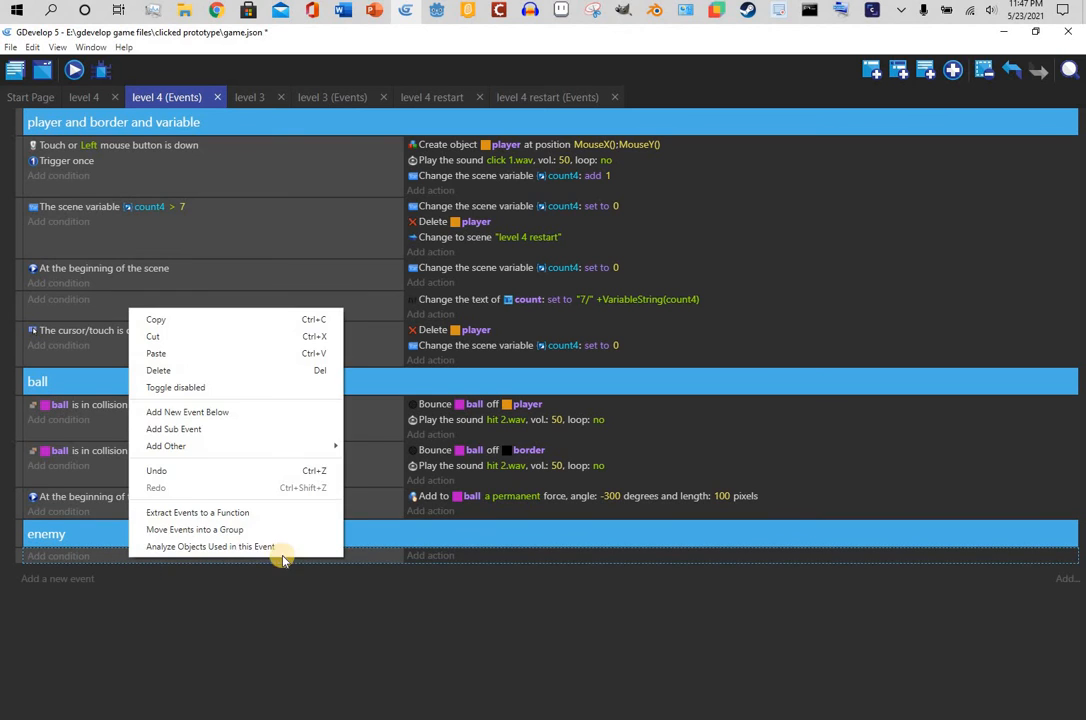
pyautogui.click(165, 353)
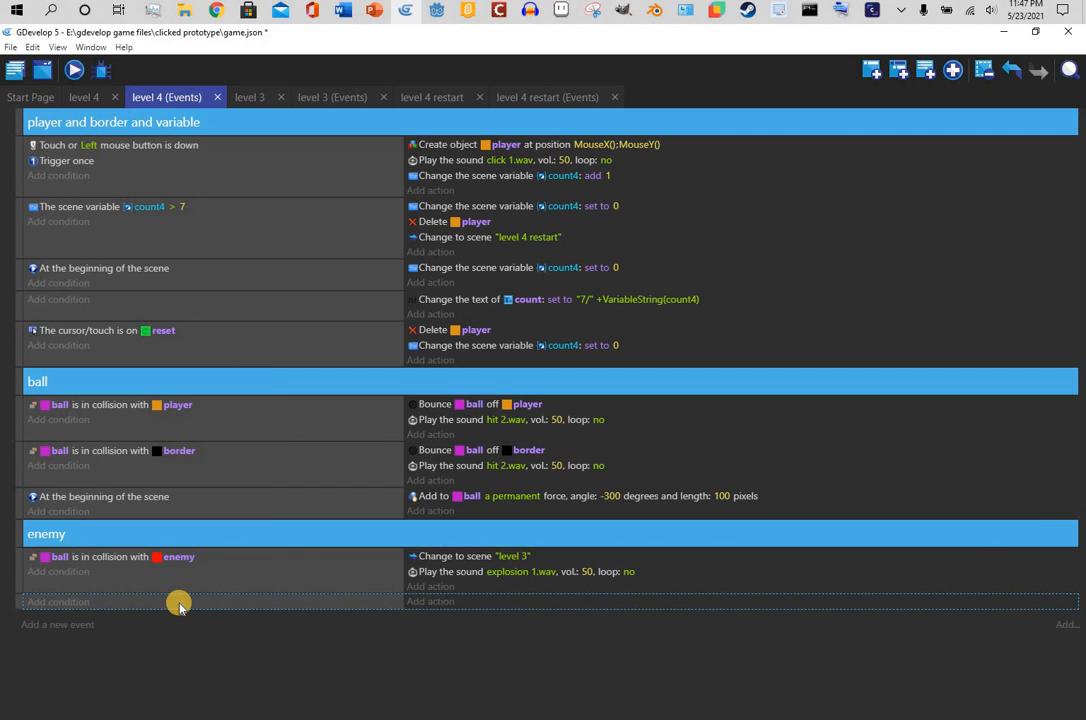
# - Delete the empty event below the enemy collision event and set that event's scene change to "level 4"
pyautogui.press('Delete')
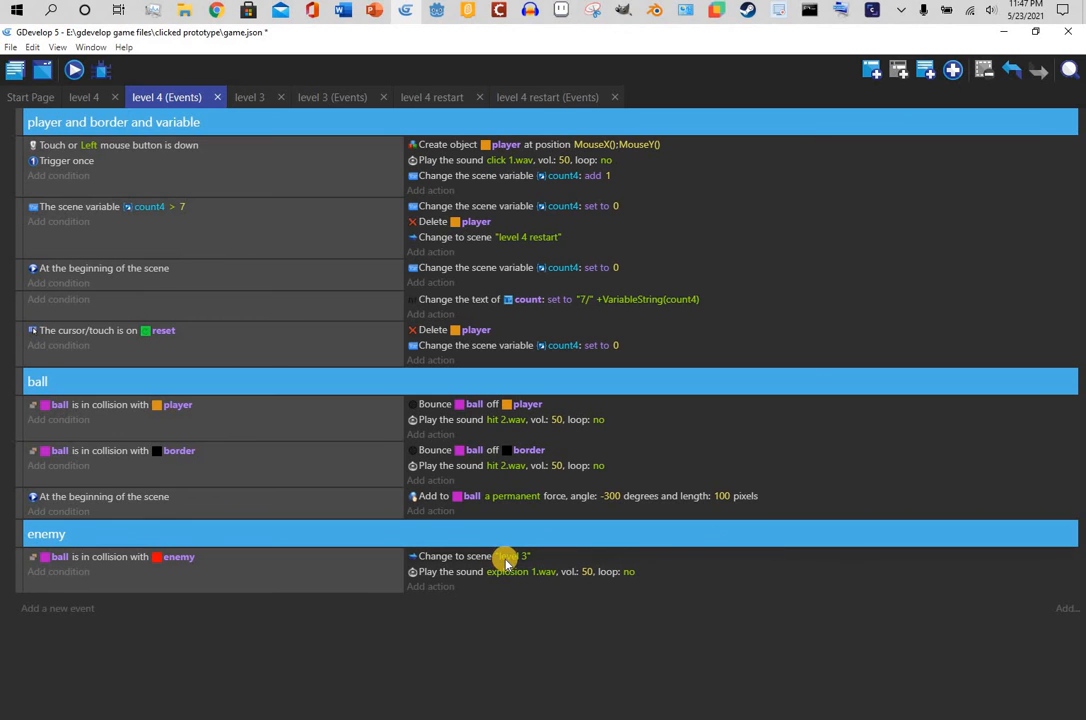
pyautogui.click(628, 567)
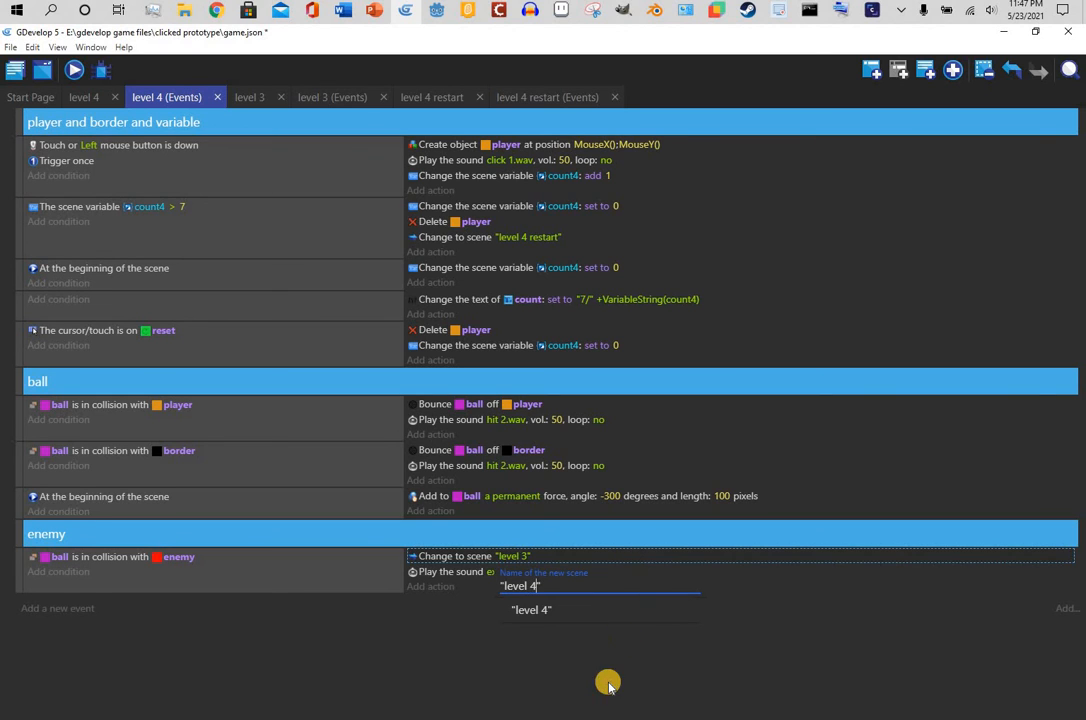
pyautogui.press('Return')
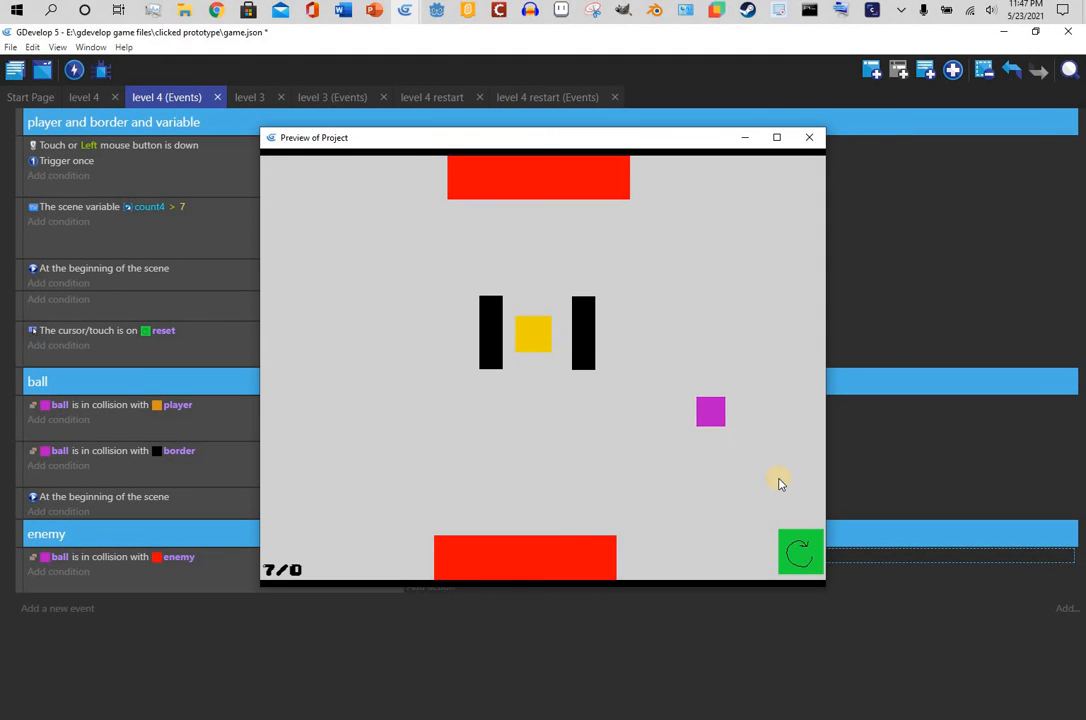
# - Test level 4 with the new enemy event in a preview by steering the ball with player blocks
pyautogui.click(766, 494)
pyautogui.click(692, 531)
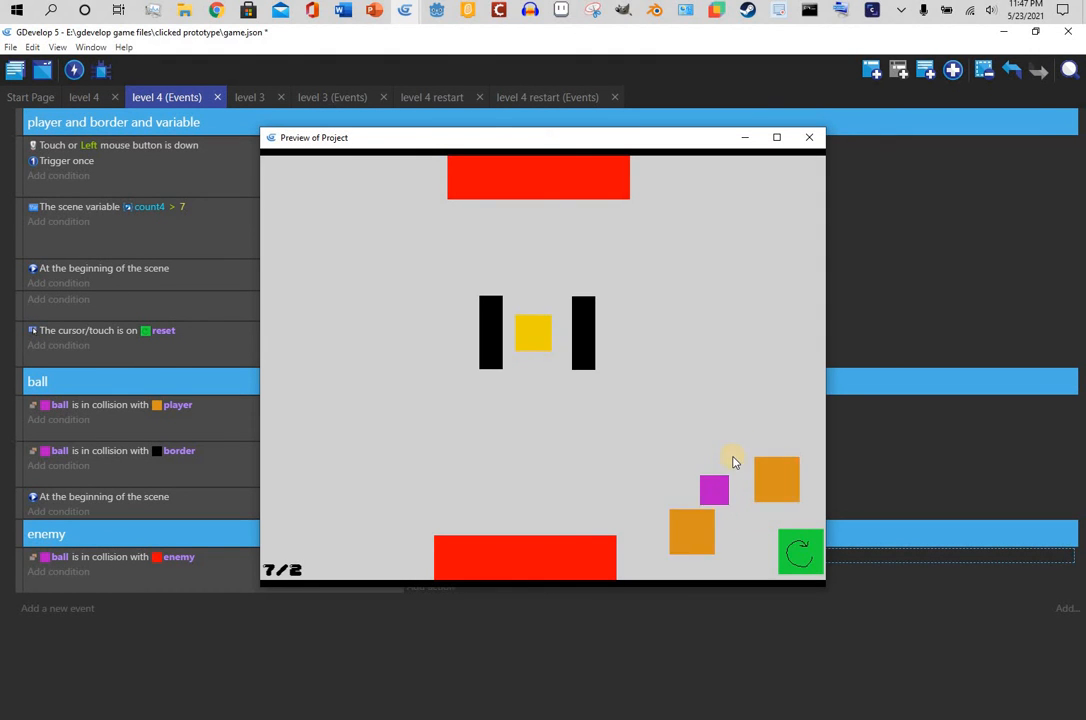
pyautogui.click(721, 395)
pyautogui.click(667, 363)
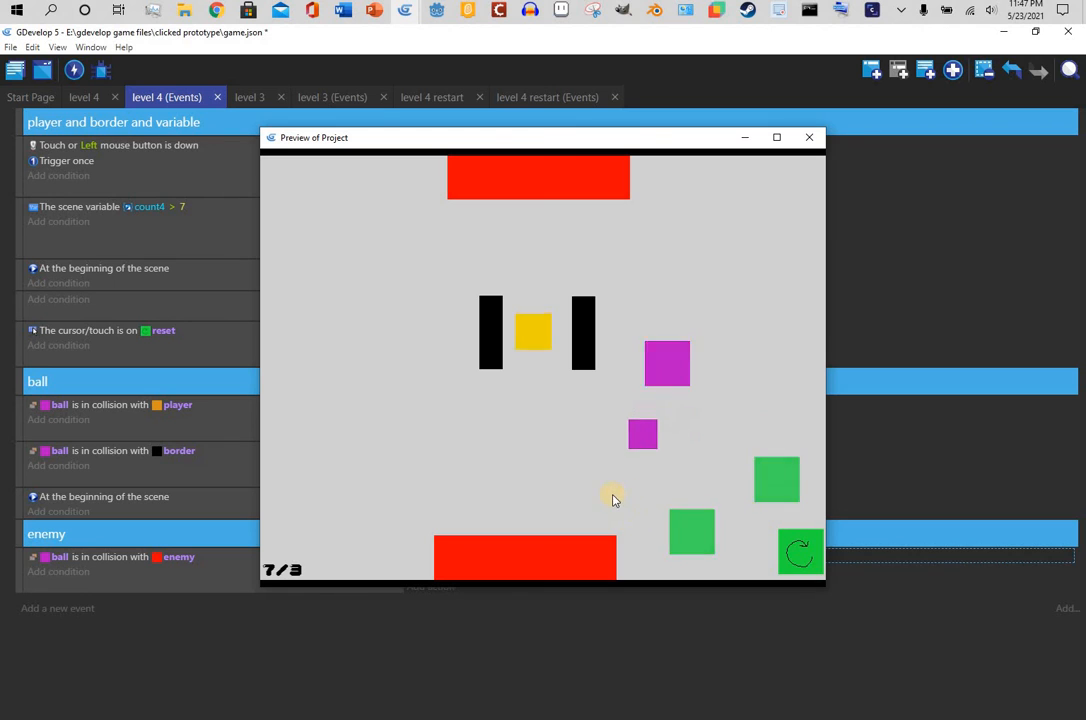
pyautogui.click(612, 496)
pyautogui.click(543, 445)
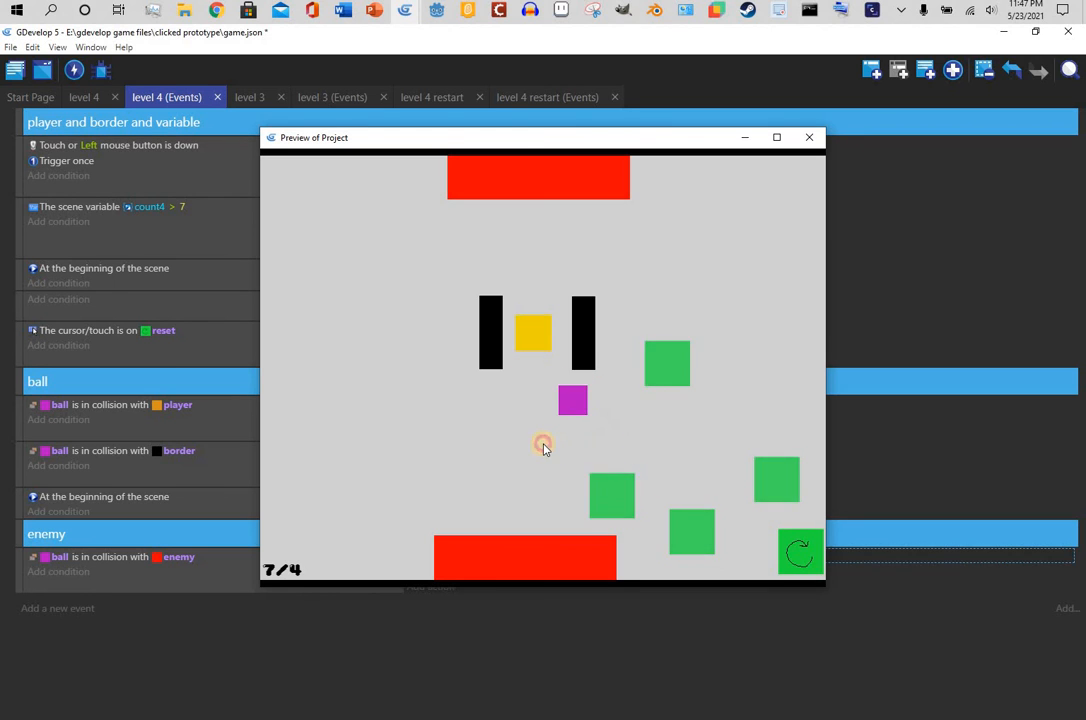
pyautogui.click(809, 137)
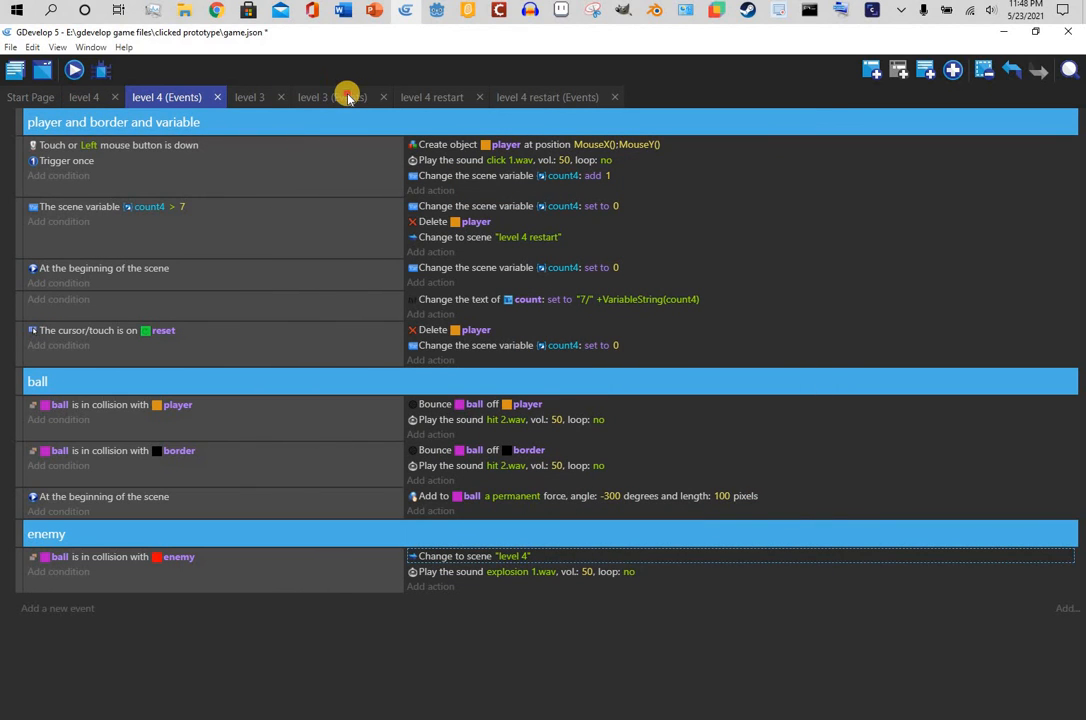
# - Add an event at the end of level 3's ball group, using a copy of the ball and border collision condition
pyautogui.click(335, 97)
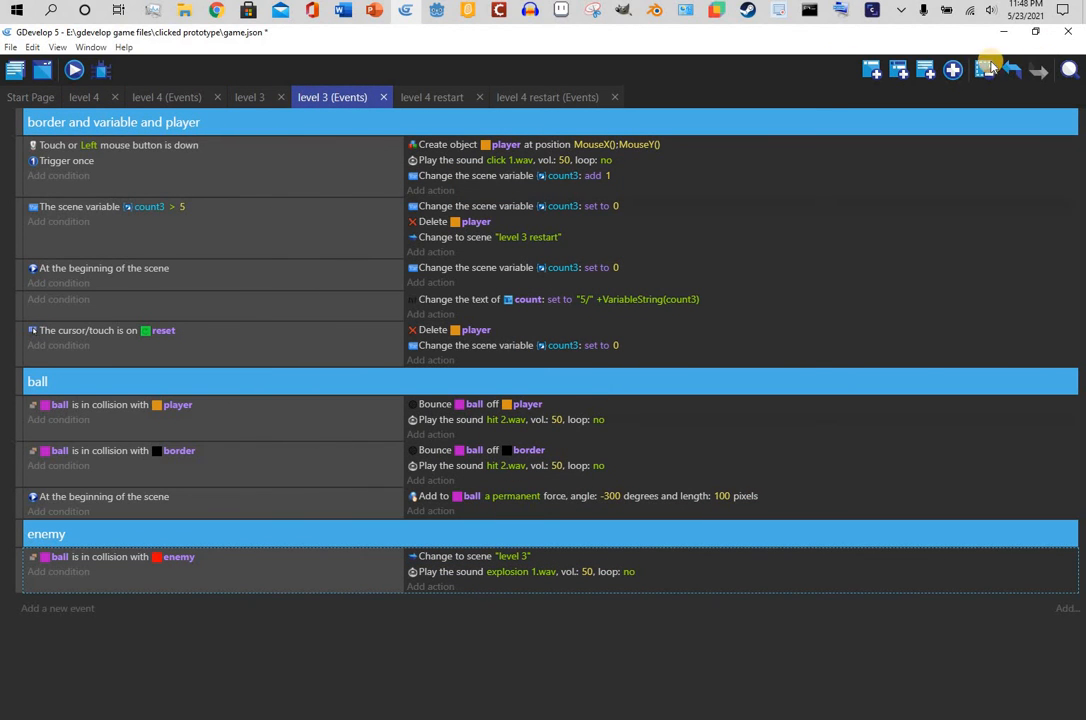
pyautogui.click(957, 72)
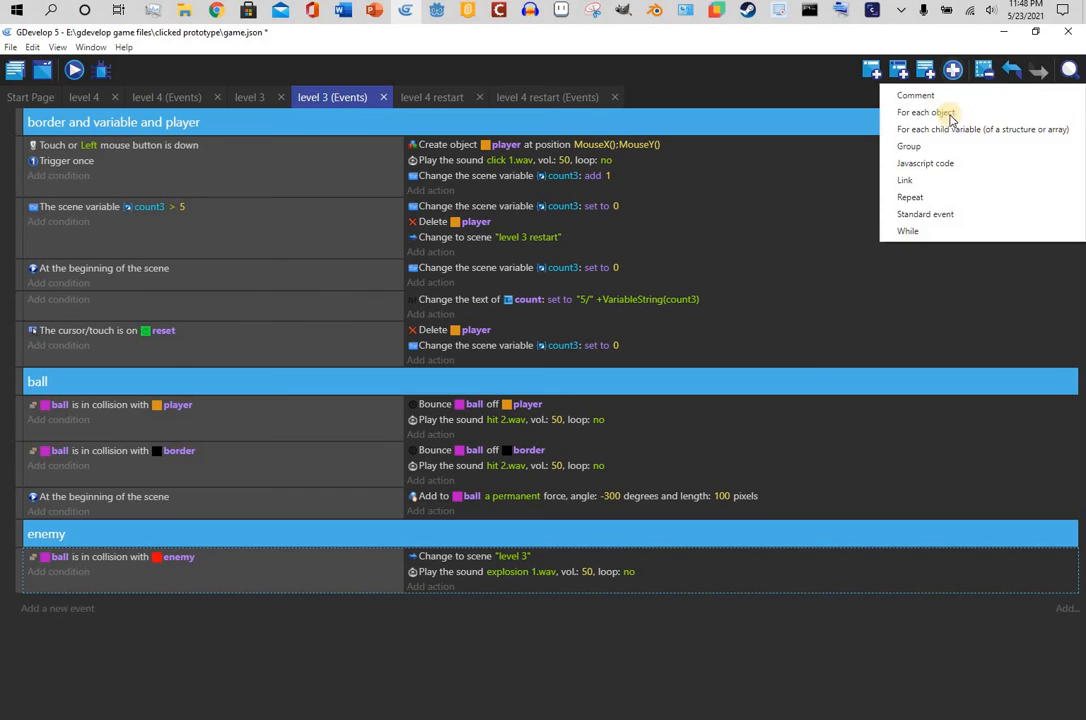
pyautogui.click(873, 71)
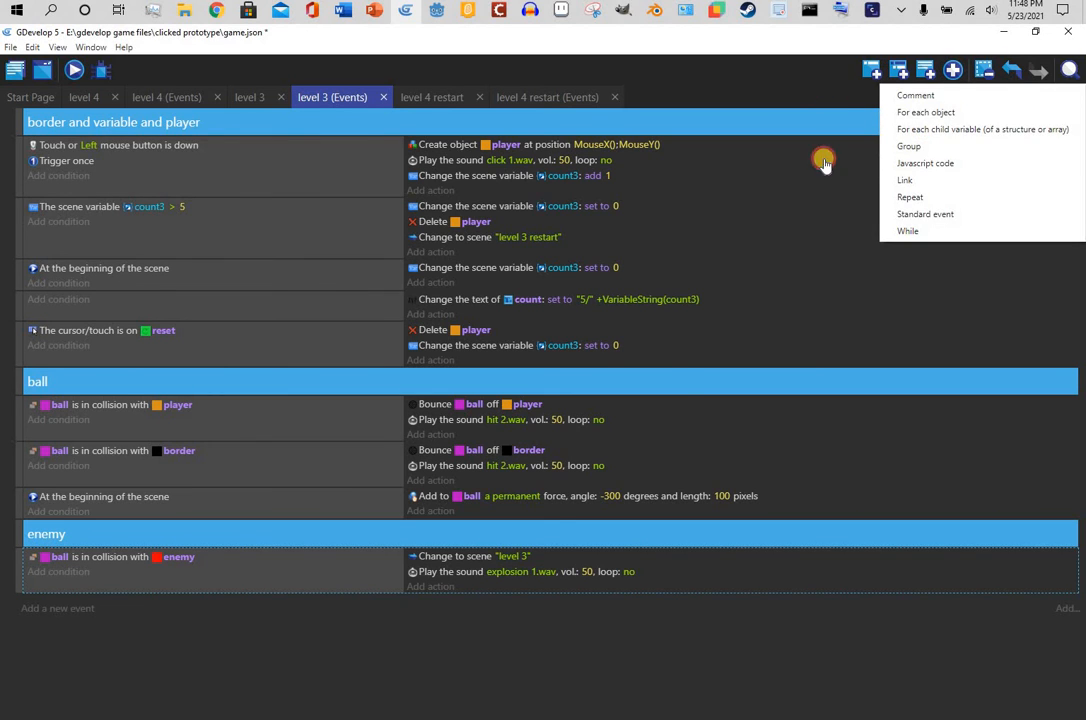
pyautogui.moveTo(13, 556); pyautogui.dragTo(98, 452)
pyautogui.rightClick(100, 451)
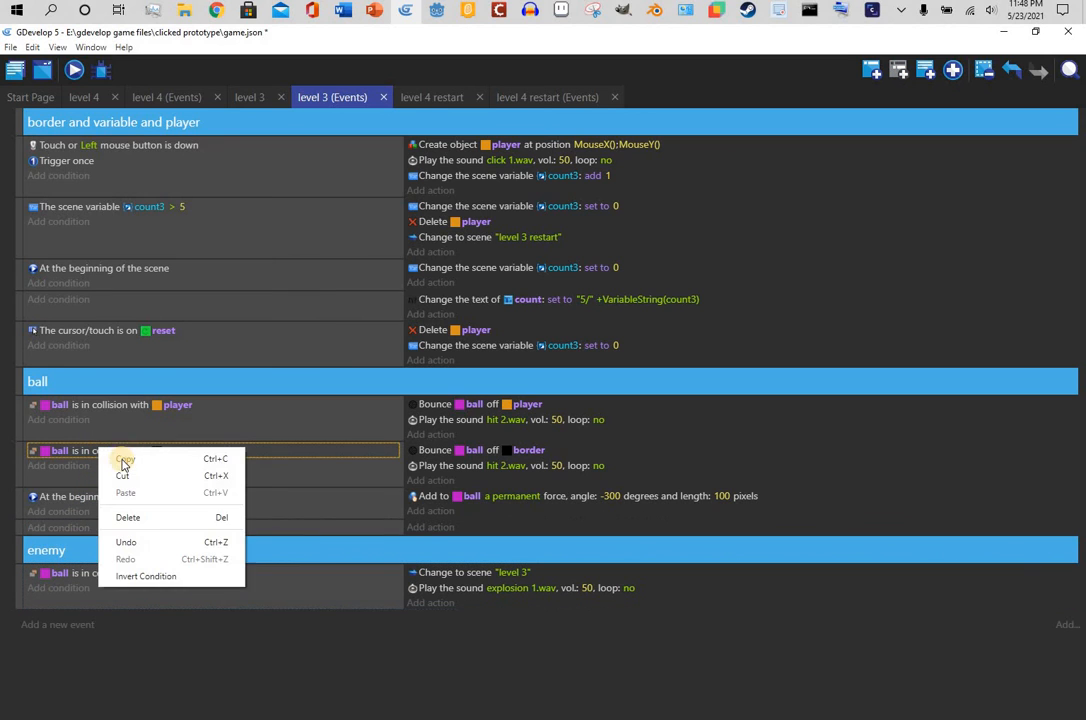
pyautogui.click(109, 516)
pyautogui.click(147, 530)
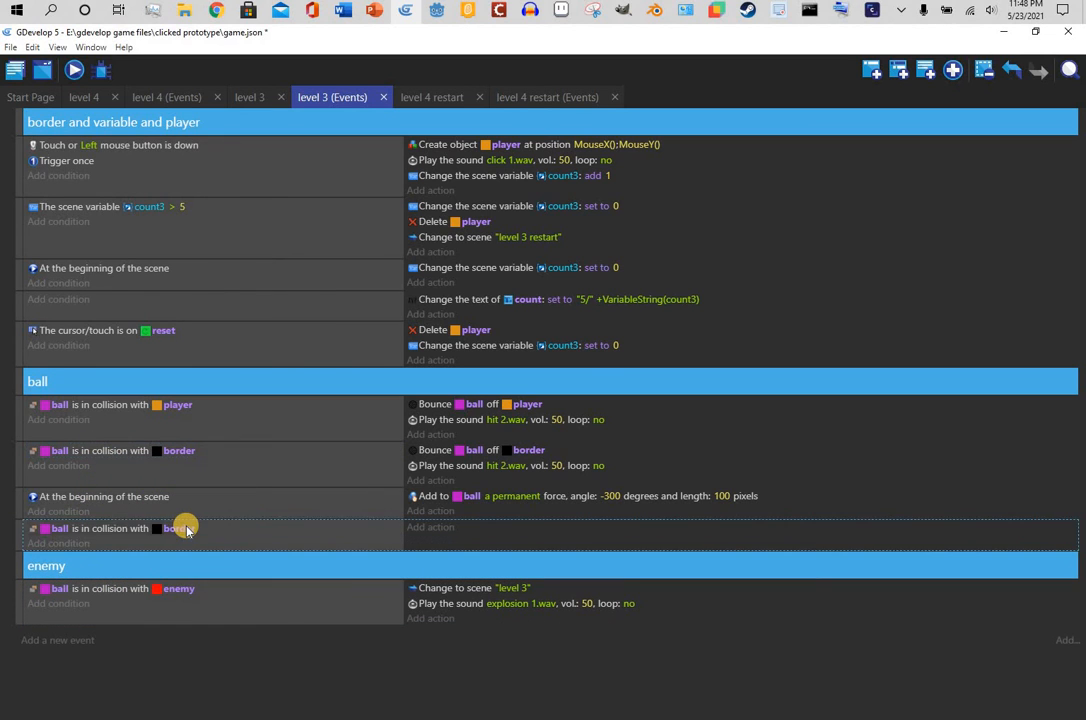
# - Change the second object in the new event's collision condition to goal
pyautogui.click(180, 529)
pyautogui.press('BackSpace')
pyautogui.press('BackSpace')
pyautogui.press('BackSpace')
pyautogui.press('BackSpace')
pyautogui.press('BackSpace')
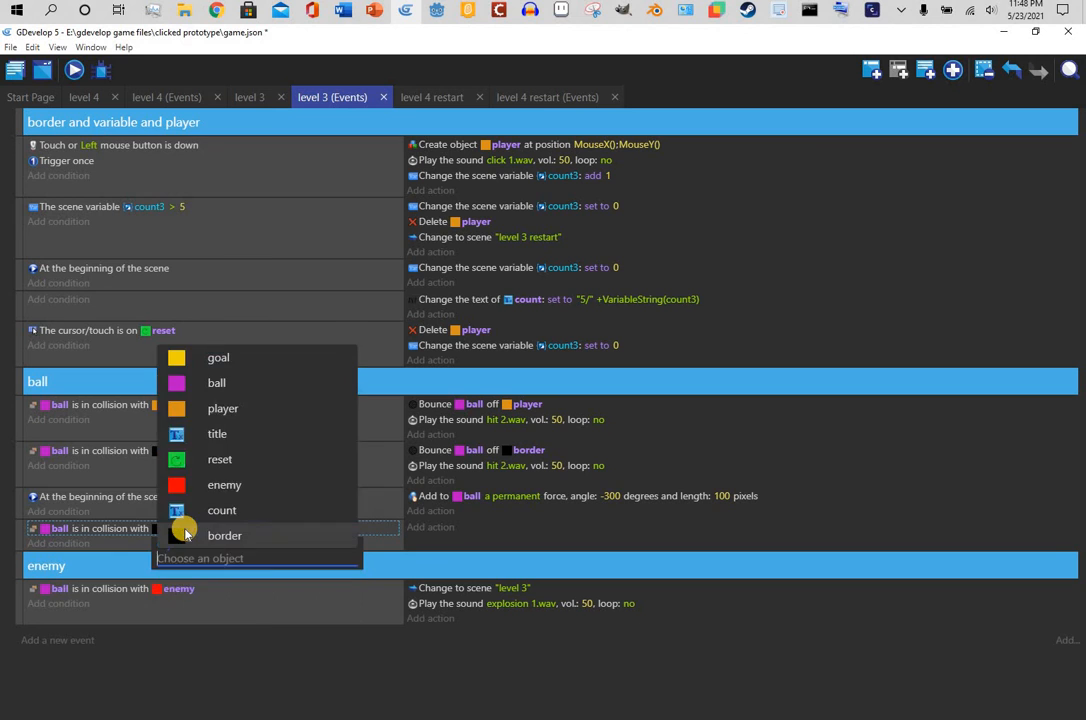
pyautogui.write('goal')
pyautogui.click(222, 585)
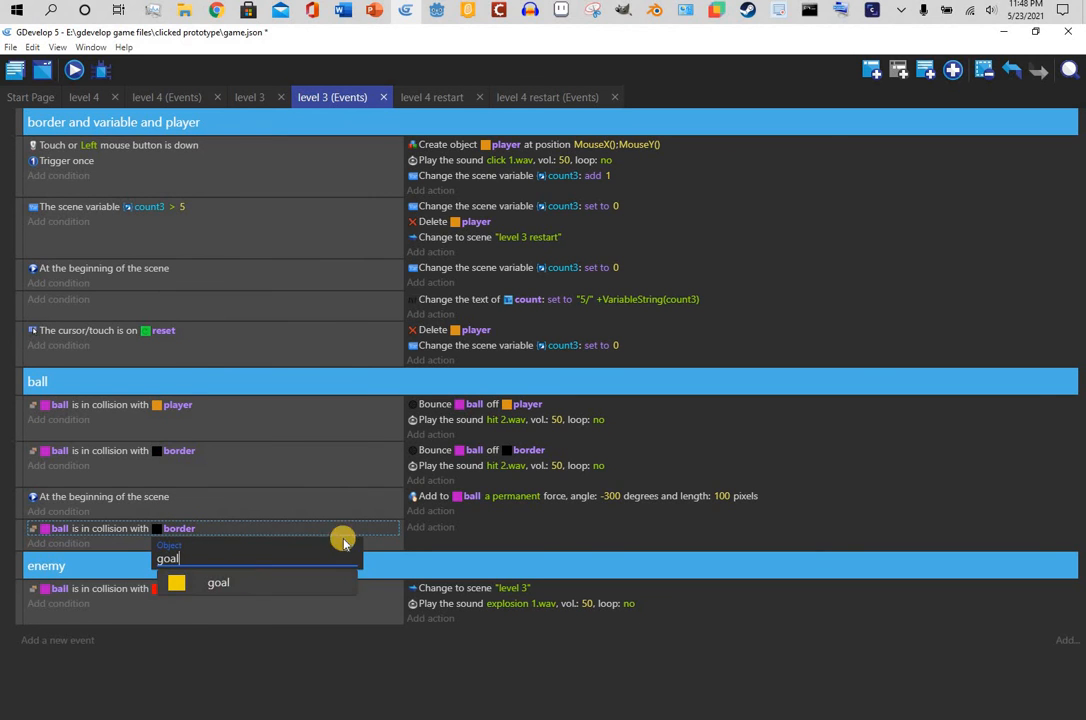
# - Add a Change the scene action to "level 4" for level 3's ball and goal collision event
pyautogui.click(430, 527)
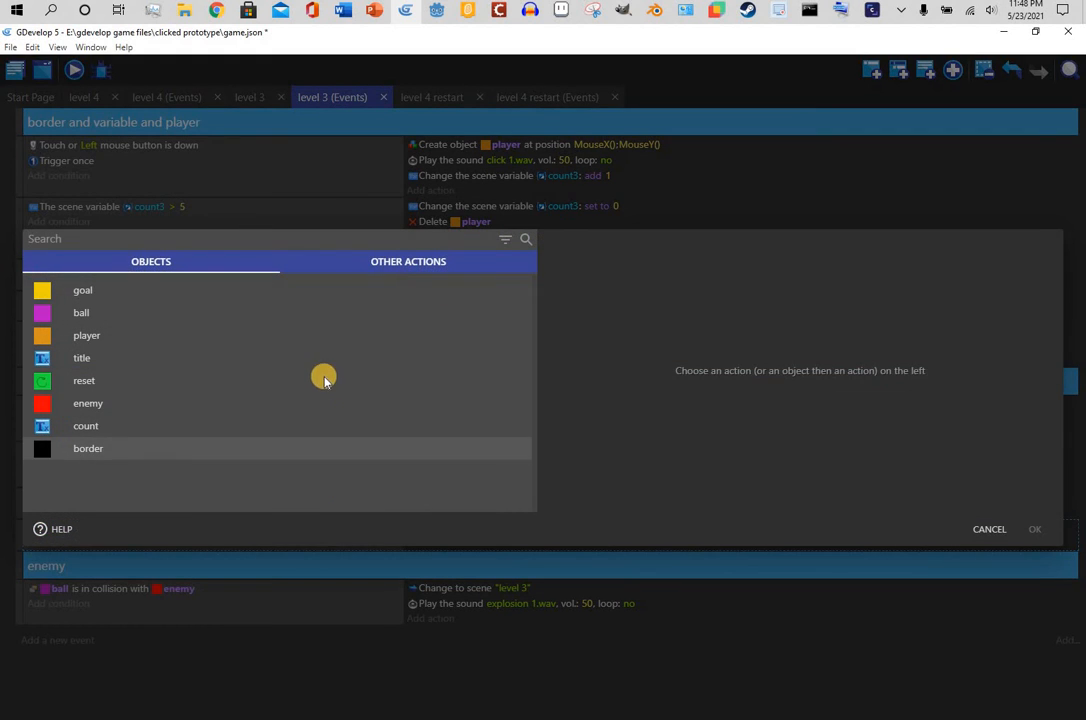
pyautogui.write('change')
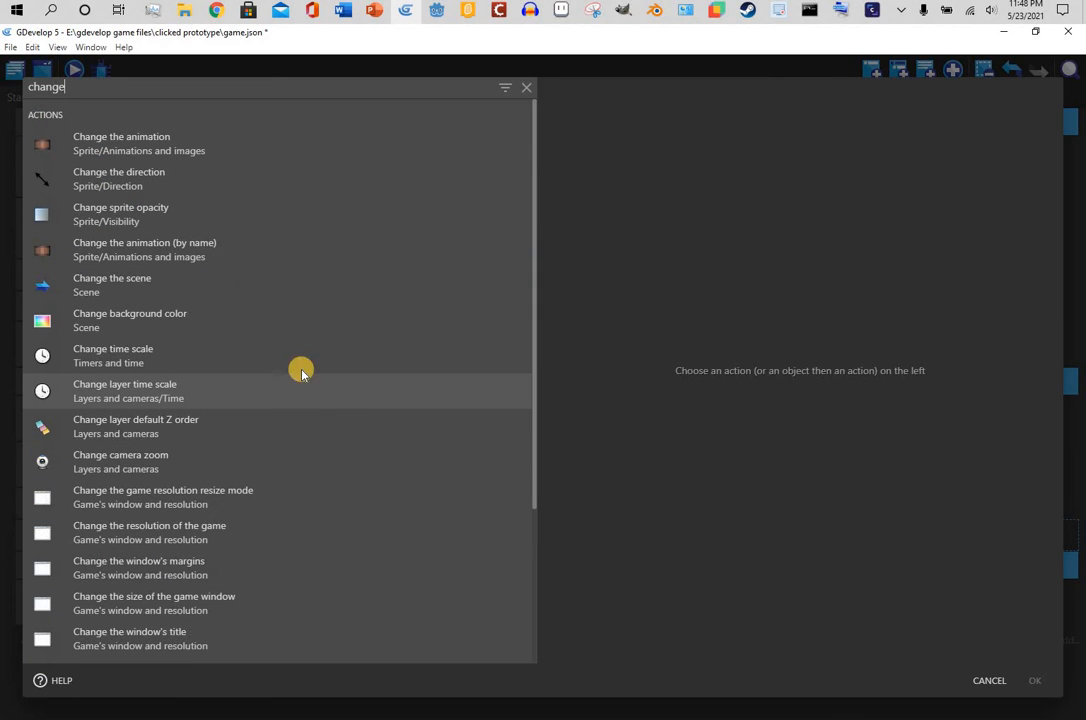
pyautogui.click(183, 262)
pyautogui.click(183, 283)
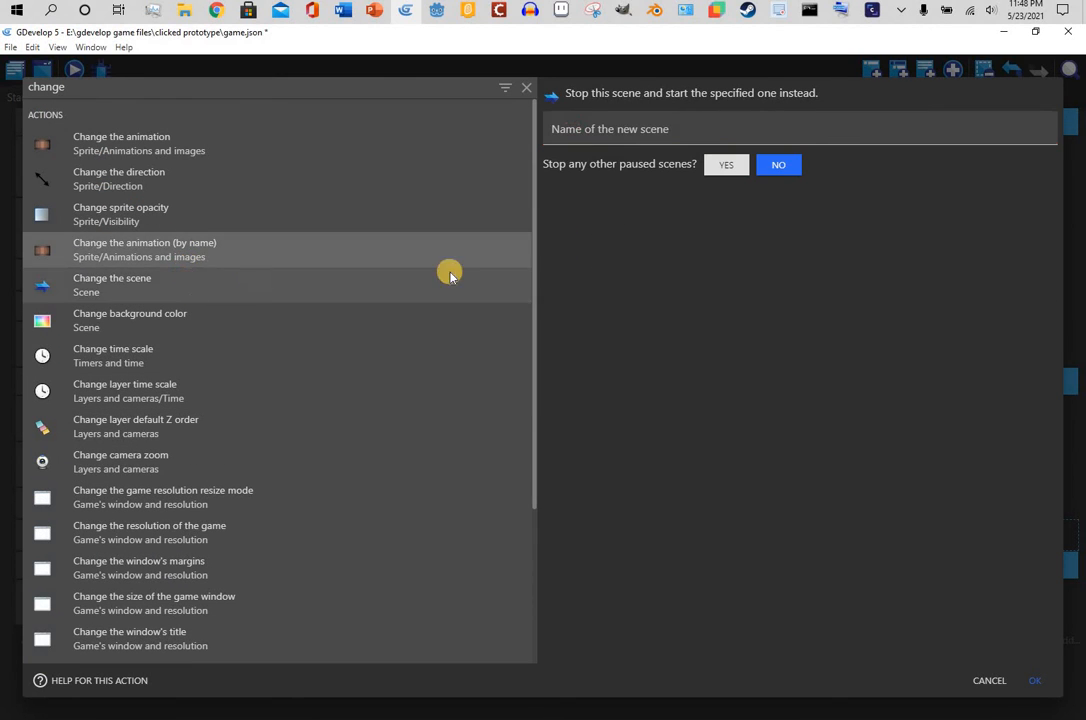
pyautogui.click(734, 140)
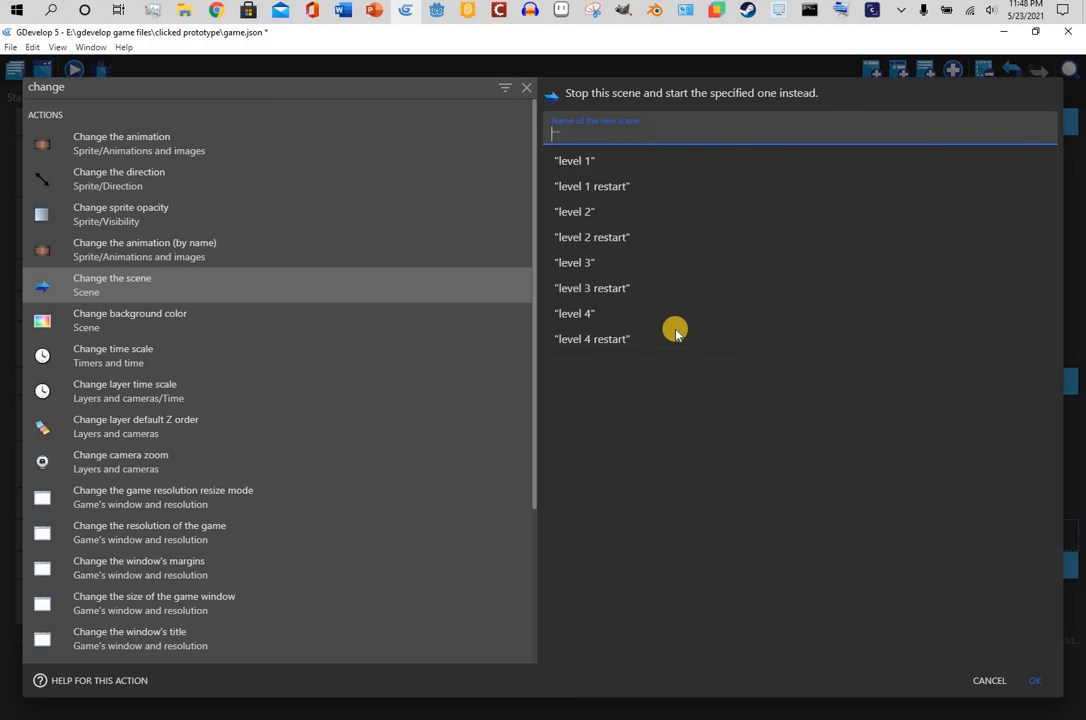
pyautogui.click(1046, 680)
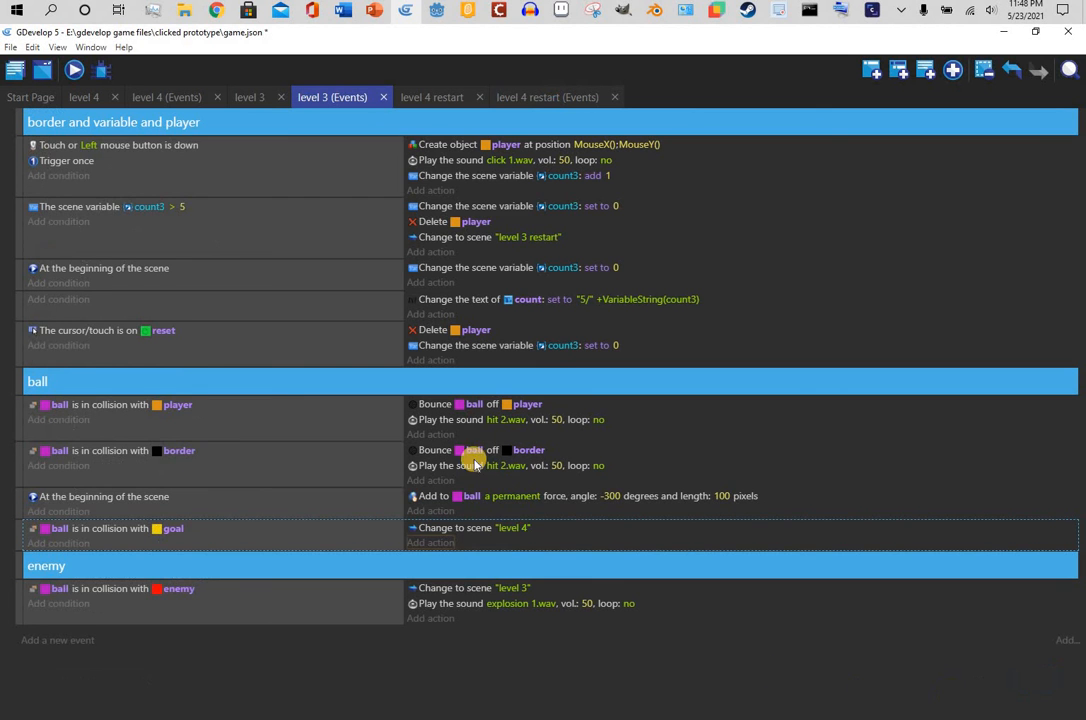
# - Preview level 3 and steer the ball into the goal with player blocks to test the change to level 4
pyautogui.click(73, 68)
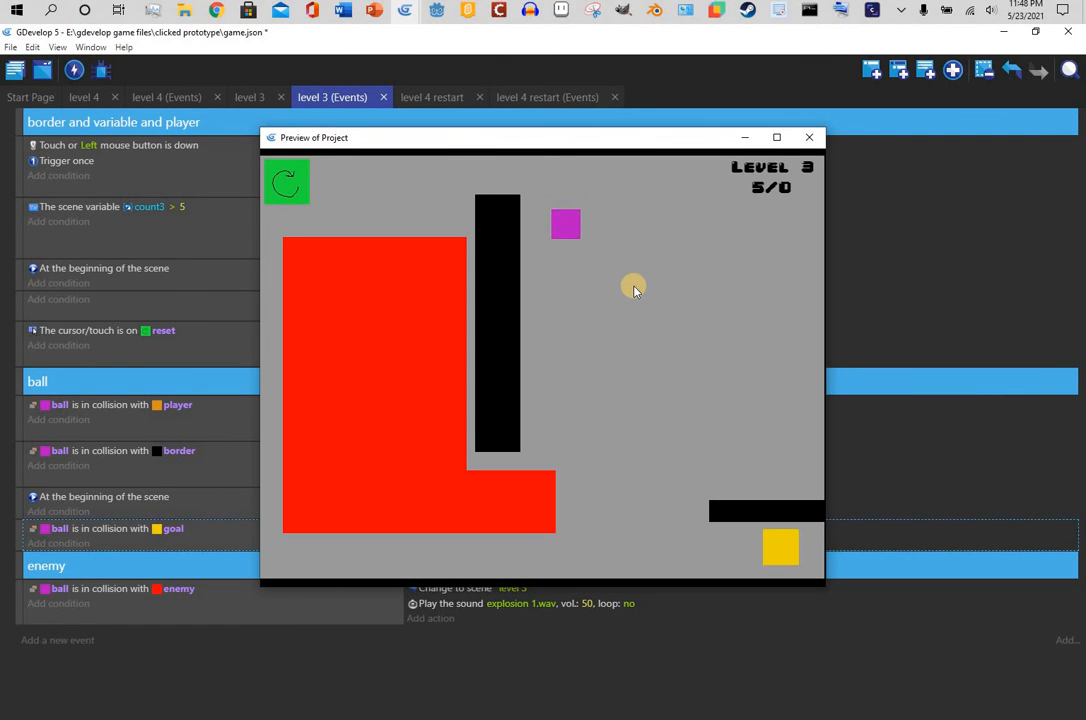
pyautogui.click(631, 296)
pyautogui.click(527, 361)
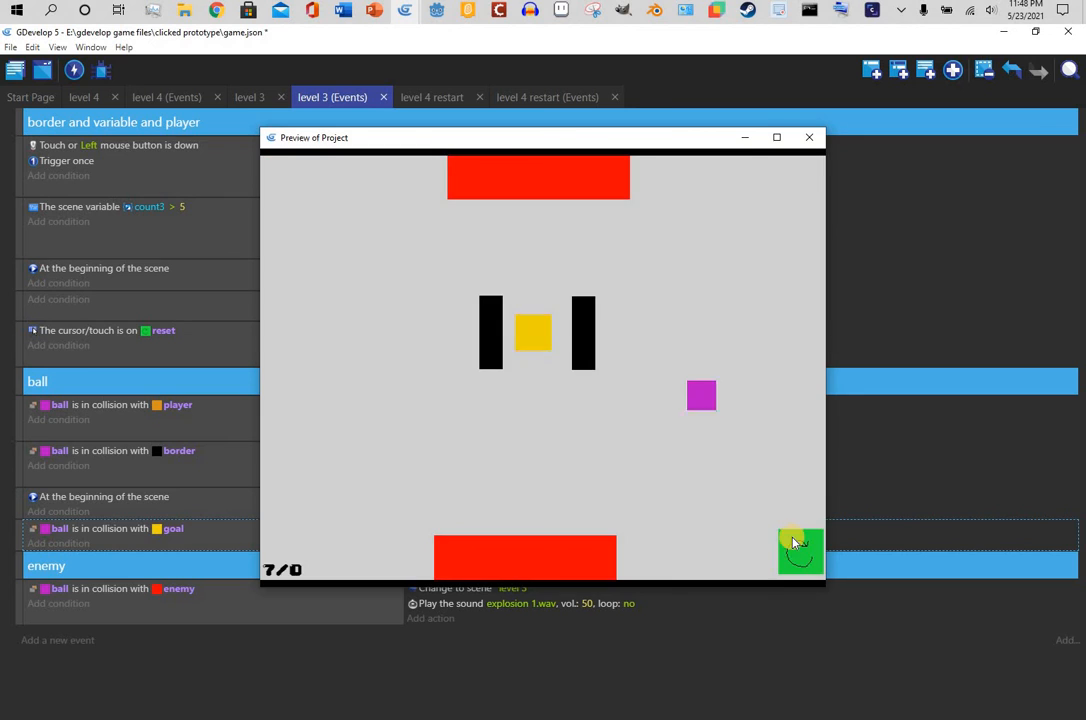
# - Playtest level 4 by placing player blocks to steer the ball towards the central goal, and close the preview
pyautogui.click(797, 502)
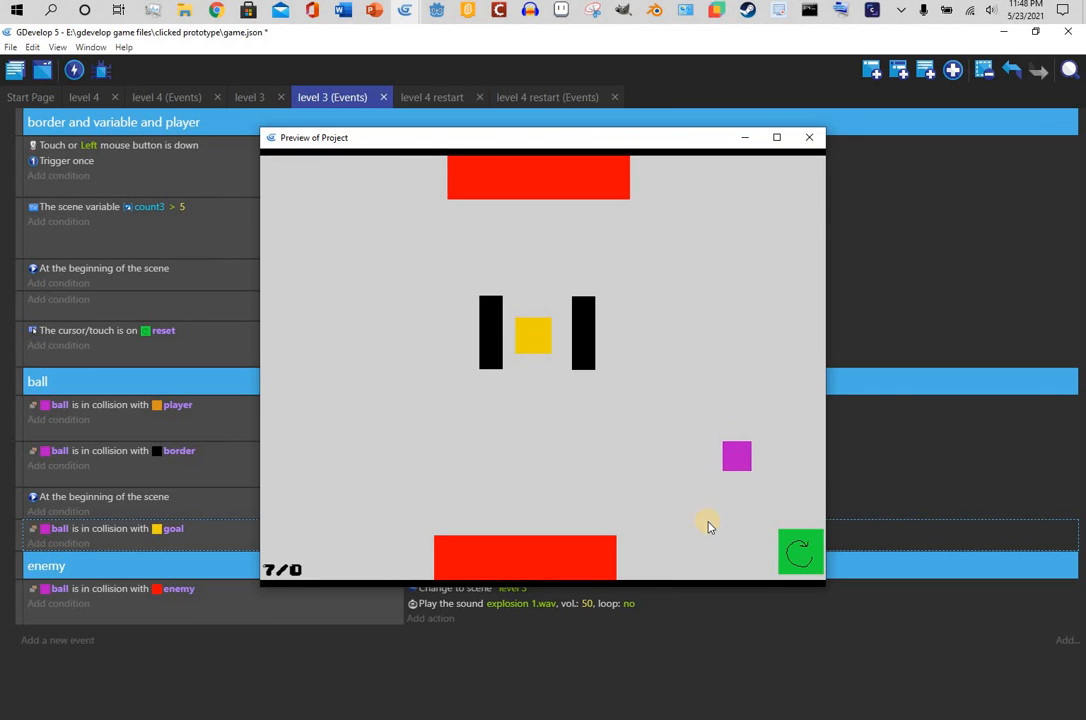
pyautogui.click(740, 538)
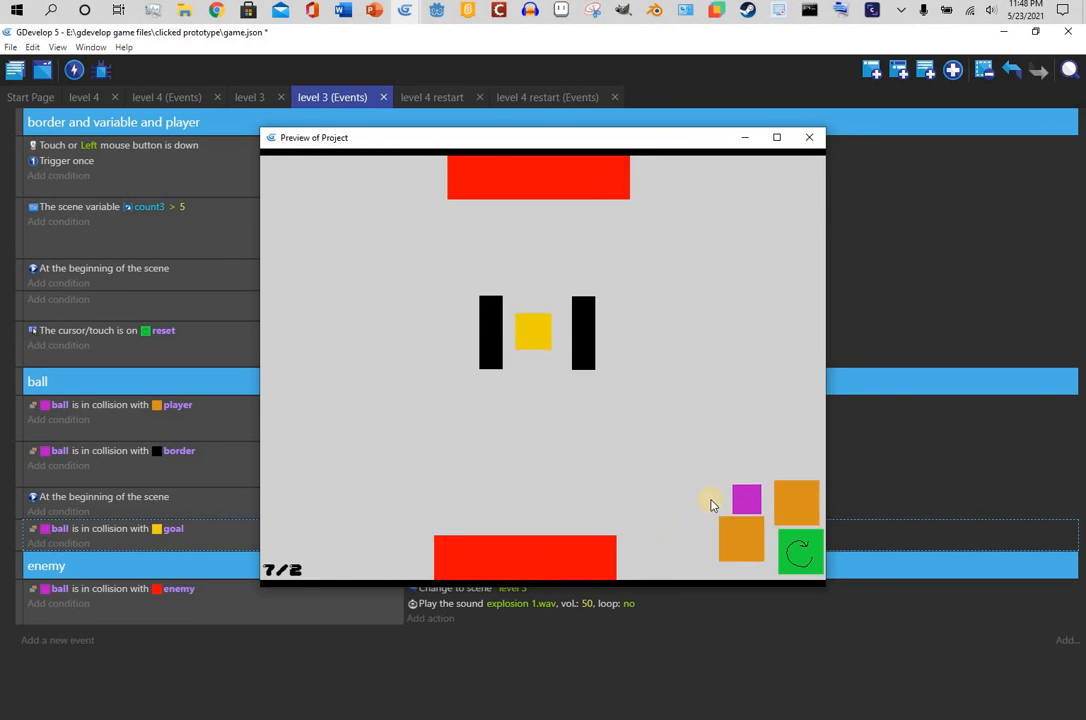
pyautogui.click(701, 404)
pyautogui.click(688, 499)
pyautogui.click(634, 557)
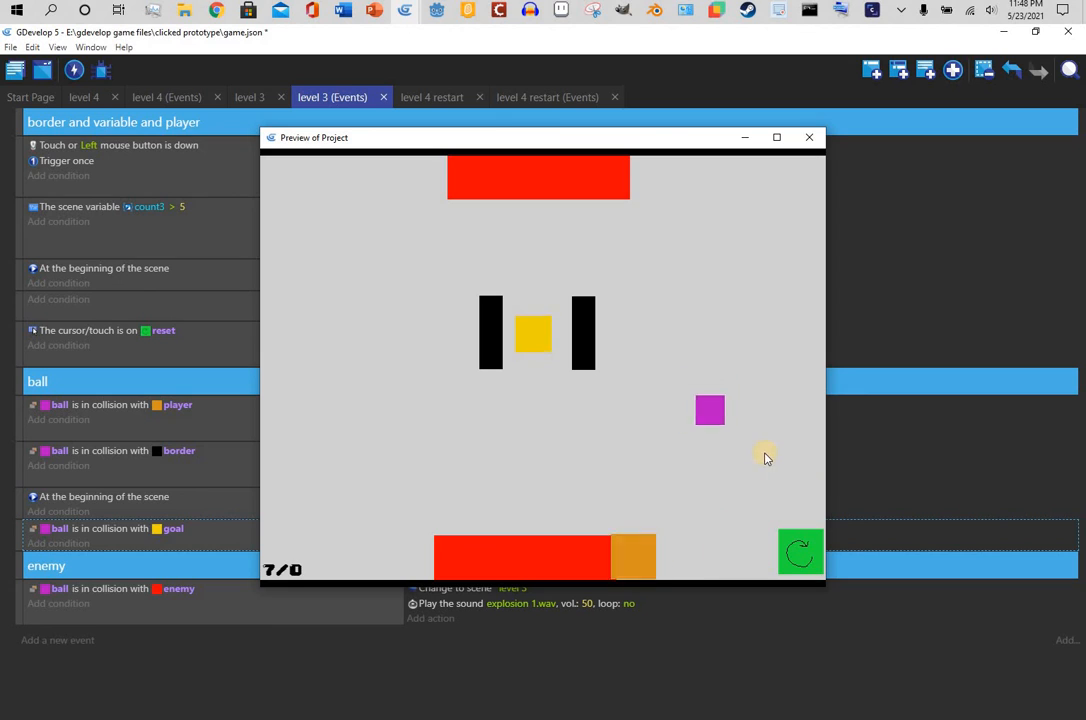
pyautogui.click(764, 454)
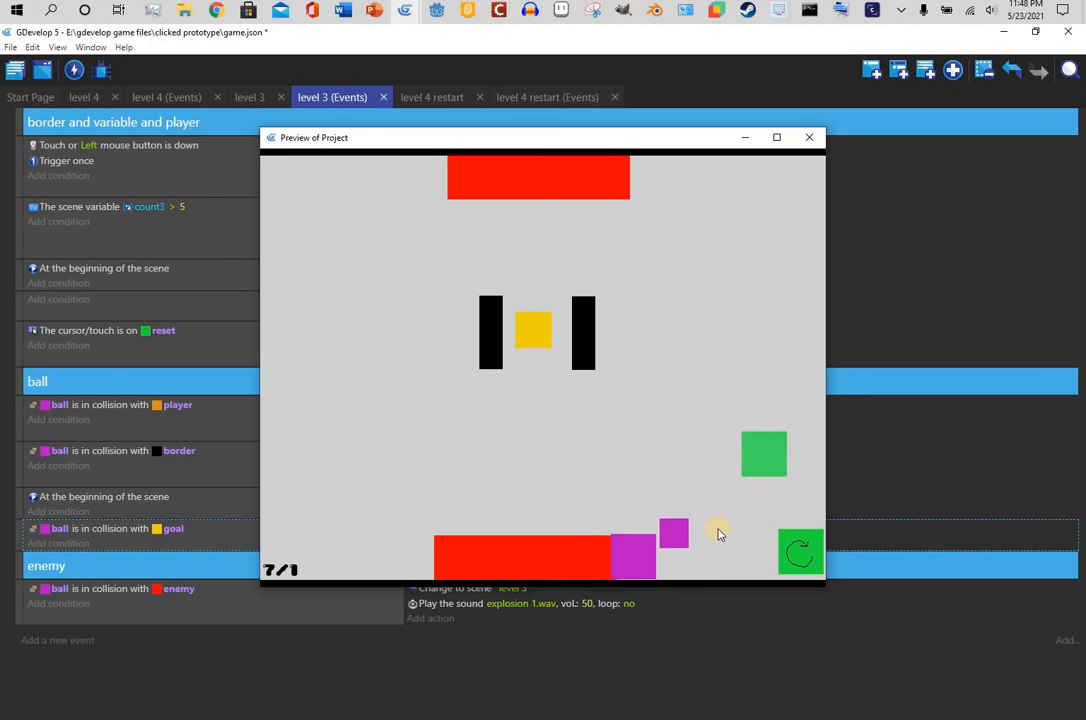
pyautogui.click(808, 558)
pyautogui.click(750, 517)
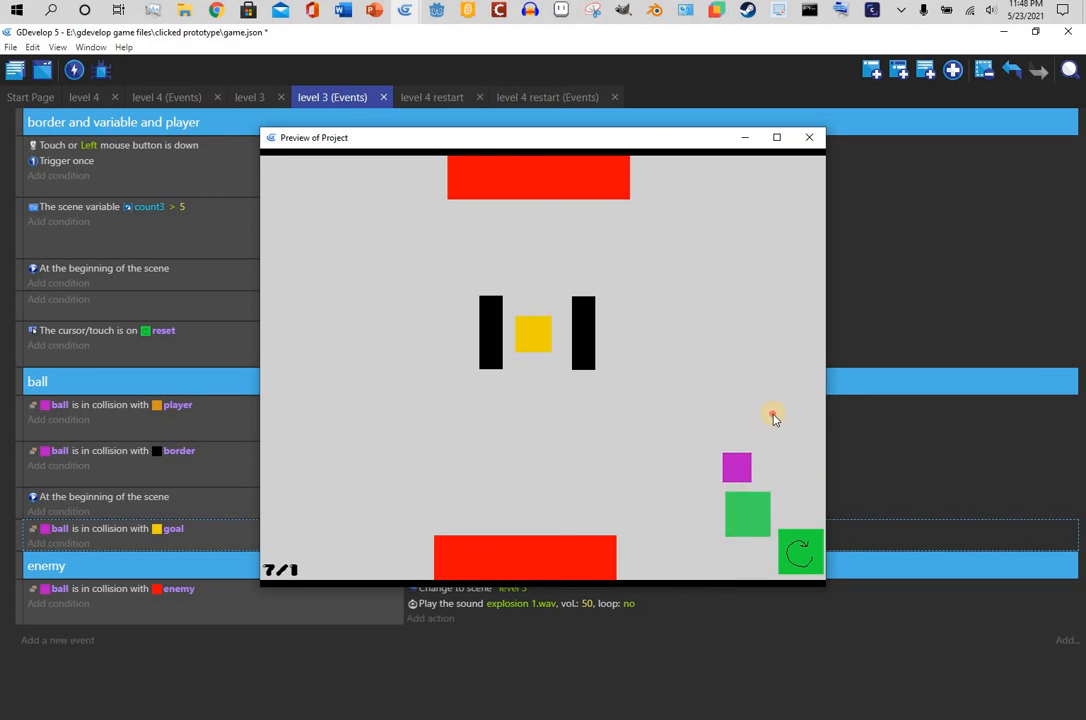
pyautogui.click(771, 416)
pyautogui.click(806, 485)
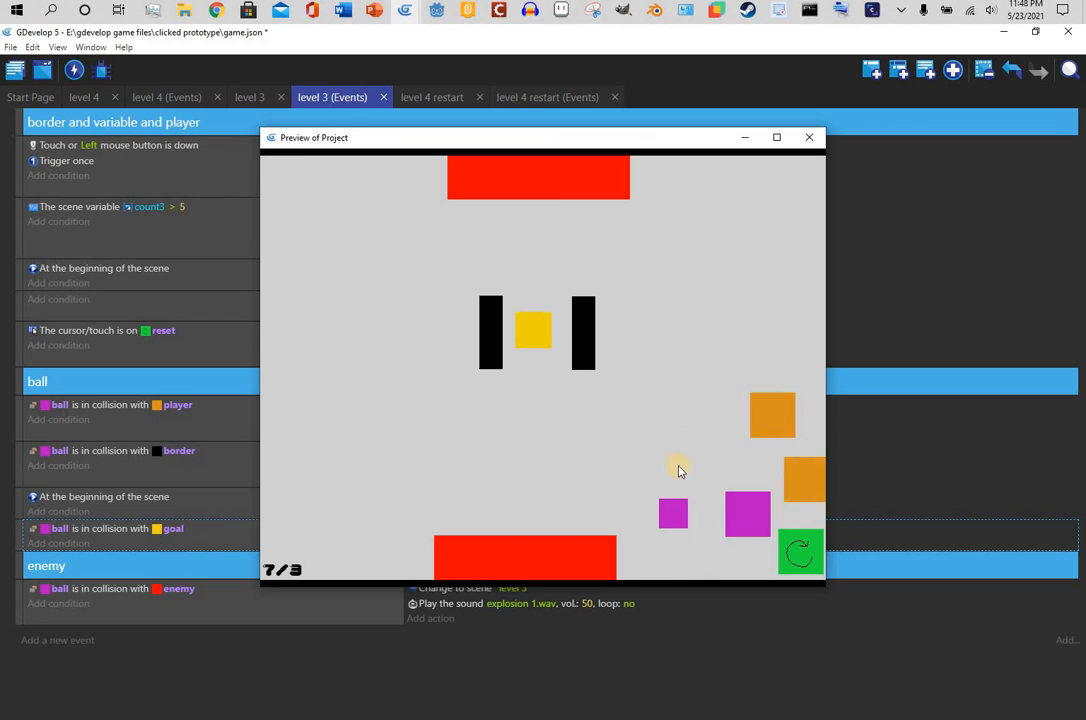
pyautogui.click(661, 455)
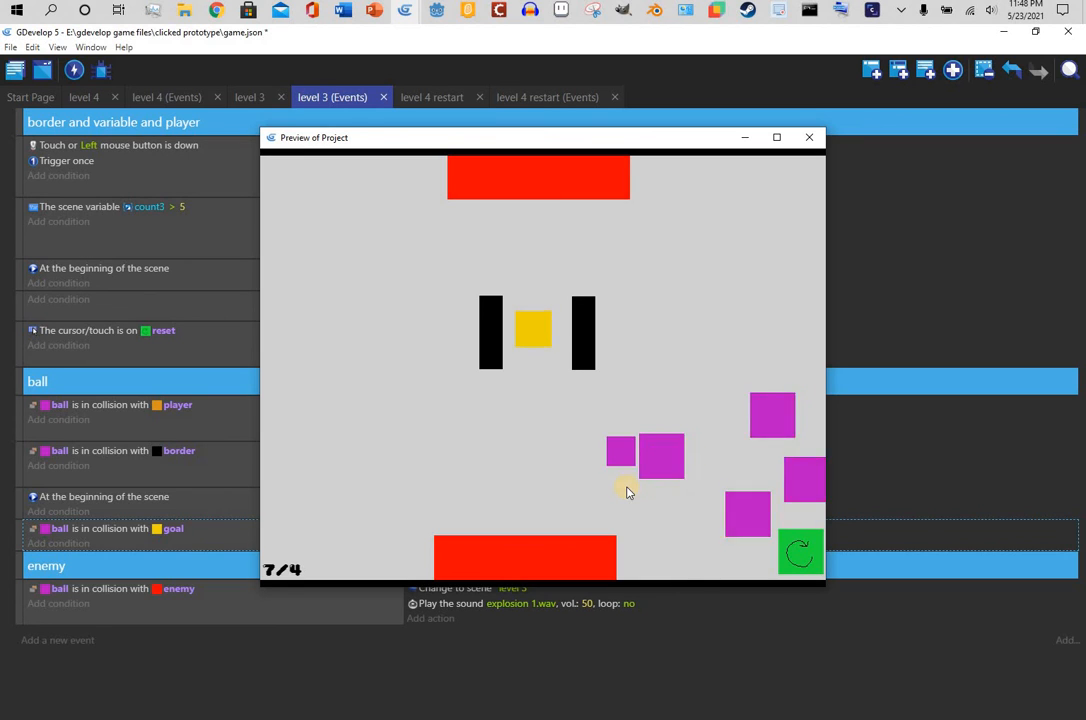
pyautogui.click(549, 450)
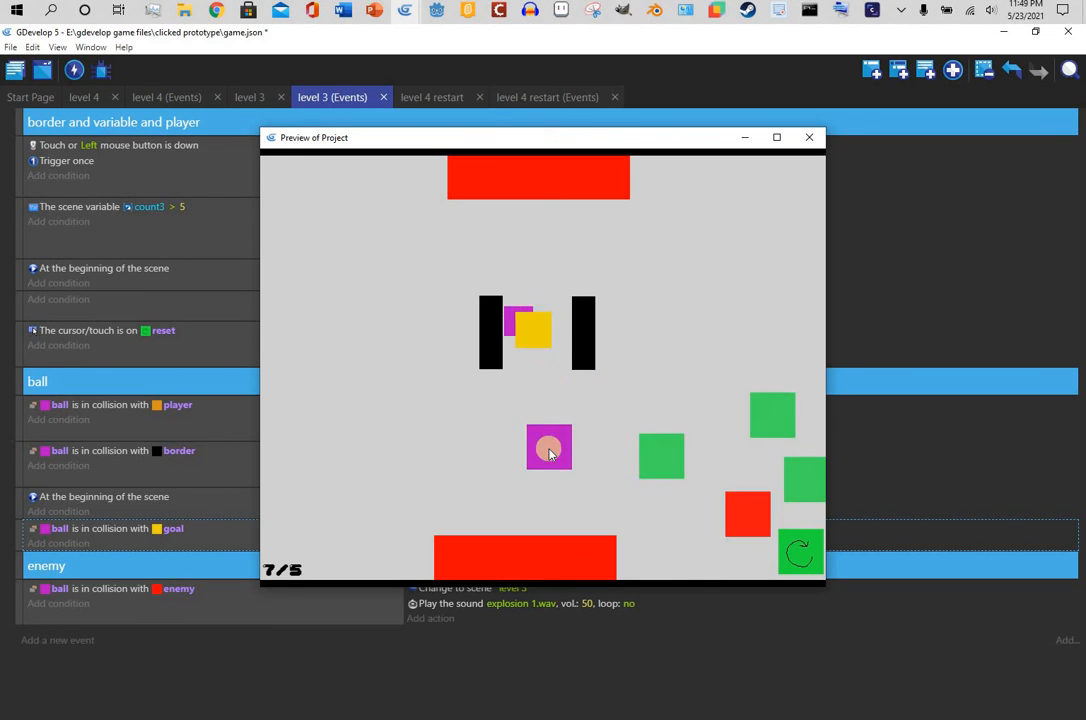
pyautogui.click(748, 490)
pyautogui.click(781, 438)
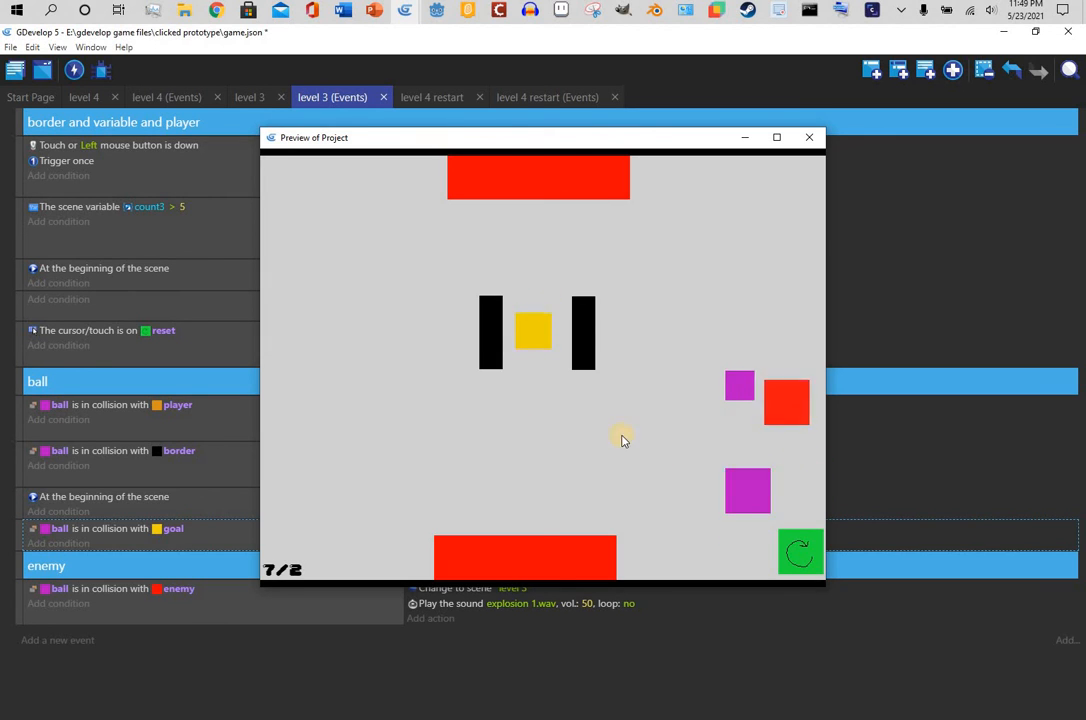
pyautogui.click(671, 231)
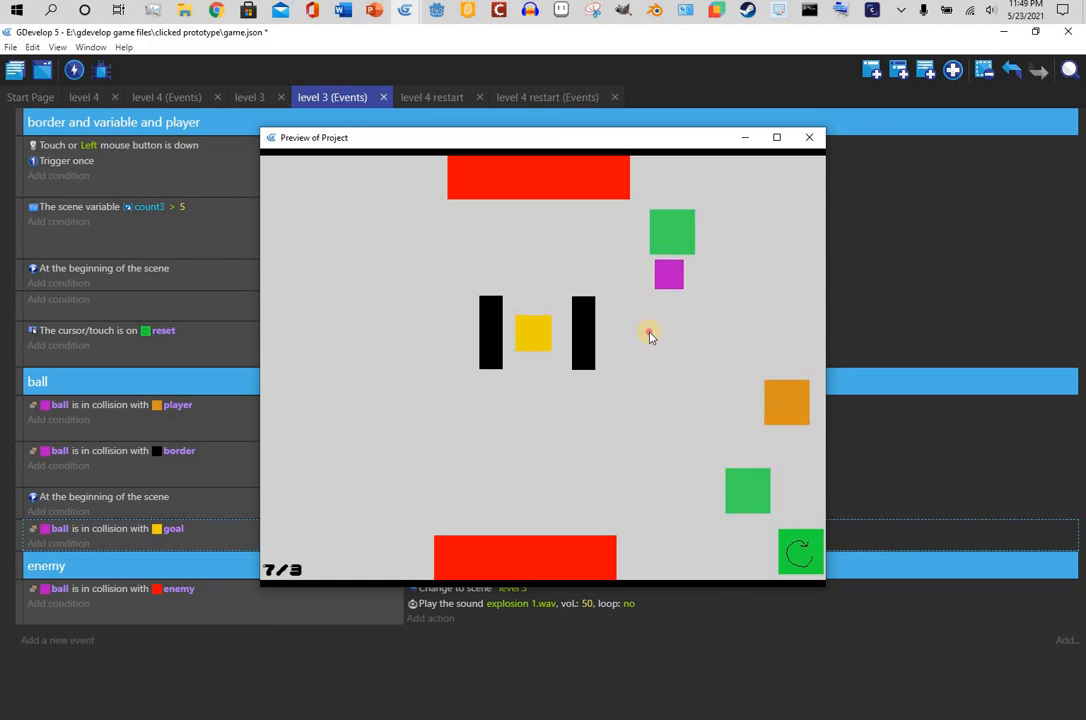
pyautogui.click(652, 336)
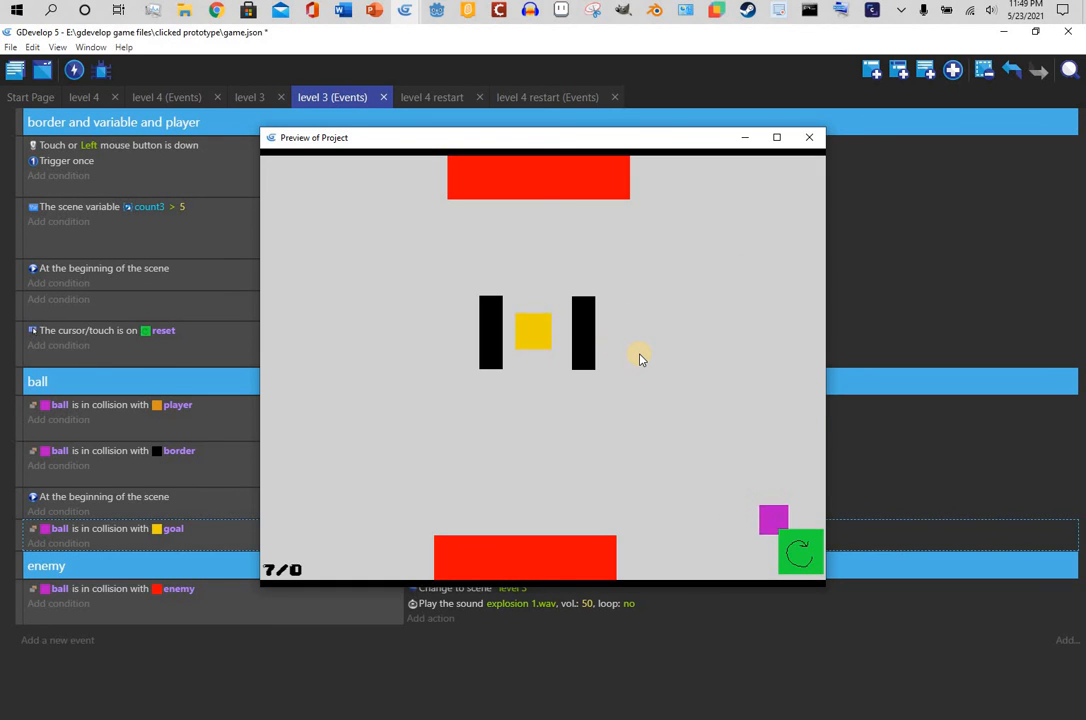
pyautogui.click(791, 462)
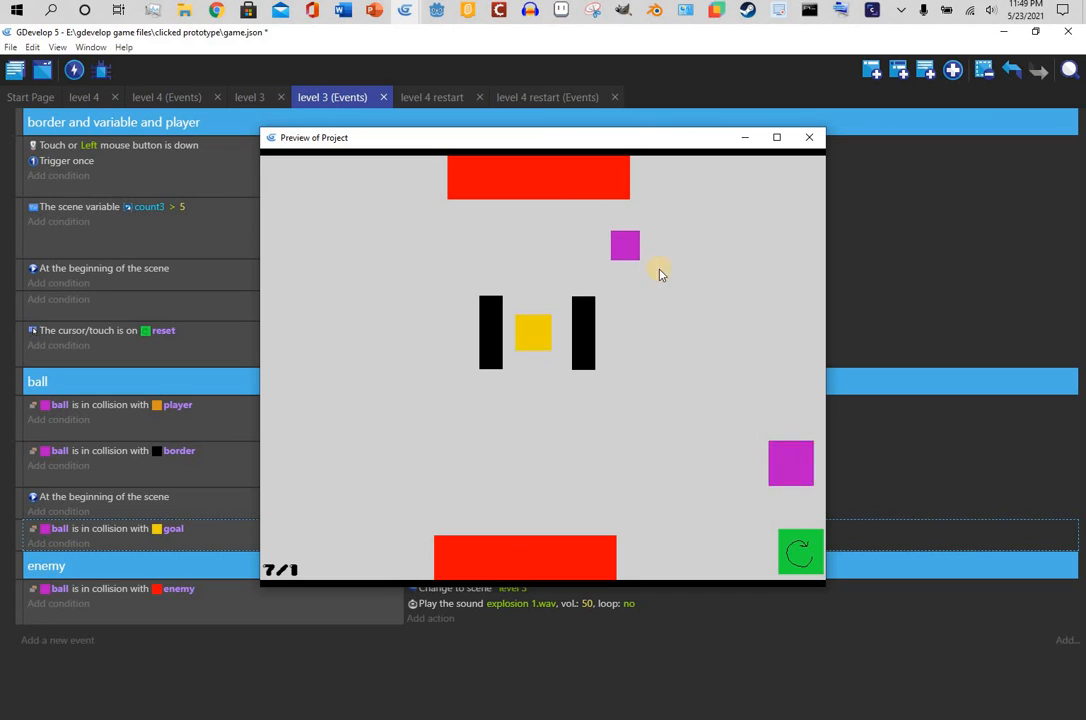
pyautogui.click(616, 221)
pyautogui.click(640, 326)
pyautogui.click(692, 278)
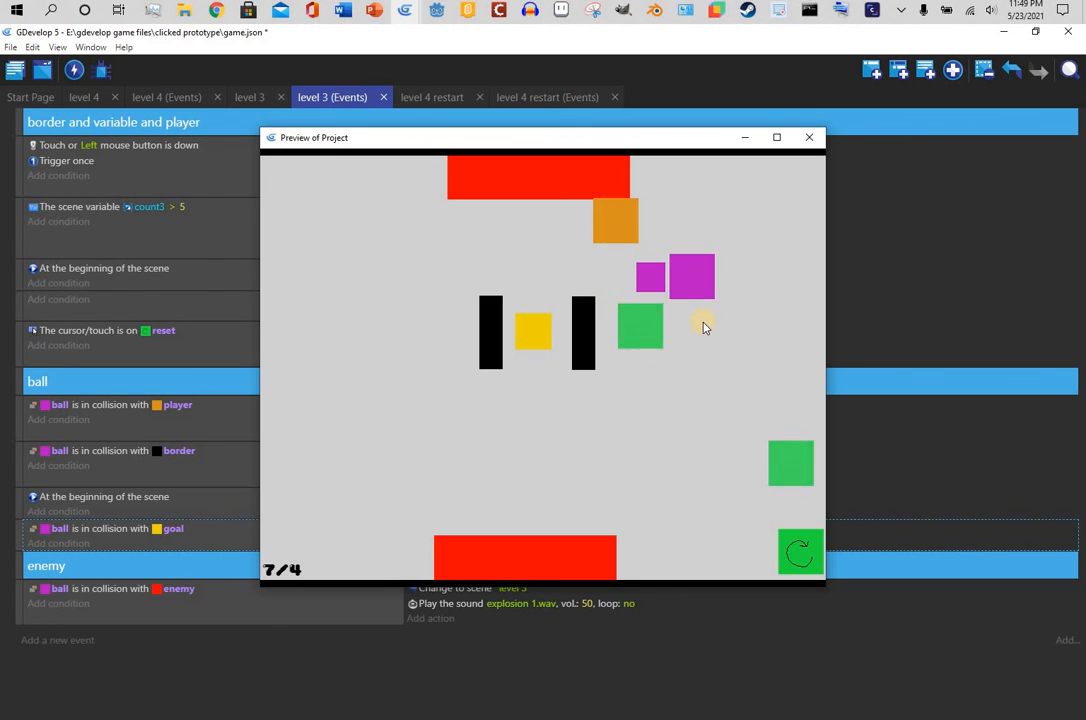
pyautogui.click(554, 221)
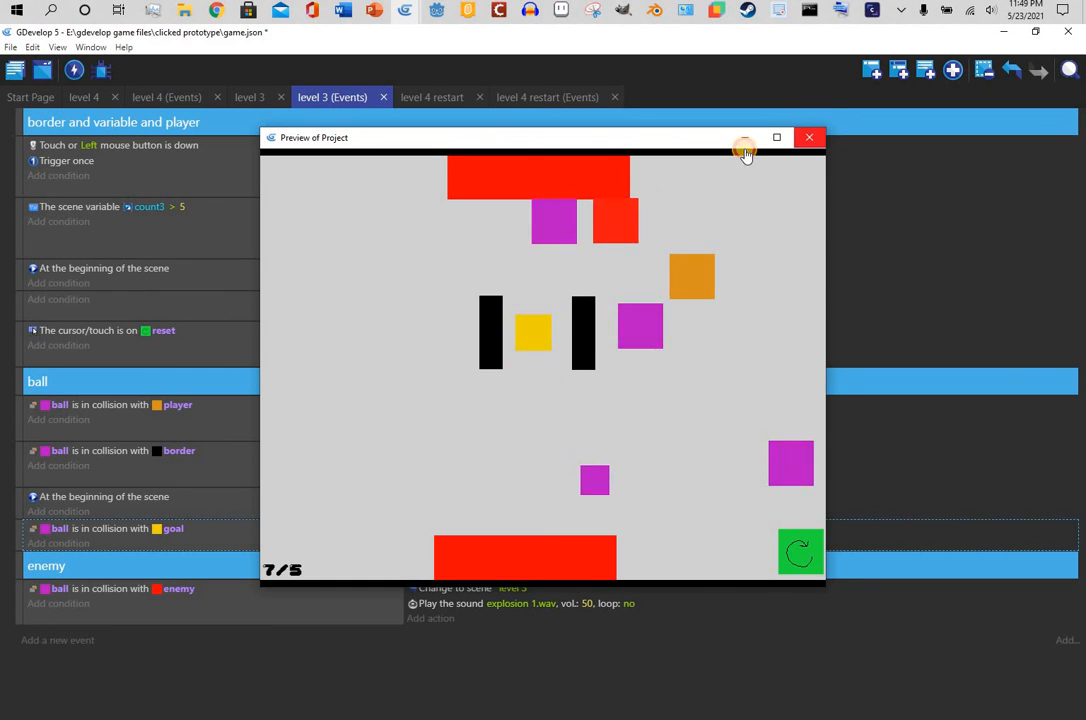
pyautogui.click(809, 137)
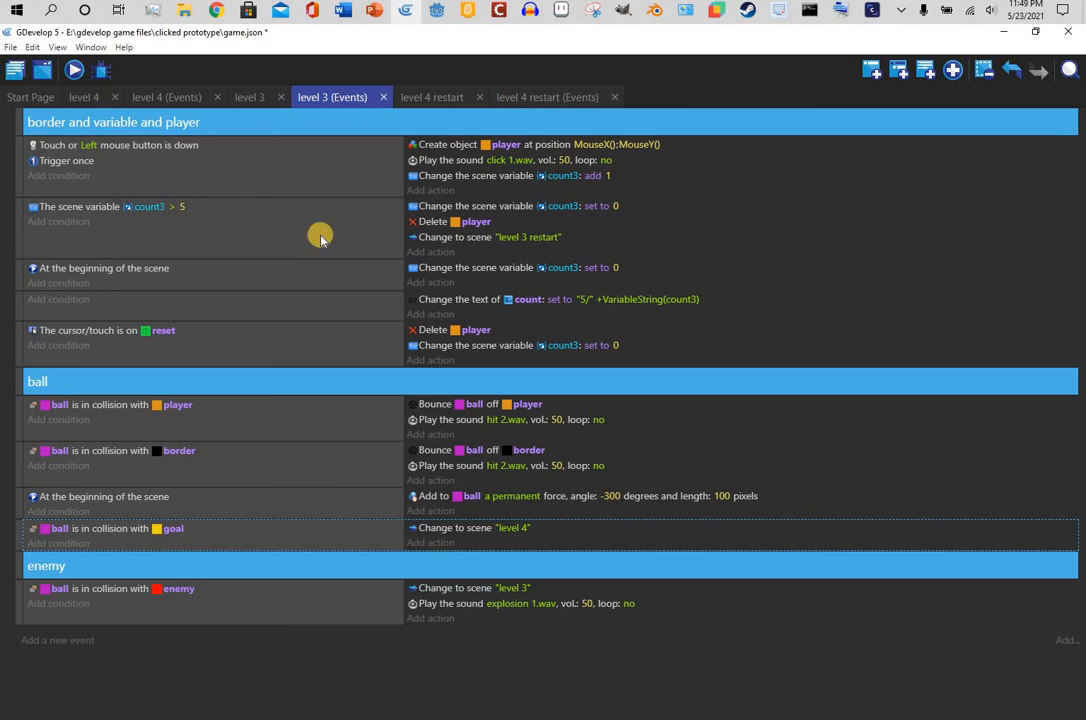
# - Change level 4's scene background color to the darker grey preset in its scene properties
pyautogui.click(84, 97)
pyautogui.rightClick(347, 417)
pyautogui.click(347, 417)
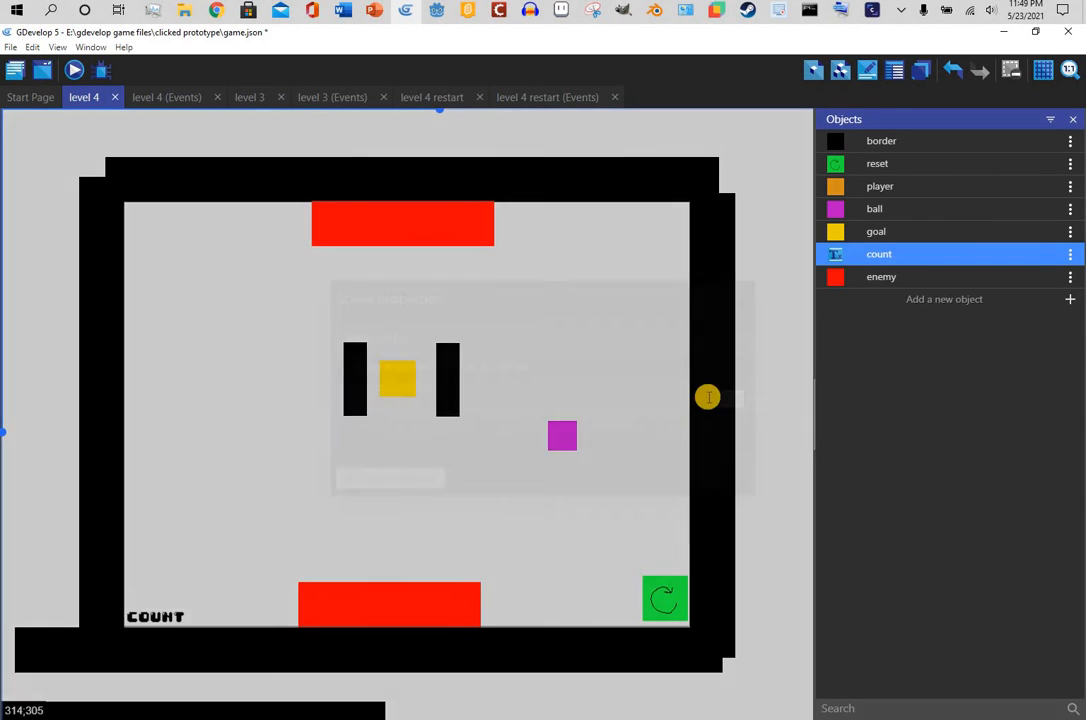
pyautogui.click(725, 402)
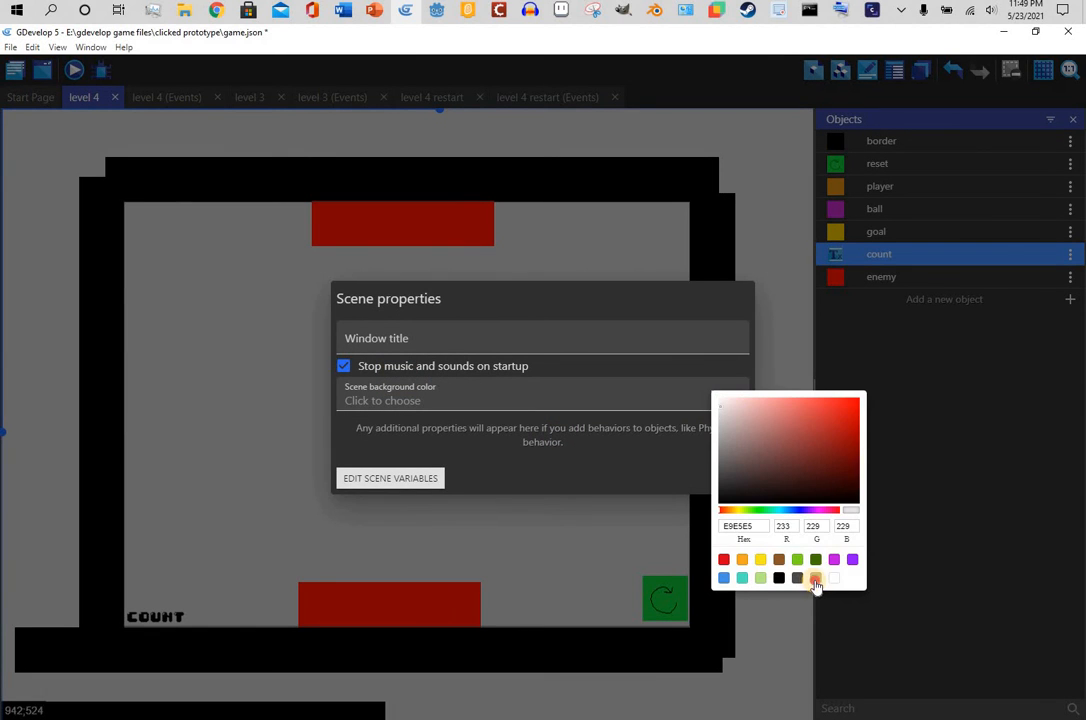
pyautogui.click(648, 480)
pyautogui.click(726, 485)
pyautogui.click(762, 478)
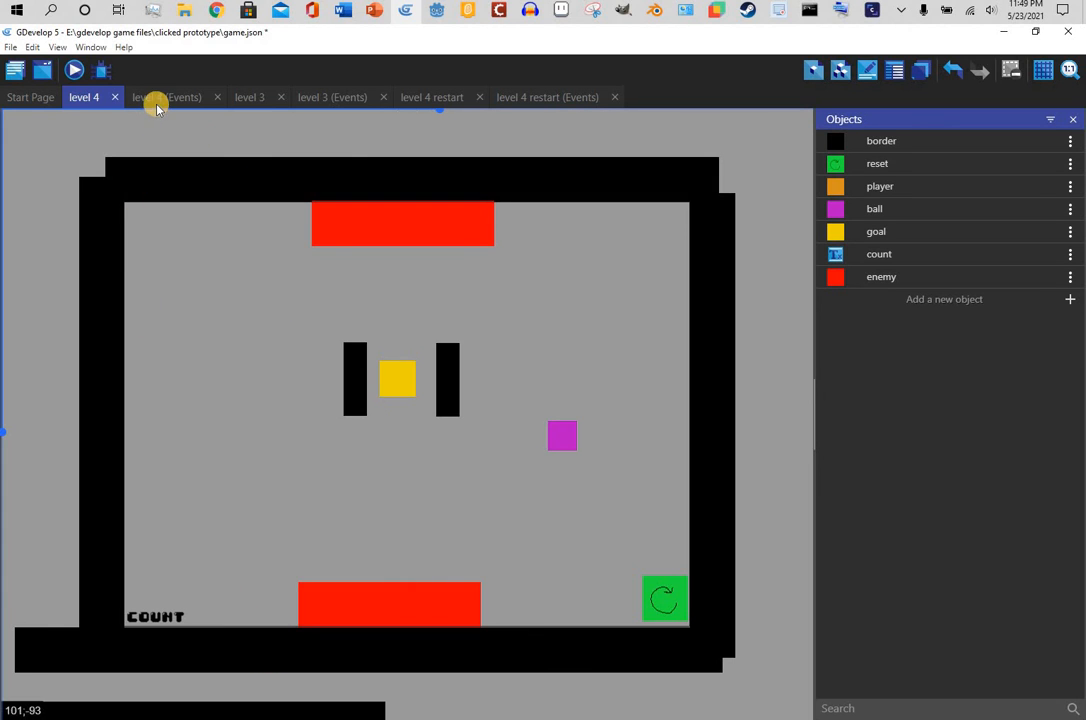
# - Copy the title object from level 3 into level 4's object list, placing it after the count object
pyautogui.click(249, 97)
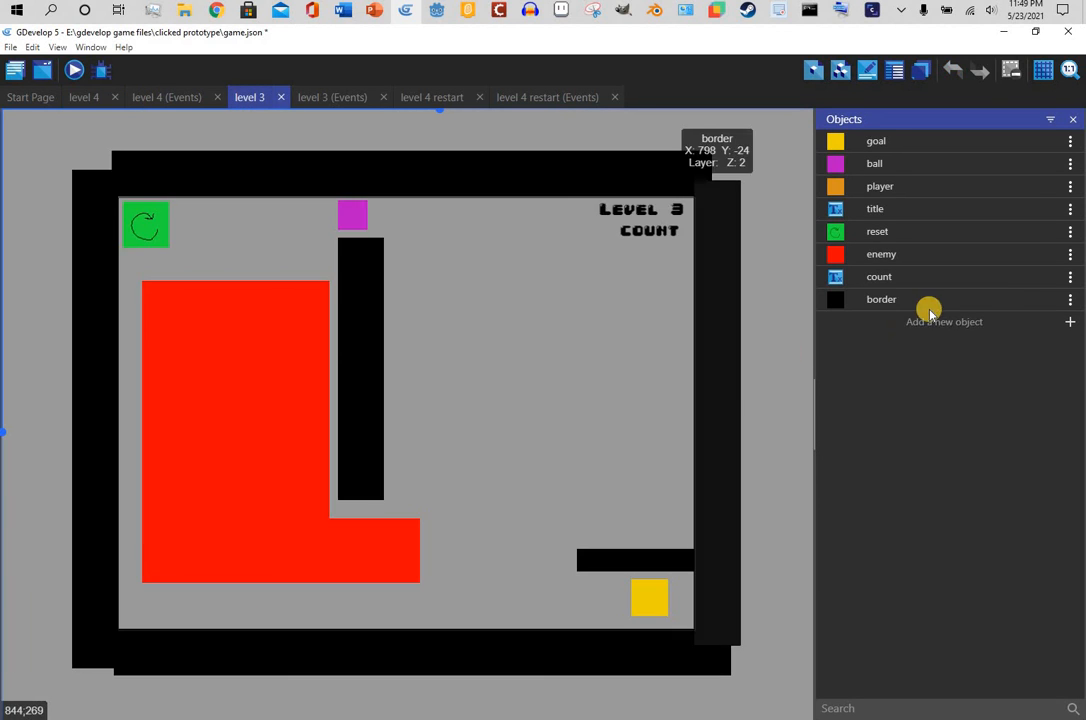
pyautogui.click(1070, 209)
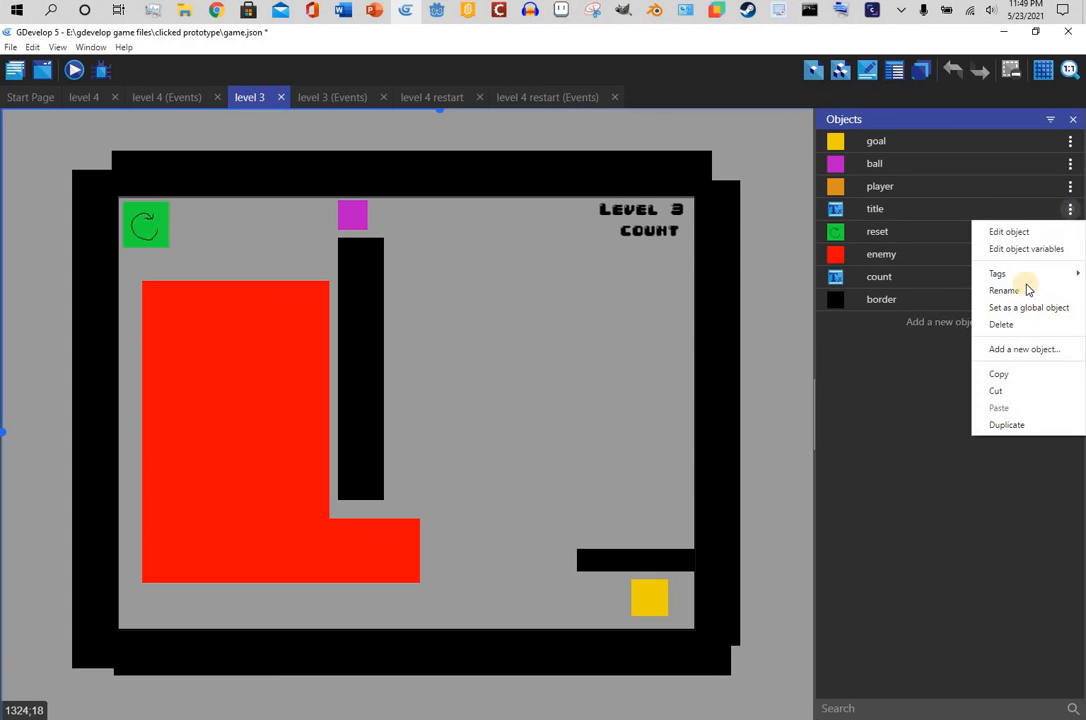
pyautogui.click(995, 376)
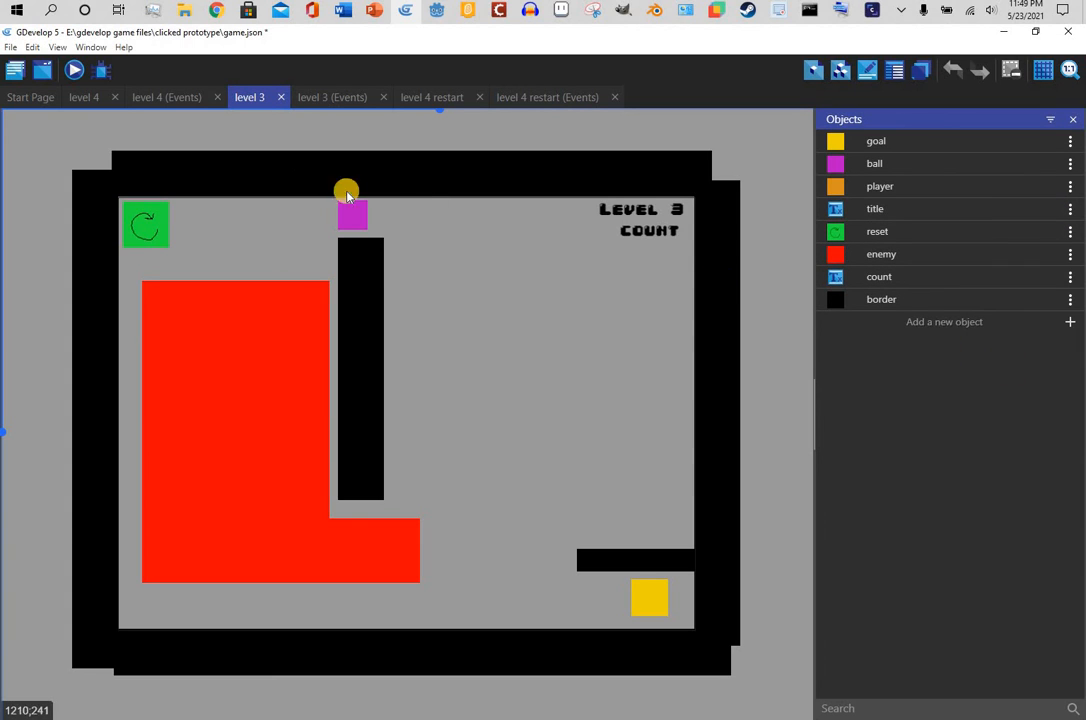
pyautogui.click(84, 97)
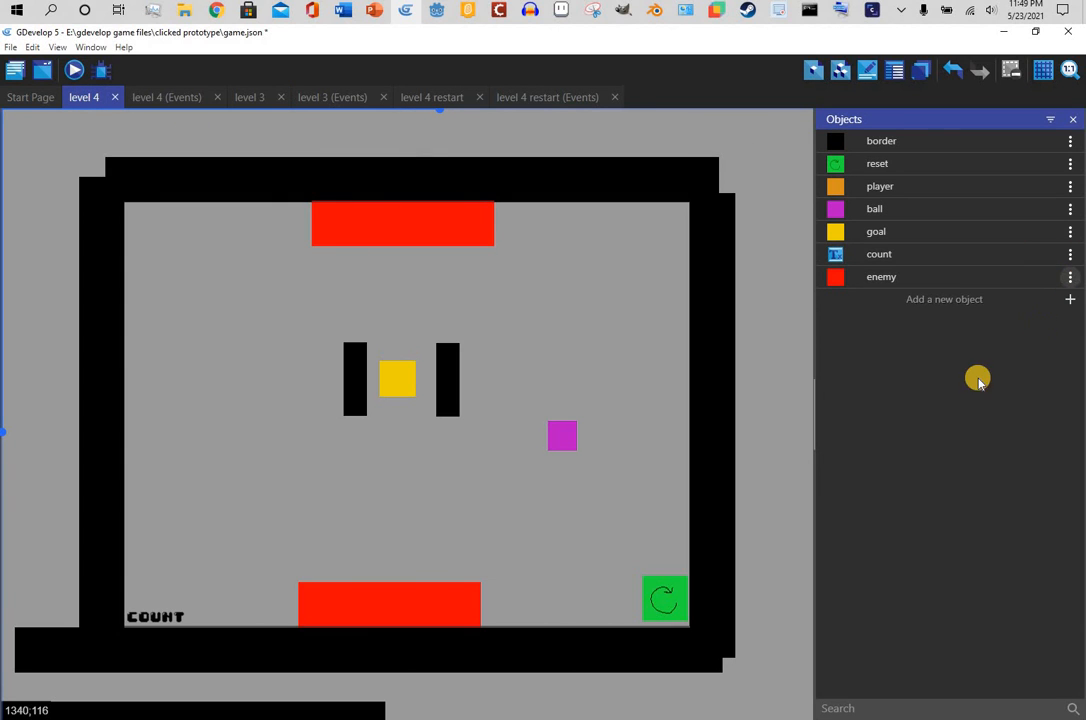
pyautogui.click(1008, 471)
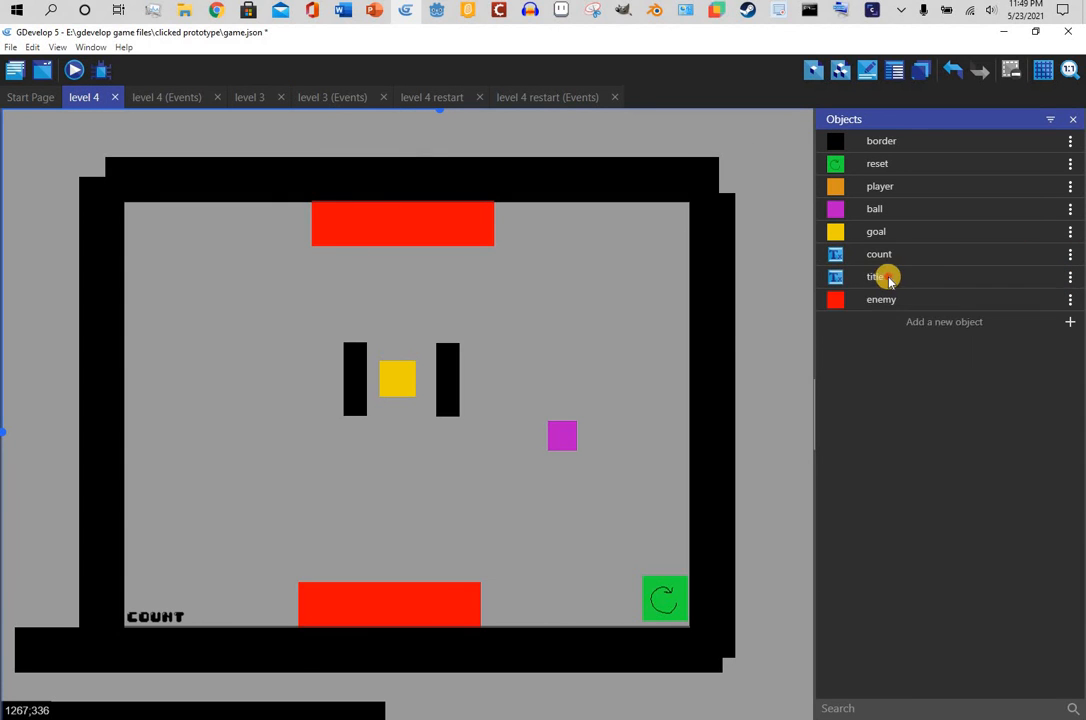
# - Place the title object directly above the count text in level 4 and change its text to "Level 4"
pyautogui.moveTo(889, 281); pyautogui.dragTo(131, 600)
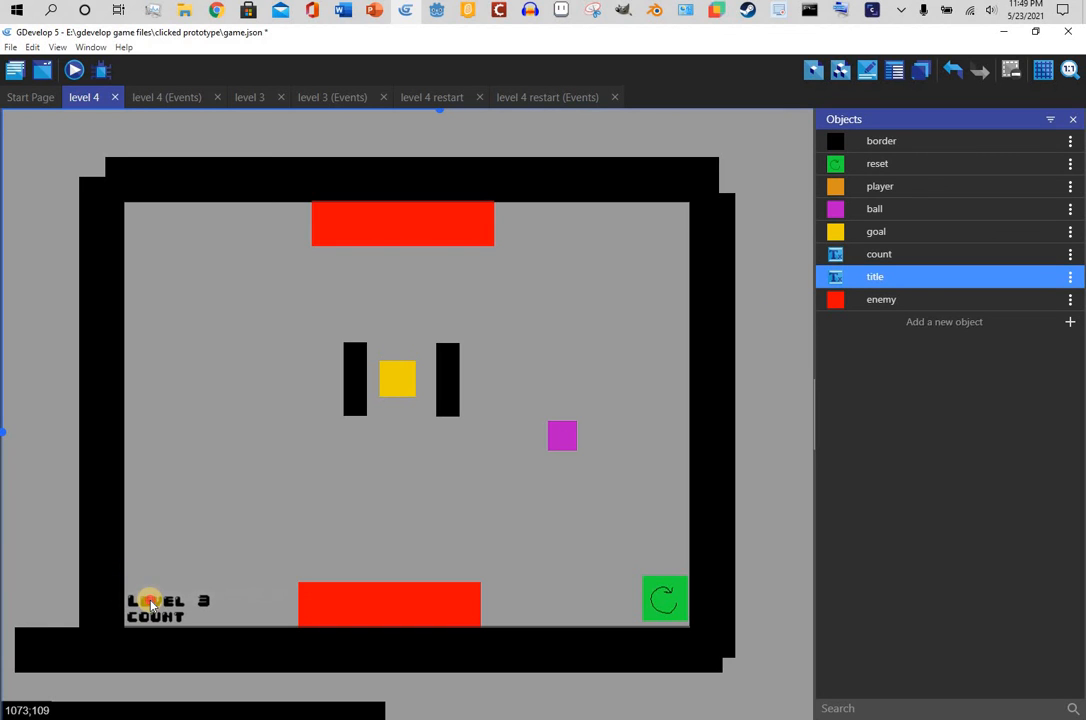
pyautogui.doubleClick(151, 604)
pyautogui.click(311, 203)
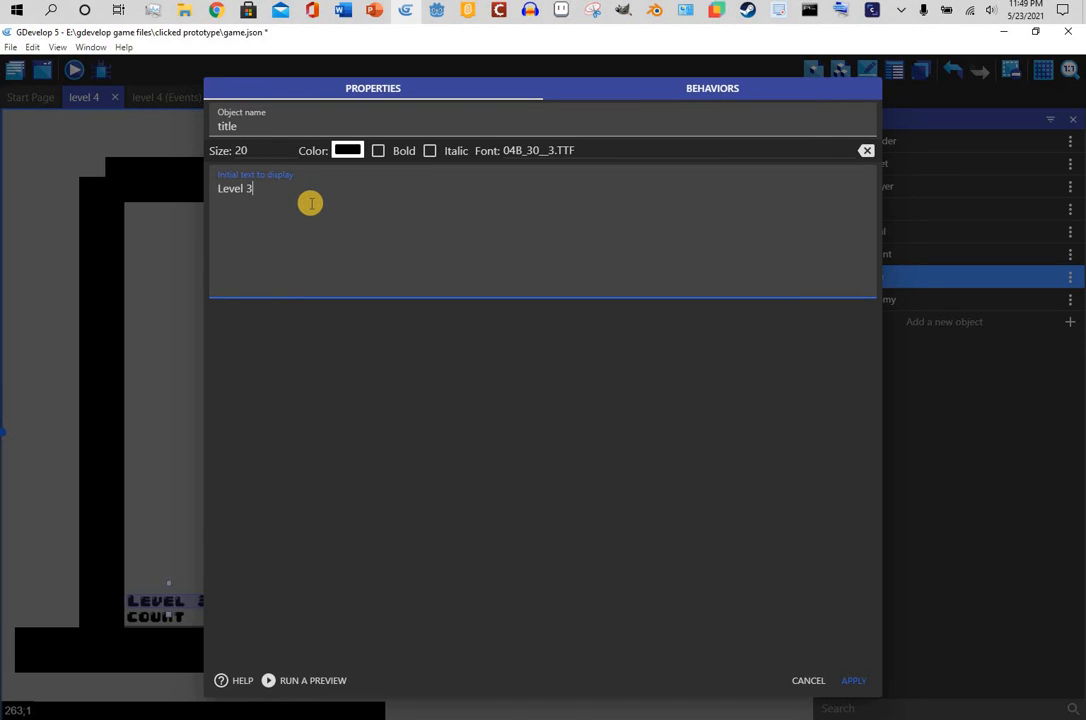
pyautogui.click(858, 681)
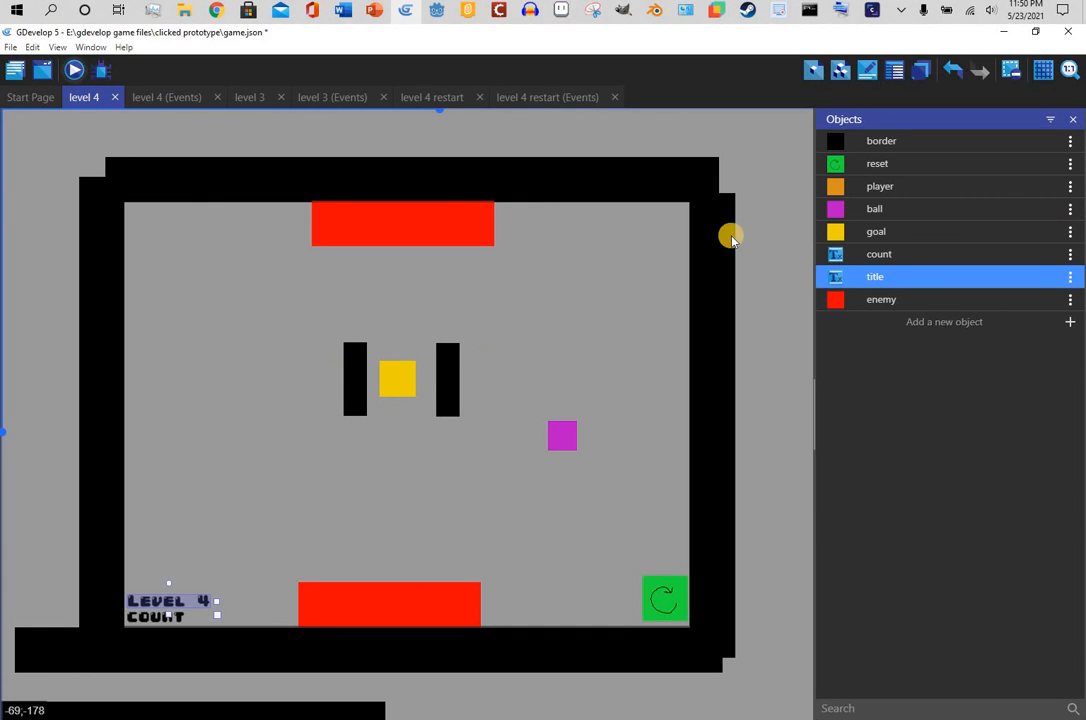
# - Change the Z order of the title and count text instances in level 4
pyautogui.click(866, 70)
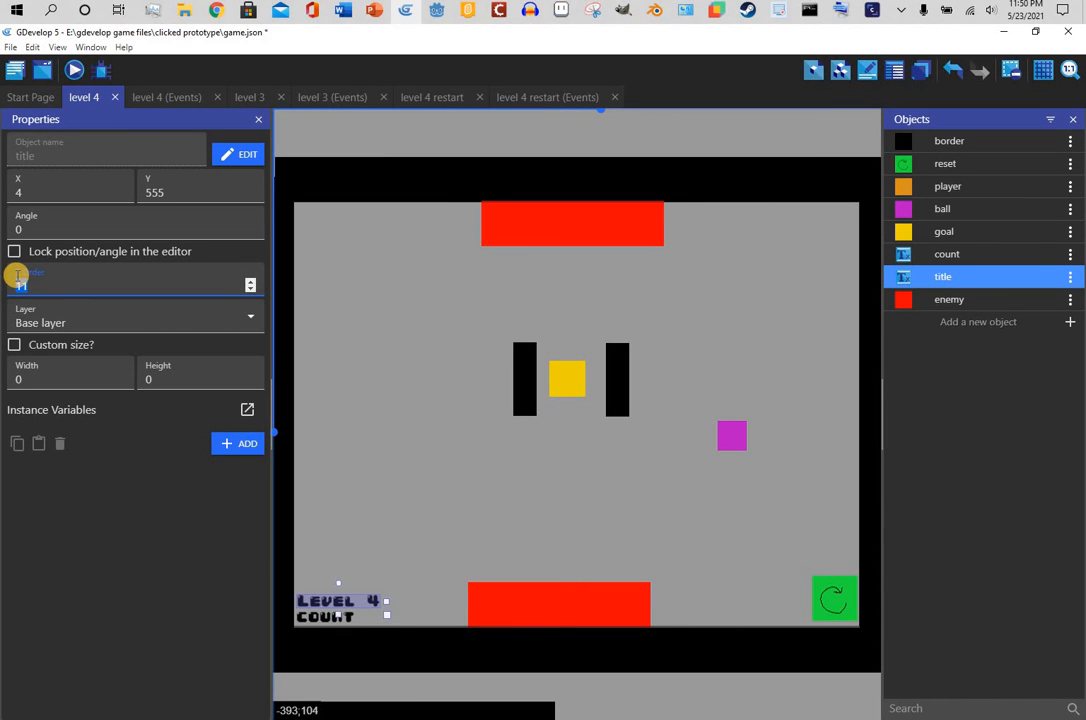
pyautogui.click(318, 620)
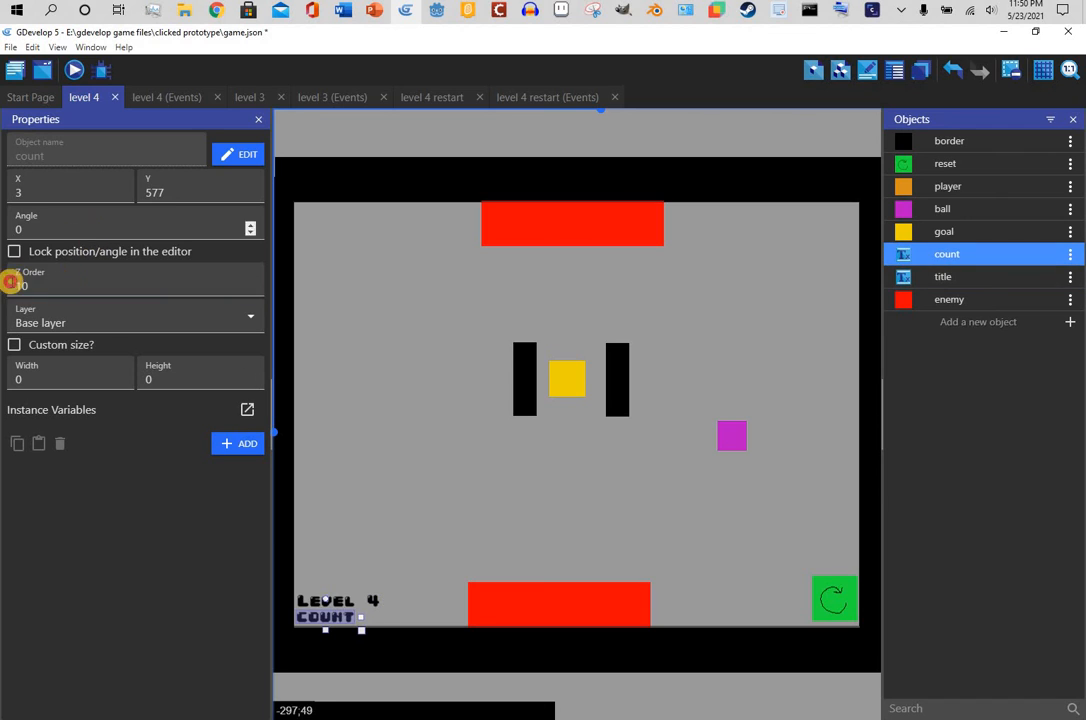
pyautogui.click(420, 352)
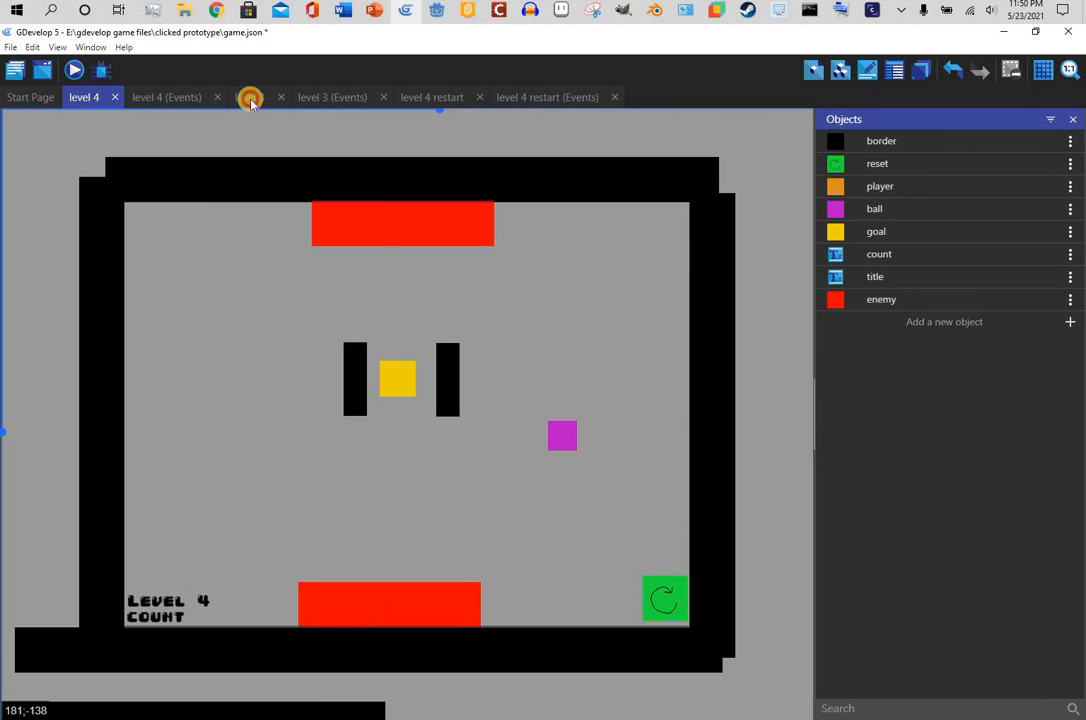
# - Set the Z order of level 3's count text instance to 0
pyautogui.click(249, 97)
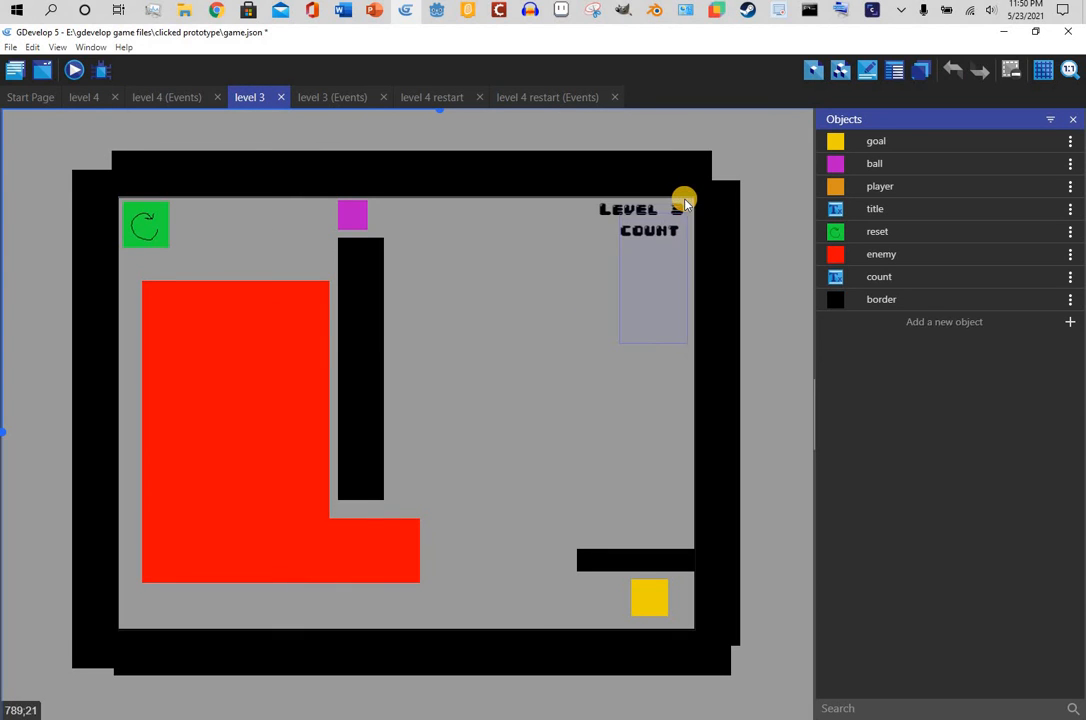
pyautogui.moveTo(684, 203)
pyautogui.mouseDown()
pyautogui.moveTo(679, 189)
pyautogui.moveTo(684, 203)
pyautogui.mouseUp()
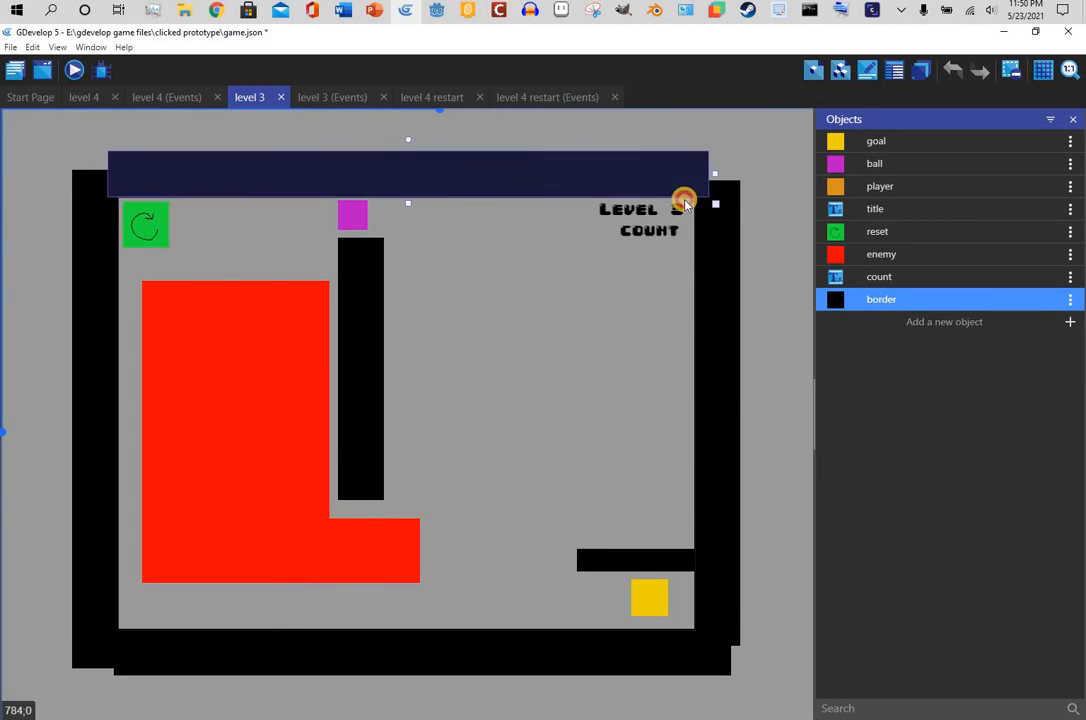
pyautogui.click(617, 222)
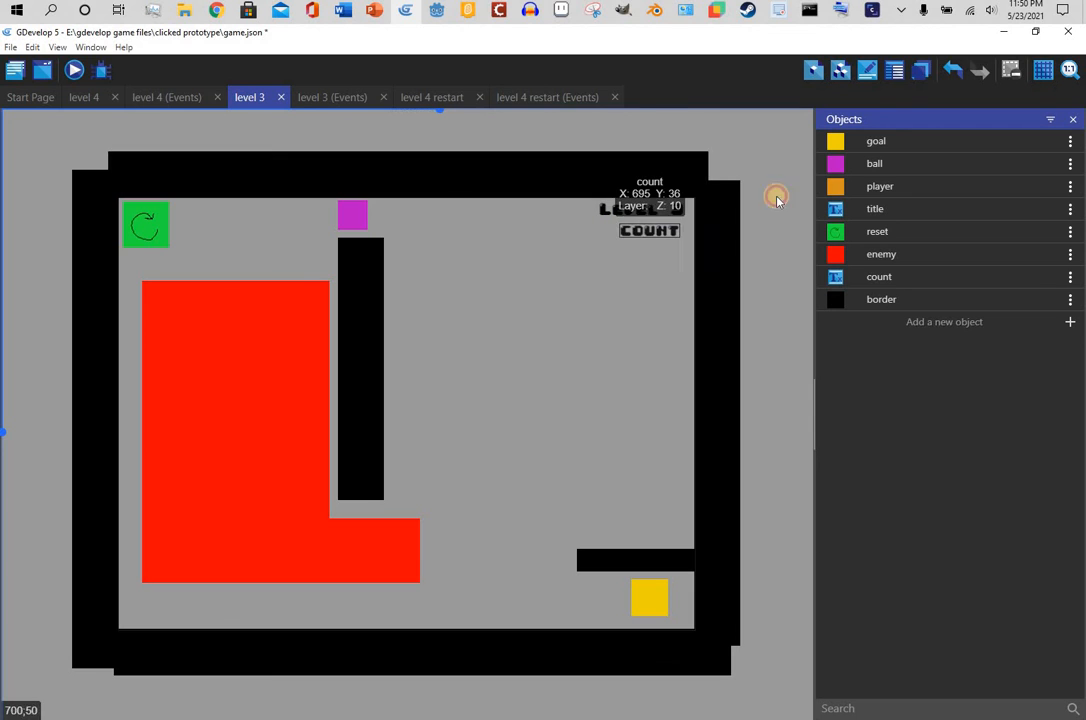
pyautogui.click(866, 72)
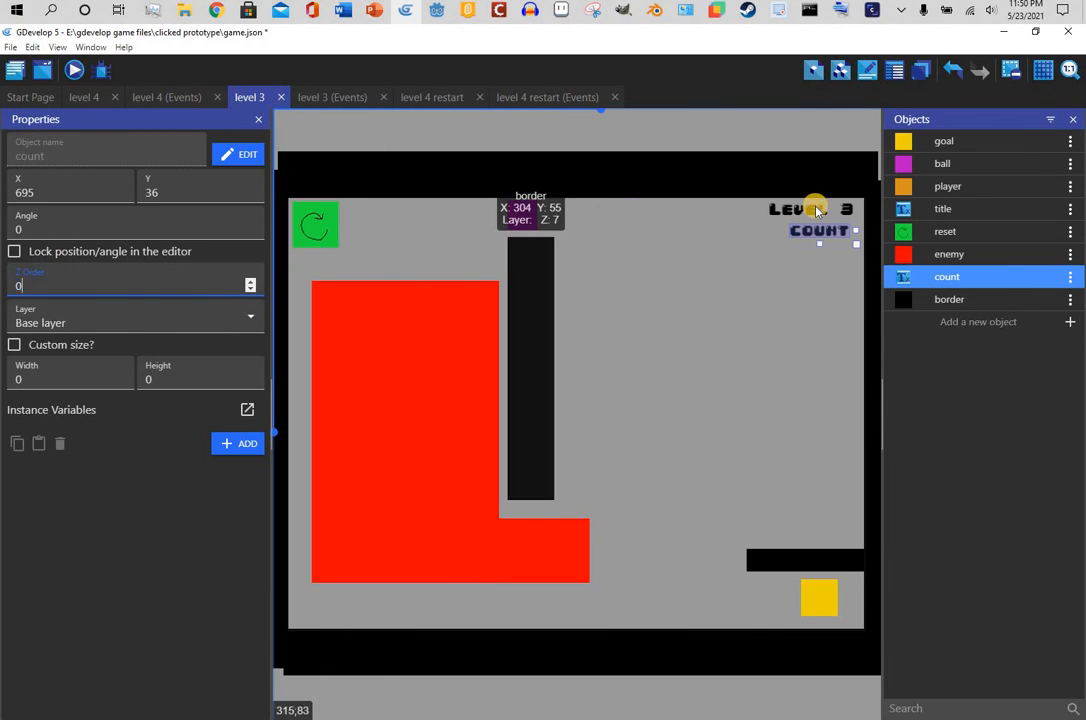
# - Change the Z order of level 3's title text instance
pyautogui.click(812, 209)
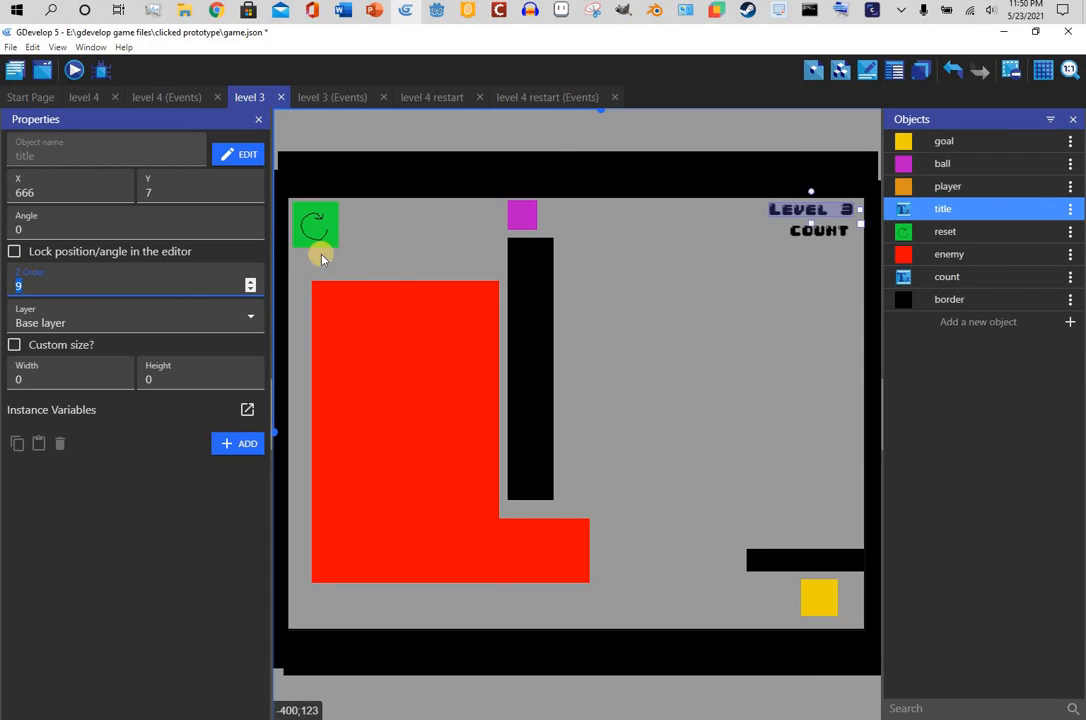
pyautogui.click(281, 121)
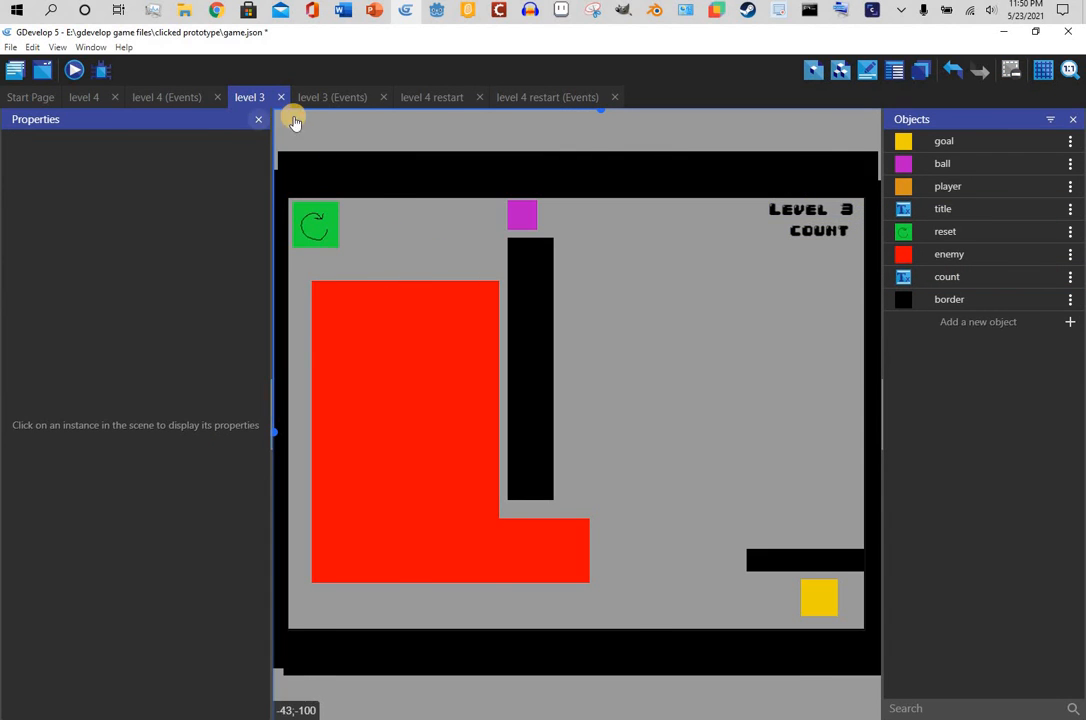
pyautogui.click(259, 120)
# - Close all the open scene and events editors and open the level 2 scene
pyautogui.click(484, 99)
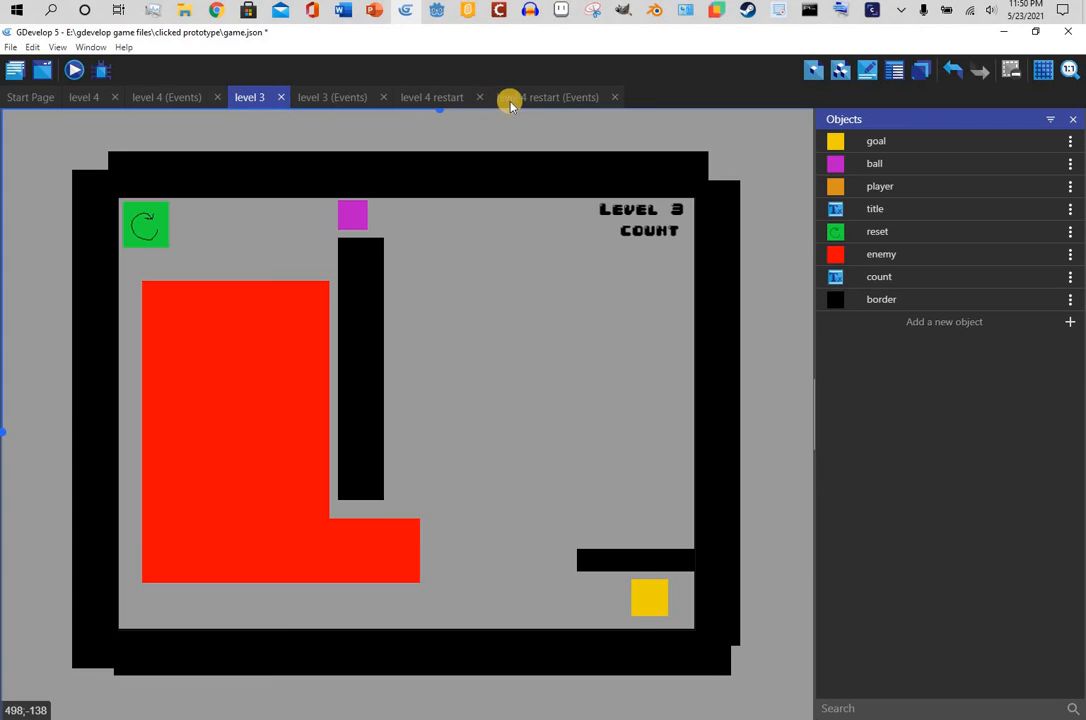
pyautogui.click(514, 99)
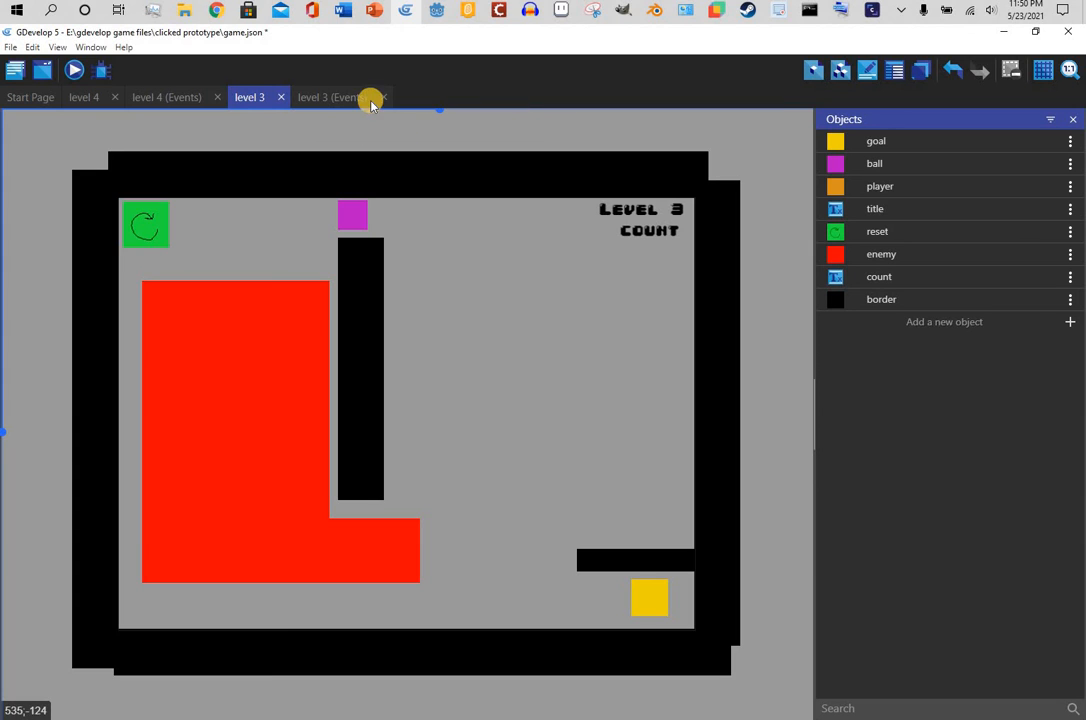
pyautogui.click(278, 99)
pyautogui.middleClick(137, 101)
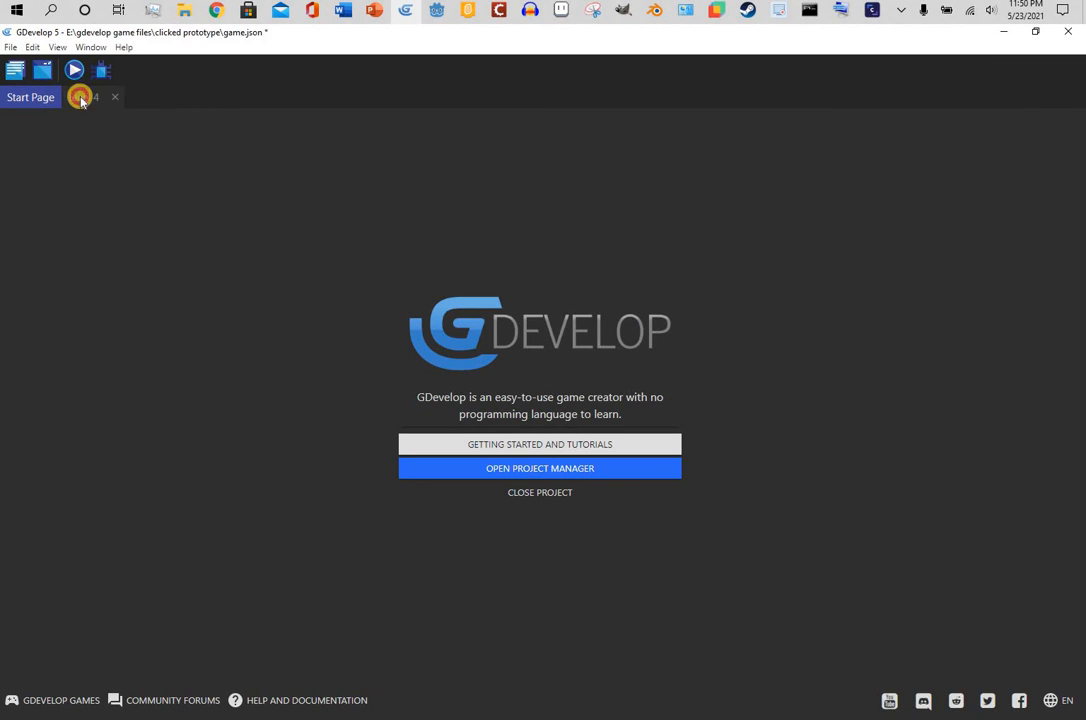
pyautogui.click(16, 80)
pyautogui.click(48, 178)
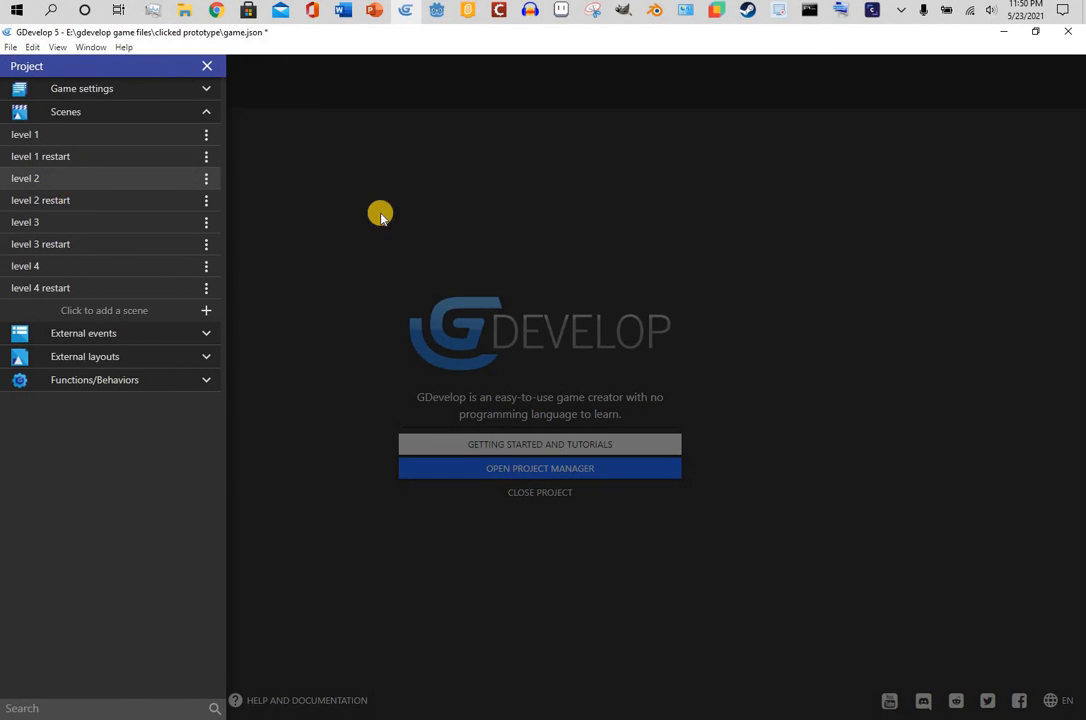
# - Set the Z order of level 2's count text instance to 0 and change the title text instance's Z order
pyautogui.click(163, 584)
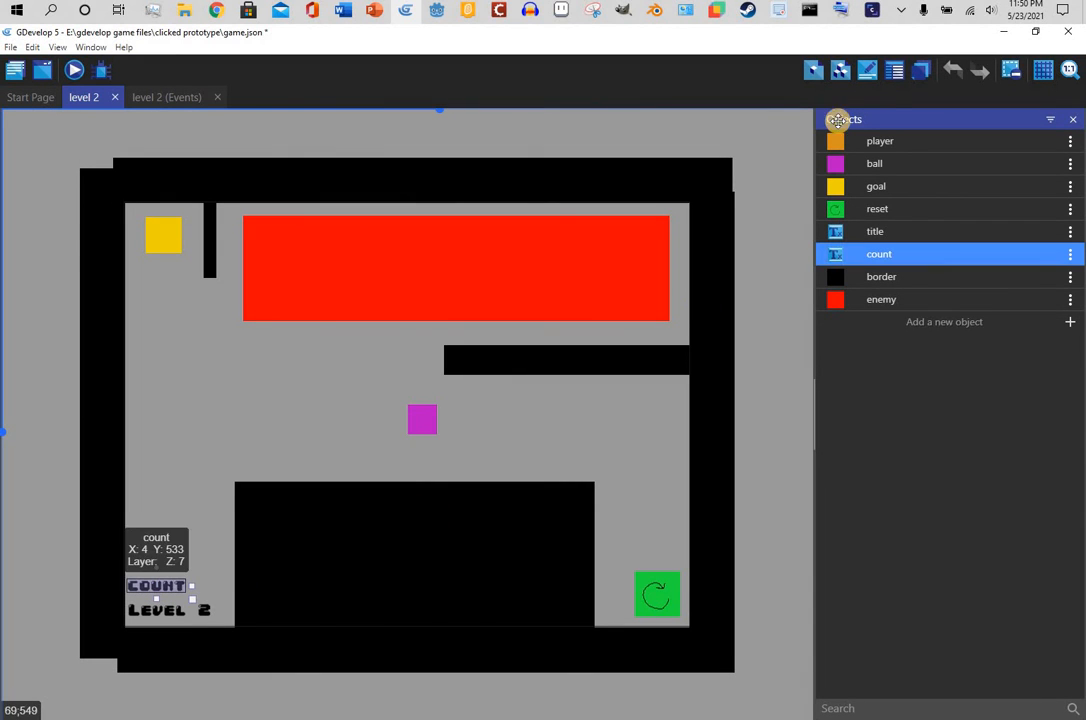
pyautogui.click(866, 70)
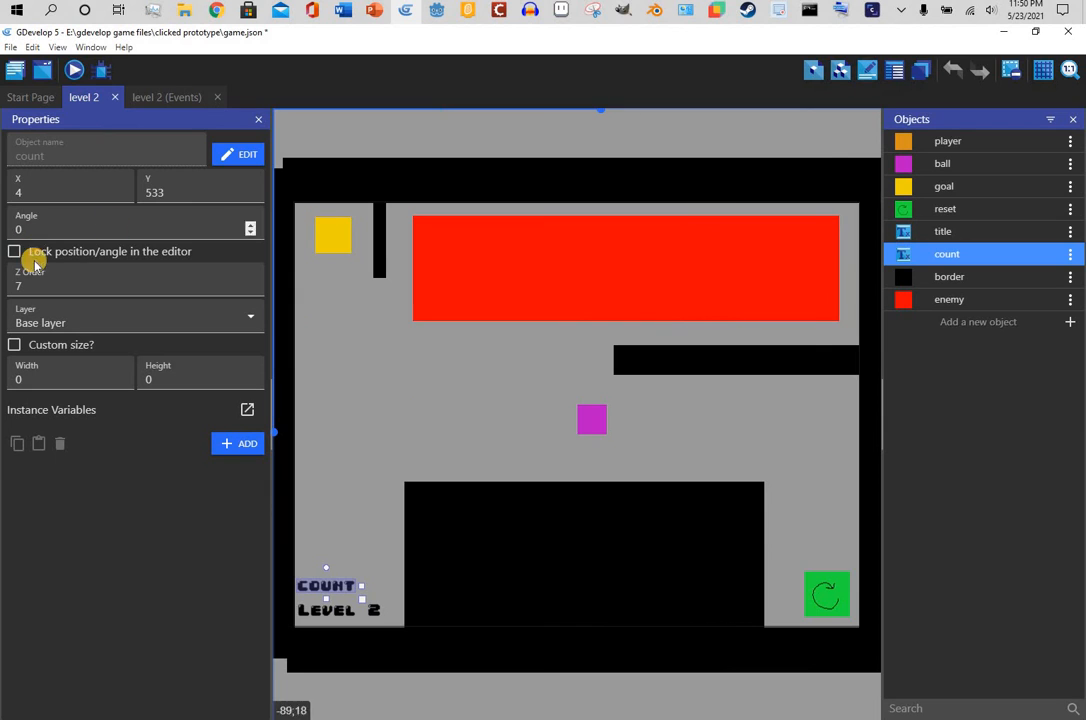
pyautogui.click(123, 265)
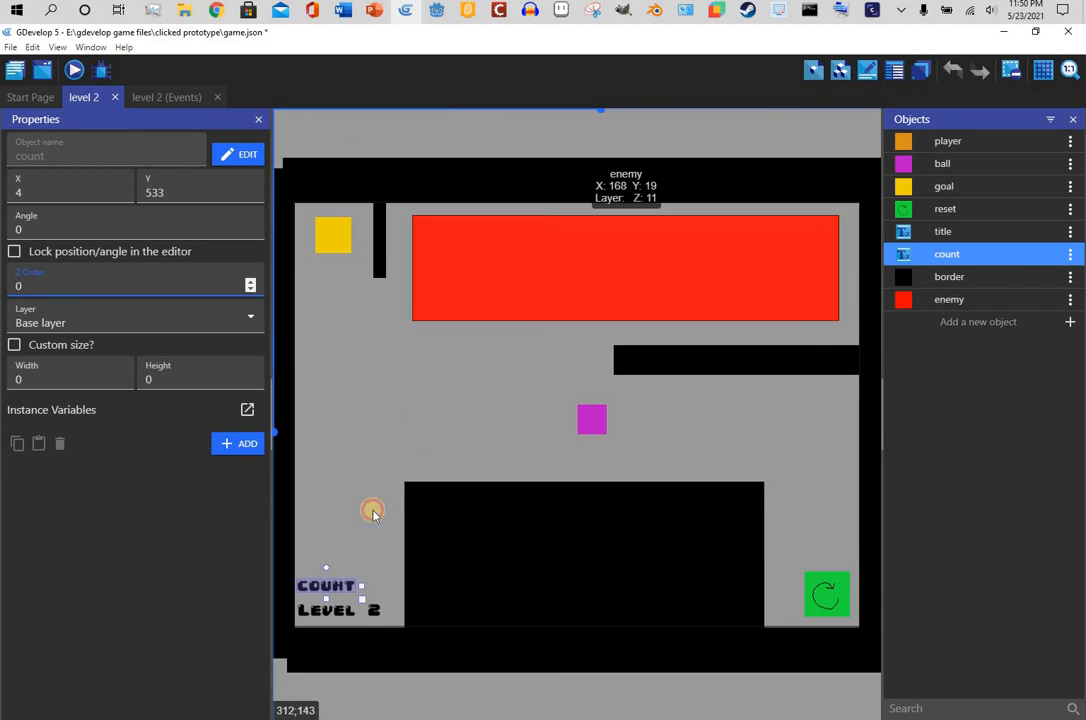
pyautogui.click(373, 510)
pyautogui.click(344, 612)
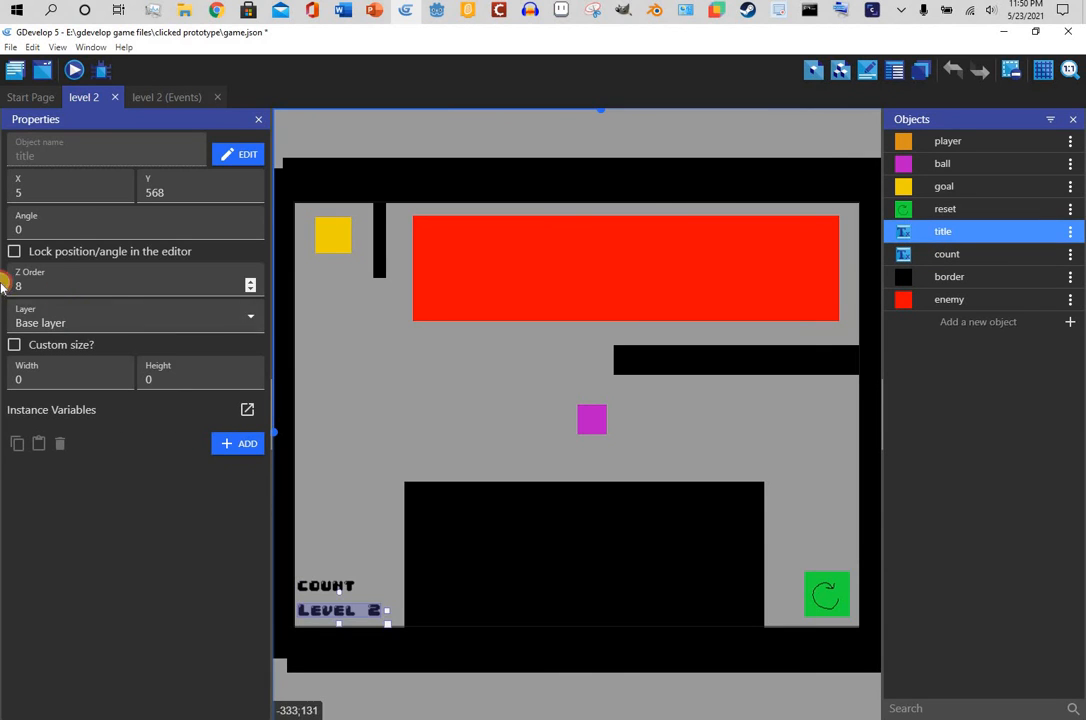
pyautogui.click(343, 428)
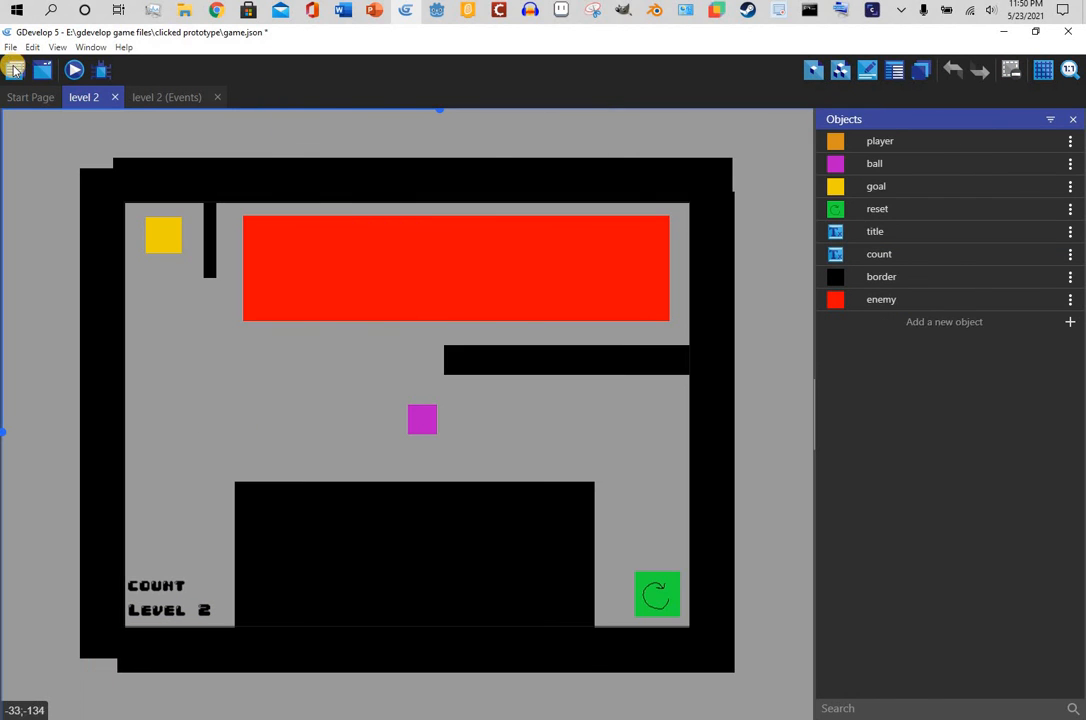
# - Open the level 1 scene and set the Z order of its count and title text instances to 0
pyautogui.click(15, 70)
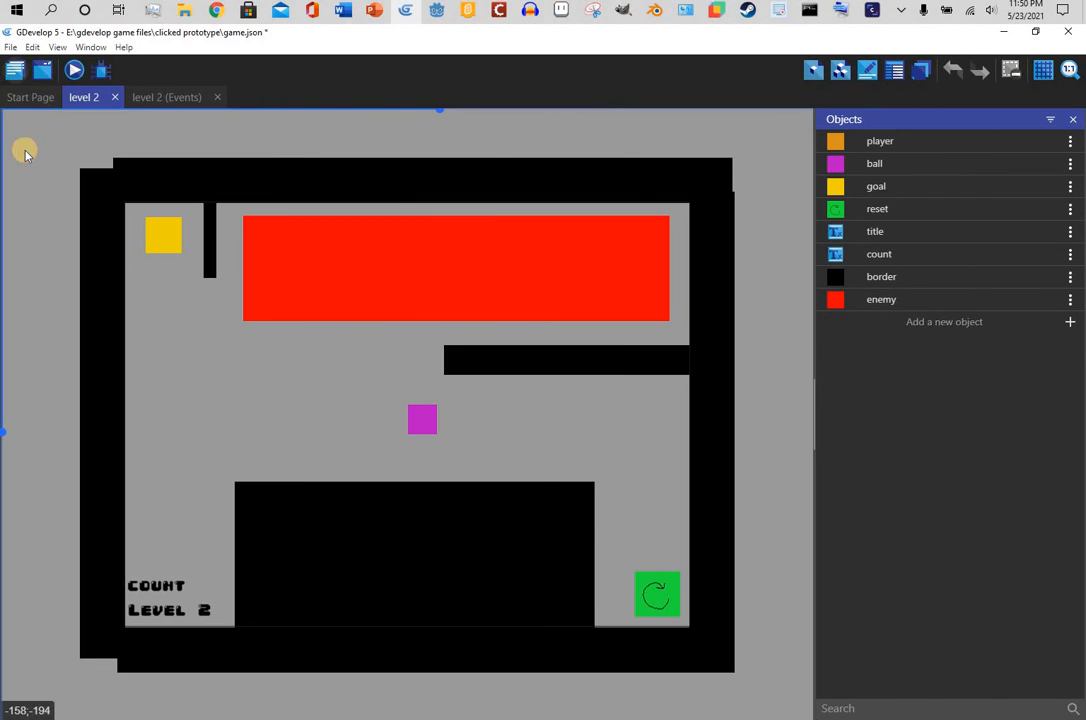
pyautogui.click(30, 136)
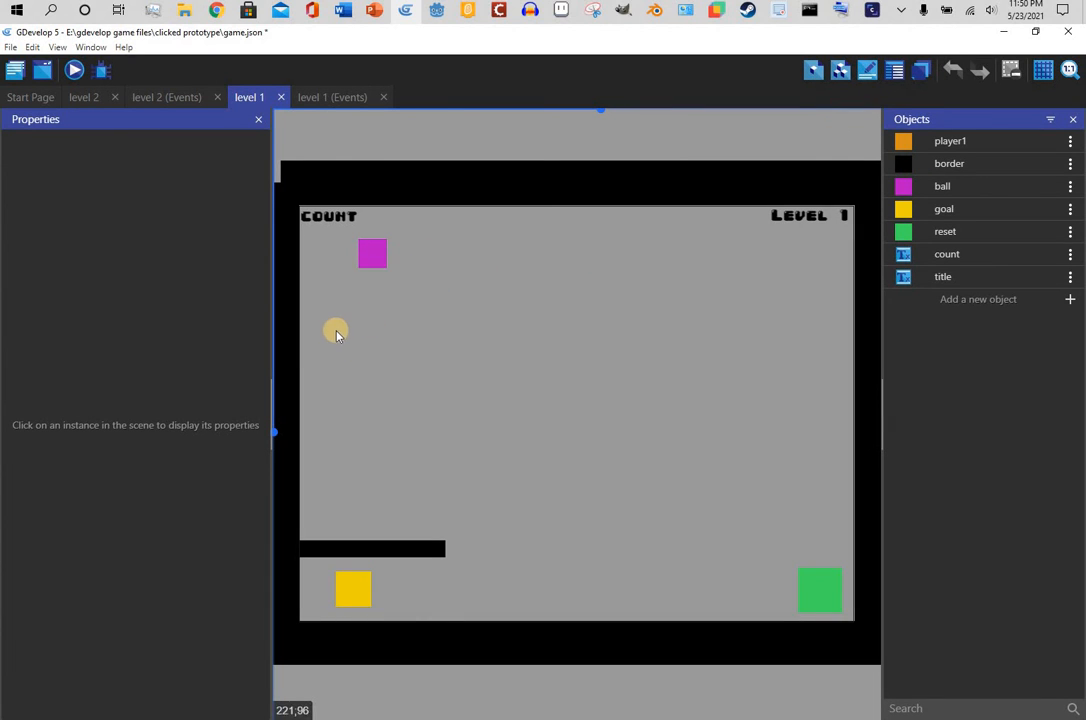
pyautogui.click(308, 216)
pyautogui.click(169, 287)
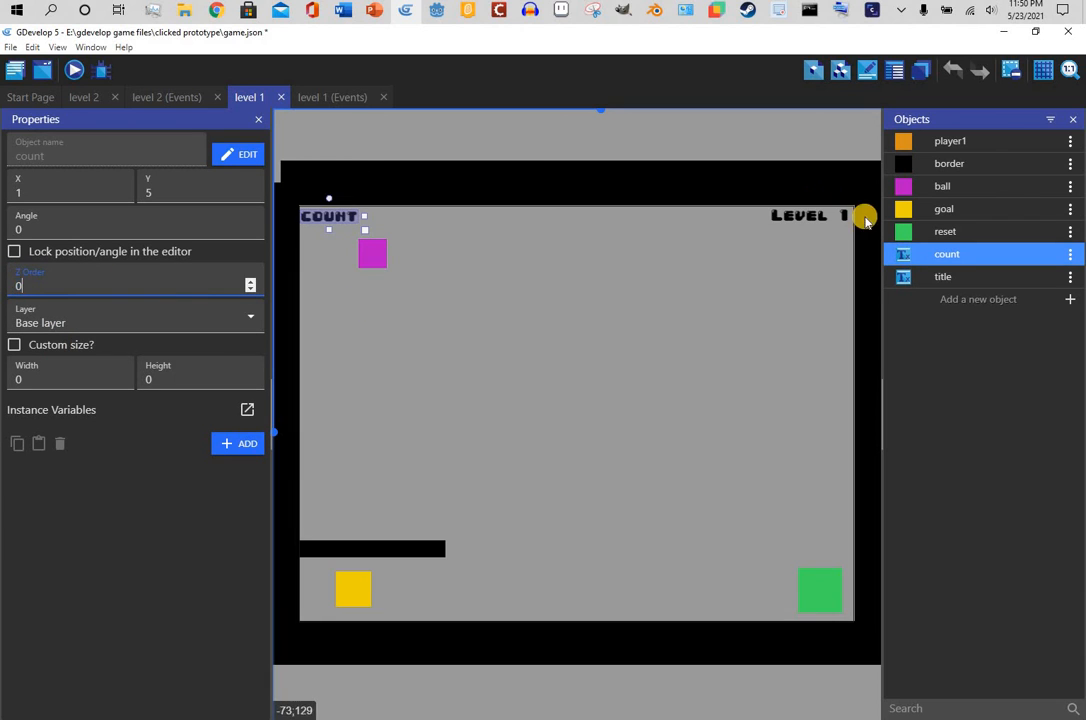
pyautogui.click(806, 216)
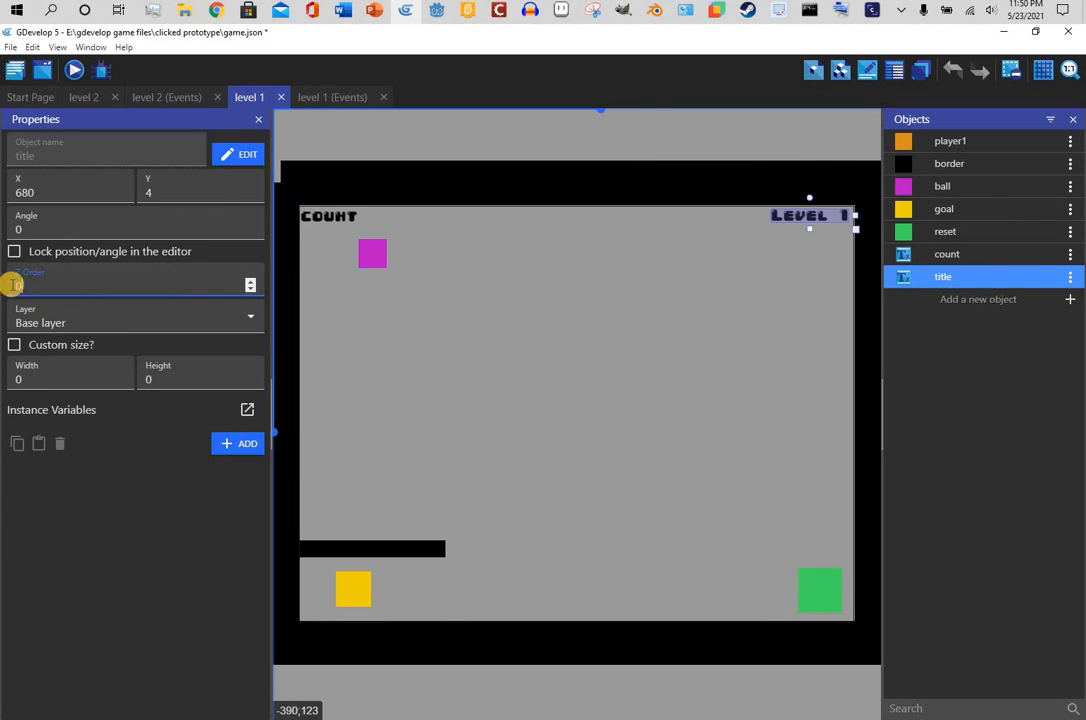
pyautogui.click(254, 120)
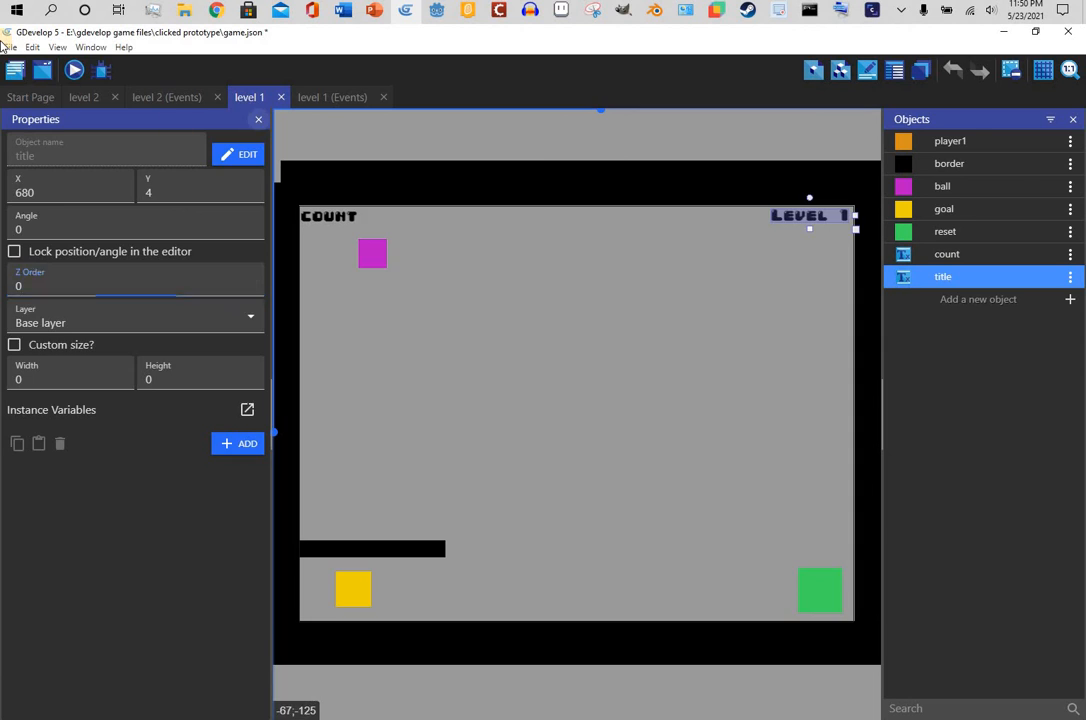
pyautogui.click(10, 47)
pyautogui.click(20, 145)
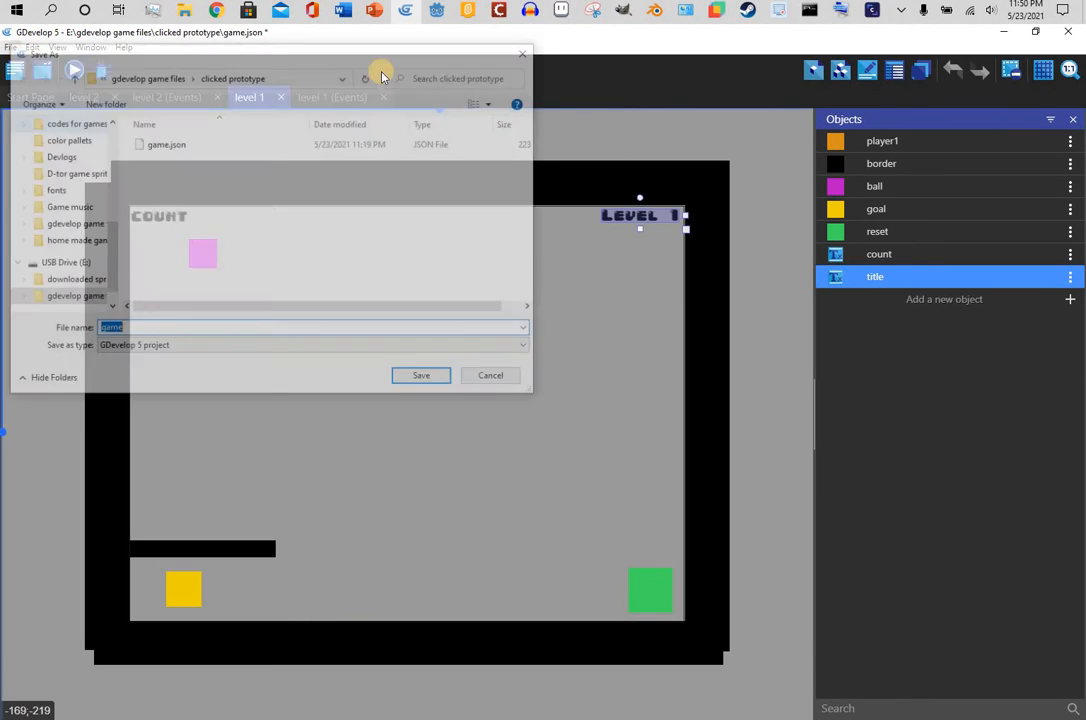
pyautogui.press('Escape')
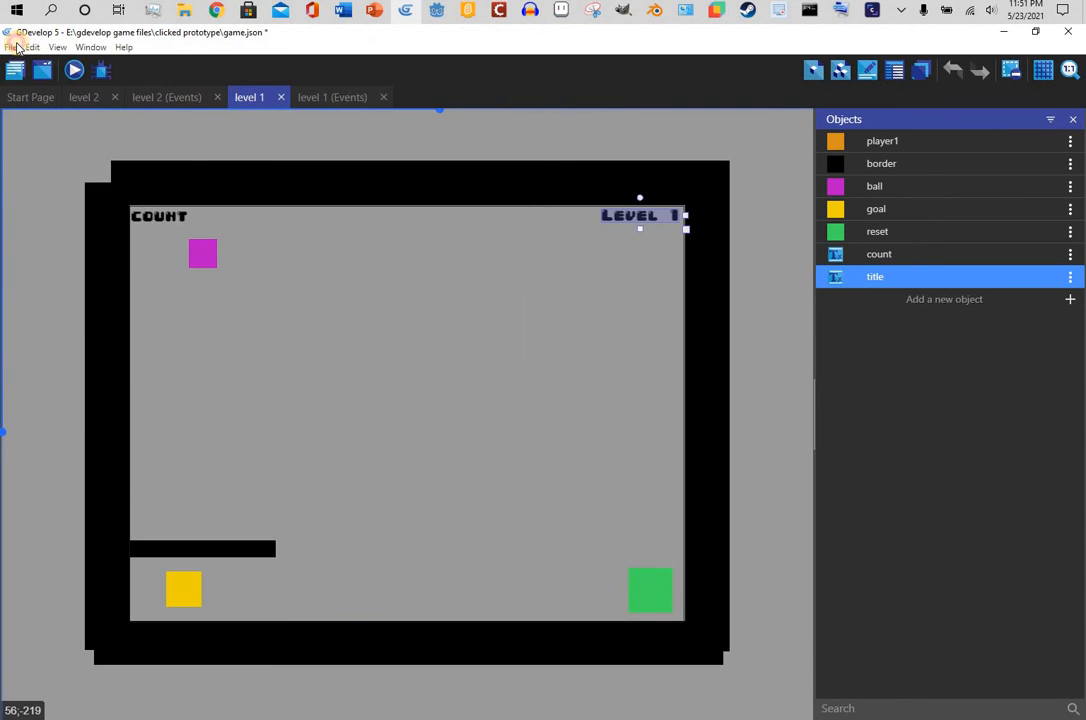
pyautogui.click(17, 46)
pyautogui.click(12, 52)
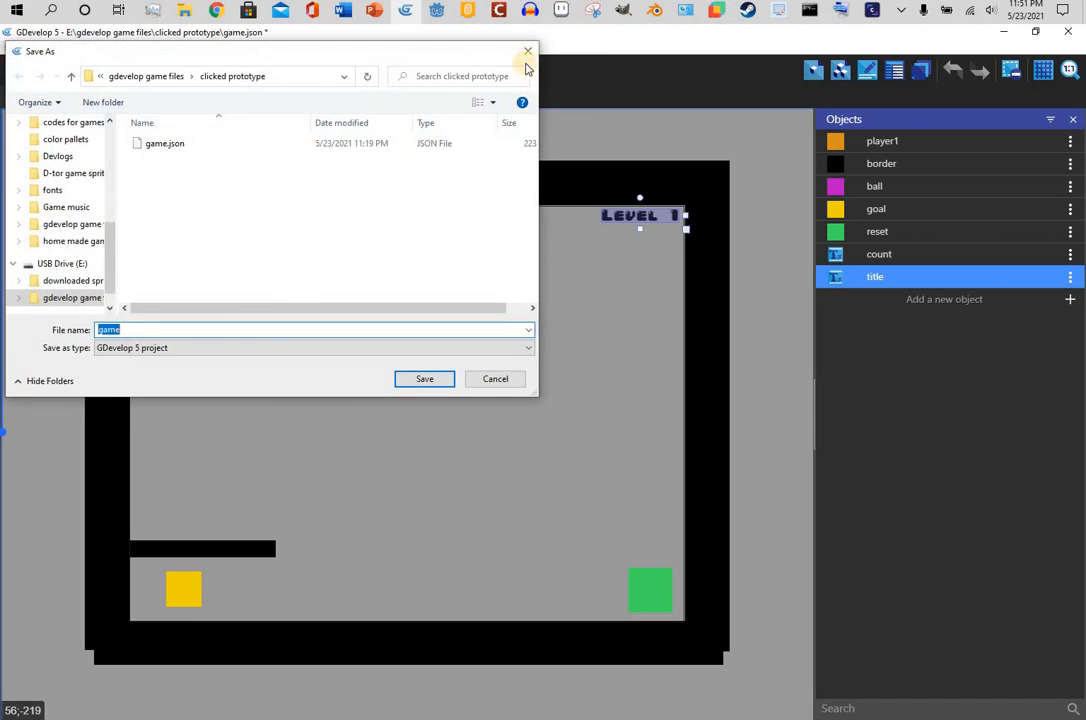
pyautogui.click(526, 56)
# - Save the project to its existing file and close the level 2 scene and events editors
pyautogui.click(10, 47)
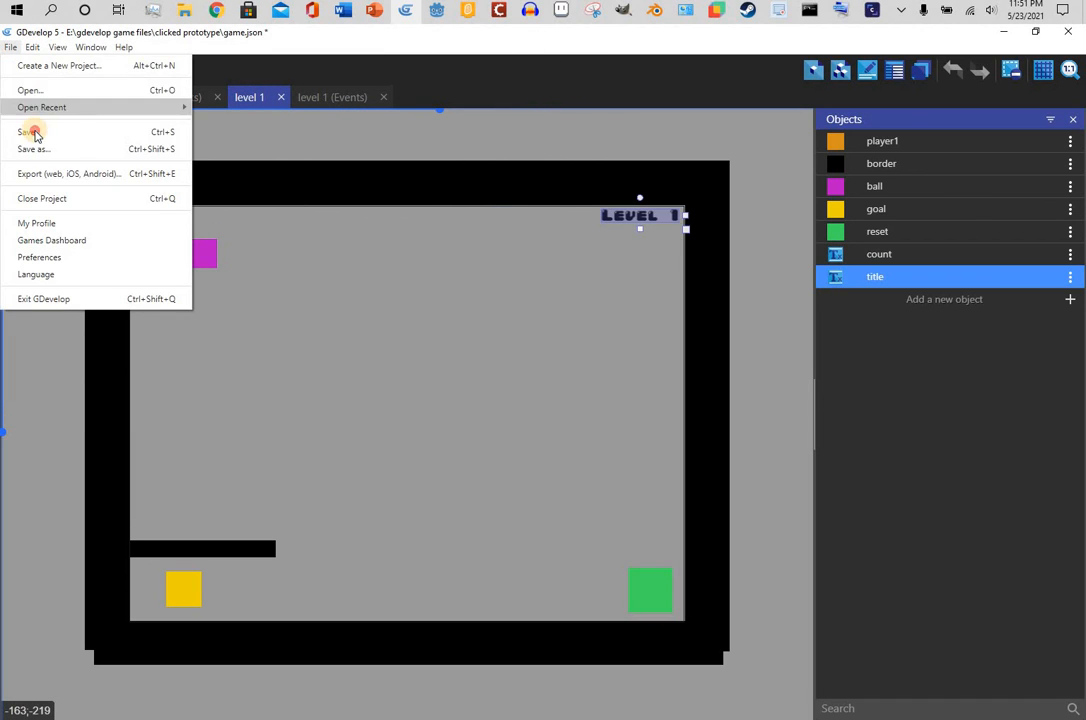
pyautogui.click(80, 136)
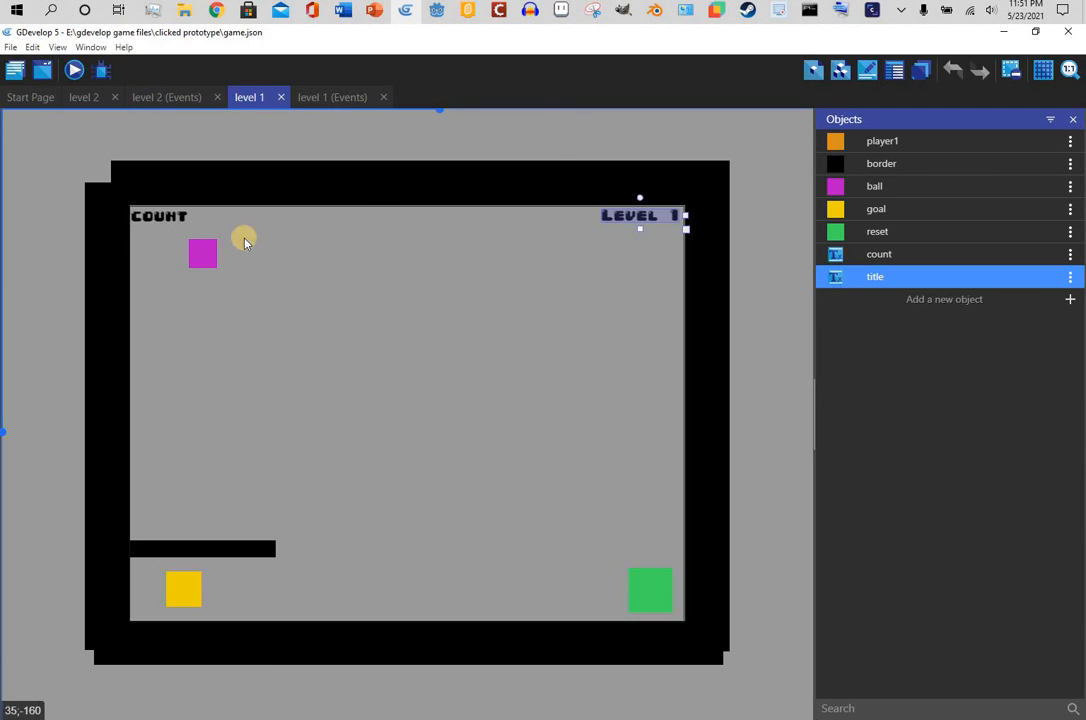
pyautogui.click(180, 97)
pyautogui.click(252, 97)
pyautogui.click(218, 98)
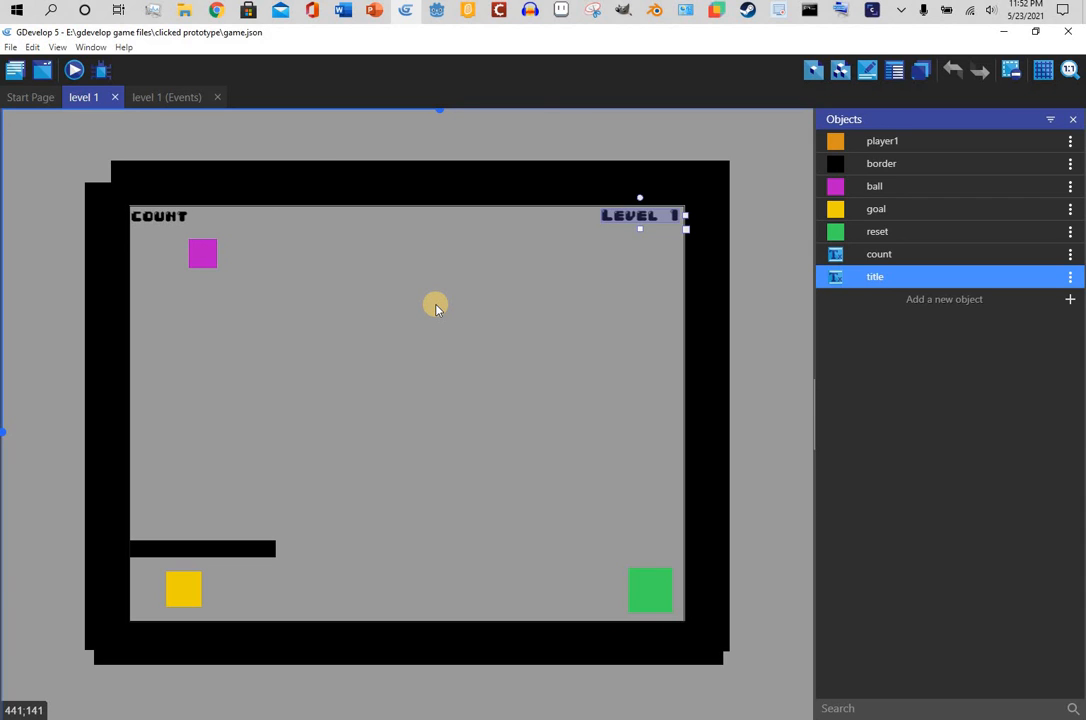
# - Switch to Chrome, go to husky-10.com and open the site's Portfolio page
pyautogui.click(218, 12)
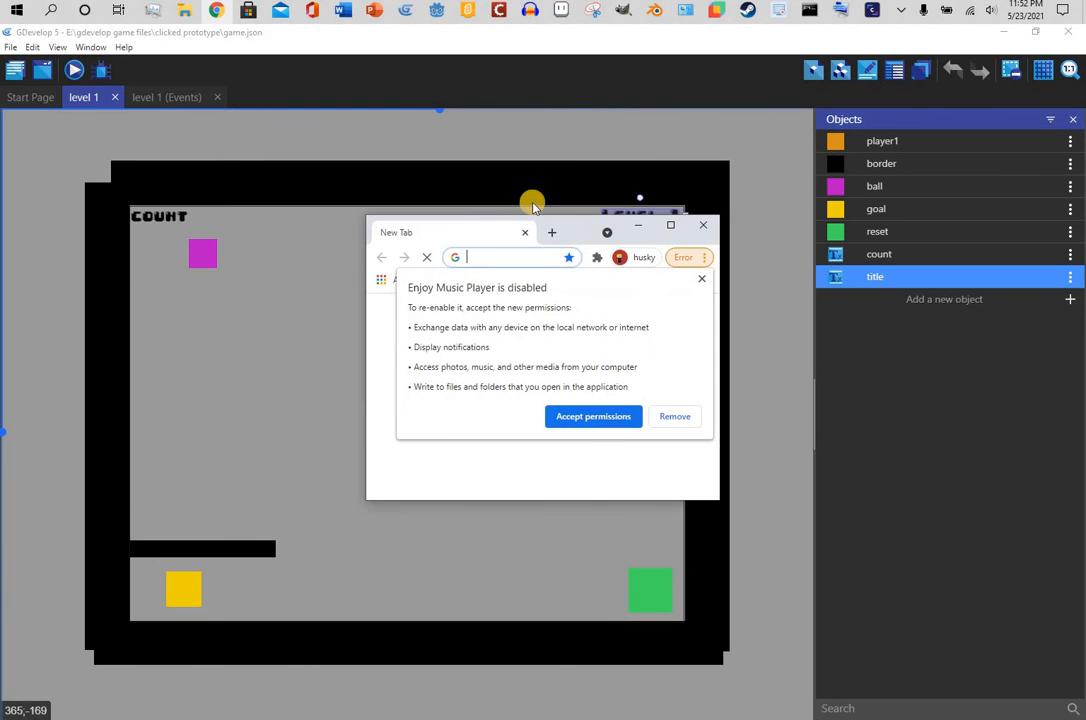
pyautogui.moveTo(618, 24); pyautogui.dragTo(614, 18)
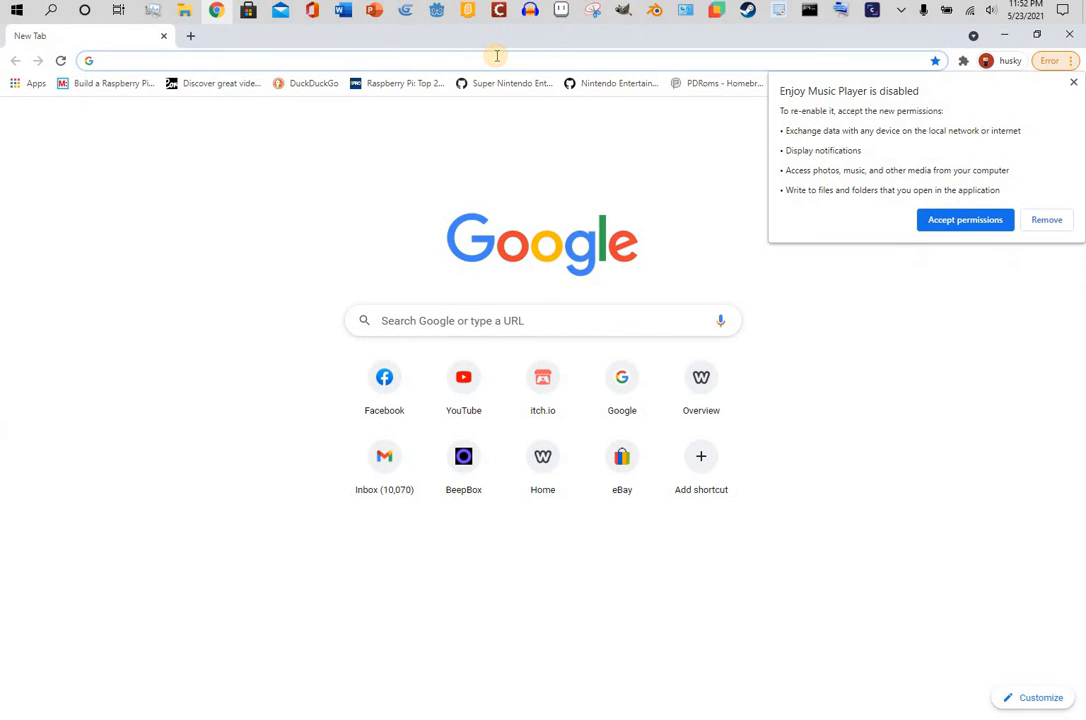
pyautogui.click(498, 59)
pyautogui.write('husky')
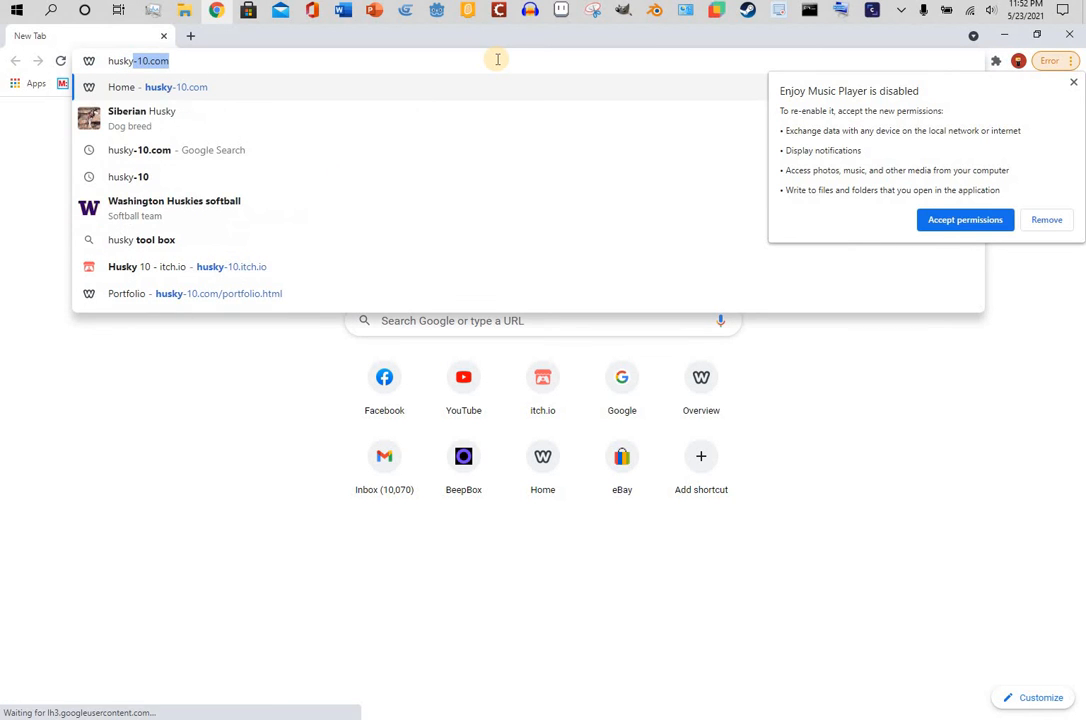
pyautogui.press('Return')
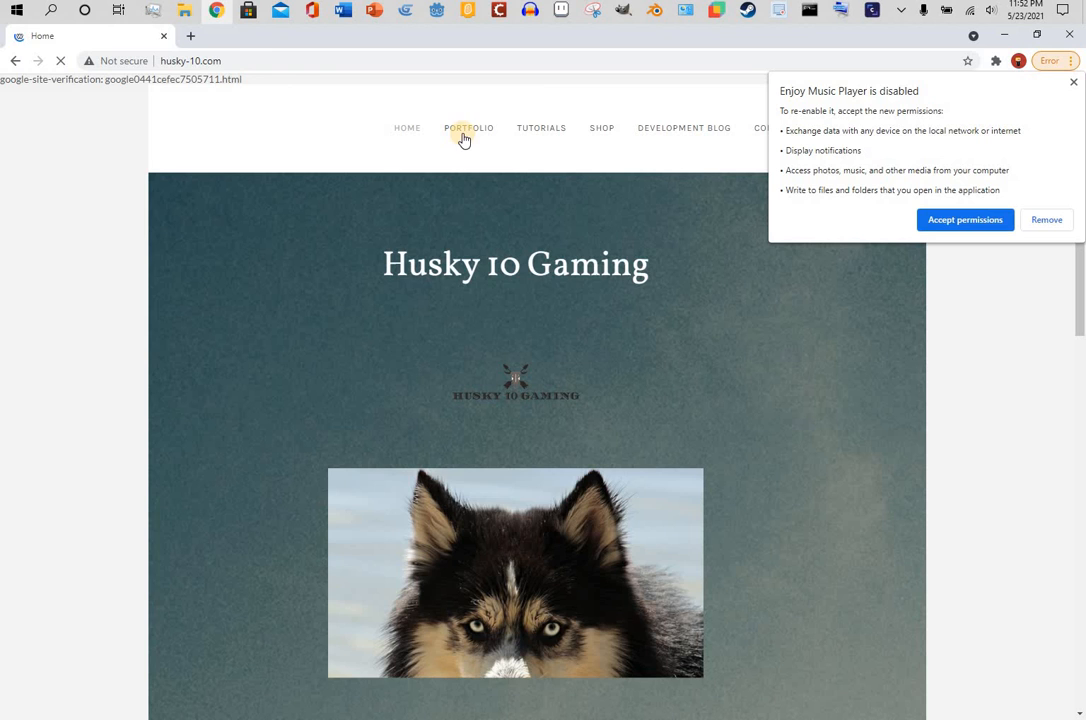
pyautogui.click(463, 140)
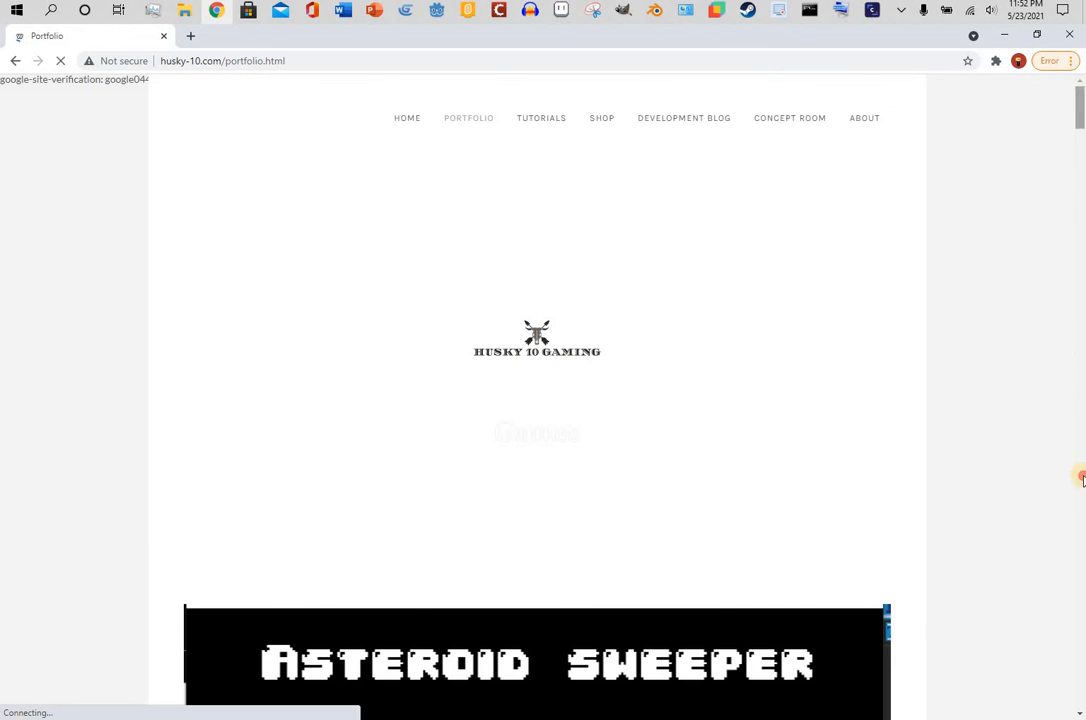
# - Examine the lower part of the portfolio page around the Bat attack entry, including its description and download files
pyautogui.moveTo(1080, 110); pyautogui.dragTo(1075, 680)
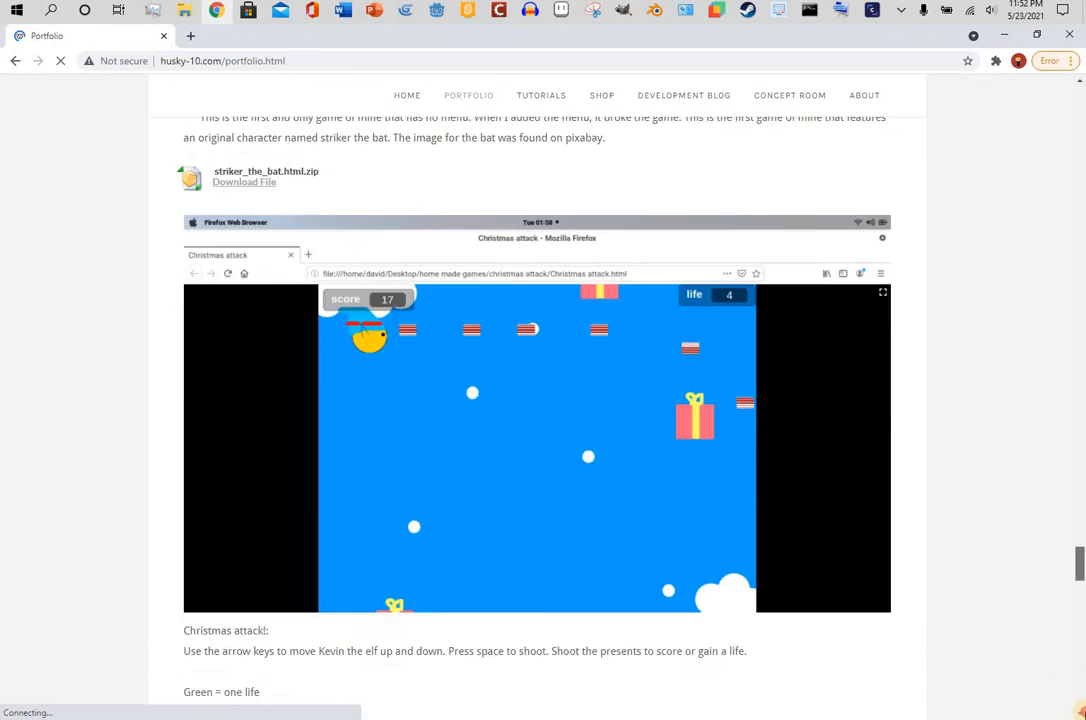
pyautogui.scroll(-5, 856, 478)
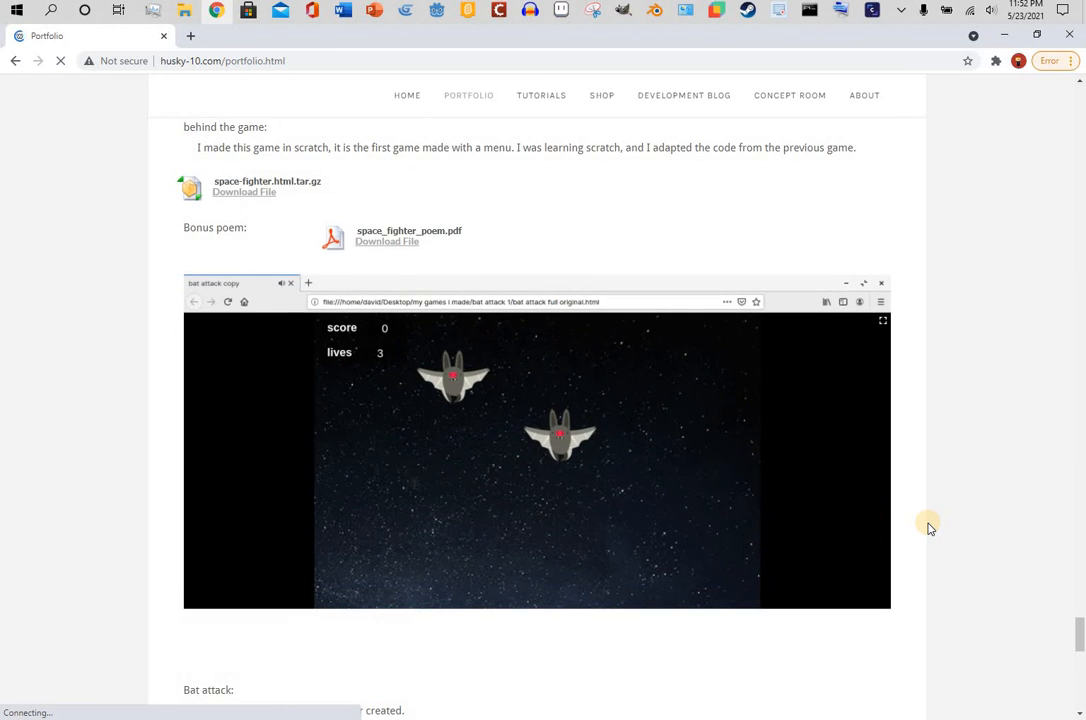
pyautogui.scroll(-3, 928, 524)
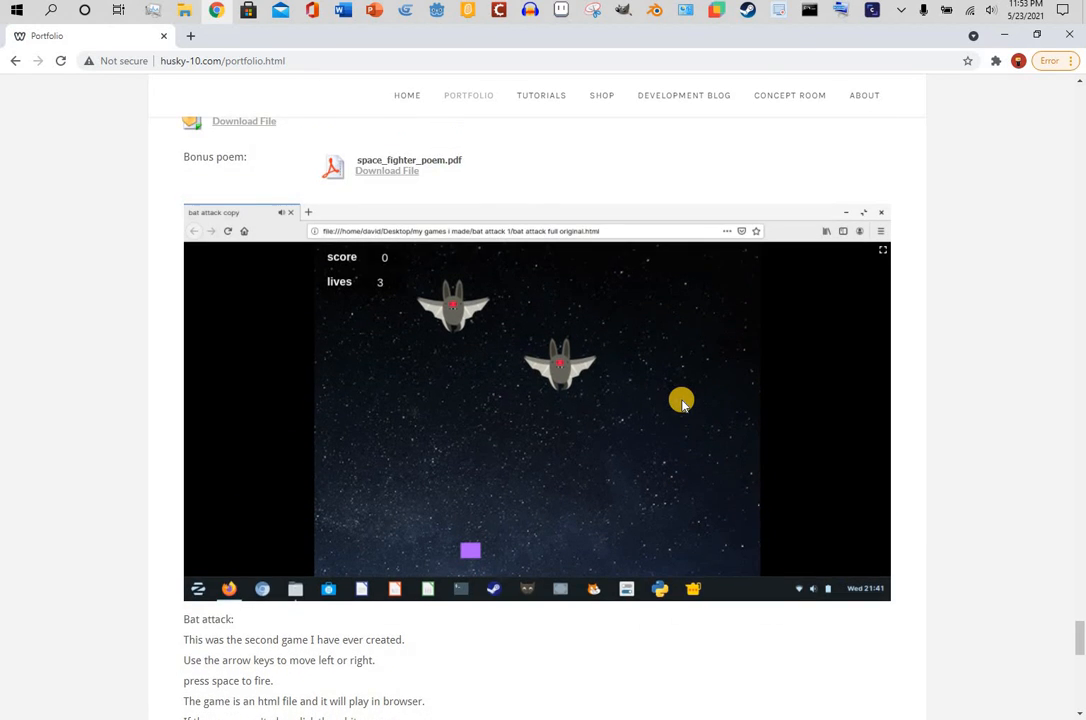
pyautogui.scroll(-2, 681, 403)
pyautogui.scroll(-1, 681, 403)
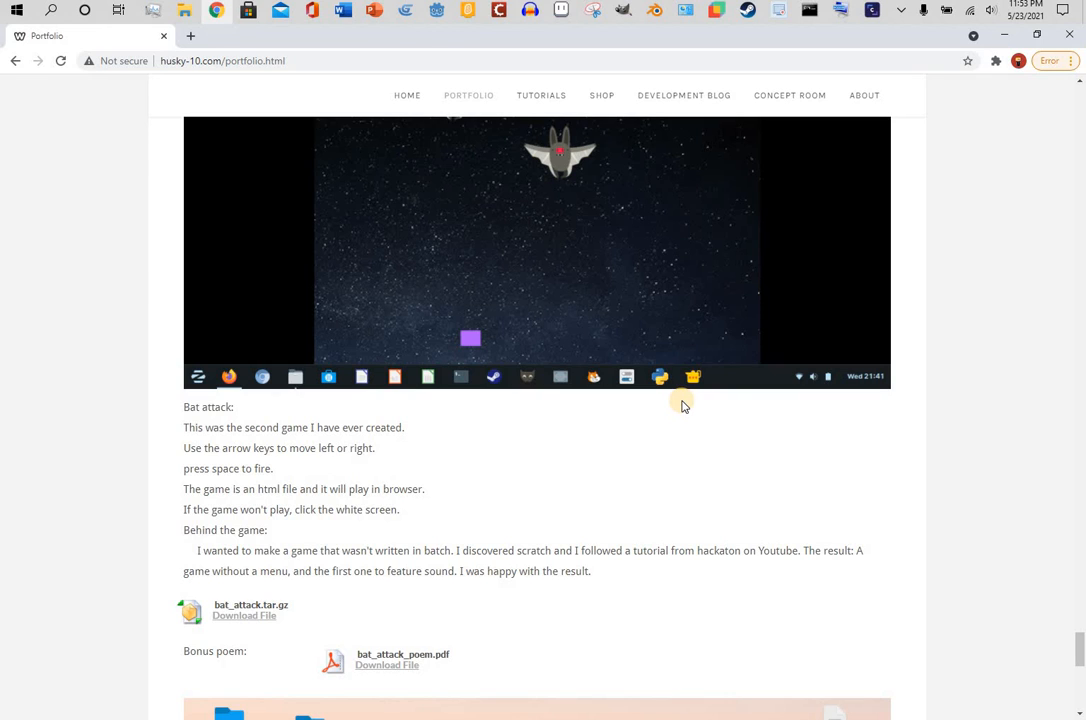
pyautogui.scroll(8, 683, 405)
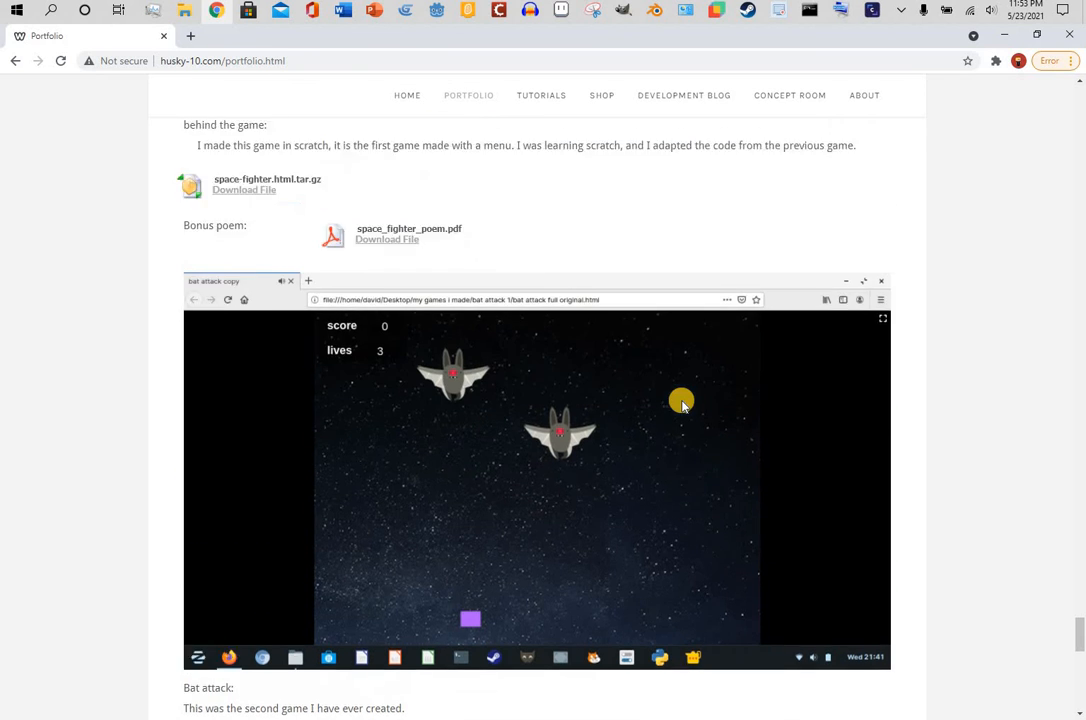
pyautogui.scroll(-5, 681, 400)
pyautogui.scroll(-4, 587, 468)
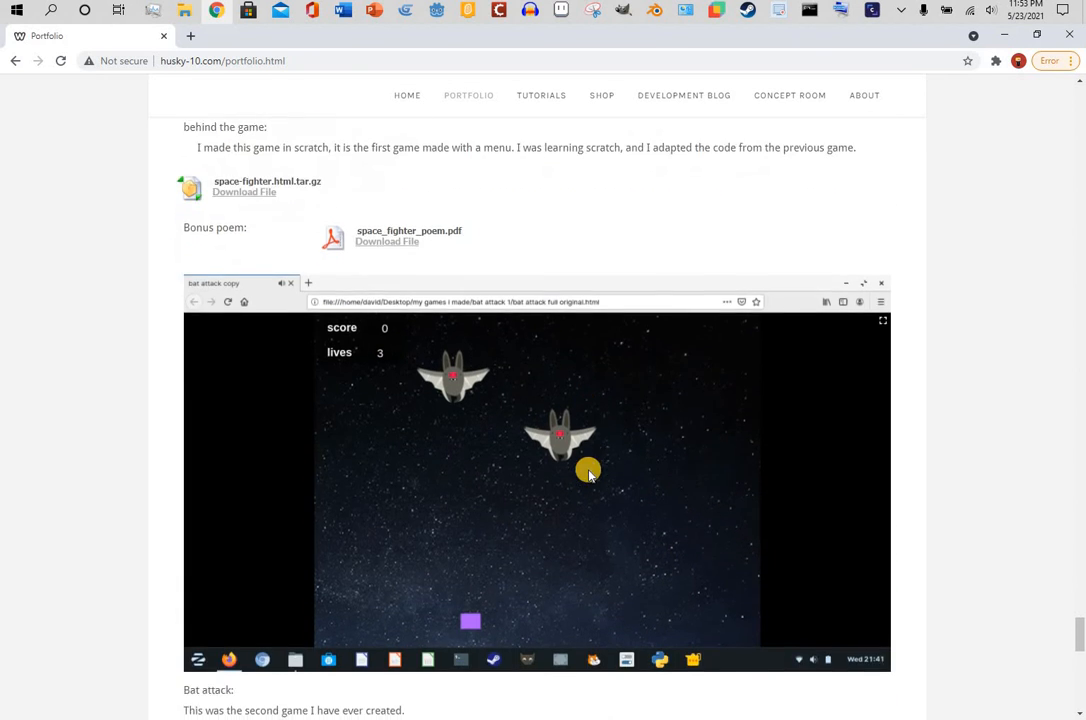
pyautogui.scroll(2, 599, 429)
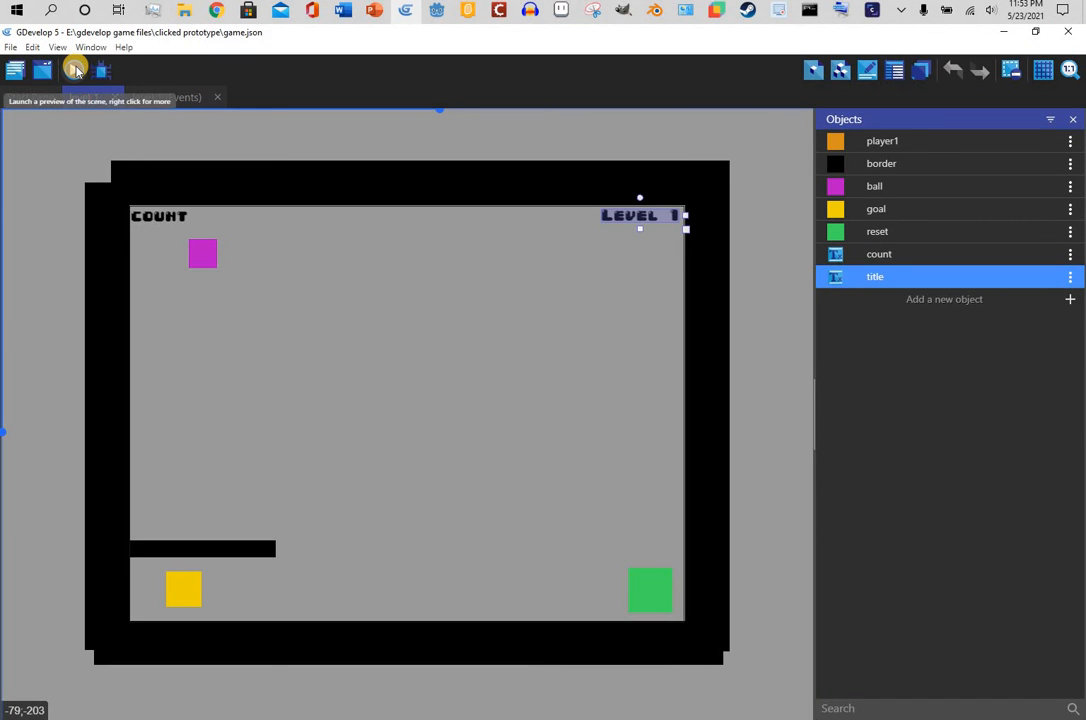
# - Preview the game from level 1, try to steer the ball to the goal with five blocks, and reset the level
pyautogui.click(75, 69)
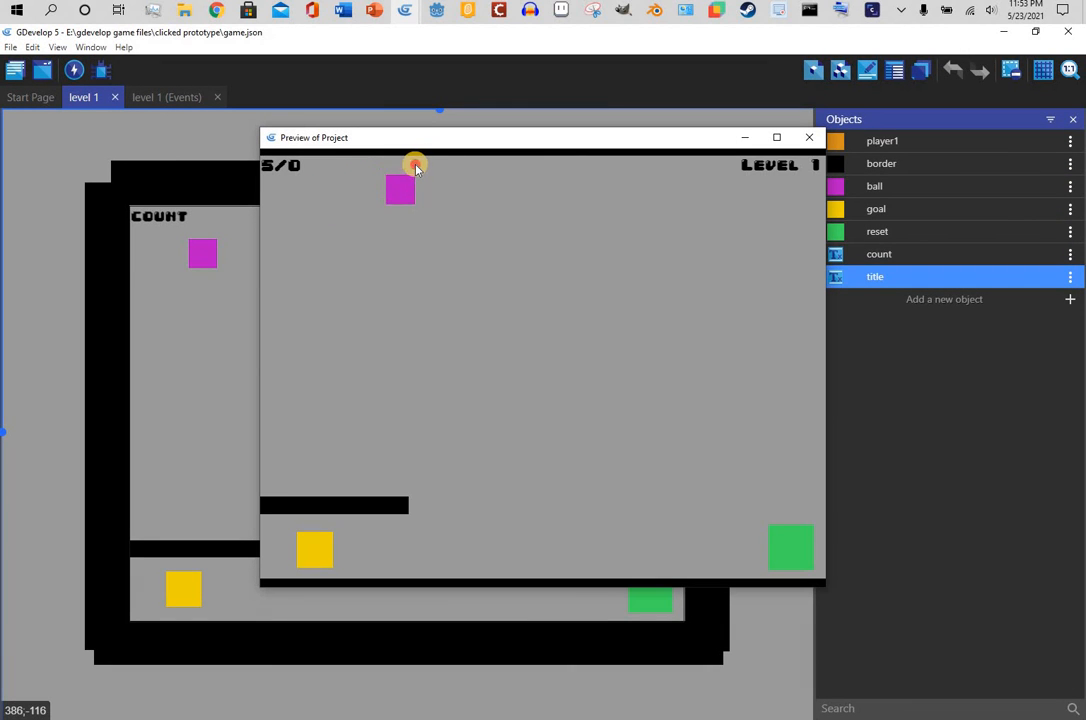
pyautogui.click(414, 165)
pyautogui.click(516, 258)
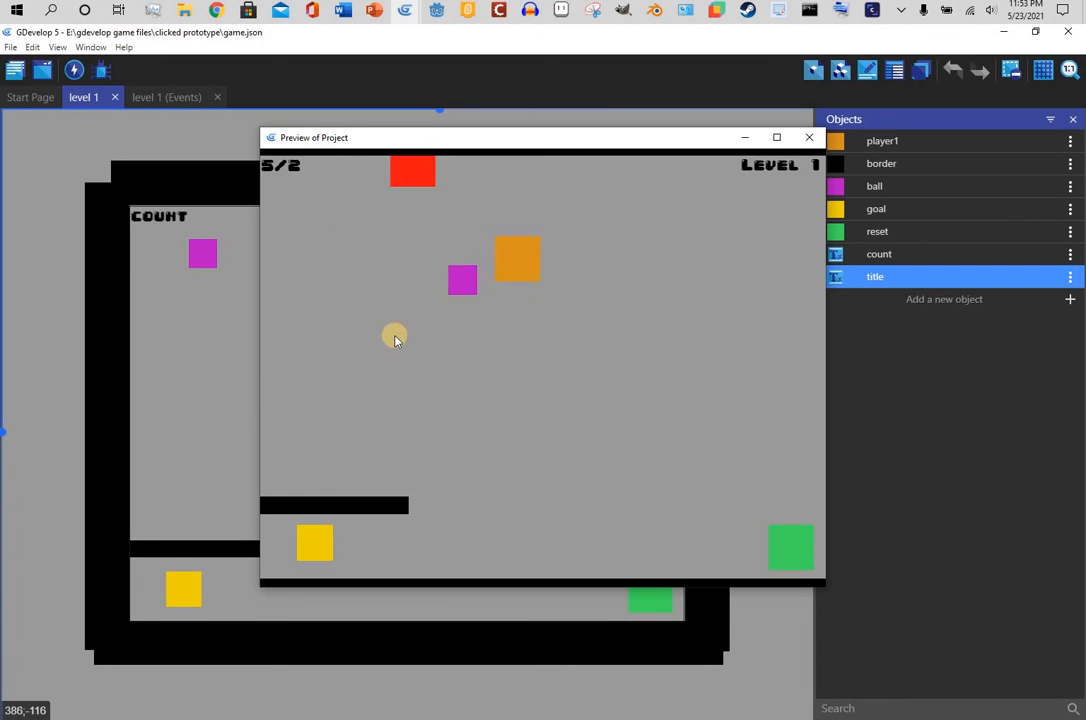
pyautogui.click(388, 331)
pyautogui.click(527, 374)
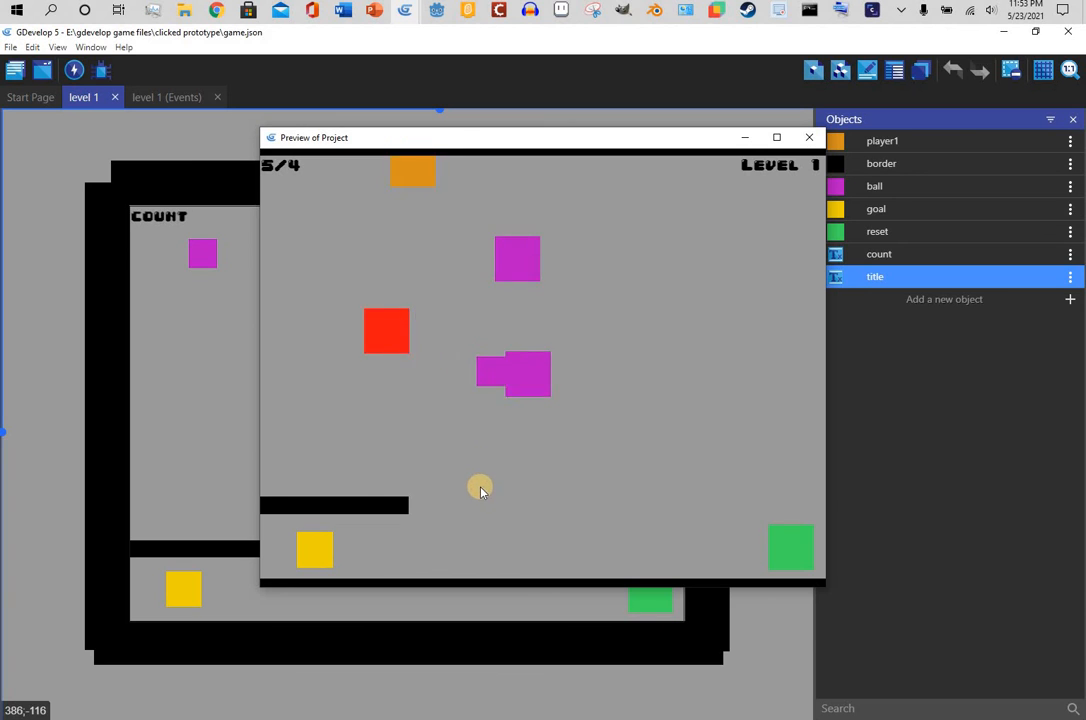
pyautogui.click(400, 428)
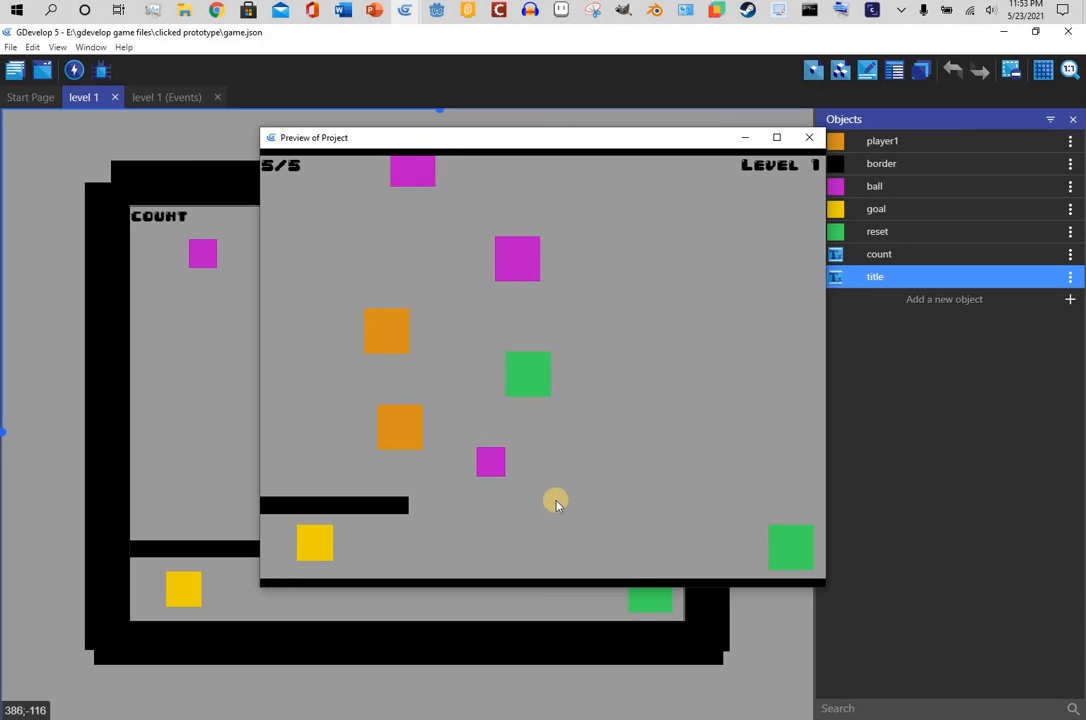
pyautogui.click(806, 548)
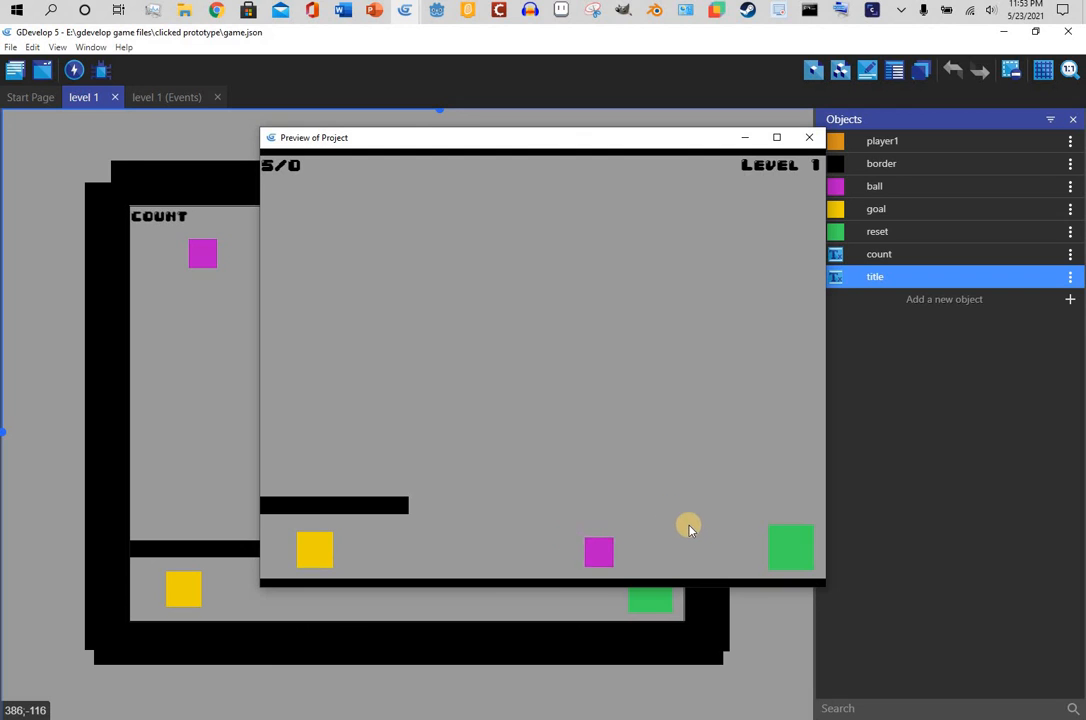
# - Replay level 1, placing five blocks beside the ball to guide it under the lower ledge into the yellow goal
pyautogui.click(682, 524)
pyautogui.click(606, 440)
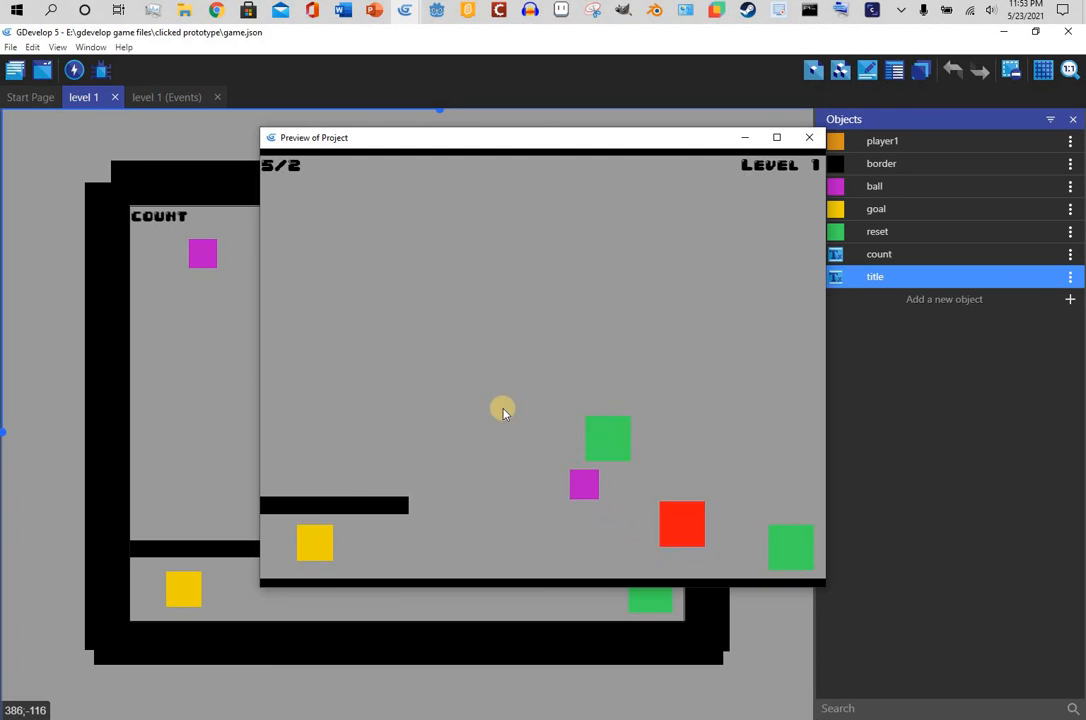
pyautogui.click(433, 486)
pyautogui.click(505, 540)
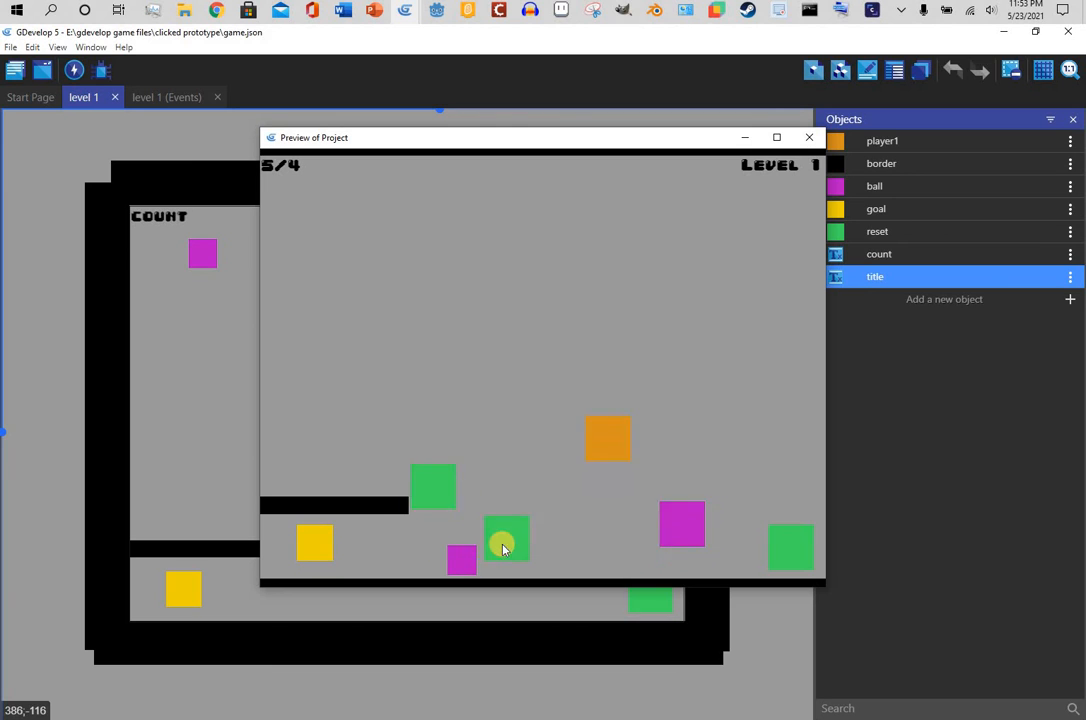
pyautogui.click(421, 507)
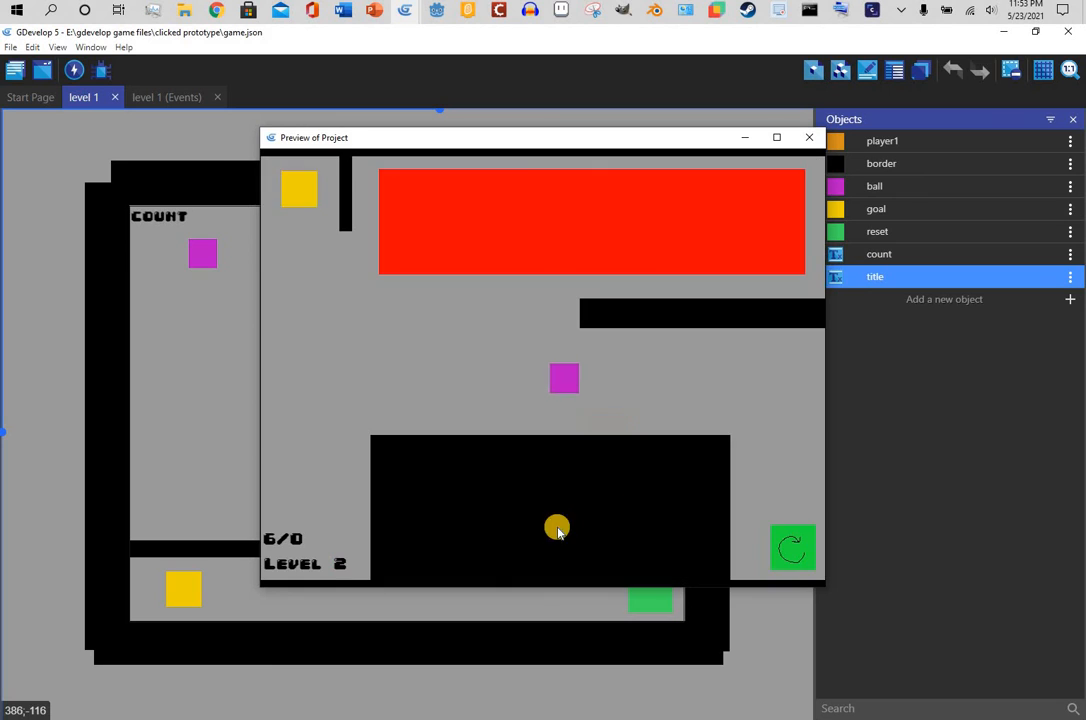
# - Try to steer the level 2 ball around the red hazard to the goal behind the short wall using blocks
pyautogui.click(709, 376)
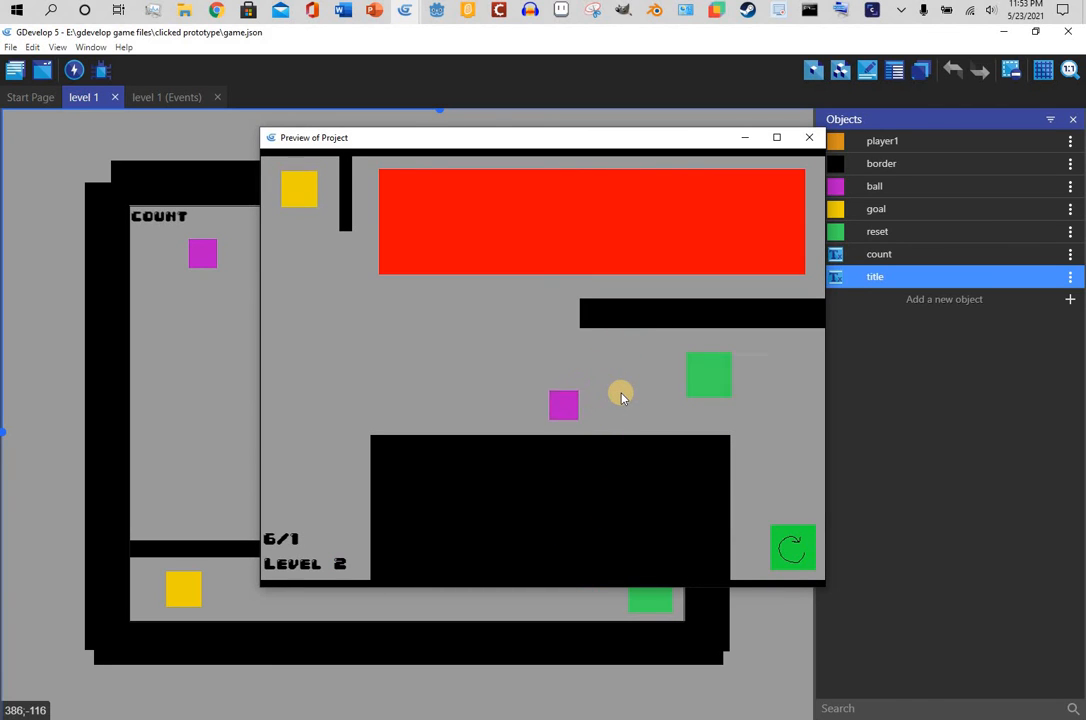
pyautogui.click(402, 288)
pyautogui.click(339, 420)
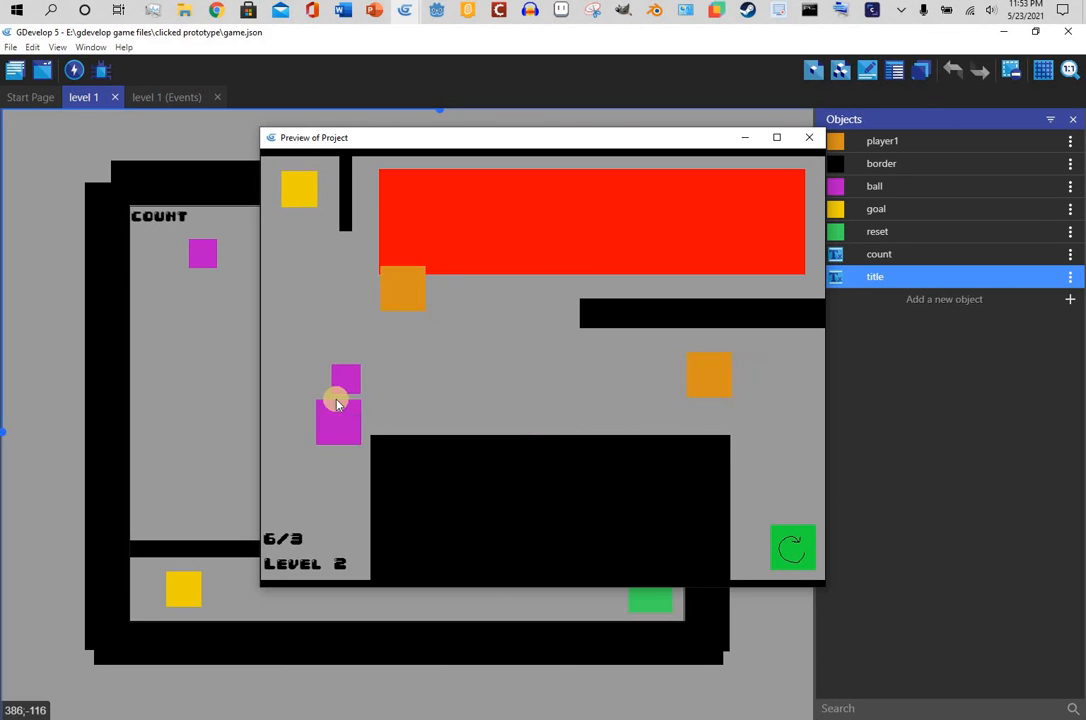
pyautogui.click(347, 245)
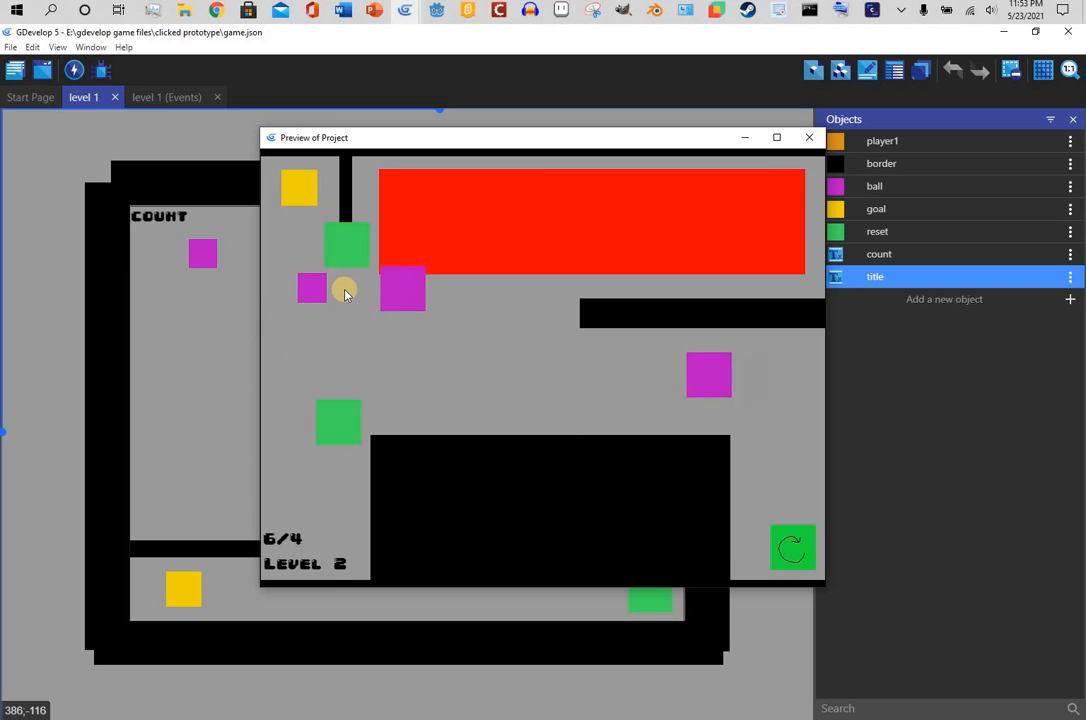
pyautogui.click(316, 375)
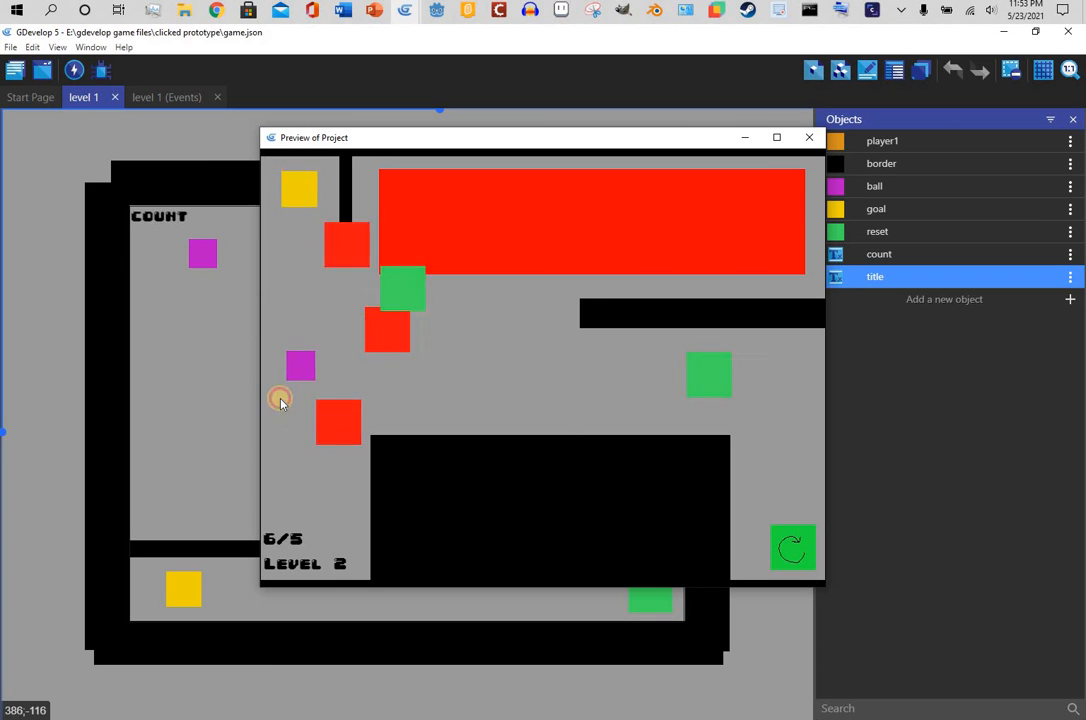
pyautogui.click(281, 397)
pyautogui.click(341, 316)
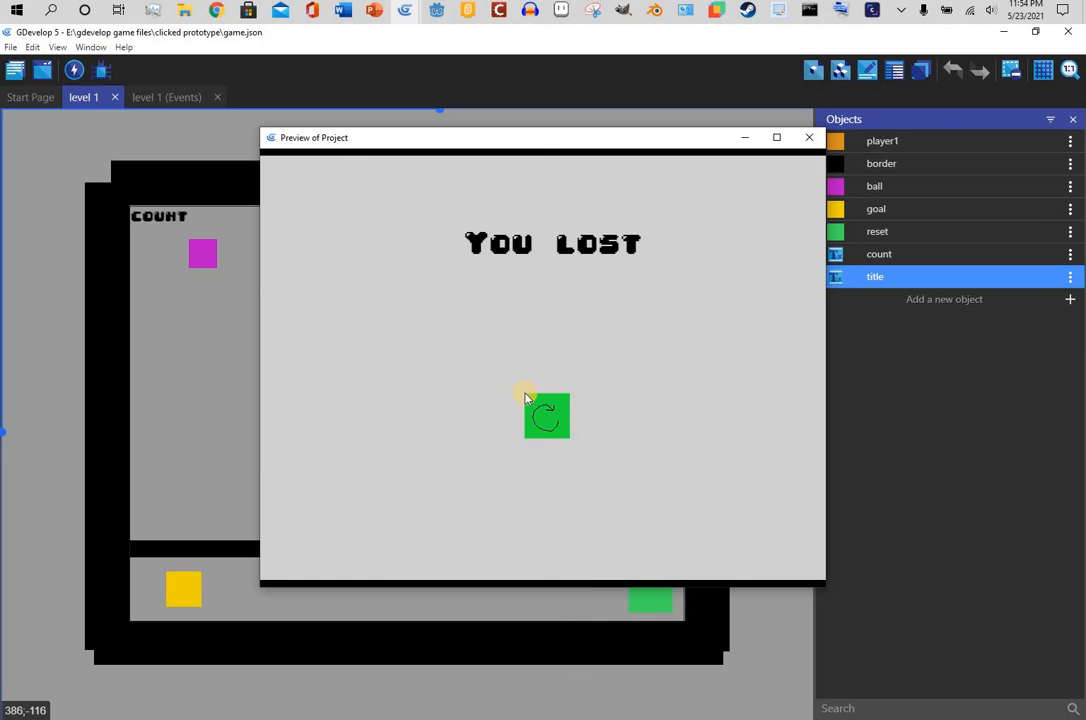
# - Retry level 2 from the lose screen and guide the ball into the goal with three blocks
pyautogui.click(527, 396)
pyautogui.click(663, 391)
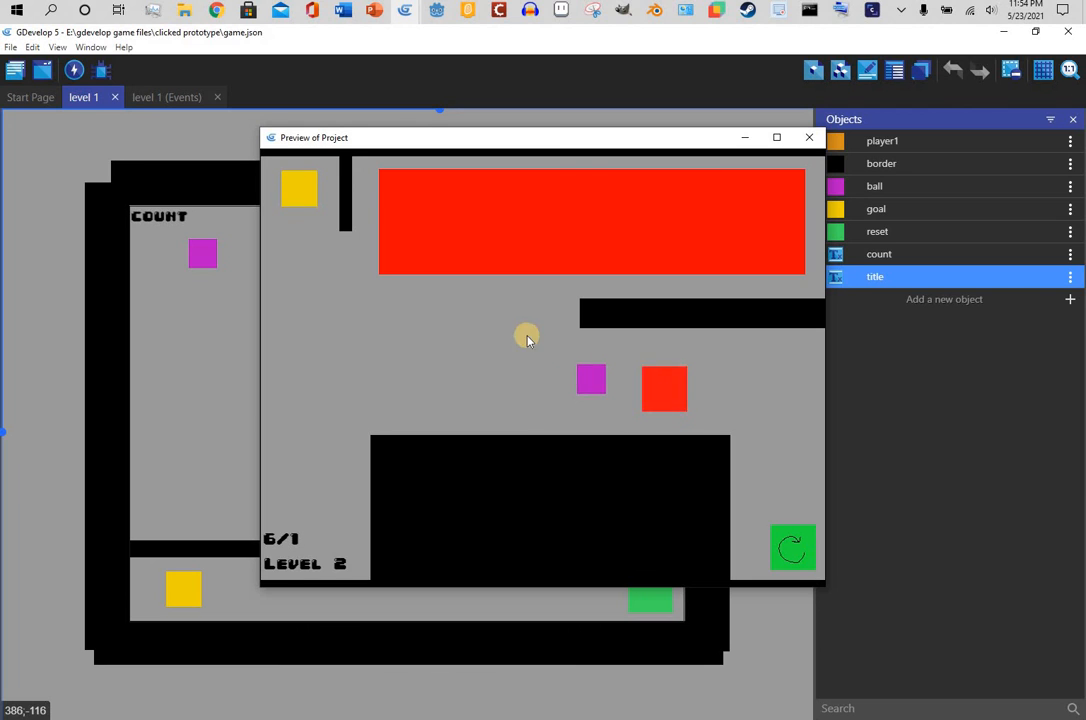
pyautogui.click(529, 290)
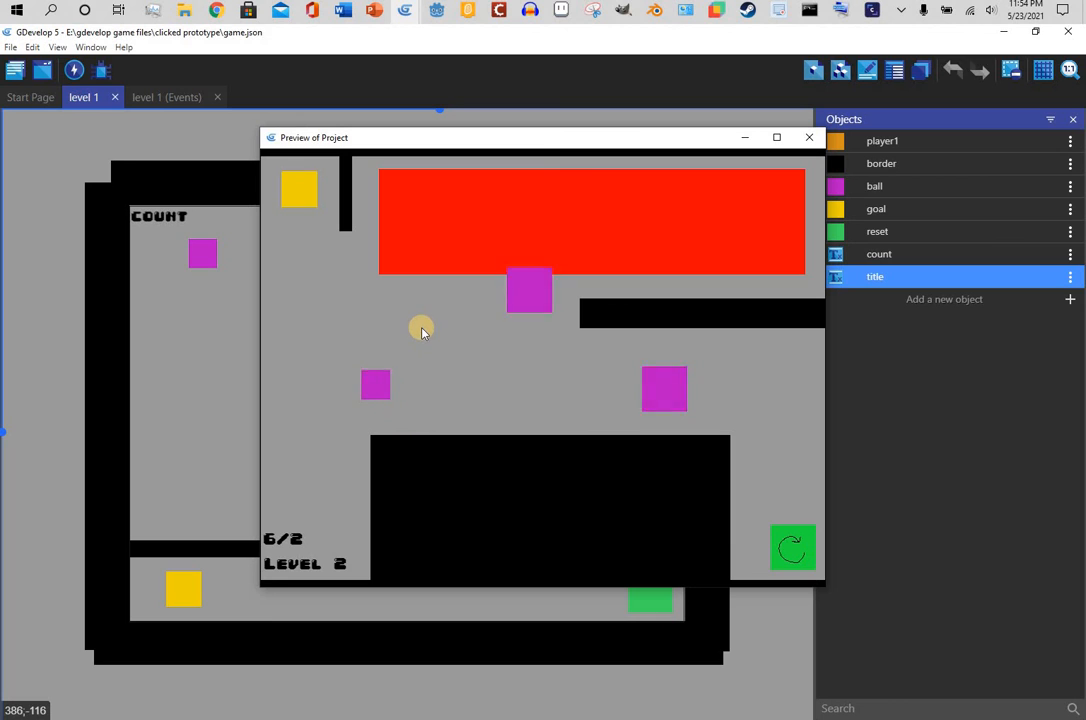
pyautogui.click(347, 252)
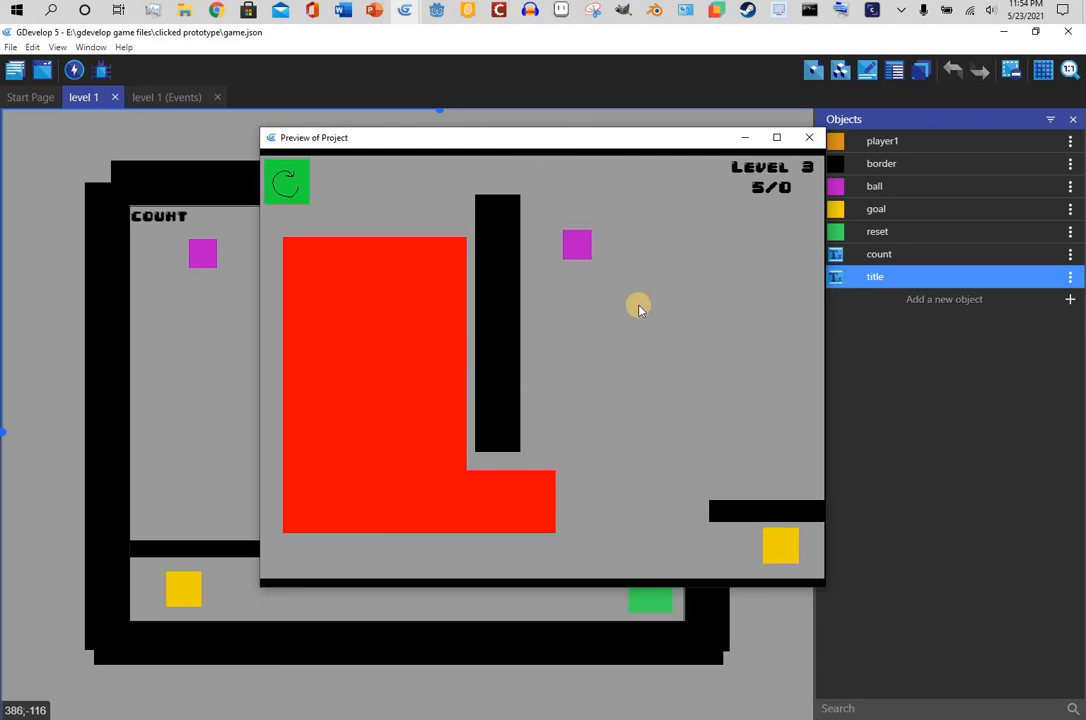
# - Play through level 3, placing blocks down the open side to push the ball under the ledge into the goal
pyautogui.click(645, 300)
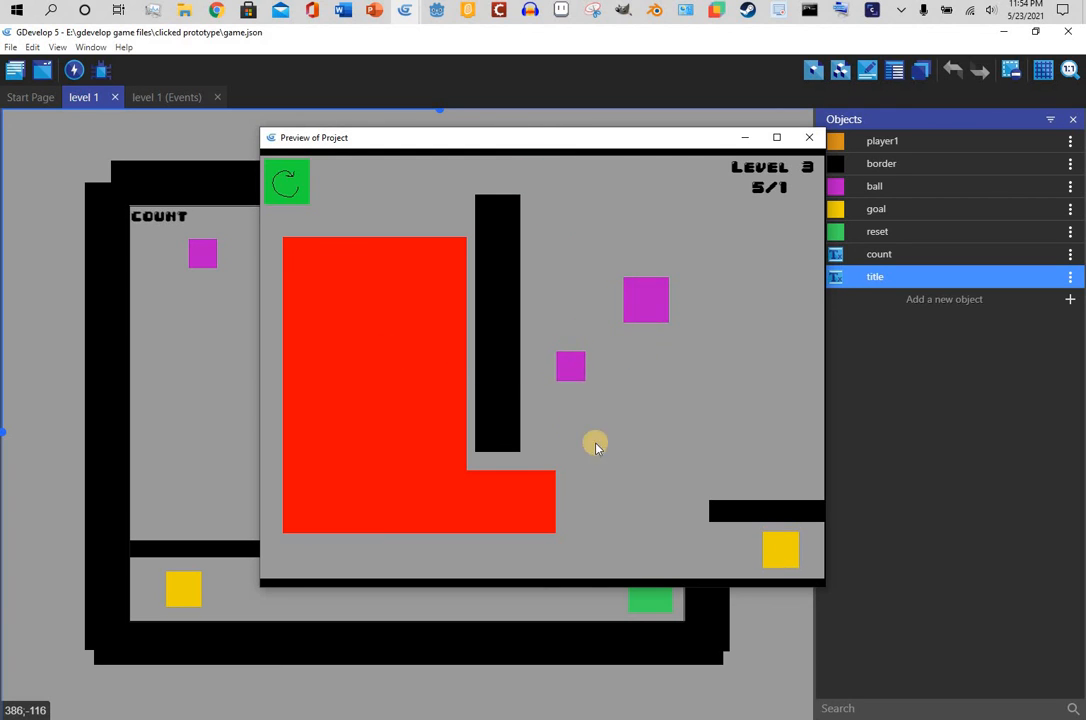
pyautogui.click(647, 429)
pyautogui.click(646, 412)
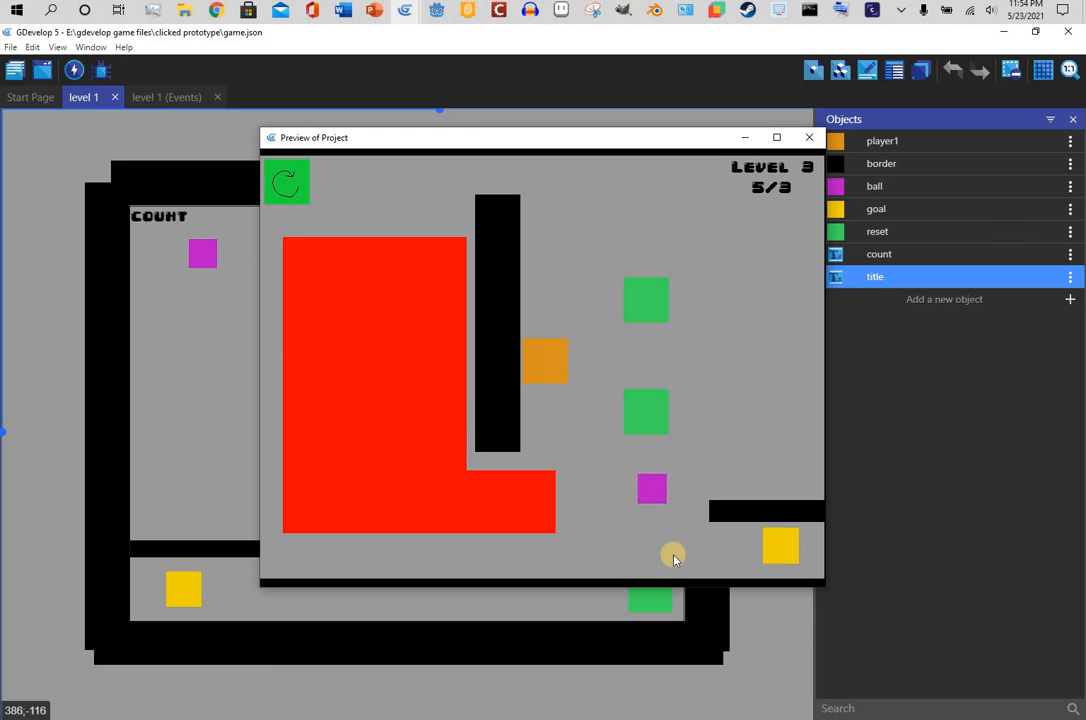
pyautogui.click(657, 540)
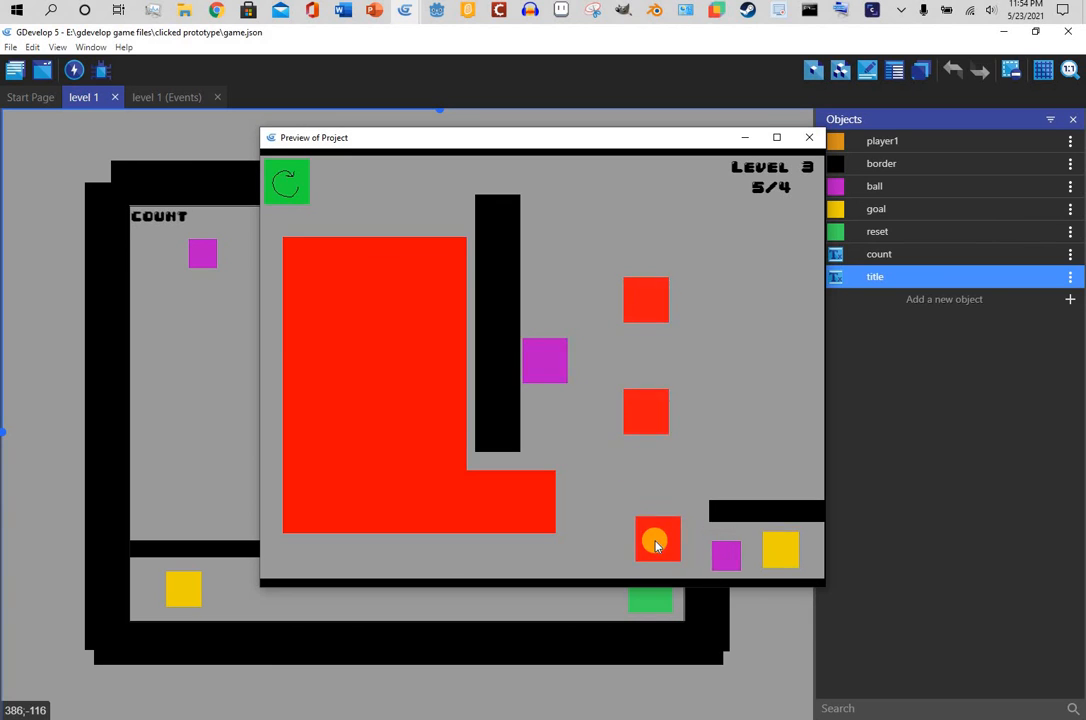
# - Playtest level 4, placing blocks around the right-hand wall to drive the ball toward the central goal
pyautogui.click(790, 486)
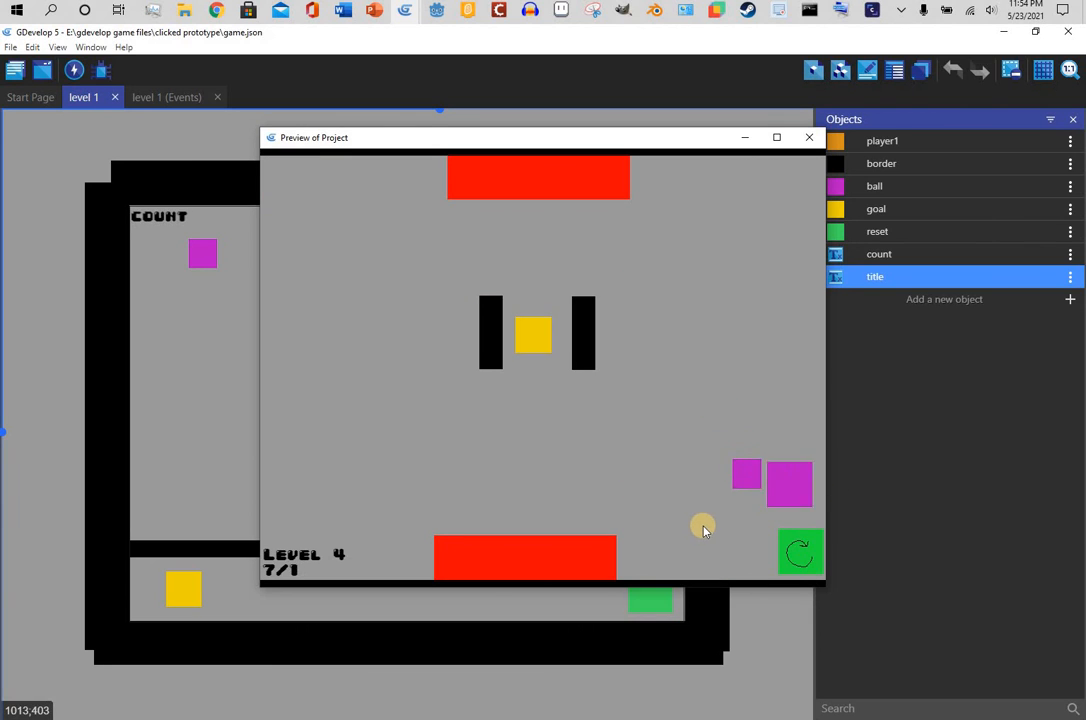
pyautogui.click(652, 469)
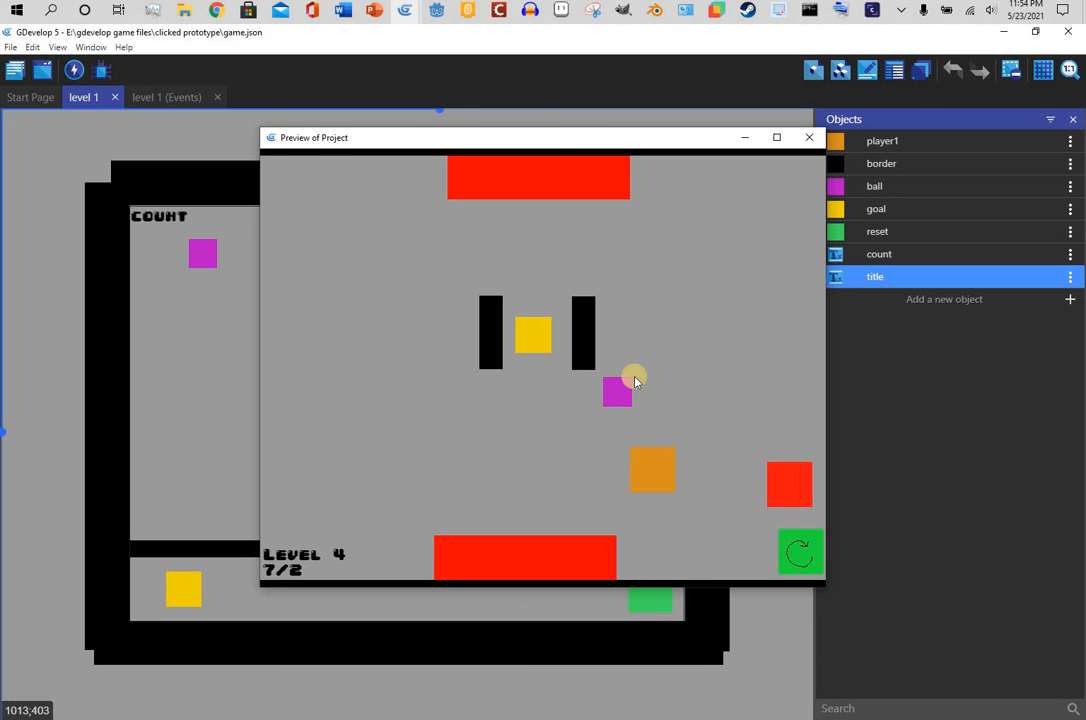
pyautogui.click(655, 349)
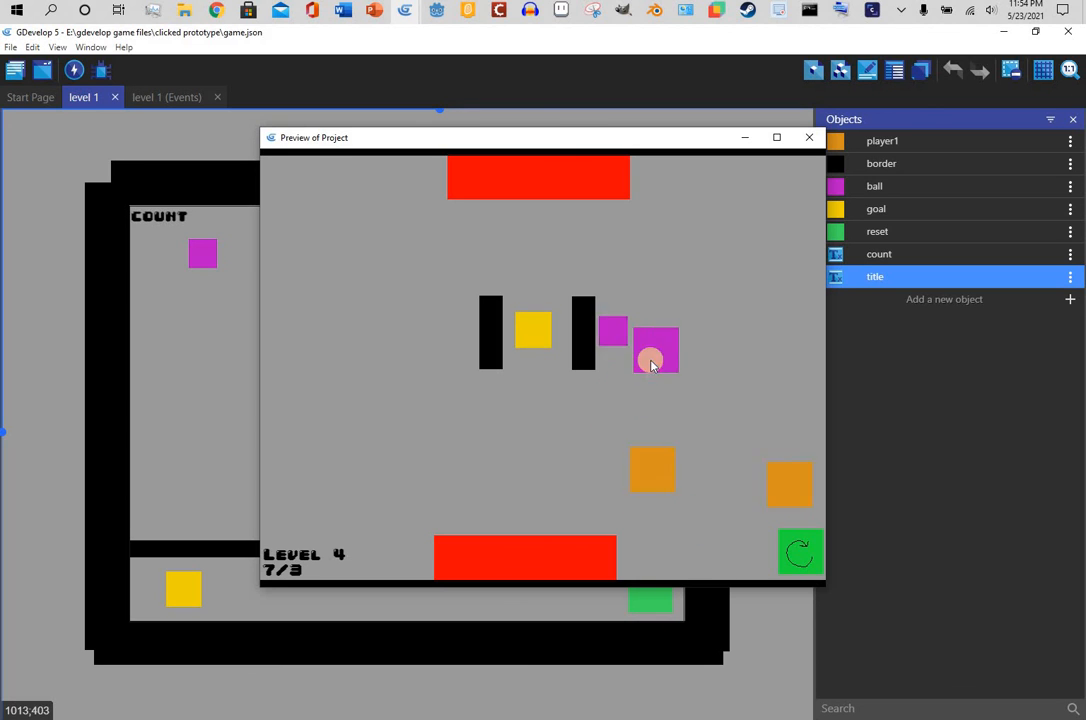
pyautogui.click(647, 200)
pyautogui.click(713, 276)
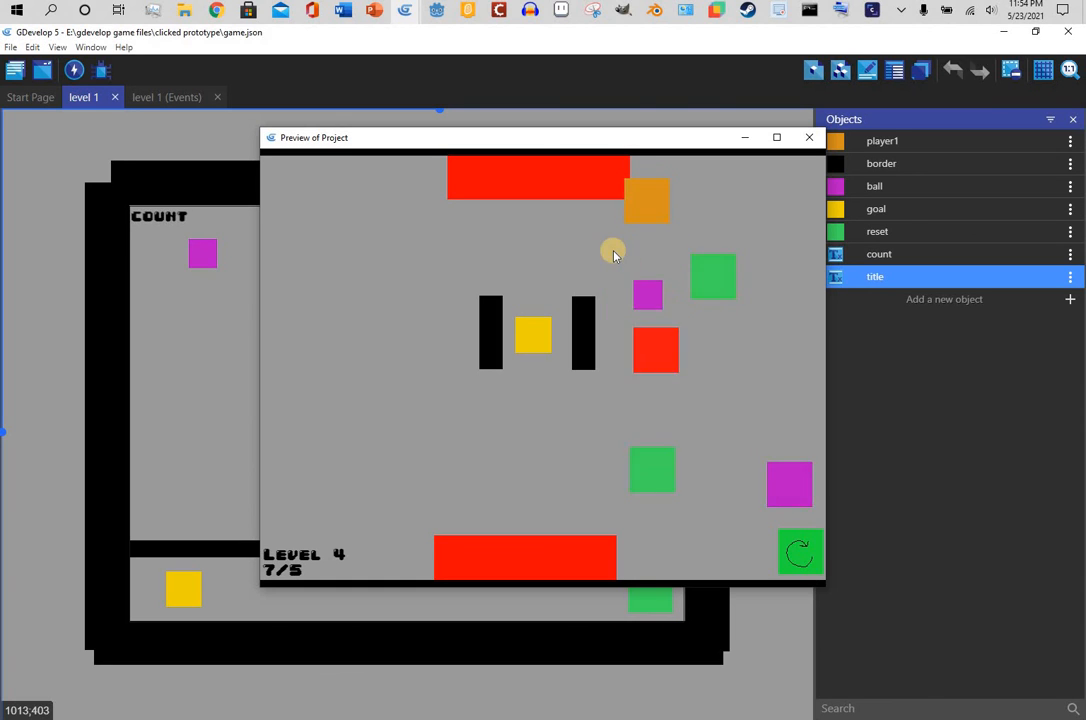
pyautogui.click(592, 219)
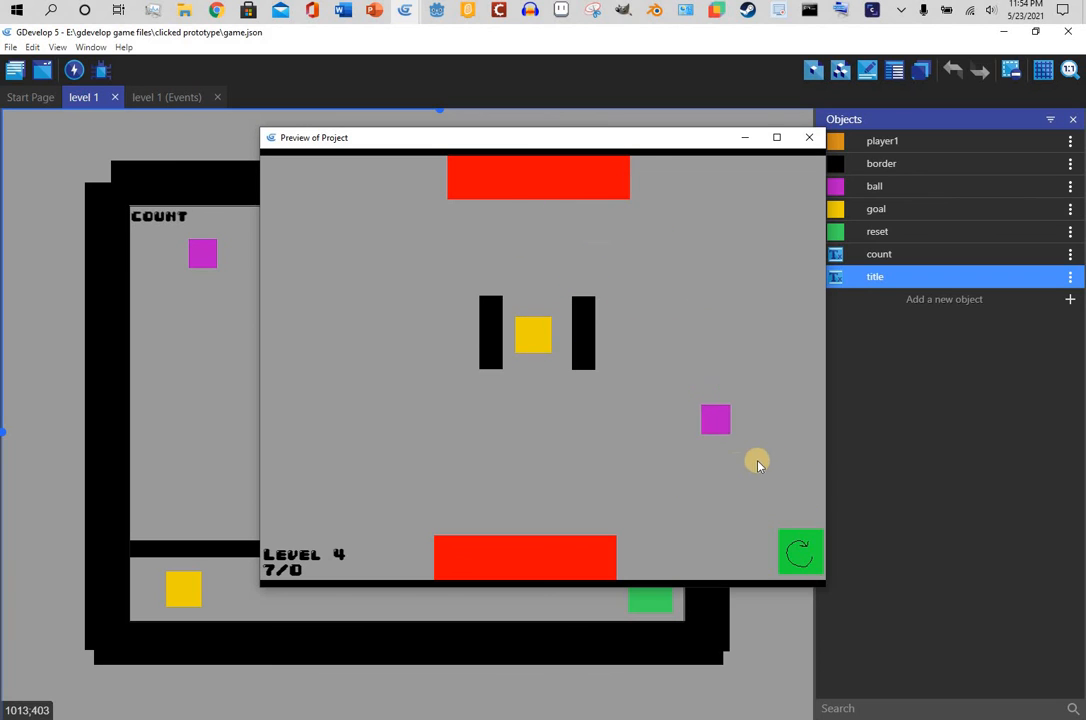
# - Make a second attempt at level 4, steering the ball with five blocks in the lower right area
pyautogui.click(768, 458)
pyautogui.click(697, 528)
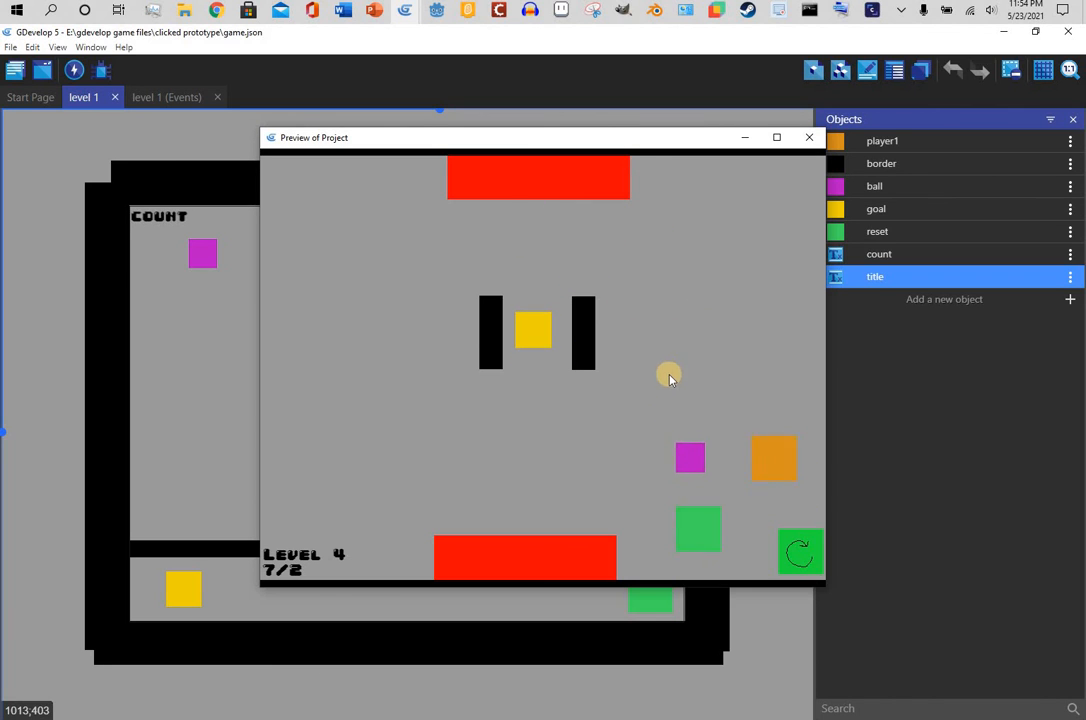
pyautogui.click(659, 372)
pyautogui.click(650, 458)
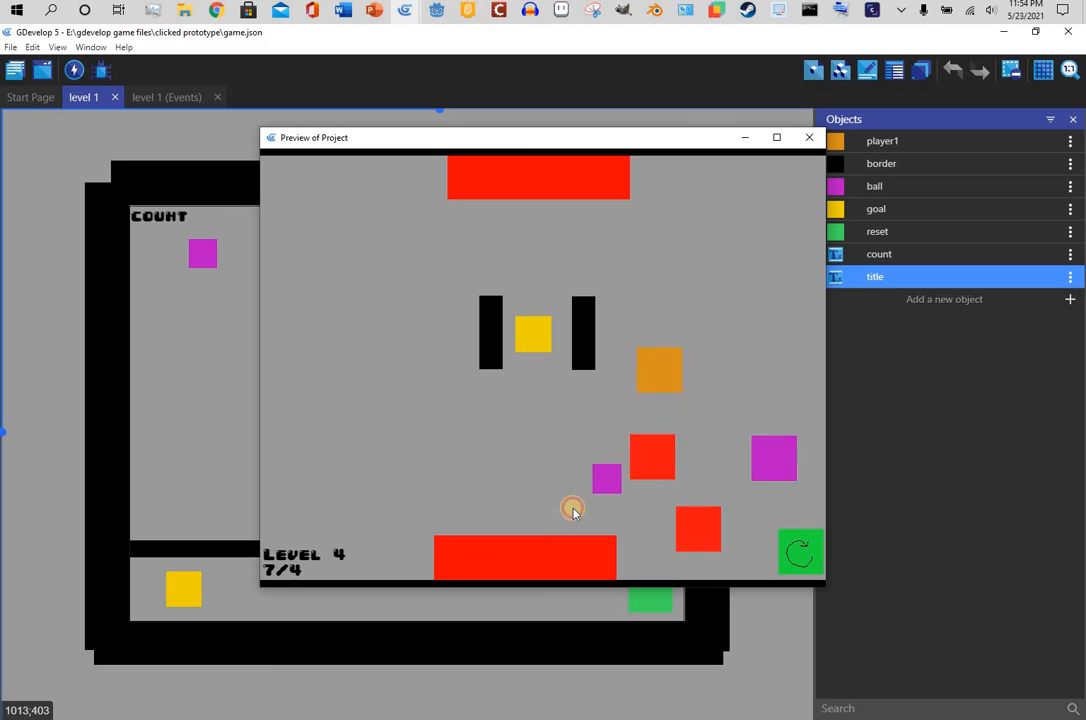
pyautogui.click(567, 508)
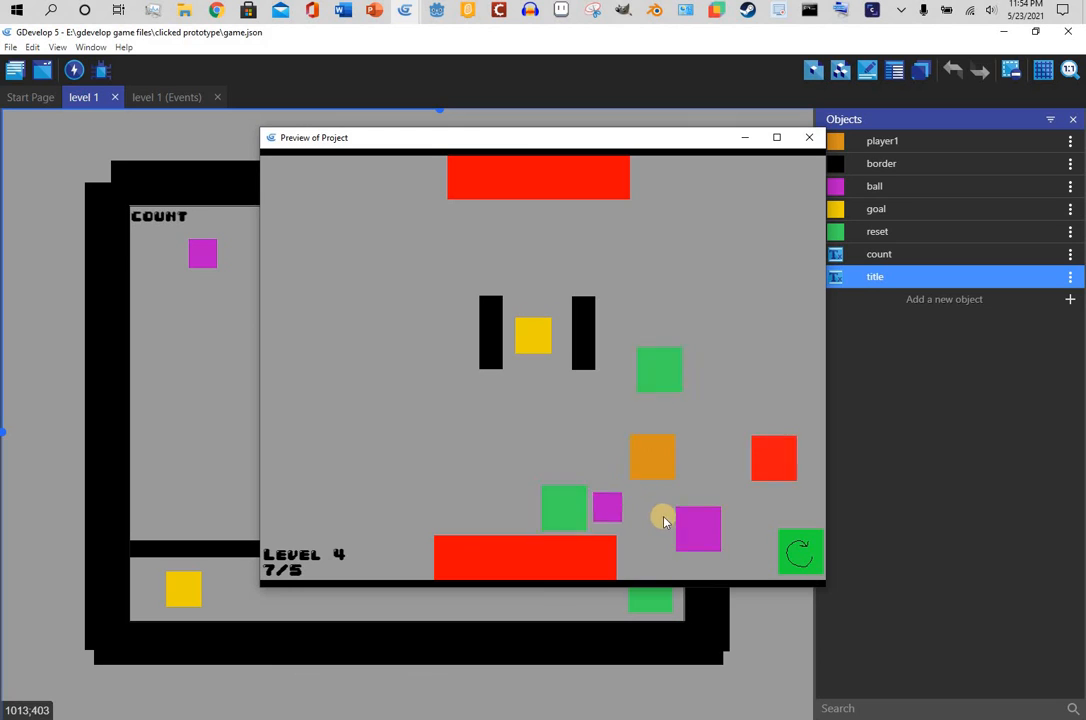
# - Make another level 4 attempt with blocks spread across the right side of the arena, and reset the level
pyautogui.click(793, 377)
pyautogui.click(708, 365)
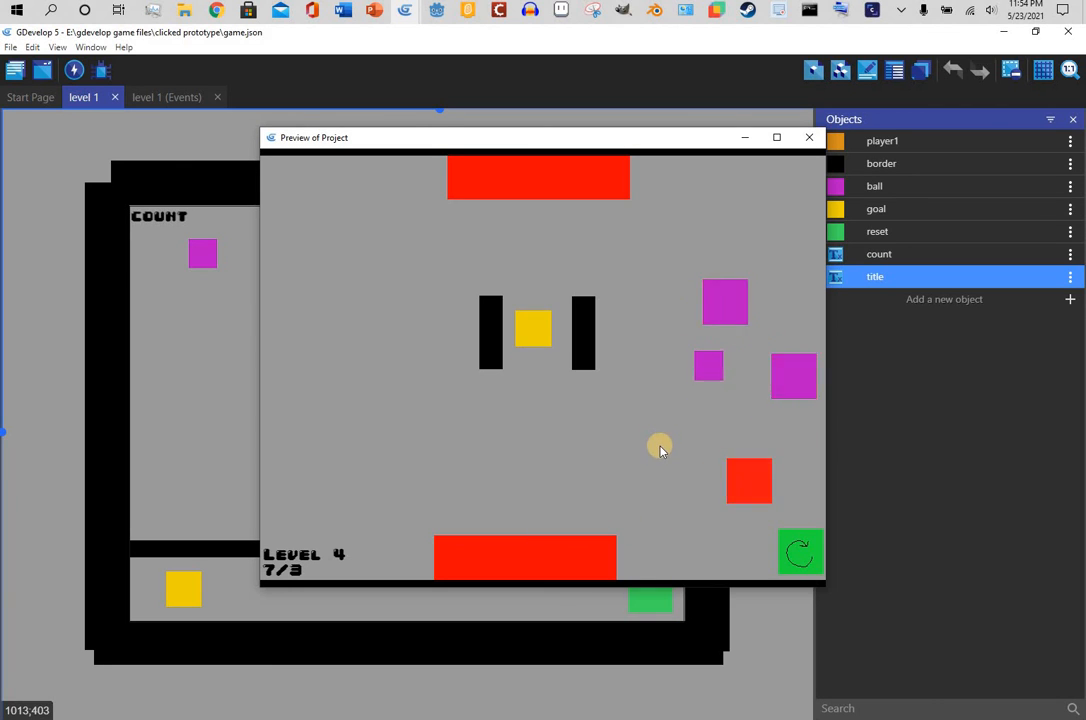
pyautogui.click(620, 503)
pyautogui.click(699, 554)
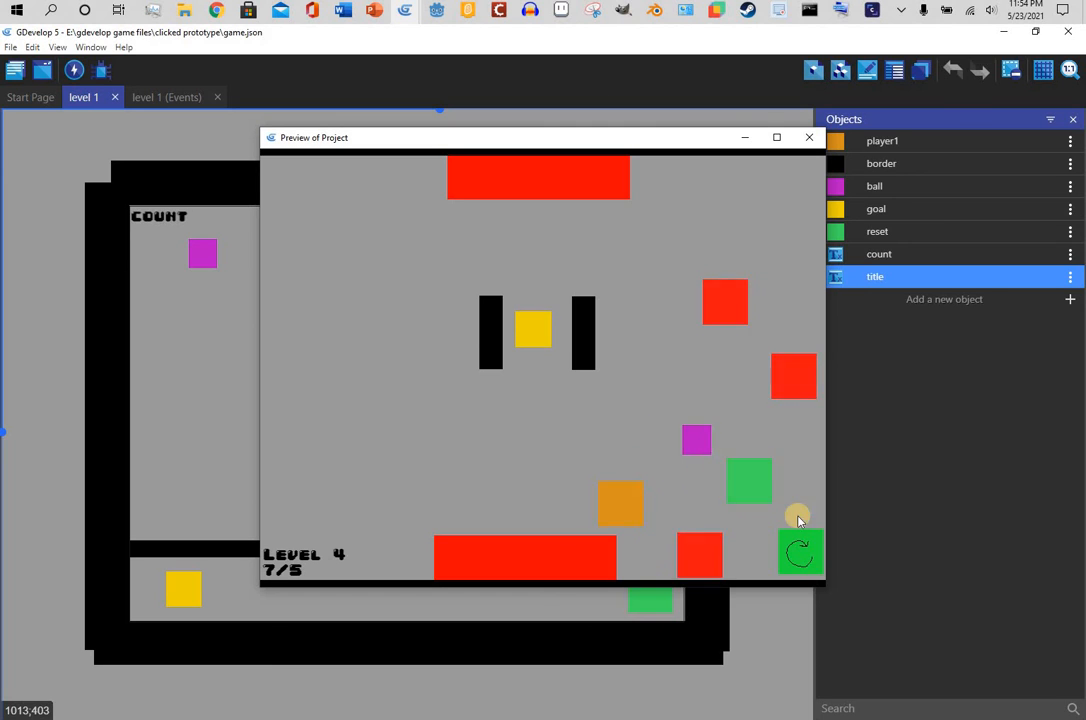
pyautogui.click(803, 553)
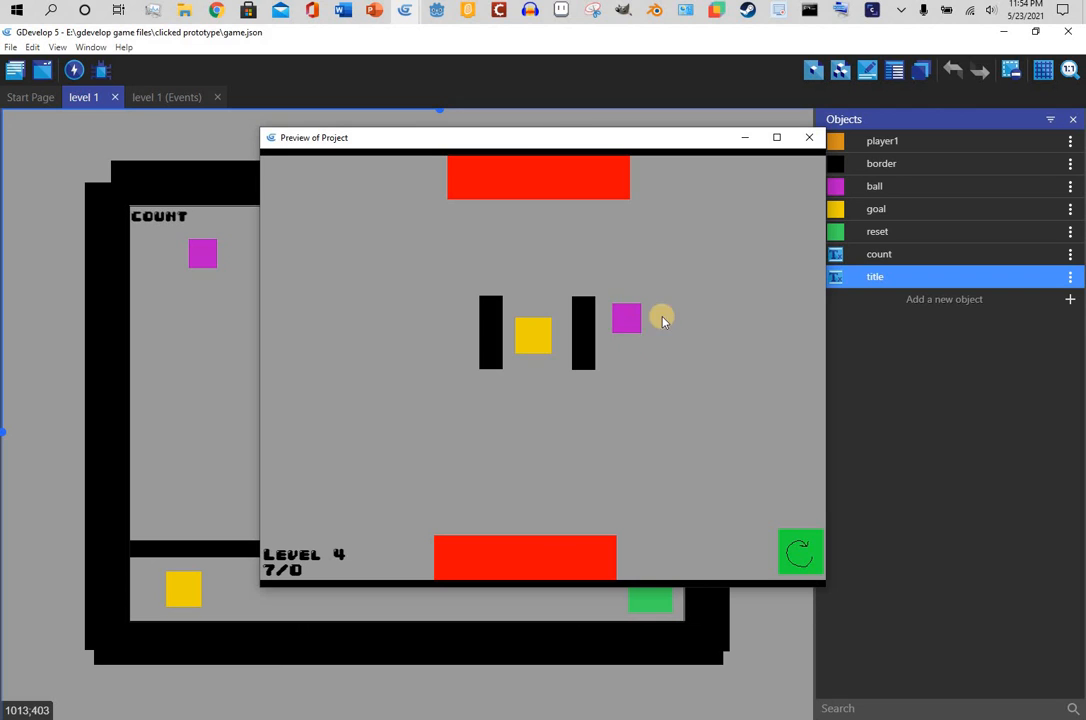
# - Try level 4 with blocks above and below the central goal, and reset the level again
pyautogui.click(660, 224)
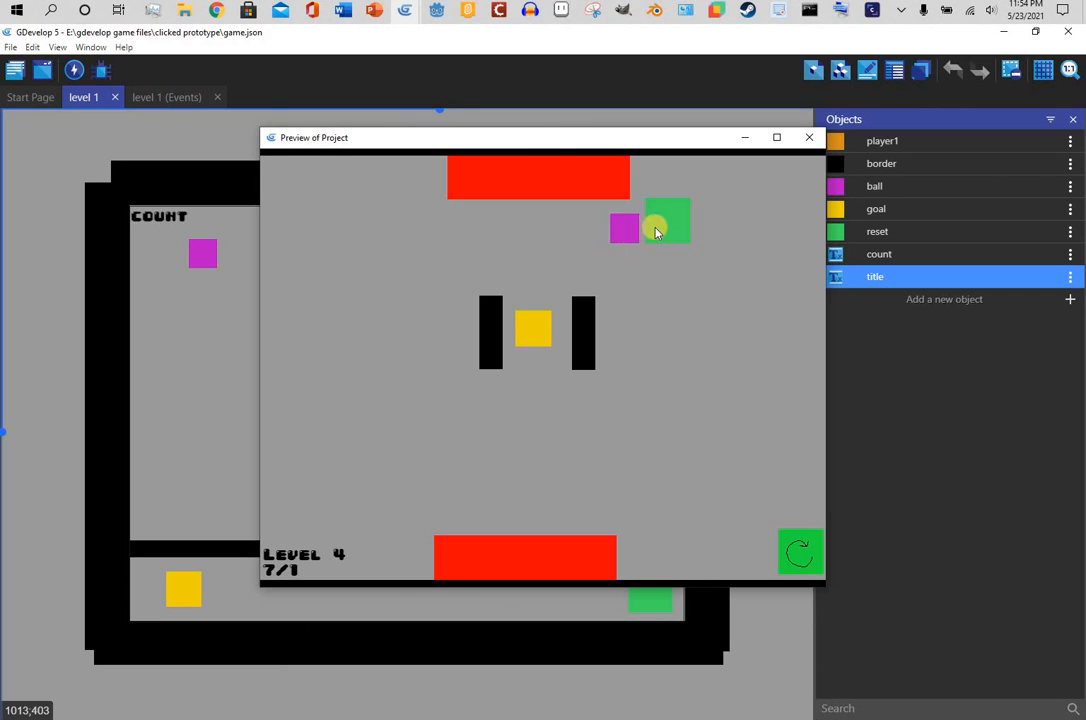
pyautogui.click(766, 455)
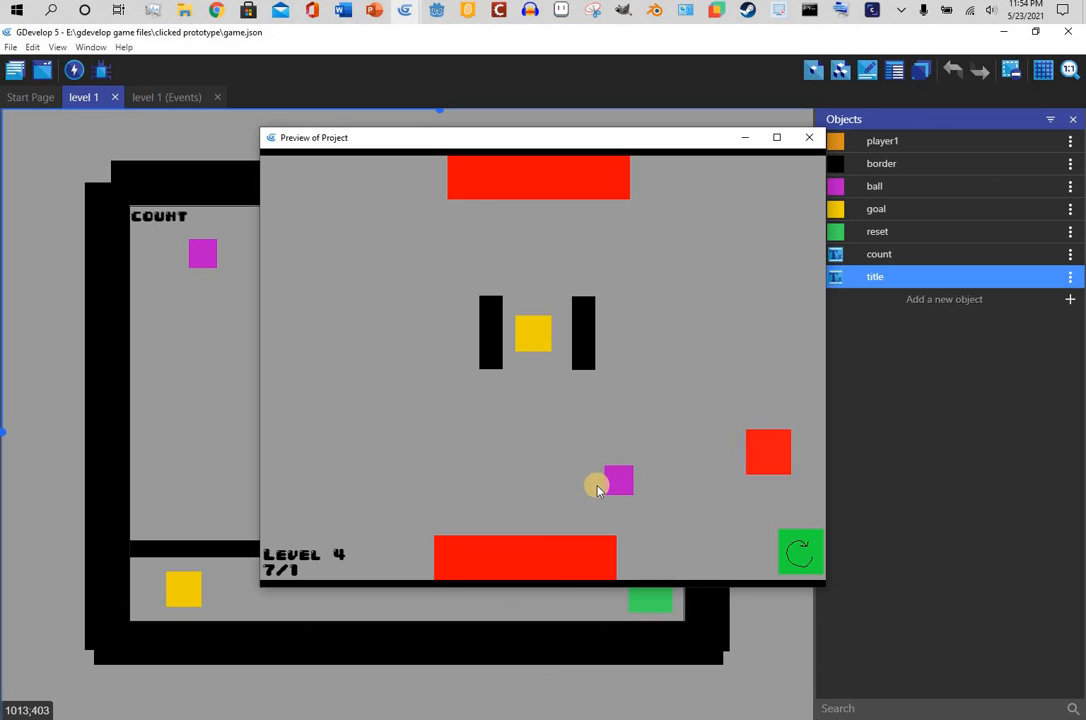
pyautogui.click(536, 434)
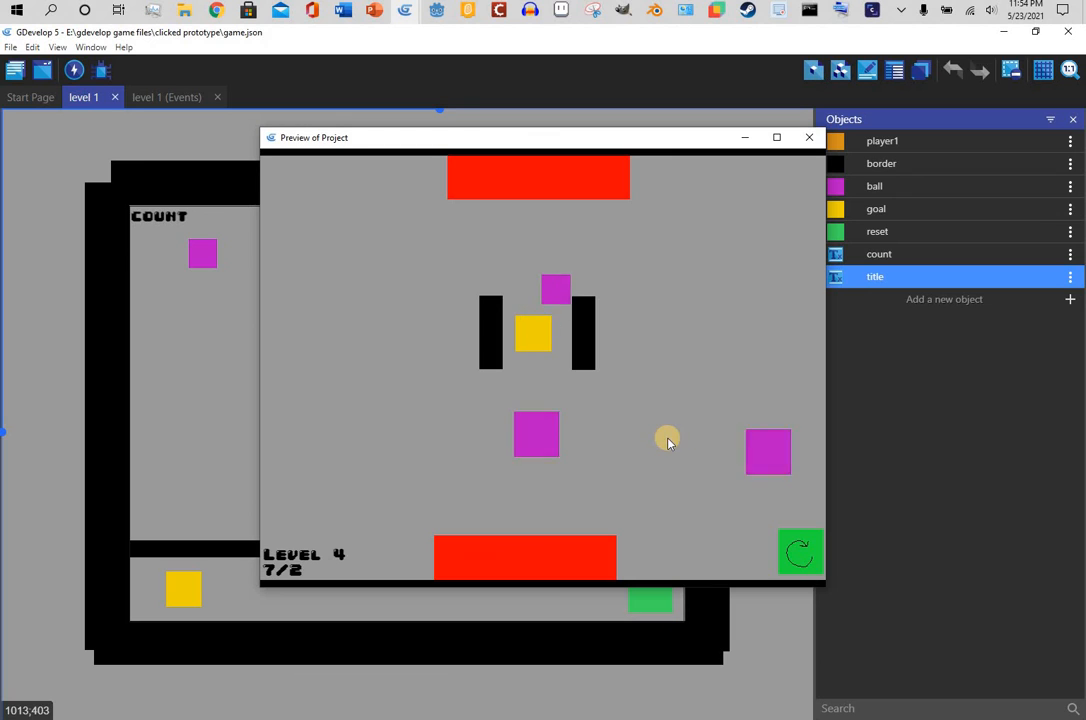
pyautogui.click(793, 553)
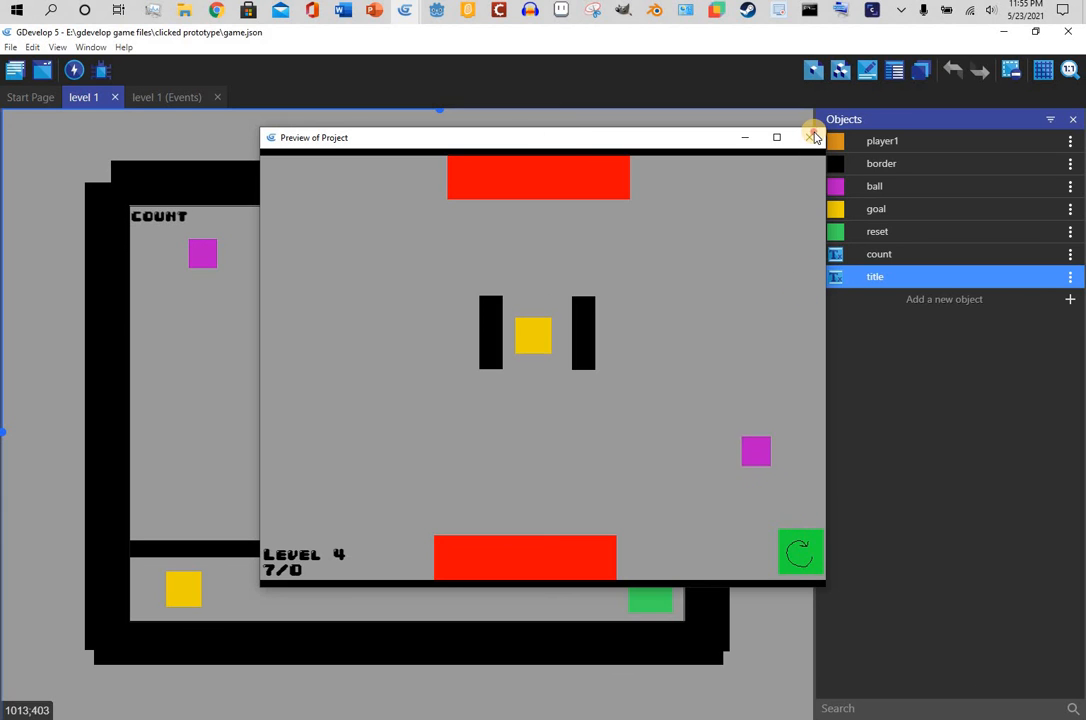
# - Open the level 4 scene and place a border at about X 740, Y 143, stretched vertically along the right wall above the reset block
pyautogui.click(15, 70)
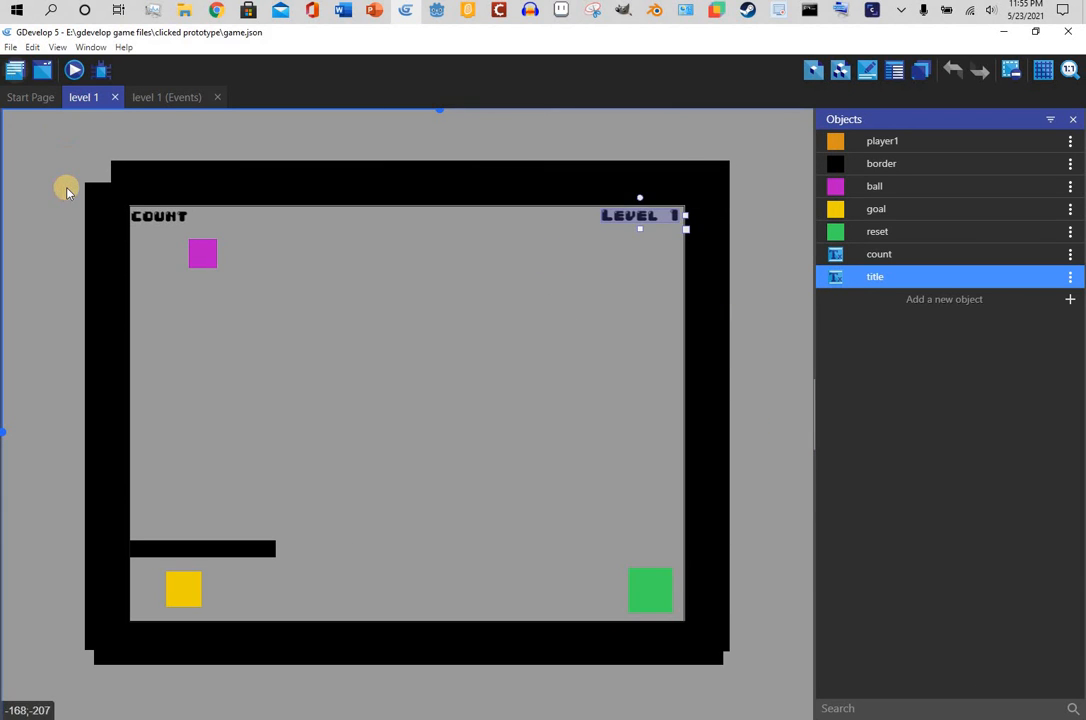
pyautogui.click(142, 289)
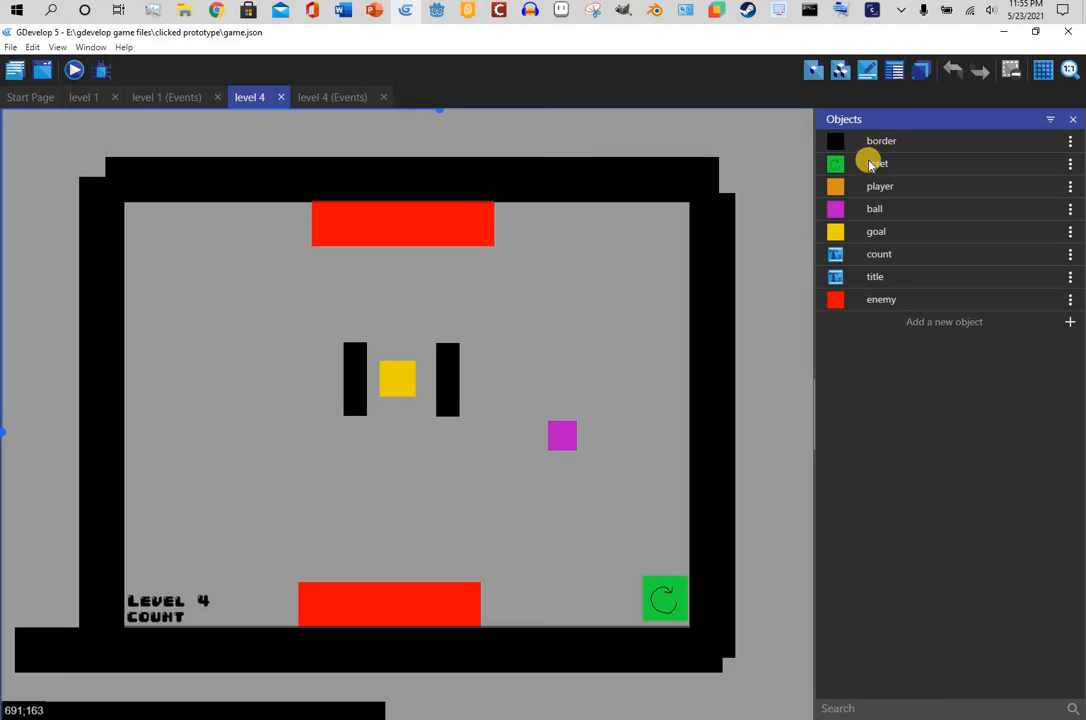
pyautogui.click(873, 139)
pyautogui.moveTo(861, 148); pyautogui.dragTo(646, 341)
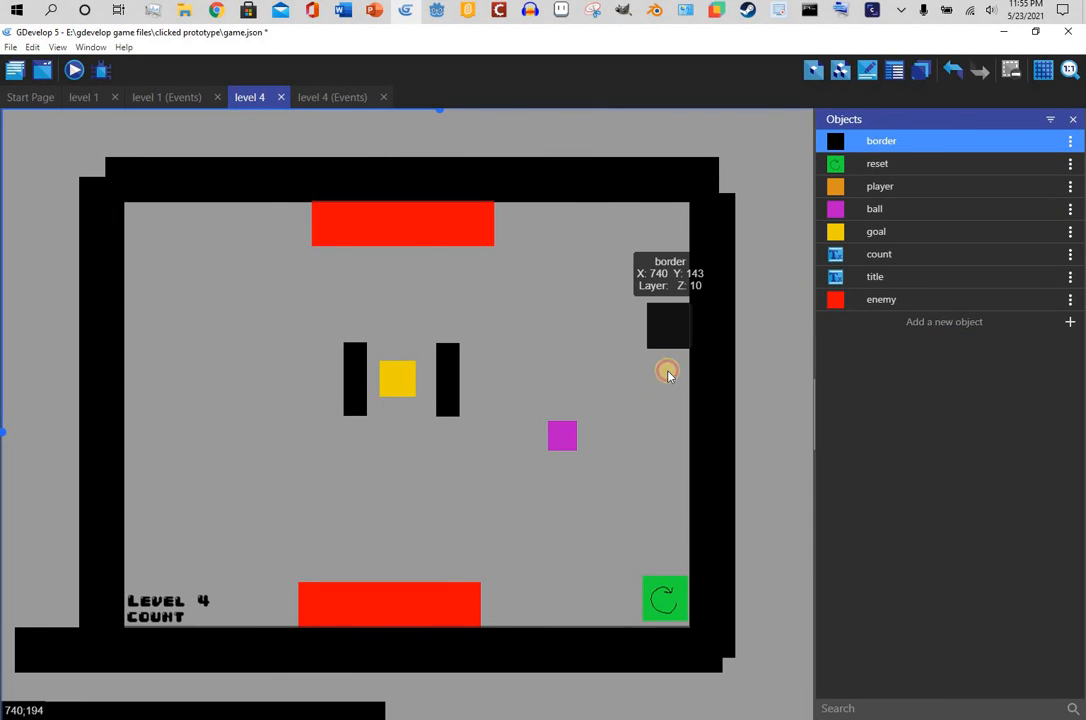
pyautogui.moveTo(656, 519); pyautogui.dragTo(662, 535)
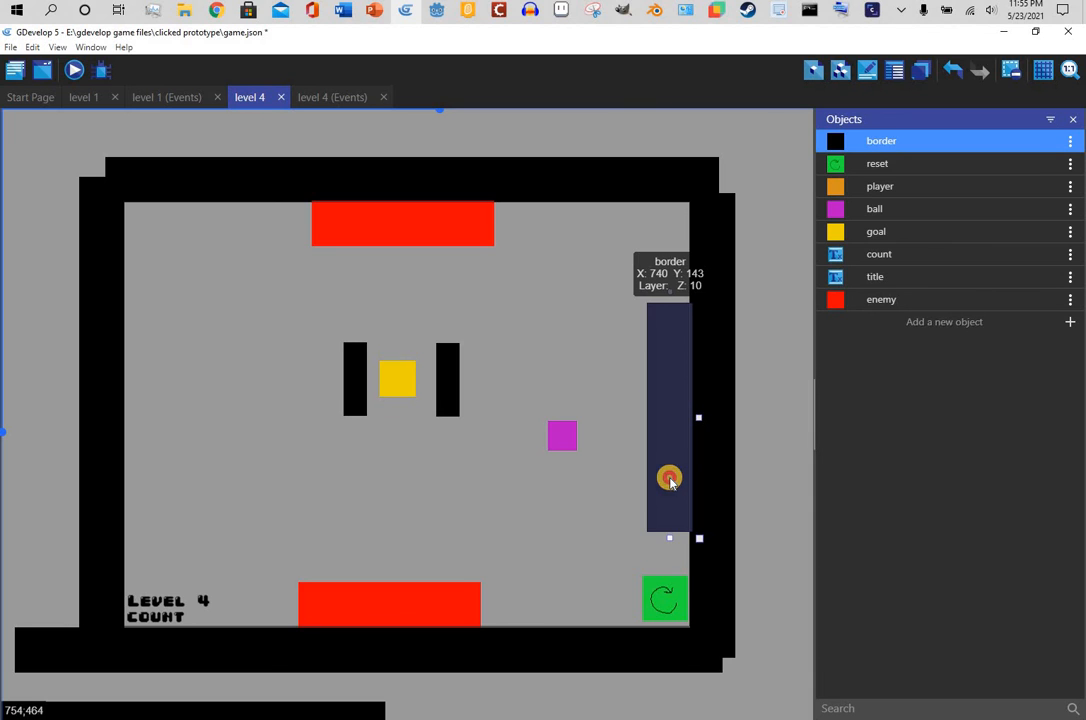
# - Duplicate the tall border and position the copy against the left wall of level 4
pyautogui.rightClick(669, 481)
pyautogui.click(233, 318)
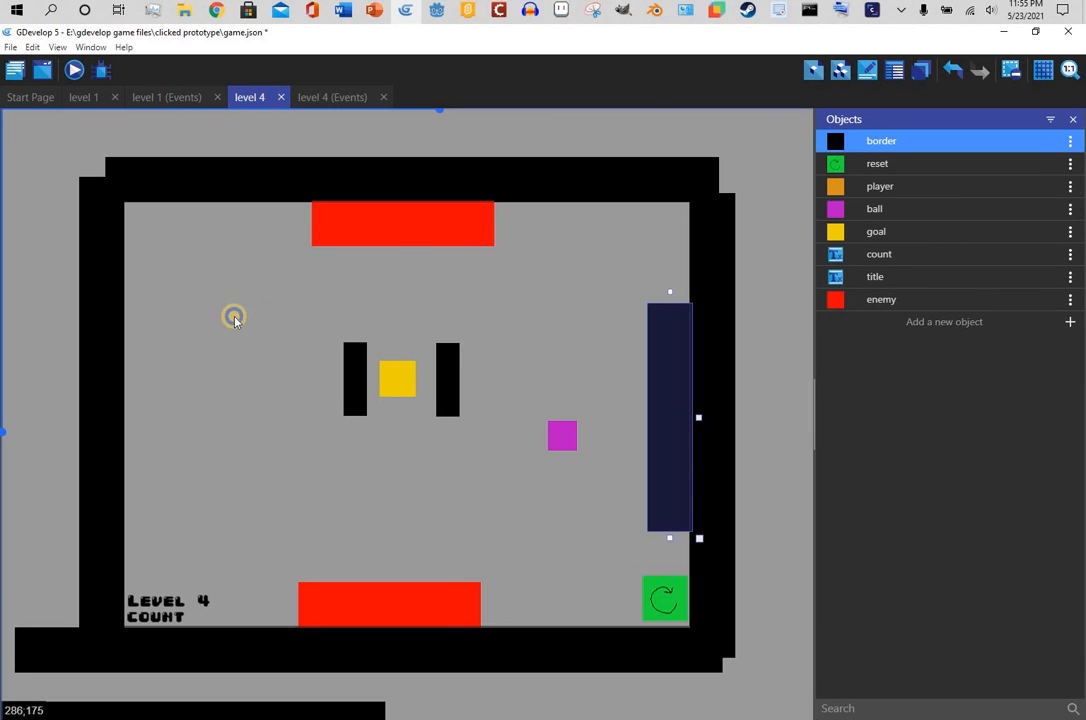
pyautogui.rightClick(227, 326)
pyautogui.click(300, 430)
pyautogui.moveTo(220, 310); pyautogui.dragTo(138, 451)
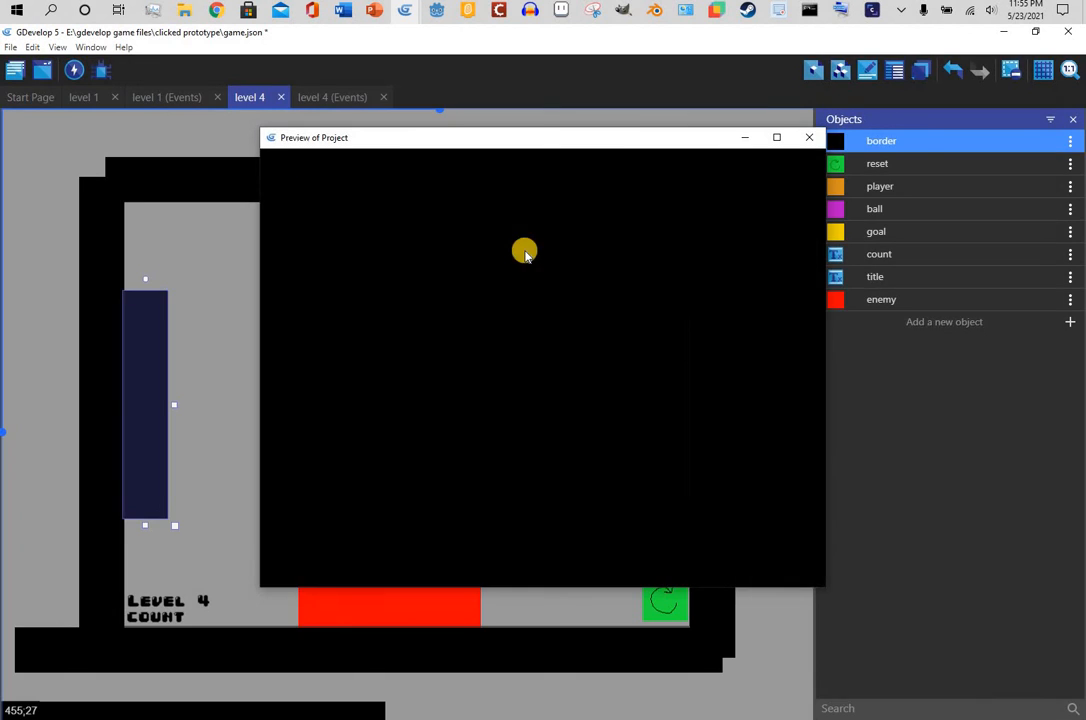
# - Playtest level 4 with the new side borders, placing blocks from the right side toward the area below the goal, and restart the level
pyautogui.click(746, 474)
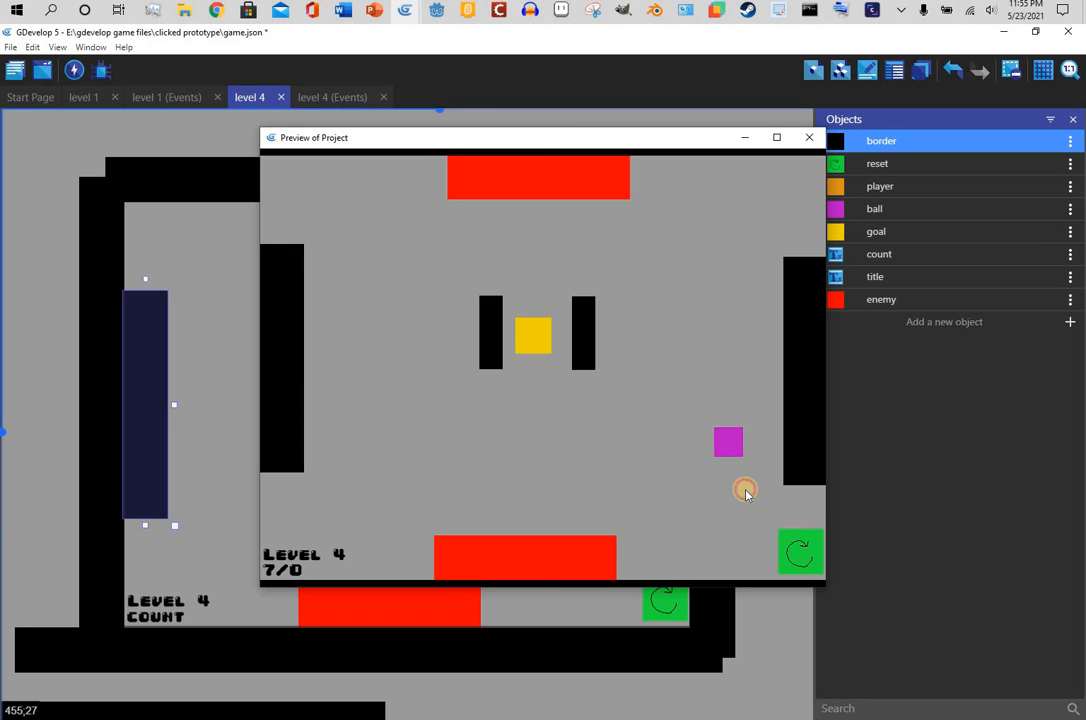
pyautogui.click(746, 491)
pyautogui.click(752, 360)
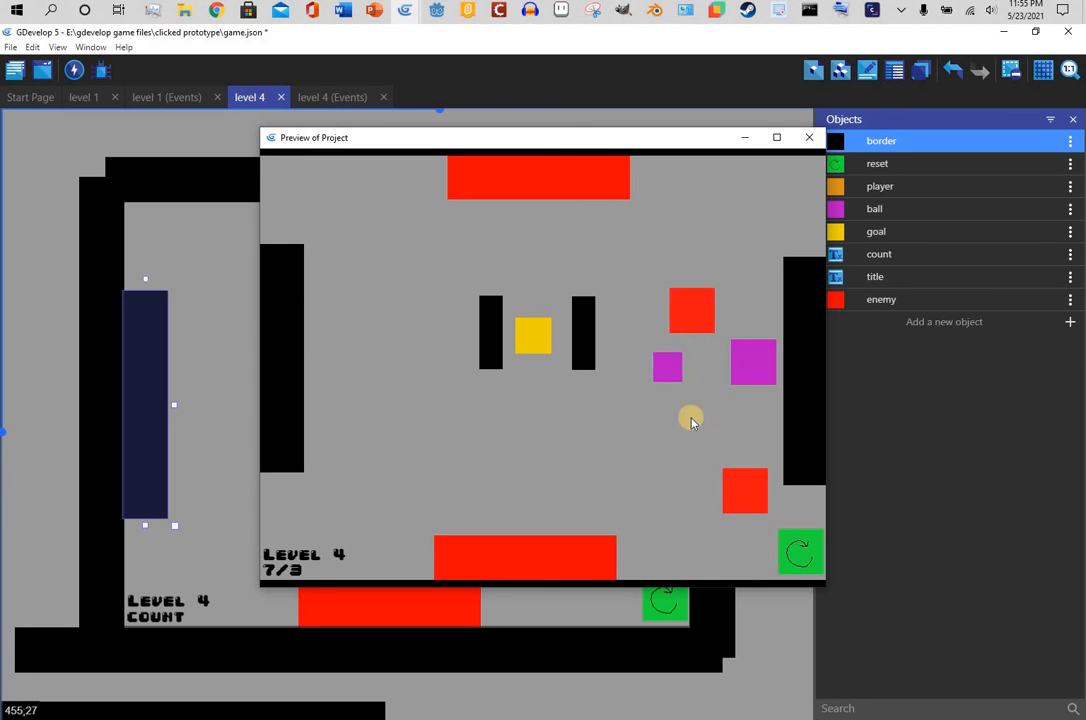
pyautogui.click(636, 452)
pyautogui.click(618, 347)
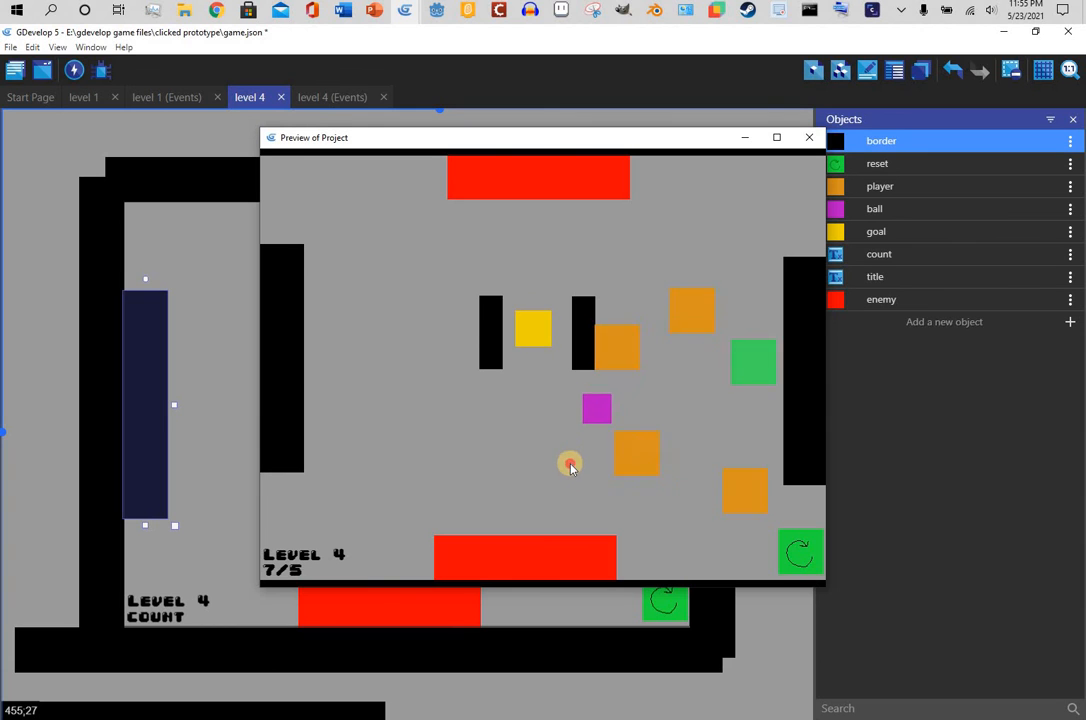
pyautogui.click(567, 460)
pyautogui.click(477, 458)
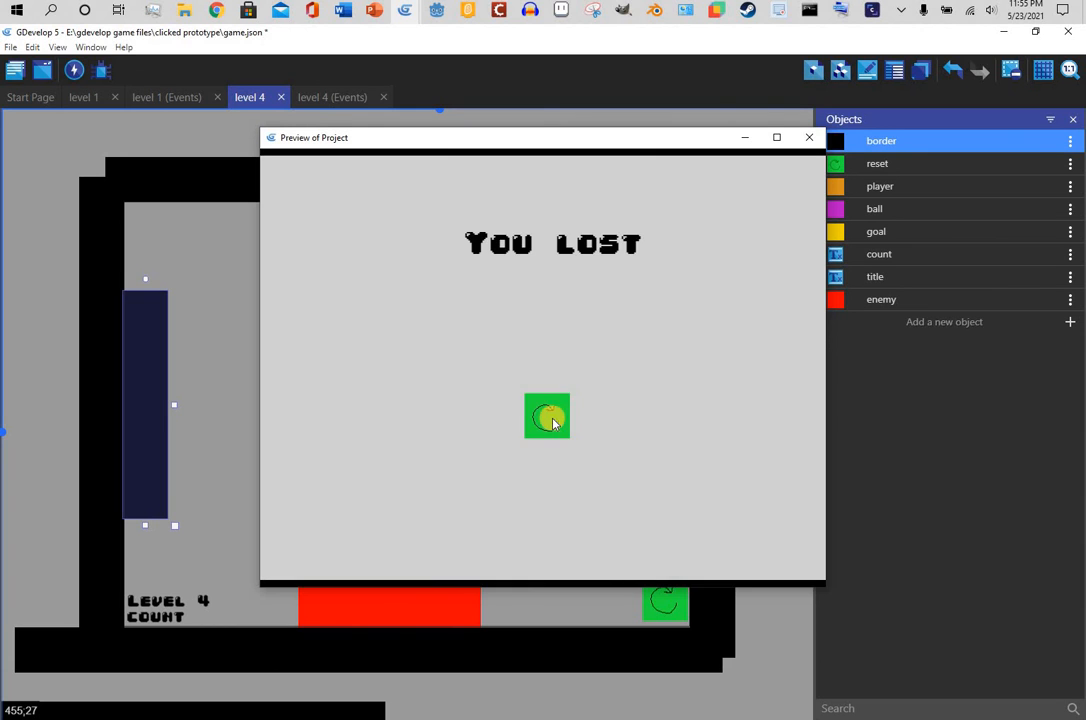
pyautogui.click(550, 417)
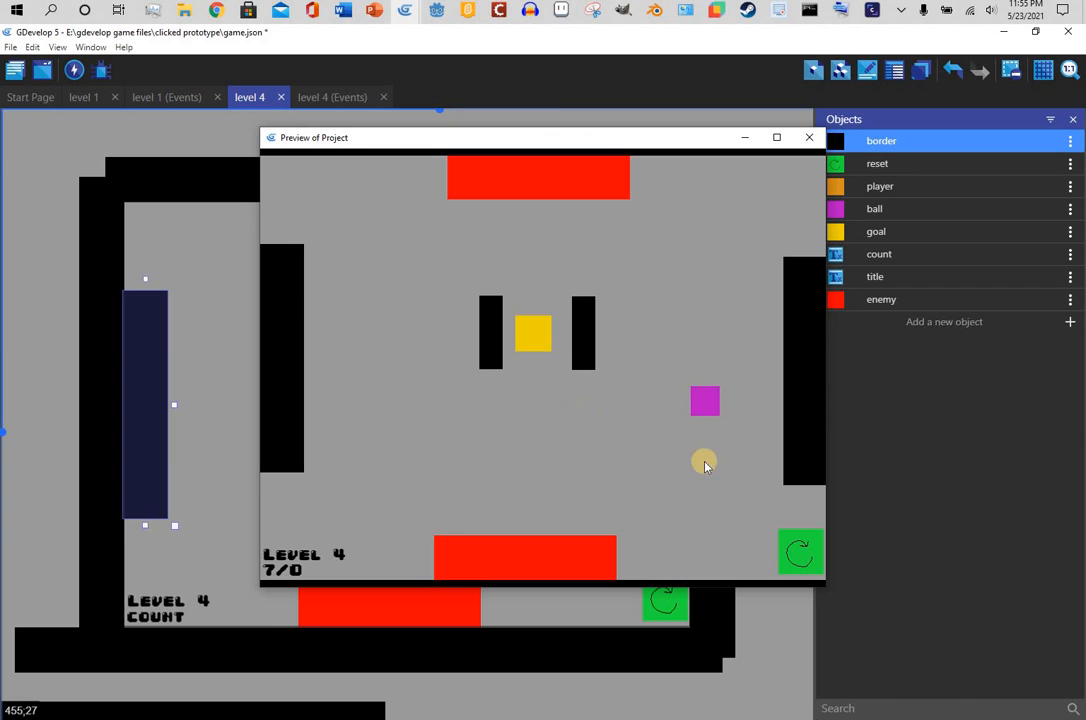
# - Make another level 4 attempt with blocks beside, above and below the central goal, and close the preview
pyautogui.click(751, 492)
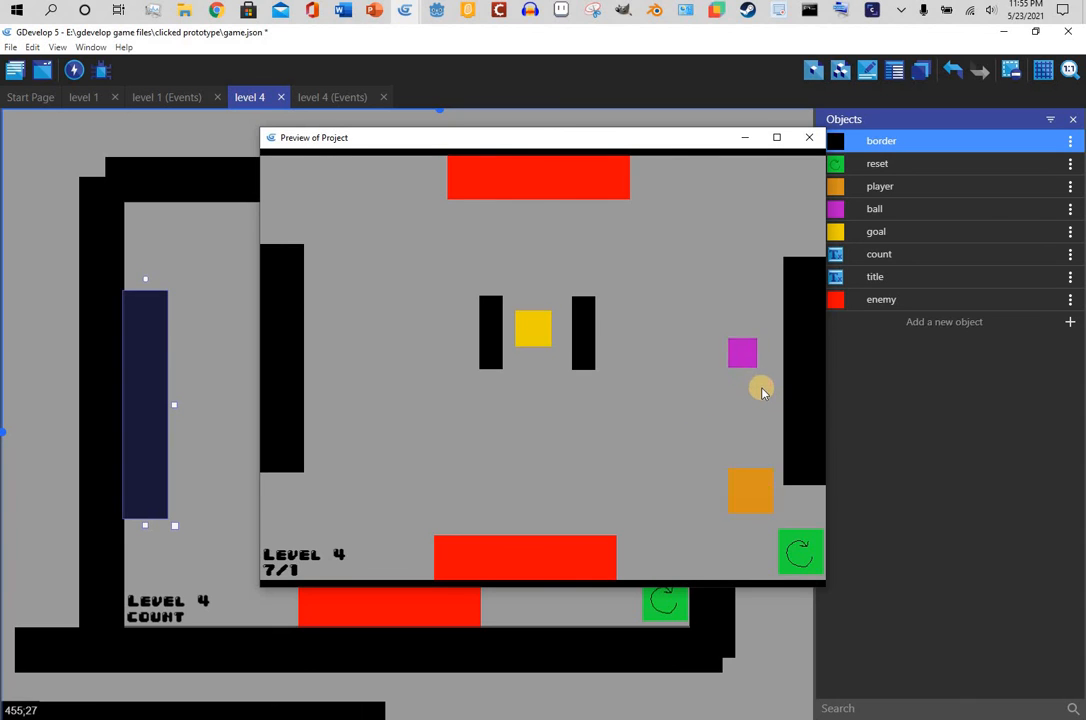
pyautogui.click(695, 232)
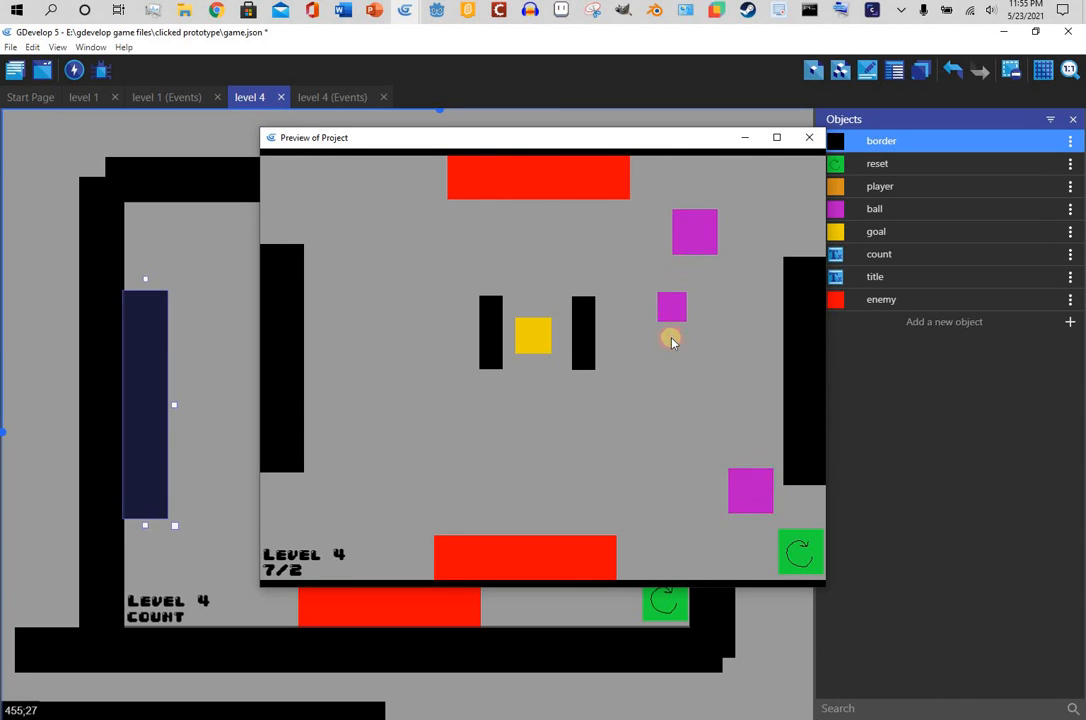
pyautogui.click(670, 340)
pyautogui.click(623, 210)
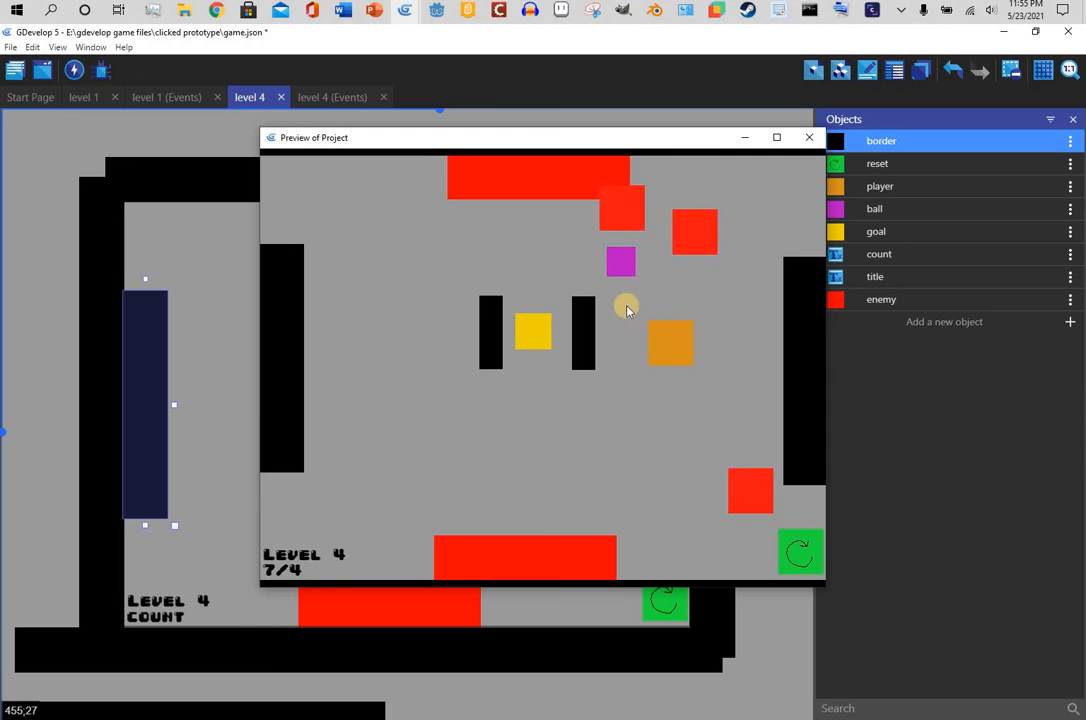
pyautogui.click(543, 215)
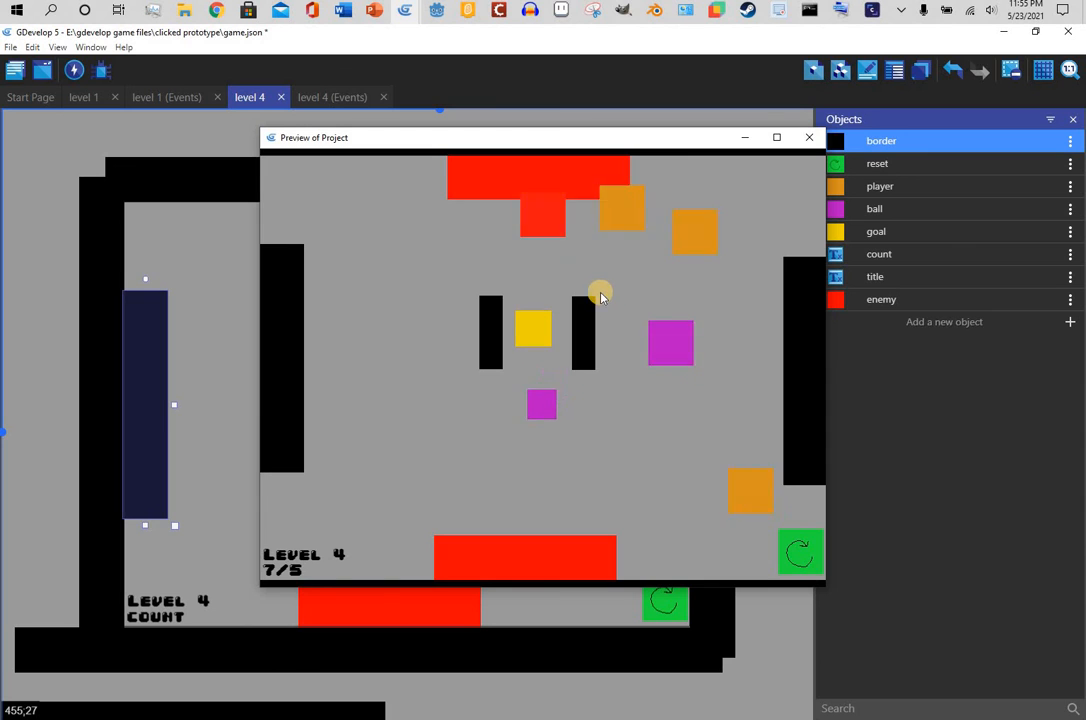
pyautogui.click(502, 511)
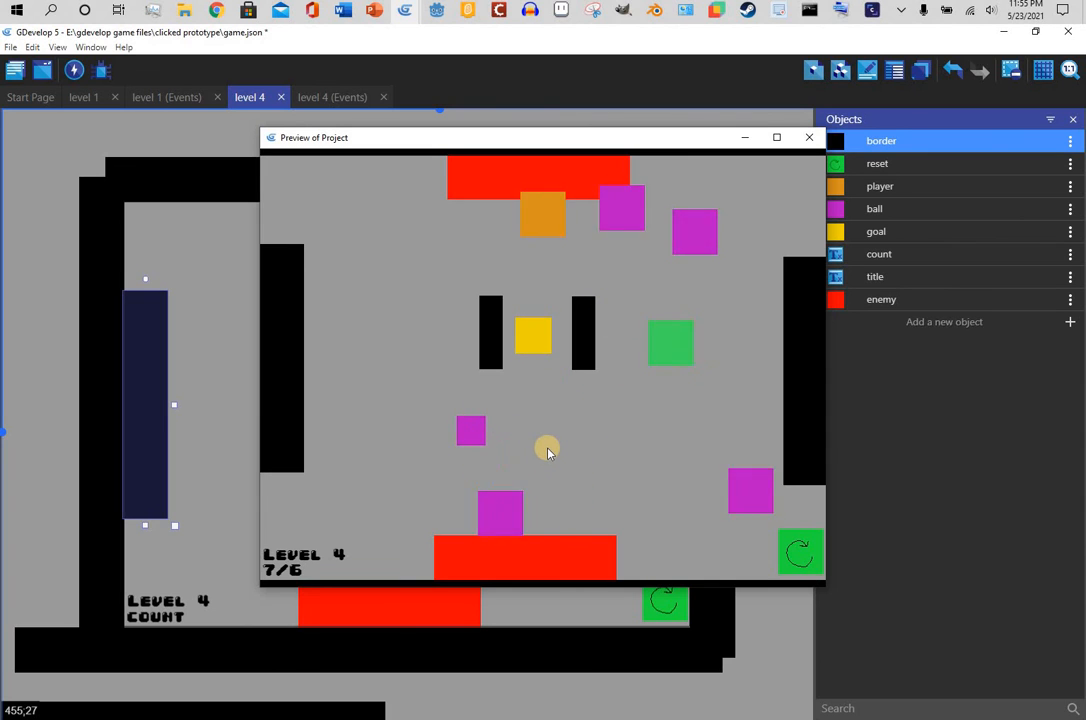
pyautogui.click(376, 252)
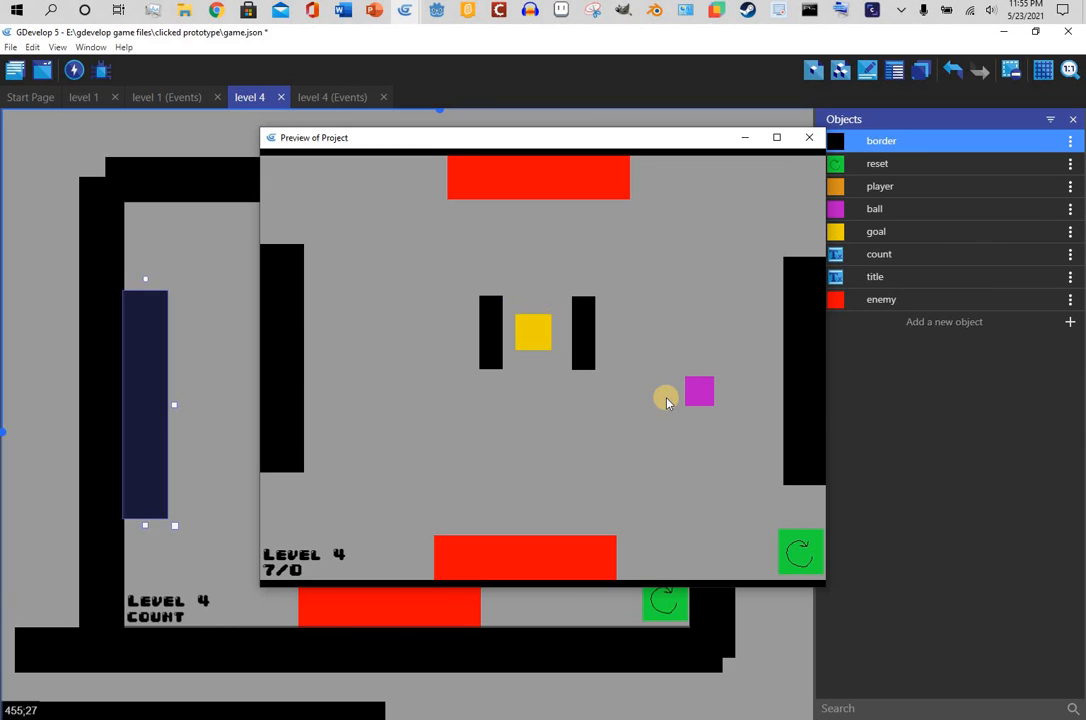
pyautogui.click(809, 137)
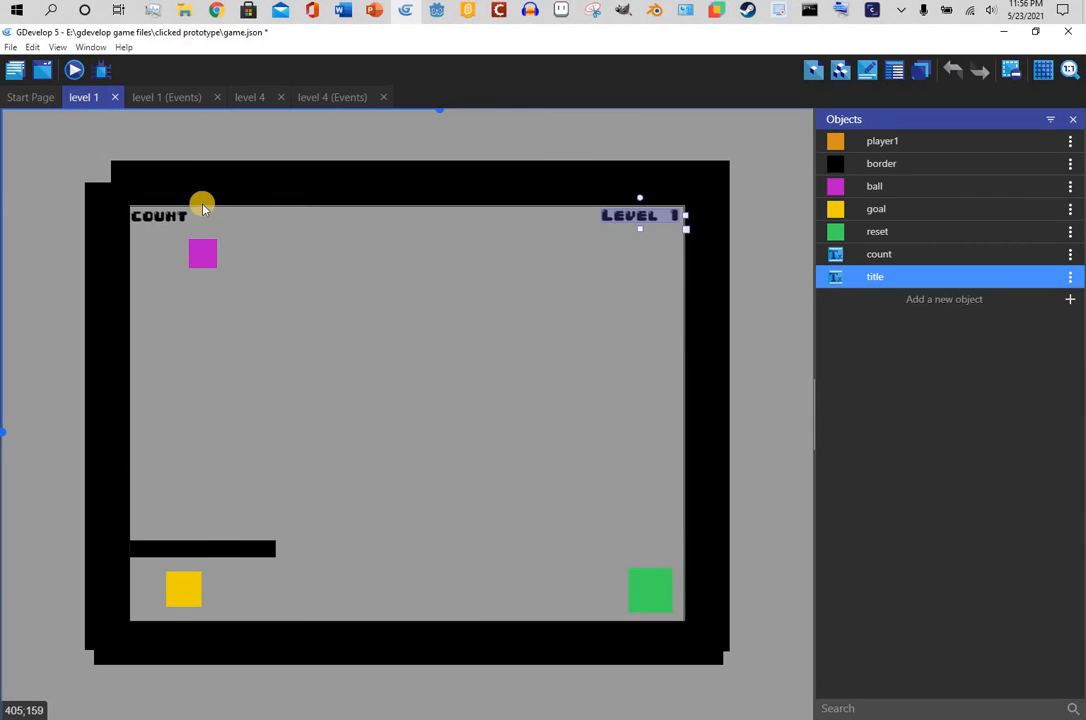
# - Preview the game from level 1, guiding the ball down toward the goal with alternating blocks, and restart the level
pyautogui.click(74, 71)
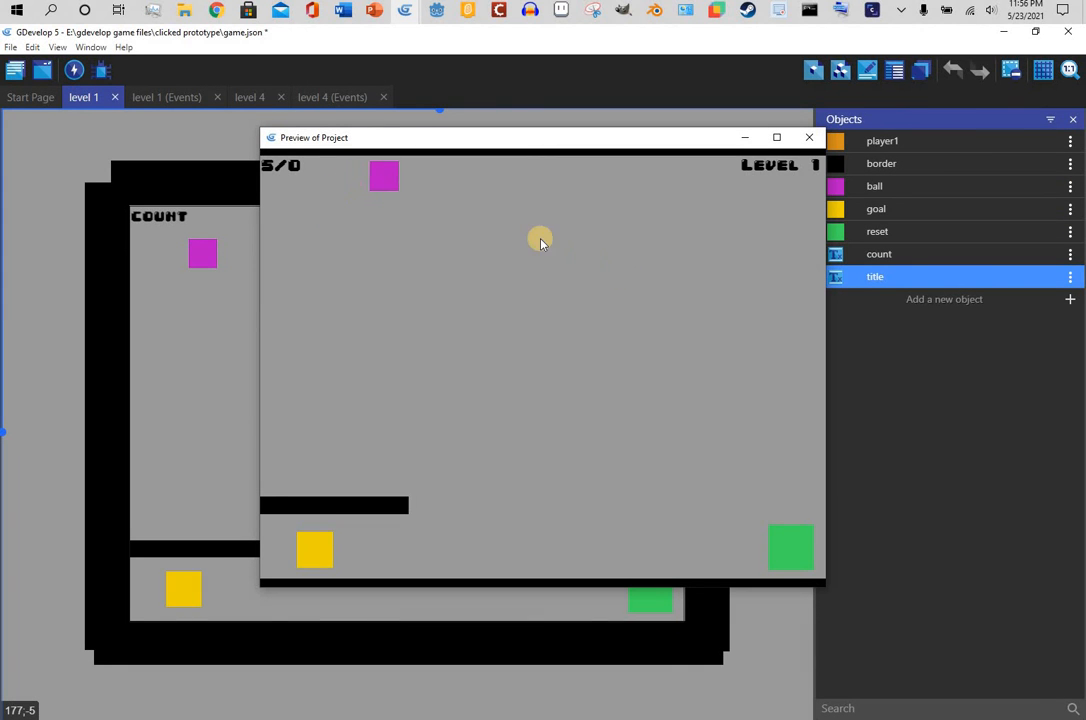
pyautogui.click(485, 201)
pyautogui.click(390, 254)
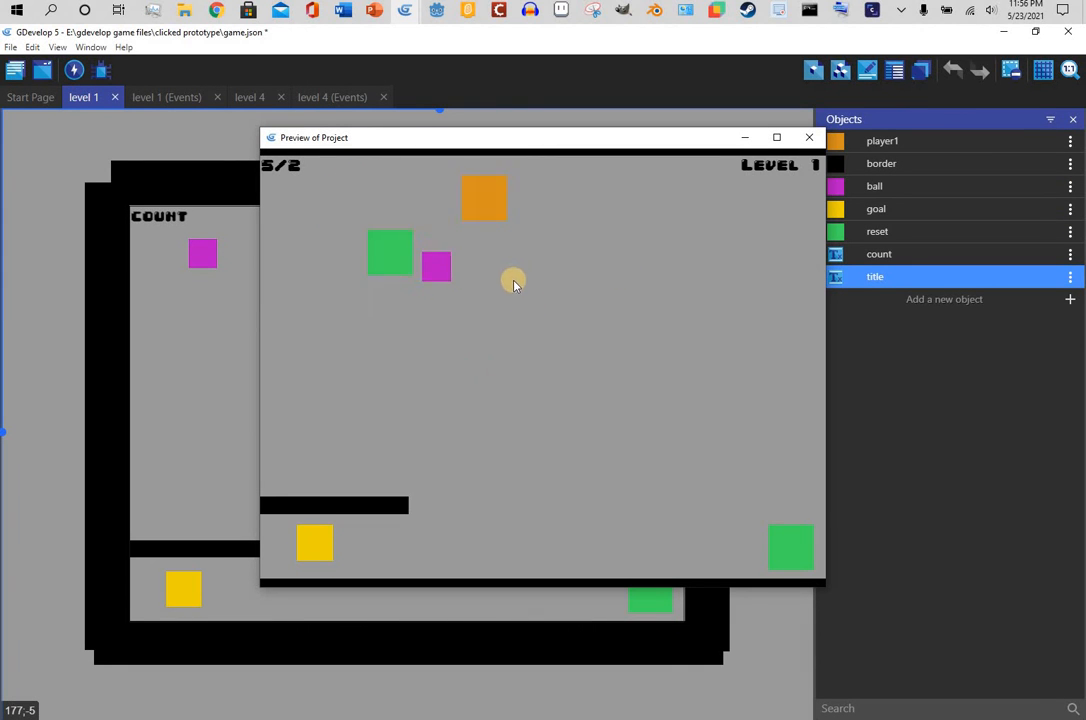
pyautogui.click(491, 317)
pyautogui.click(368, 356)
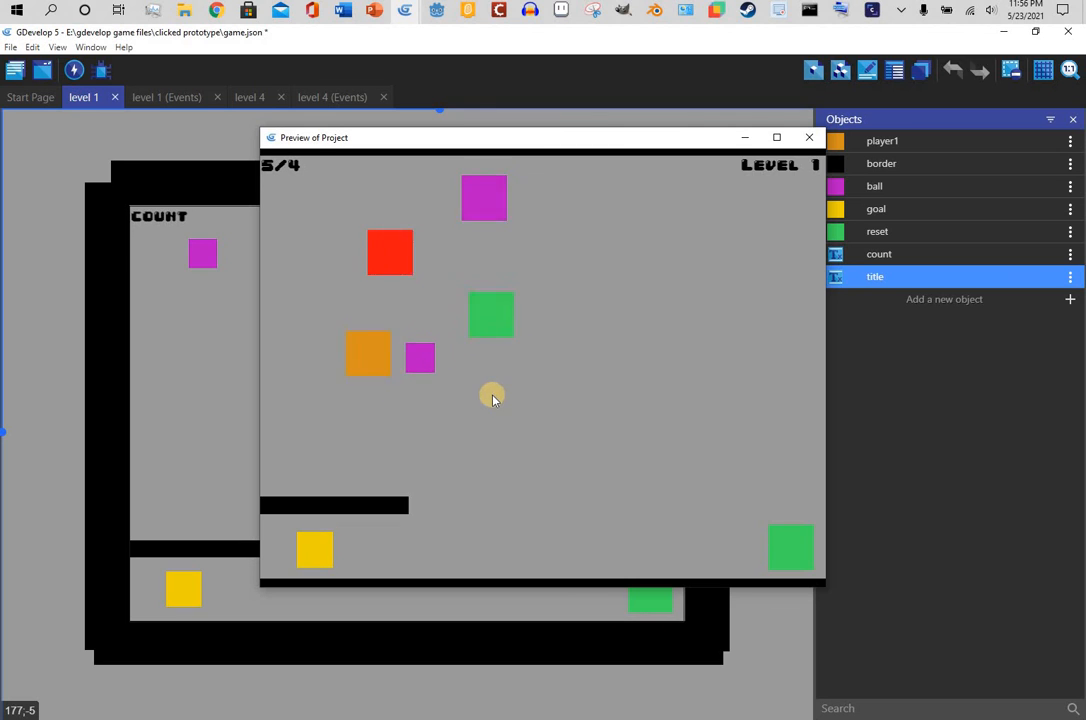
pyautogui.click(519, 426)
pyautogui.click(412, 431)
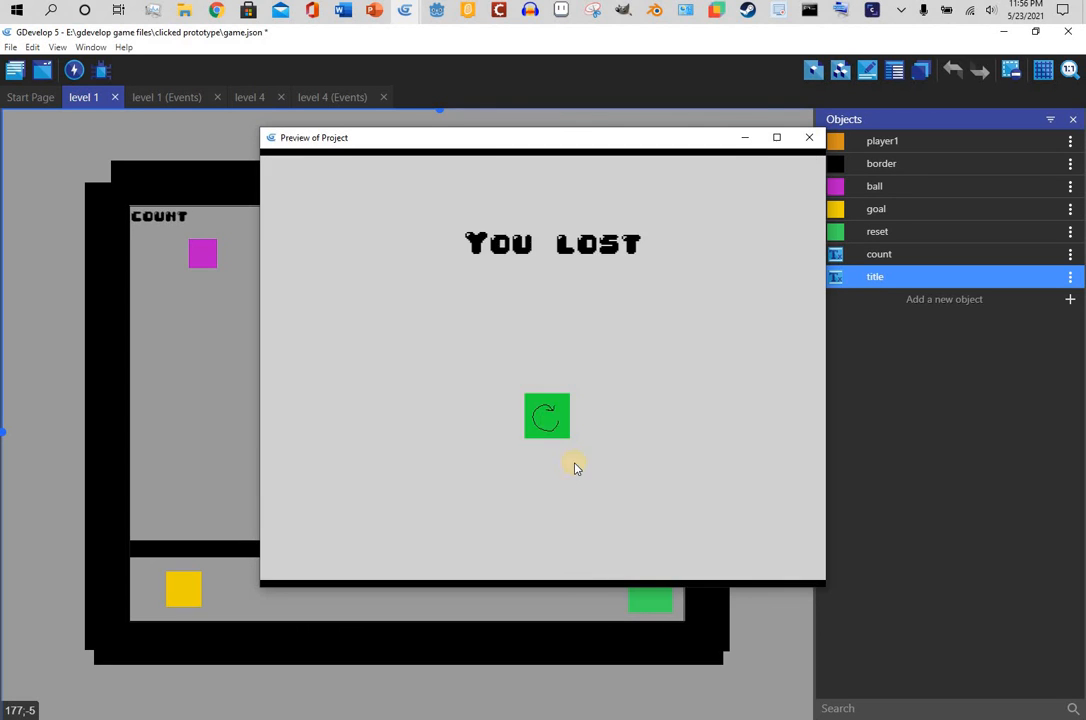
pyautogui.click(546, 416)
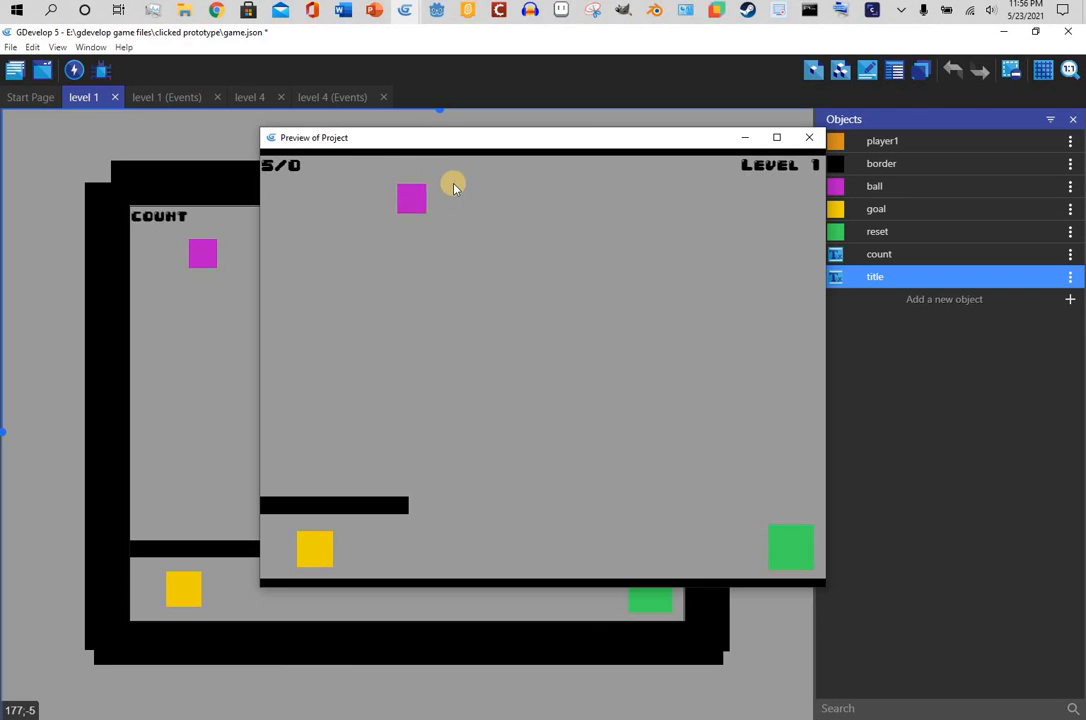
# - Retry level 1 with blocks through the middle of the arena and beside the lower ledge, and restart it again
pyautogui.click(557, 300)
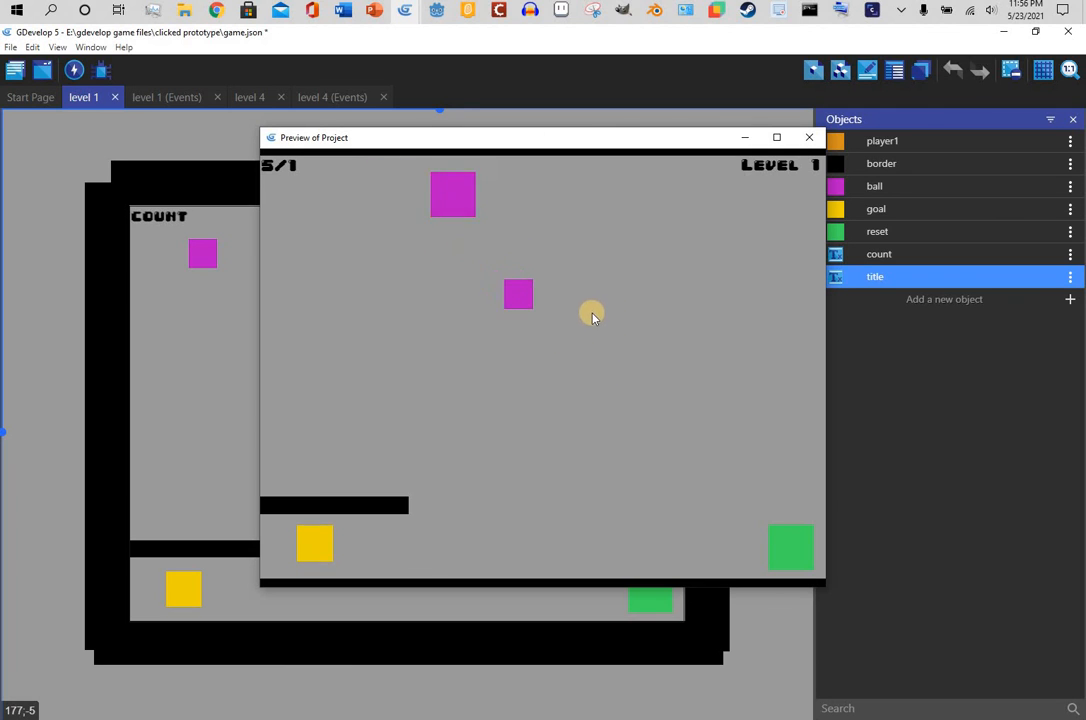
pyautogui.click(596, 341)
pyautogui.click(443, 410)
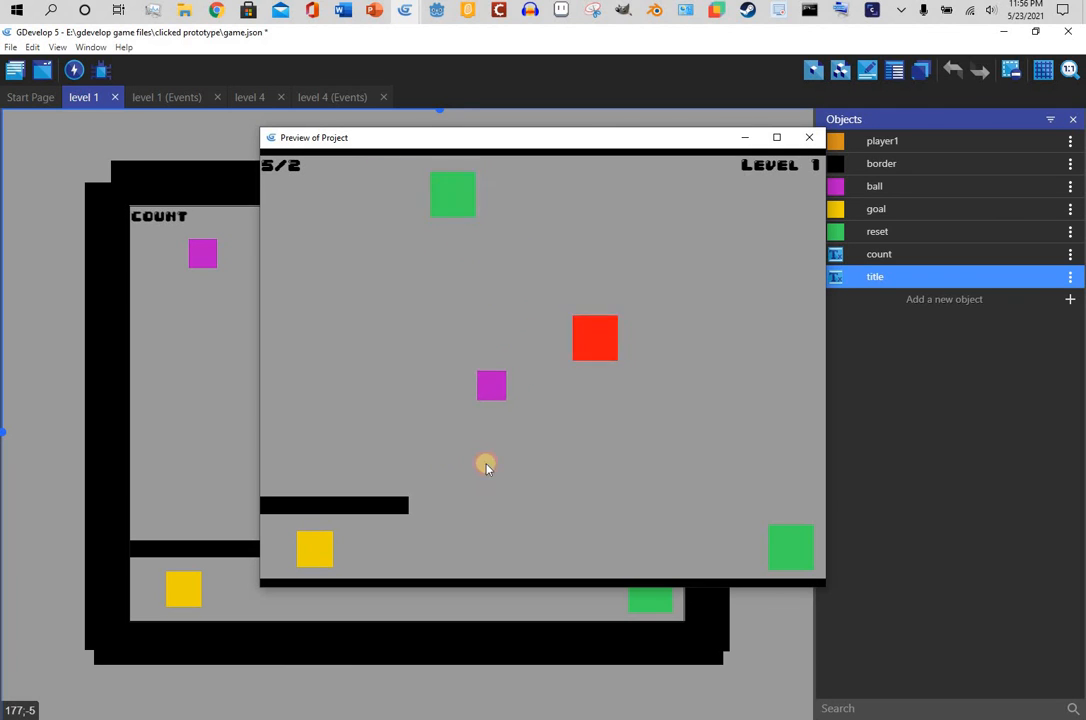
pyautogui.click(559, 455)
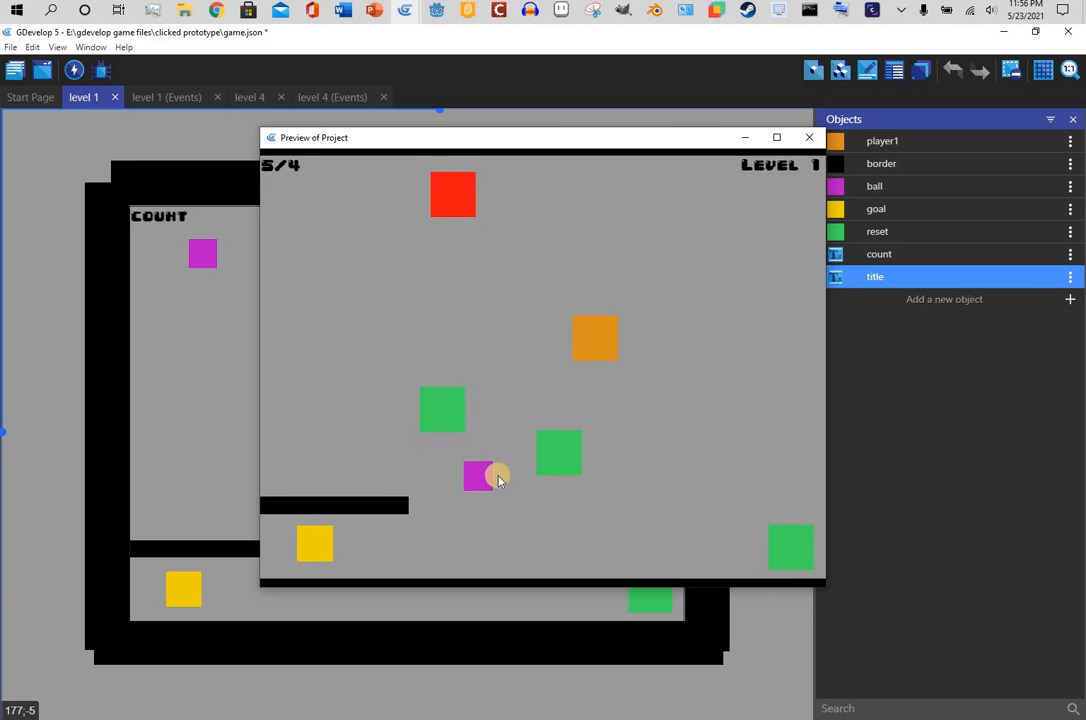
pyautogui.click(460, 508)
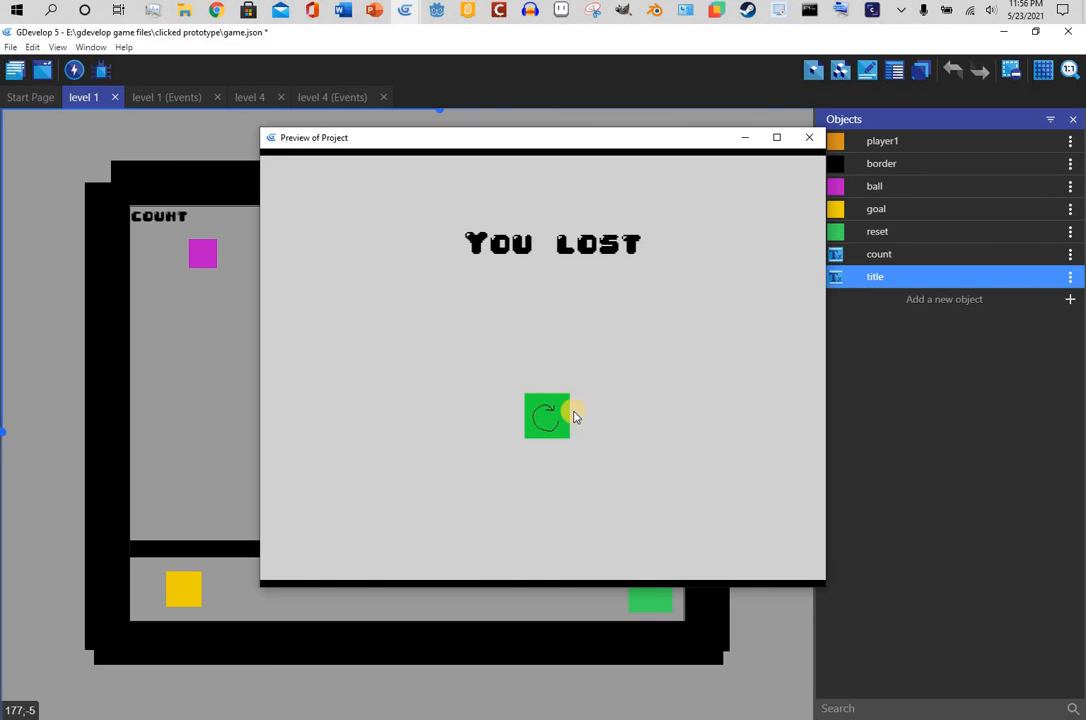
pyautogui.click(598, 438)
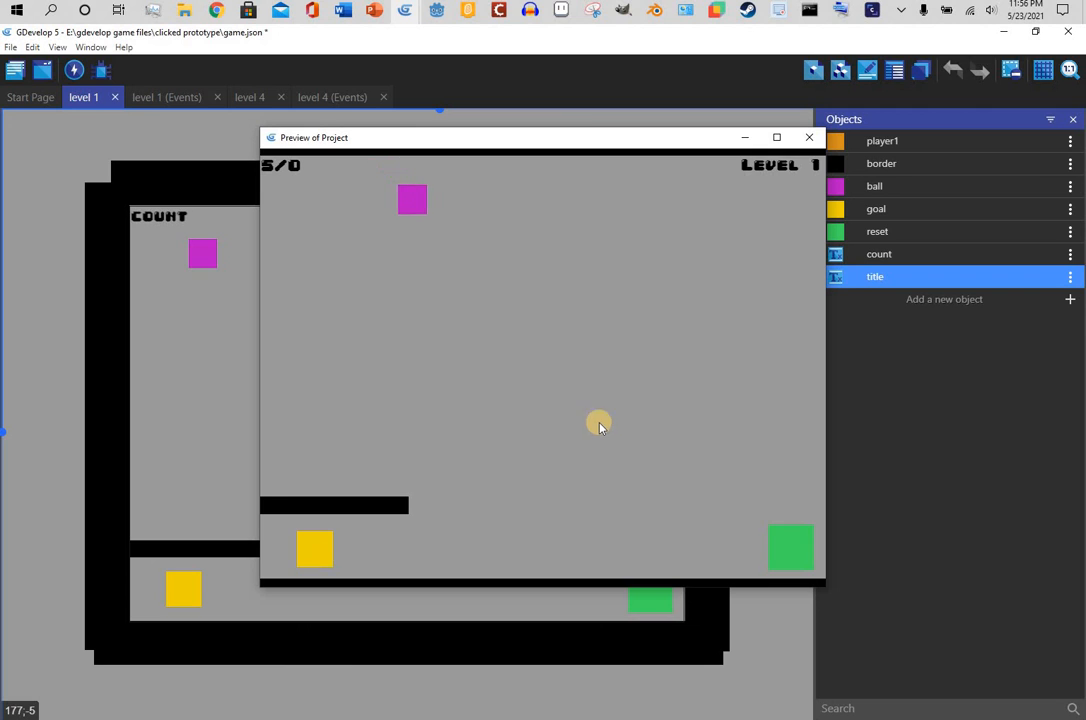
# - Replay level 1, bouncing the ball off mid-arena blocks and past the end of the ledge to the goal
pyautogui.click(522, 390)
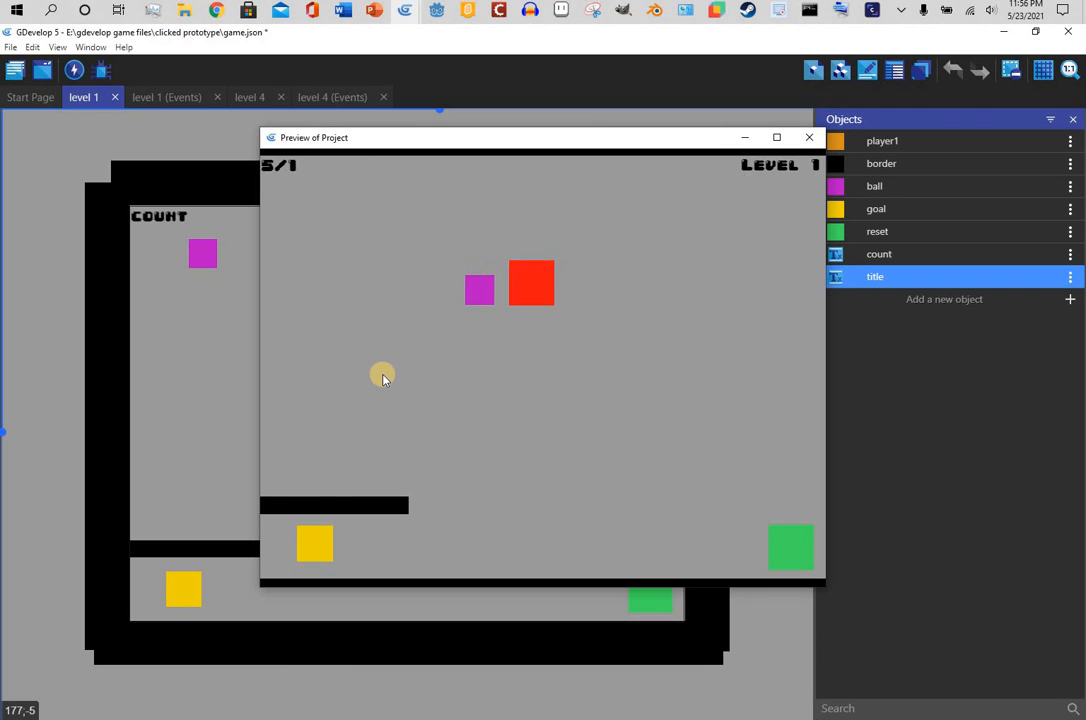
pyautogui.click(505, 452)
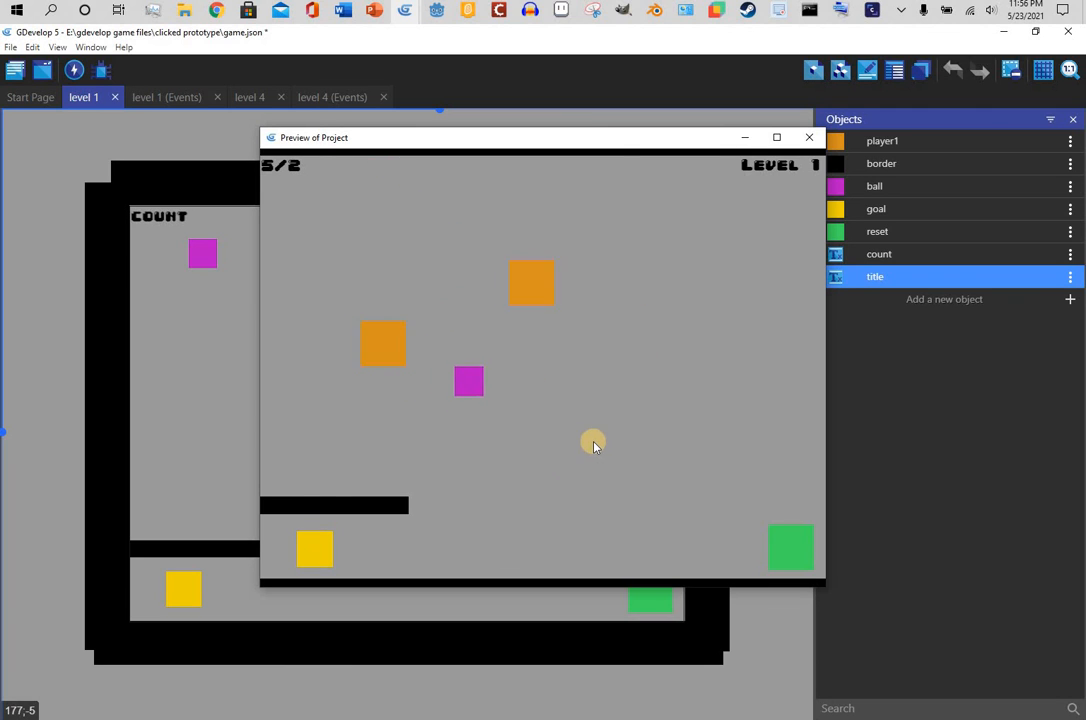
pyautogui.click(589, 440)
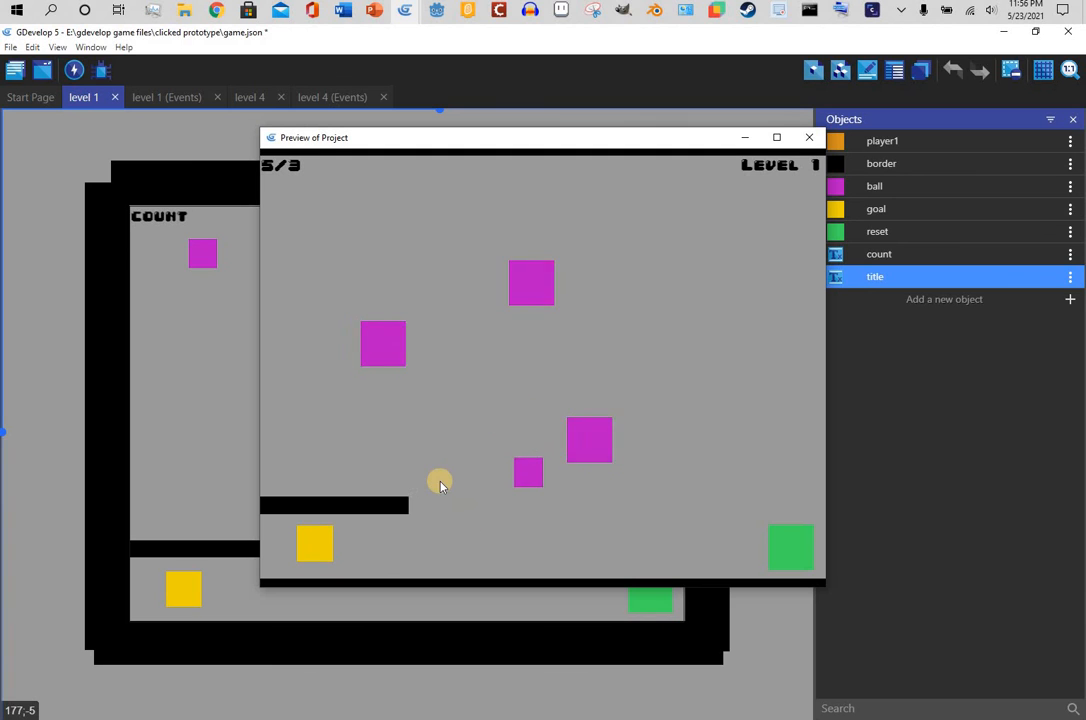
pyautogui.click(439, 478)
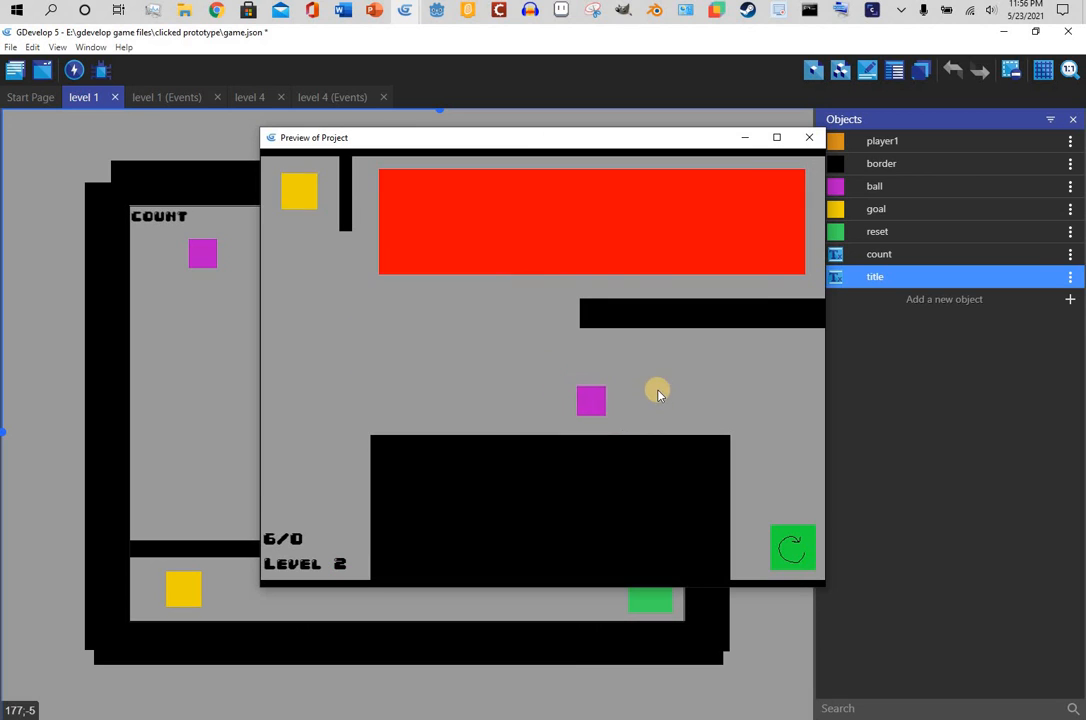
# - Play through levels 2 and 3, deflecting the ball around the barriers to each goal with blocks placed in its path
pyautogui.click(541, 303)
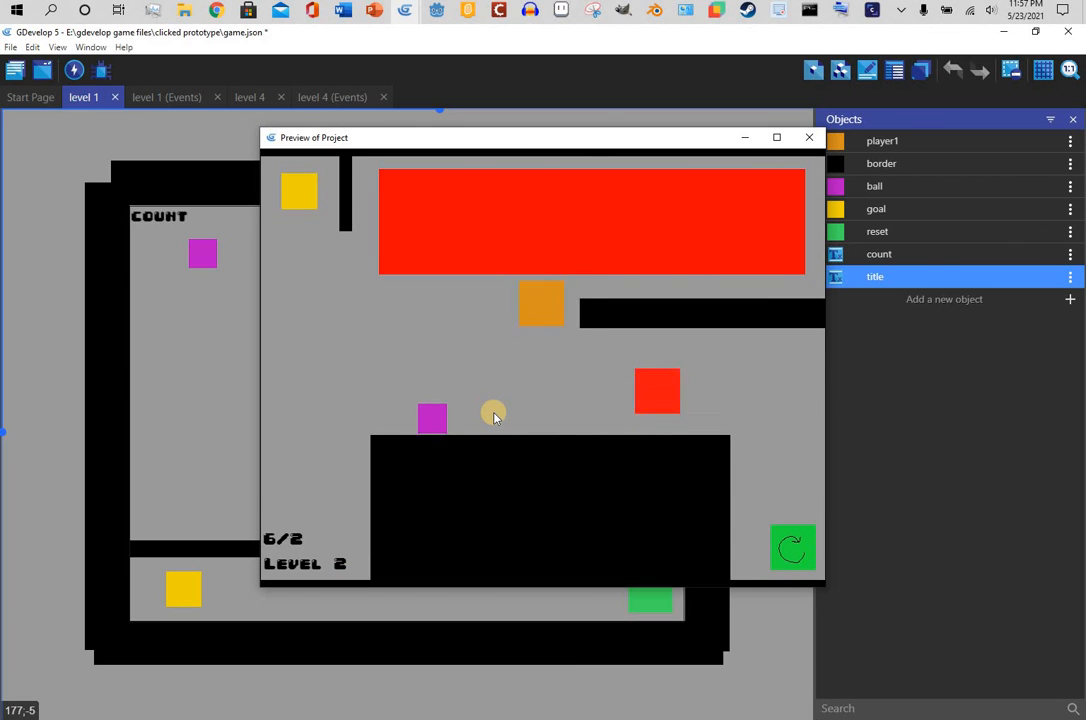
pyautogui.click(341, 243)
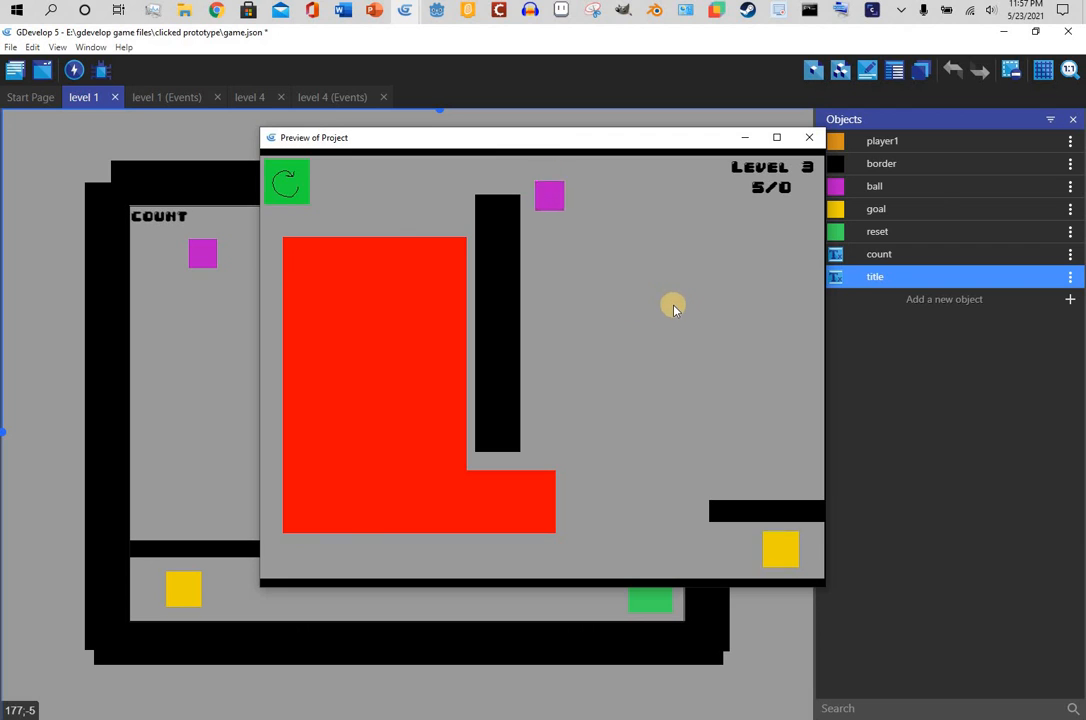
pyautogui.click(656, 345)
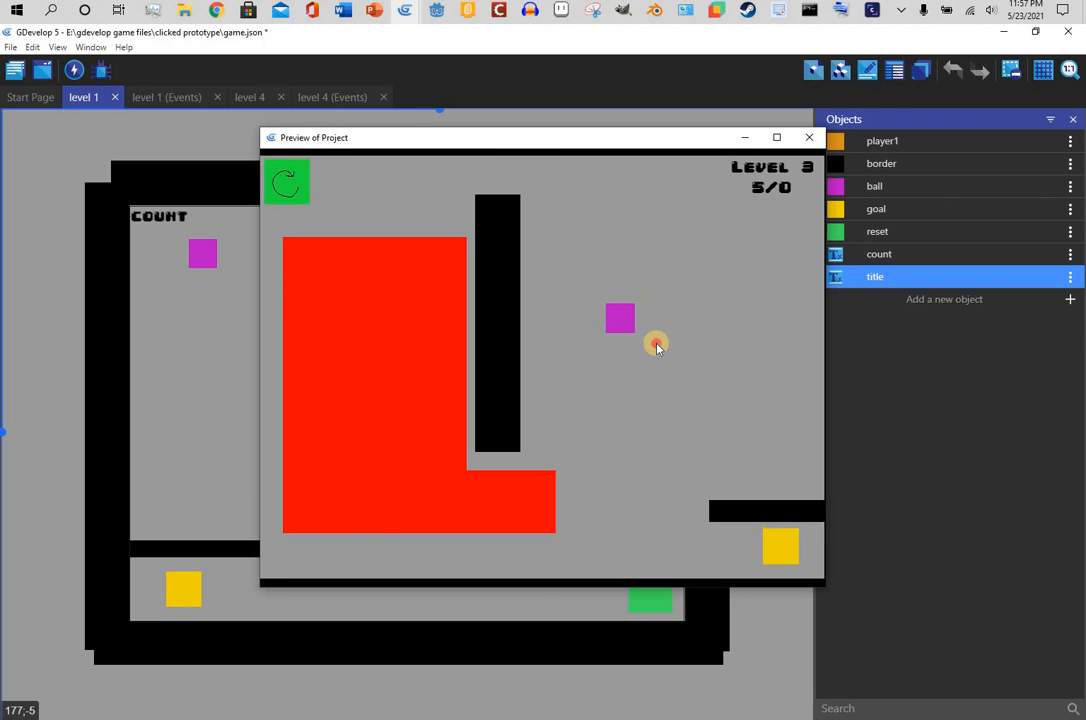
pyautogui.click(555, 397)
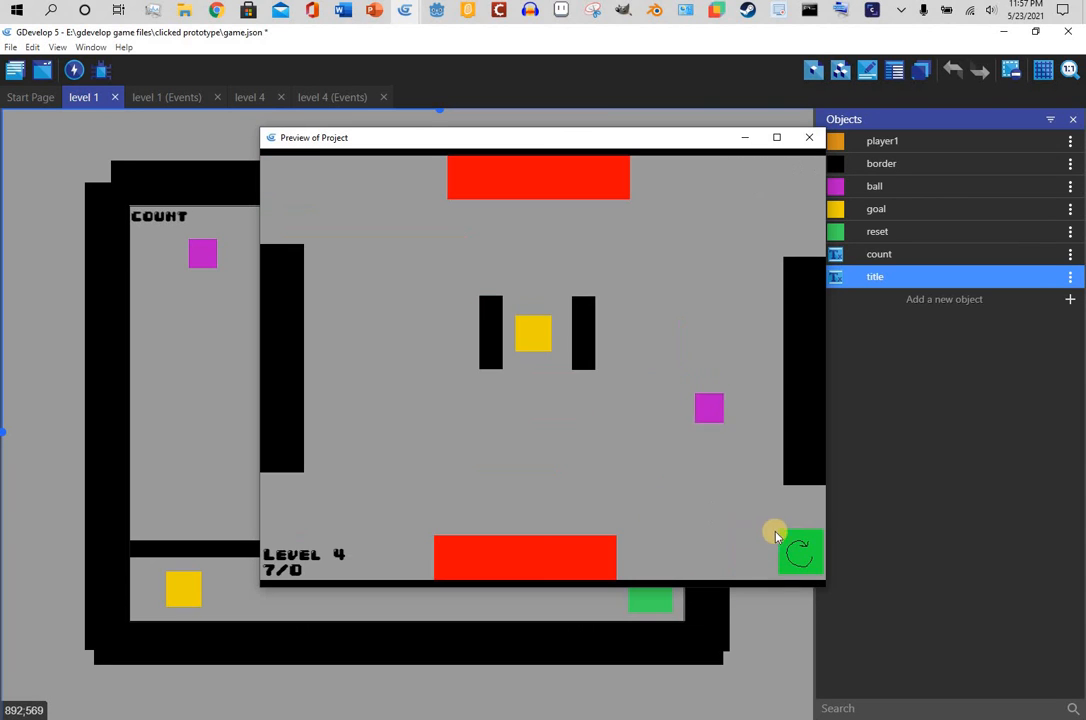
# - Try level 4 with blocks near the right-hand border and around the goal's right barrier, and restart the level
pyautogui.click(751, 488)
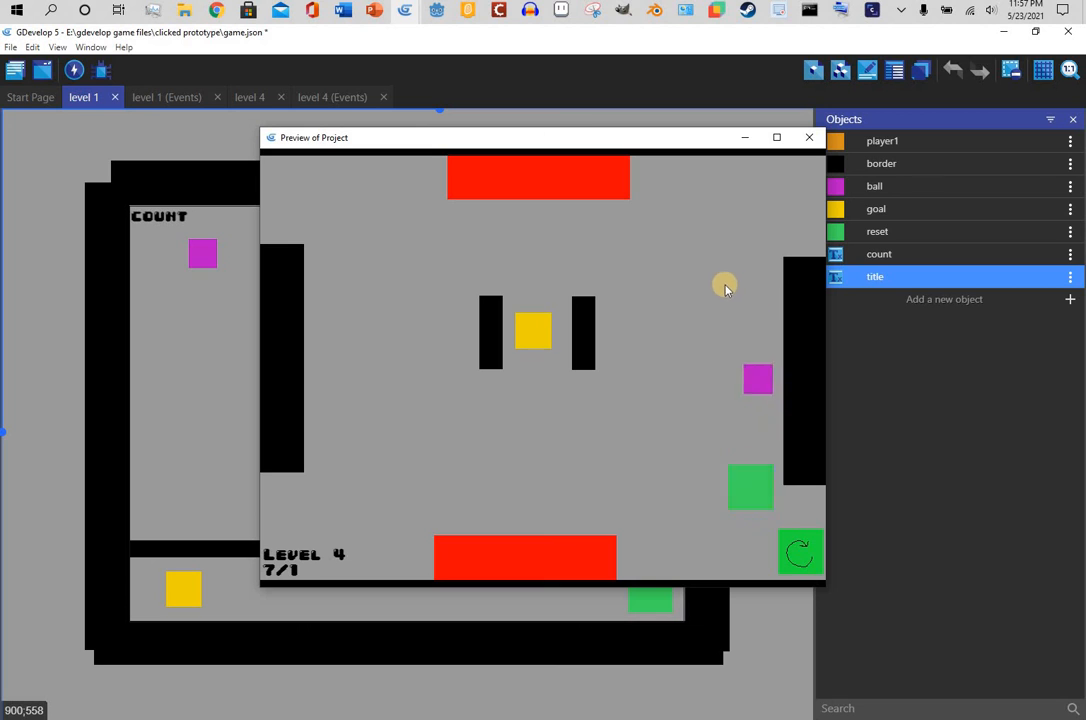
pyautogui.click(675, 235)
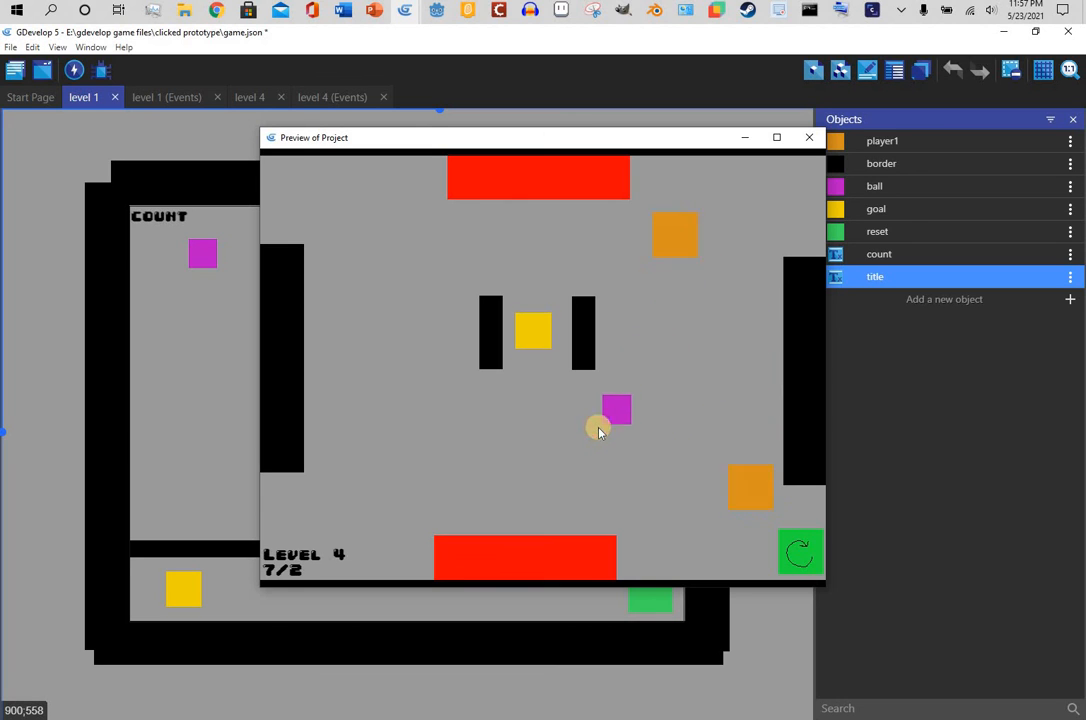
pyautogui.click(600, 428)
pyautogui.click(654, 330)
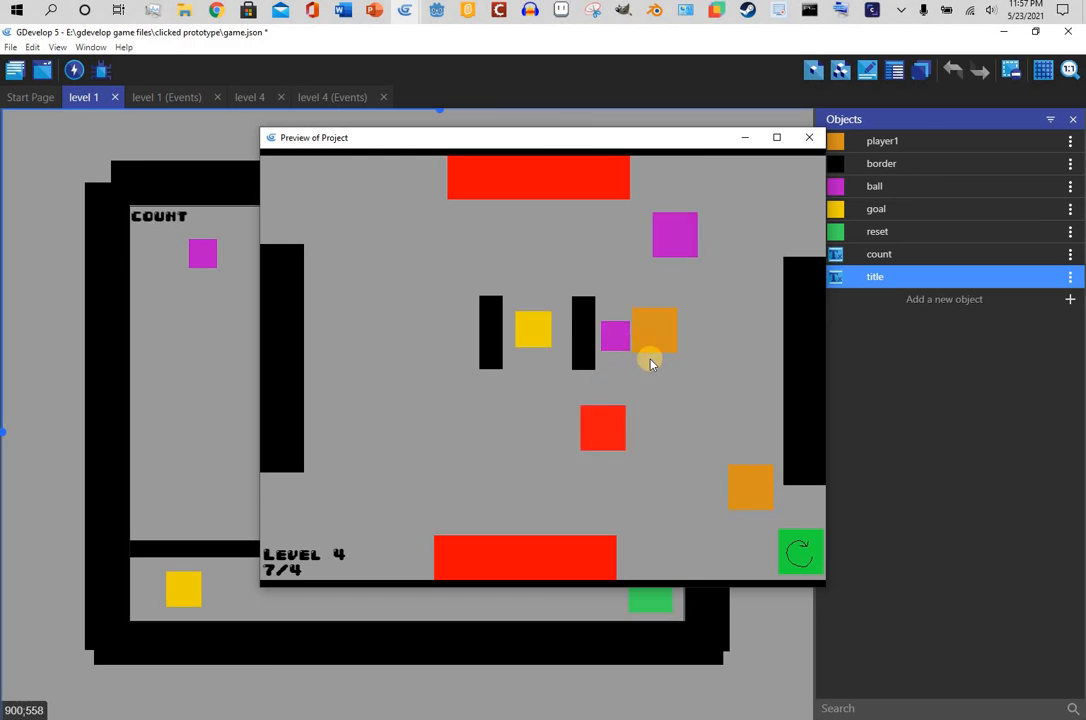
pyautogui.click(617, 228)
pyautogui.click(801, 552)
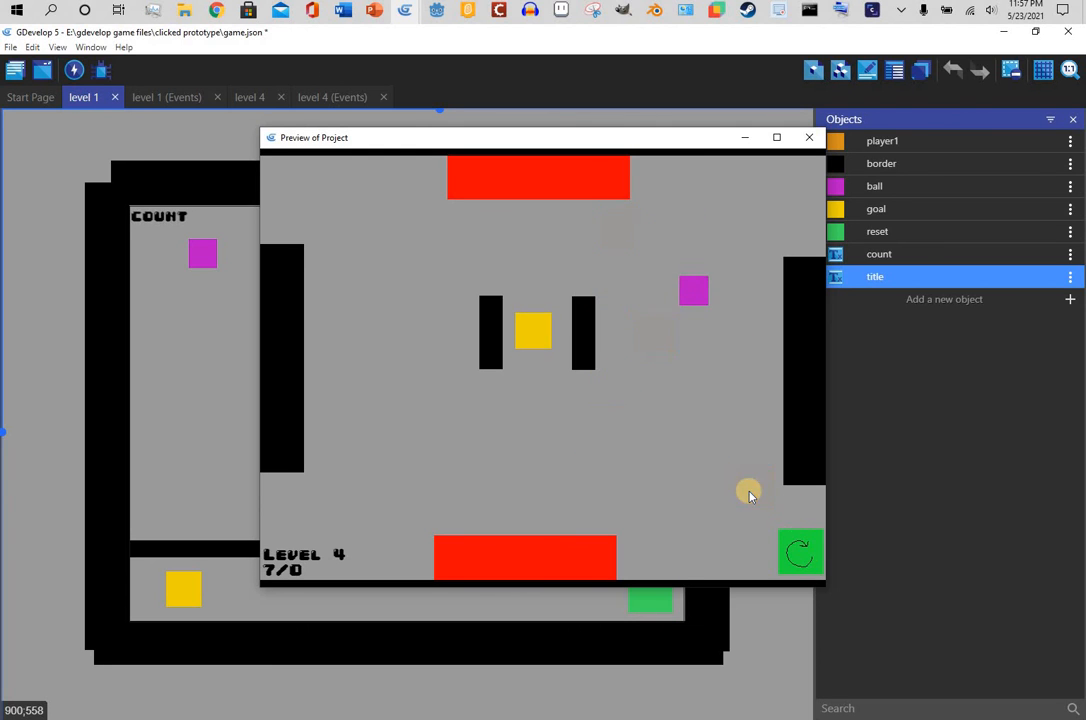
# - Retry level 4 with blocks beside the right-hand border, in the upper corner and below the goal, and restart it again
pyautogui.click(749, 400)
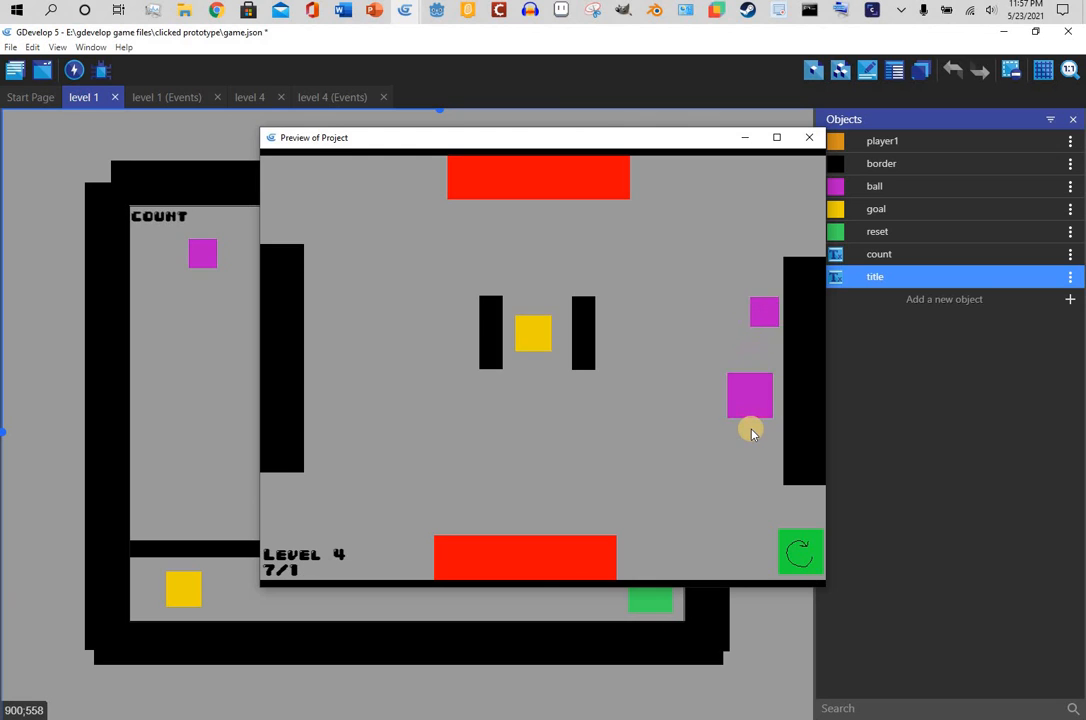
pyautogui.click(700, 183)
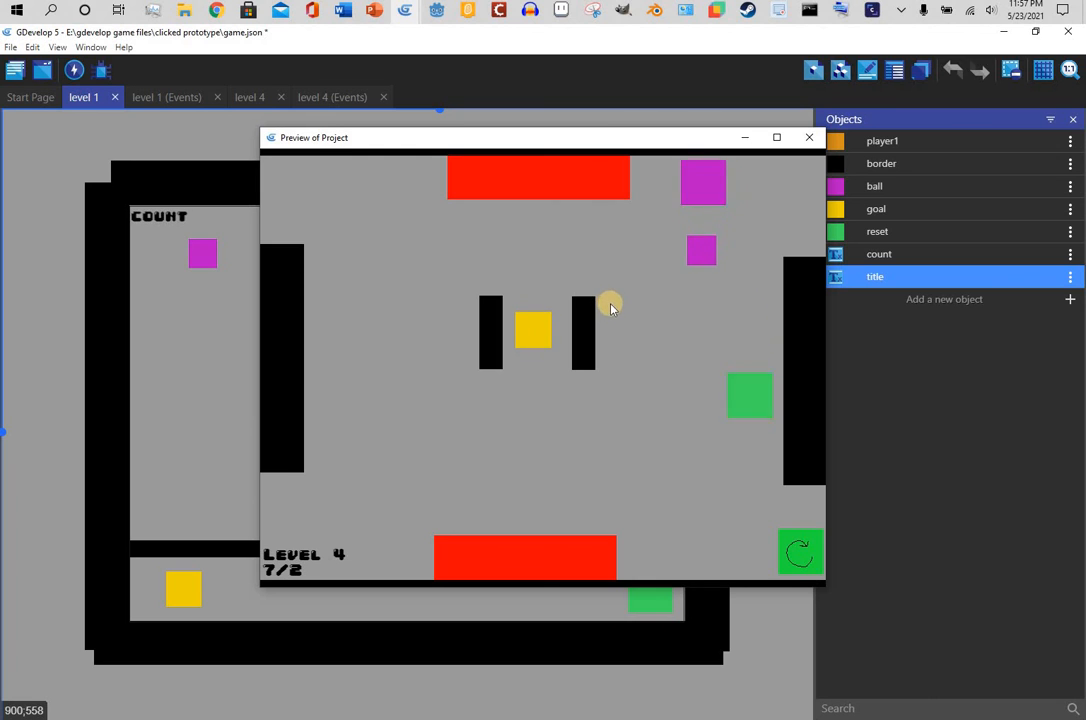
pyautogui.click(583, 436)
pyautogui.click(665, 524)
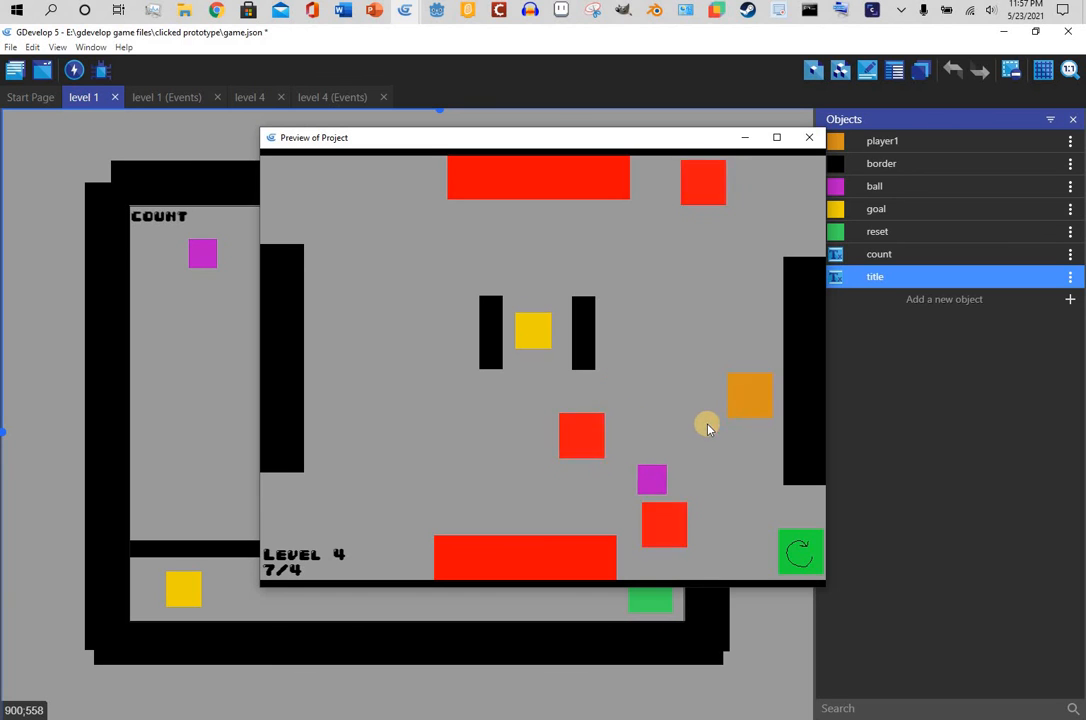
pyautogui.click(704, 435)
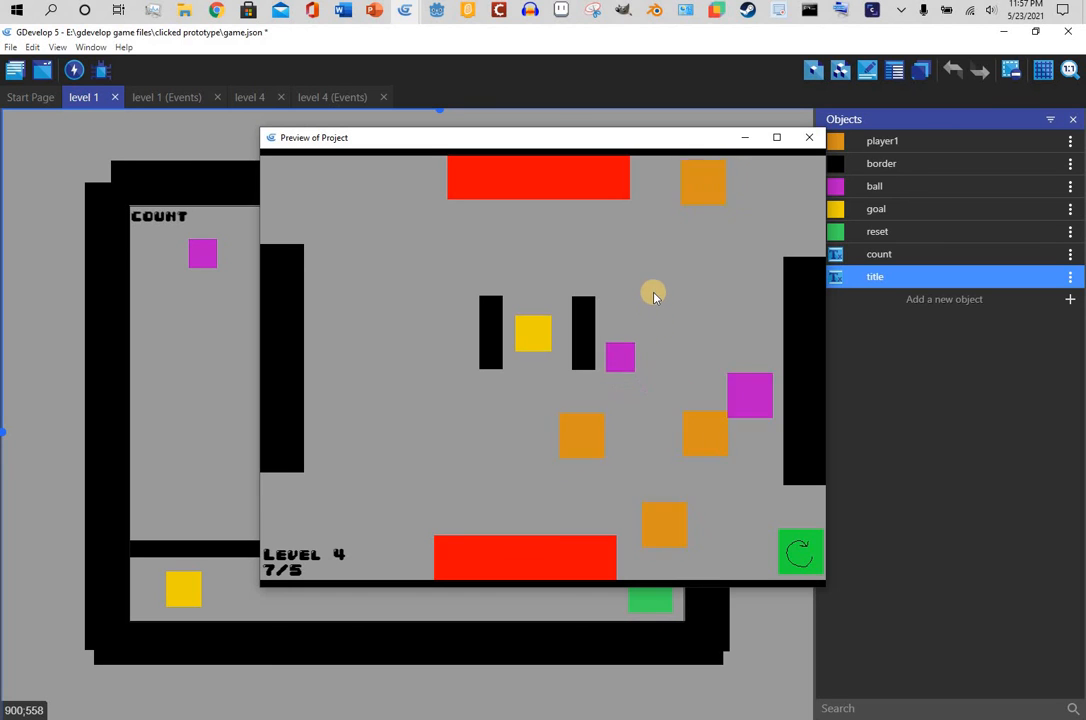
pyautogui.click(806, 559)
# - Replay level 4, steering the ball from the right-hand border up between the goal's barriers with four blocks, and close the preview
pyautogui.click(736, 461)
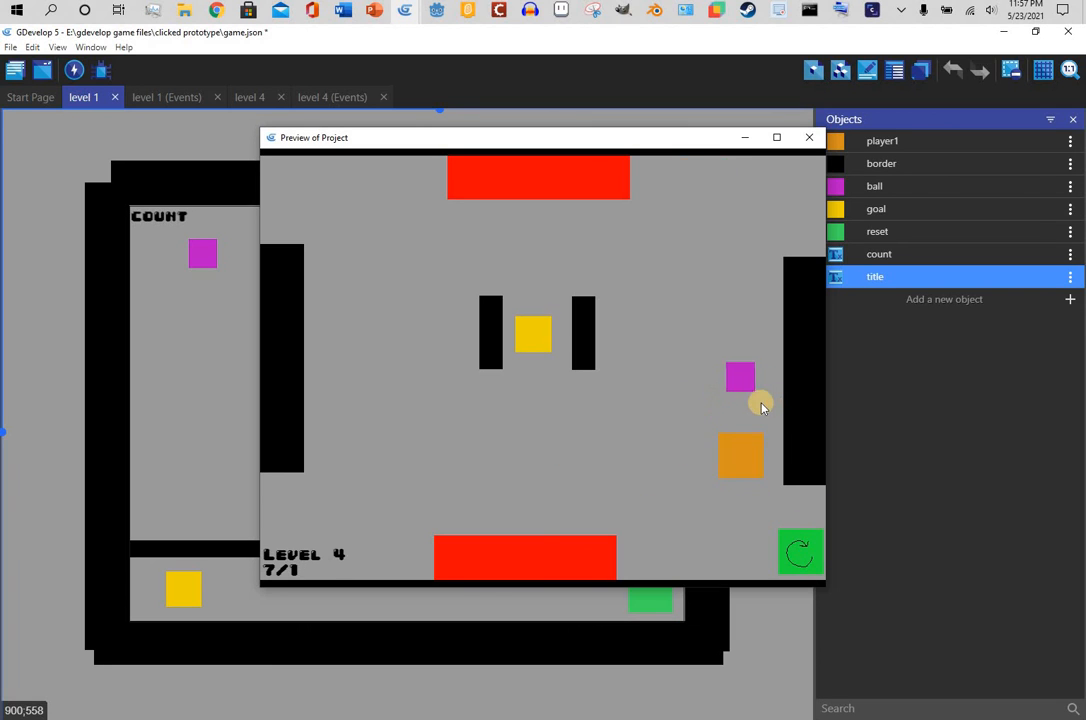
pyautogui.click(733, 229)
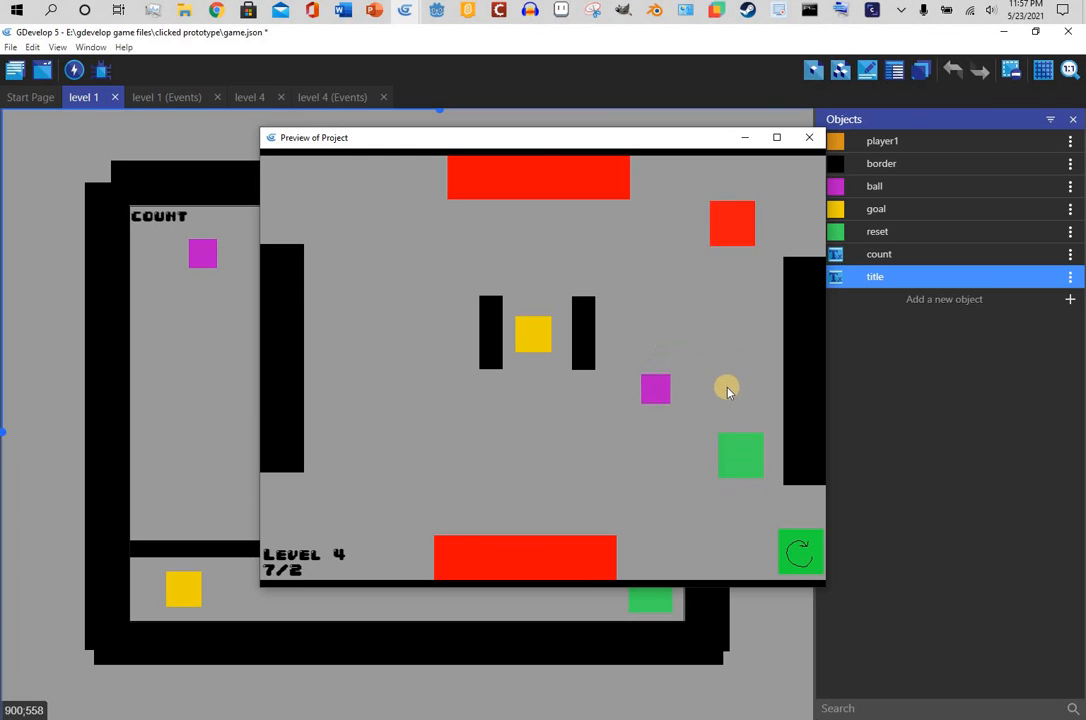
pyautogui.click(612, 491)
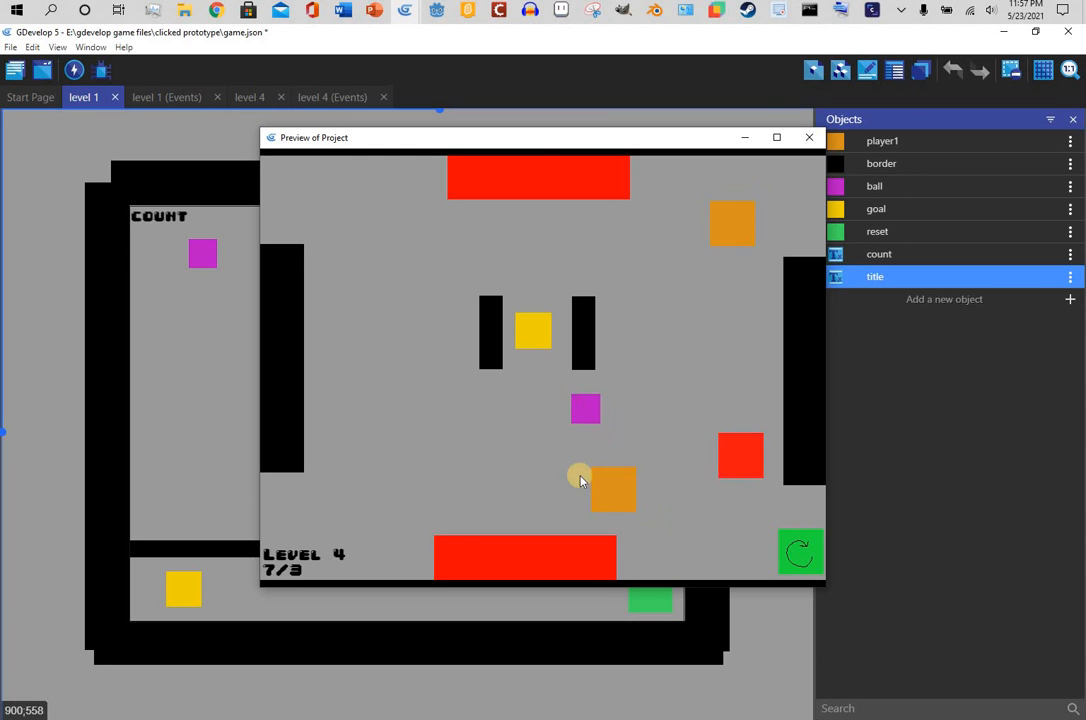
pyautogui.click(555, 447)
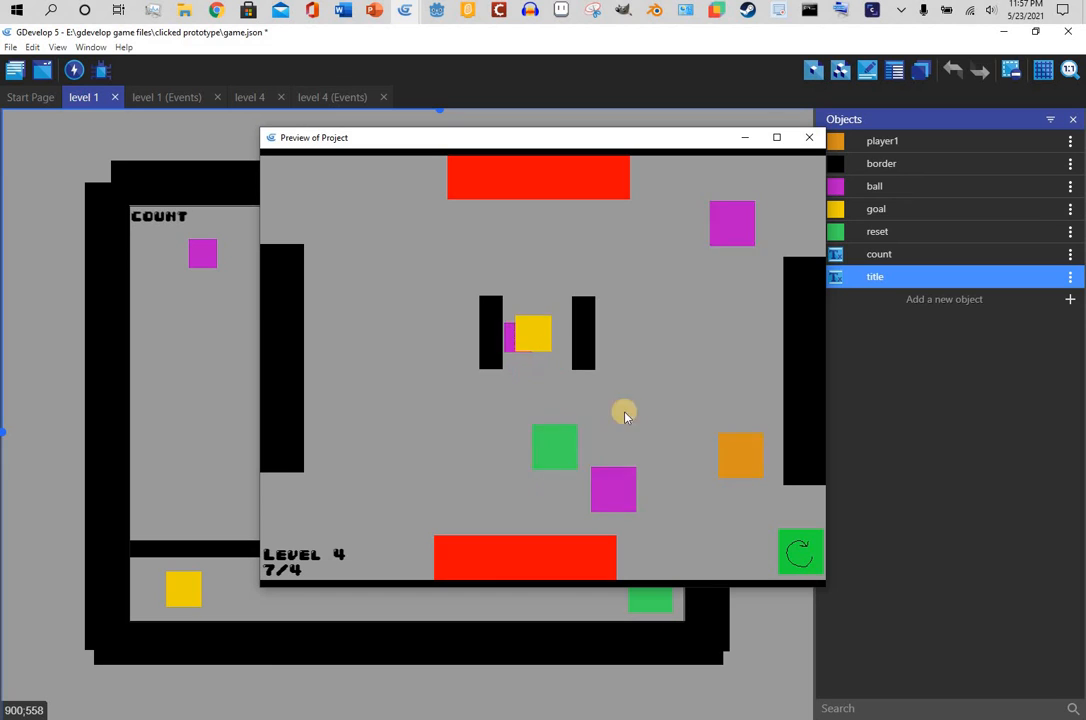
pyautogui.click(809, 138)
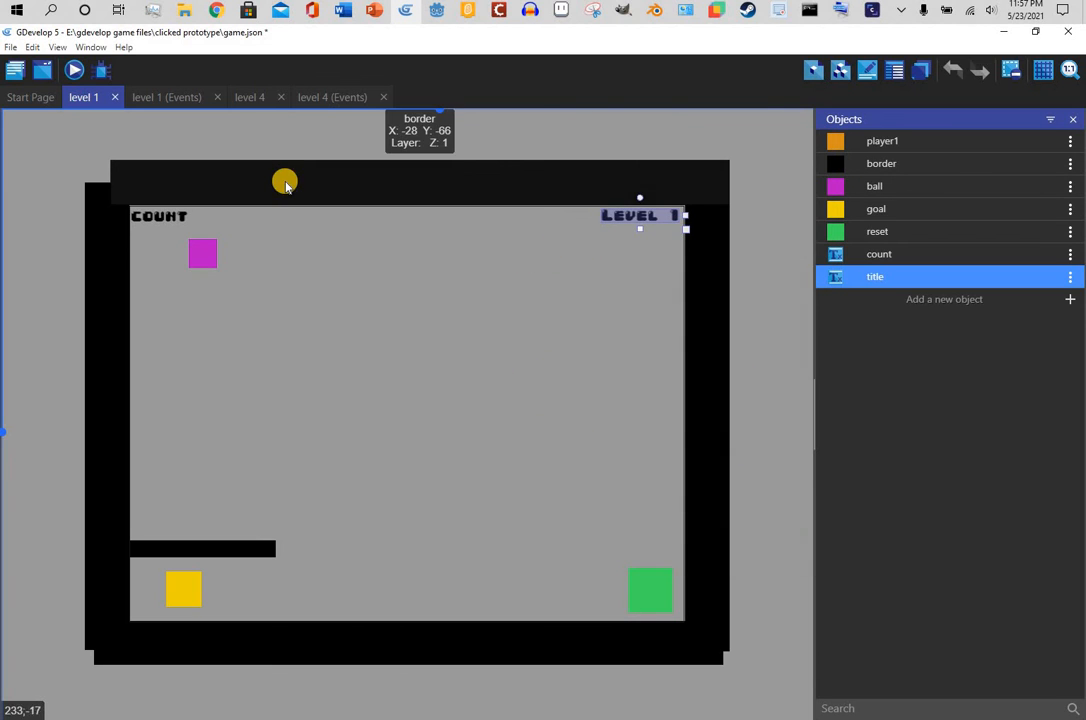